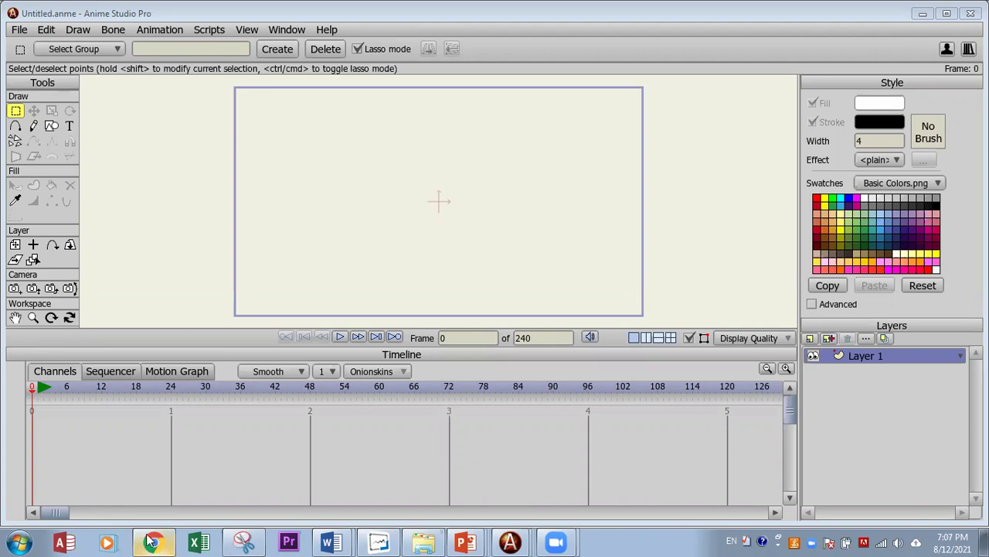
{"action": "mouse_move", "coordinate": [151, 541]}
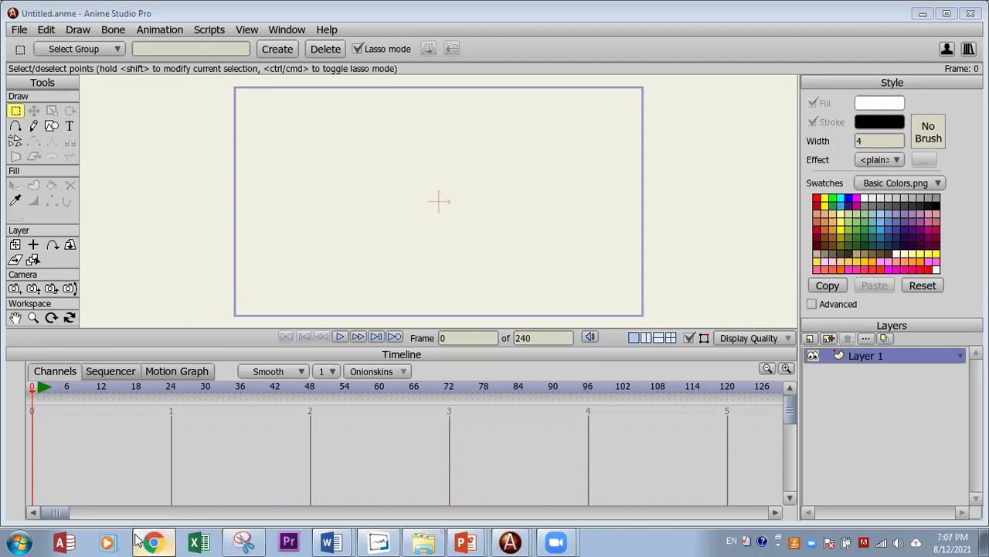
{"action": "left_click", "coordinate": [147, 509]}
{"action": "left_click", "coordinate": [846, 12]}
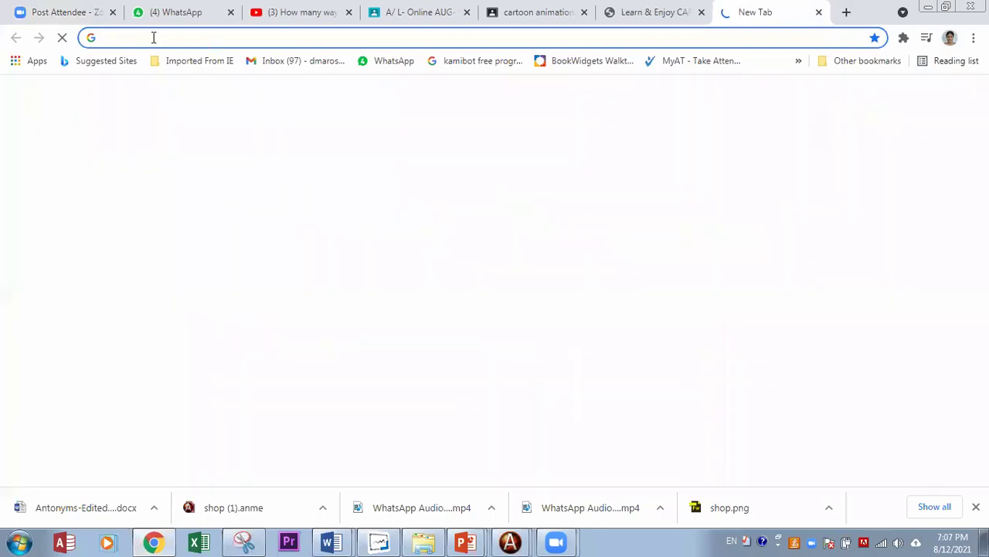
{"action": "left_click", "coordinate": [154, 37]}
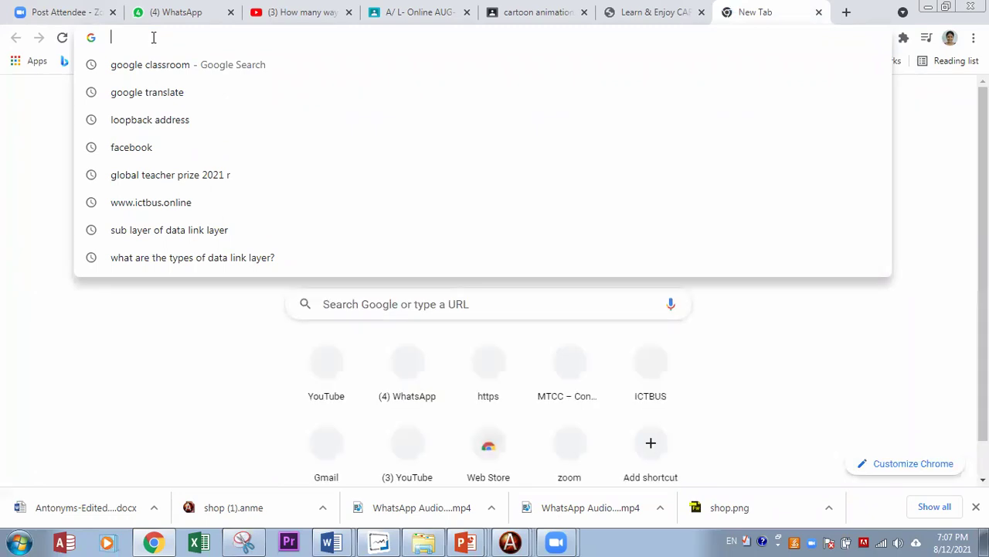
{"action": "type", "text": "www."}
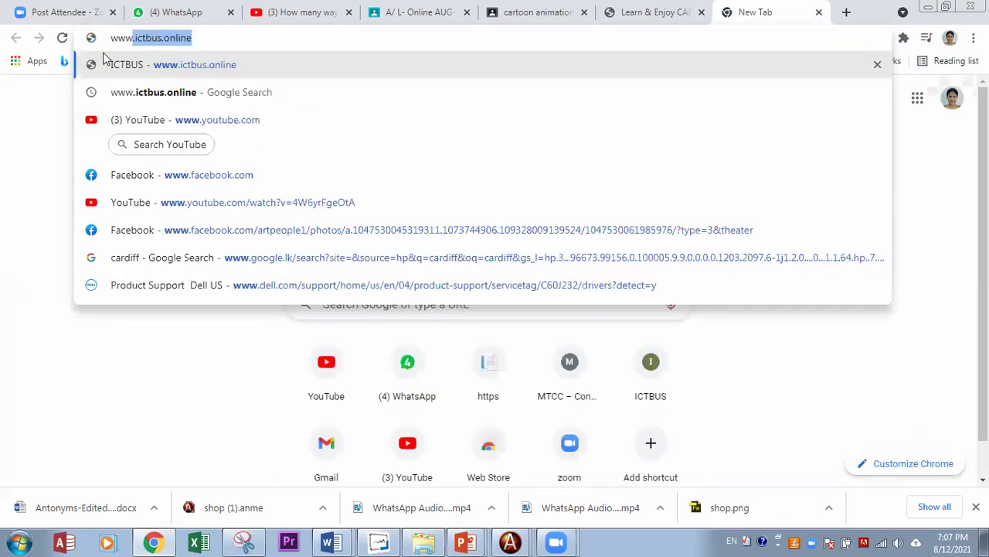
{"action": "left_click", "coordinate": [184, 96]}
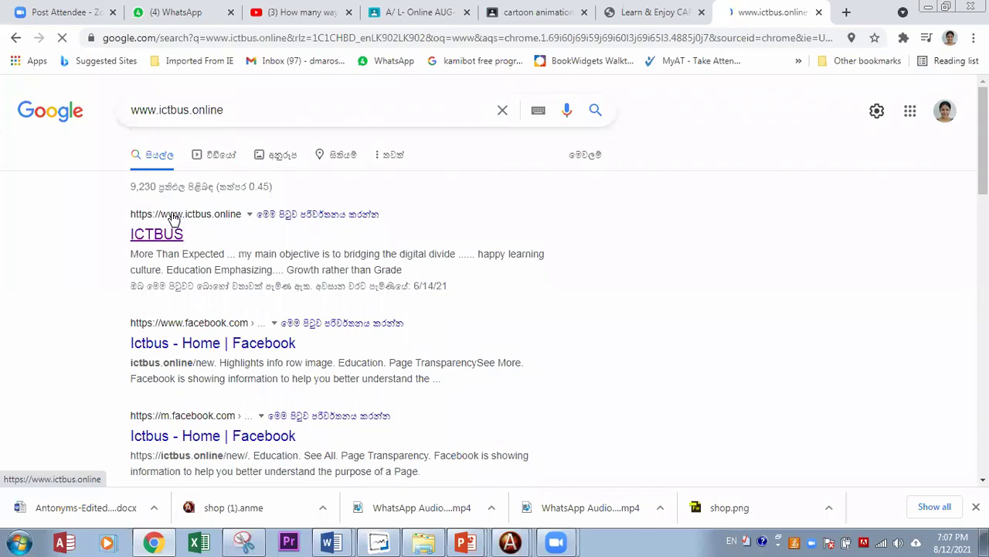
{"action": "left_click", "coordinate": [173, 219]}
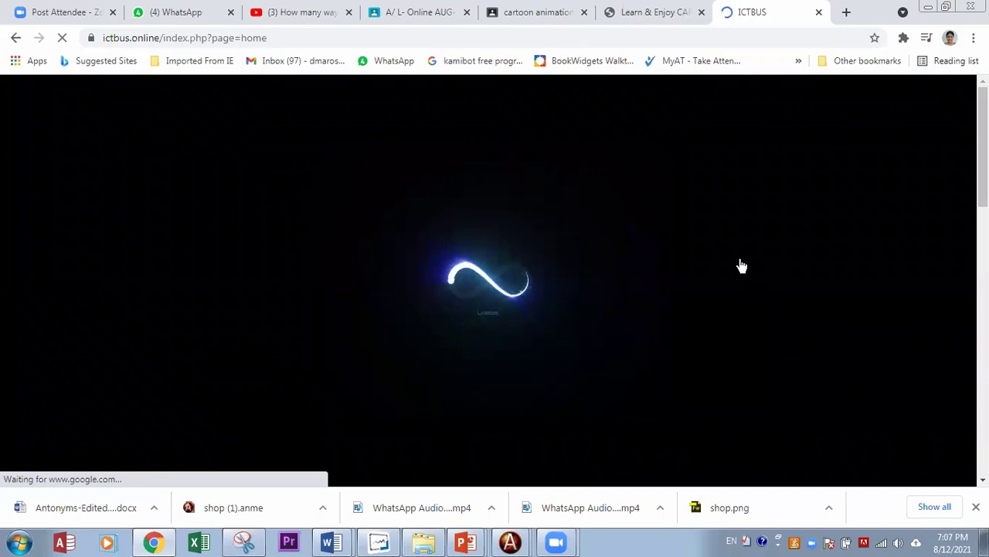
Step: Switch to the file explorer, view the contents of the multimedia folder, and return to the ICTBUS page in Chrome
{"action": "left_click", "coordinate": [423, 541]}
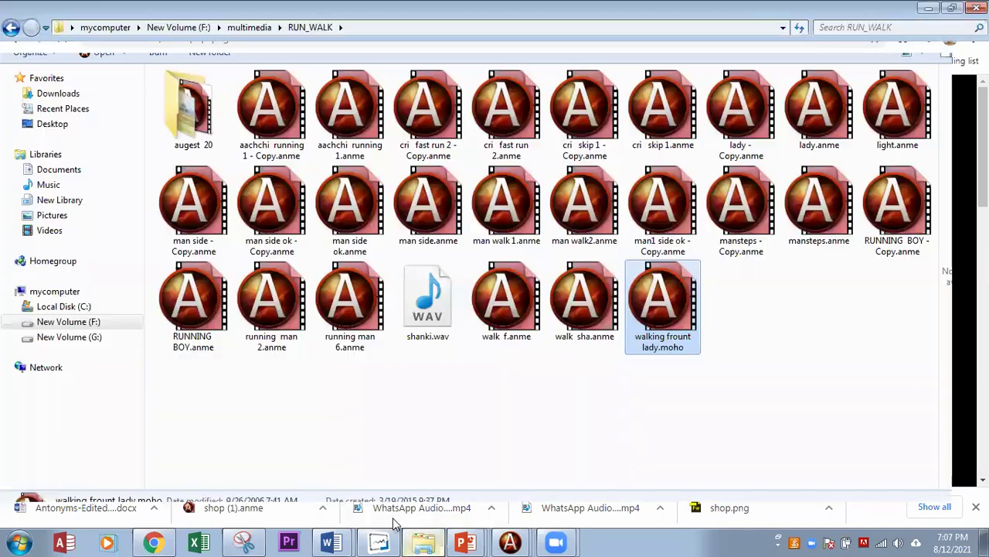
{"action": "left_click", "coordinate": [249, 27]}
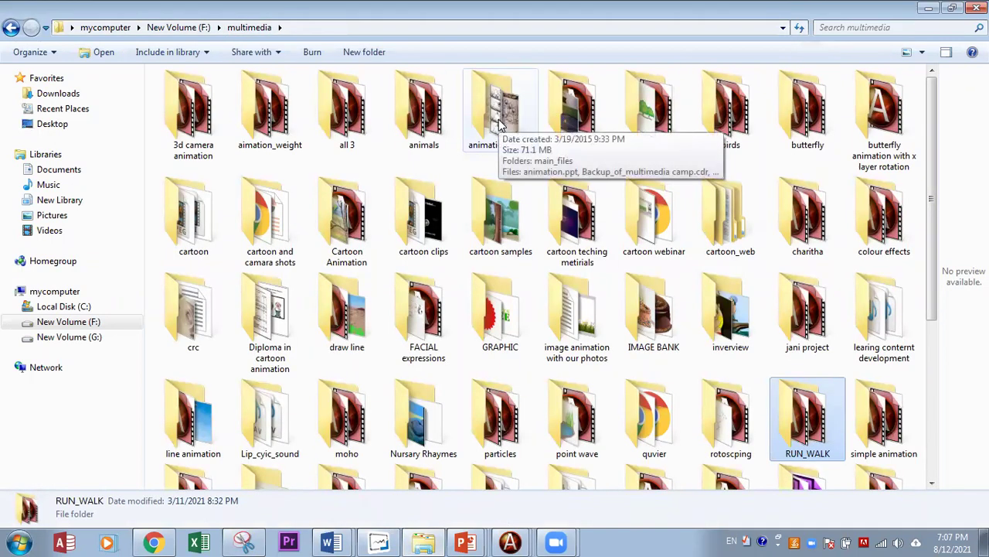
{"action": "left_click", "coordinate": [154, 541]}
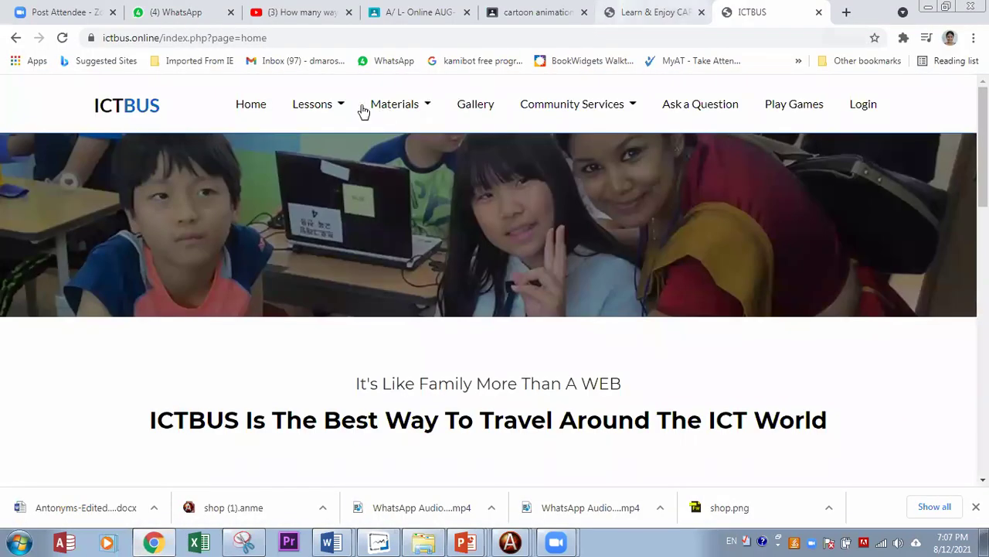
Step: Open the multimedia lessons on the ICTBUS site and look through the Cartoon Workshop videos
{"action": "left_click", "coordinate": [313, 109]}
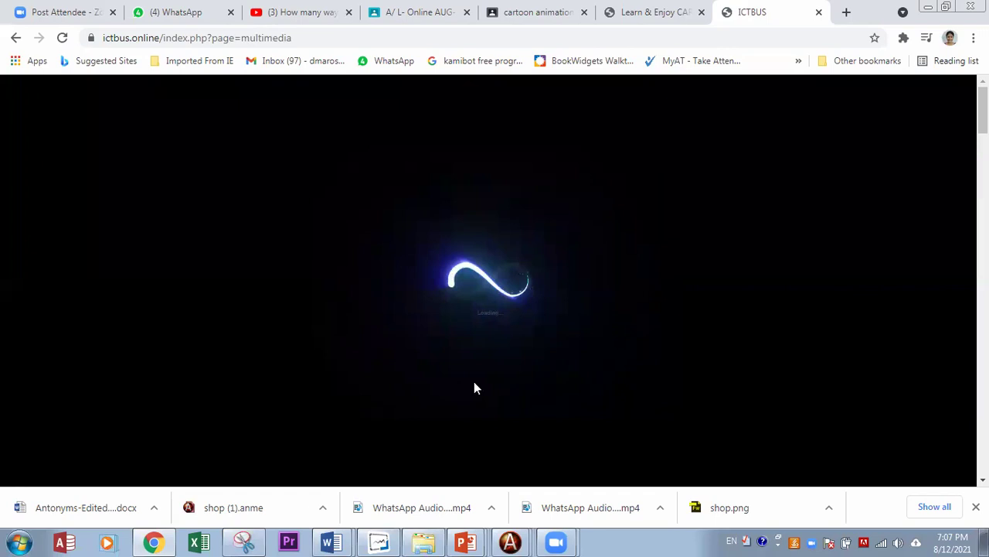
{"action": "scroll", "coordinate": [477, 388], "scroll_direction": "down", "scroll_amount": 5}
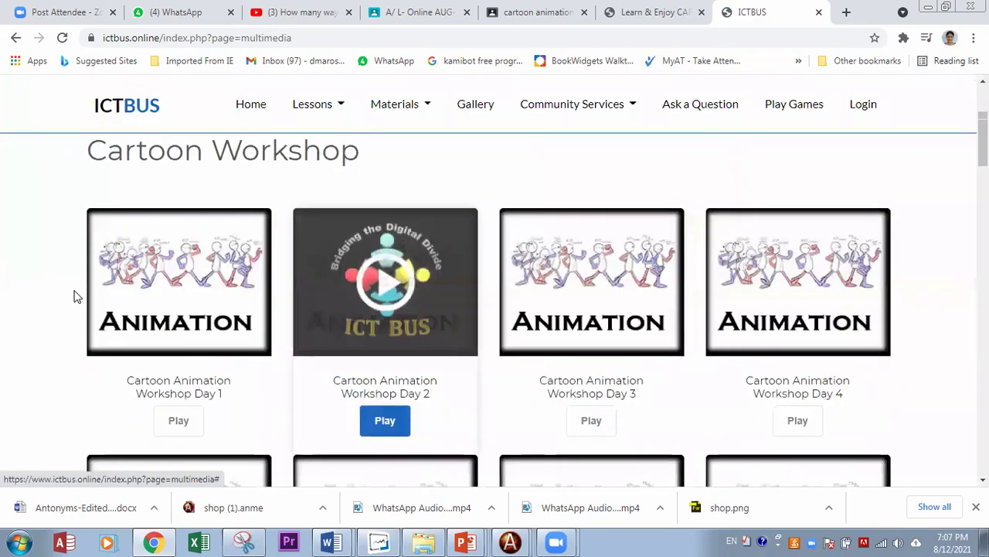
{"action": "scroll", "coordinate": [262, 394], "scroll_direction": "down", "scroll_amount": 1}
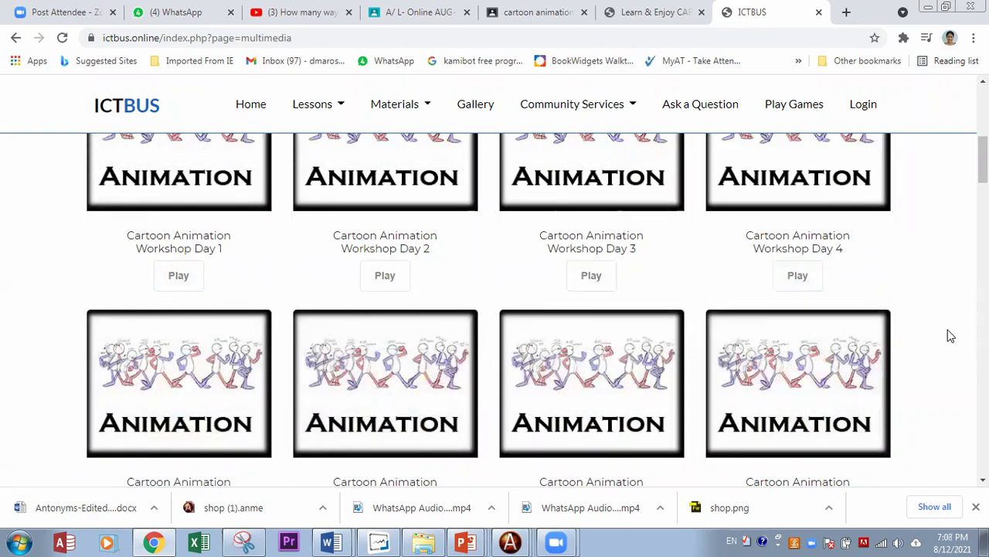
{"action": "scroll", "coordinate": [946, 332], "scroll_direction": "down", "scroll_amount": 3}
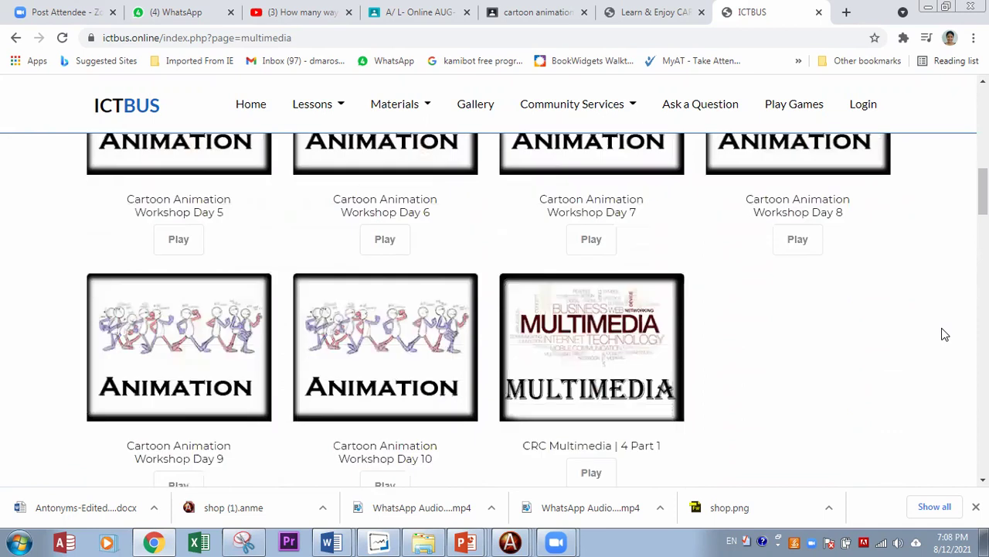
{"action": "scroll", "coordinate": [942, 335], "scroll_direction": "up", "scroll_amount": 1}
{"action": "scroll", "coordinate": [938, 337], "scroll_direction": "up", "scroll_amount": 3}
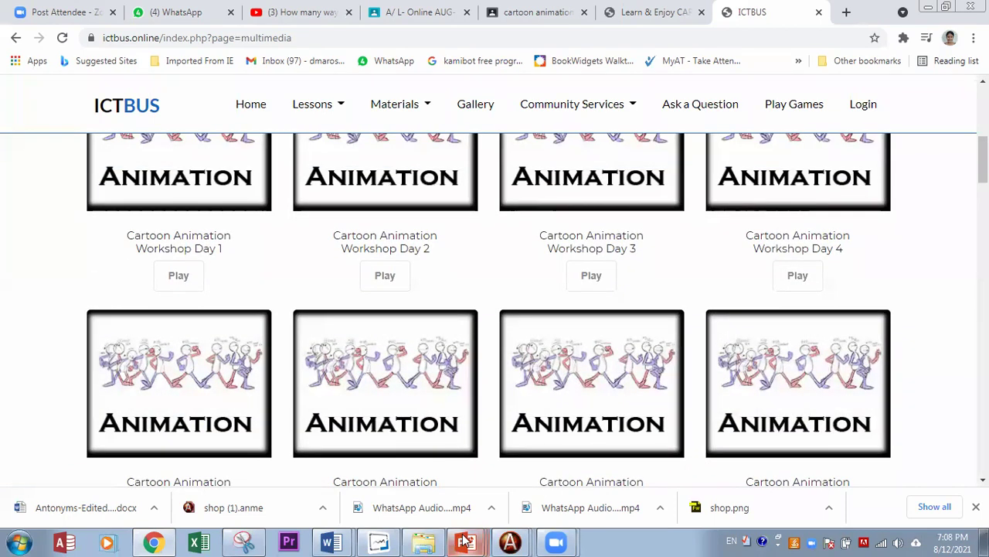
Step: Switch to the Untitled.anme project in Anime Studio Pro and shrink the timeline area to enlarge the canvas
{"action": "mouse_move", "coordinate": [509, 541]}
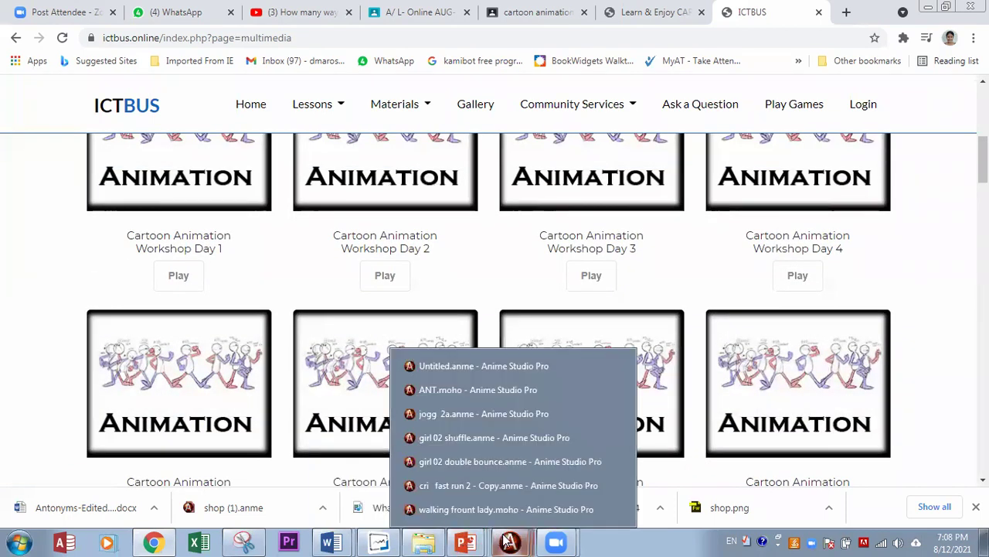
{"action": "left_click", "coordinate": [486, 368]}
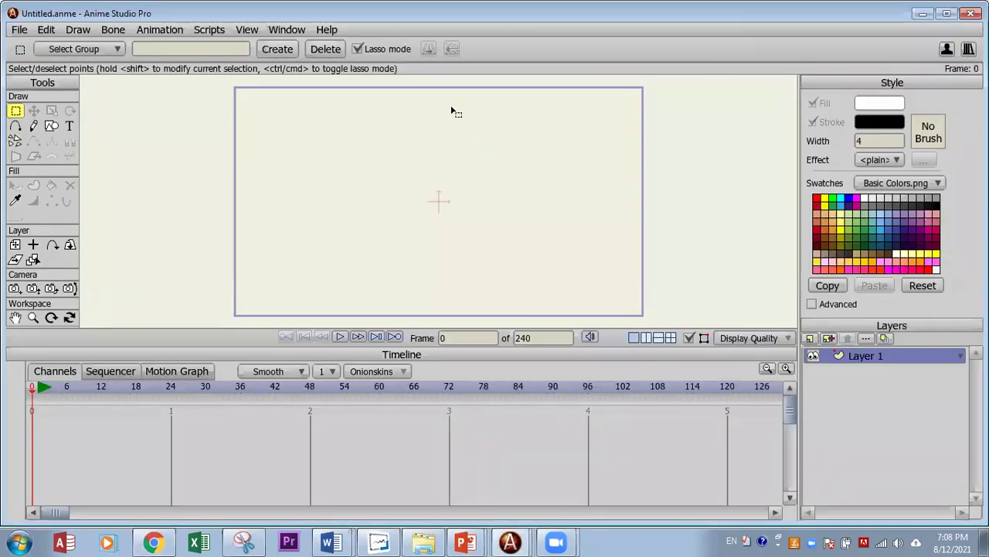
{"action": "left_click_drag", "start_coordinate": [253, 354], "coordinate": [242, 421]}
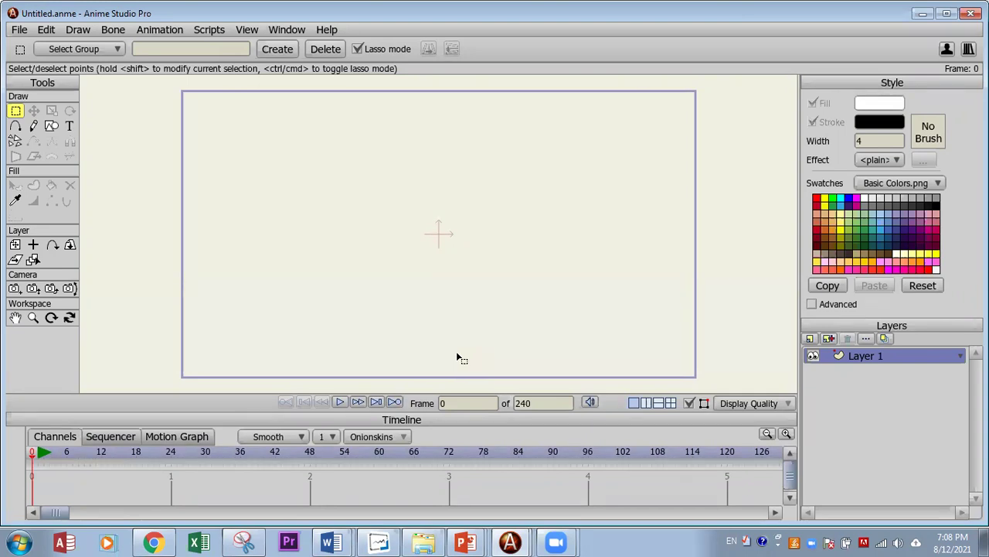
Step: Import the cartoon-eye prop from the Head - Eye Sets library and collapse its layer group
{"action": "left_click", "coordinate": [15, 34]}
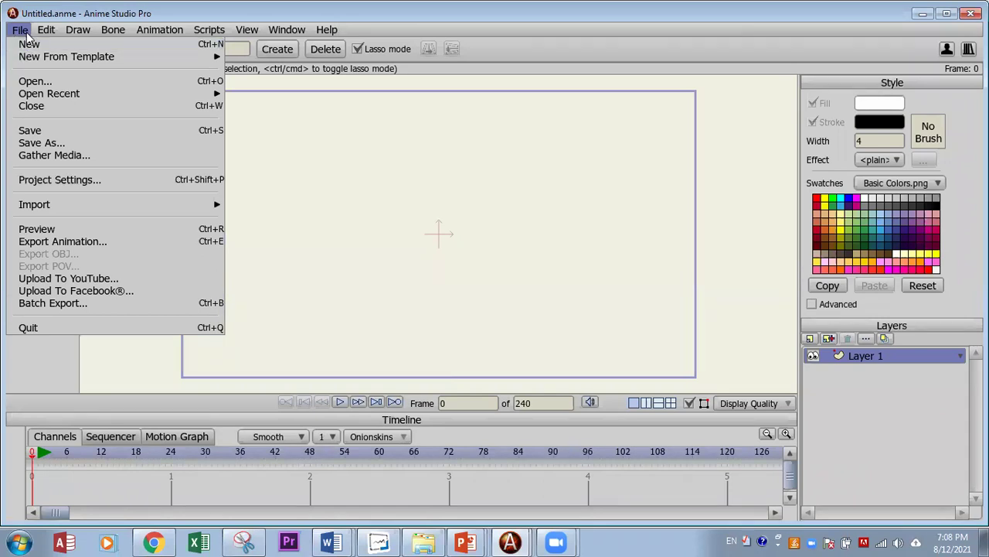
{"action": "mouse_move", "coordinate": [47, 204]}
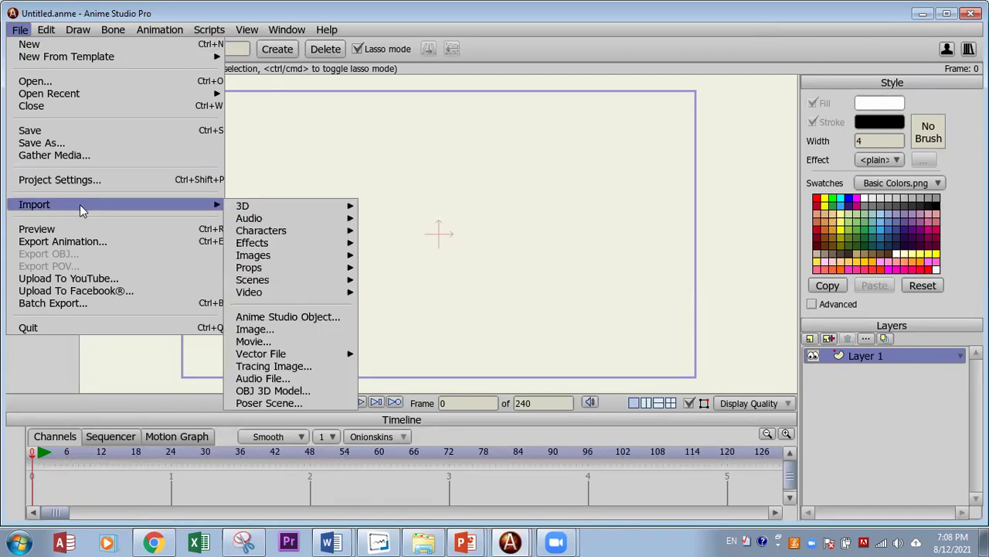
{"action": "mouse_move", "coordinate": [239, 209]}
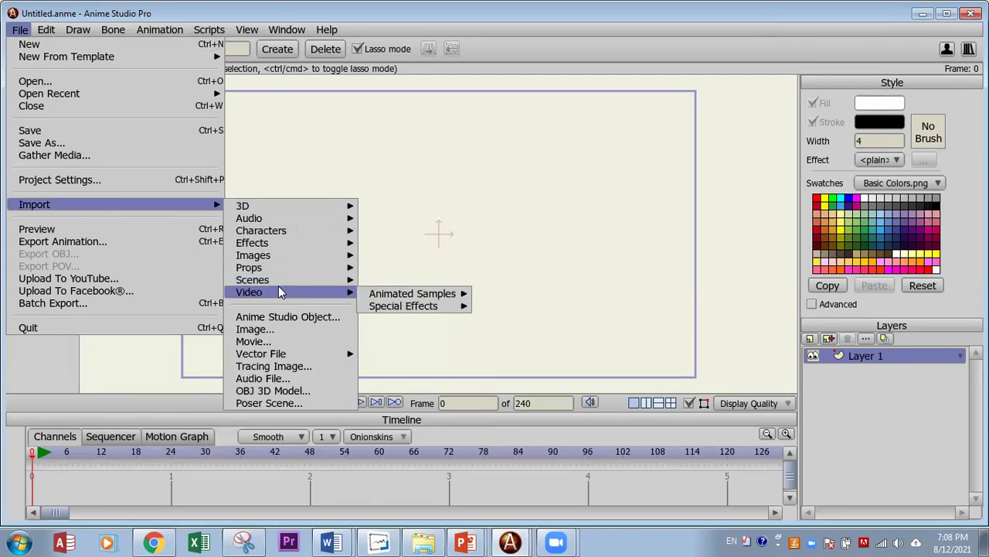
{"action": "mouse_move", "coordinate": [309, 295]}
{"action": "mouse_move", "coordinate": [286, 238]}
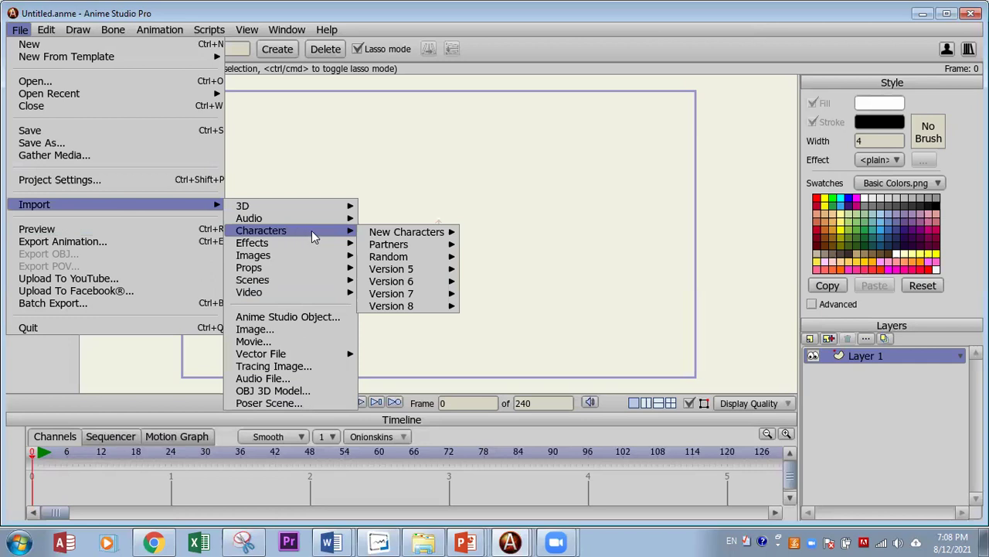
{"action": "mouse_move", "coordinate": [409, 236]}
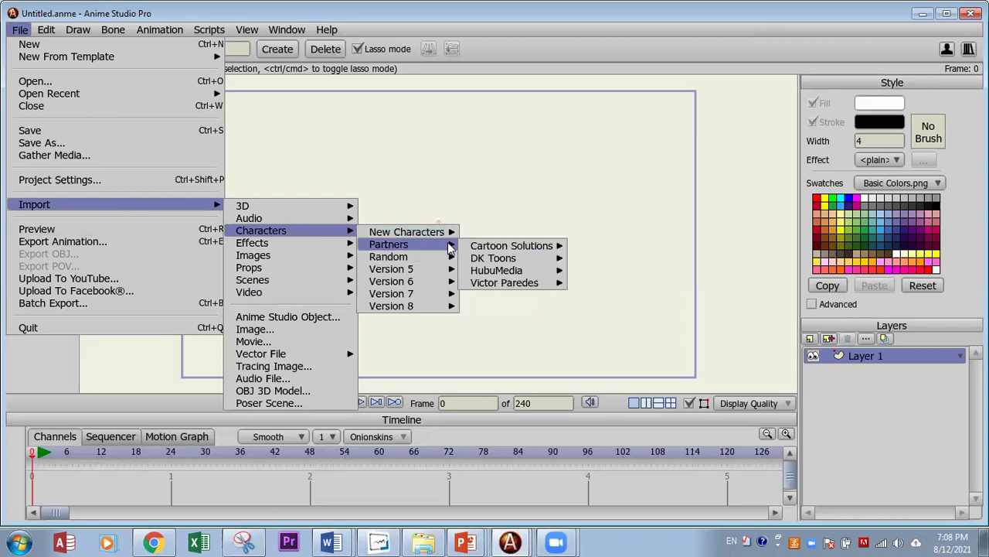
{"action": "mouse_move", "coordinate": [448, 272]}
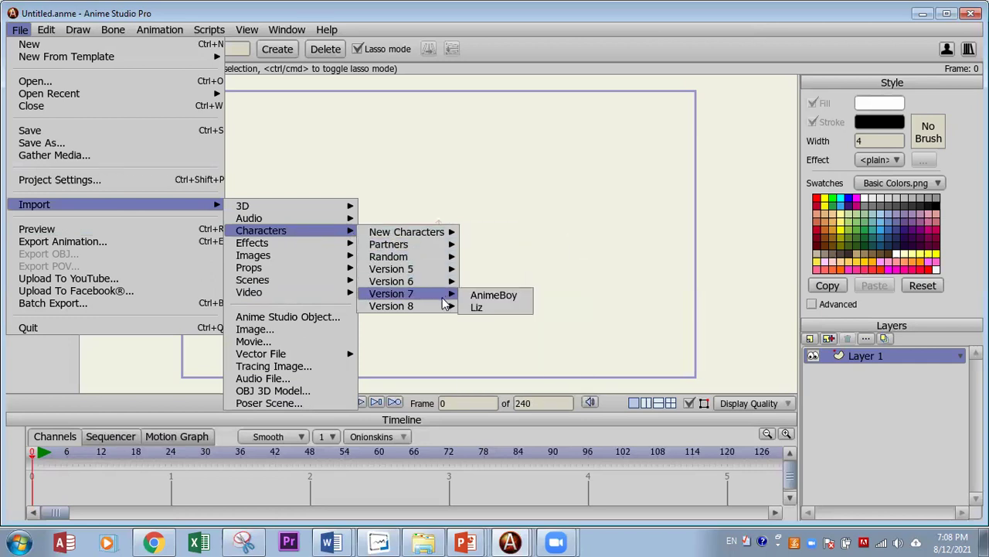
{"action": "mouse_move", "coordinate": [330, 245]}
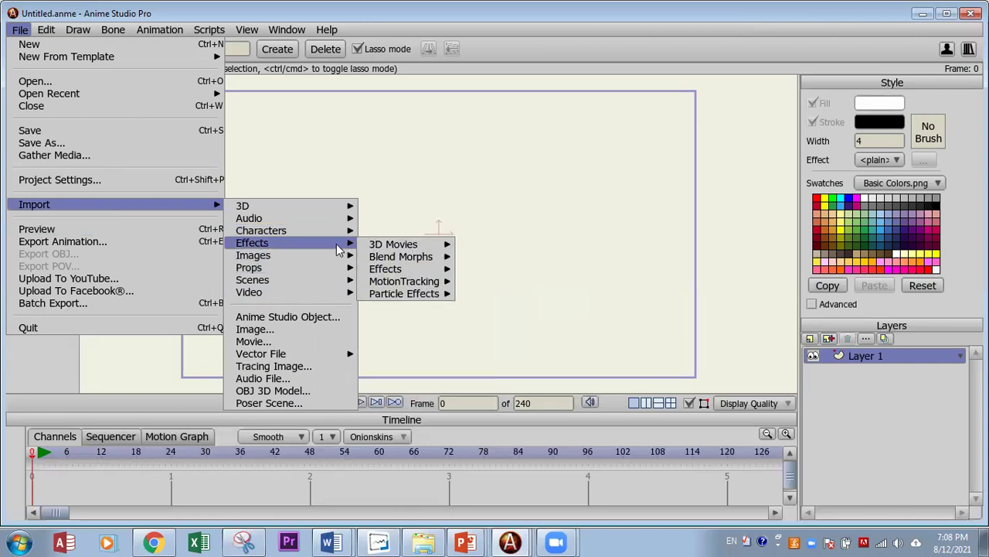
{"action": "mouse_move", "coordinate": [399, 259]}
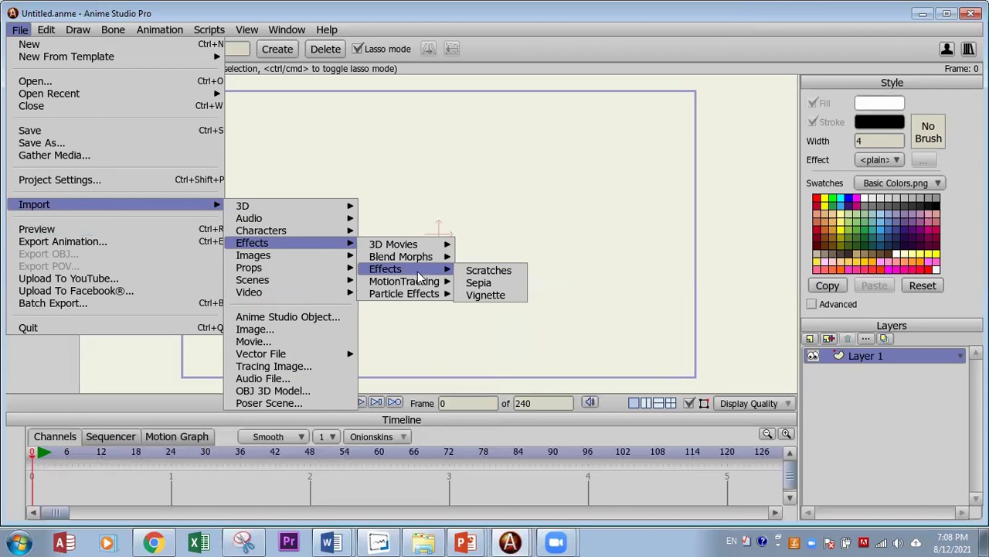
{"action": "mouse_move", "coordinate": [415, 293]}
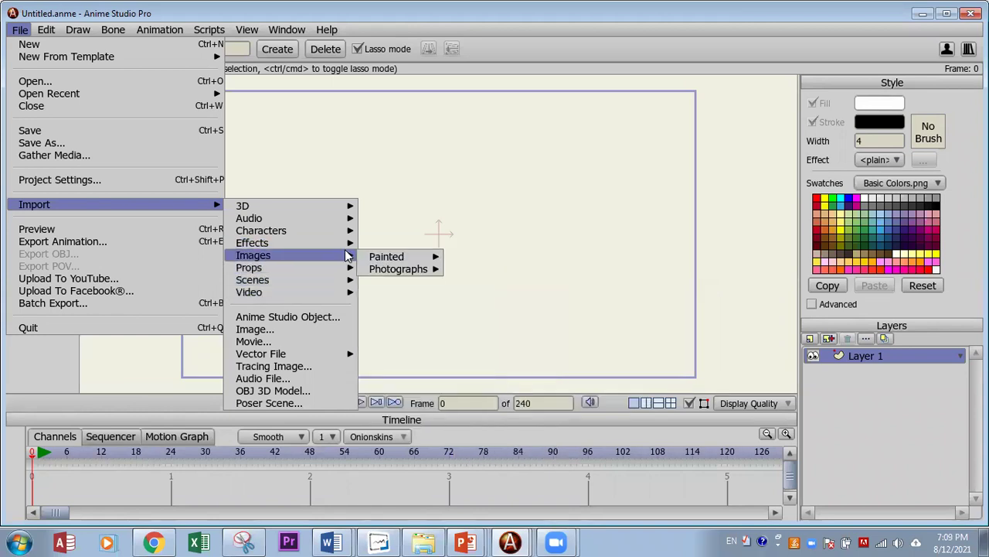
{"action": "mouse_move", "coordinate": [324, 278]}
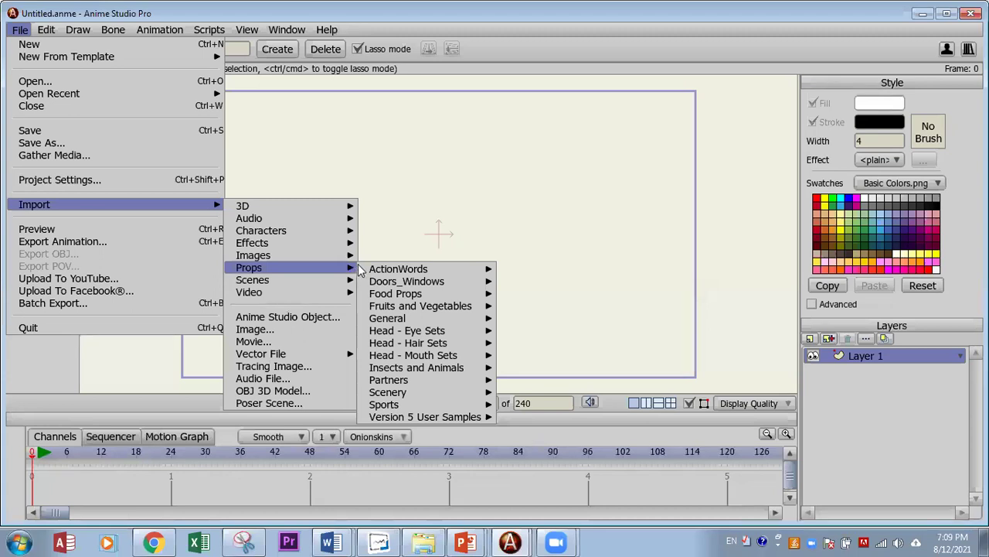
{"action": "mouse_move", "coordinate": [422, 332]}
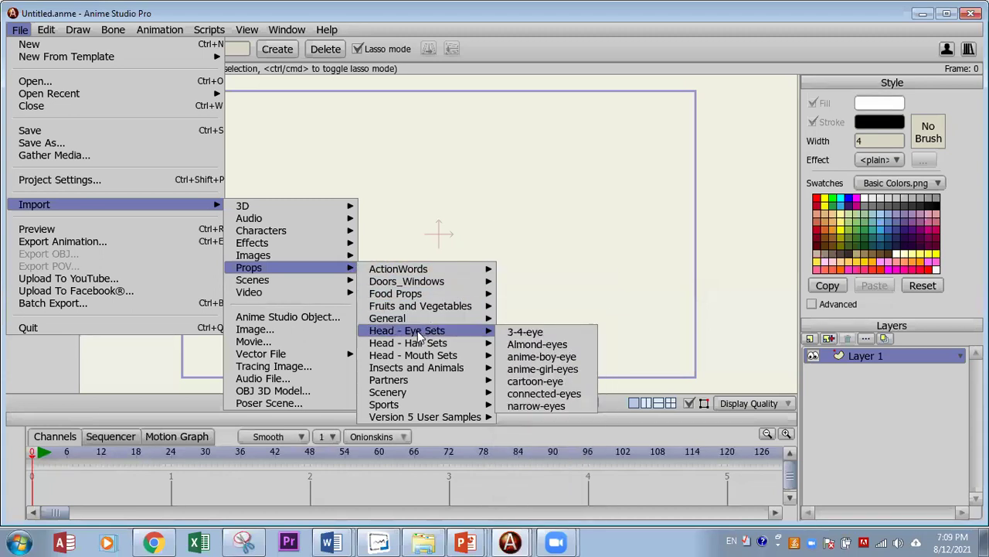
{"action": "left_click", "coordinate": [517, 380]}
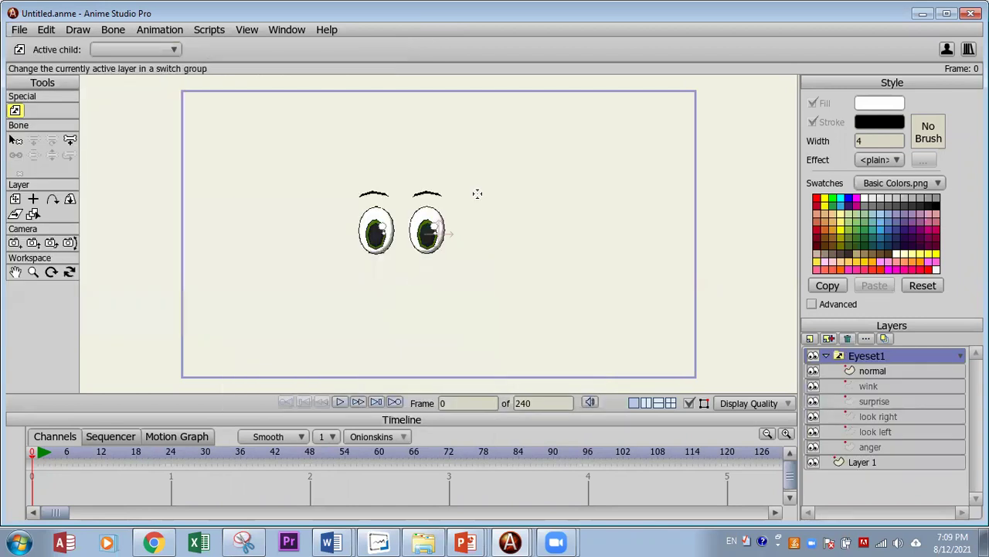
{"action": "left_click", "coordinate": [825, 355]}
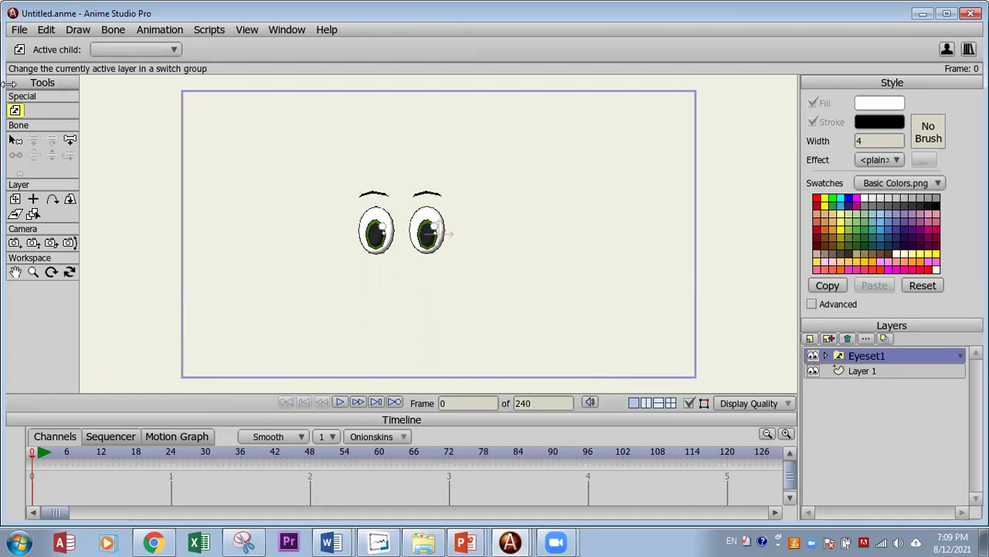
Step: Import the Mouth 2 prop from the Head - Mouth Sets library and place it below the eyes
{"action": "left_click", "coordinate": [19, 31]}
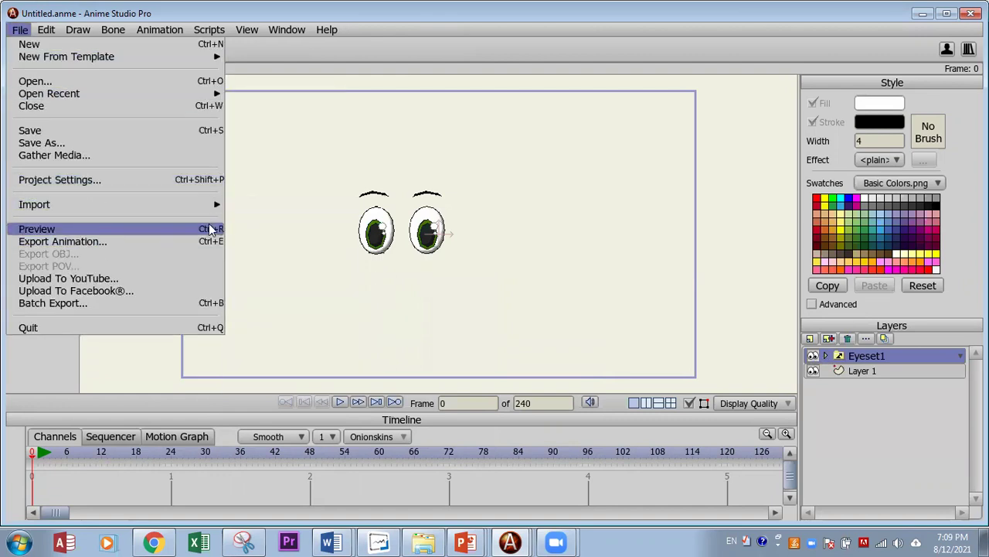
{"action": "mouse_move", "coordinate": [201, 205]}
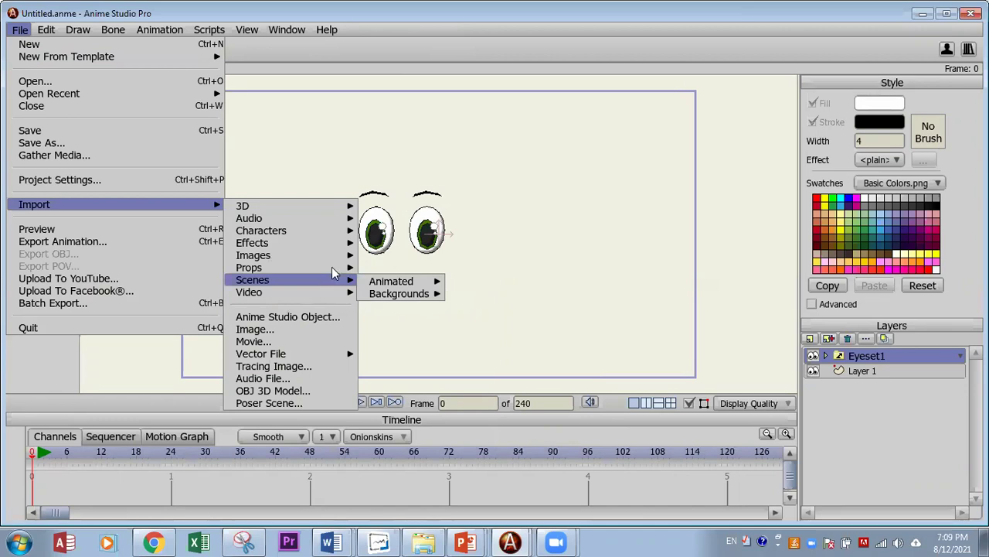
{"action": "mouse_move", "coordinate": [435, 358]}
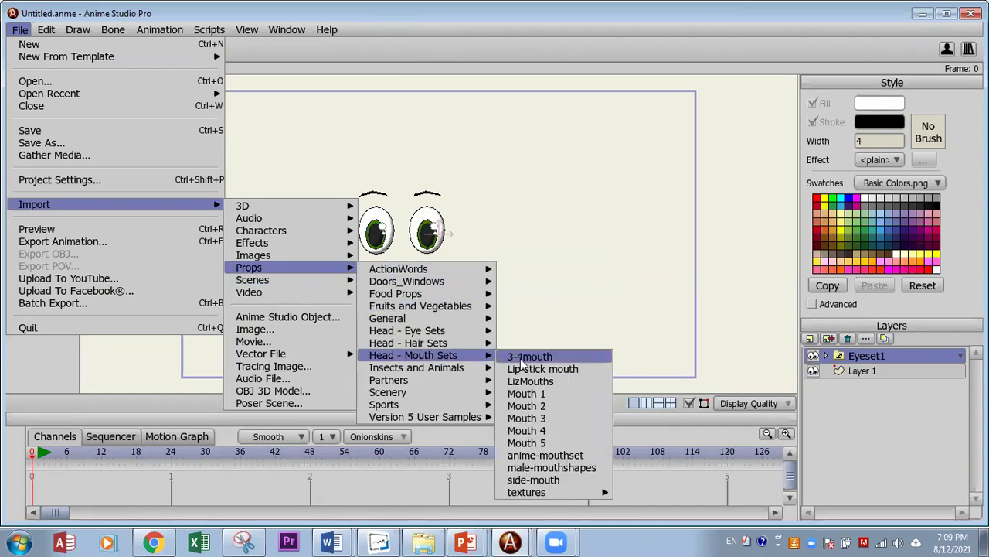
{"action": "left_click", "coordinate": [527, 408]}
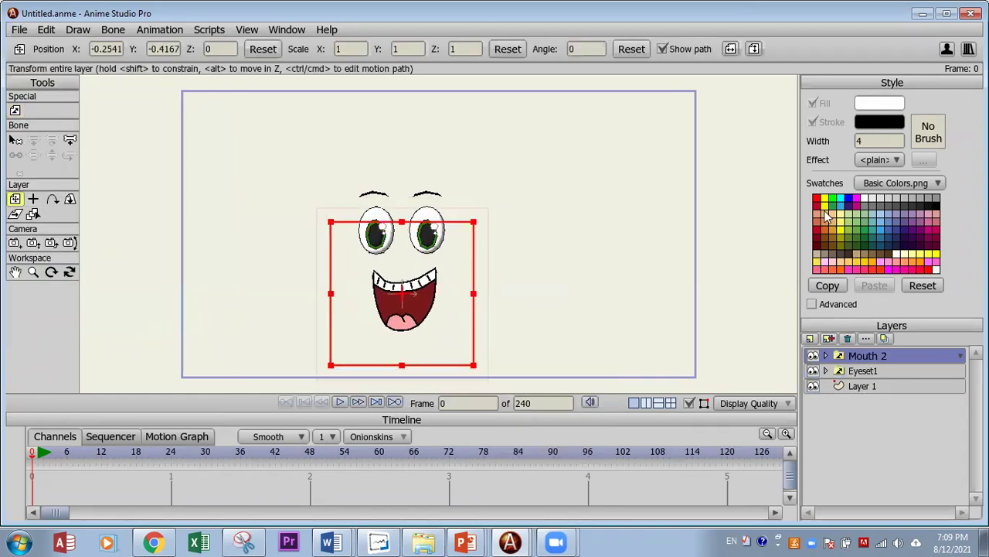
Step: Draw a yellow filled circle on Layer 1 as the face behind the eyes and mouth
{"action": "left_click", "coordinate": [864, 385]}
{"action": "left_click", "coordinate": [53, 128]}
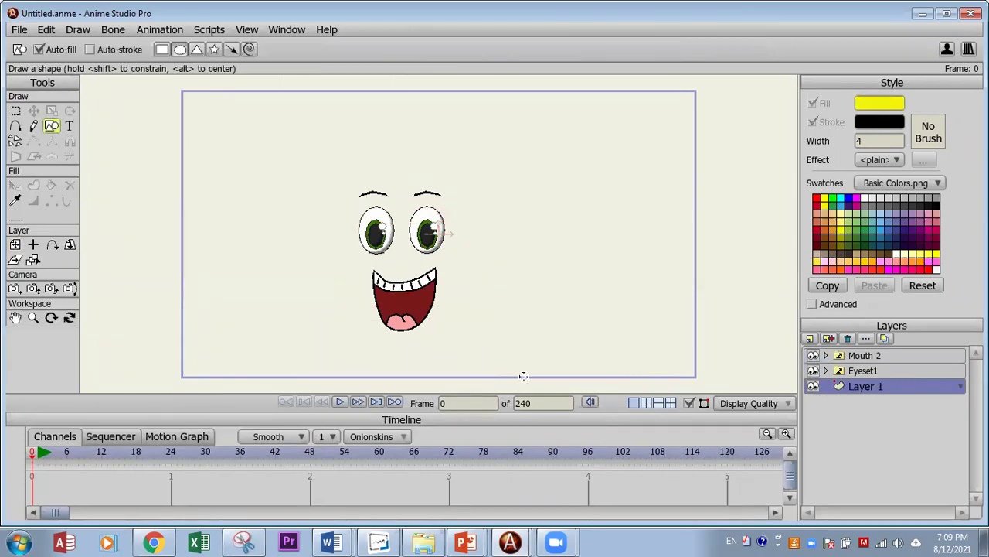
{"action": "left_click_drag", "start_coordinate": [282, 147], "coordinate": [473, 342]}
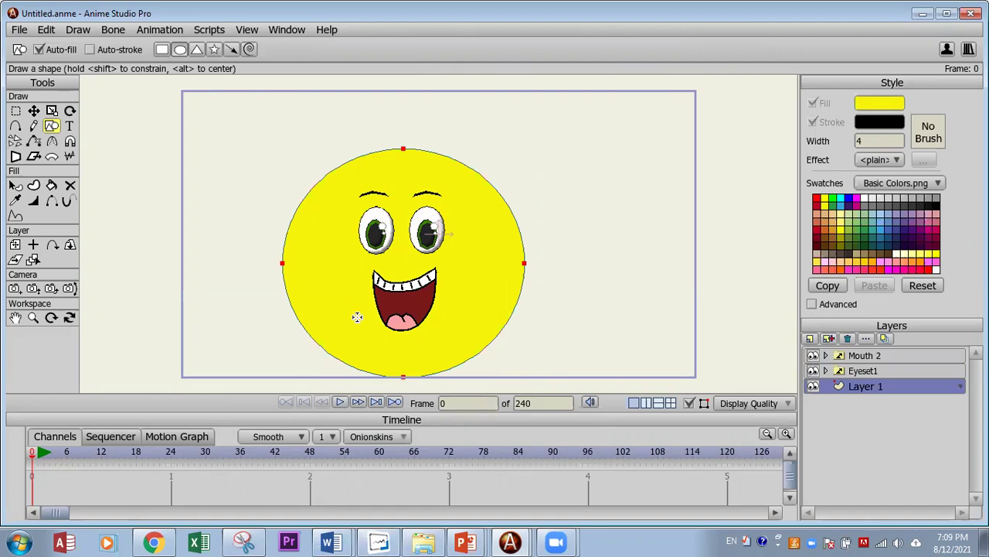
{"action": "left_click", "coordinate": [19, 31]}
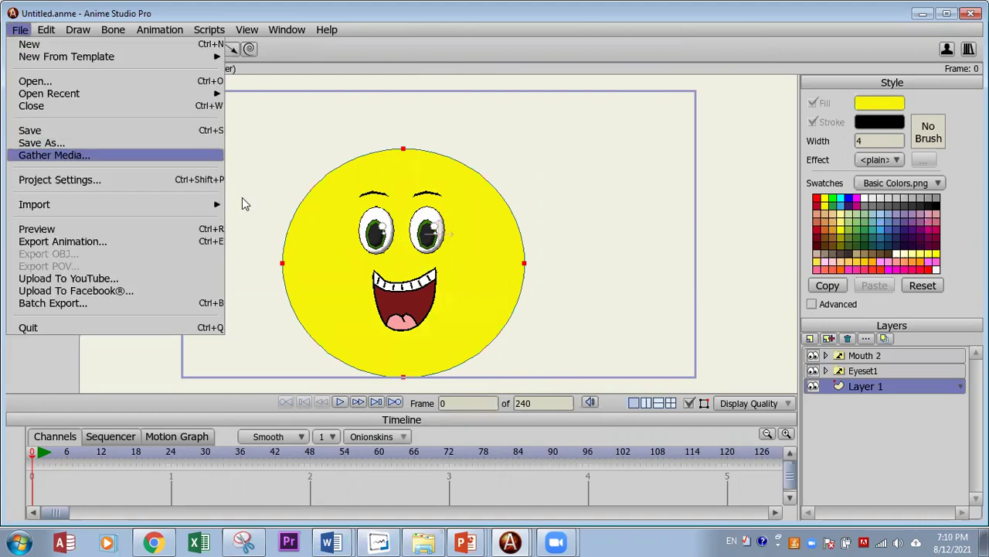
{"action": "mouse_move", "coordinate": [116, 204]}
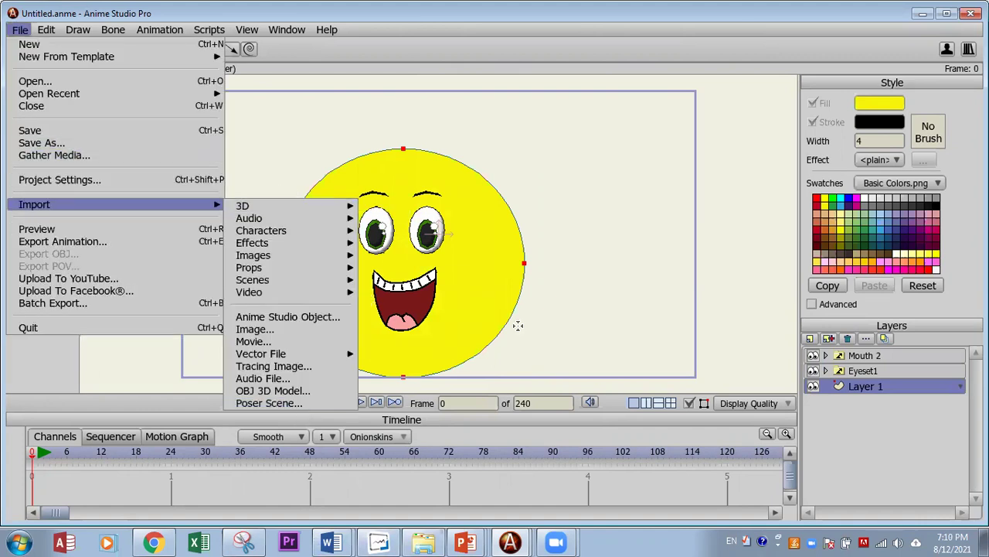
{"action": "left_click", "coordinate": [604, 228]}
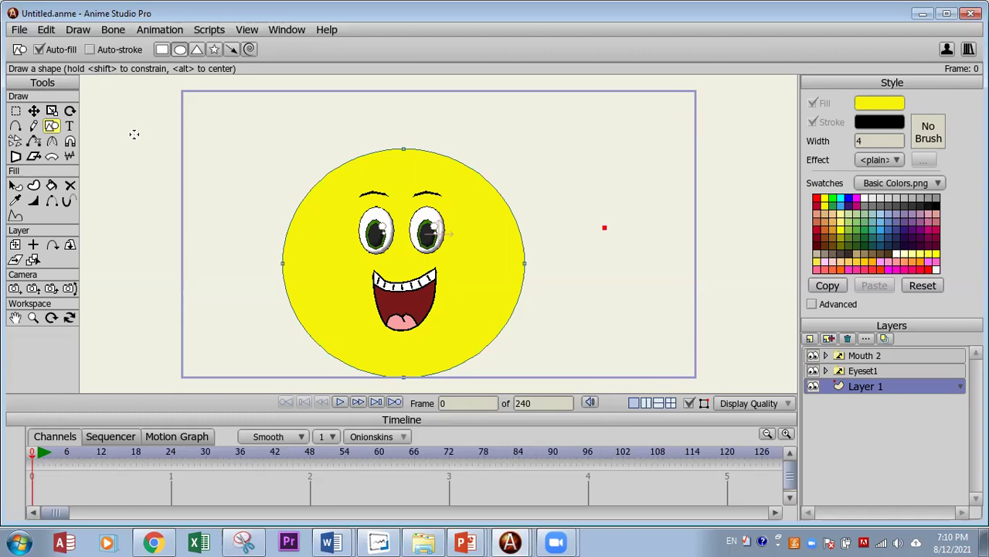
Step: Switch to Antonyms-Edited (2) (1).docx in Word and review the Animation and Voice Script boxes and the store scene on the first pages
{"action": "mouse_move", "coordinate": [331, 541]}
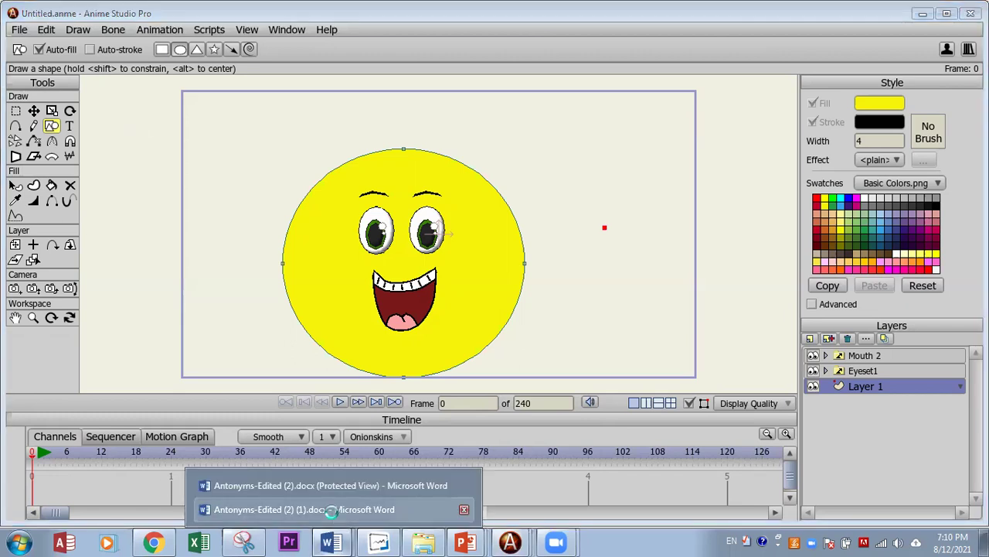
{"action": "left_click", "coordinate": [342, 483]}
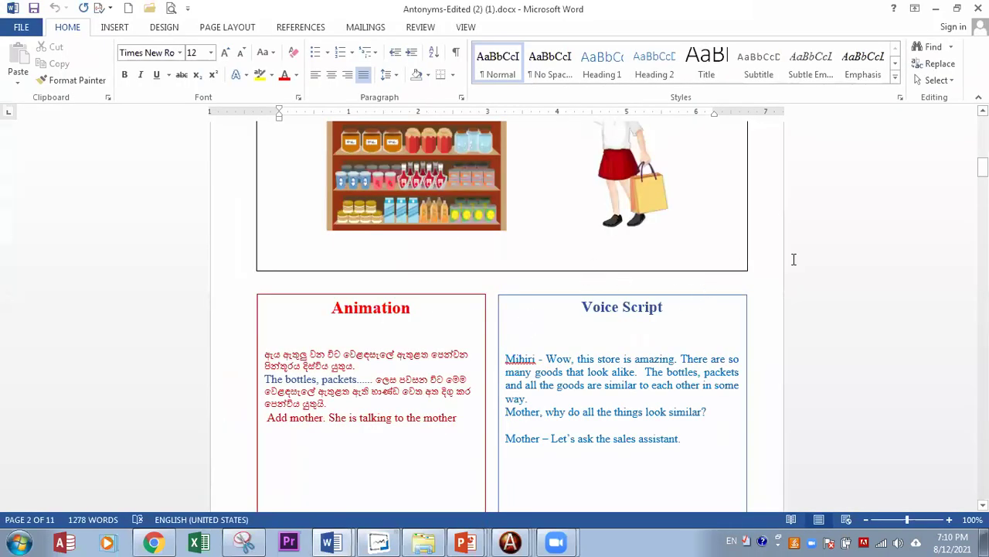
{"action": "scroll", "coordinate": [691, 289], "scroll_direction": "up", "scroll_amount": 7}
{"action": "scroll", "coordinate": [420, 310], "scroll_direction": "up", "scroll_amount": 5}
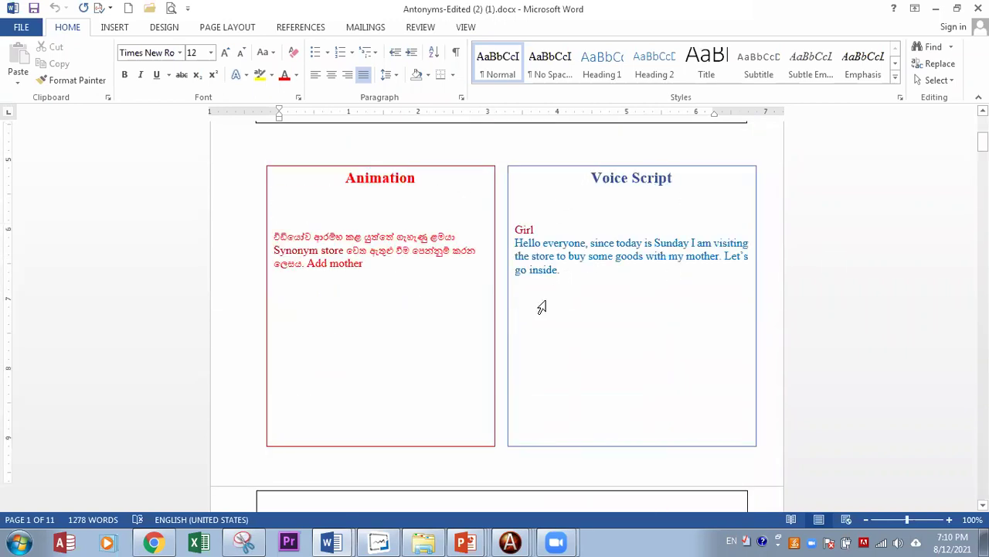
{"action": "scroll", "coordinate": [542, 306], "scroll_direction": "down", "scroll_amount": 2}
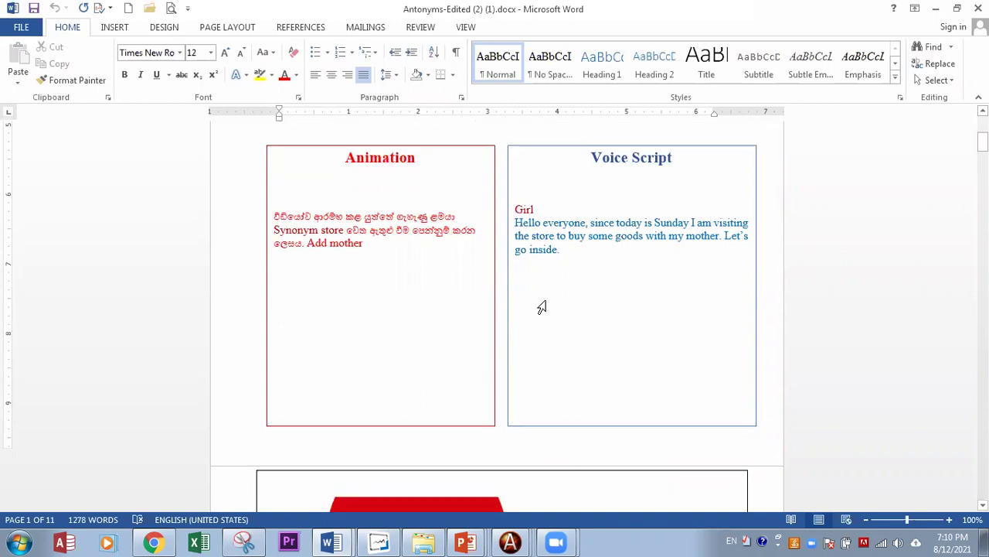
{"action": "scroll", "coordinate": [657, 263], "scroll_direction": "up", "scroll_amount": 2}
{"action": "scroll", "coordinate": [686, 281], "scroll_direction": "up", "scroll_amount": 1}
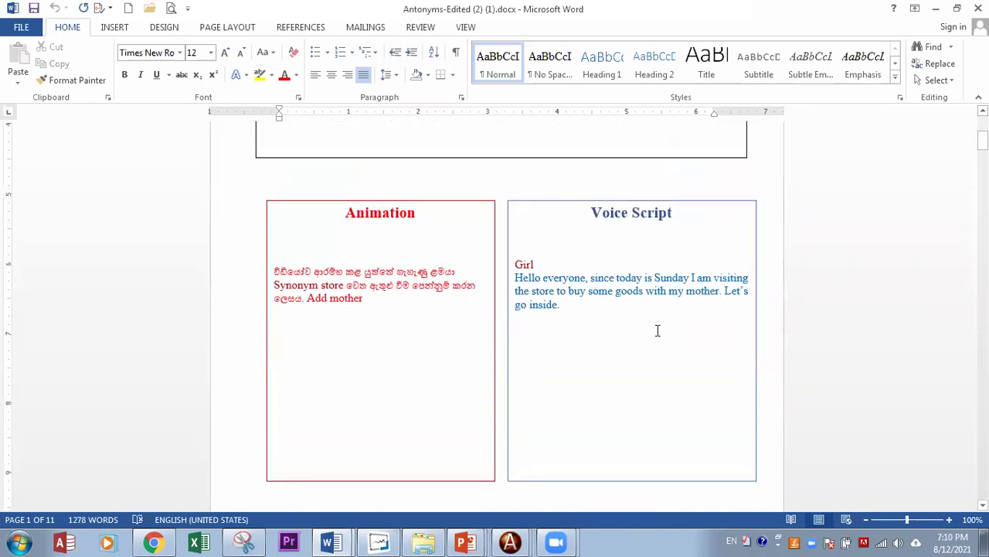
{"action": "scroll", "coordinate": [649, 348], "scroll_direction": "down", "scroll_amount": 7}
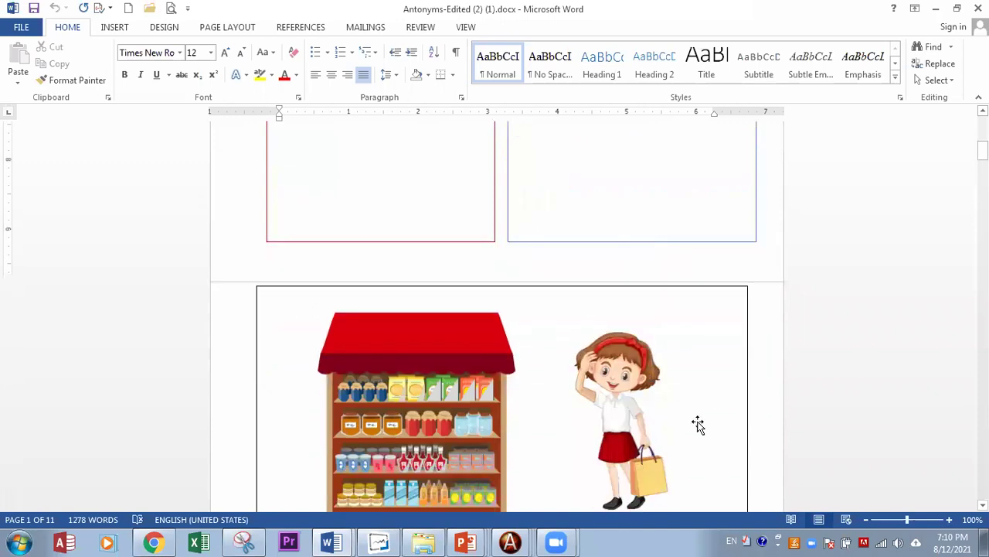
{"action": "scroll", "coordinate": [541, 464], "scroll_direction": "down", "scroll_amount": 1}
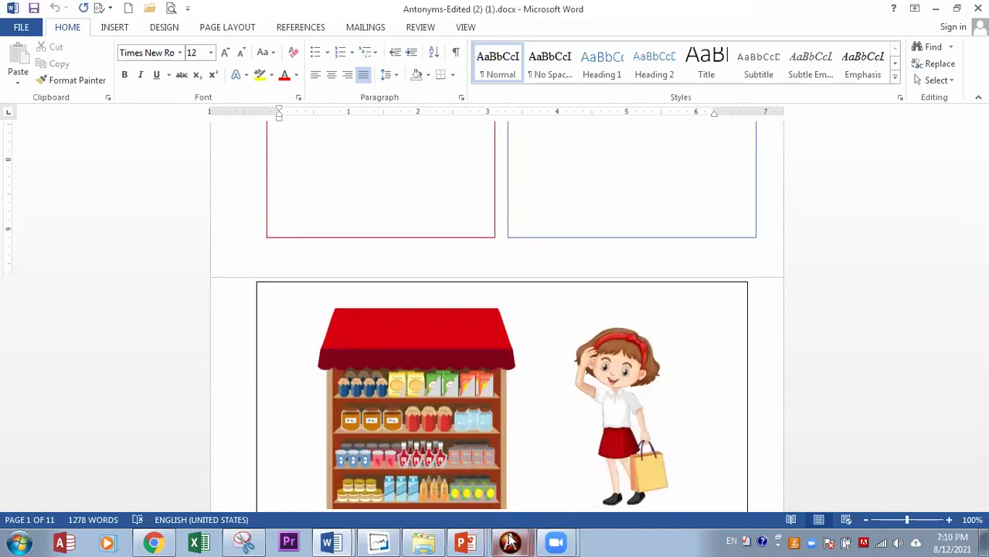
Step: Point out the WhatsApp Audio (1).mp4 file in the learing conternt development folder and return to the Untitled.anme project in Anime Studio Pro
{"action": "left_click", "coordinate": [503, 534]}
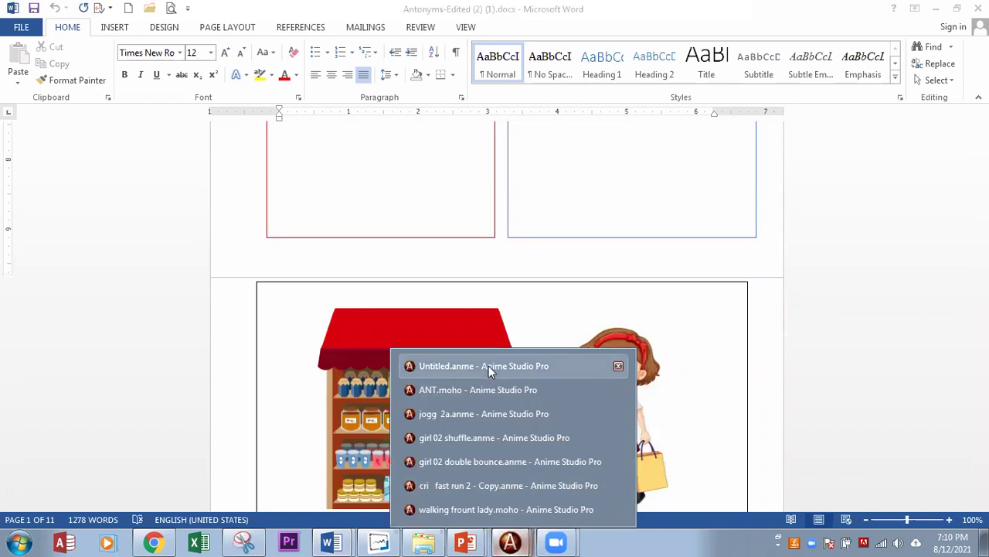
{"action": "left_click", "coordinate": [488, 366]}
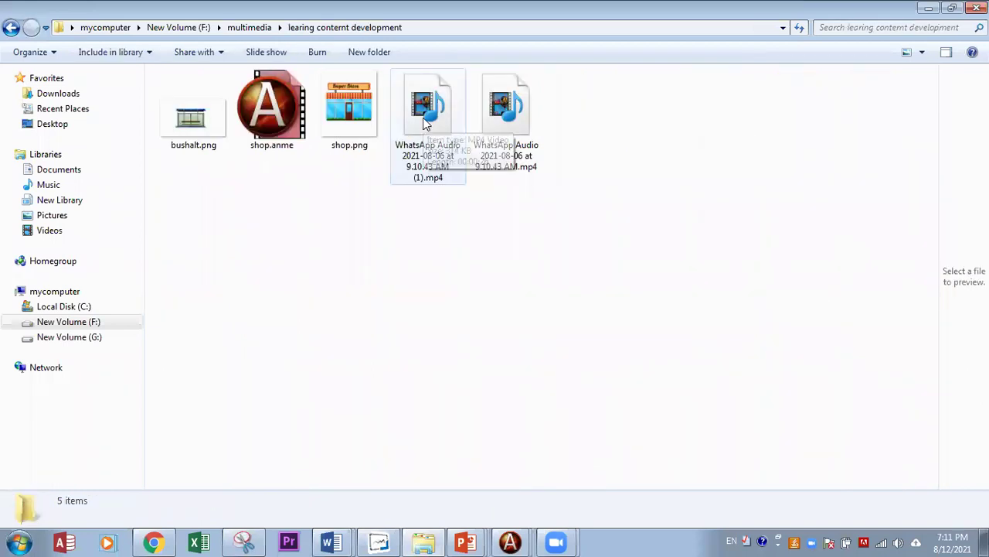
{"action": "left_click", "coordinate": [427, 124]}
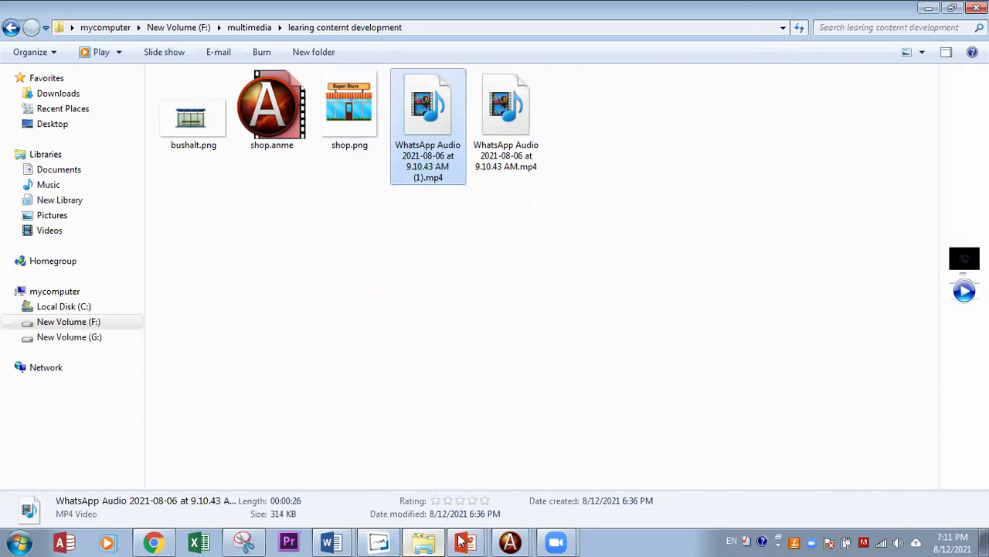
{"action": "right_click", "coordinate": [509, 541]}
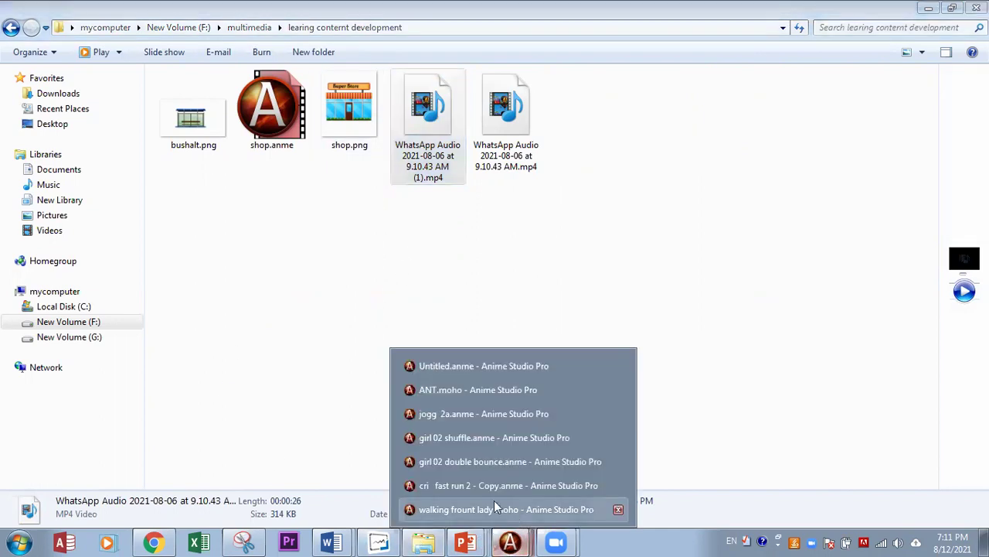
{"action": "left_click", "coordinate": [490, 365]}
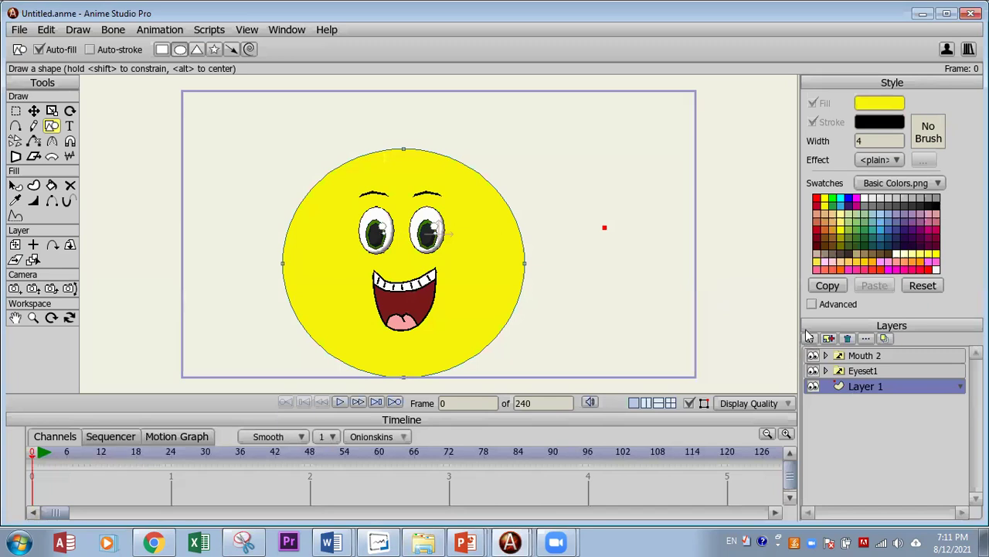
Step: Try to add an audio layer using a file from the learing conternt development folder under multimedia
{"action": "left_click", "coordinate": [809, 338]}
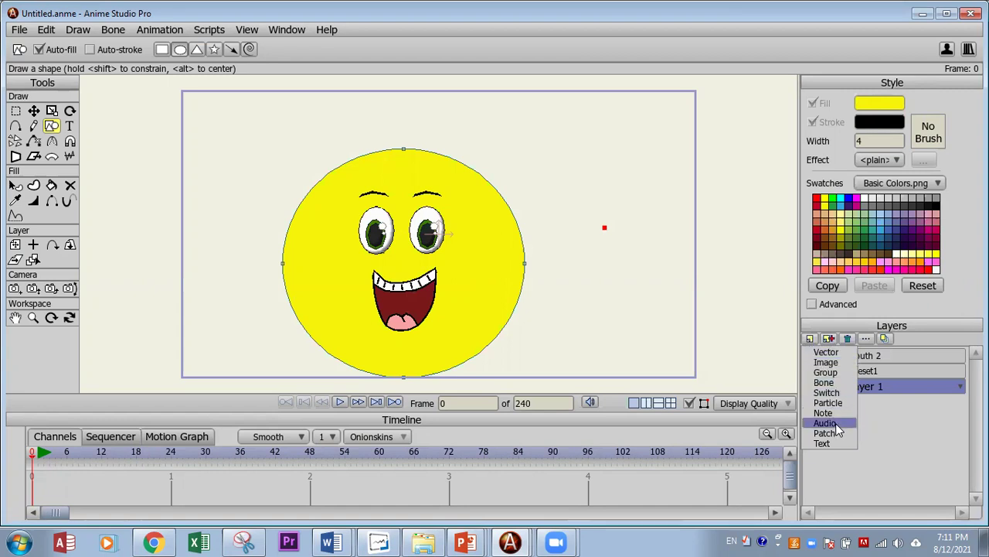
{"action": "left_click", "coordinate": [532, 363]}
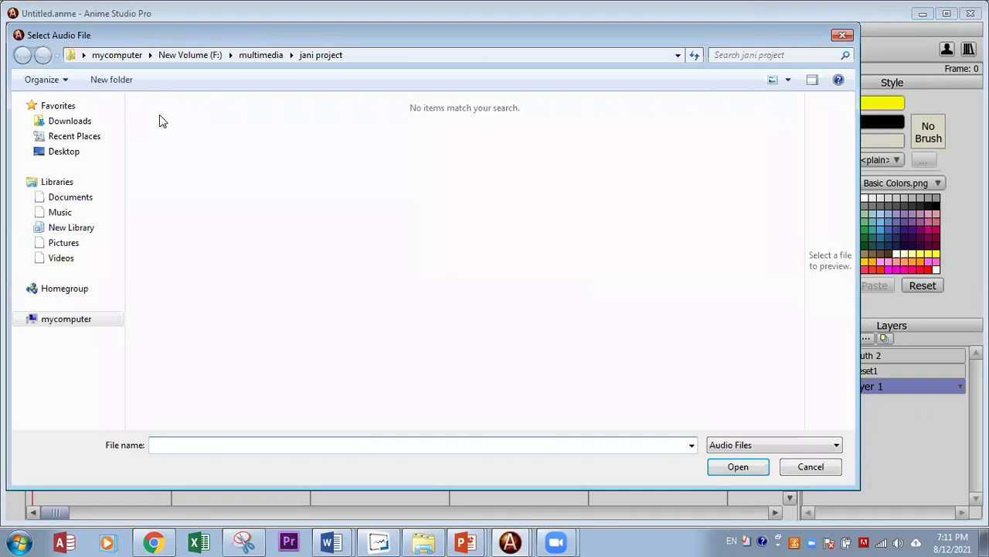
{"action": "left_click", "coordinate": [254, 58]}
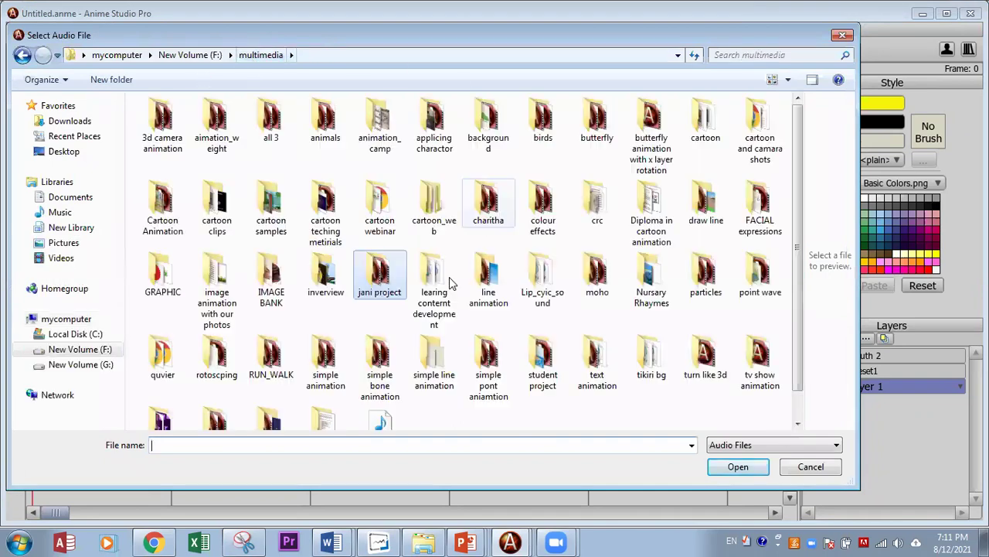
{"action": "double_click", "coordinate": [443, 277]}
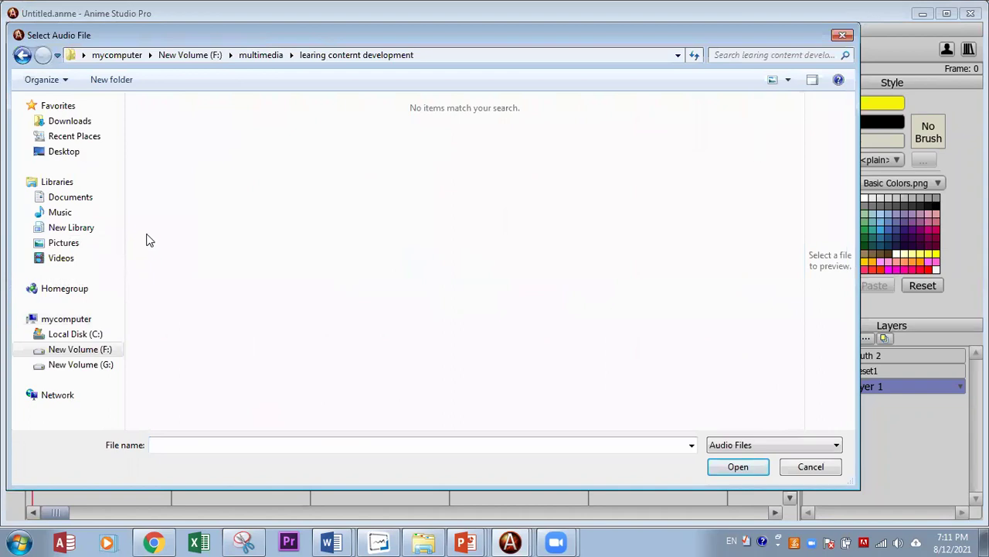
{"action": "left_click", "coordinate": [719, 444]}
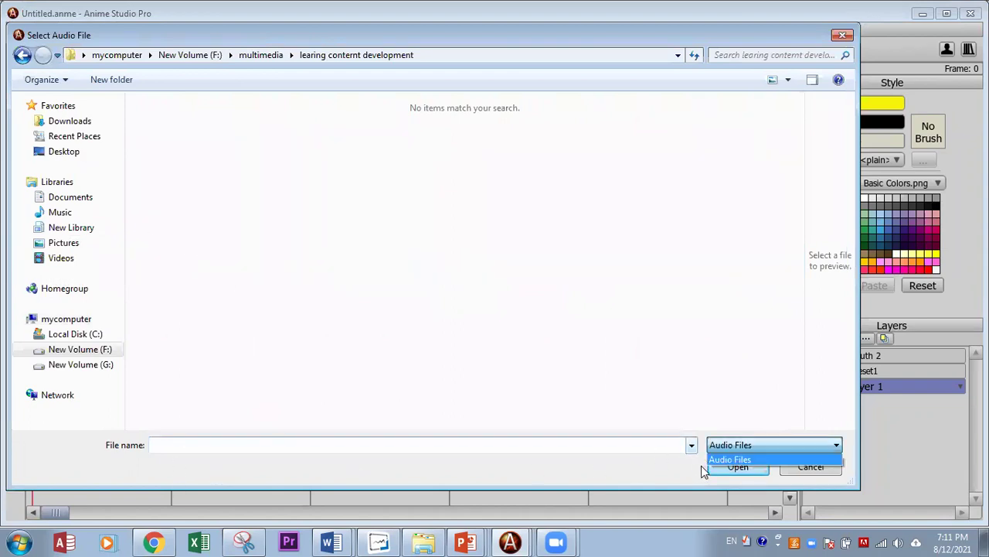
{"action": "left_click", "coordinate": [616, 456]}
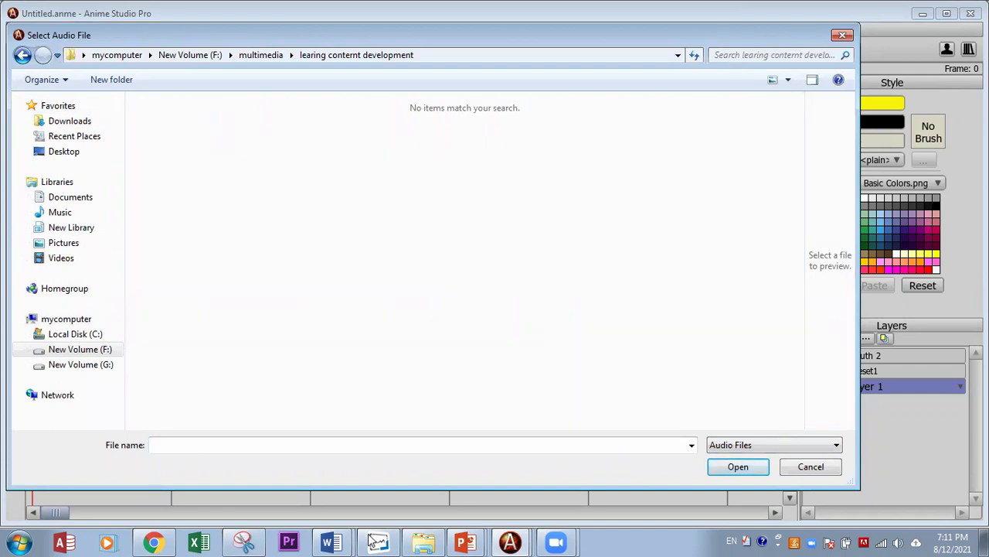
Step: Play part of WhatsApp Audio 2021-08-06 at 9.10.43 AM (1).mp4 from the project folder, pause it and close the player
{"action": "double_click", "coordinate": [420, 133]}
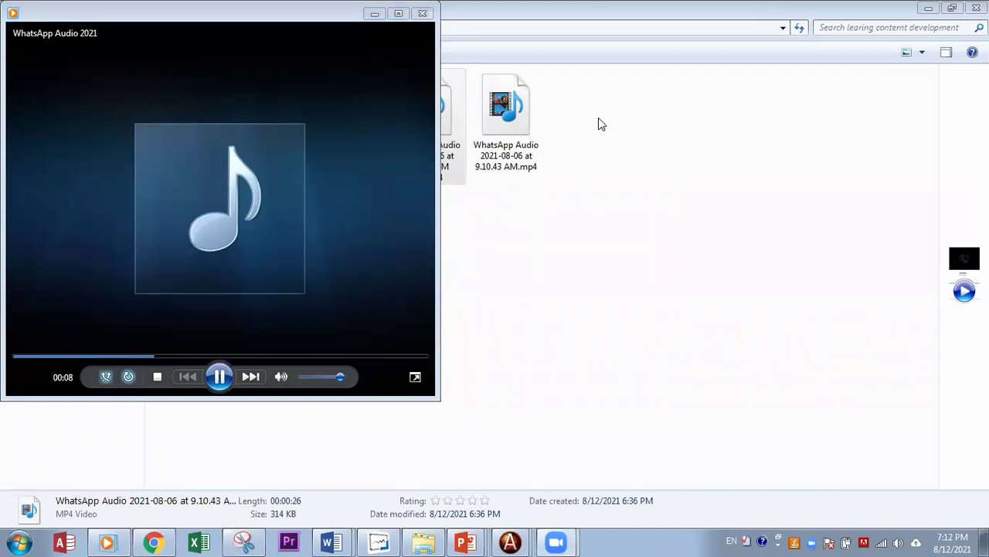
{"action": "left_click", "coordinate": [219, 377]}
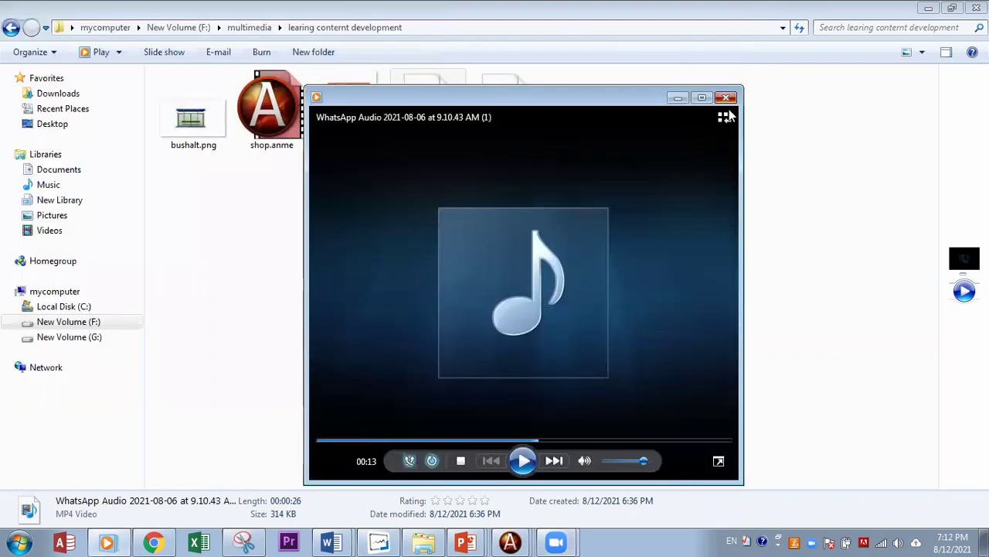
{"action": "left_click", "coordinate": [733, 97]}
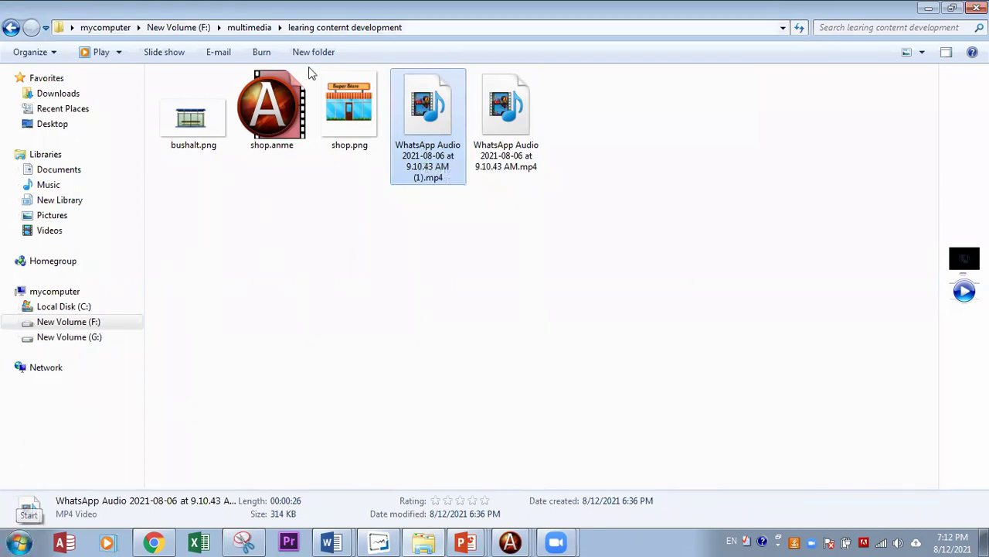
Step: Launch FormatFactory and dismiss the offer to download the latest version
{"action": "left_click", "coordinate": [21, 542]}
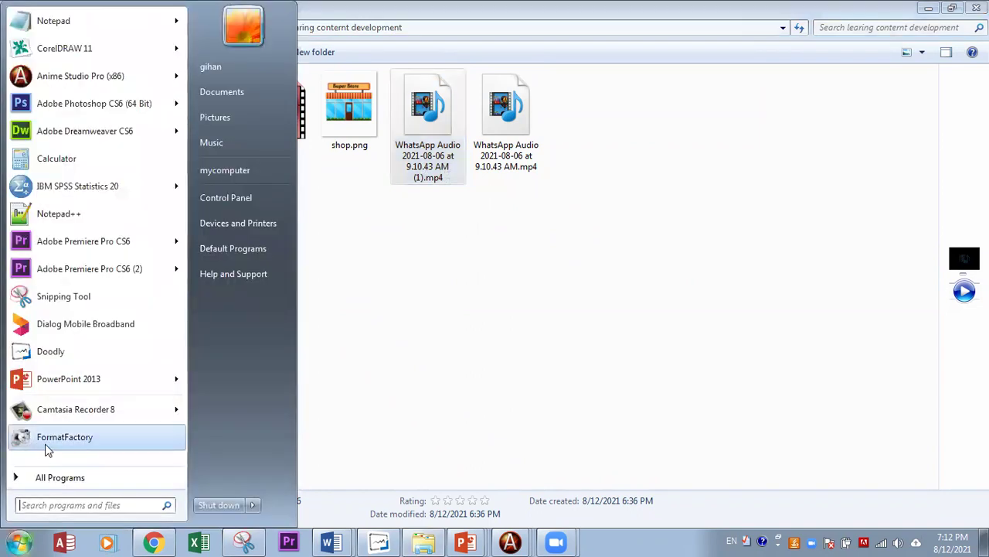
{"action": "left_click", "coordinate": [54, 504]}
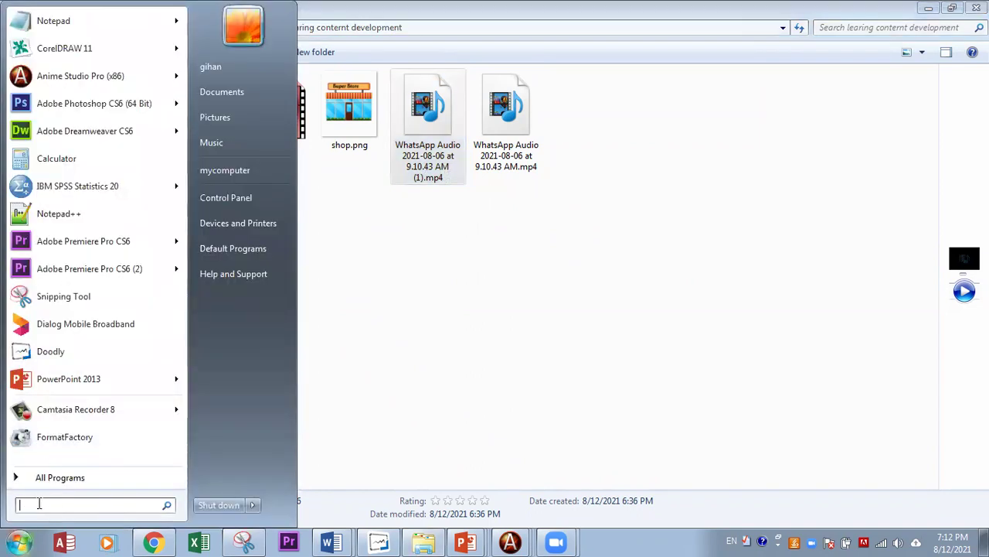
{"action": "left_click", "coordinate": [603, 124]}
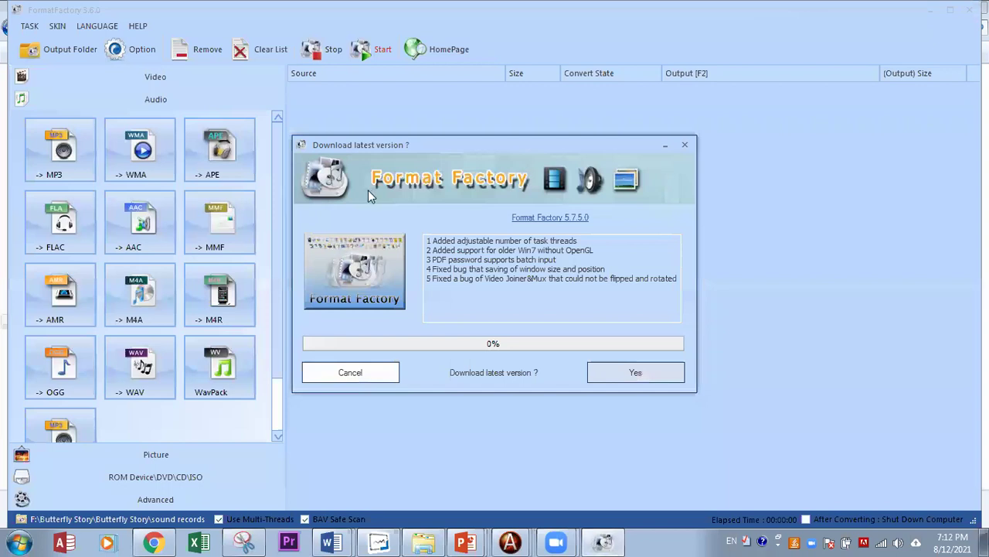
{"action": "left_click", "coordinate": [684, 146]}
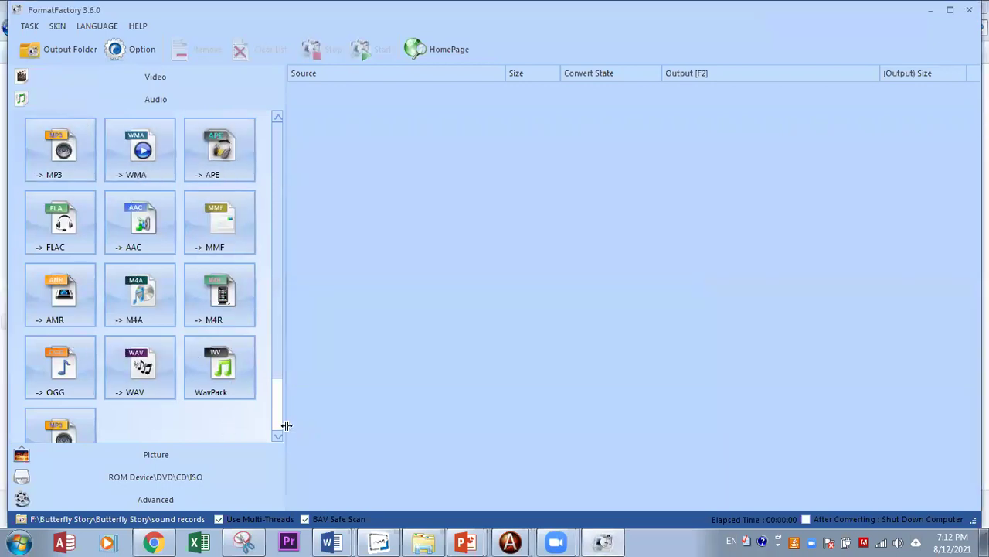
Step: Look through the audio output formats, choose MP3 as the conversion target and start adding source files
{"action": "scroll", "coordinate": [278, 421], "scroll_direction": "down", "scroll_amount": 1}
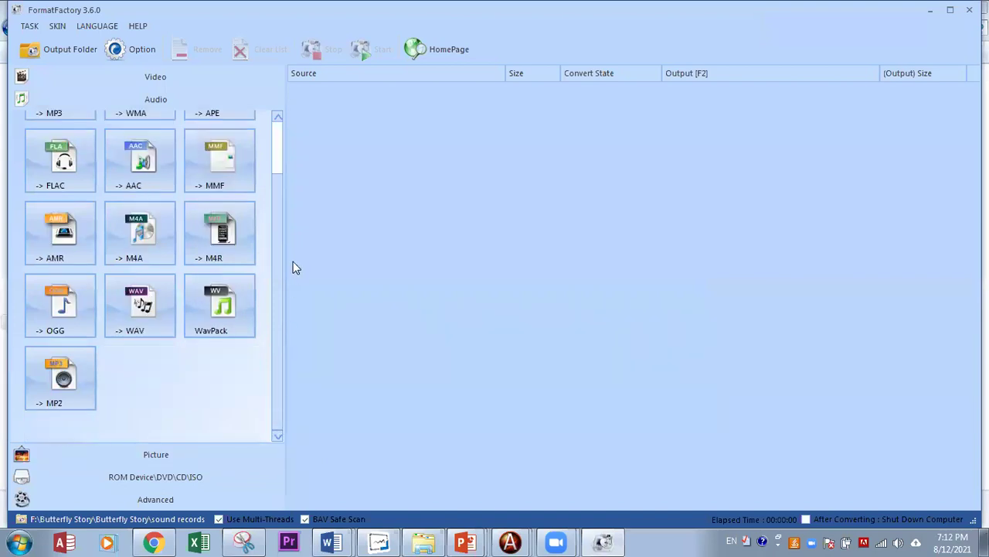
{"action": "scroll", "coordinate": [278, 147], "scroll_direction": "up", "scroll_amount": 1}
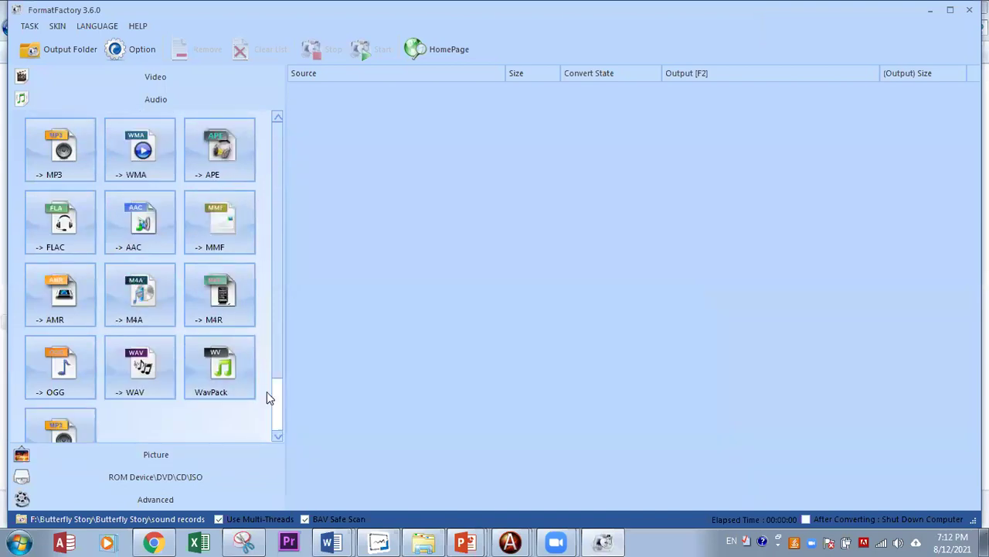
{"action": "scroll", "coordinate": [270, 391], "scroll_direction": "down", "scroll_amount": 1}
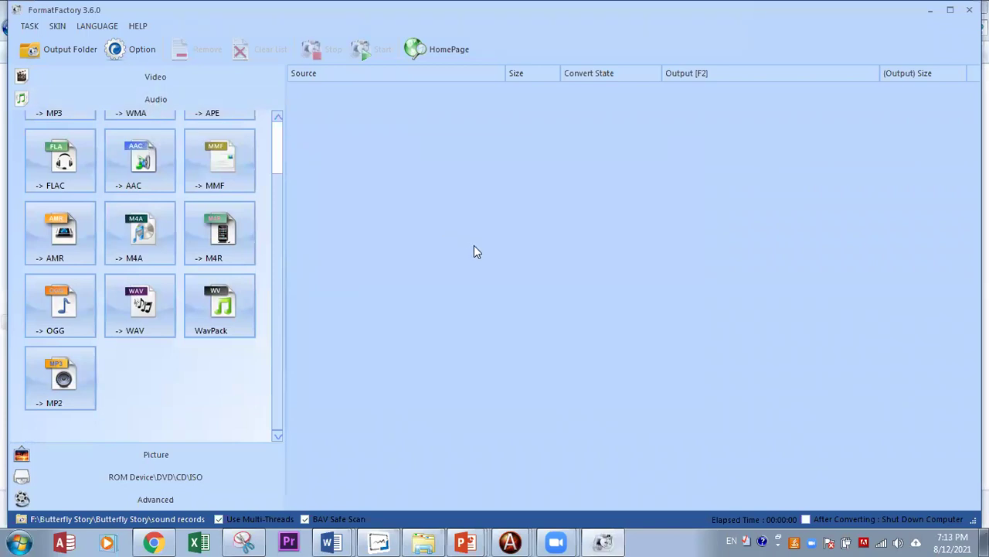
{"action": "left_click", "coordinate": [158, 116]}
{"action": "scroll", "coordinate": [277, 145], "scroll_direction": "up", "scroll_amount": 2}
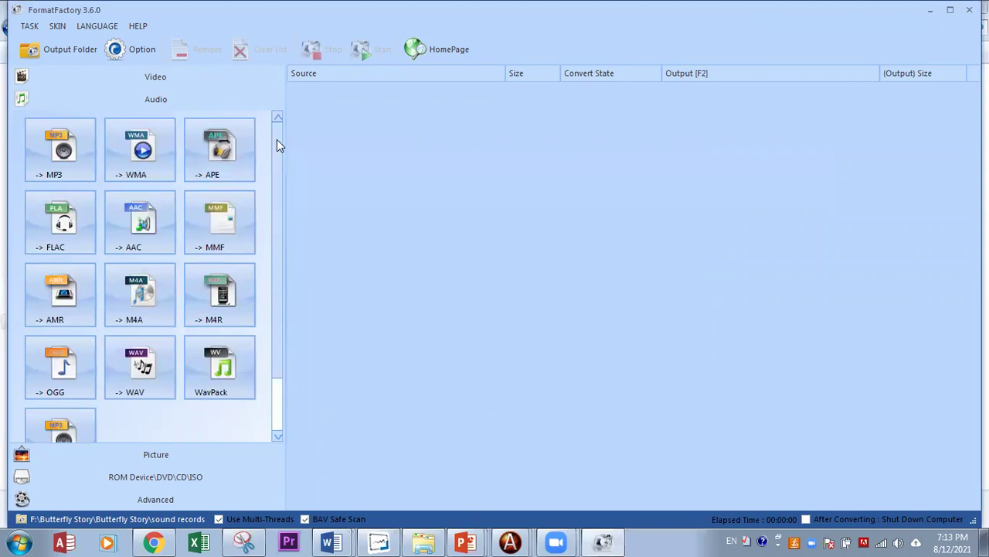
{"action": "left_click", "coordinate": [60, 149]}
{"action": "left_click", "coordinate": [731, 152]}
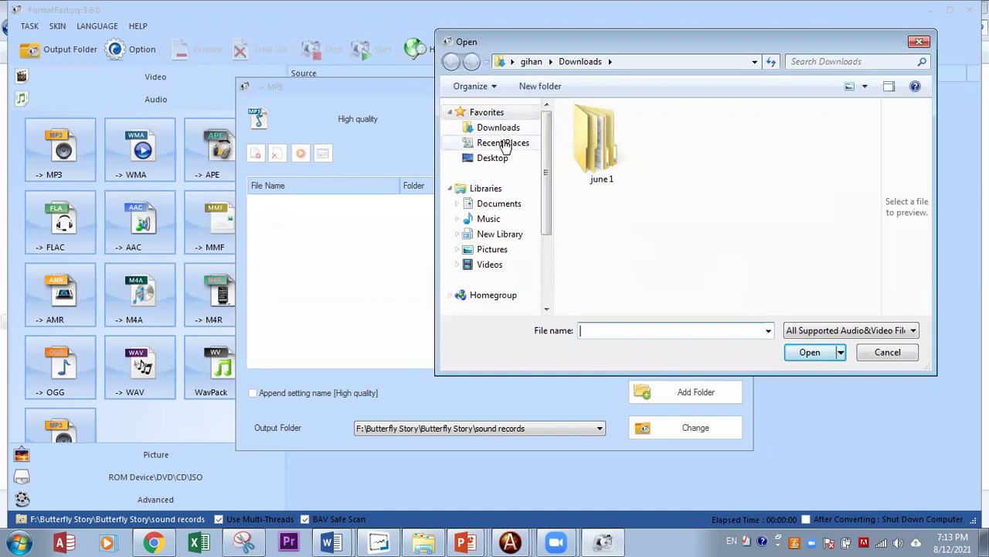
Step: Add both WhatsApp Audio 2021-08-06 MP4 files from the learing conternt development folder under multimedia on New Volume (F:)
{"action": "left_click_drag", "start_coordinate": [562, 46], "coordinate": [544, 194]}
{"action": "scroll", "coordinate": [523, 437], "scroll_direction": "down", "scroll_amount": 2}
{"action": "scroll", "coordinate": [518, 425], "scroll_direction": "down", "scroll_amount": 1}
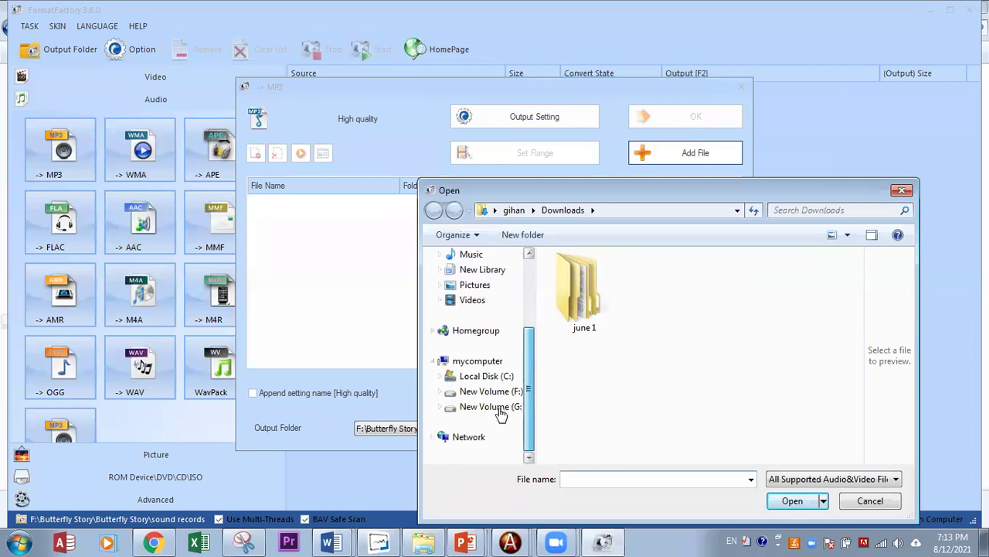
{"action": "left_click", "coordinate": [493, 392]}
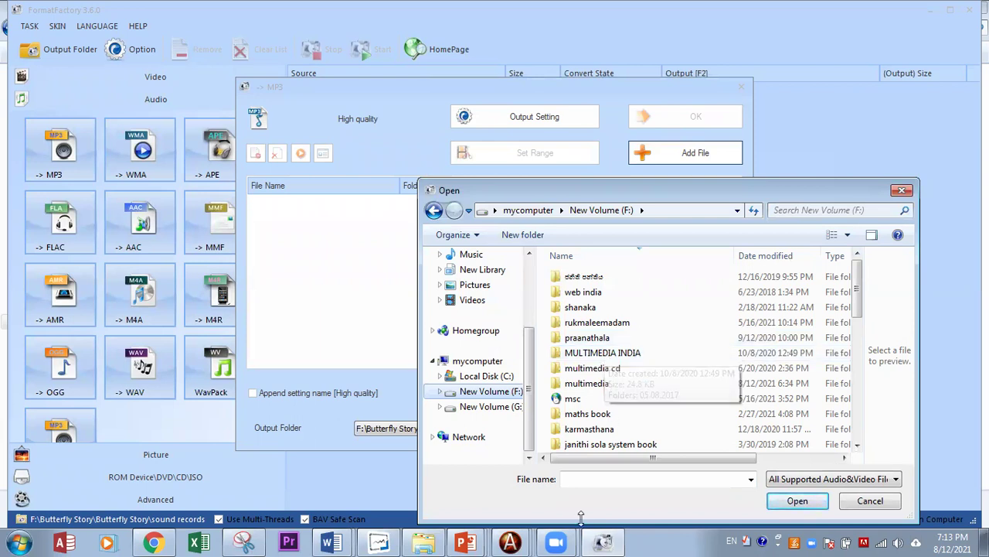
{"action": "double_click", "coordinate": [587, 384]}
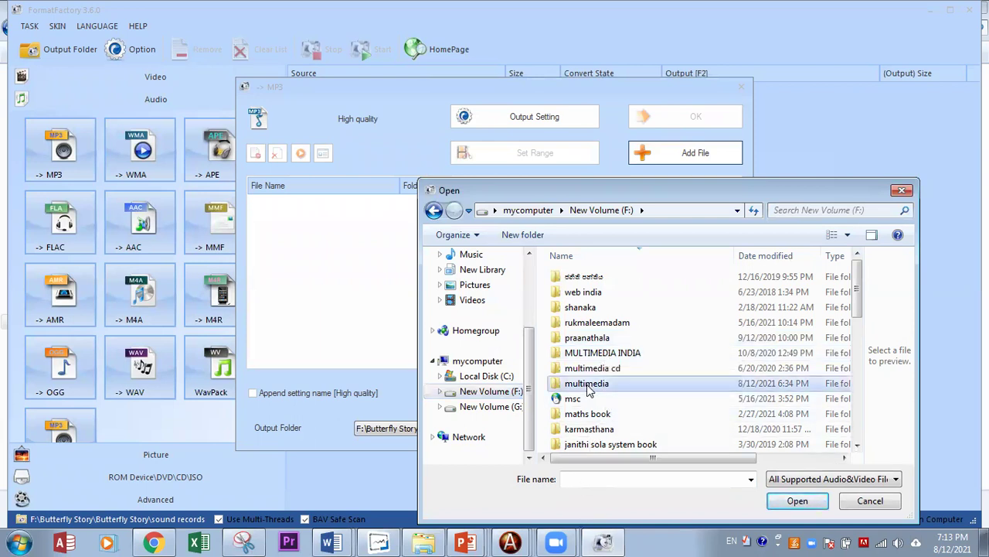
{"action": "left_click", "coordinate": [586, 345]}
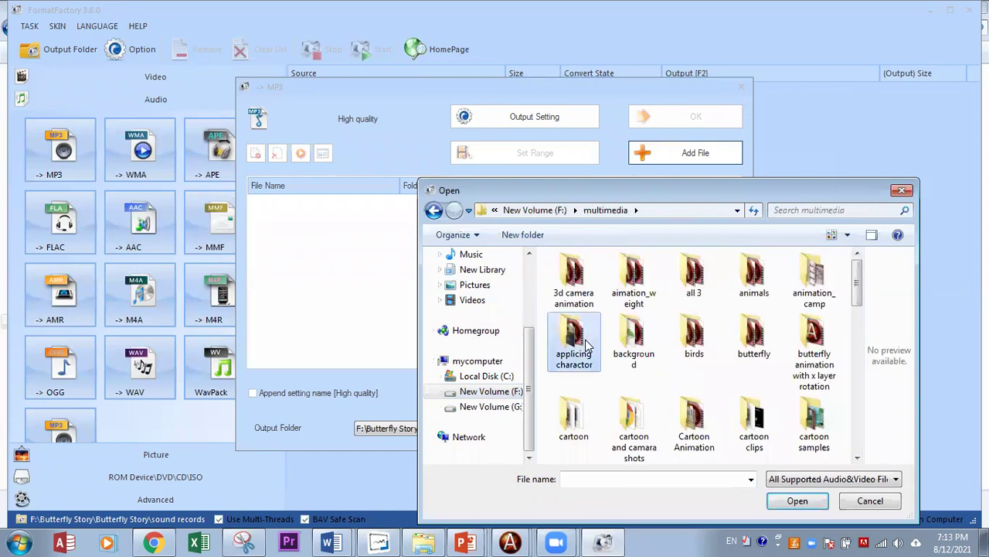
{"action": "scroll", "coordinate": [822, 283], "scroll_direction": "down", "scroll_amount": 5}
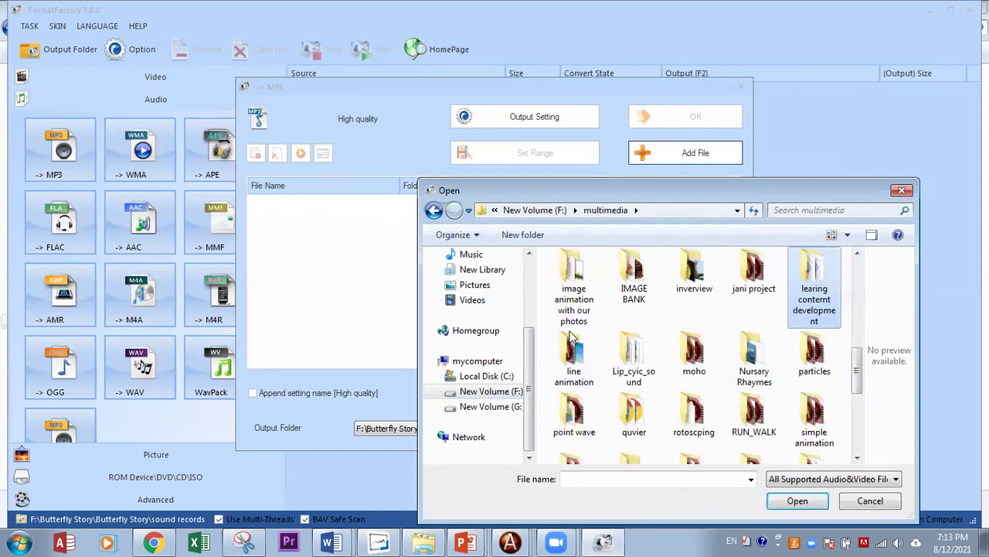
{"action": "double_click", "coordinate": [821, 282]}
{"action": "key", "text": "ctrl+a"}
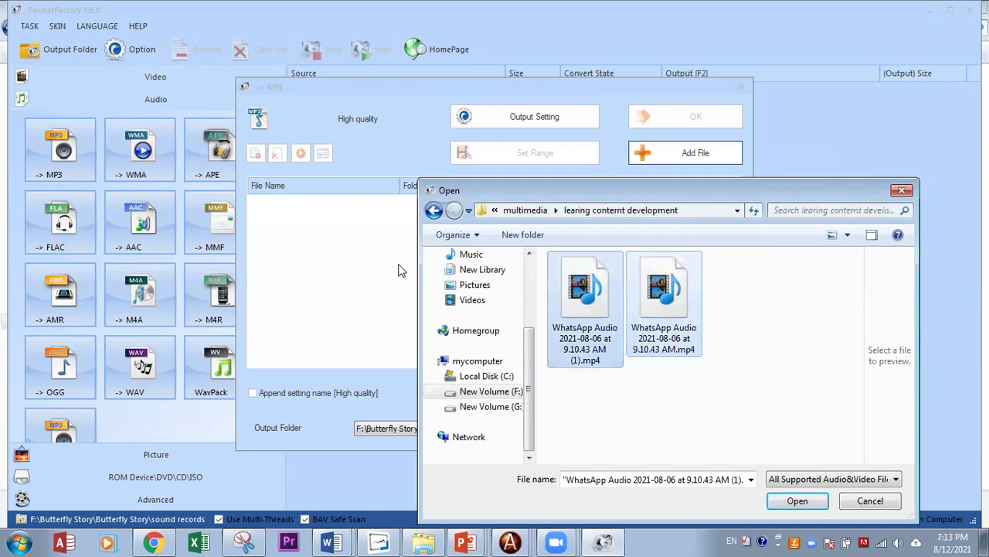
{"action": "left_click", "coordinate": [797, 501]}
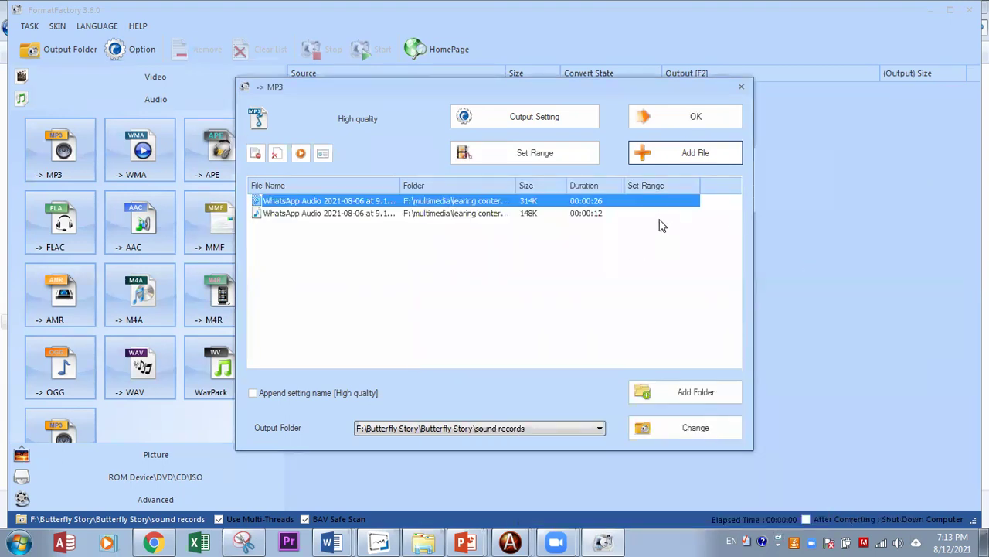
Step: Confirm the MP3 task for the two WhatsApp audio files and run the conversion
{"action": "left_click", "coordinate": [669, 213]}
{"action": "key", "text": "Up"}
{"action": "left_click", "coordinate": [695, 119]}
{"action": "left_click", "coordinate": [389, 92]}
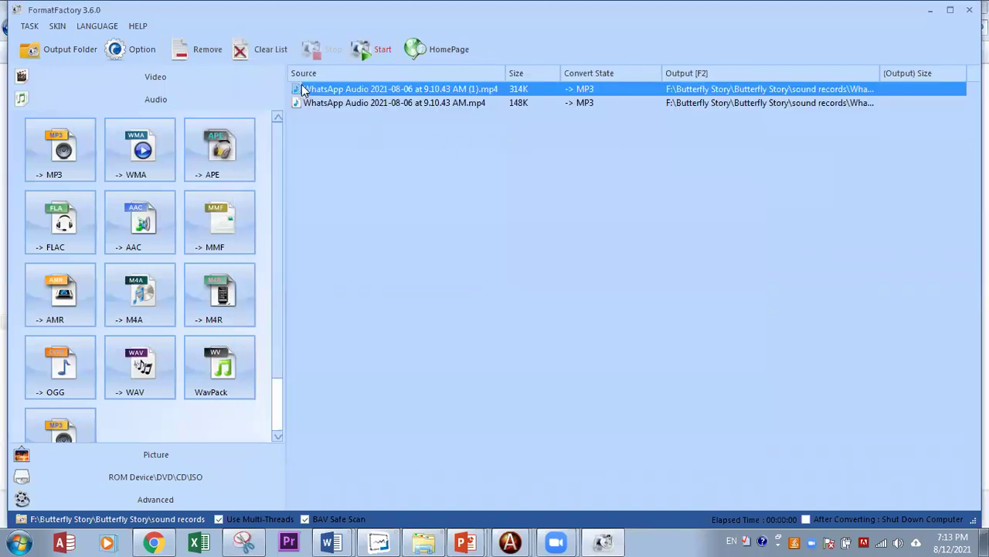
{"action": "left_click", "coordinate": [368, 52]}
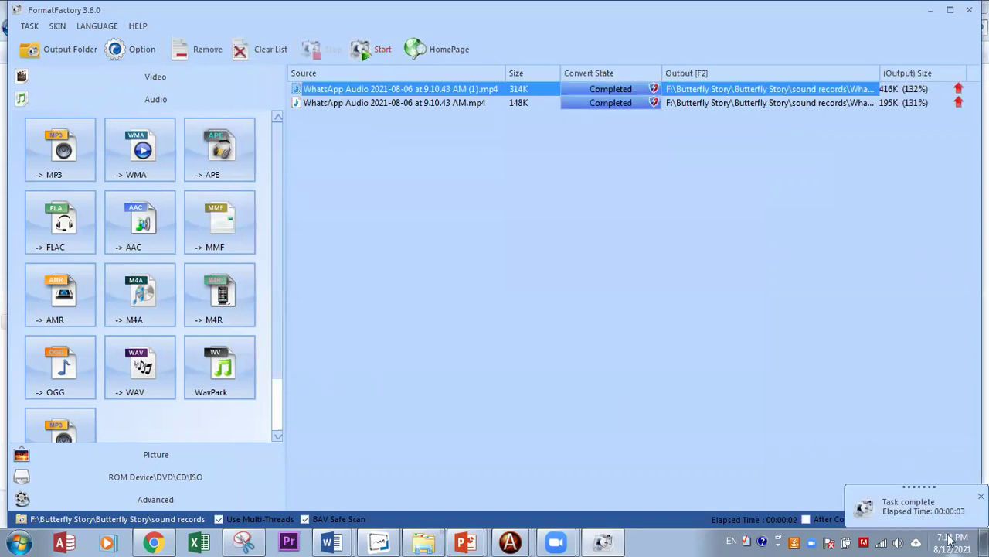
Step: Open the sound records output folder and copy the two WhatsApp Audio 2021-08-06 MP3 files
{"action": "left_click", "coordinate": [67, 59]}
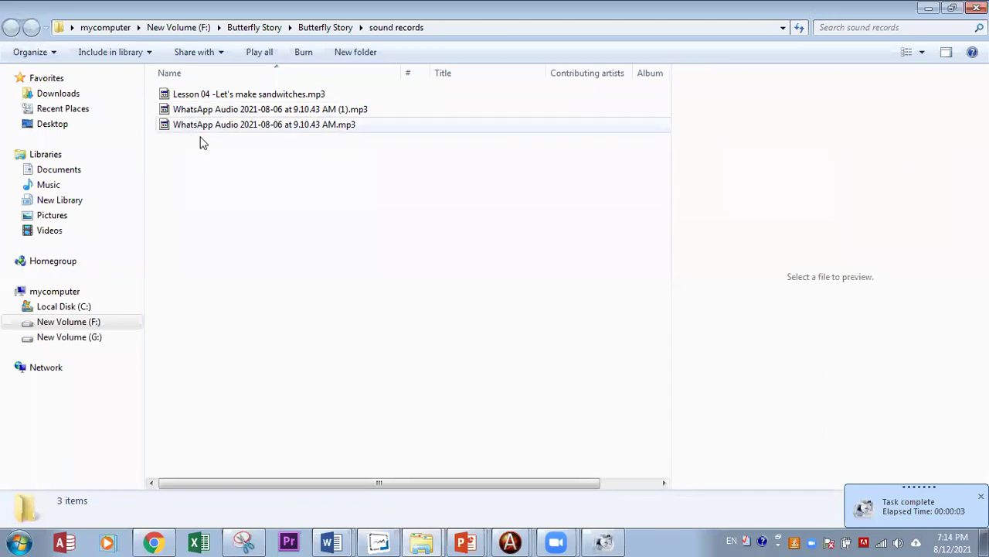
{"action": "left_click_drag", "start_coordinate": [426, 147], "coordinate": [160, 113]}
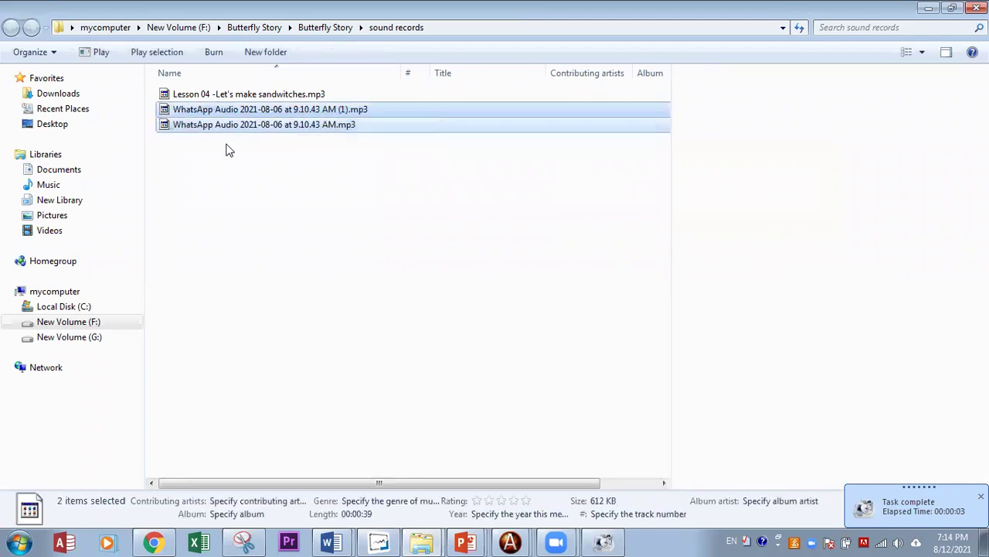
{"action": "right_click", "coordinate": [290, 111]}
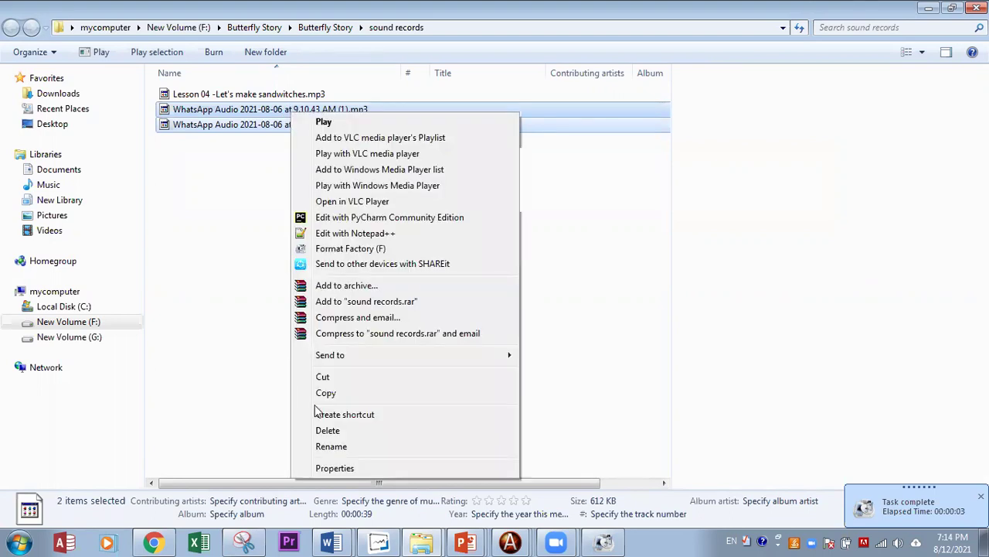
{"action": "left_click", "coordinate": [325, 393]}
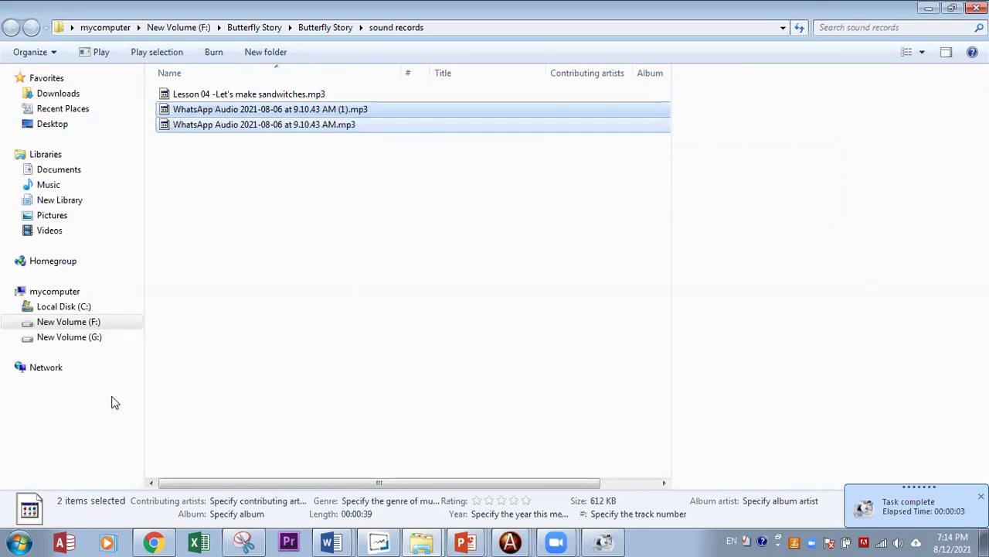
Step: Paste the copied MP3 files into the learing conternt development folder under multimedia on New Volume (F:)
{"action": "left_click", "coordinate": [87, 323]}
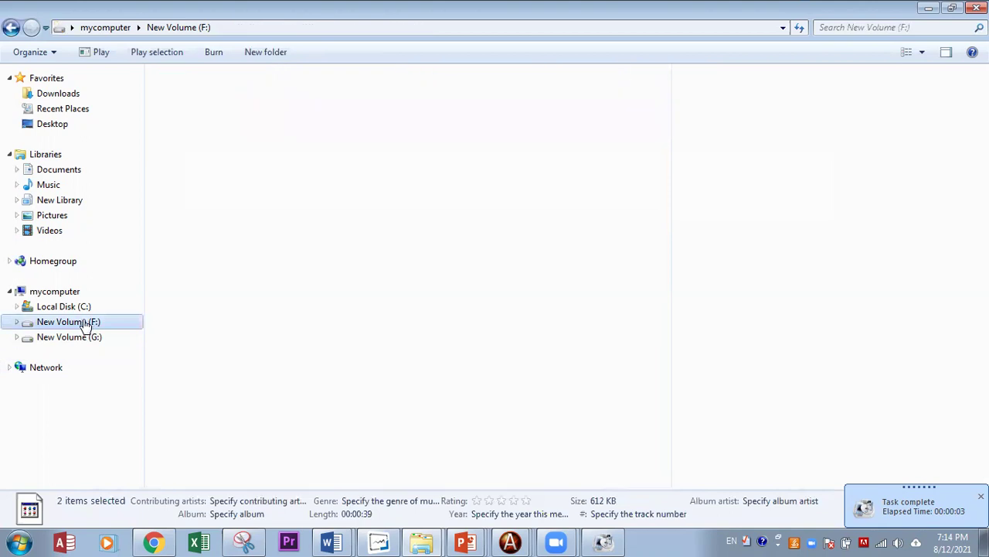
{"action": "double_click", "coordinate": [635, 290]}
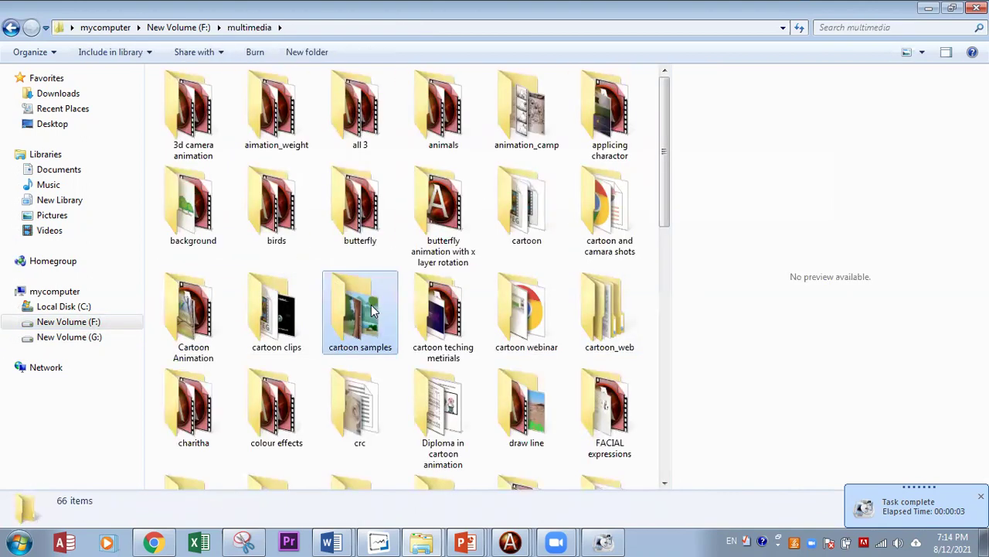
{"action": "left_click", "coordinate": [371, 309]}
{"action": "key", "text": "l"}
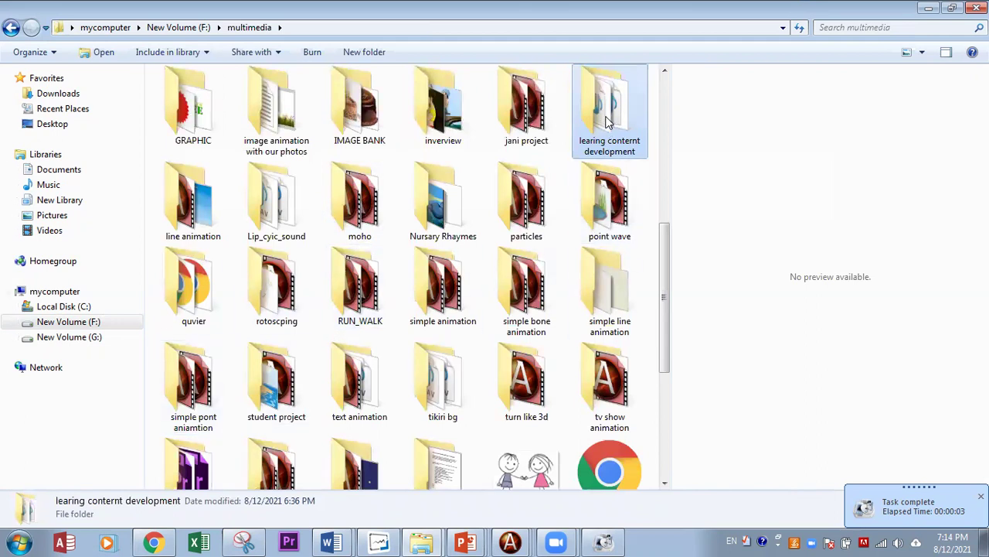
{"action": "double_click", "coordinate": [607, 122]}
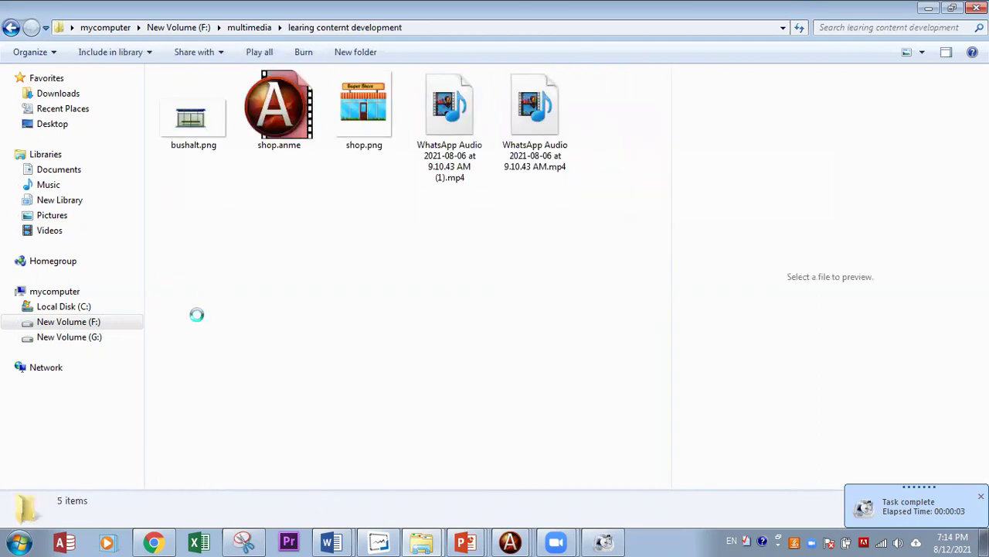
{"action": "right_click", "coordinate": [196, 314]}
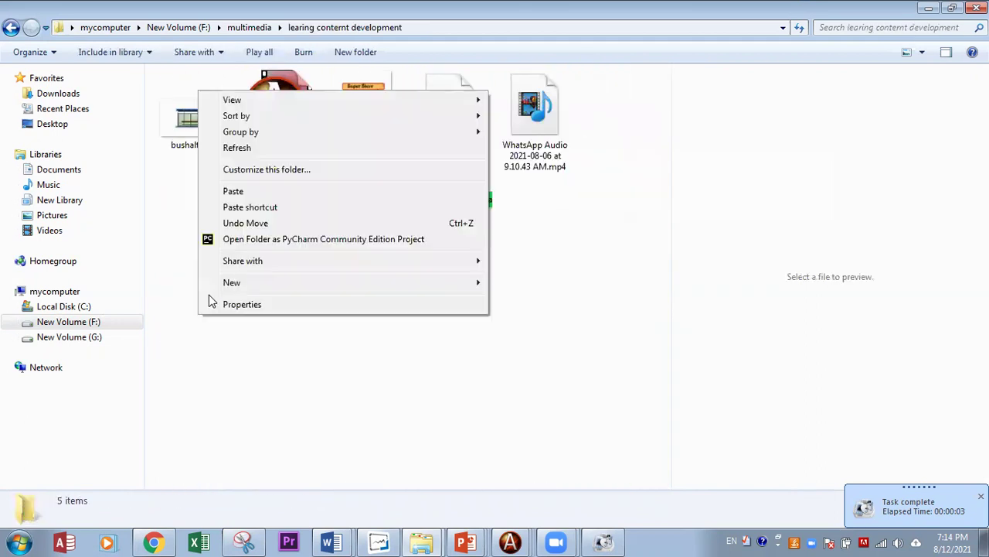
{"action": "left_click", "coordinate": [235, 192]}
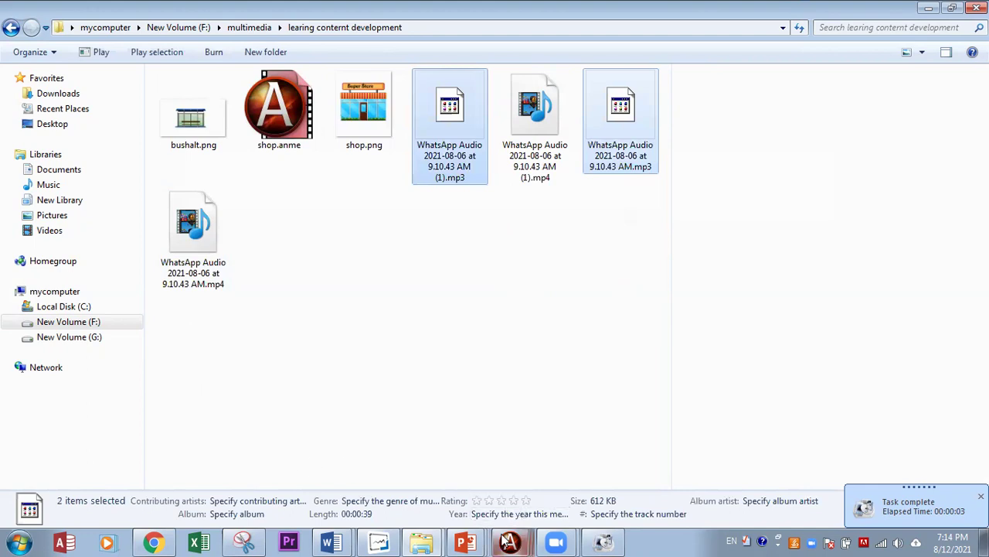
Step: Switch to Untitled.anme in Anime Studio Pro and try to add WhatsApp Audio 2021-08-06 at 9.10.43 AM (1).mp3 as an audio layer
{"action": "left_click", "coordinate": [600, 541]}
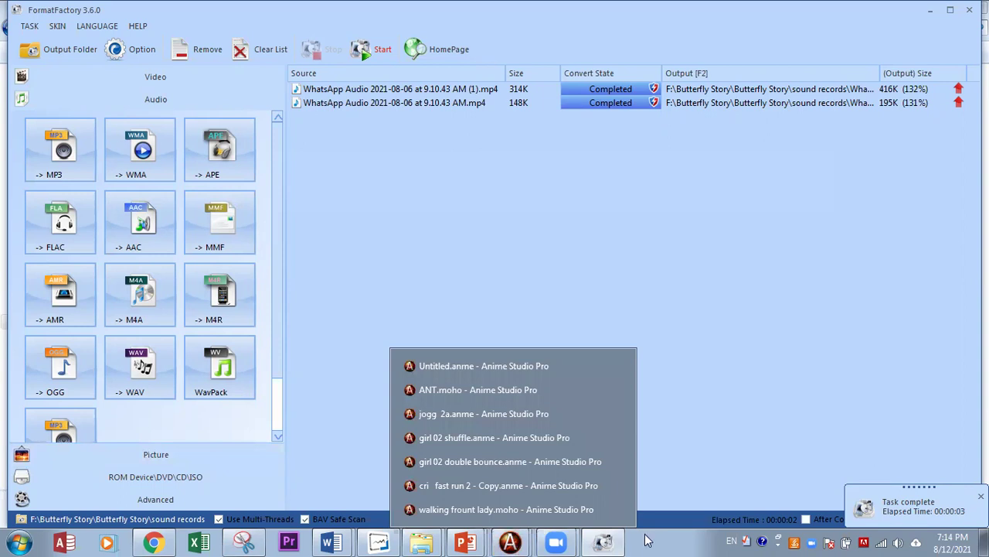
{"action": "mouse_move", "coordinate": [603, 539]}
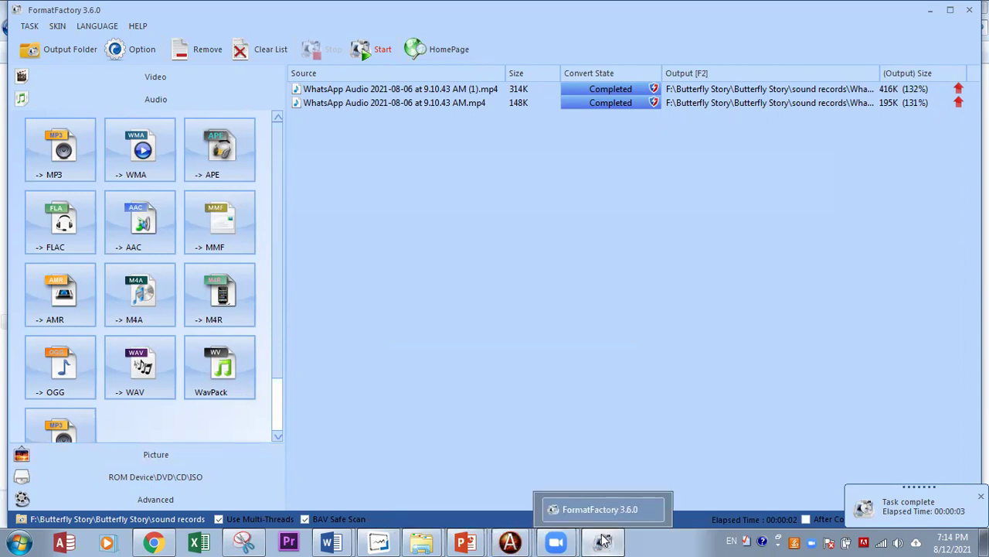
{"action": "mouse_move", "coordinate": [509, 541]}
{"action": "left_click", "coordinate": [472, 366]}
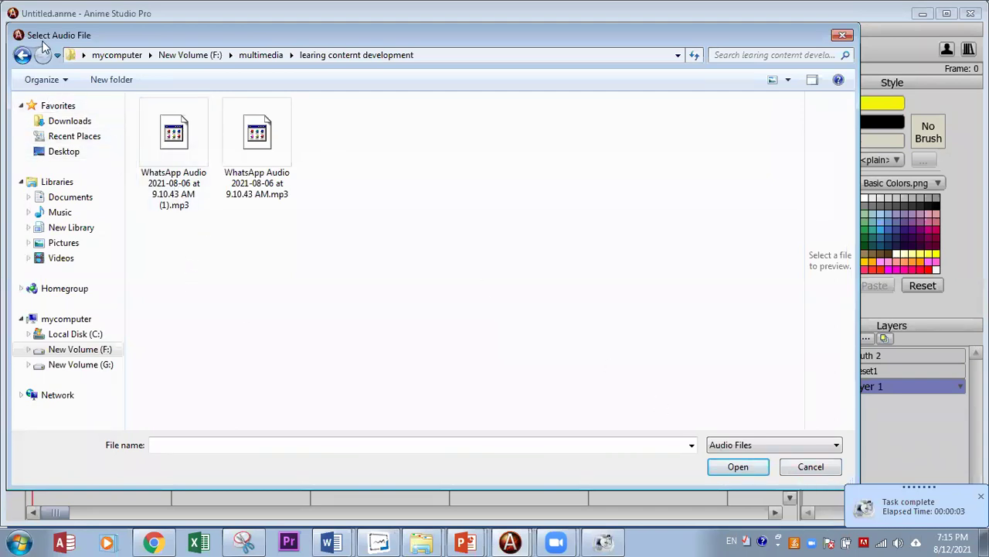
{"action": "double_click", "coordinate": [170, 160]}
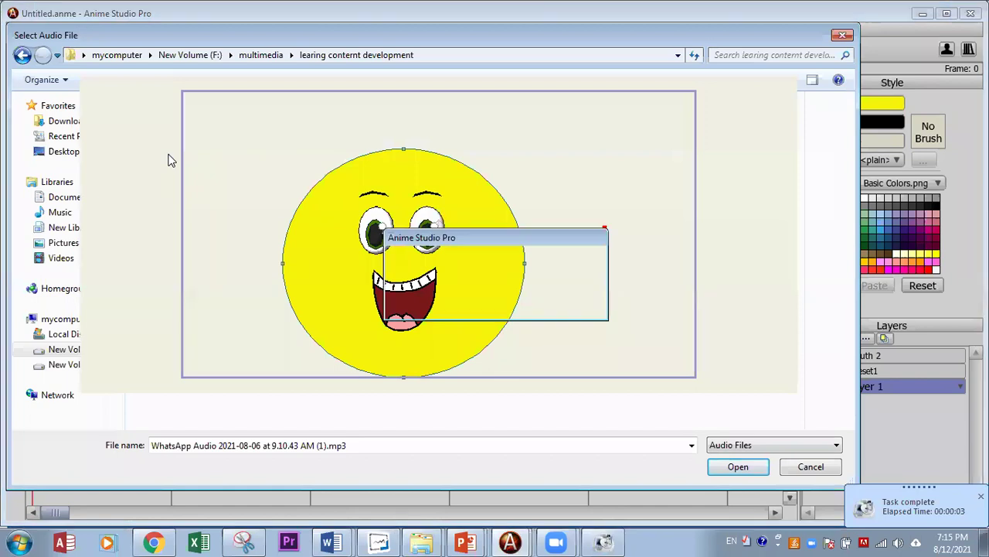
{"action": "left_click", "coordinate": [580, 304]}
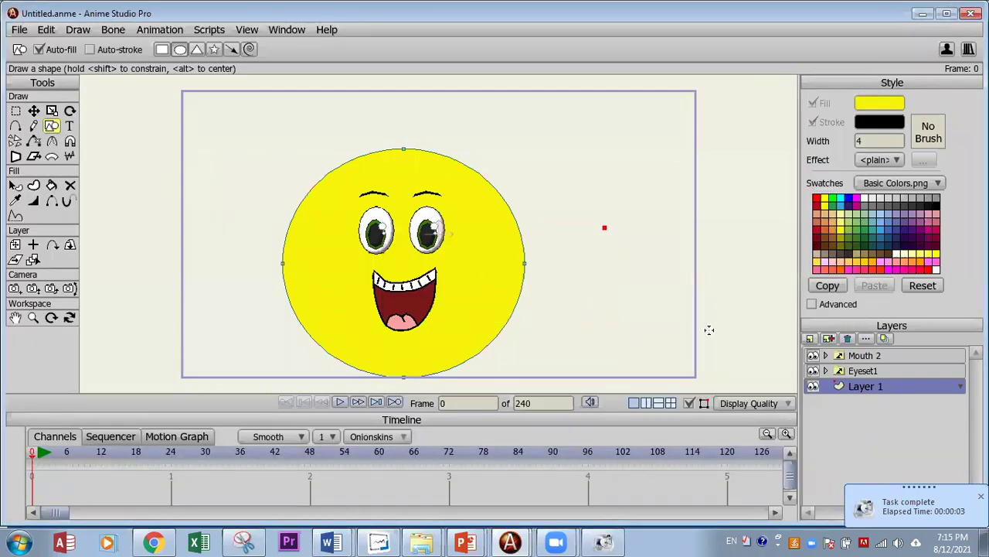
Step: Retry adding an audio layer with the converted WhatsApp Audio (1).mp3 file and dismiss the resulting message
{"action": "left_click", "coordinate": [810, 339]}
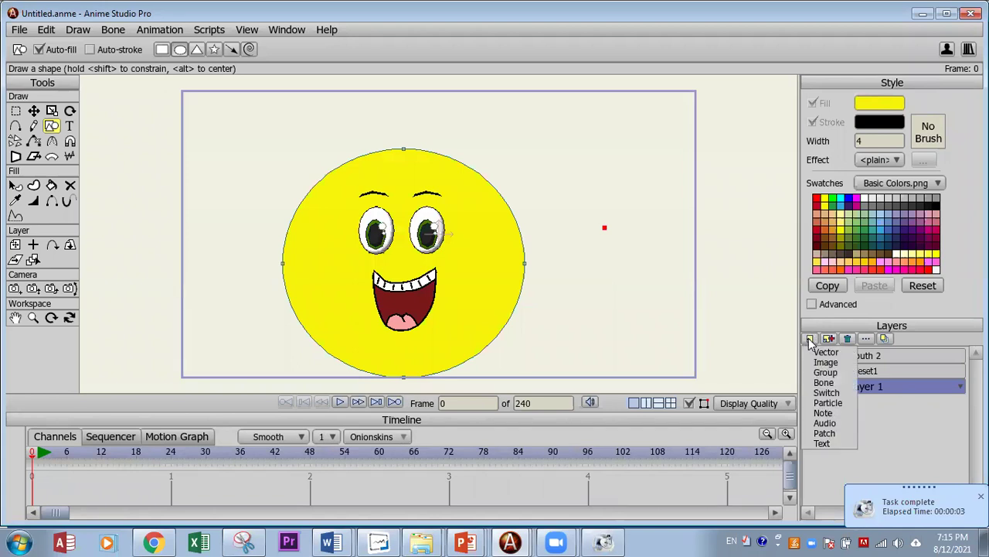
{"action": "left_click", "coordinate": [839, 422]}
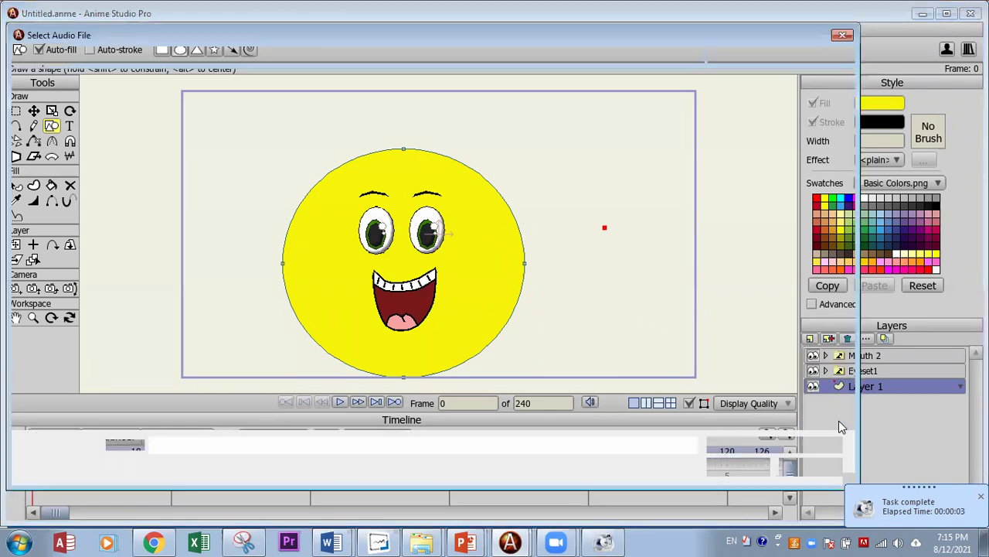
{"action": "double_click", "coordinate": [189, 138]}
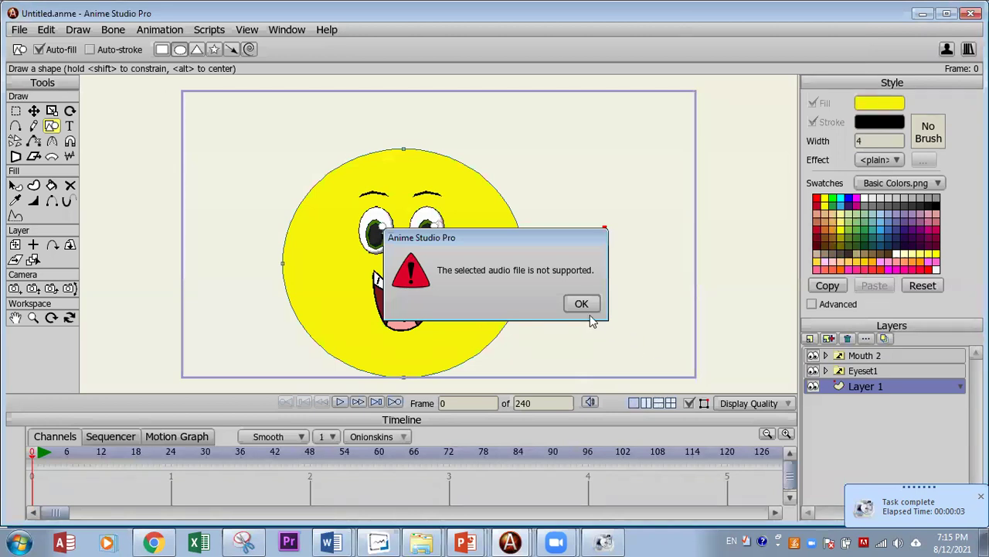
{"action": "left_click", "coordinate": [584, 305]}
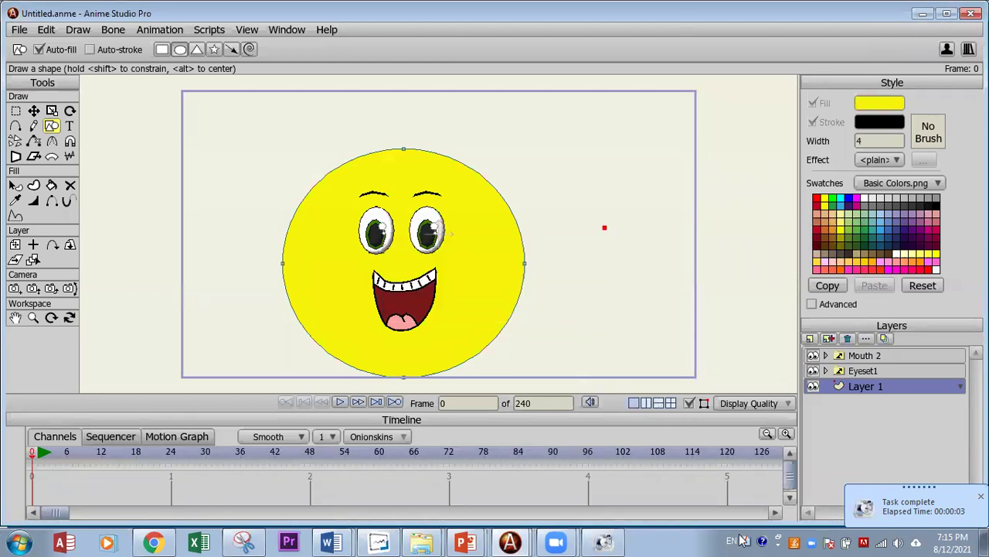
Step: Switch to FormatFactory and convert the two WhatsApp Audio 2021-08-06 MP4 recordings from the learing conternt development folder to WAV
{"action": "left_click", "coordinate": [604, 541]}
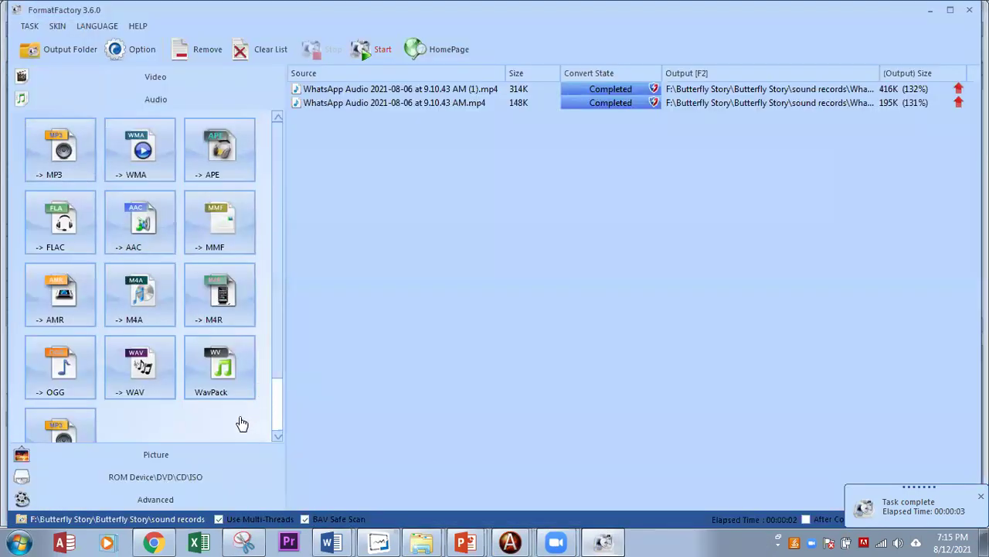
{"action": "left_click", "coordinate": [131, 374]}
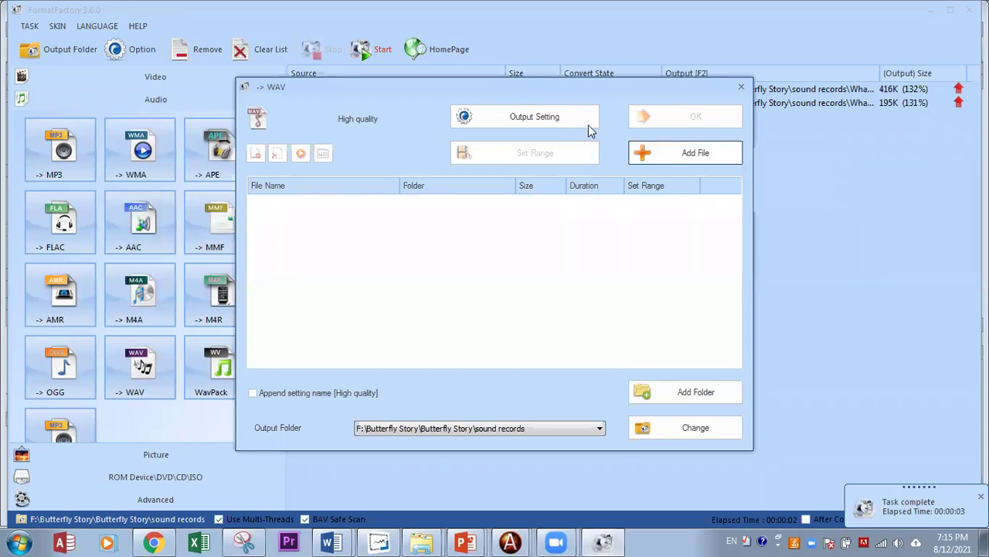
{"action": "left_click", "coordinate": [627, 152]}
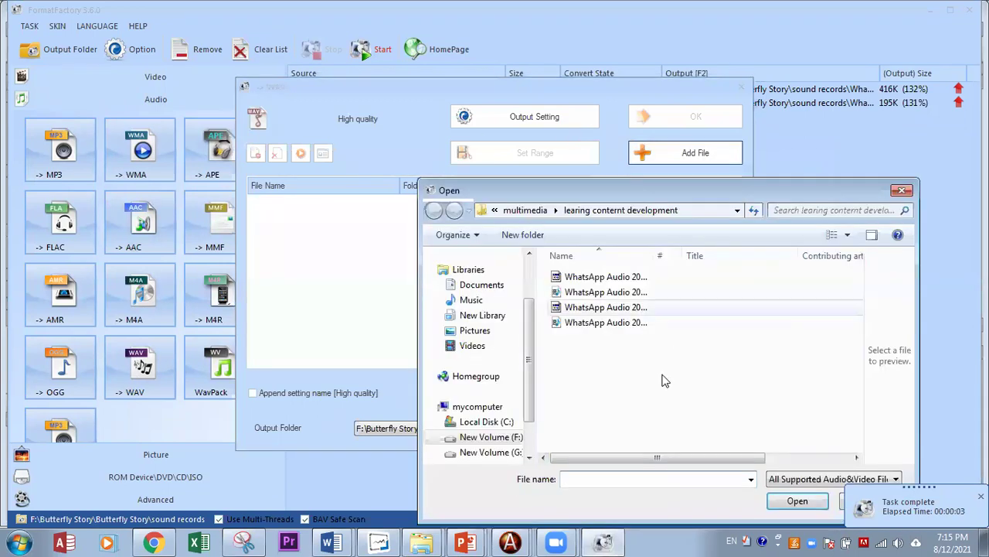
{"action": "left_click", "coordinate": [603, 292]}
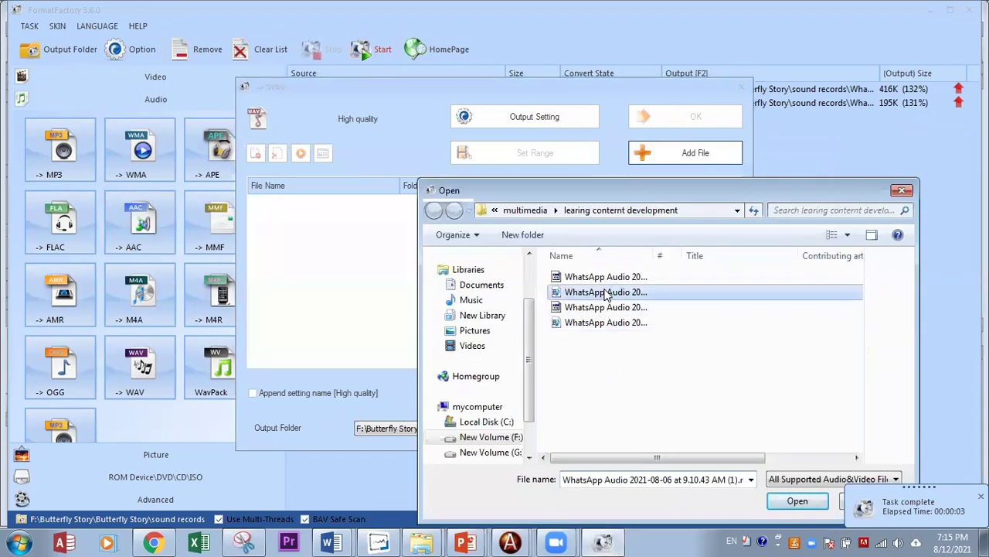
{"action": "left_click", "coordinate": [581, 323], "text": "ctrl"}
{"action": "left_click", "coordinate": [786, 502]}
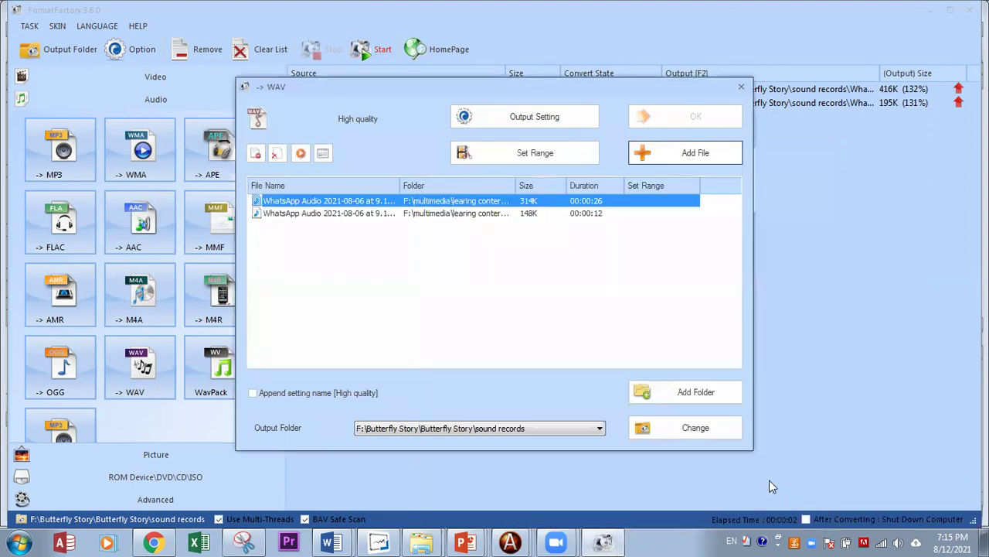
{"action": "left_click", "coordinate": [686, 120]}
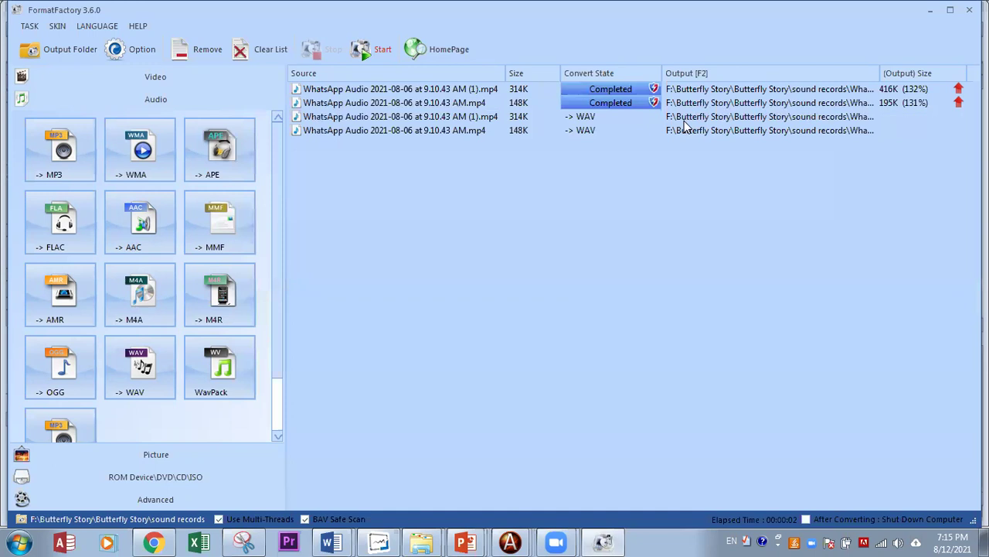
{"action": "left_click", "coordinate": [365, 54]}
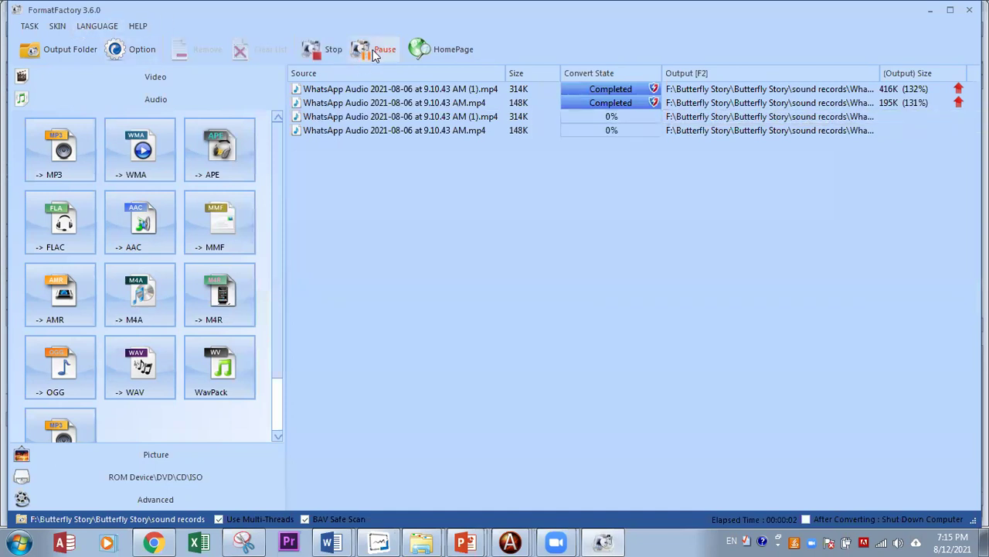
Step: Open the sound records output folder and copy the two WhatsApp Audio 2021-08-06 WAV files
{"action": "left_click", "coordinate": [42, 52]}
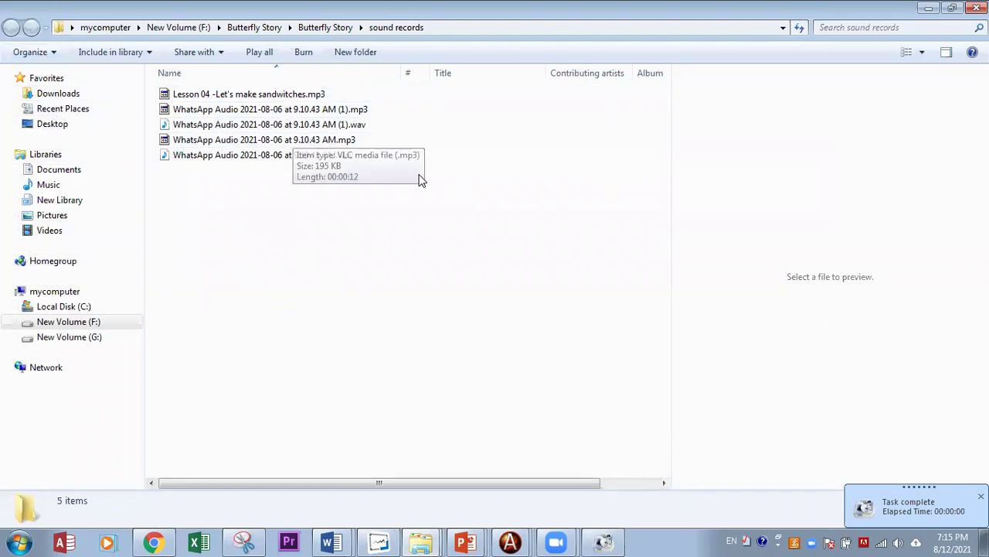
{"action": "left_click", "coordinate": [366, 126]}
{"action": "left_click", "coordinate": [352, 154], "text": "ctrl"}
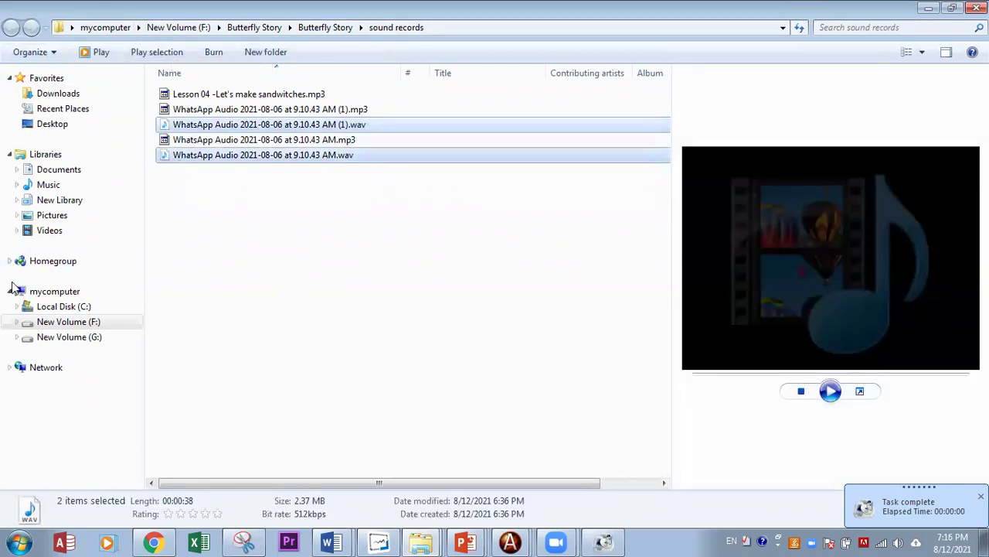
Step: Open the learing conternt development folder inside multimedia on New Volume (F:)
{"action": "left_click", "coordinate": [35, 323]}
{"action": "double_click", "coordinate": [616, 298]}
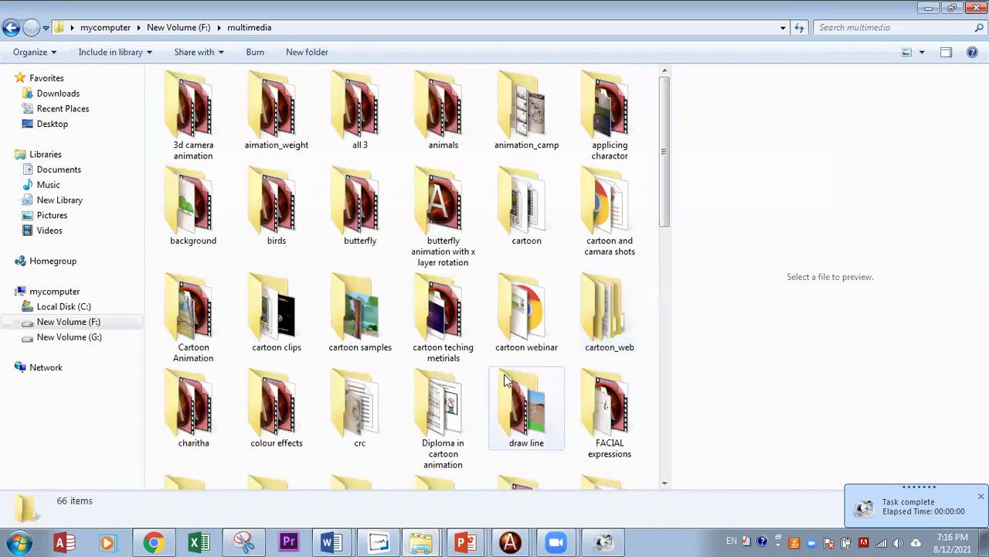
{"action": "left_click", "coordinate": [519, 413]}
{"action": "scroll", "coordinate": [519, 414], "scroll_direction": "down", "scroll_amount": 5}
{"action": "left_click", "coordinate": [608, 101]}
{"action": "double_click", "coordinate": [609, 102]}
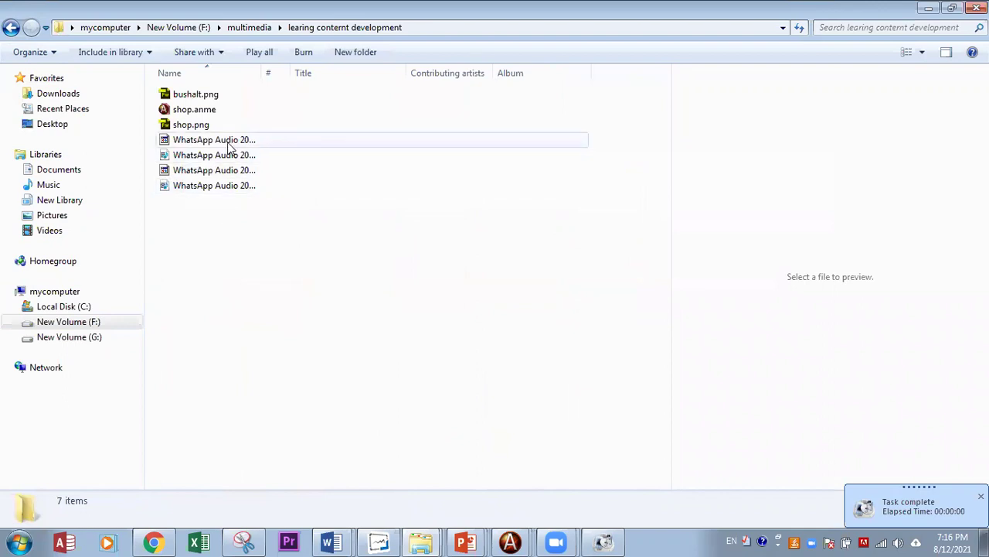
Step: Delete the two WhatsApp Audio MP3 files from the learing conternt development folder and paste the copied WAV files there
{"action": "left_click", "coordinate": [228, 142]}
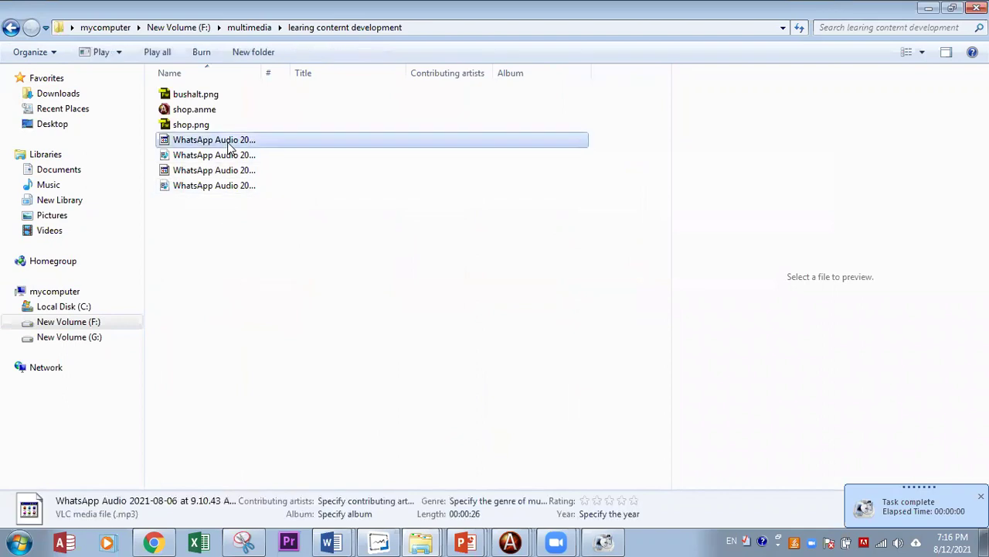
{"action": "key", "text": "Delete"}
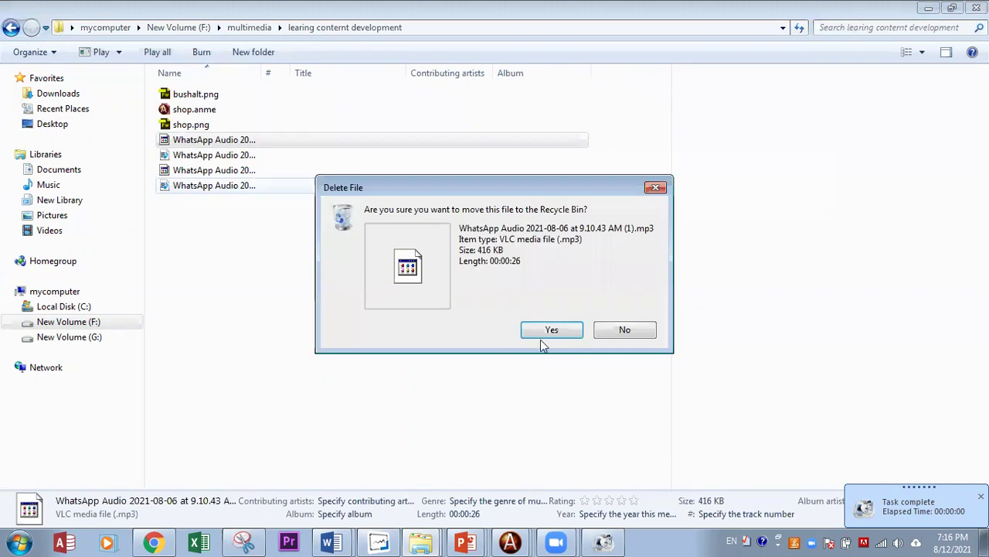
{"action": "left_click", "coordinate": [551, 331]}
{"action": "key", "text": "Down"}
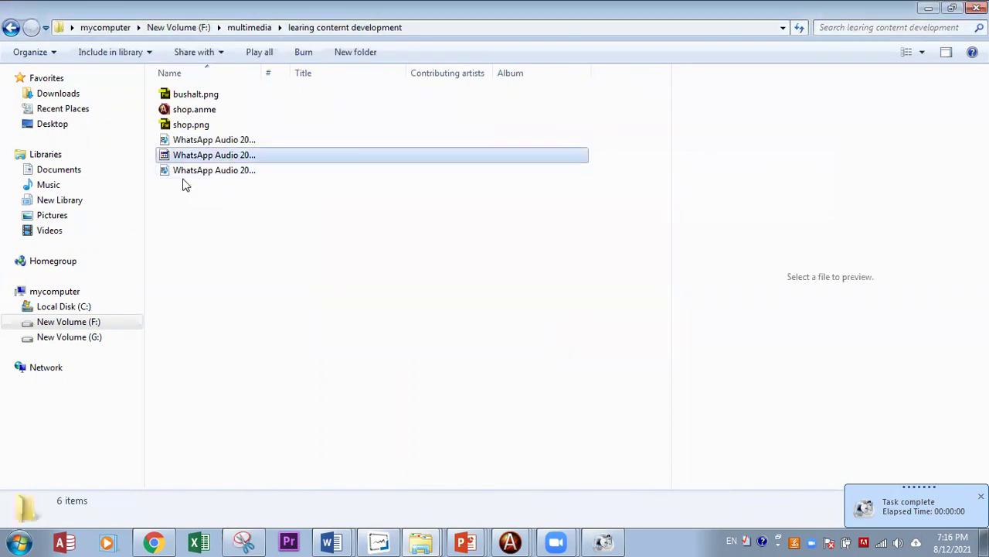
{"action": "key", "text": "Delete"}
{"action": "left_click", "coordinate": [550, 331]}
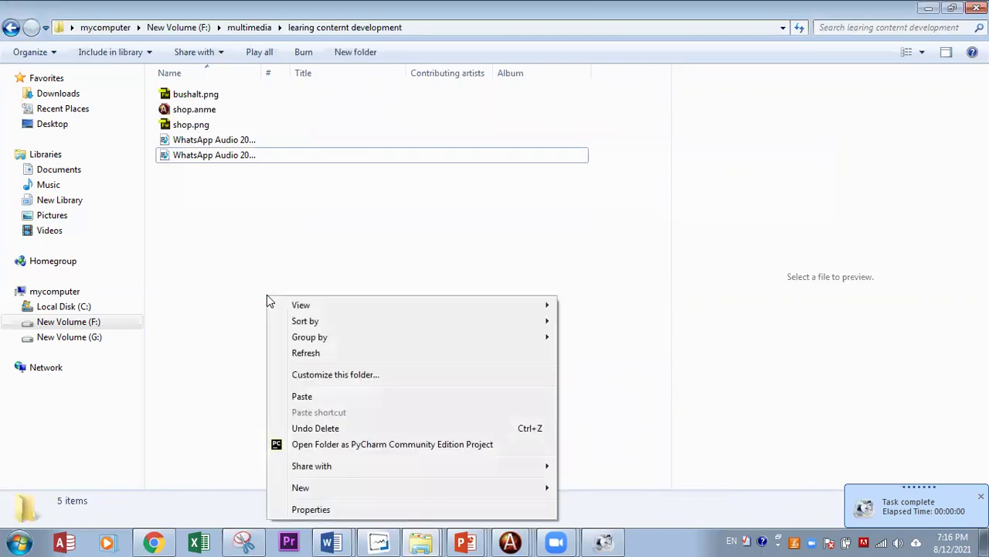
{"action": "left_click", "coordinate": [306, 397]}
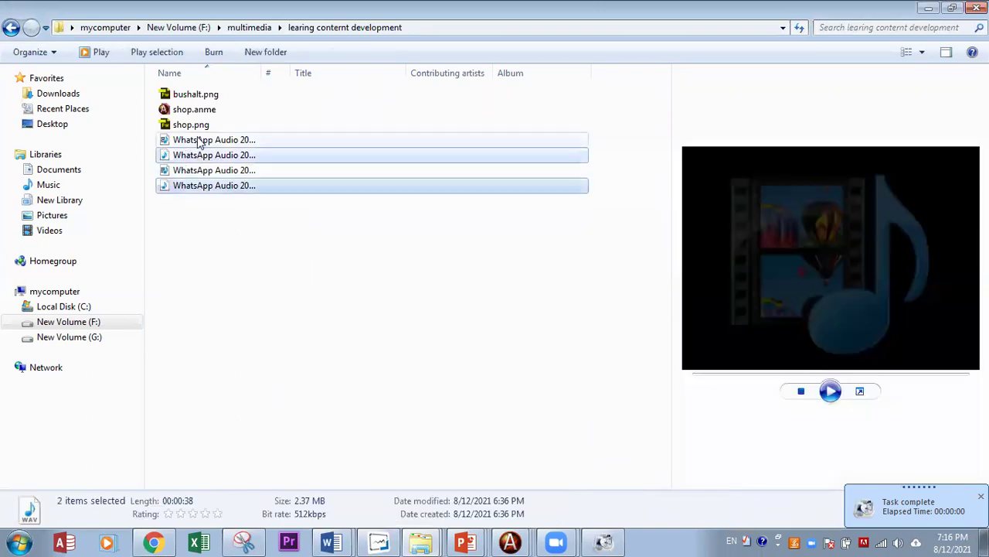
{"action": "left_click", "coordinate": [417, 422]}
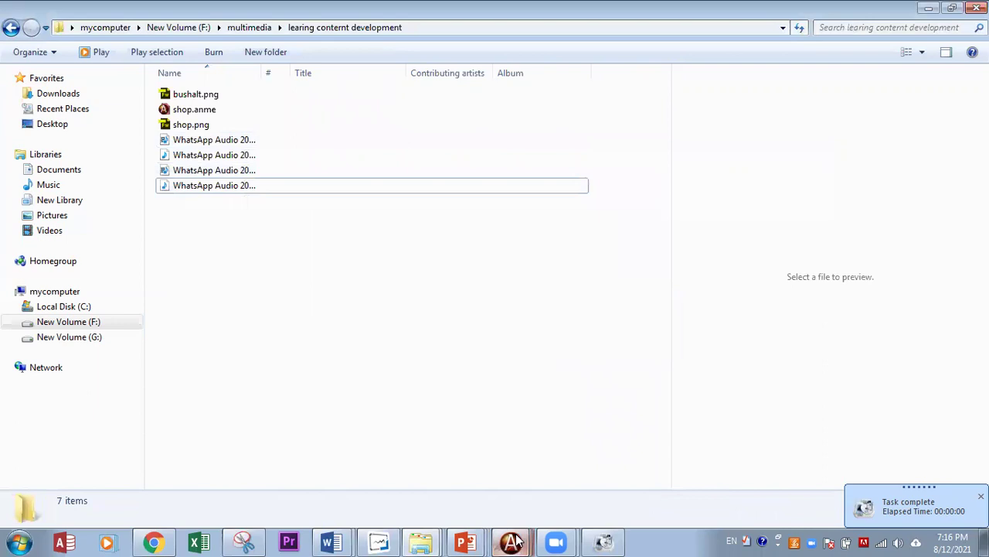
Step: Switch to Untitled.anme in Anime Studio Pro and add WhatsApp Audio 2021-08-06 at 9.10.43 AM.wav as an audio layer
{"action": "left_click", "coordinate": [510, 541]}
{"action": "left_click", "coordinate": [460, 363]}
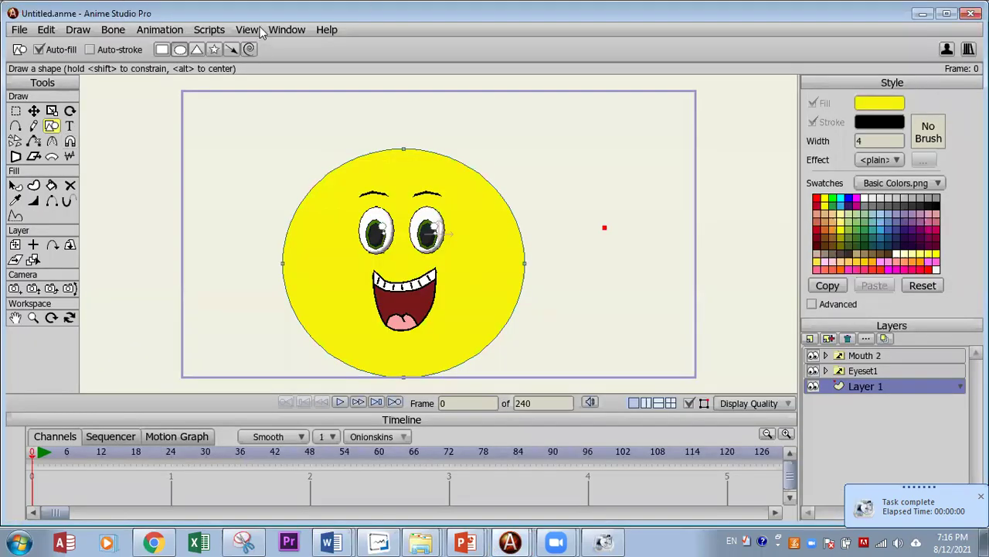
{"action": "left_click", "coordinate": [811, 337]}
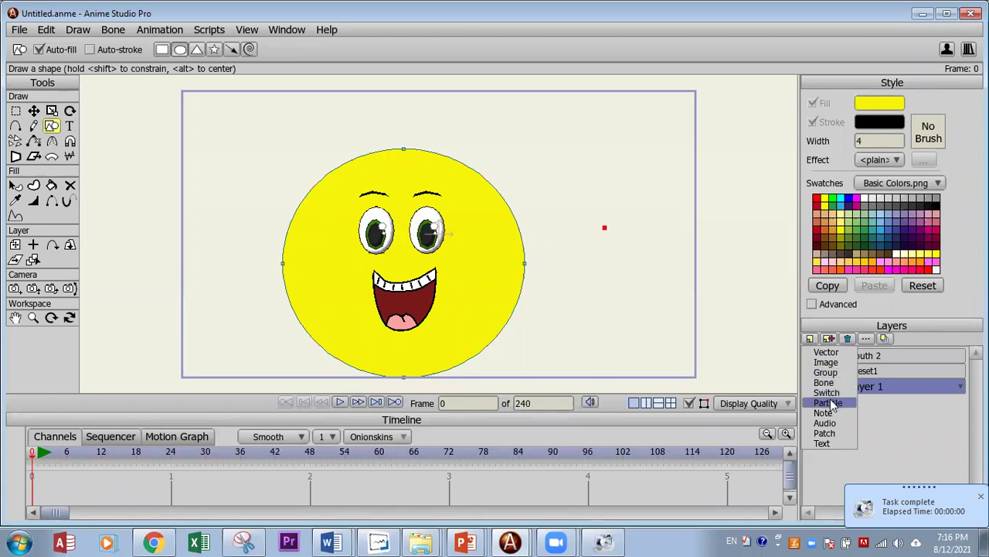
{"action": "left_click", "coordinate": [827, 425]}
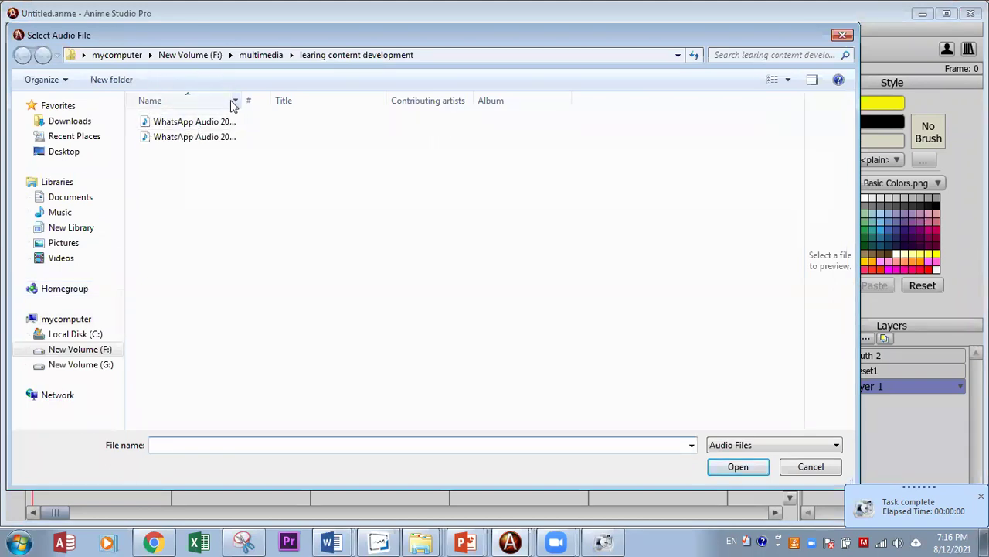
{"action": "left_click_drag", "start_coordinate": [240, 100], "coordinate": [486, 133]}
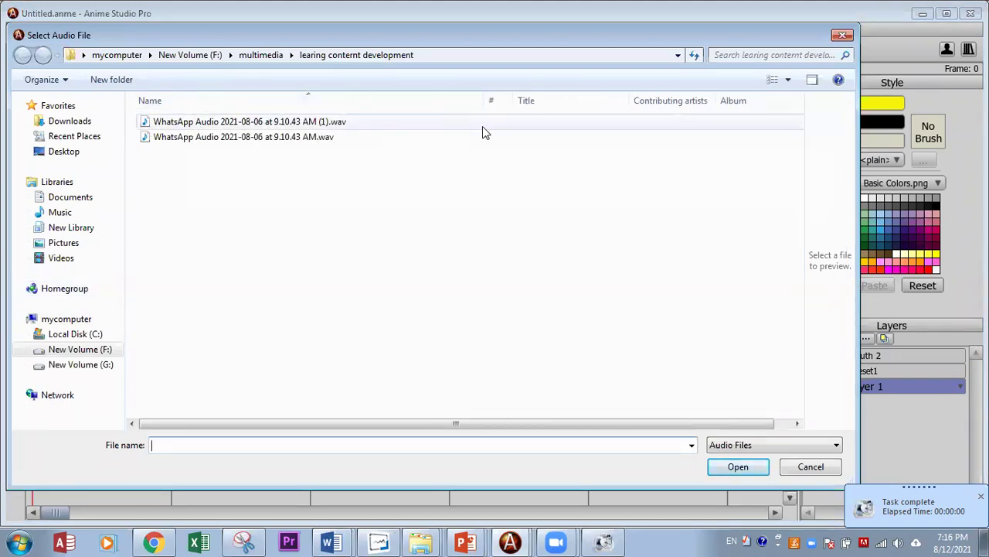
{"action": "double_click", "coordinate": [157, 140]}
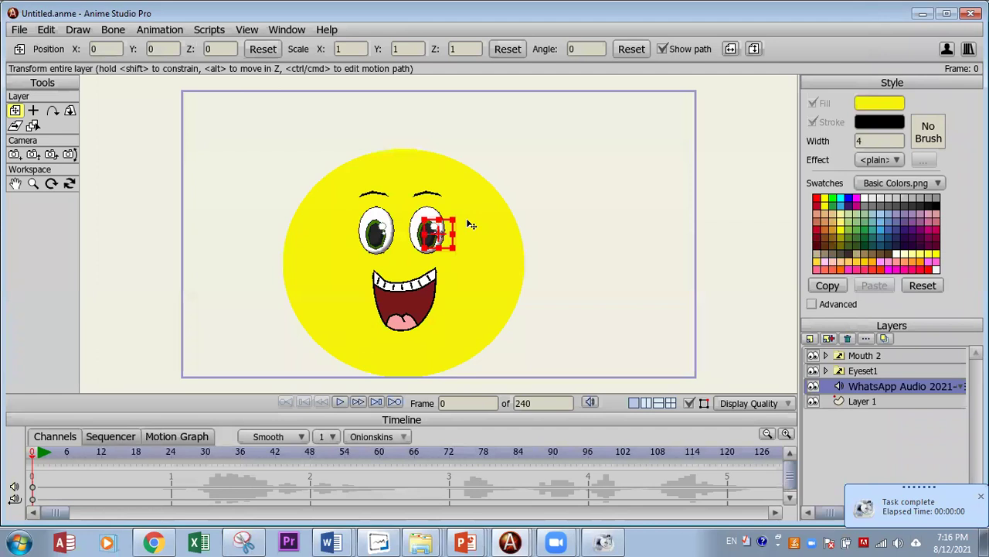
{"action": "mouse_move", "coordinate": [99, 255]}
{"action": "left_mouse_down"}
{"action": "mouse_move", "coordinate": [144, 292]}
{"action": "mouse_move", "coordinate": [183, 259]}
{"action": "left_mouse_up"}
{"action": "mouse_move", "coordinate": [193, 312]}
{"action": "left_mouse_down"}
{"action": "mouse_move", "coordinate": [235, 249]}
{"action": "mouse_move", "coordinate": [244, 298]}
{"action": "mouse_move", "coordinate": [234, 271]}
{"action": "mouse_move", "coordinate": [293, 223]}
{"action": "left_mouse_up"}
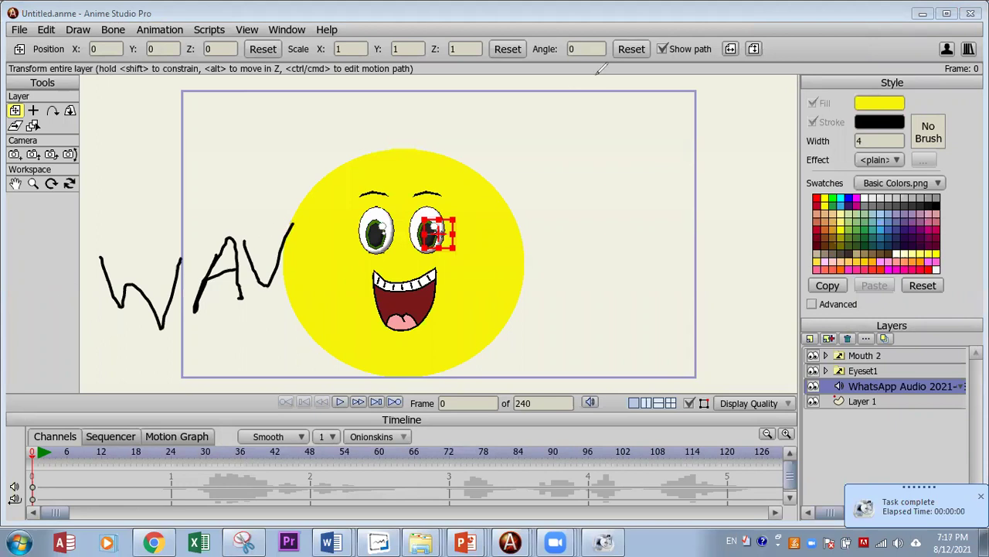
{"action": "key", "text": "Escape"}
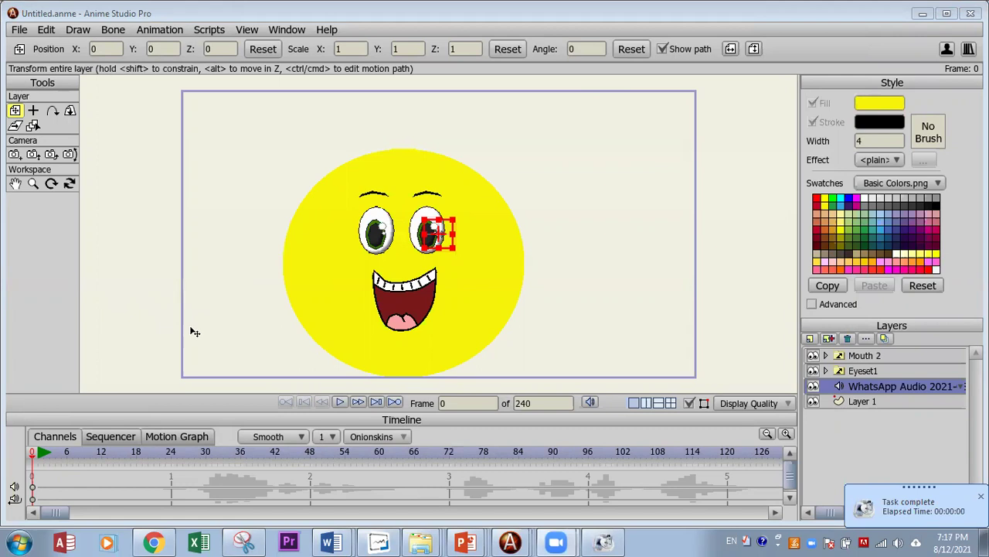
Step: Play the animation to check the imported audio, then rewind to frame 0
{"action": "left_click", "coordinate": [340, 403]}
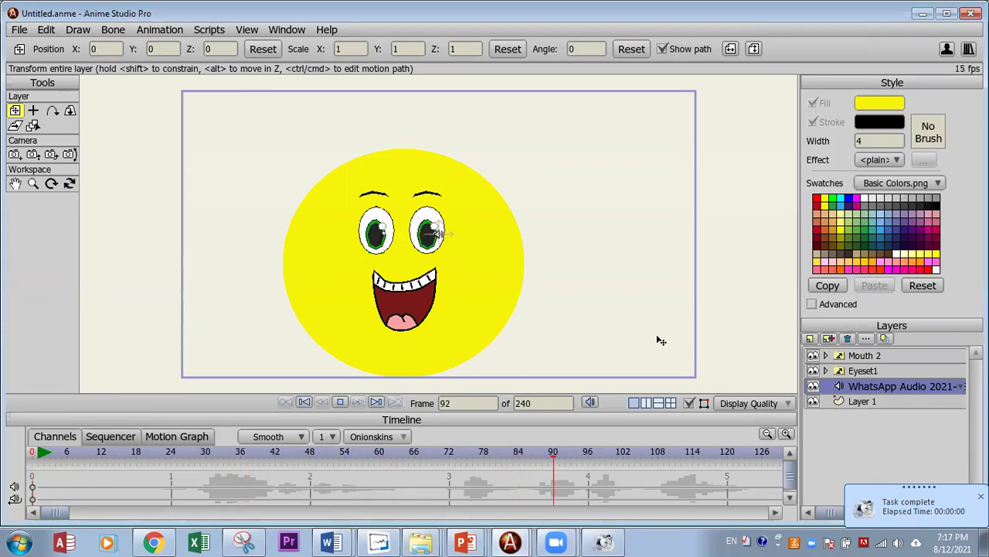
{"action": "left_click", "coordinate": [302, 403]}
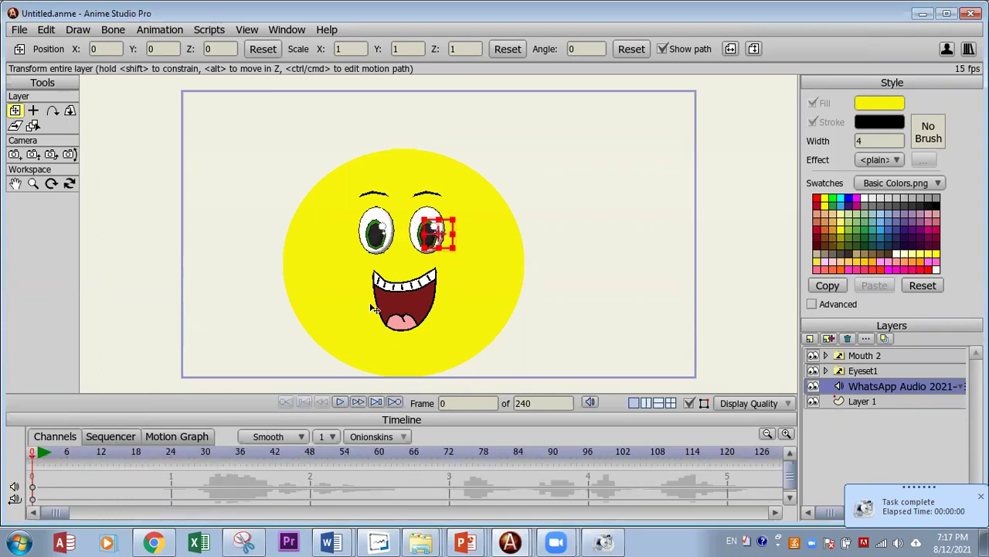
{"action": "double_click", "coordinate": [864, 354]}
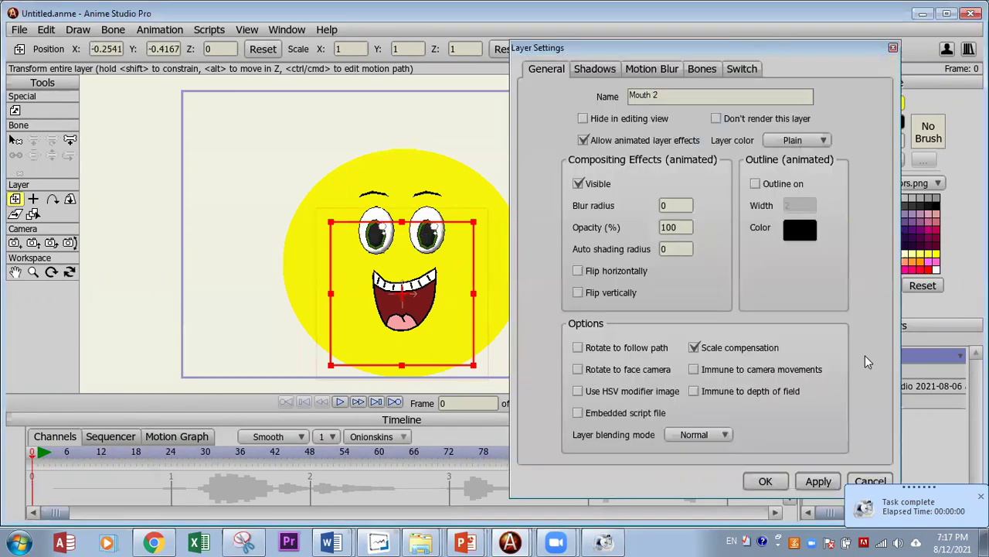
{"action": "left_click", "coordinate": [743, 68]}
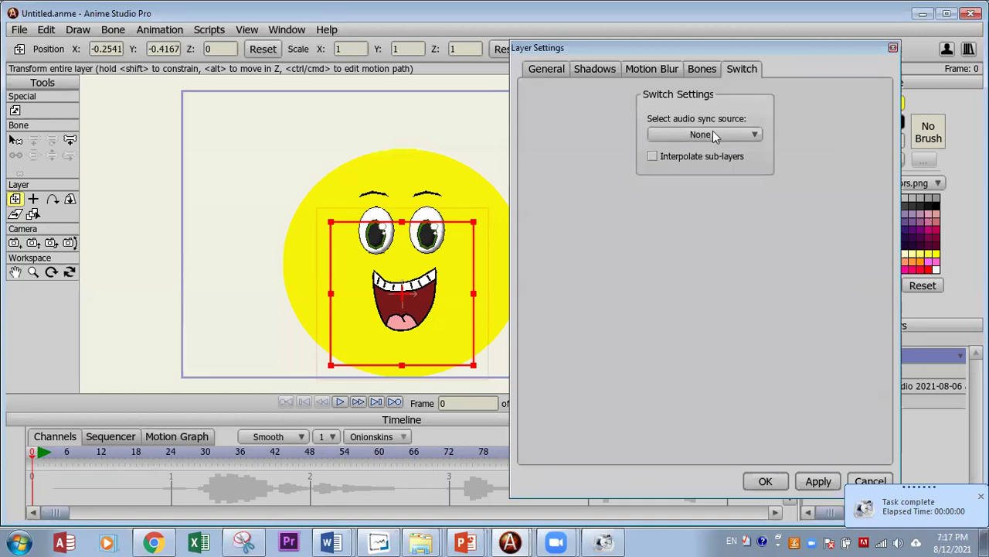
{"action": "left_click", "coordinate": [893, 48]}
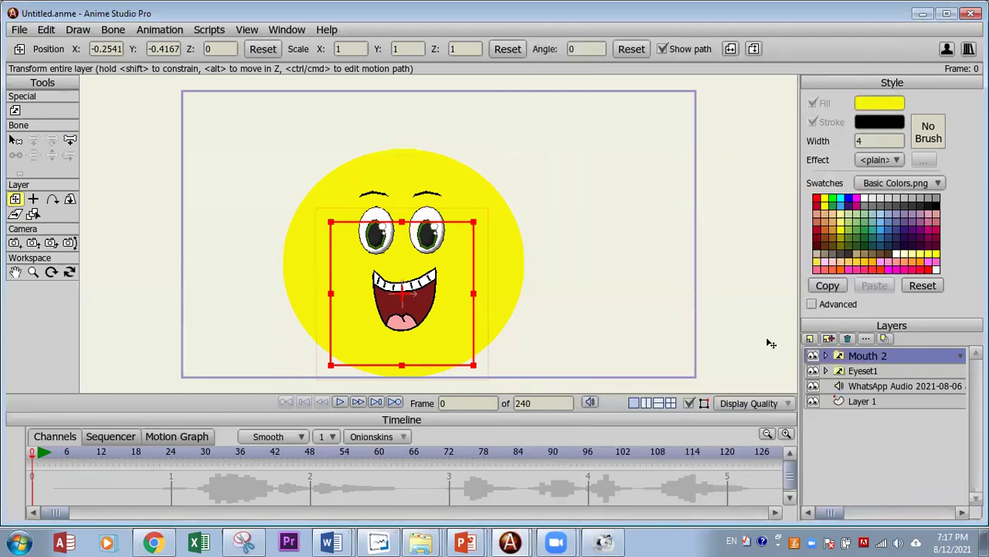
Step: Set the Mouth 2 switch layer's audio sync source to WhatsApp Audio 2021-08-06 at 9.10.43 AM.wav and play the lip-synced animation
{"action": "double_click", "coordinate": [864, 358]}
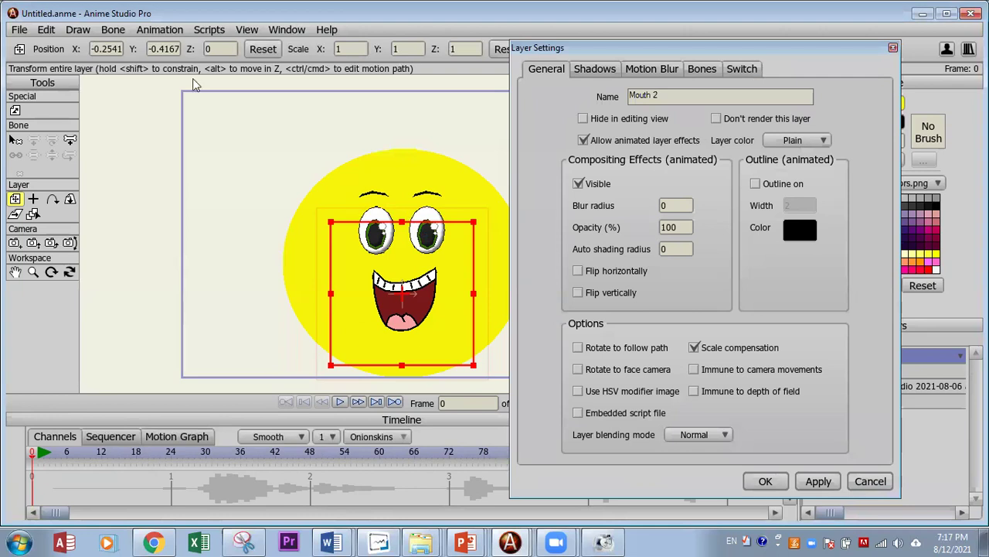
{"action": "left_click", "coordinate": [741, 71]}
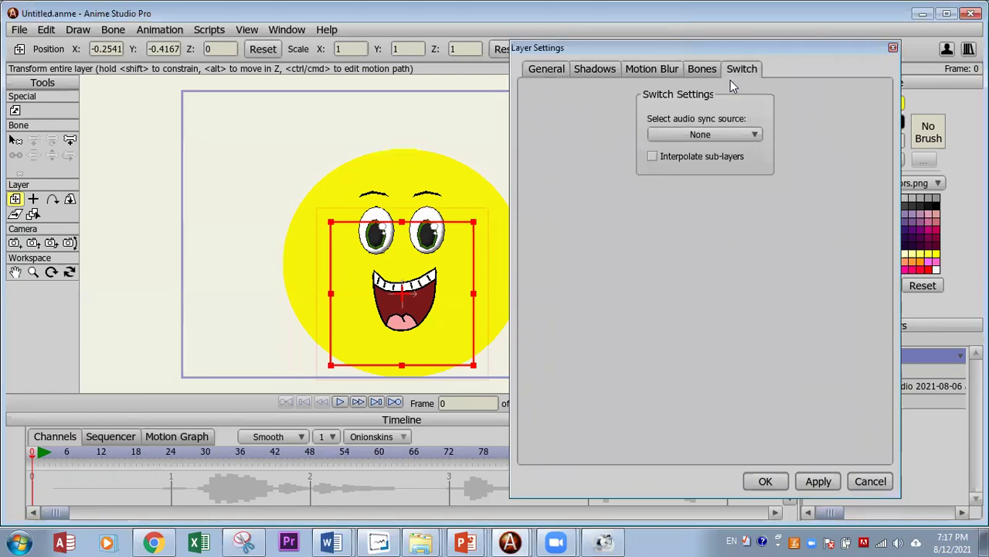
{"action": "left_click", "coordinate": [710, 134]}
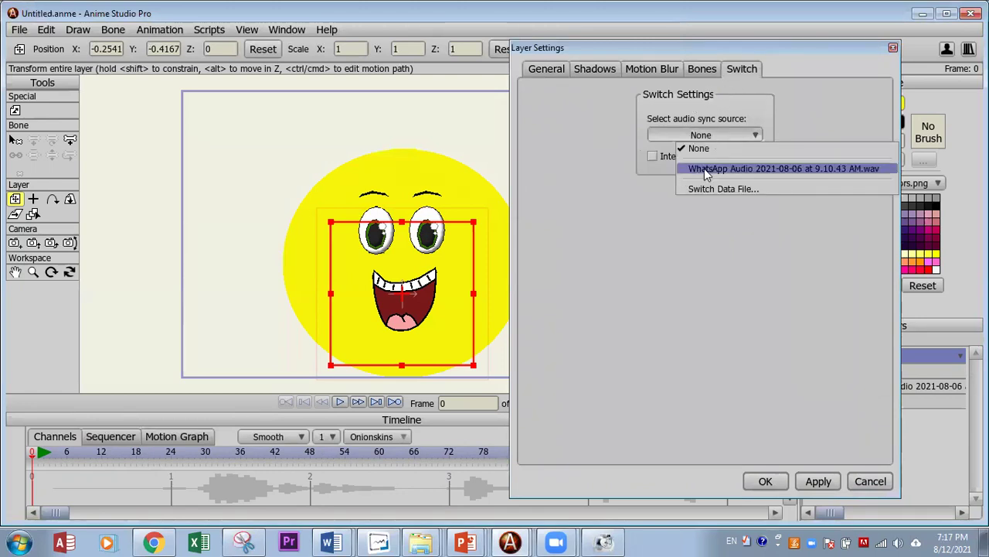
{"action": "left_click", "coordinate": [706, 173]}
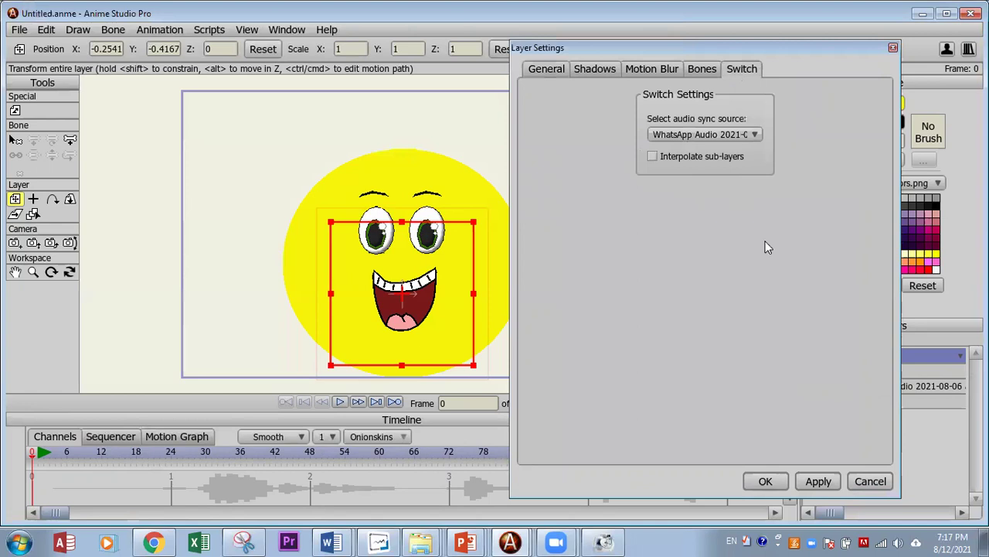
{"action": "left_click", "coordinate": [765, 481]}
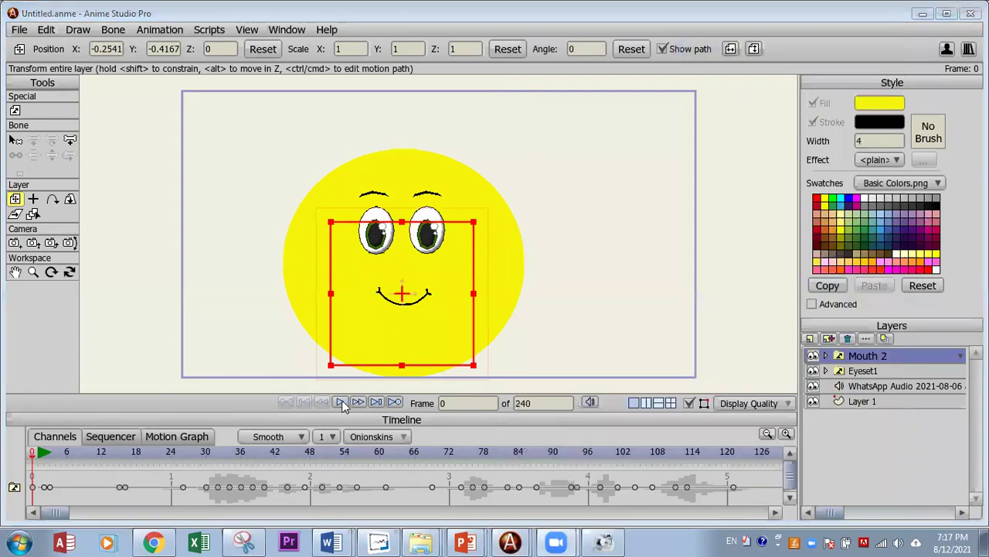
{"action": "left_click", "coordinate": [341, 403]}
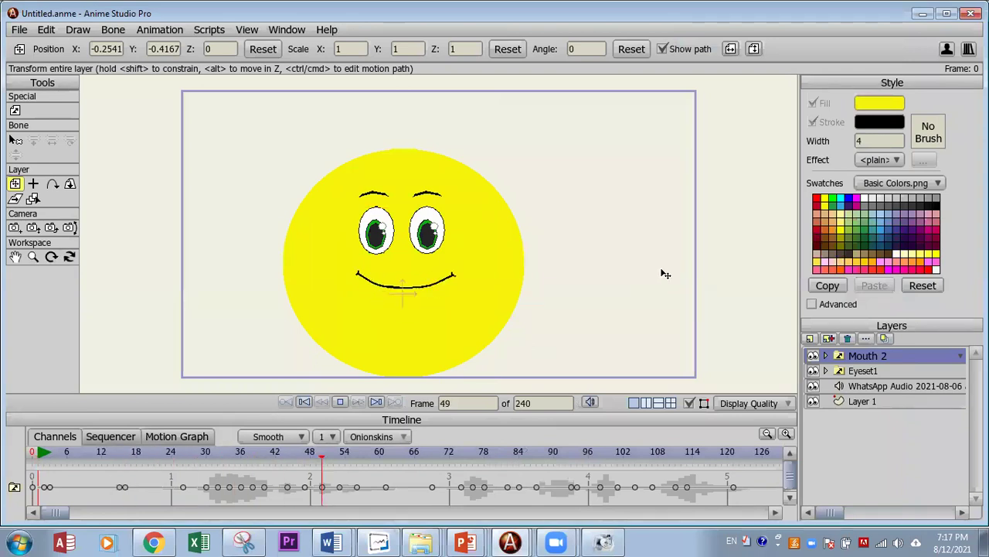
Step: Stop playback, rewind to frame 0, and delete the Mouth 2, Eyeset1 and Layer 1 layers, keeping only the audio layer
{"action": "left_click", "coordinate": [341, 403]}
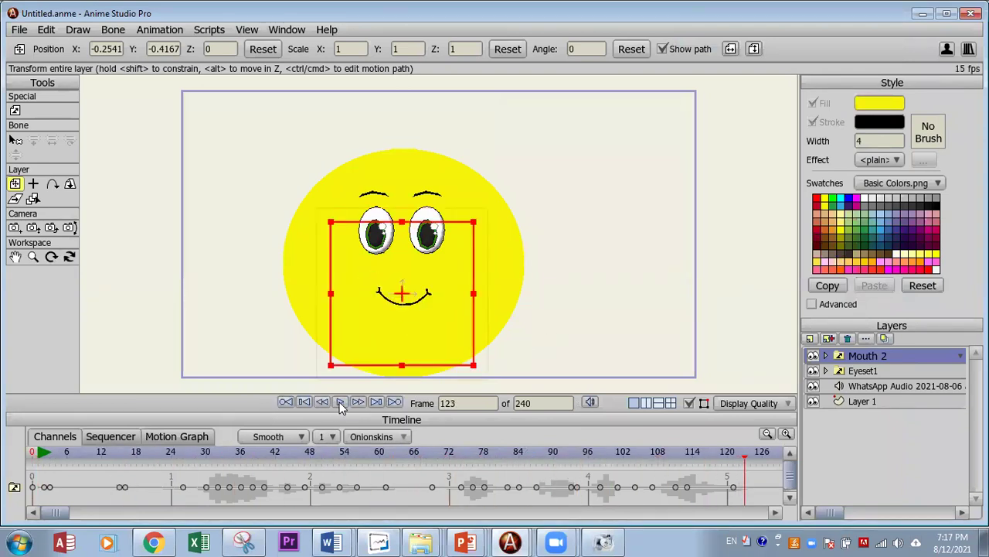
{"action": "left_click", "coordinate": [305, 403]}
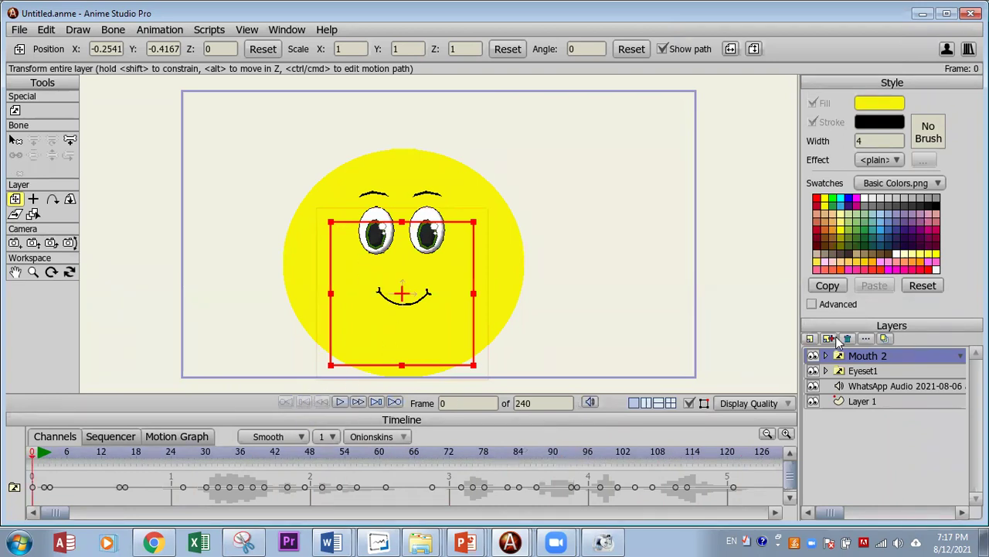
{"action": "left_click", "coordinate": [848, 339]}
{"action": "left_click", "coordinate": [847, 338]}
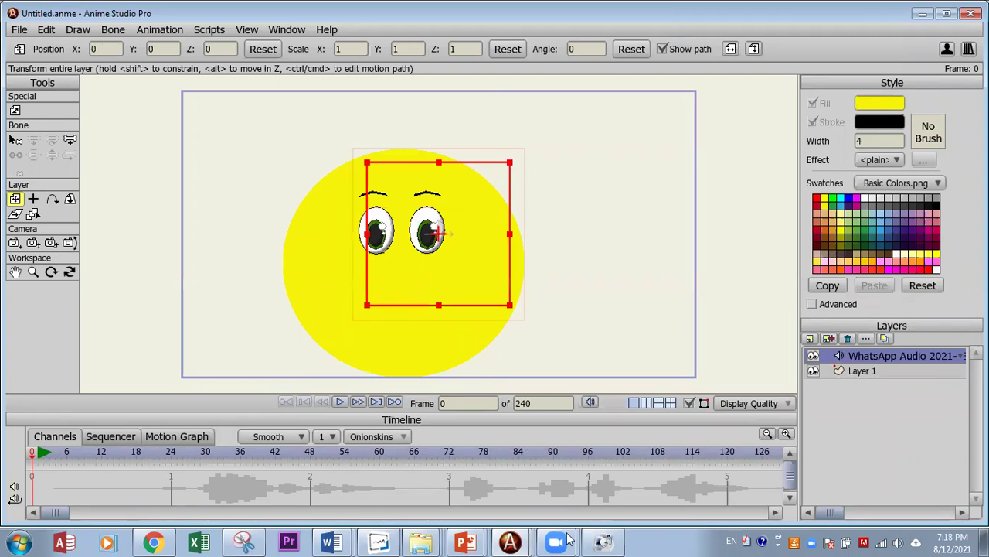
{"action": "left_click", "coordinate": [859, 371]}
{"action": "left_click", "coordinate": [847, 339]}
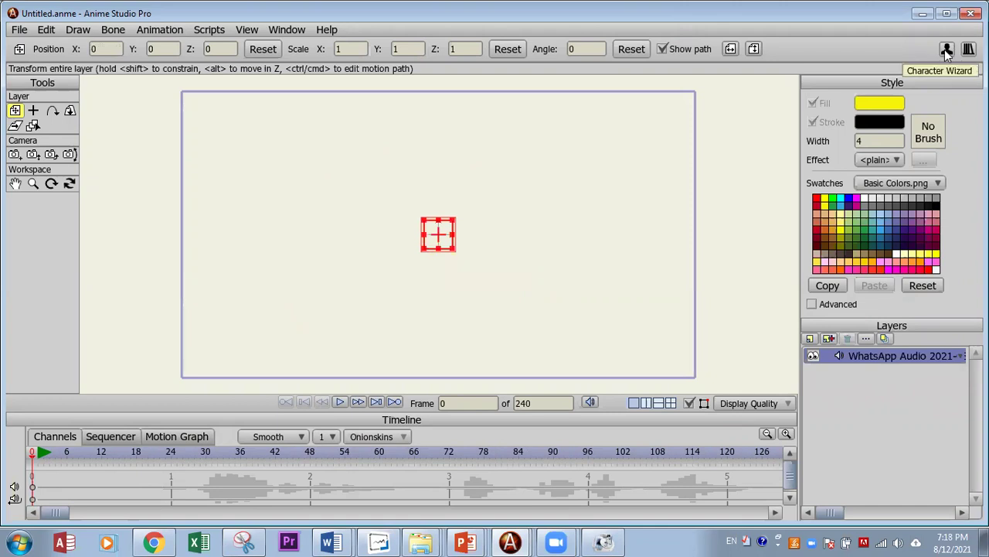
{"action": "left_click", "coordinate": [732, 51]}
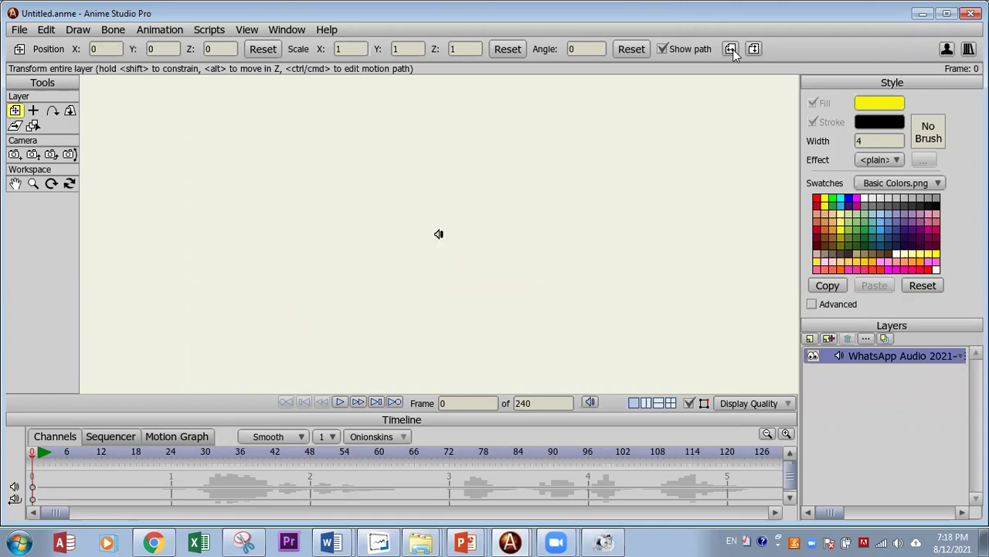
{"action": "left_click_drag", "start_coordinate": [904, 35], "coordinate": [889, 48]}
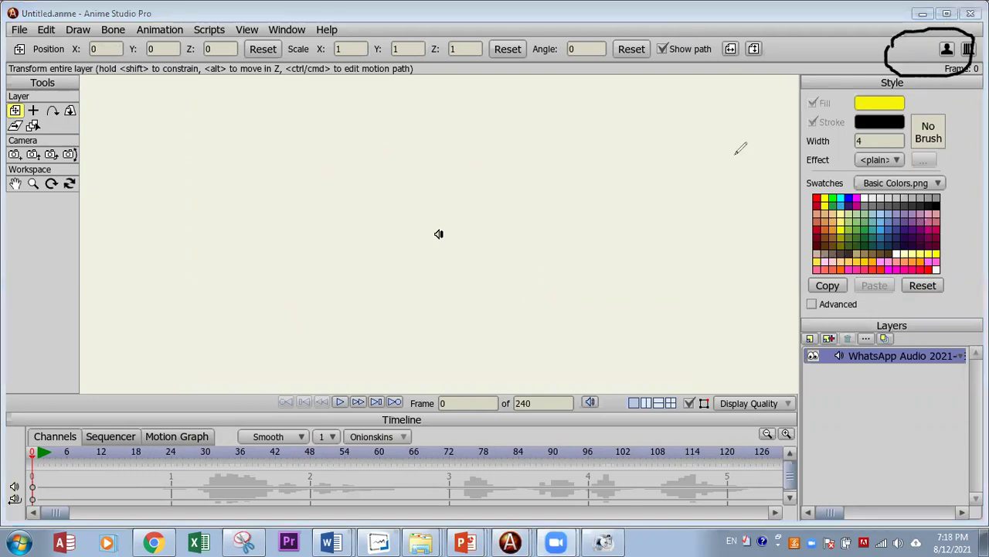
{"action": "left_click_drag", "start_coordinate": [688, 168], "coordinate": [889, 56]}
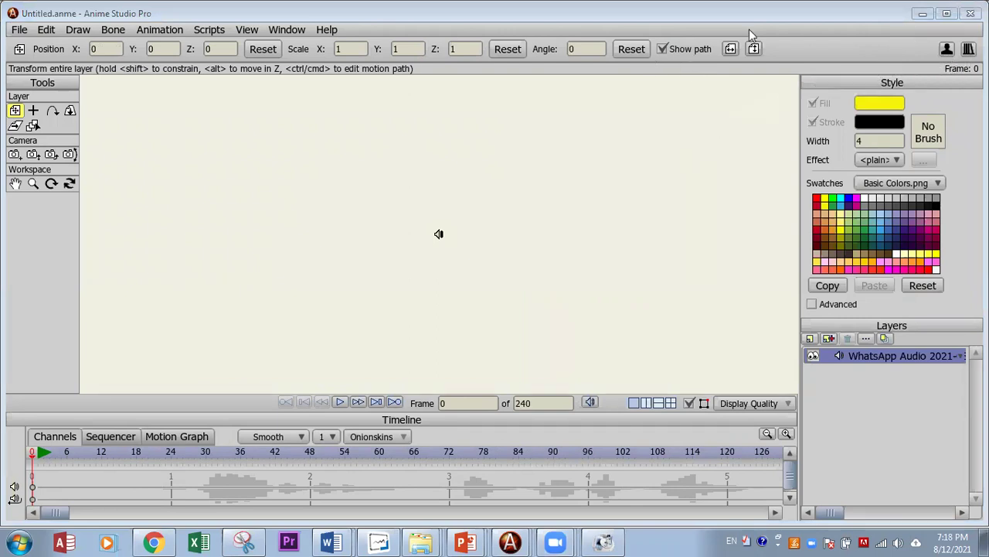
Step: Open the Character Wizard, load the Girl Curly preset and turn the preview to the Front view
{"action": "left_click", "coordinate": [947, 51]}
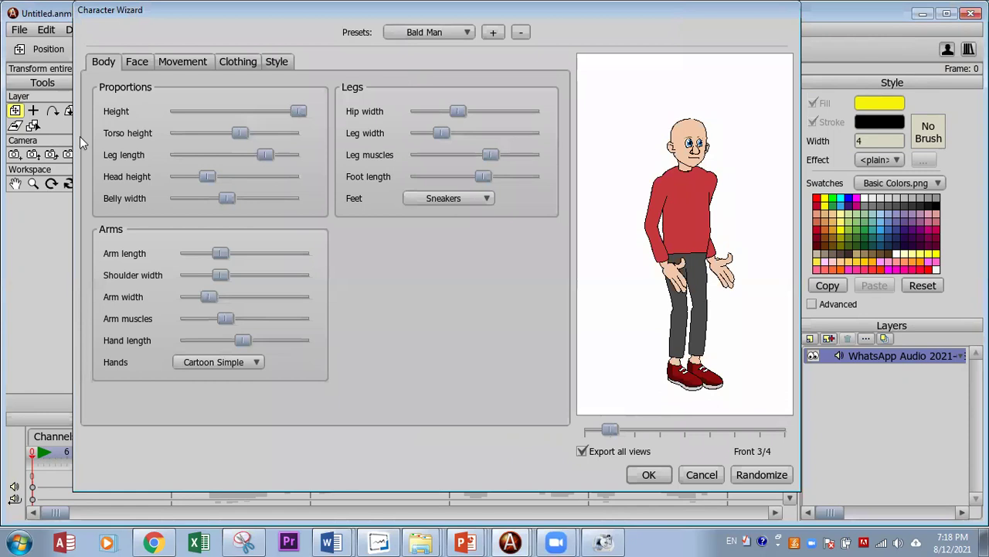
{"action": "left_click", "coordinate": [415, 35]}
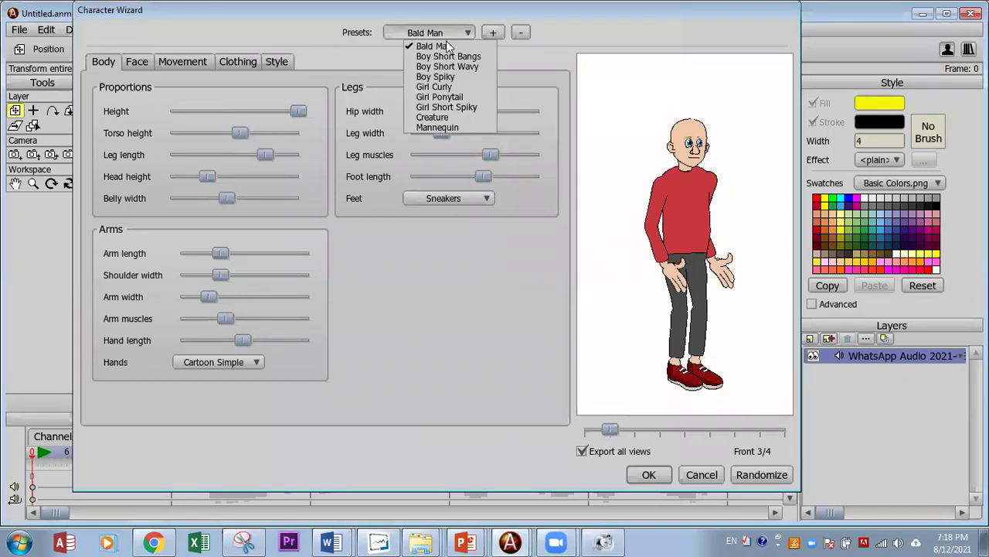
{"action": "key", "text": "Down"}
{"action": "key", "text": "Down"}
{"action": "key", "text": "Down"}
{"action": "key", "text": "Down"}
{"action": "key", "text": "Down"}
{"action": "key", "text": "Down"}
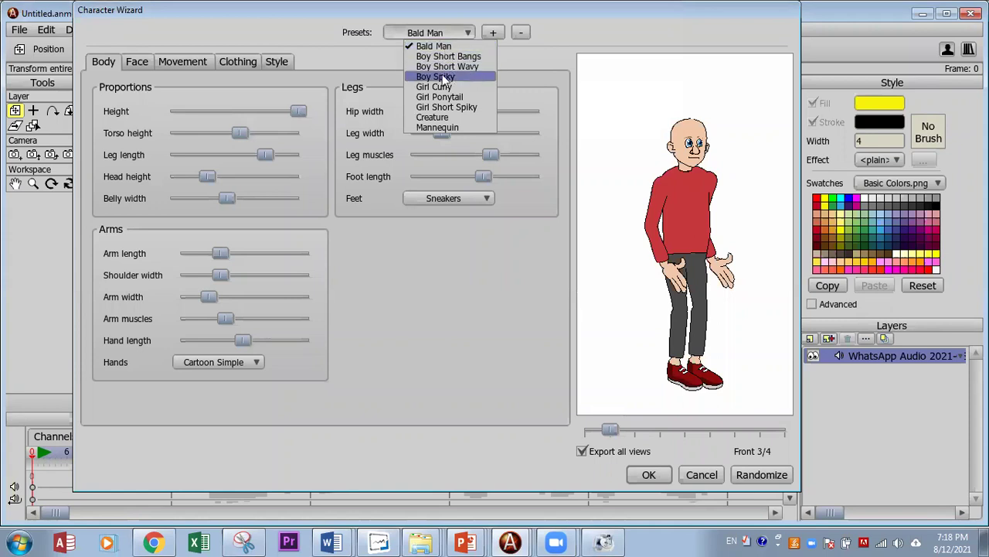
{"action": "key", "text": "Up"}
{"action": "key", "text": "Up"}
{"action": "key", "text": "Down"}
{"action": "key", "text": "Up"}
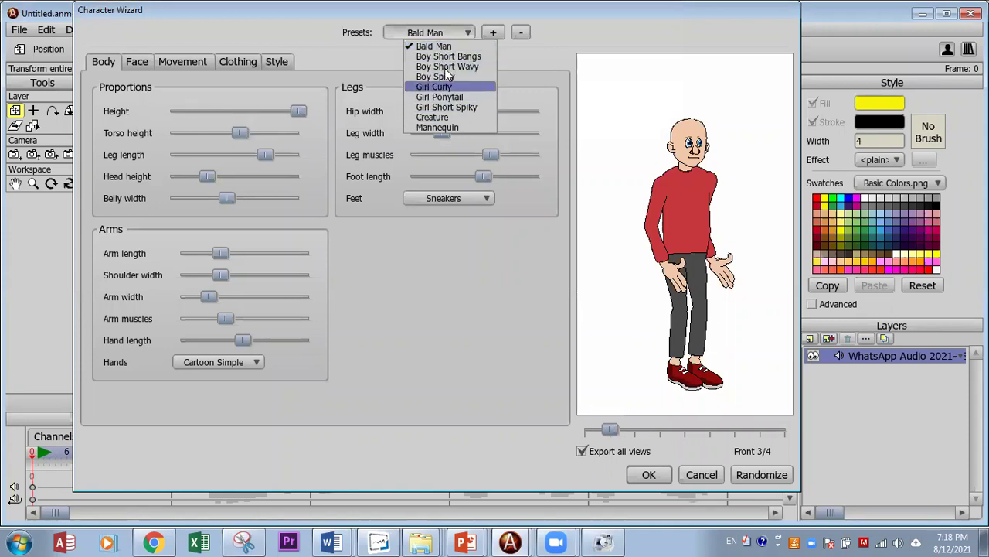
{"action": "key", "text": "Return"}
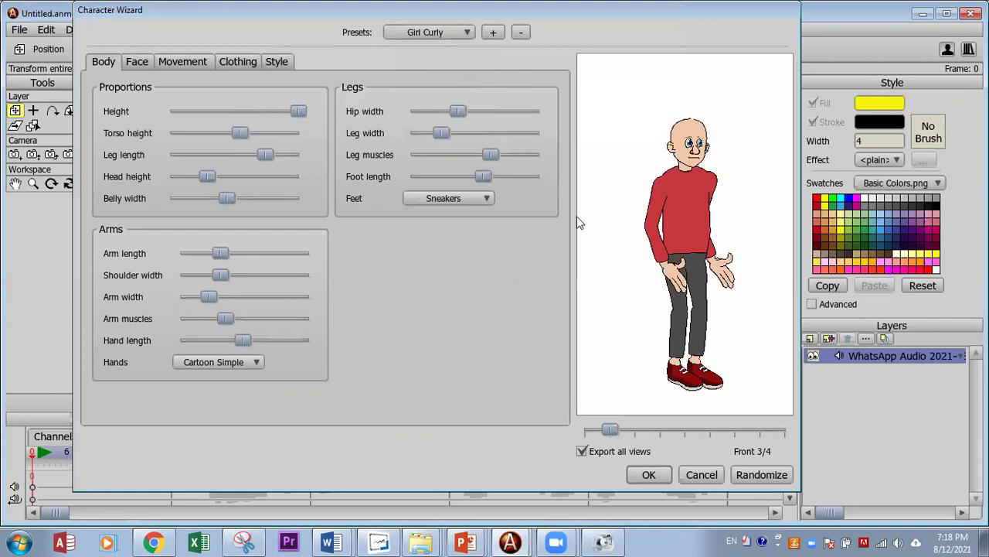
{"action": "left_click", "coordinate": [688, 434]}
{"action": "left_click_drag", "start_coordinate": [716, 434], "coordinate": [783, 431]}
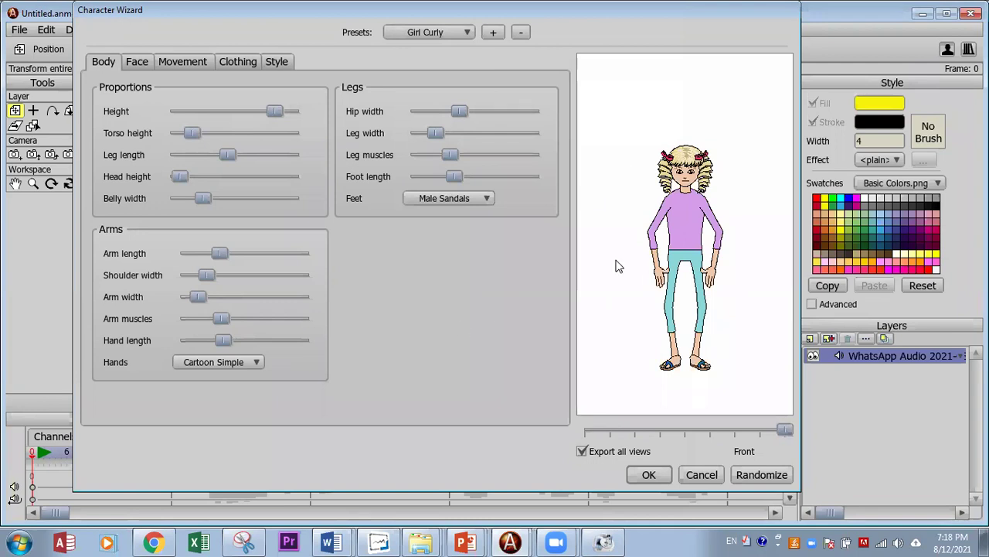
Step: Set the character's hair color to the near-black shade 171201
{"action": "left_click", "coordinate": [136, 64]}
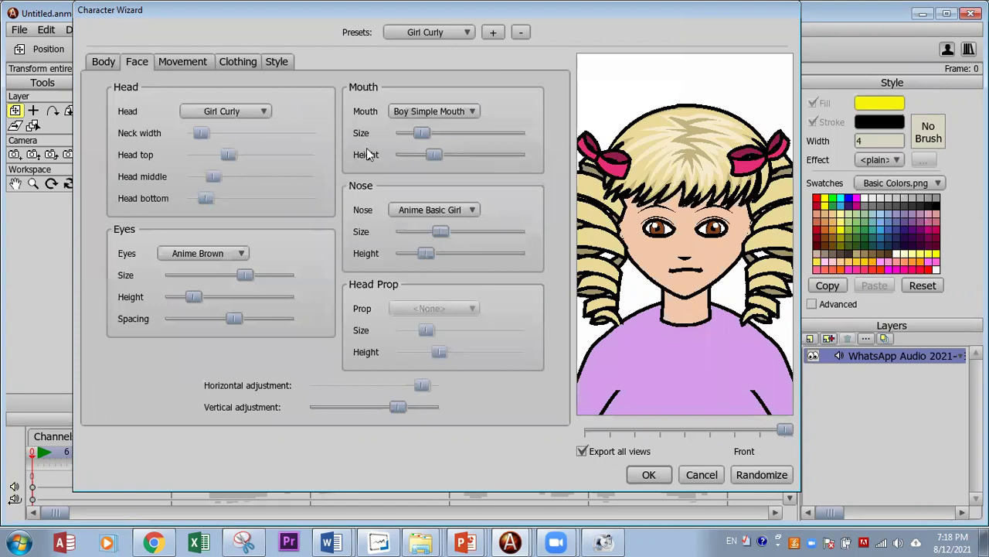
{"action": "left_click", "coordinate": [275, 64]}
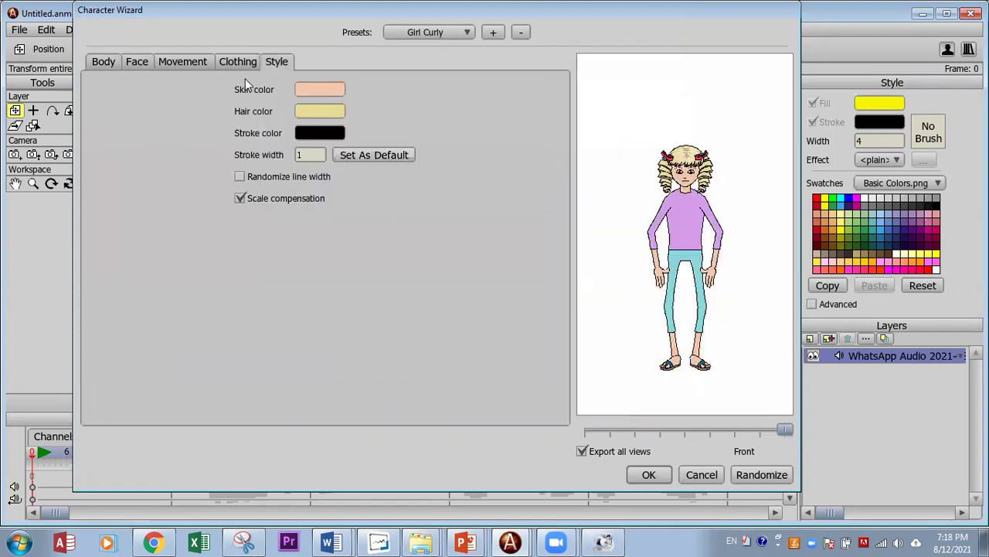
{"action": "left_click", "coordinate": [319, 111]}
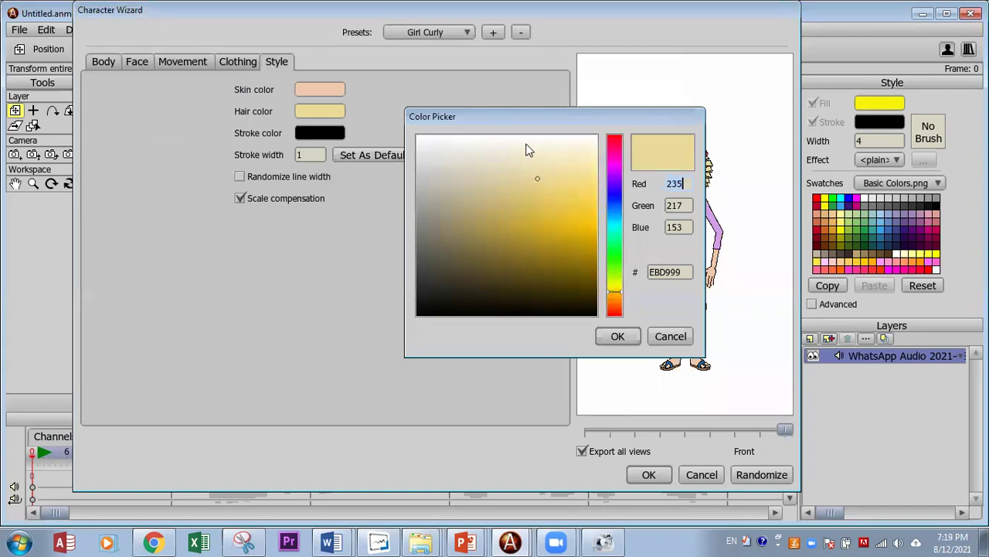
{"action": "left_click_drag", "start_coordinate": [528, 116], "coordinate": [350, 216]}
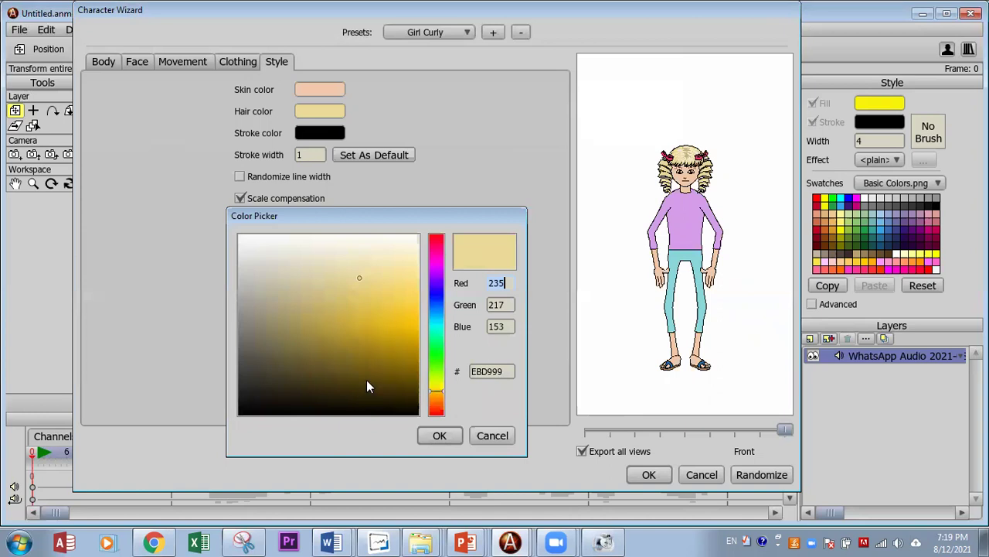
{"action": "left_click_drag", "start_coordinate": [367, 381], "coordinate": [402, 406]}
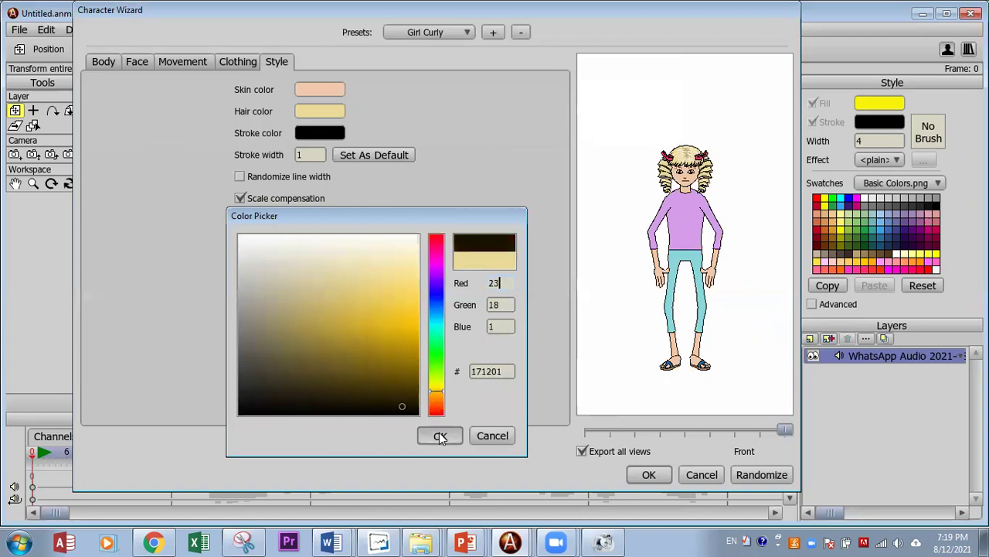
{"action": "left_click", "coordinate": [439, 435]}
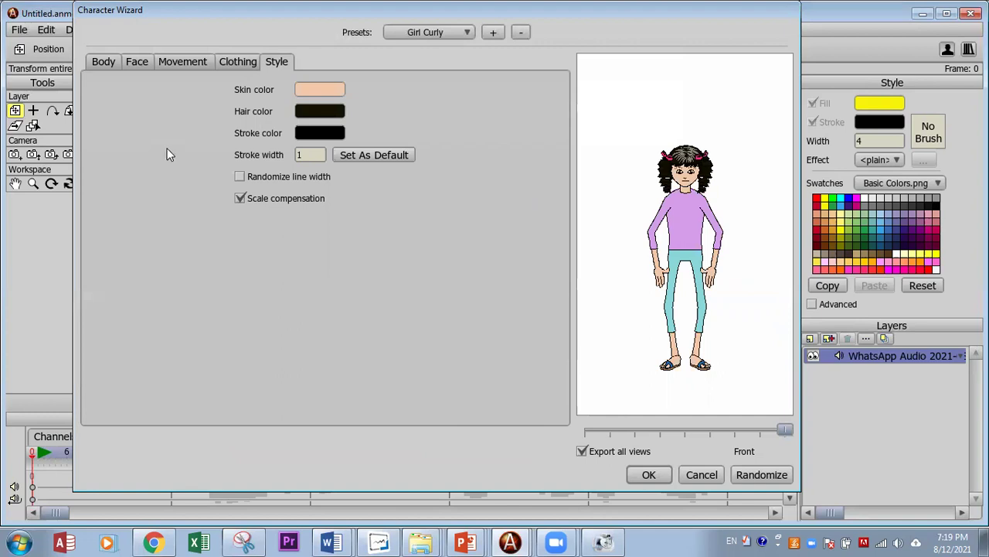
Step: Set the character's shirt type to Short and change the pants color to a very dark teal
{"action": "left_click", "coordinate": [234, 65]}
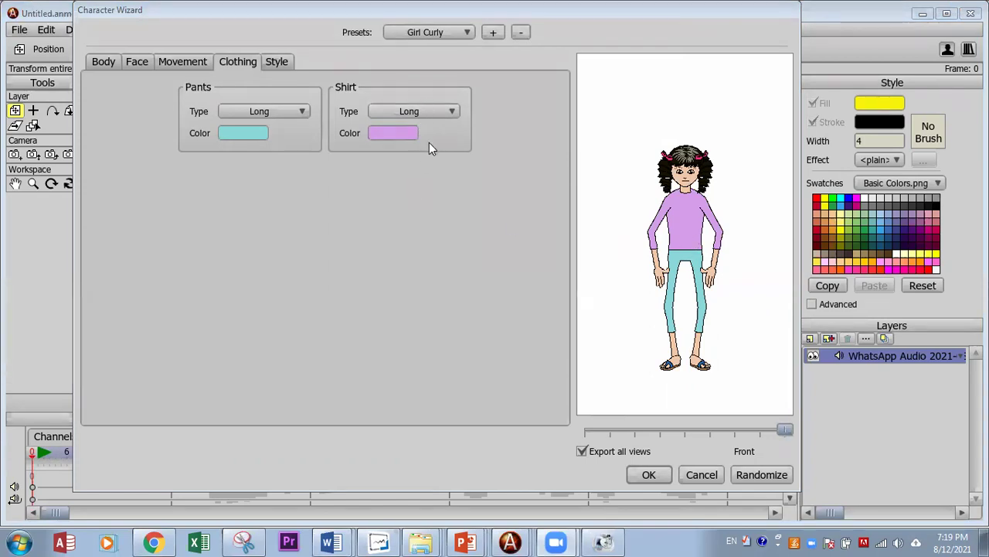
{"action": "left_click", "coordinate": [413, 111]}
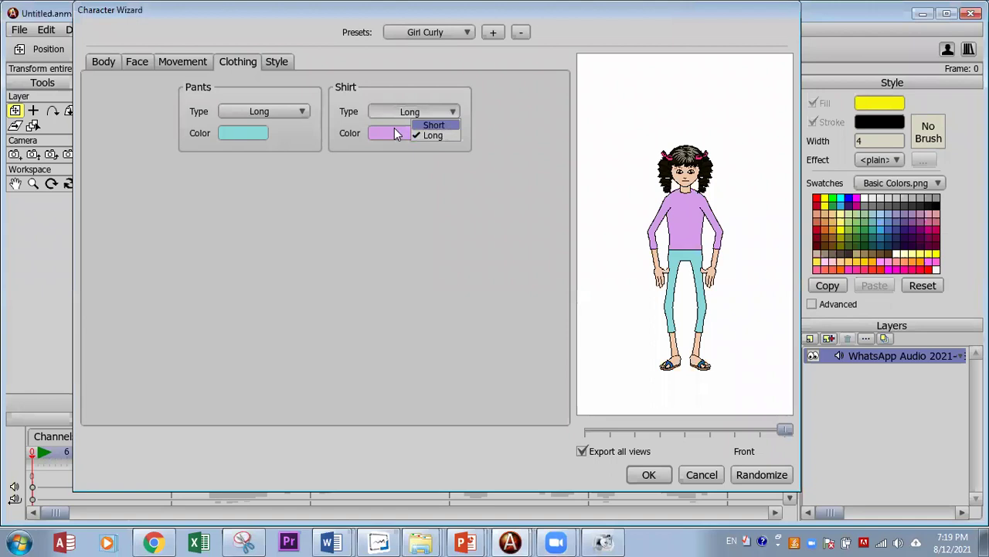
{"action": "key", "text": "Return"}
{"action": "left_click", "coordinate": [268, 114]}
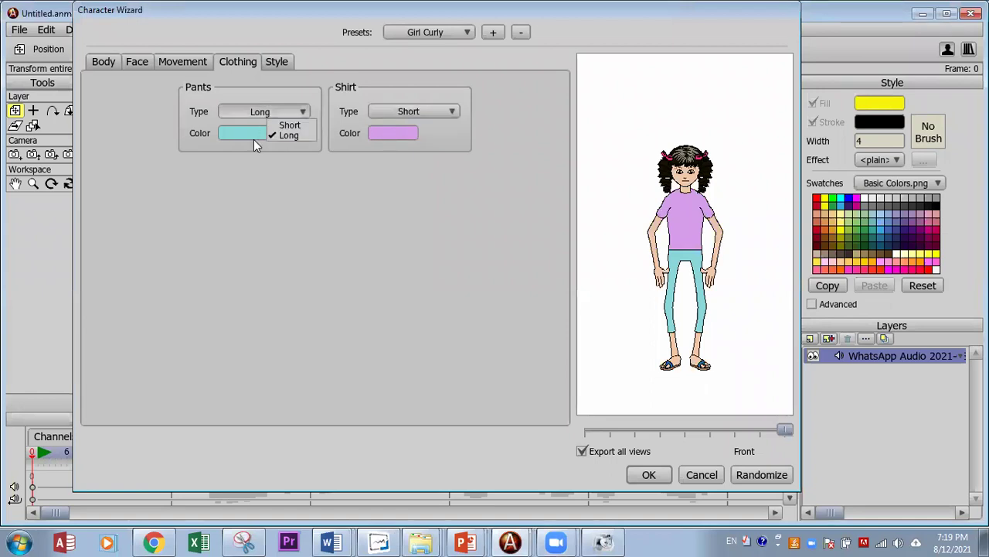
{"action": "left_click", "coordinate": [245, 133]}
{"action": "left_click", "coordinate": [242, 132]}
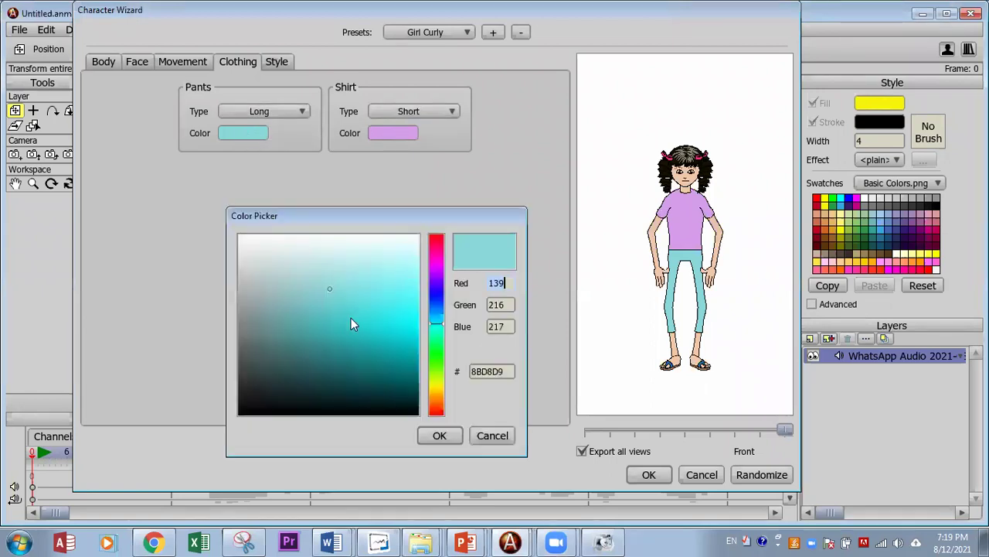
{"action": "mouse_move", "coordinate": [411, 394]}
{"action": "left_mouse_down"}
{"action": "mouse_move", "coordinate": [439, 435]}
{"action": "mouse_move", "coordinate": [412, 395]}
{"action": "left_mouse_up"}
{"action": "key", "text": "Return"}
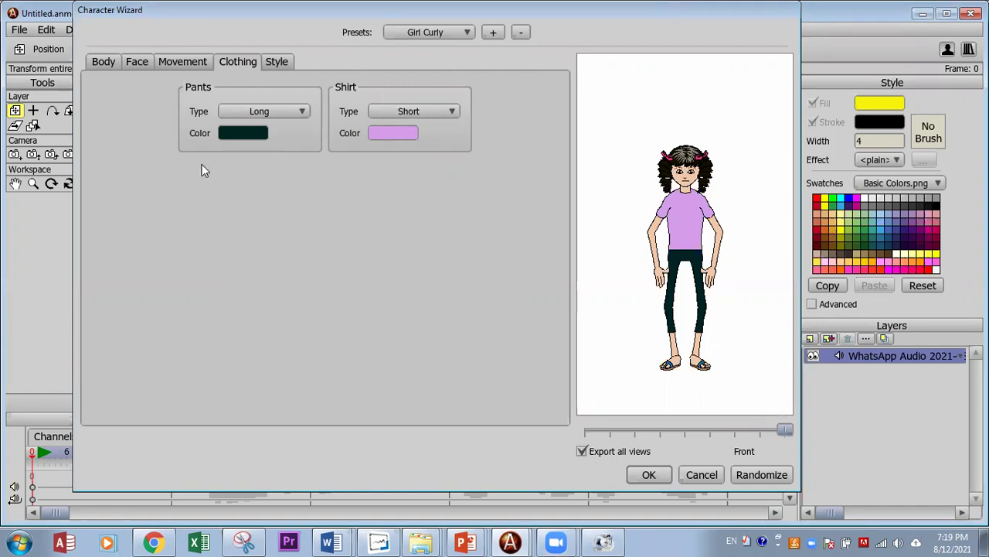
Step: Try the Anime Green and Cartoon Oval eyes on the character's face and restore the Anime Brown eyes
{"action": "left_click", "coordinate": [136, 63]}
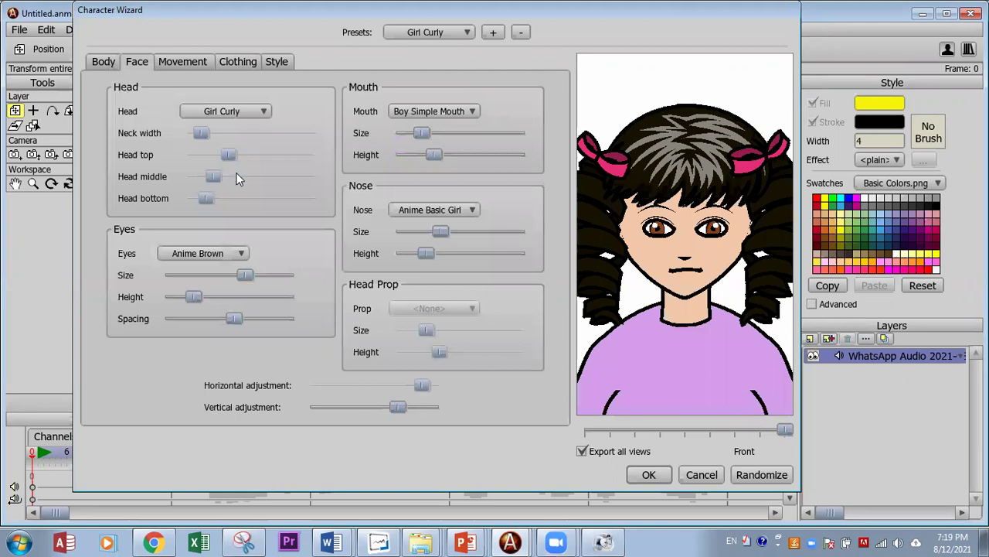
{"action": "left_click", "coordinate": [206, 255]}
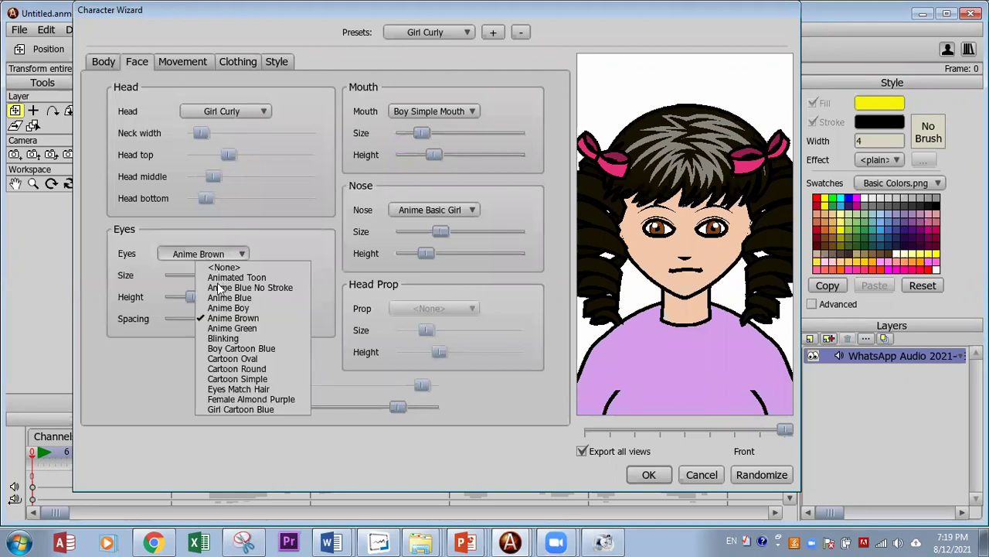
{"action": "left_click", "coordinate": [225, 329]}
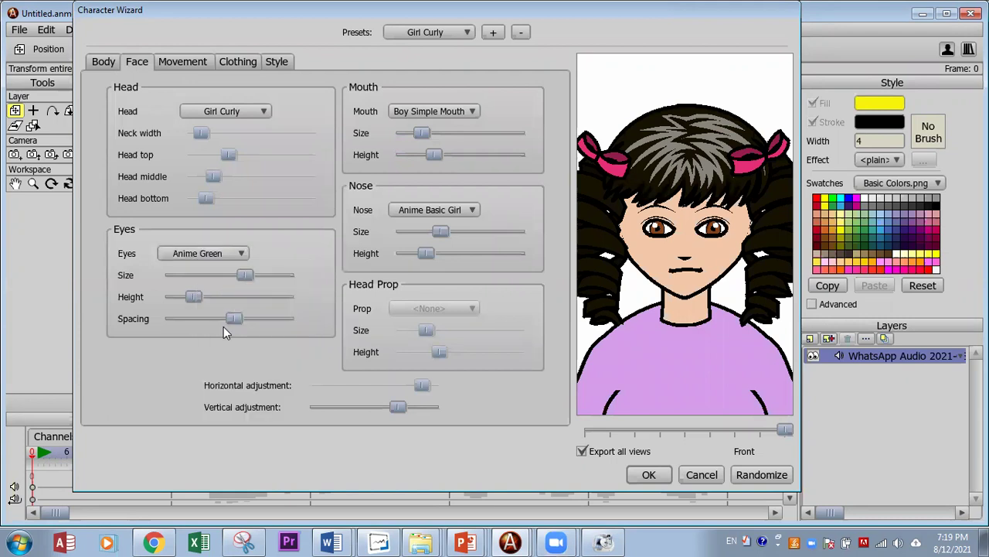
{"action": "left_click", "coordinate": [207, 253]}
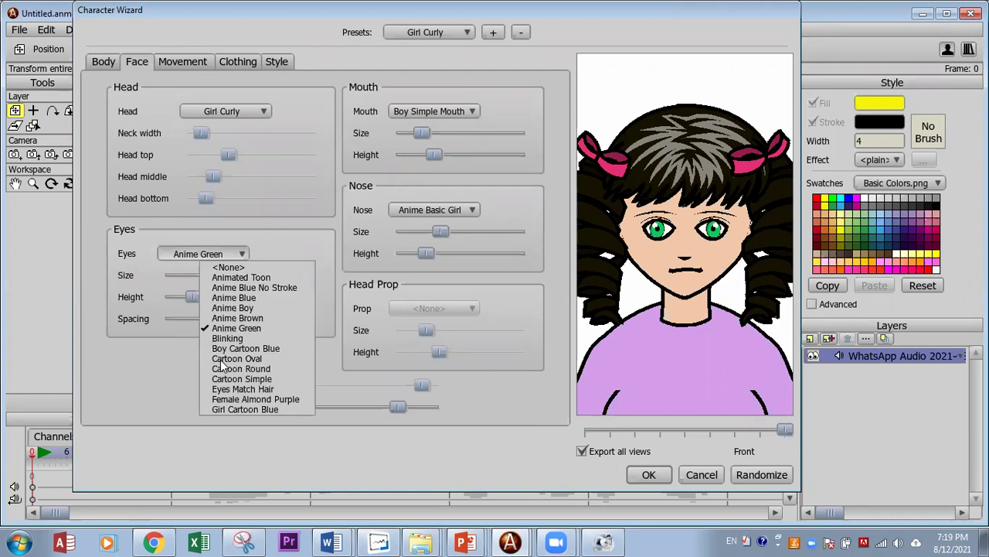
{"action": "left_click", "coordinate": [223, 354]}
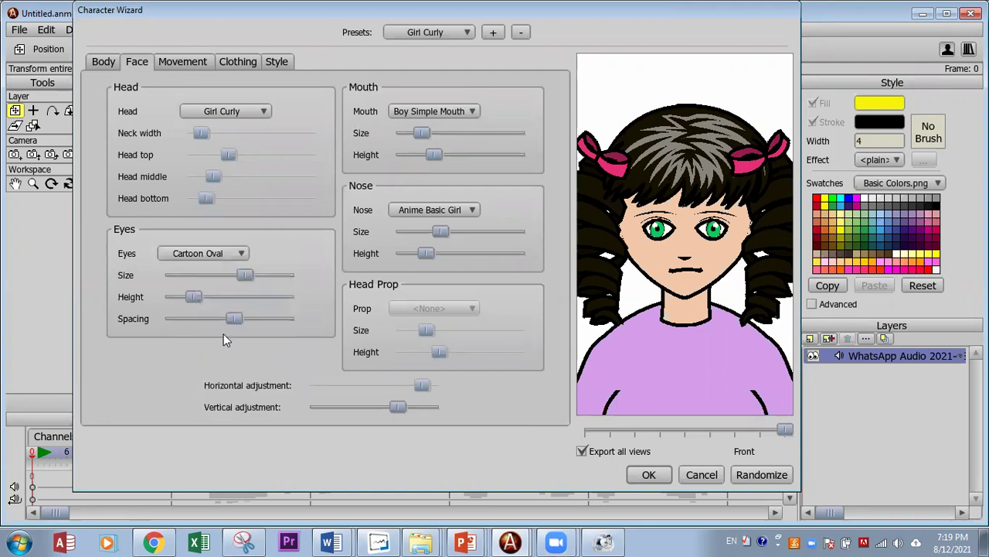
{"action": "left_click", "coordinate": [223, 255]}
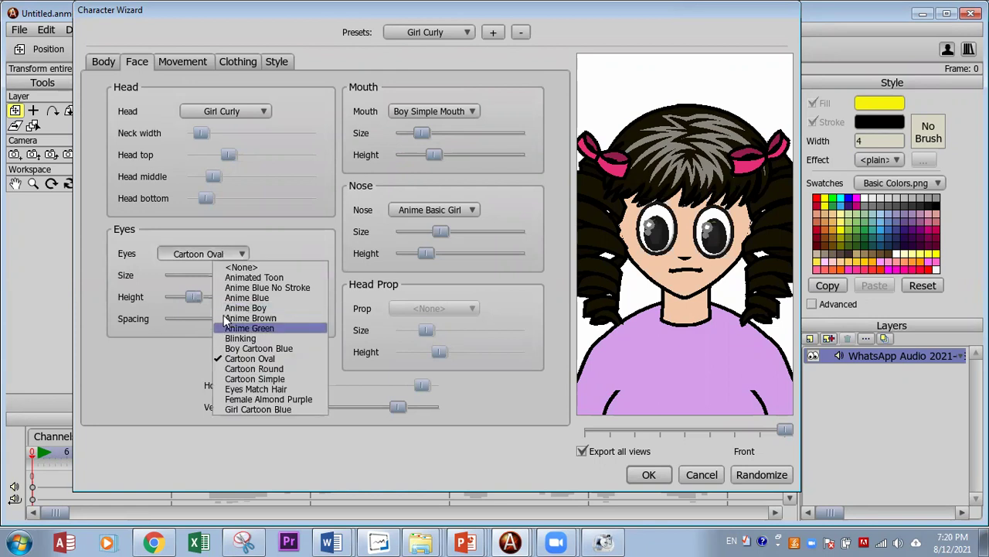
{"action": "left_click", "coordinate": [223, 317]}
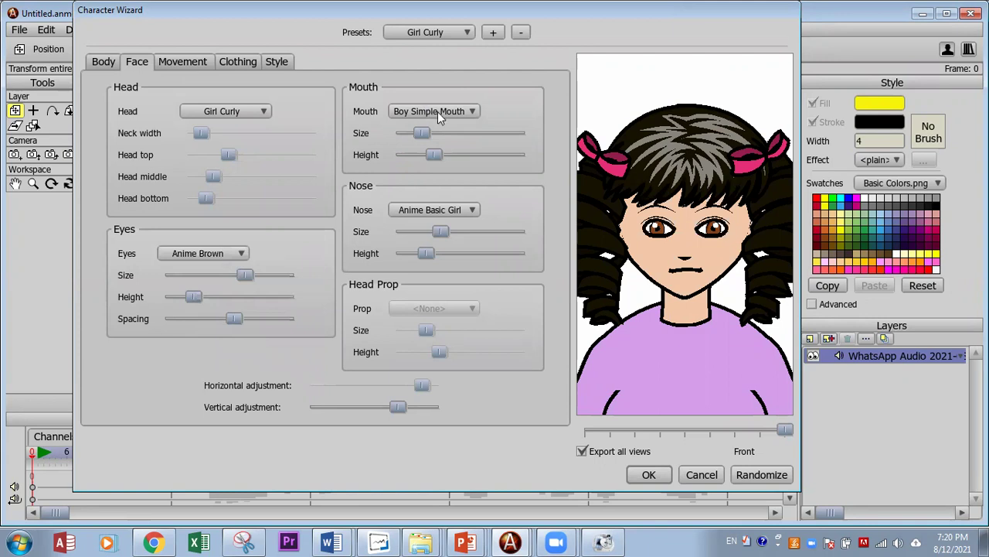
Step: Generate the customized girl character in the scene and look through its Back, Back 3/4, Side and Front 3/4 view layers
{"action": "left_click", "coordinate": [647, 476]}
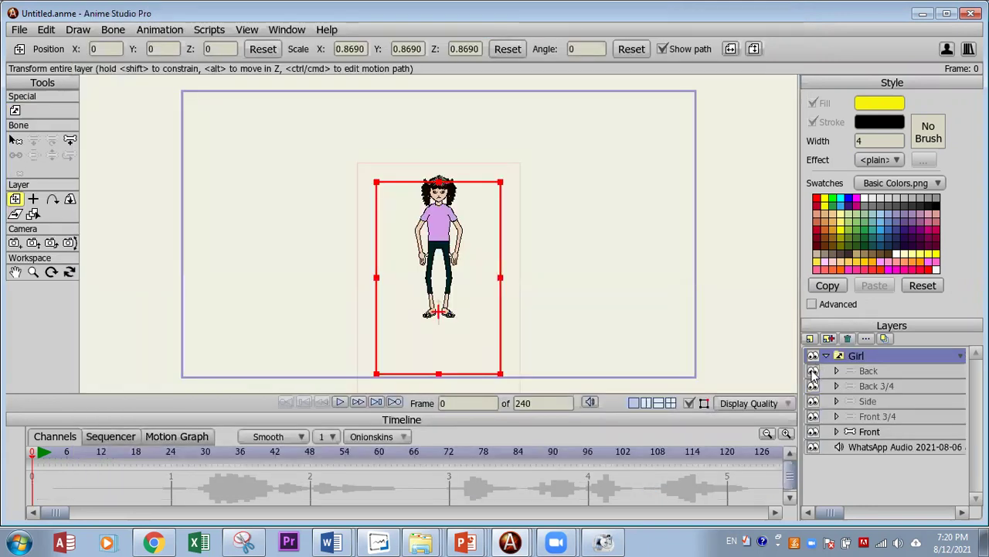
{"action": "left_click", "coordinate": [875, 370]}
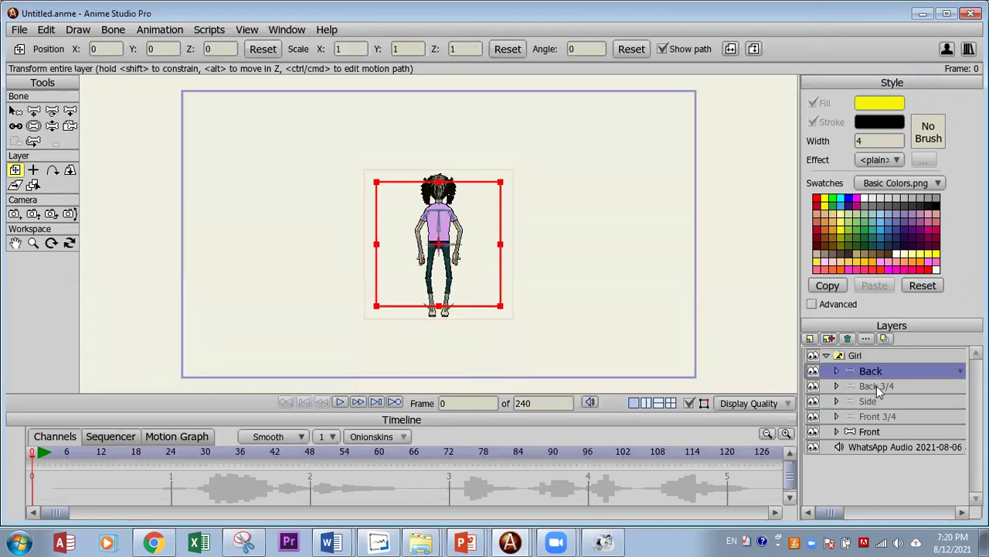
{"action": "left_click", "coordinate": [878, 387]}
{"action": "left_click", "coordinate": [879, 401]}
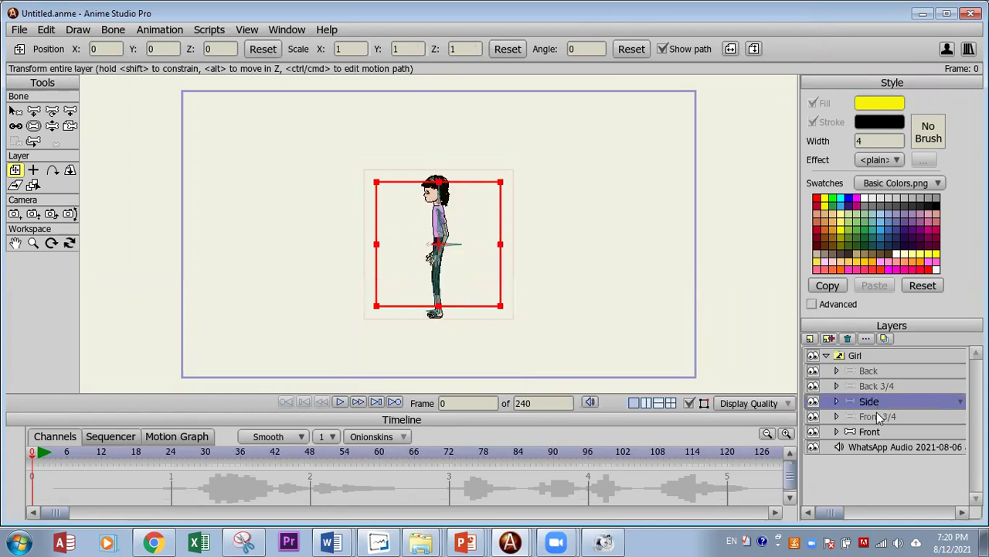
{"action": "left_click", "coordinate": [875, 417]}
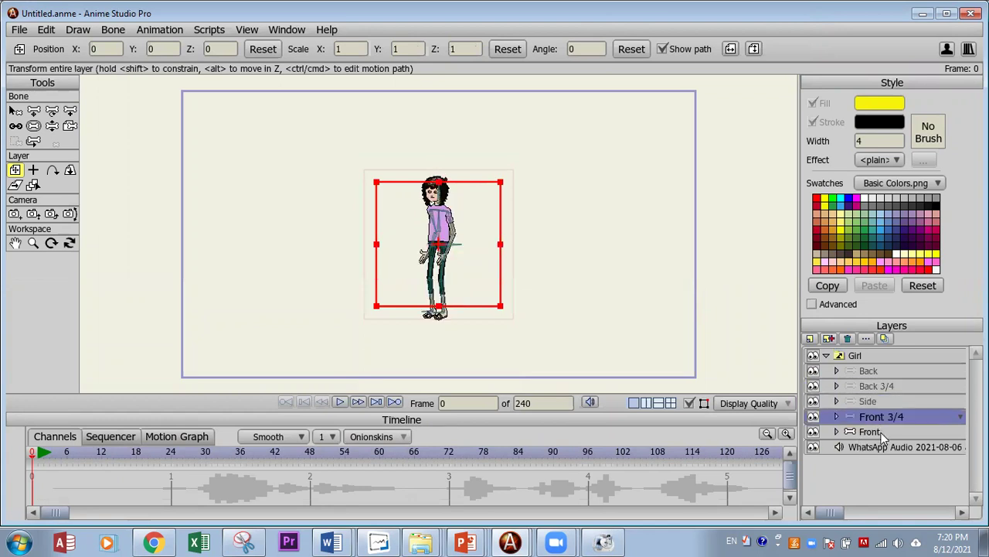
Step: Compare the girl's Front and Back view layers up close, returning to the Girl group layer
{"action": "left_click", "coordinate": [880, 432]}
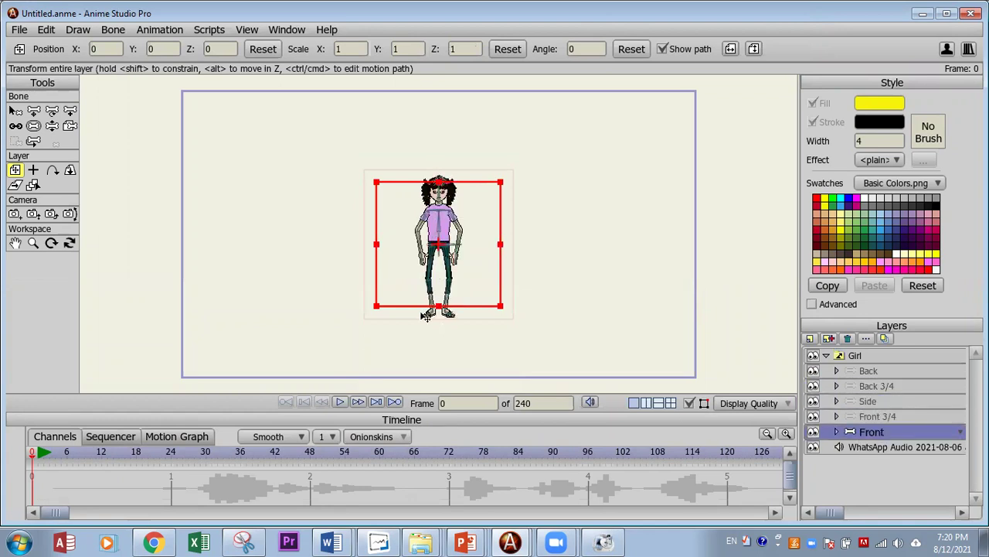
{"action": "scroll", "coordinate": [343, 305], "scroll_direction": "up", "scroll_amount": 6}
{"action": "scroll", "coordinate": [262, 370], "scroll_direction": "up", "scroll_amount": 6}
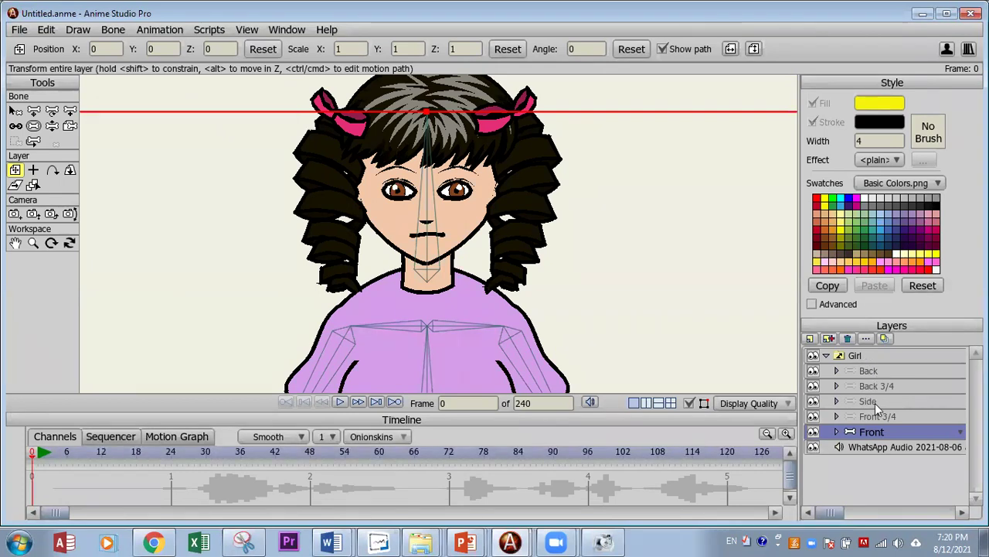
{"action": "left_click", "coordinate": [874, 371]}
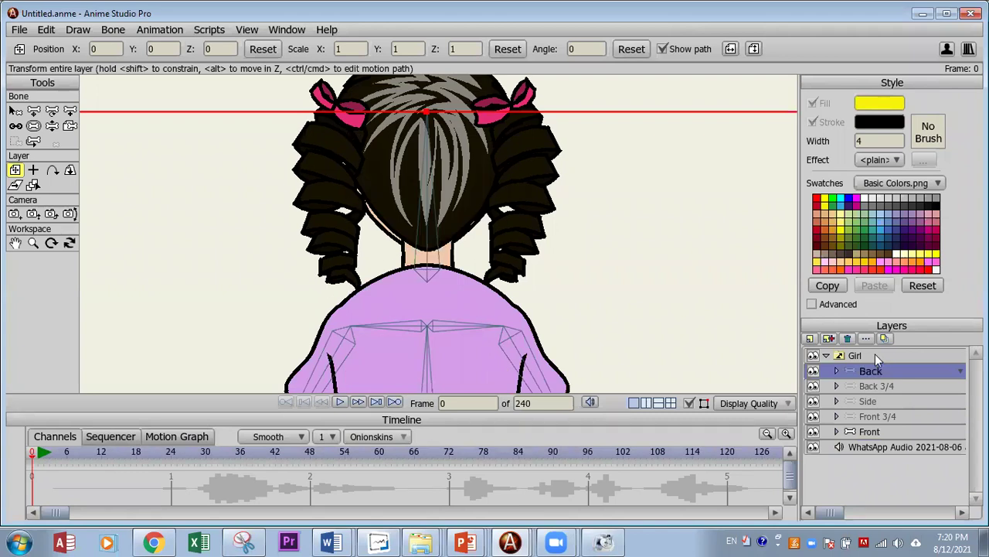
{"action": "left_click", "coordinate": [875, 354]}
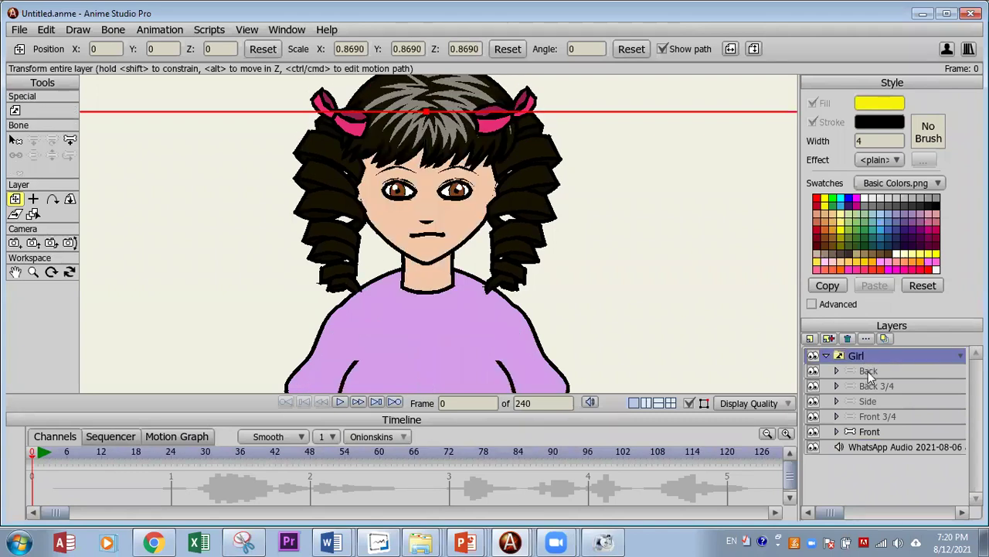
{"action": "left_click", "coordinate": [868, 371]}
{"action": "left_click", "coordinate": [870, 355]}
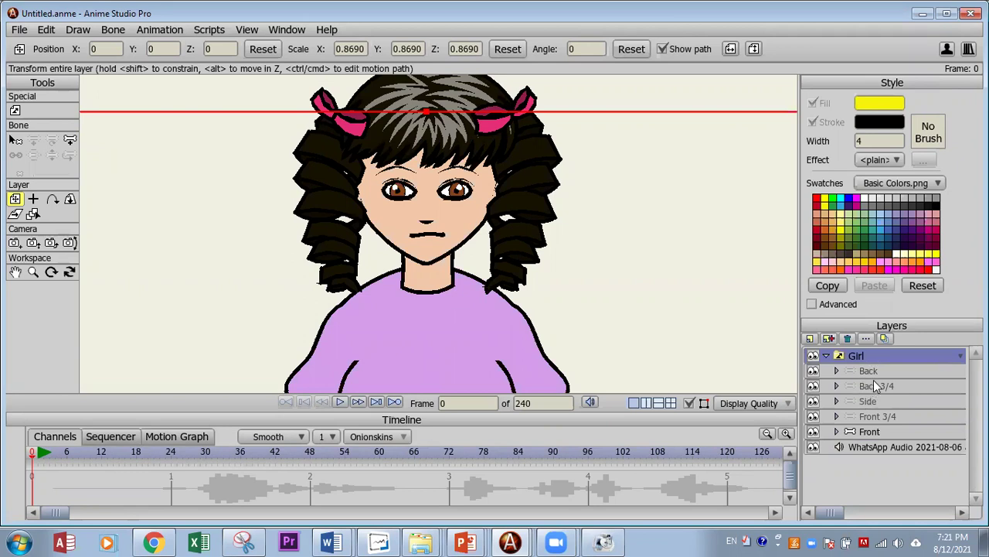
Step: Move the Front layer out of the Girl group to the top level and delete the Girl group with its remaining views
{"action": "left_click", "coordinate": [876, 432]}
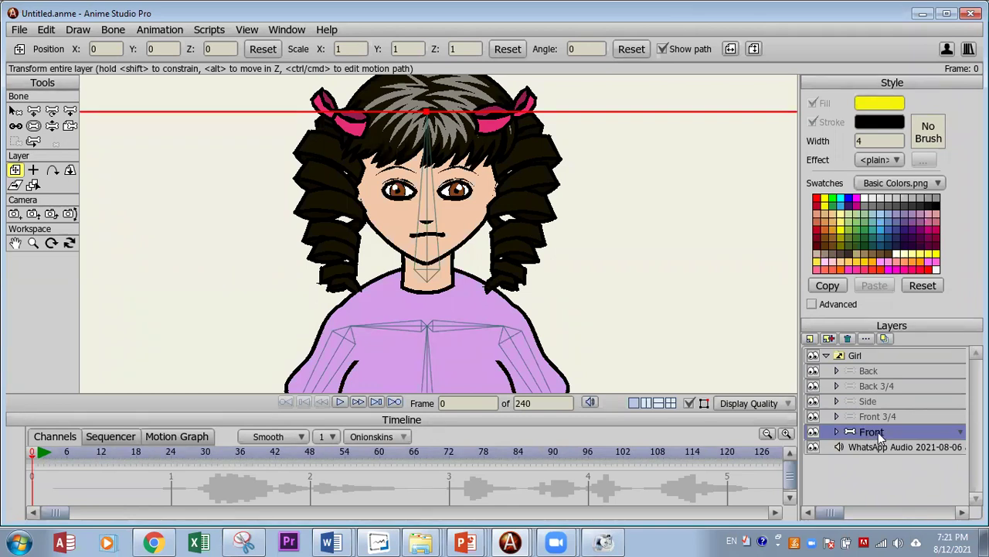
{"action": "left_click_drag", "start_coordinate": [878, 429], "coordinate": [889, 349]}
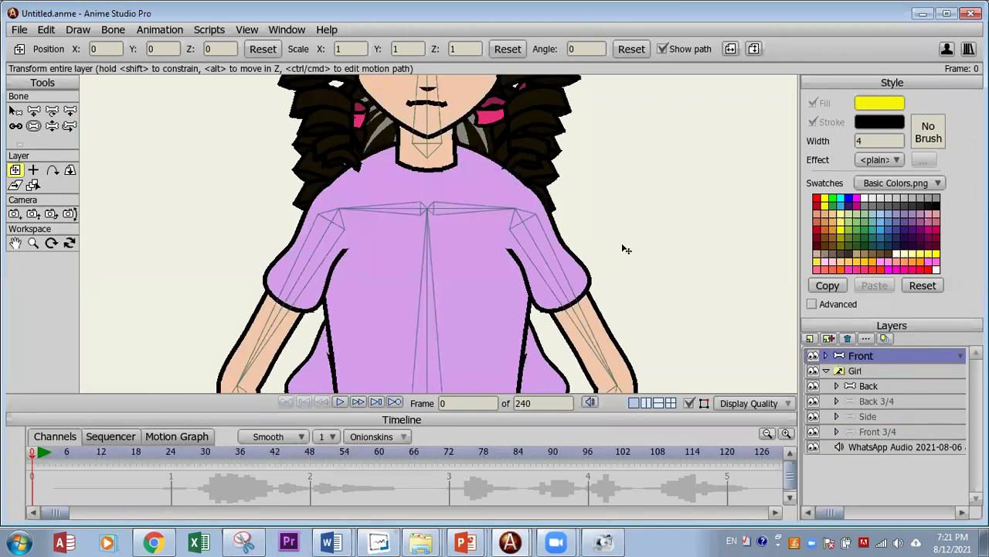
{"action": "scroll", "coordinate": [630, 334], "scroll_direction": "up", "scroll_amount": 4}
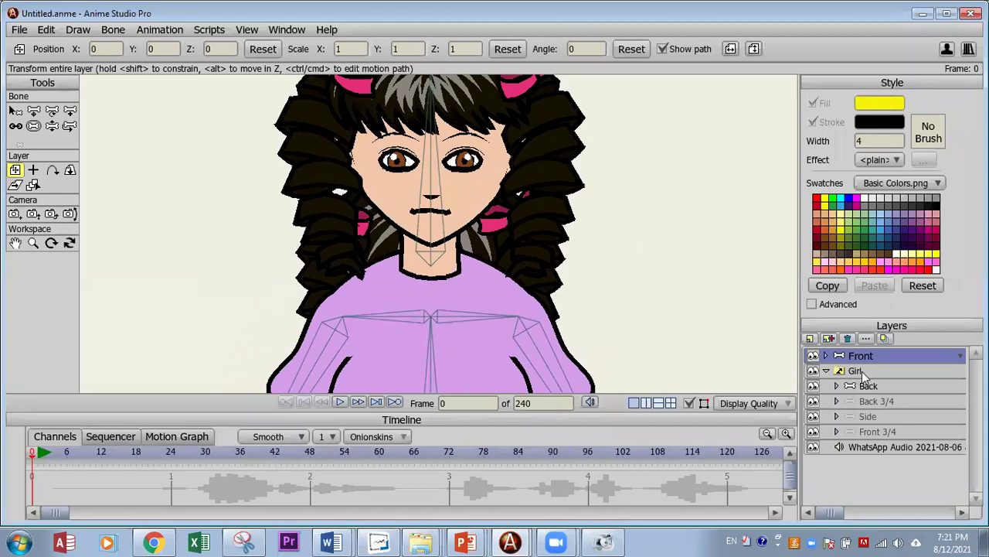
{"action": "left_click", "coordinate": [858, 371]}
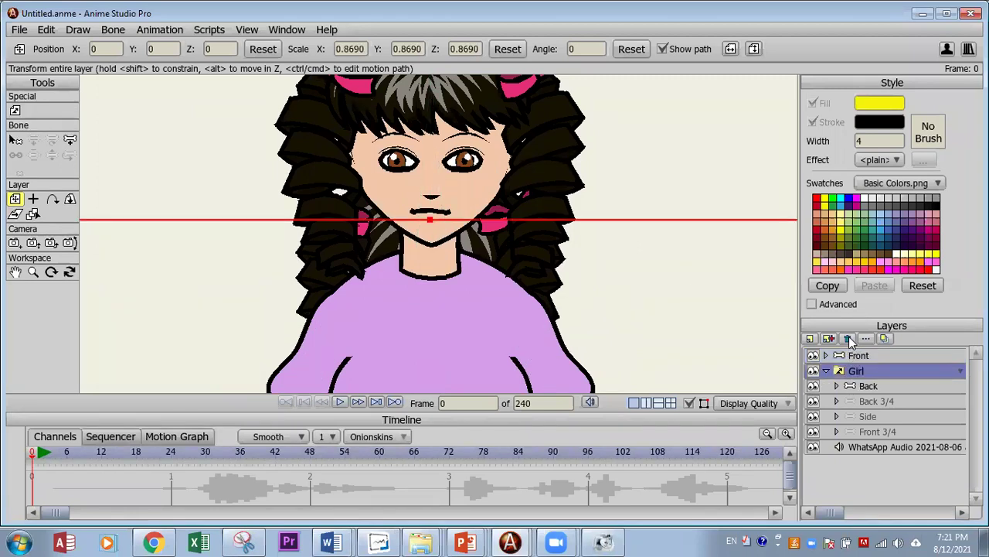
{"action": "left_click", "coordinate": [845, 339]}
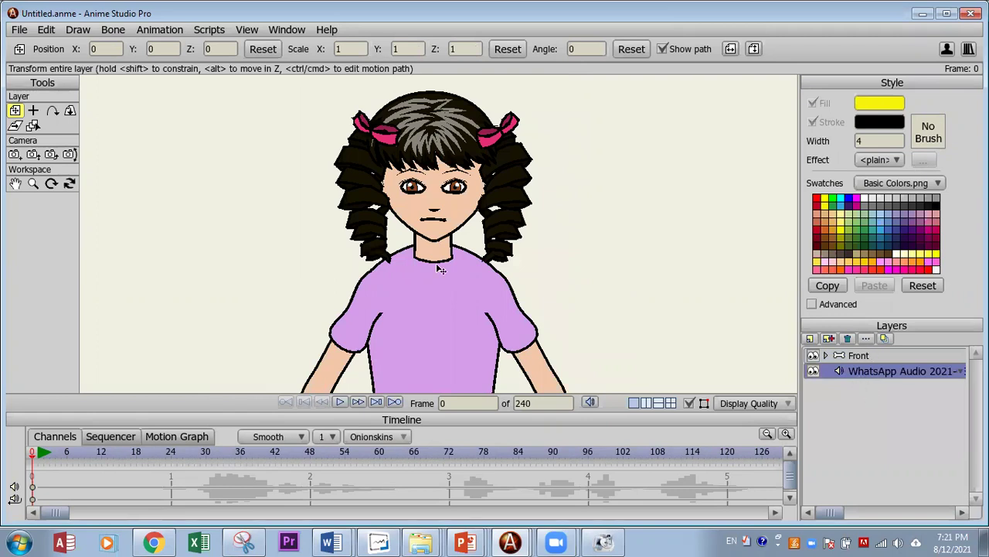
Step: Examine the body-part sublayers inside the Front layer, including the Hand R hand shapes, and collapse the layer again
{"action": "left_click", "coordinate": [825, 356]}
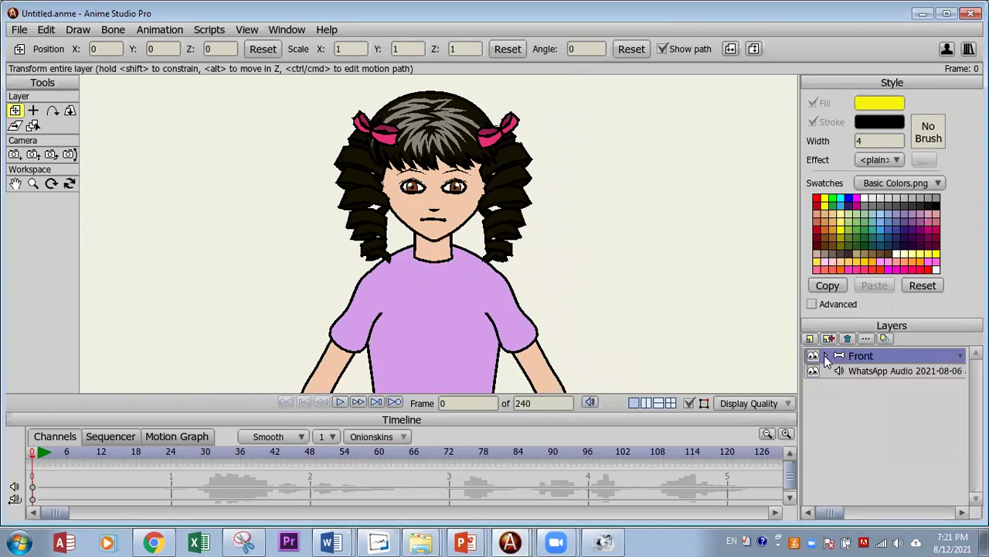
{"action": "left_click", "coordinate": [825, 356]}
{"action": "scroll", "coordinate": [872, 456], "scroll_direction": "down", "scroll_amount": 8}
{"action": "scroll", "coordinate": [872, 456], "scroll_direction": "down", "scroll_amount": 4}
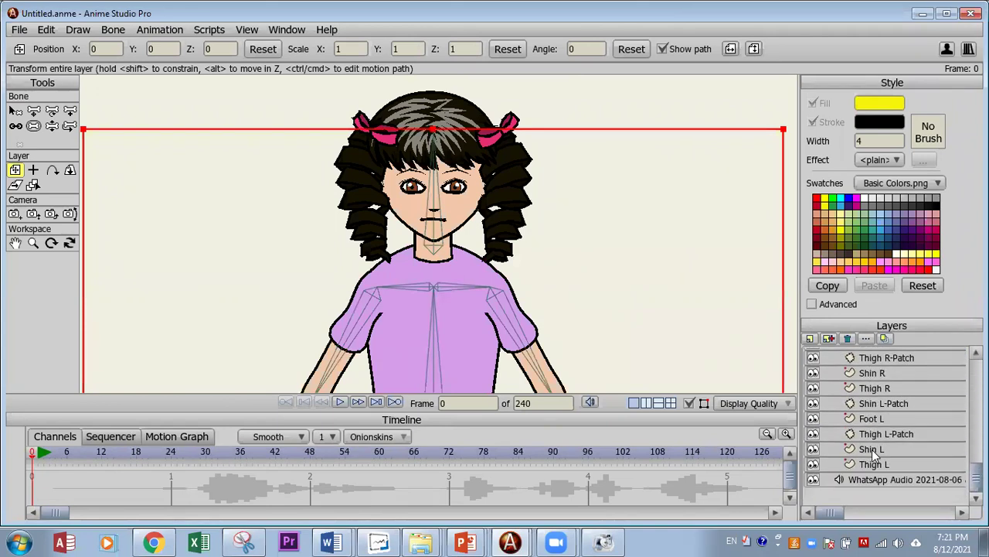
{"action": "scroll", "coordinate": [872, 456], "scroll_direction": "up", "scroll_amount": 10}
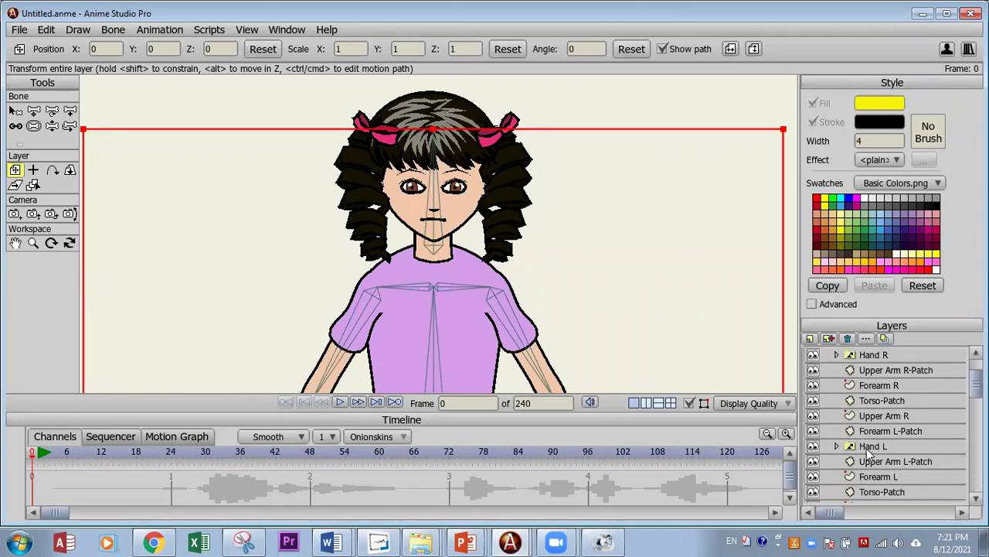
{"action": "scroll", "coordinate": [858, 401], "scroll_direction": "up", "scroll_amount": 2}
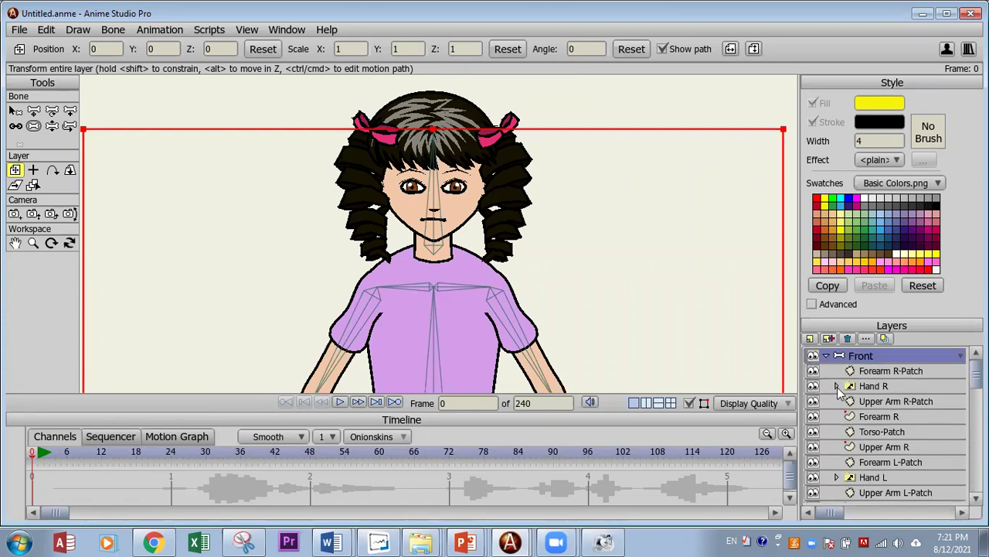
{"action": "left_click", "coordinate": [841, 391]}
{"action": "left_click", "coordinate": [836, 386]}
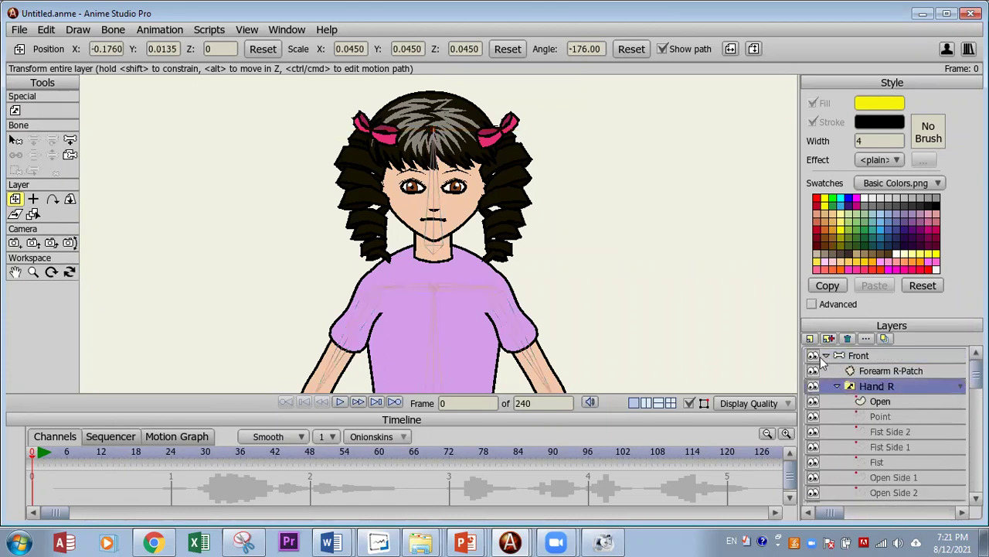
{"action": "left_click", "coordinate": [820, 360]}
{"action": "left_click", "coordinate": [826, 355]}
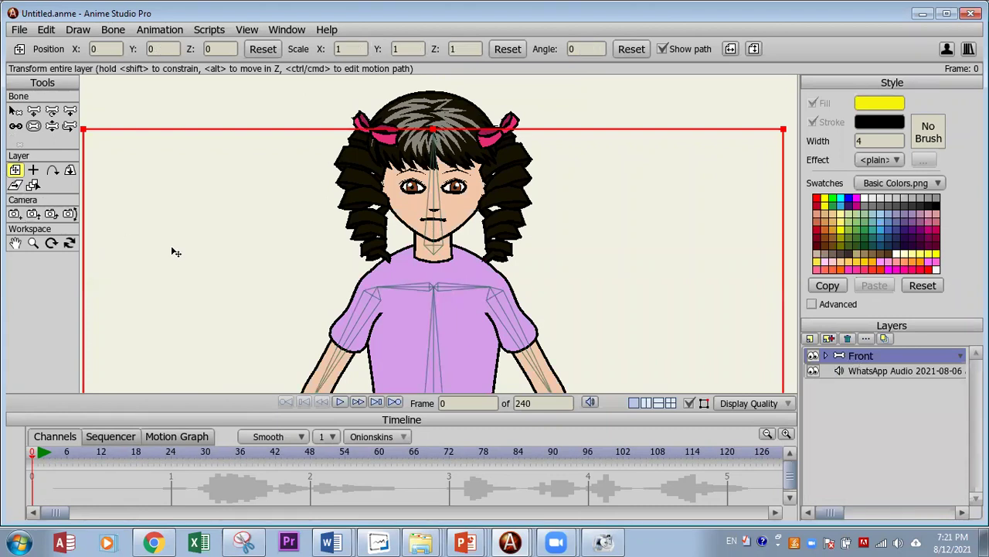
Step: Pick the girl's mouth shape on the canvas with the layer selection tool and select its parent Mouth switch layer
{"action": "scroll", "coordinate": [177, 252], "scroll_direction": "up", "scroll_amount": 2}
{"action": "scroll", "coordinate": [176, 252], "scroll_direction": "up", "scroll_amount": 5}
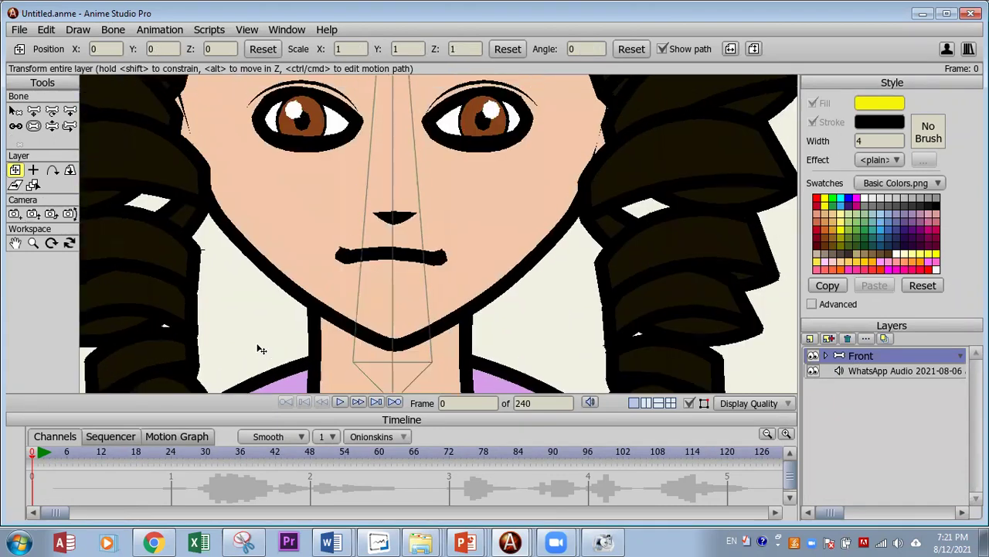
{"action": "left_click", "coordinate": [33, 185]}
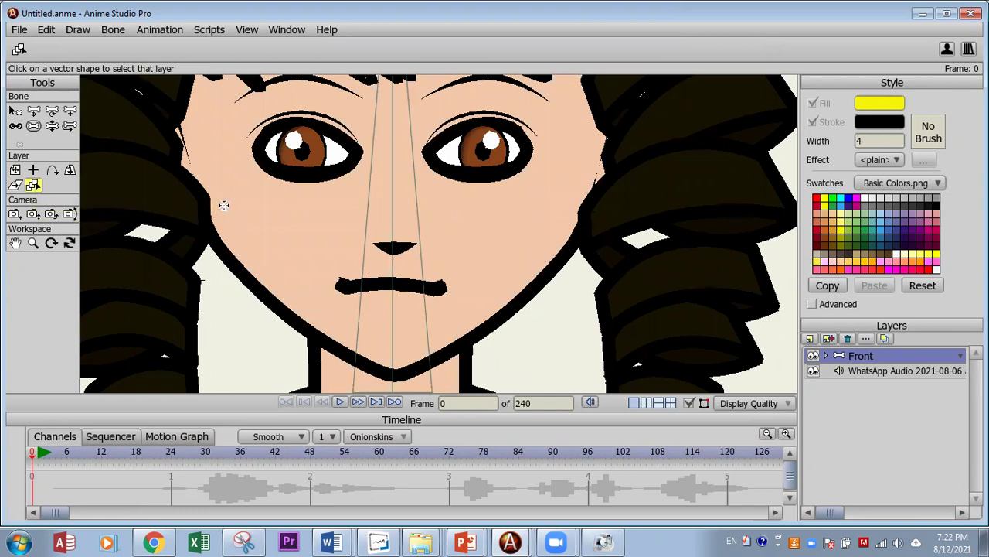
{"action": "left_click", "coordinate": [270, 209]}
{"action": "left_click", "coordinate": [359, 287]}
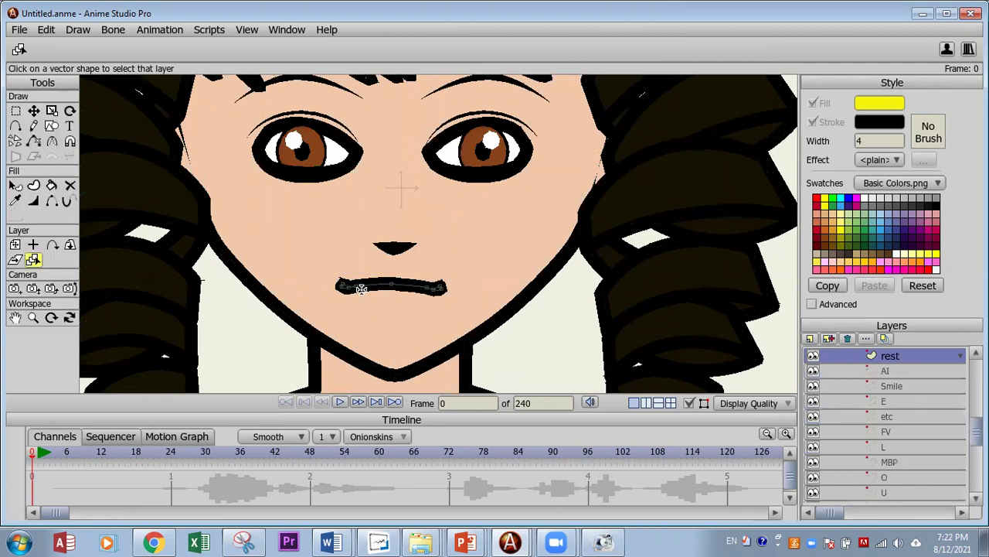
{"action": "scroll", "coordinate": [922, 422], "scroll_direction": "up", "scroll_amount": 3}
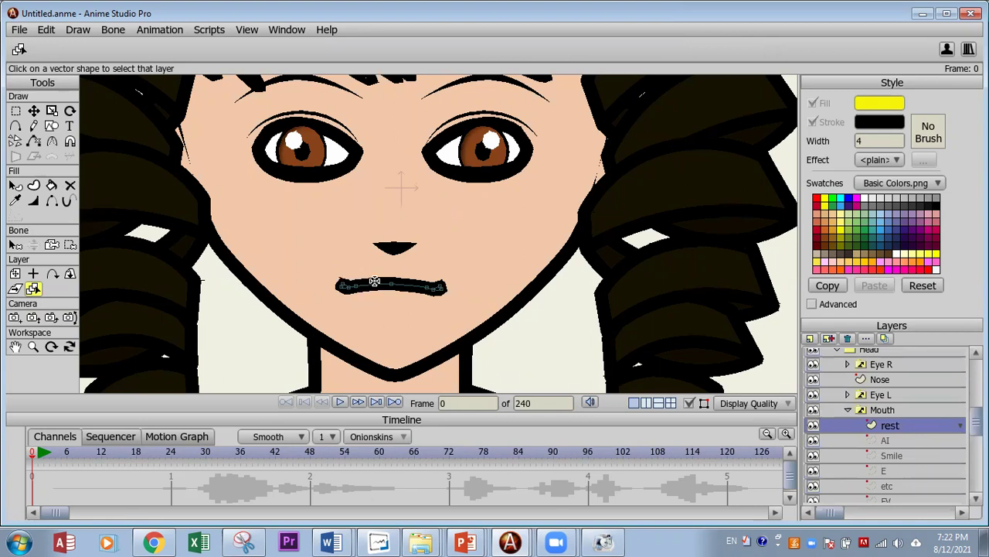
{"action": "left_click", "coordinate": [895, 411]}
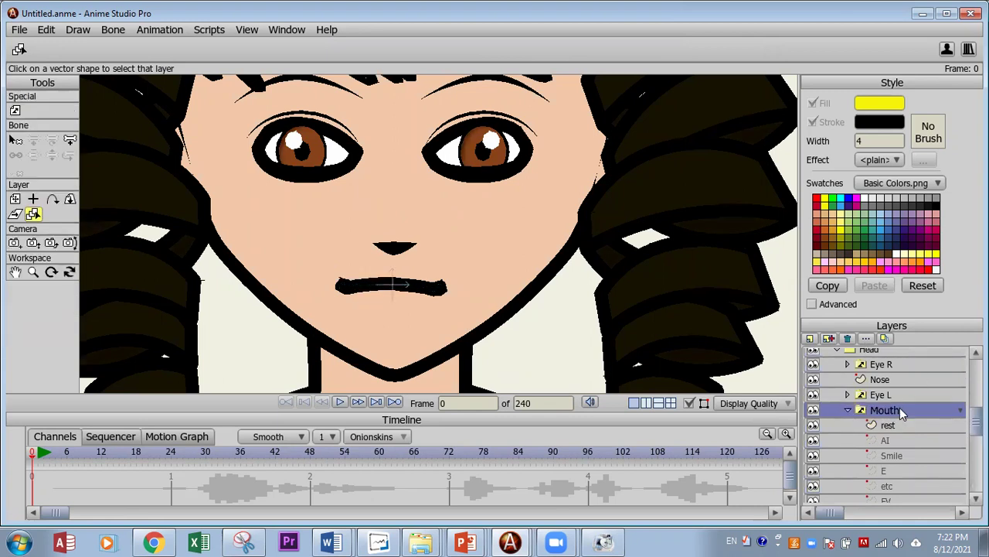
Step: Set the Mouth layer's audio sync source to WhatsApp Audio 2021-08-06 at 9.10.43 AM.wav and apply the layer settings
{"action": "double_click", "coordinate": [900, 407]}
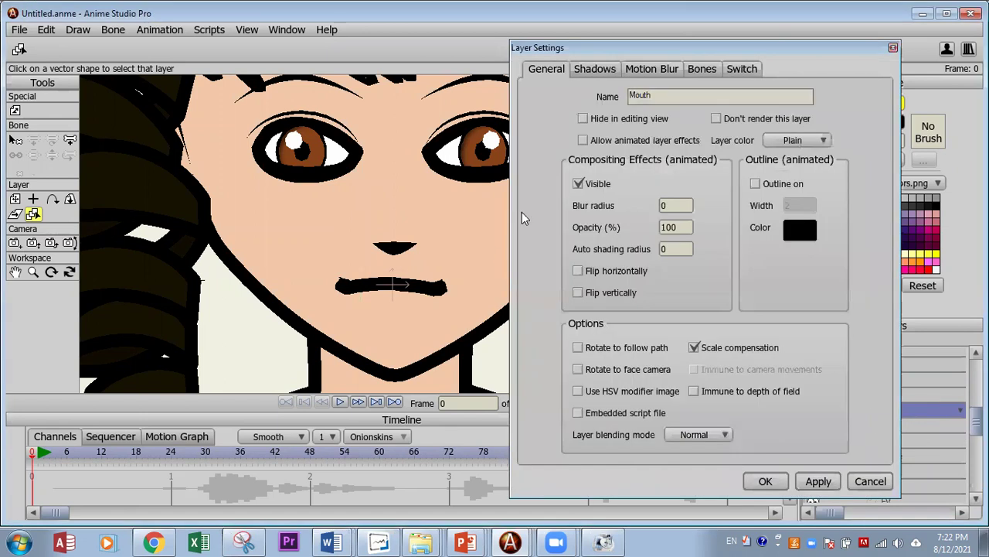
{"action": "left_click", "coordinate": [743, 70]}
{"action": "left_click", "coordinate": [707, 136]}
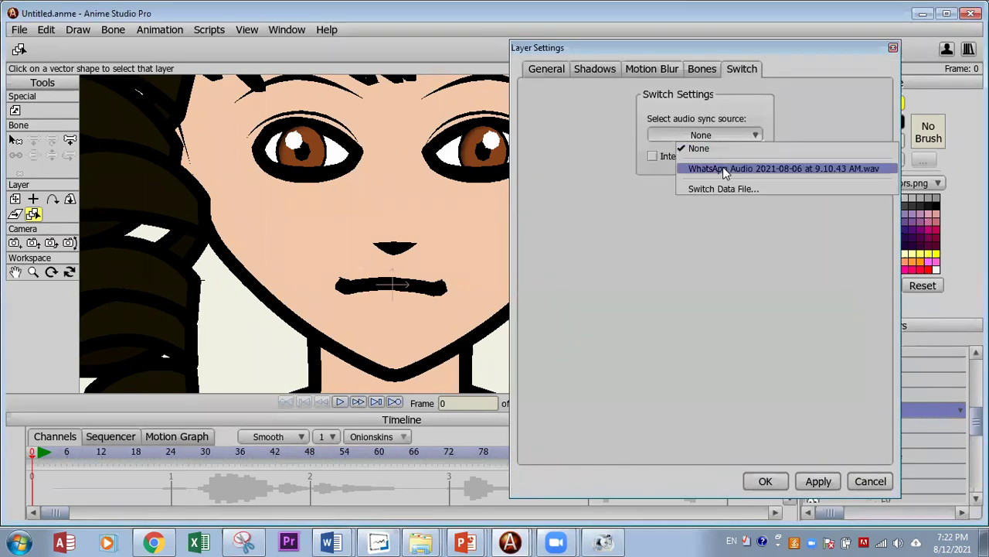
{"action": "left_click", "coordinate": [723, 167]}
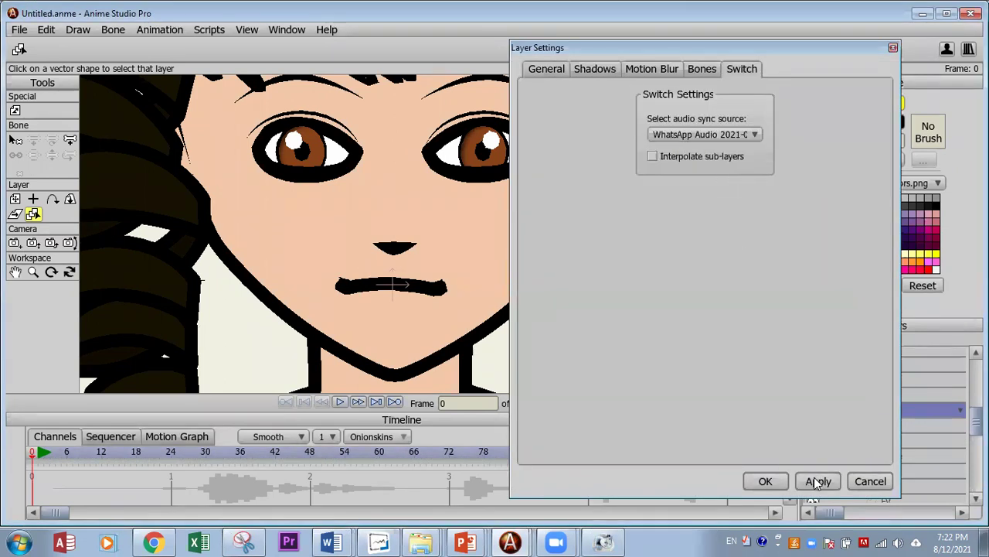
{"action": "left_click", "coordinate": [813, 480]}
{"action": "left_click", "coordinate": [765, 482]}
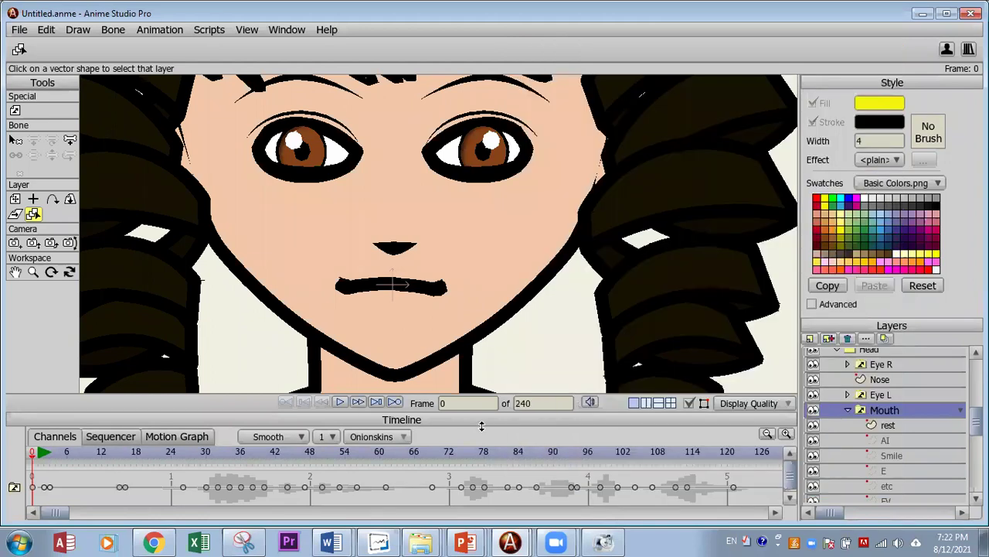
Step: Play the animation to check the girl's lip sync, stop it and rewind to frame 0
{"action": "left_click", "coordinate": [341, 401]}
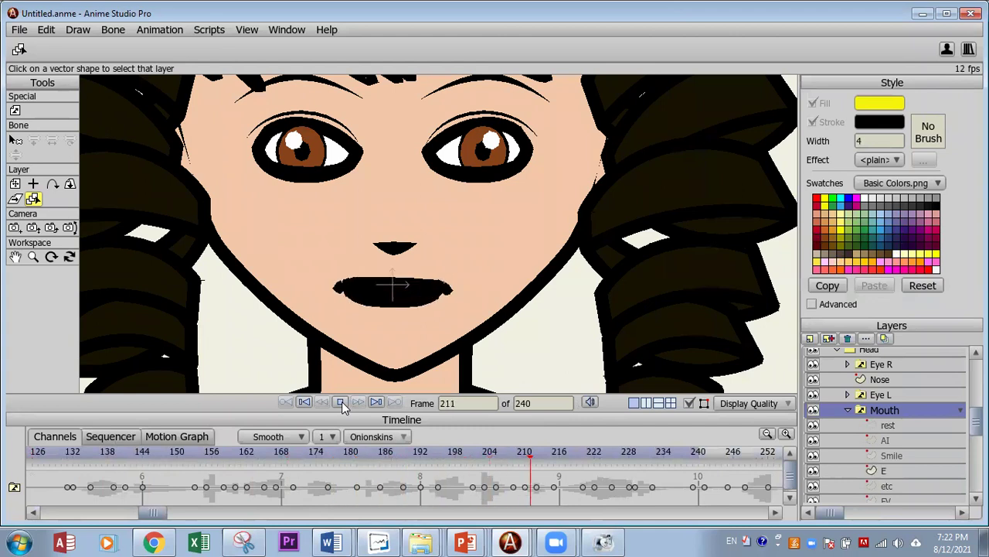
{"action": "left_click", "coordinate": [342, 401]}
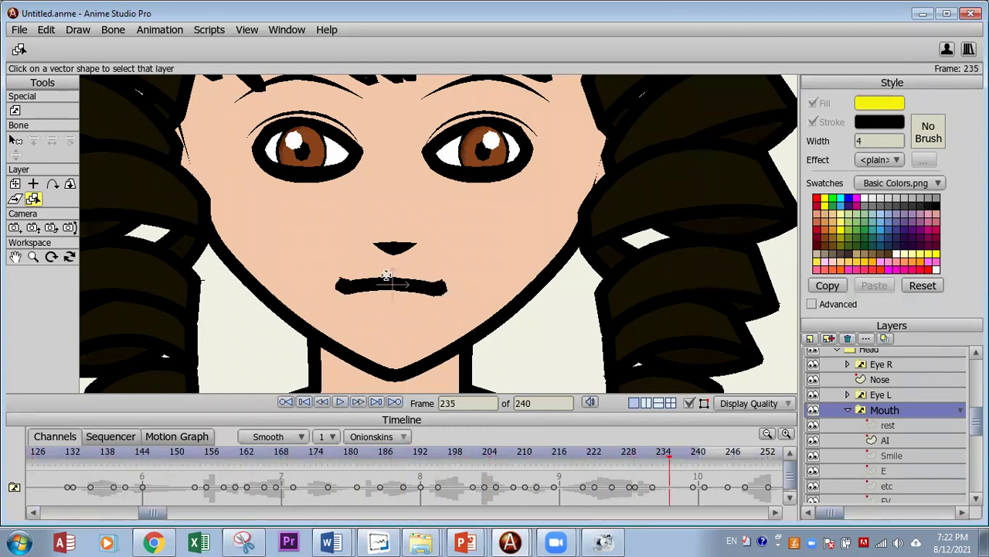
{"action": "scroll", "coordinate": [455, 317], "scroll_direction": "down", "scroll_amount": 1}
{"action": "scroll", "coordinate": [455, 317], "scroll_direction": "down", "scroll_amount": 2}
{"action": "scroll", "coordinate": [168, 322], "scroll_direction": "down", "scroll_amount": 1}
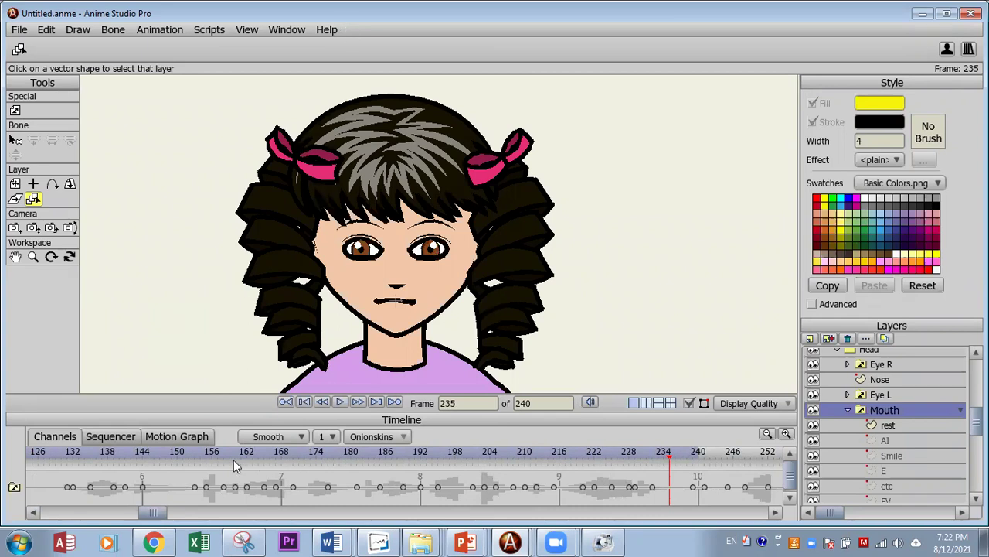
{"action": "left_click", "coordinate": [303, 402]}
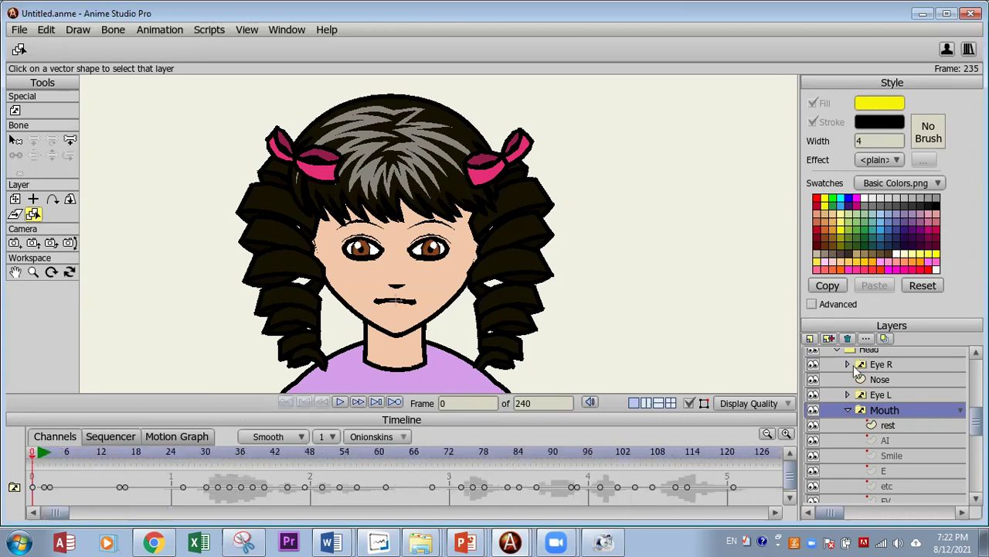
Step: Collapse and select the Front layer, and reduce the timeline's height to give the canvas more room
{"action": "scroll", "coordinate": [825, 358], "scroll_direction": "up", "scroll_amount": 10}
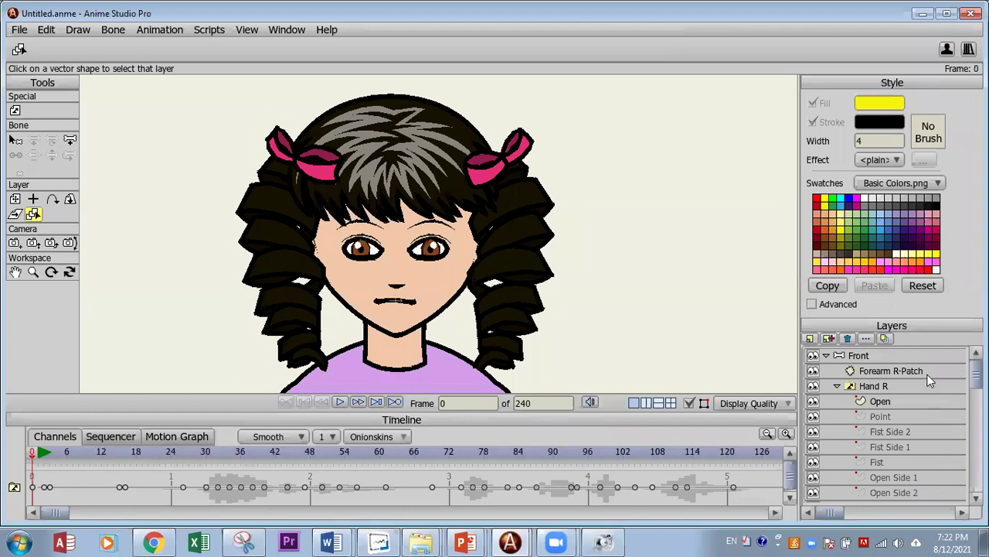
{"action": "left_click", "coordinate": [826, 355]}
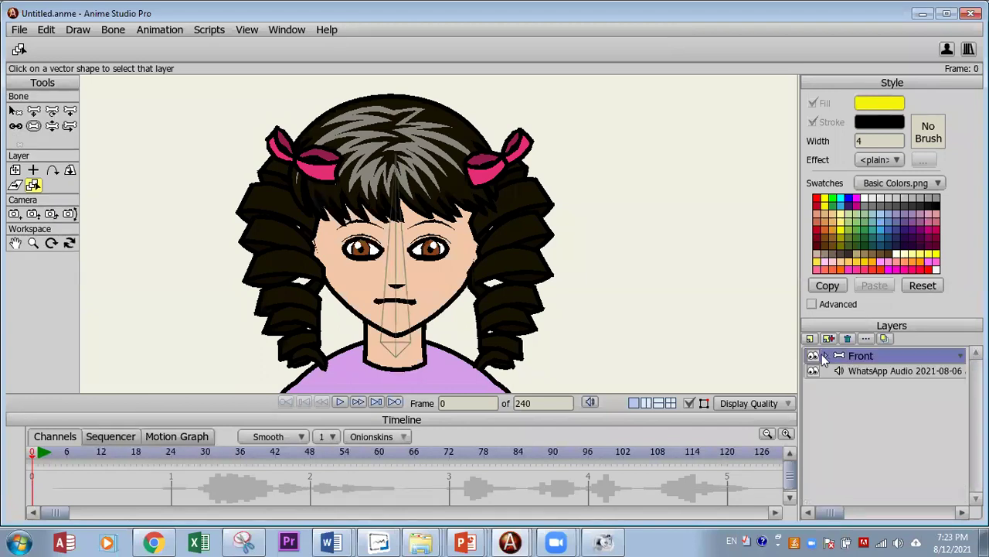
{"action": "scroll", "coordinate": [517, 309], "scroll_direction": "down", "scroll_amount": 2}
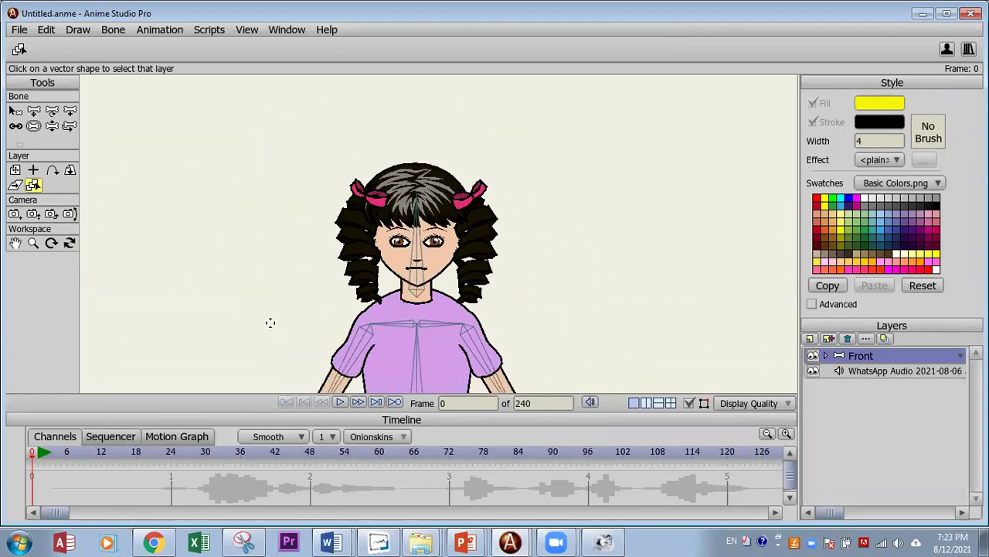
{"action": "scroll", "coordinate": [271, 323], "scroll_direction": "down", "scroll_amount": 3}
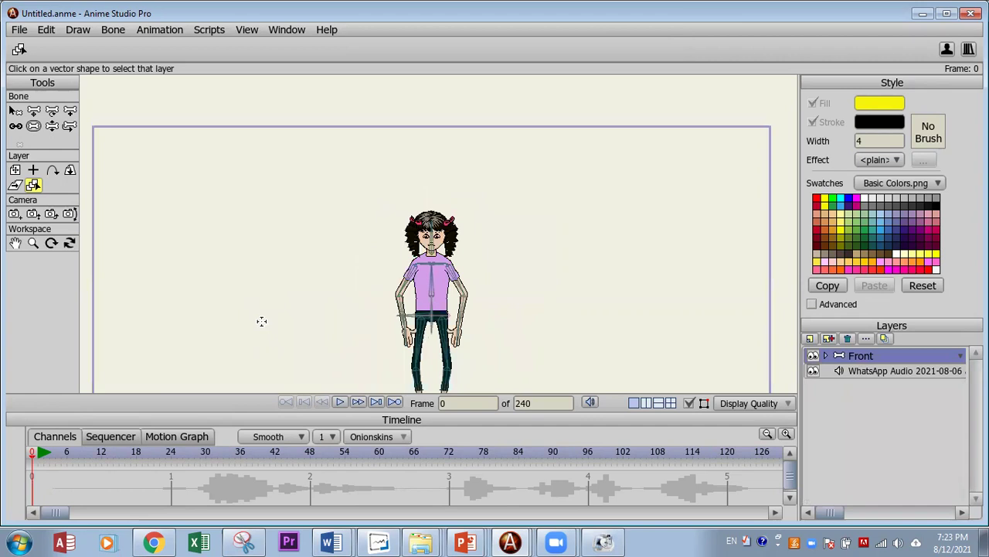
{"action": "scroll", "coordinate": [265, 320], "scroll_direction": "up", "scroll_amount": 3}
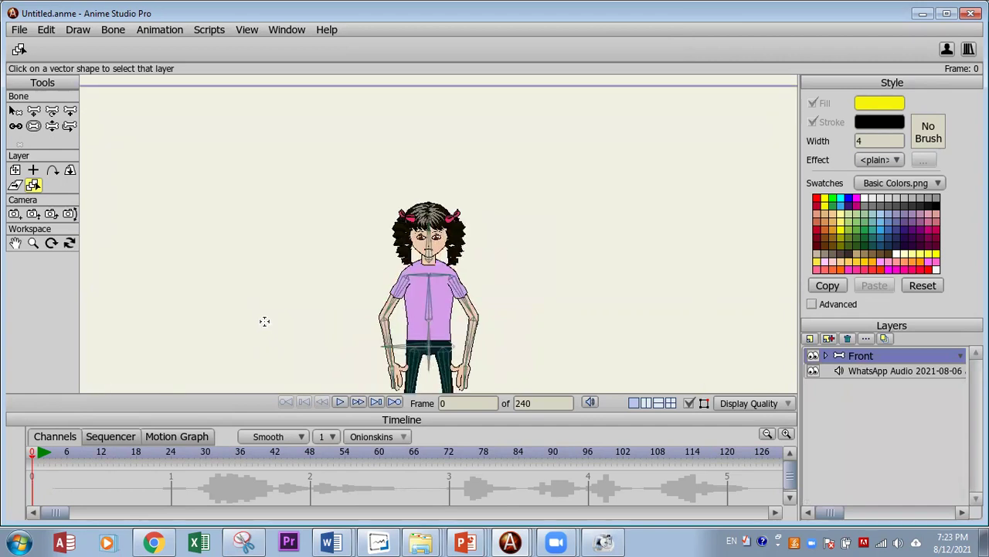
{"action": "left_click_drag", "start_coordinate": [248, 413], "coordinate": [247, 498]}
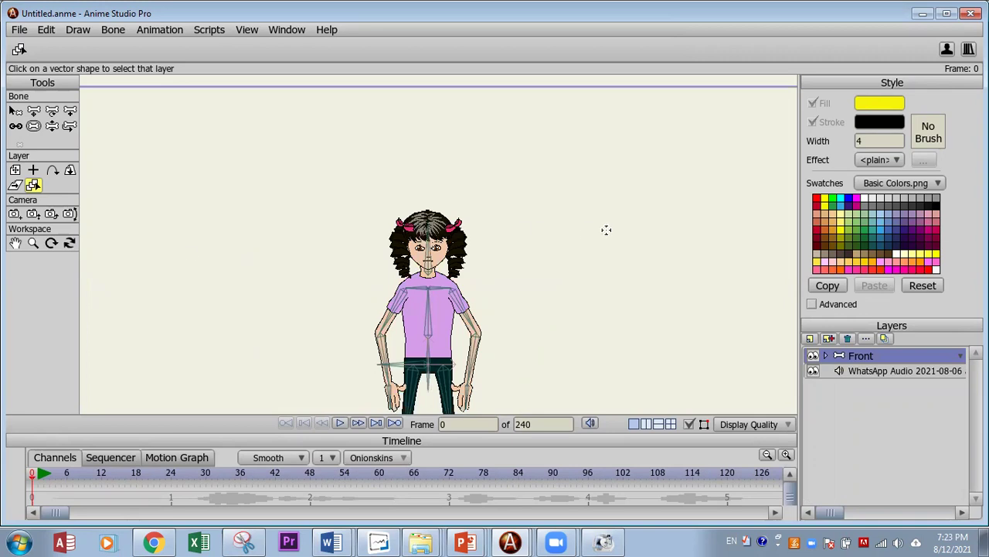
Step: Animate the Front layer's position so the girl moves from beyond the project frame's right side at frame 0 into its left part at frame 111
{"action": "scroll", "coordinate": [606, 229], "scroll_direction": "up", "scroll_amount": 1}
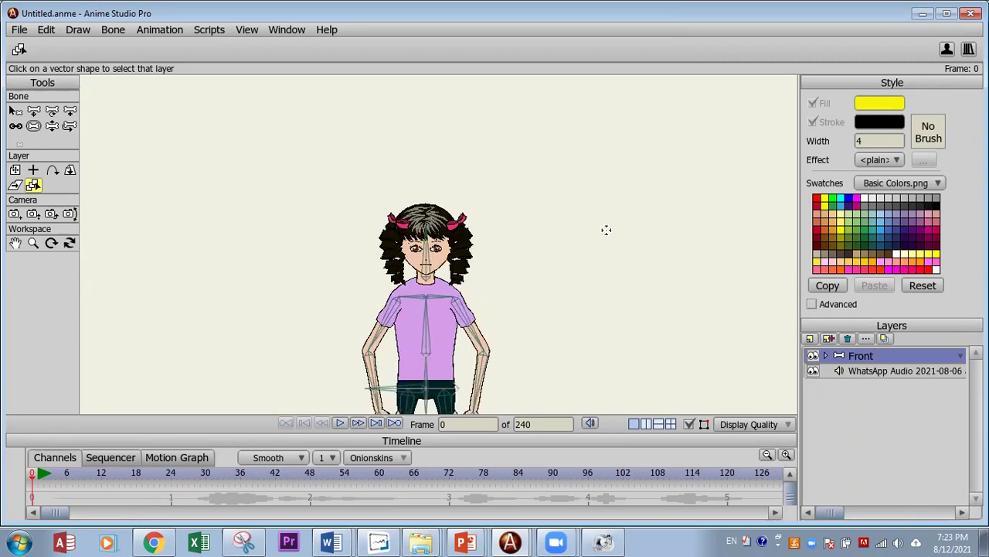
{"action": "scroll", "coordinate": [554, 317], "scroll_direction": "down", "scroll_amount": 1}
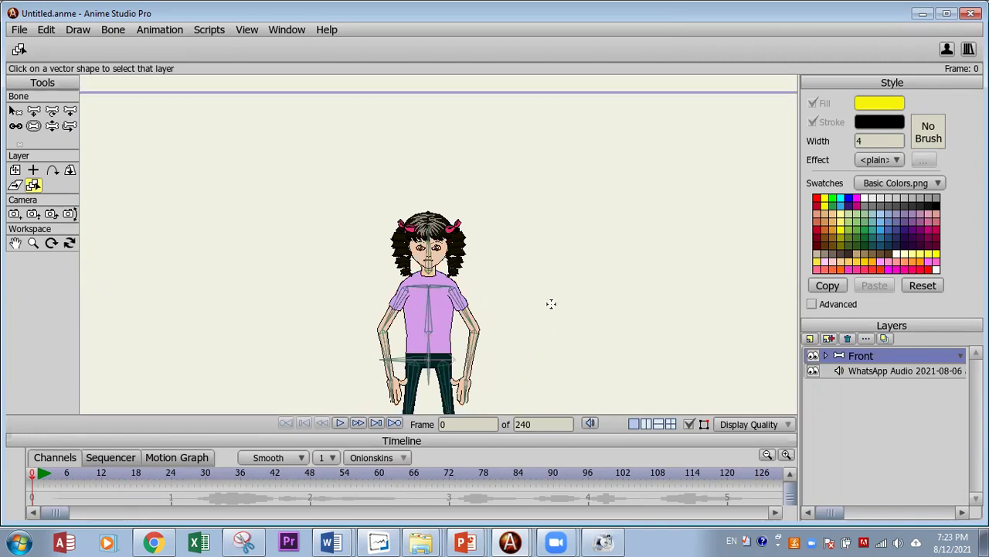
{"action": "scroll", "coordinate": [241, 222], "scroll_direction": "up", "scroll_amount": 1}
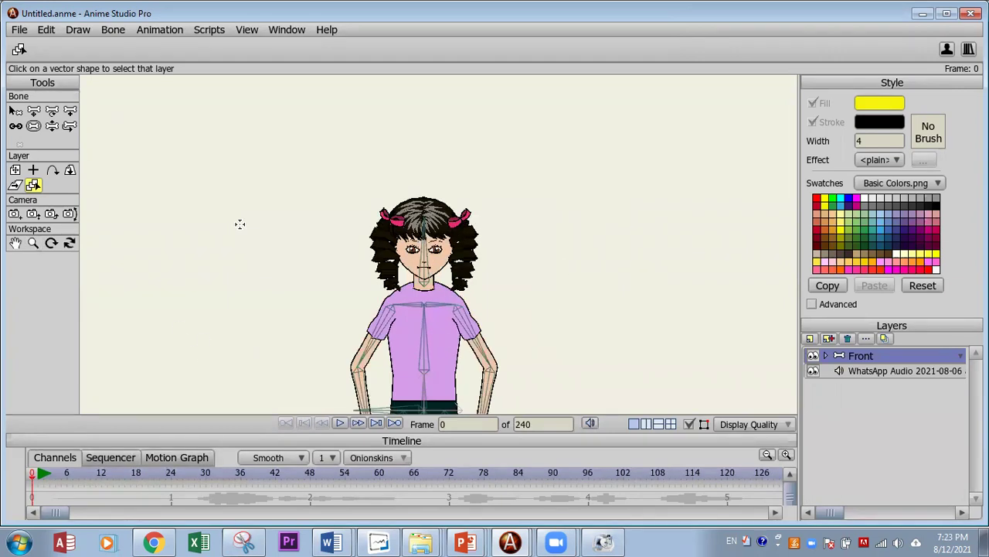
{"action": "scroll", "coordinate": [239, 224], "scroll_direction": "down", "scroll_amount": 2}
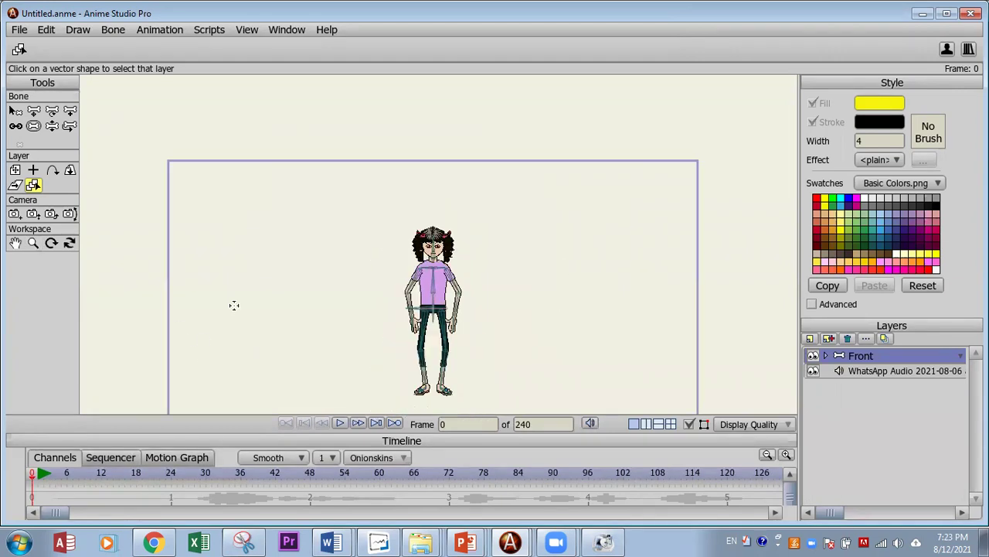
{"action": "left_click", "coordinate": [14, 170]}
{"action": "left_click_drag", "start_coordinate": [448, 303], "coordinate": [315, 283]}
{"action": "left_click", "coordinate": [676, 473]}
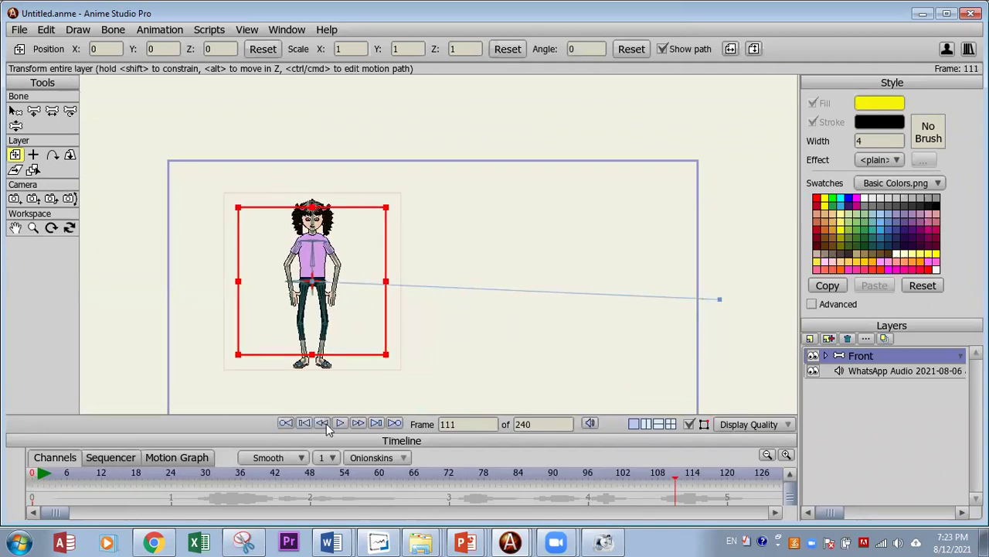
Step: Play the animation from the start to check the girl's movement into the frame, and rewind to frame 0
{"action": "left_click", "coordinate": [304, 424]}
{"action": "left_click", "coordinate": [340, 424]}
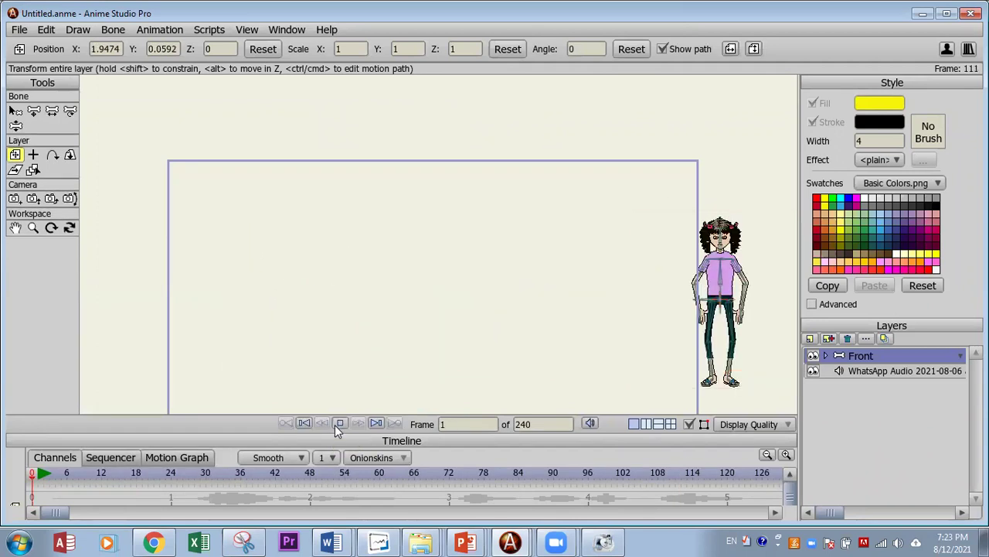
{"action": "left_click", "coordinate": [304, 423]}
{"action": "left_click", "coordinate": [303, 424]}
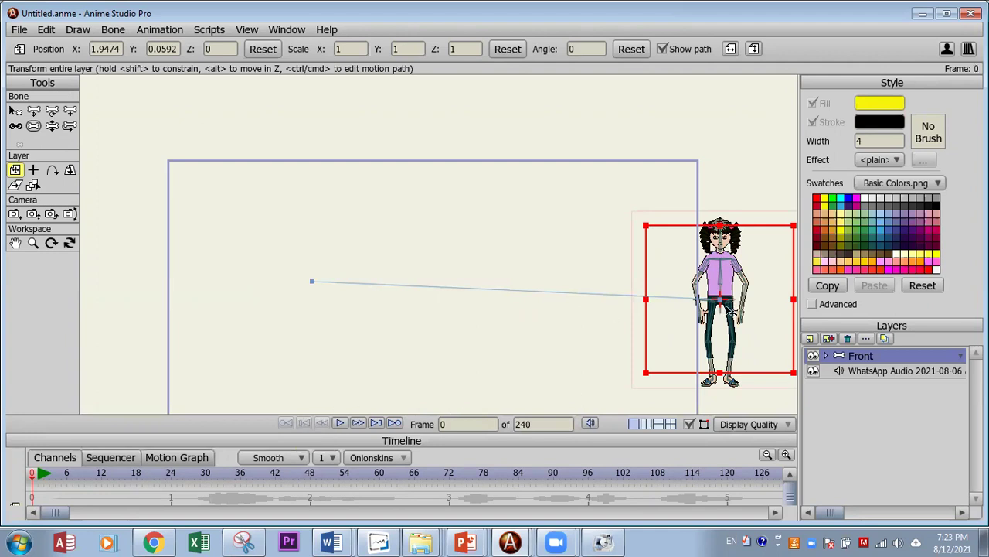
Step: Try moving the girl inside the project frame and tilting her slightly at frame 0, and undo all the Front layer's position and rotation changes
{"action": "left_click_drag", "start_coordinate": [729, 304], "coordinate": [417, 269]}
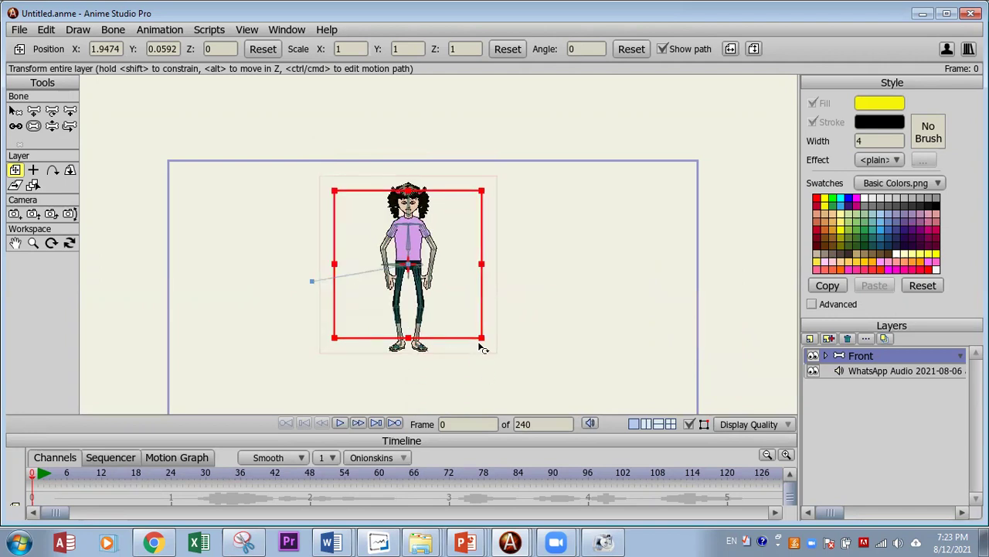
{"action": "mouse_move", "coordinate": [501, 360]}
{"action": "left_mouse_down"}
{"action": "mouse_move", "coordinate": [510, 353]}
{"action": "mouse_move", "coordinate": [491, 348]}
{"action": "left_mouse_up"}
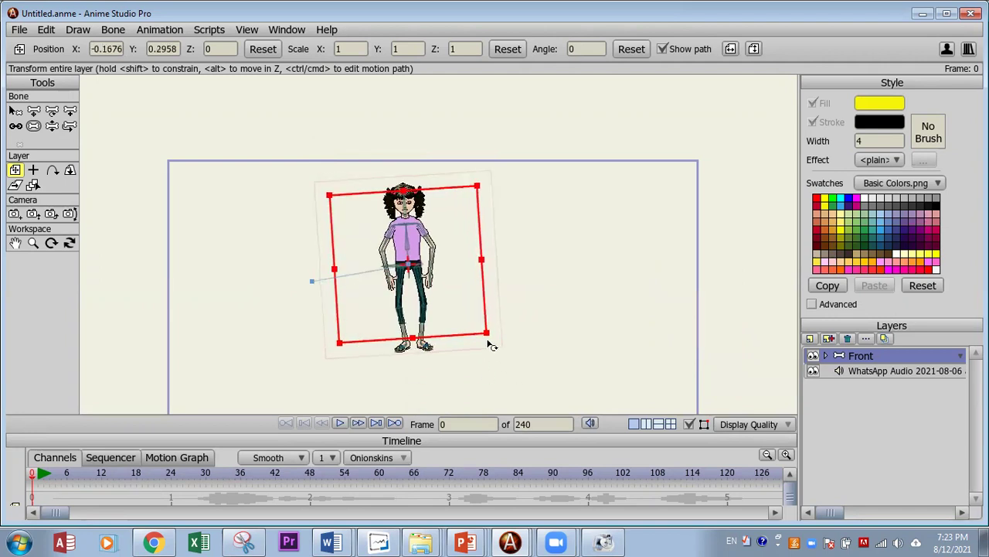
{"action": "key", "text": "ctrl+z"}
{"action": "key", "text": "ctrl+z"}
{"action": "key", "text": "ctrl+z"}
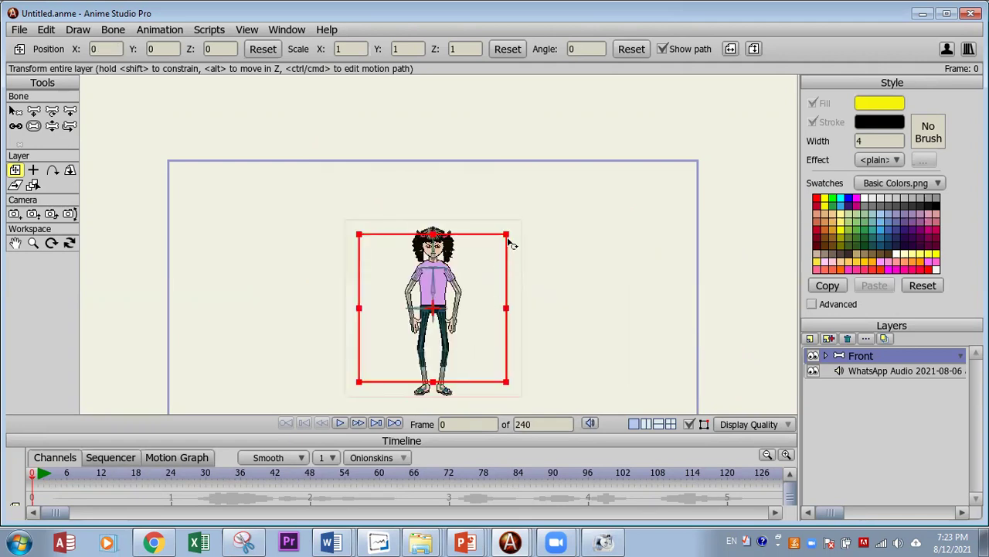
Step: Animate the Front layer growing from a scale of about 0.66 at frame 0 to a larger size at frame 118, and play it back
{"action": "left_click_drag", "start_coordinate": [508, 231], "coordinate": [572, 208]}
{"action": "left_click", "coordinate": [716, 479]}
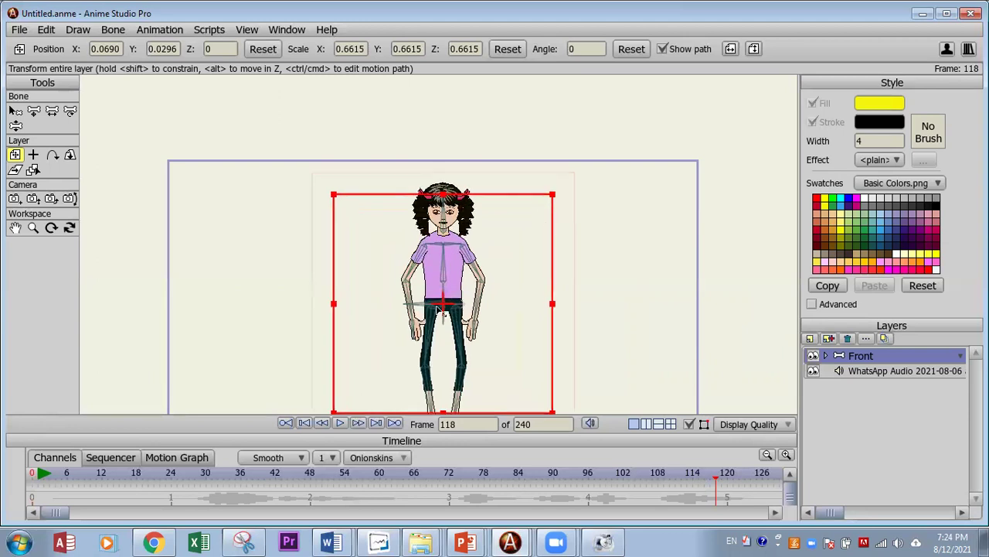
{"action": "left_click", "coordinate": [304, 424]}
{"action": "left_click", "coordinate": [340, 423]}
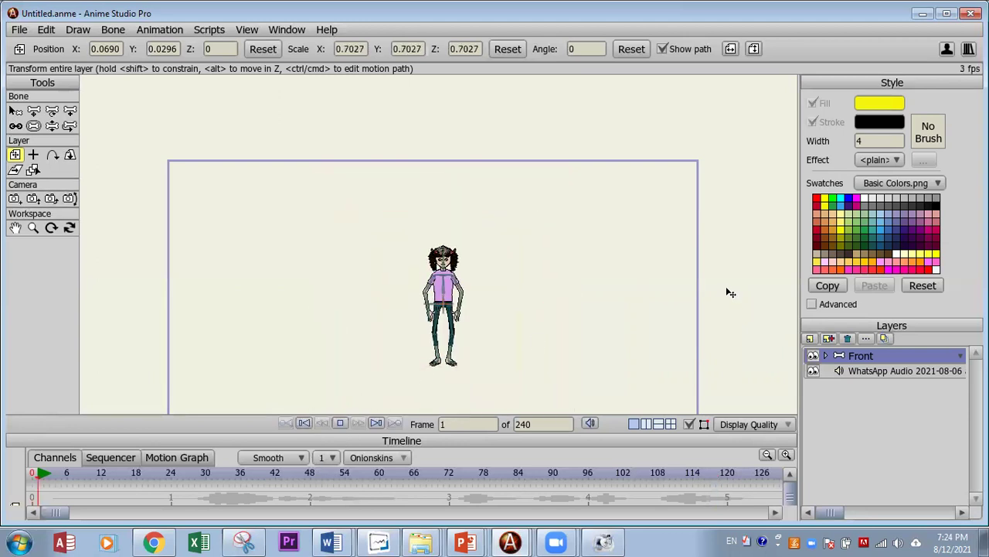
{"action": "left_click", "coordinate": [339, 423]}
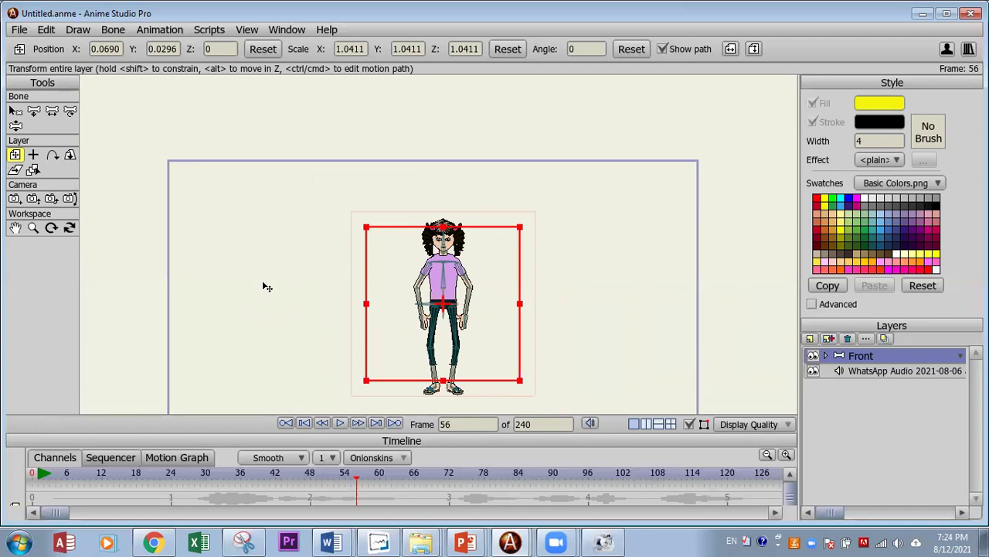
Step: Set up an animation export of frames 1 to 240 as an AVI Movie and accept the render options
{"action": "left_click", "coordinate": [19, 31]}
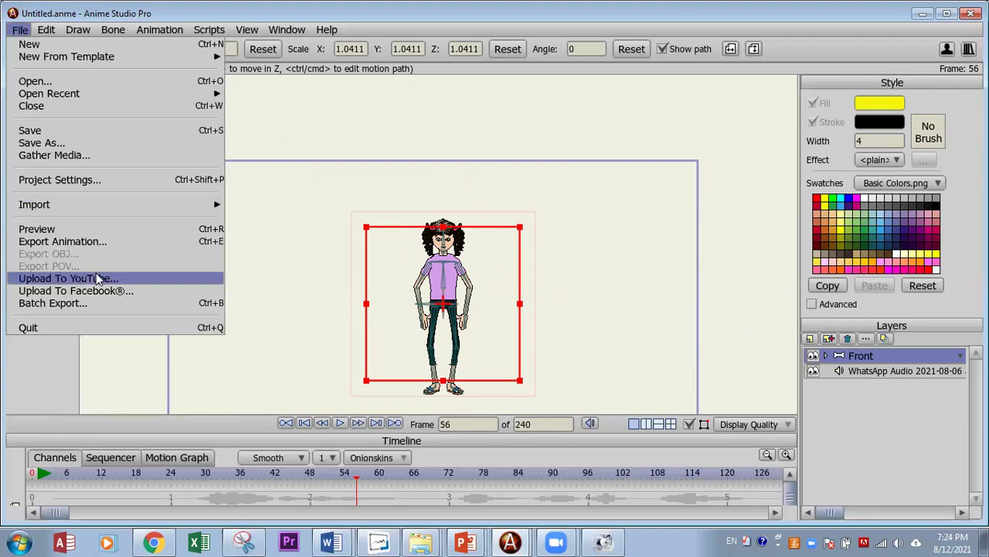
{"action": "left_click", "coordinate": [70, 242]}
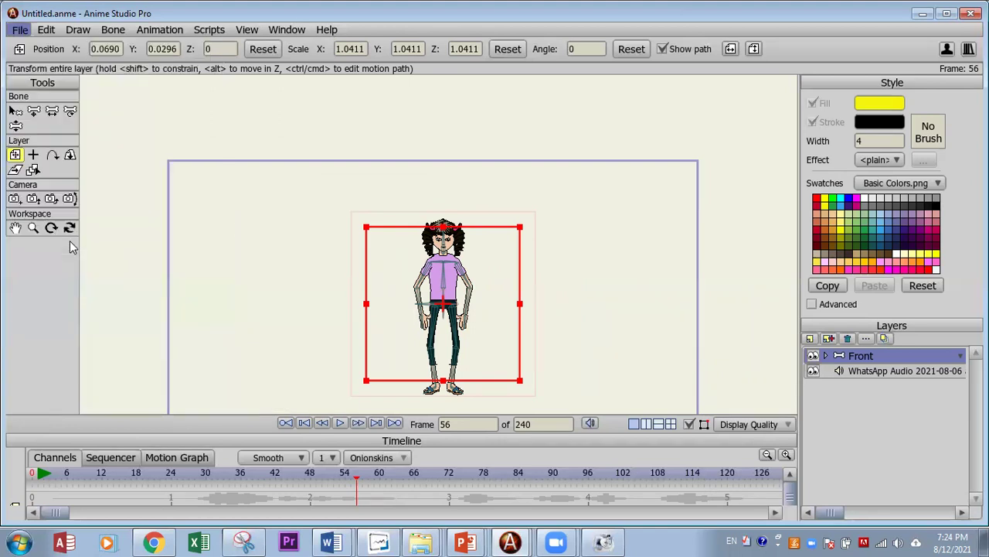
{"action": "left_click_drag", "start_coordinate": [631, 154], "coordinate": [603, 111]}
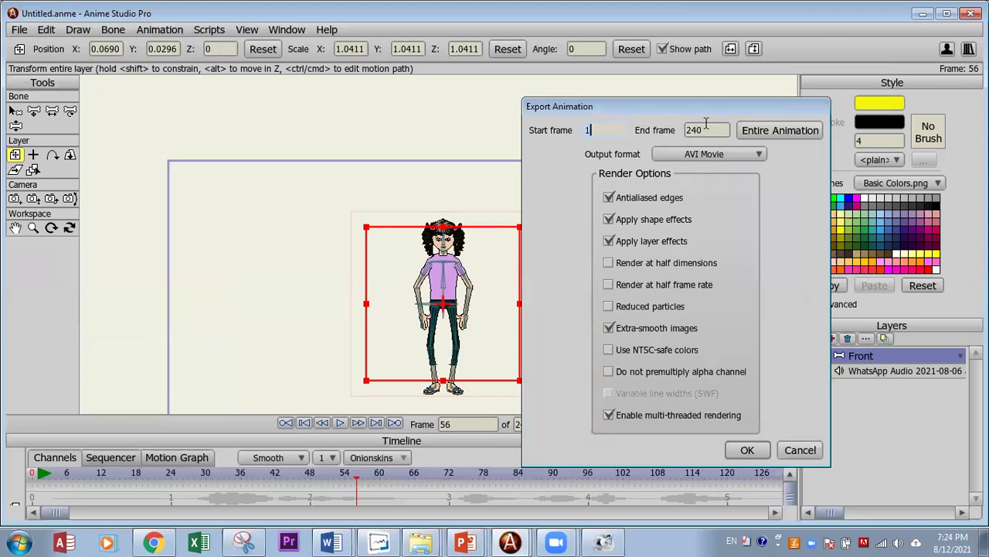
{"action": "left_click", "coordinate": [746, 456]}
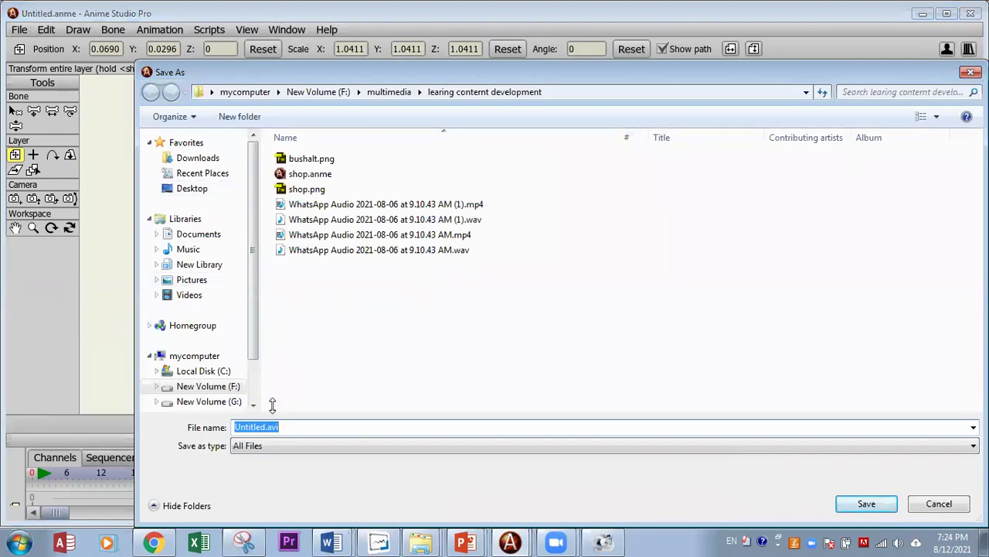
Step: Name the exported video girl in the learing conternt development folder and start rendering with Full Frames (Uncompressed) compression
{"action": "double_click", "coordinate": [297, 429]}
{"action": "type", "text": "girl"}
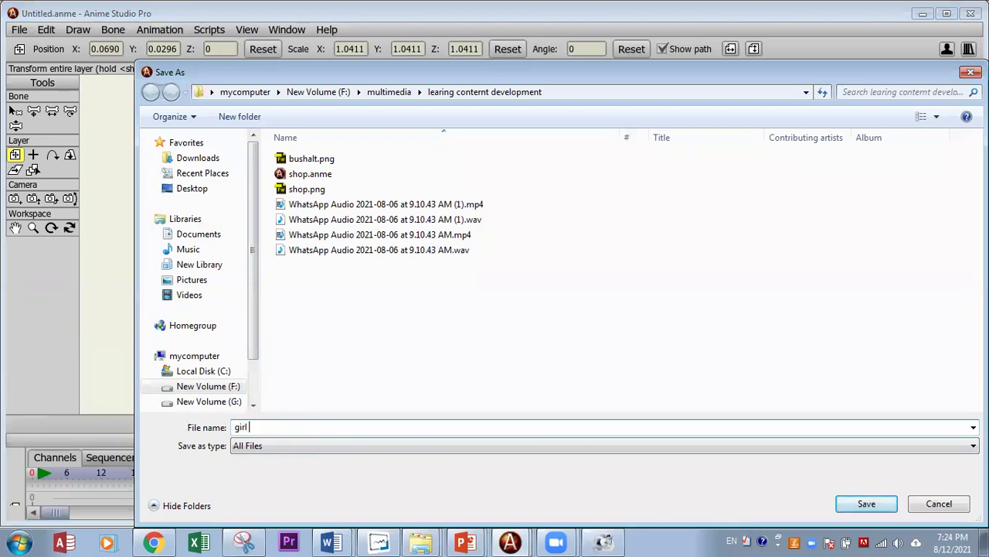
{"action": "key", "text": "Return"}
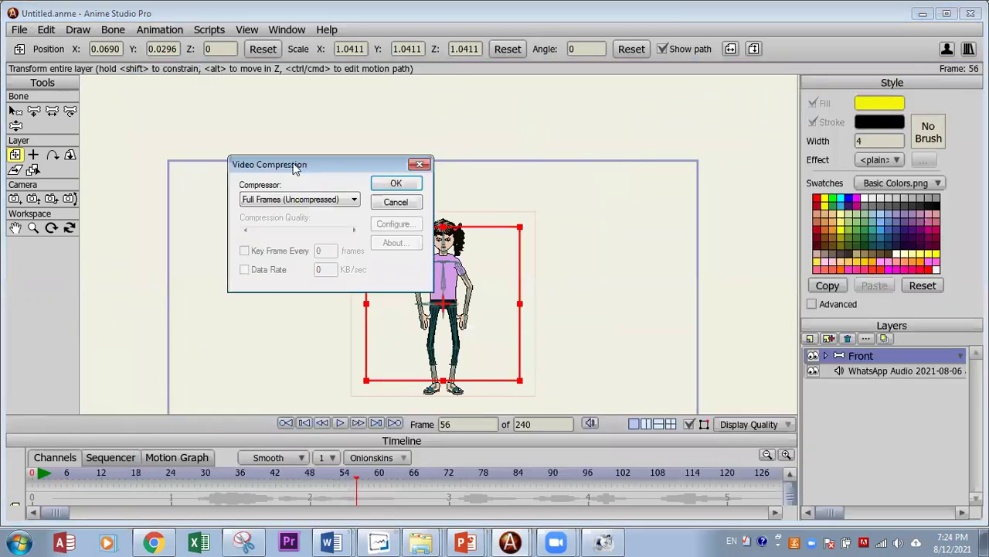
{"action": "left_click_drag", "start_coordinate": [317, 172], "coordinate": [304, 130]}
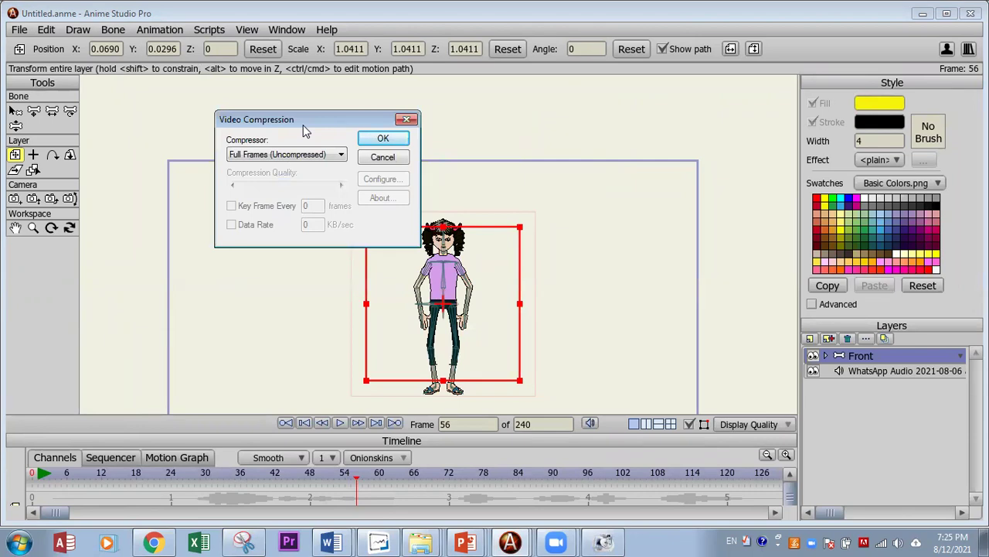
{"action": "left_click", "coordinate": [384, 138]}
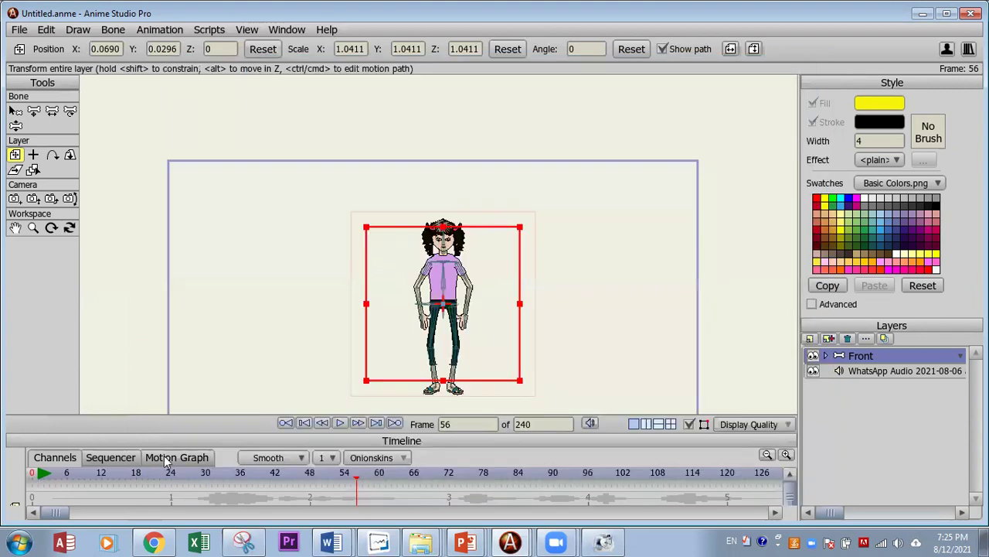
Step: Enlarge the timeline to show the full audio waveform and keyframes, and move the playhead to frame 73
{"action": "left_click", "coordinate": [170, 476]}
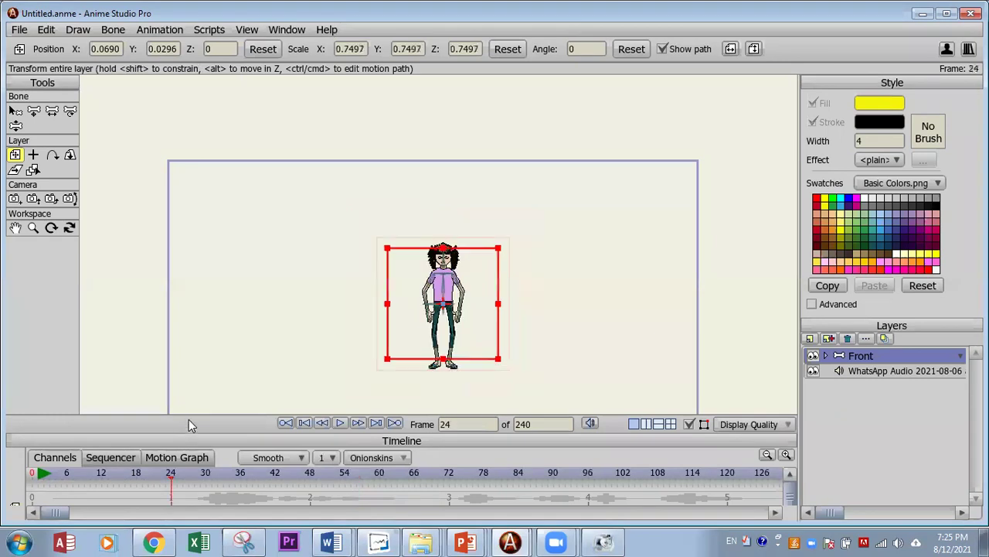
{"action": "left_click_drag", "start_coordinate": [224, 285], "coordinate": [224, 266]}
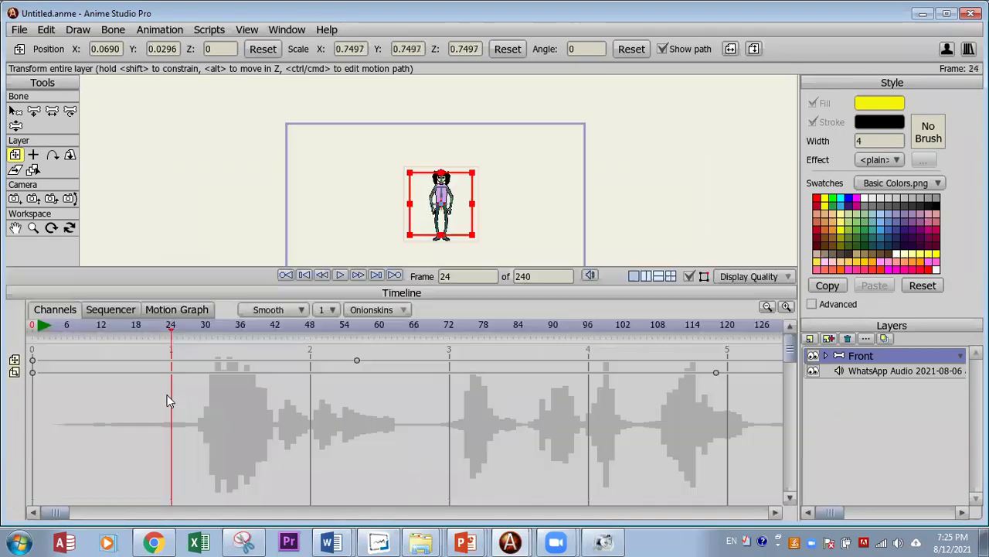
{"action": "left_click", "coordinate": [307, 328]}
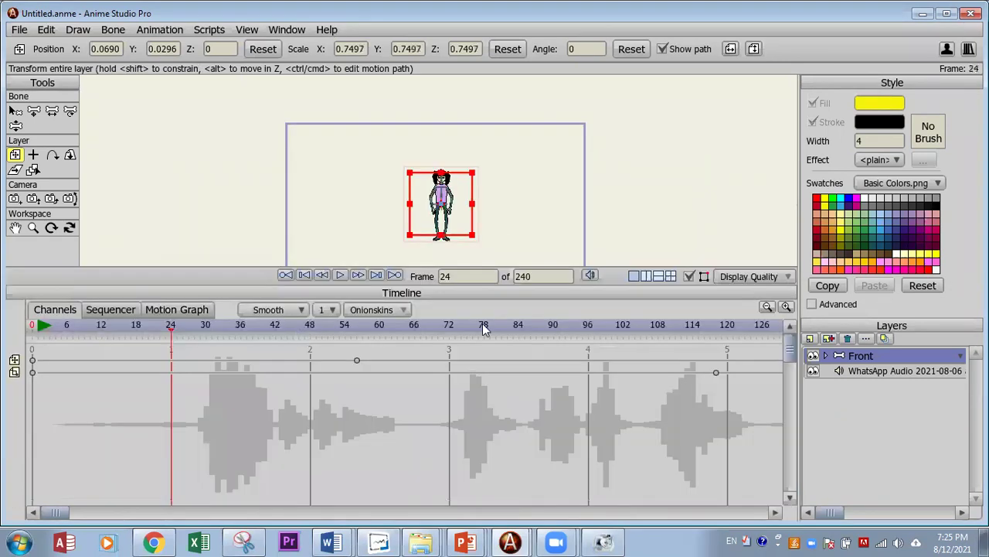
Step: Bring up the Exporting girl.avi window to check the render, and quit the rendering before it finishes
{"action": "left_click", "coordinate": [510, 543]}
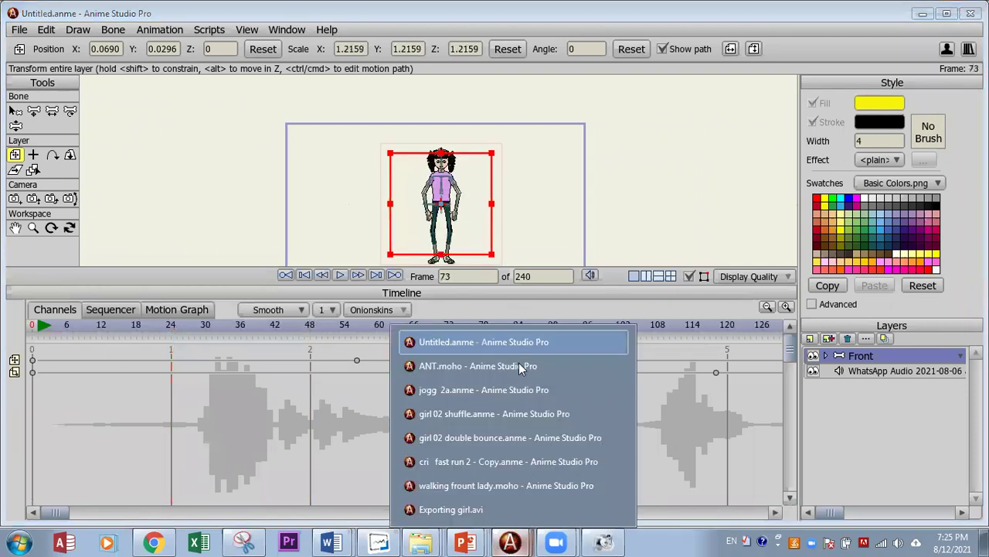
{"action": "left_click", "coordinate": [436, 370]}
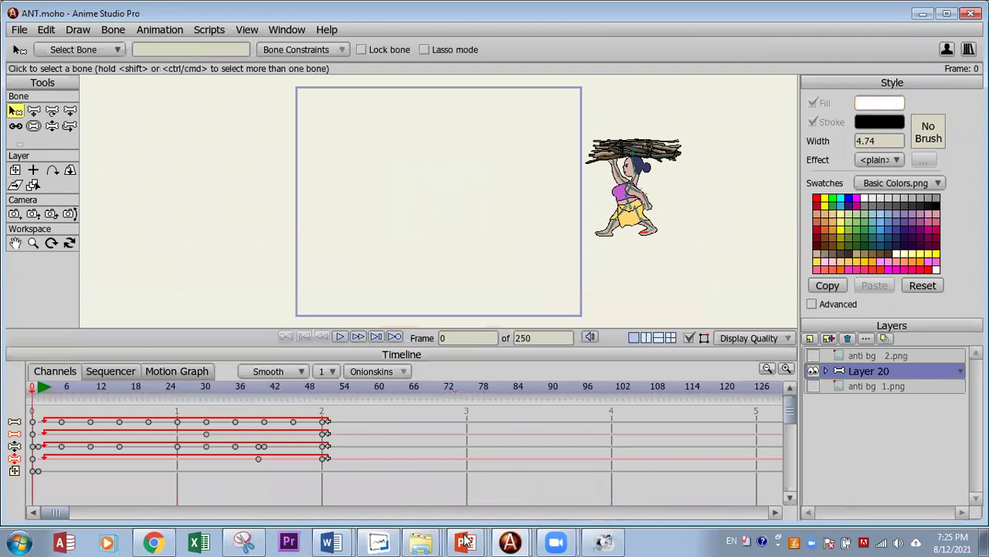
{"action": "left_click", "coordinate": [510, 542]}
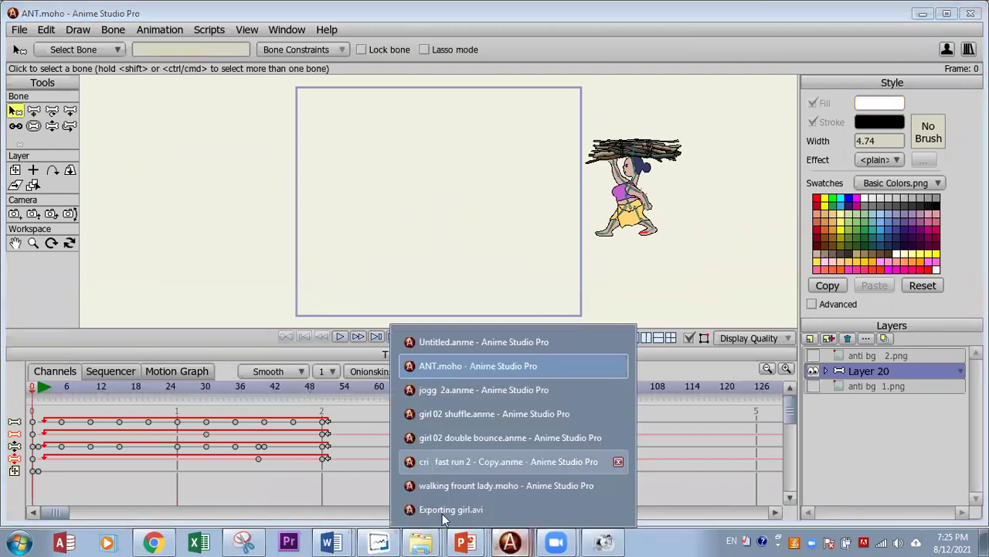
{"action": "left_click", "coordinate": [451, 509]}
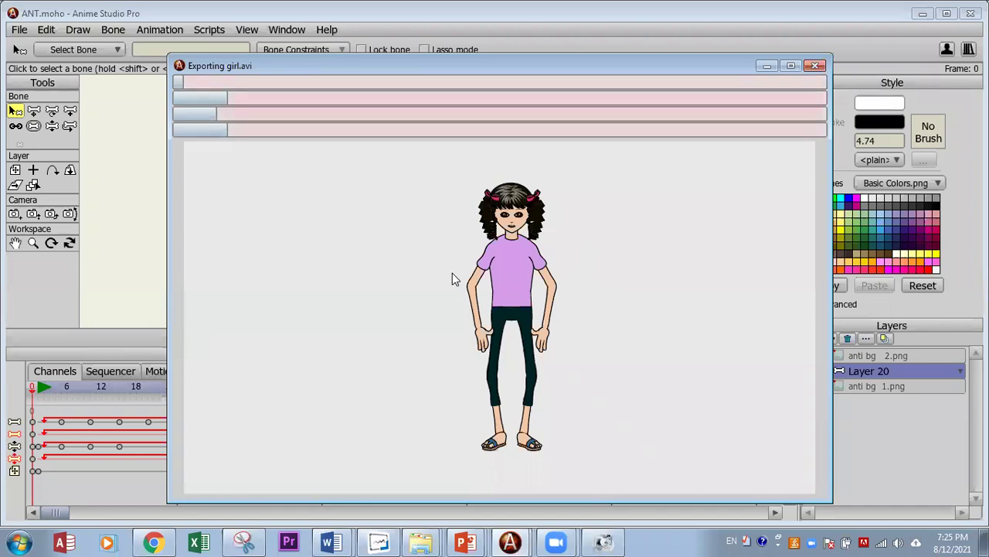
{"action": "left_click", "coordinate": [817, 65]}
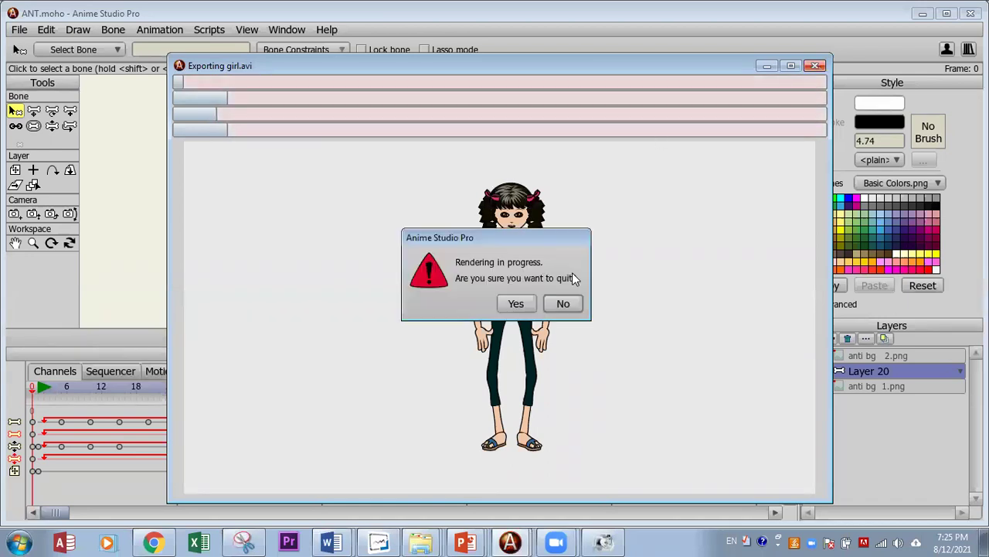
{"action": "left_click", "coordinate": [519, 305]}
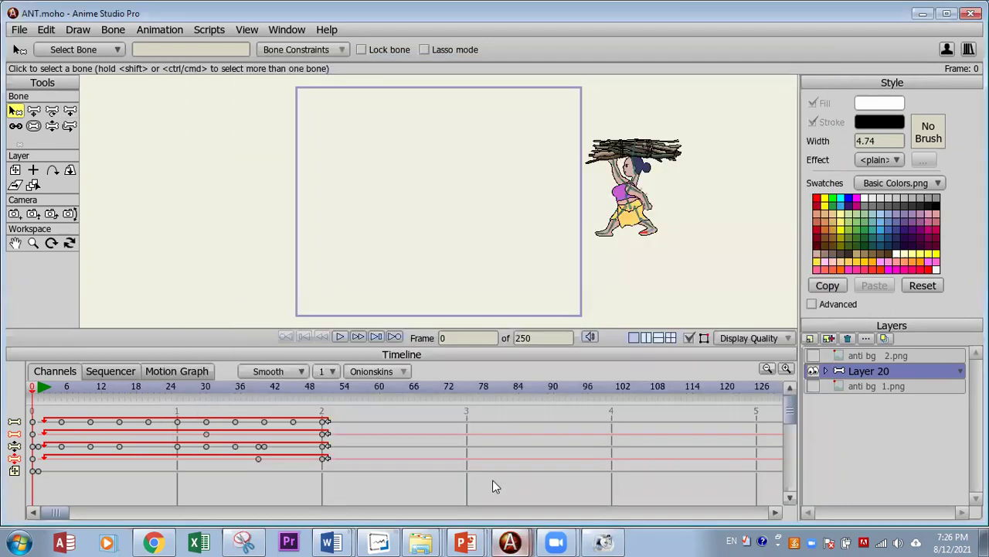
Step: Play the exported girl video in the media player, moving the player window so that its whole picture and controls fit on screen
{"action": "mouse_move", "coordinate": [506, 541]}
{"action": "left_click", "coordinate": [462, 368]}
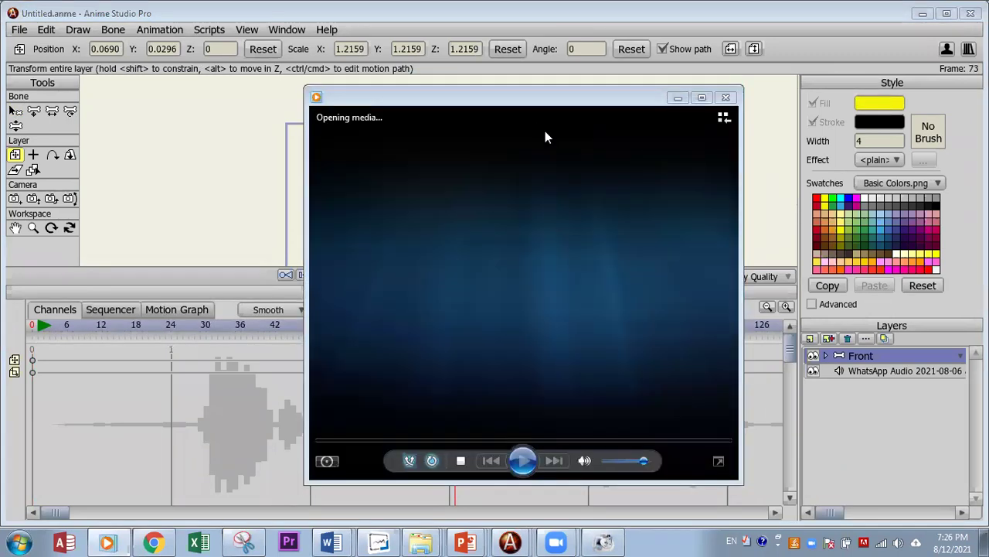
{"action": "left_click", "coordinate": [522, 462]}
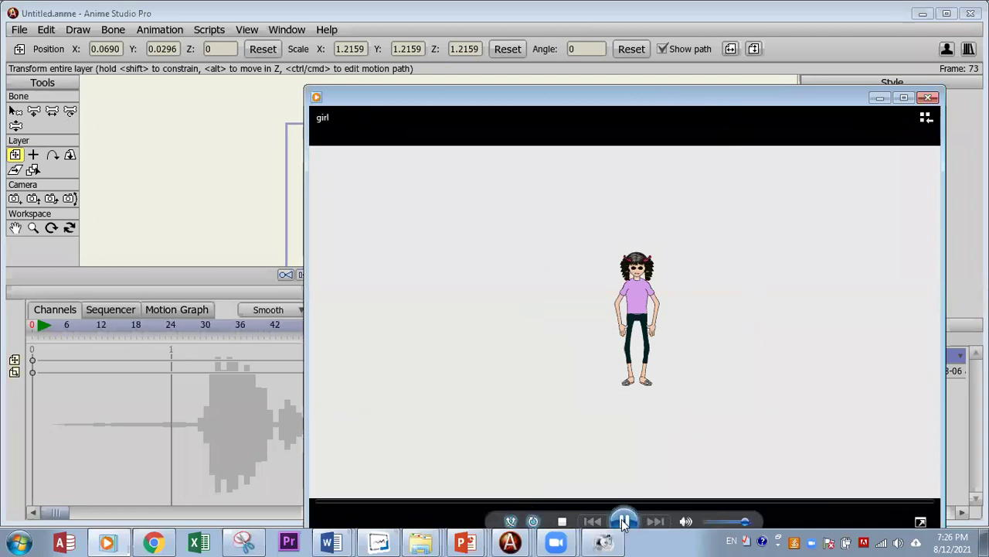
{"action": "left_click", "coordinate": [624, 523]}
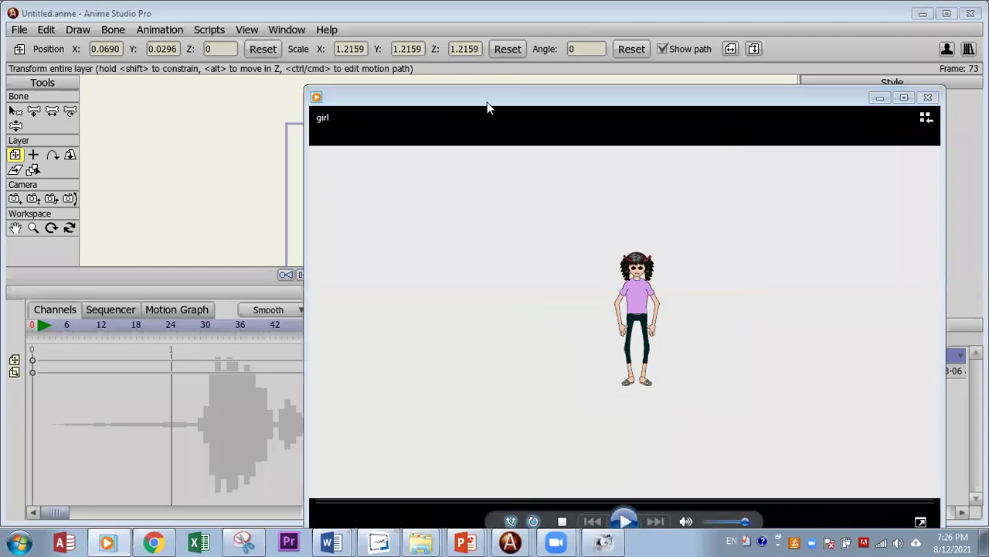
{"action": "left_click_drag", "start_coordinate": [461, 94], "coordinate": [360, 47]}
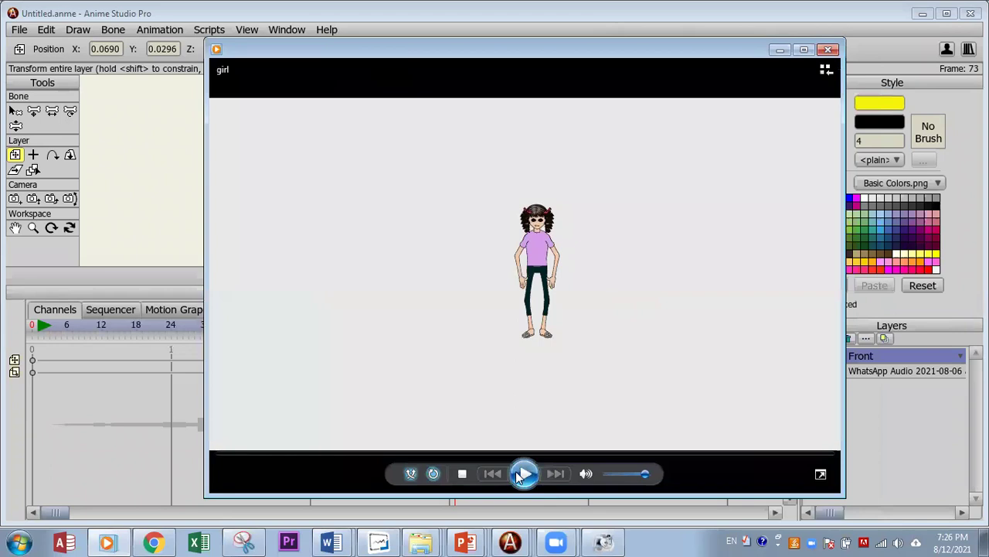
{"action": "left_click", "coordinate": [524, 473]}
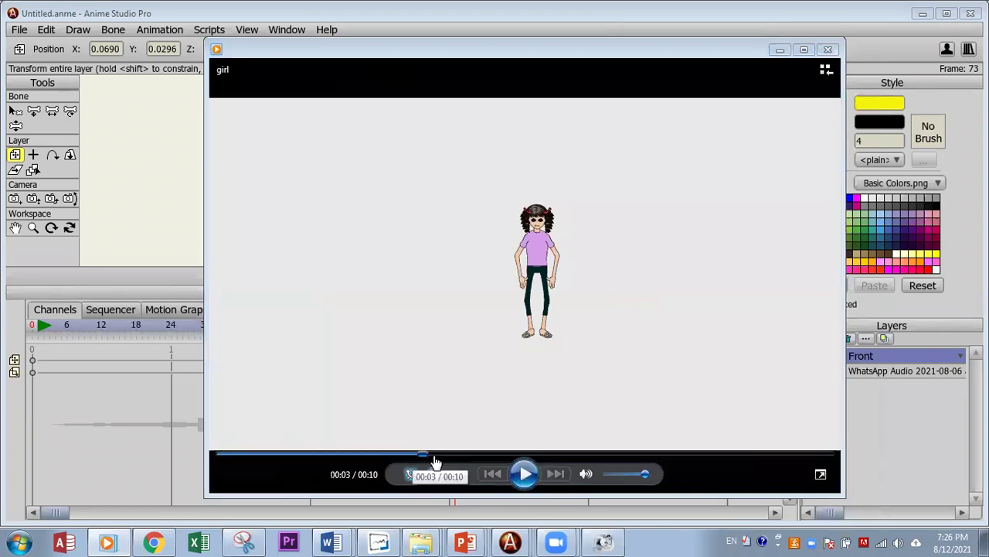
Step: Replay the exported girl video in a smaller player window beside the timeline, pause it, and close the player
{"action": "left_click", "coordinate": [524, 474]}
{"action": "left_click", "coordinate": [525, 474]}
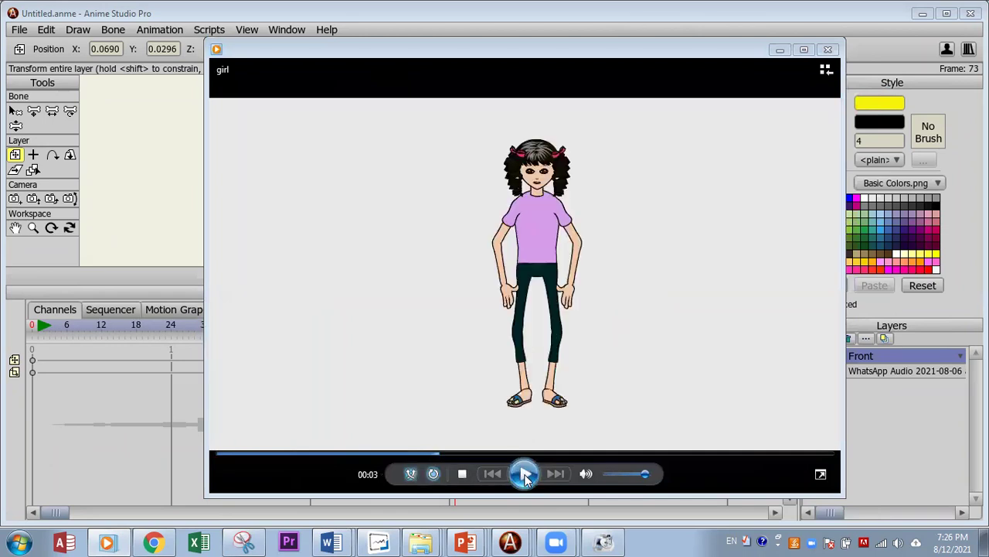
{"action": "left_click", "coordinate": [525, 475]}
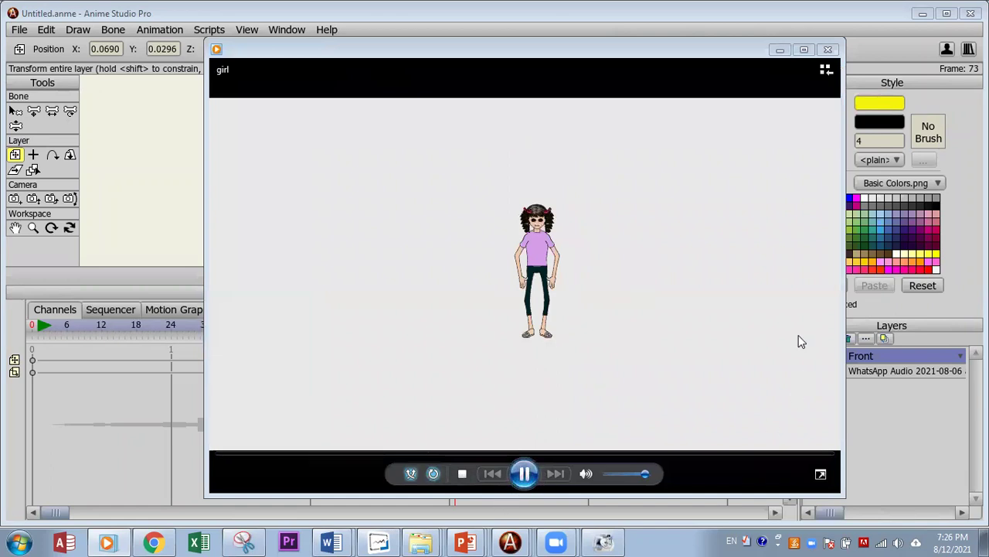
{"action": "left_click_drag", "start_coordinate": [358, 51], "coordinate": [296, 51]}
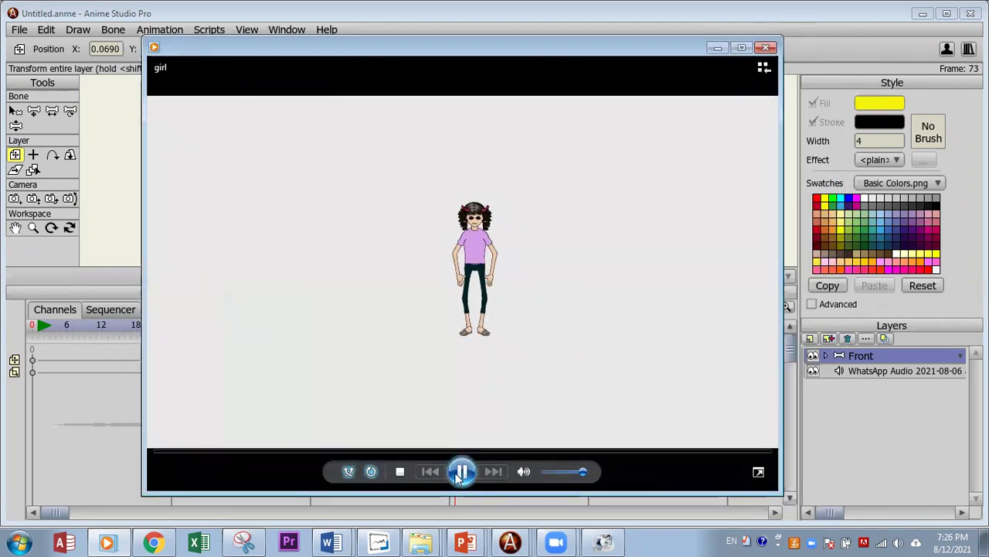
{"action": "left_click_drag", "start_coordinate": [778, 490], "coordinate": [446, 411]}
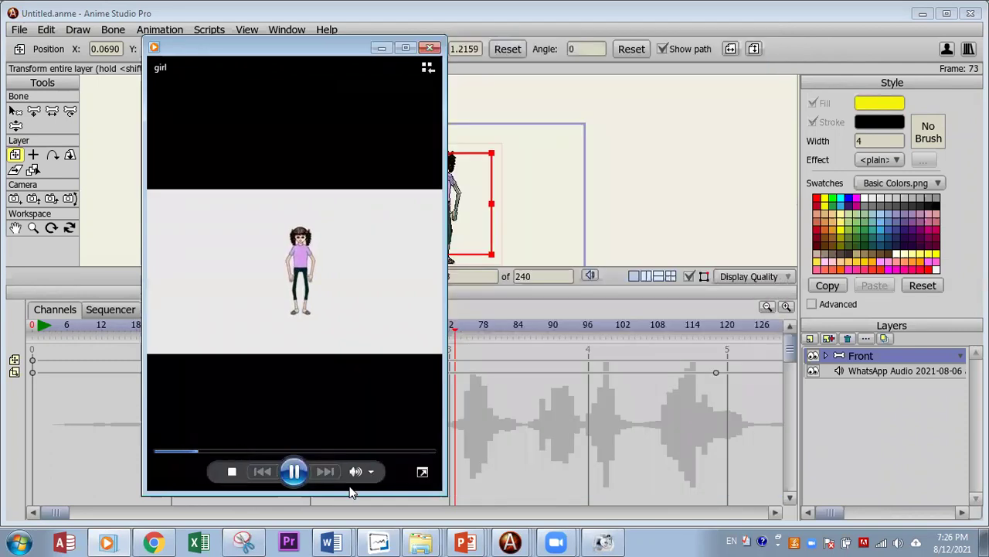
{"action": "left_click", "coordinate": [294, 473]}
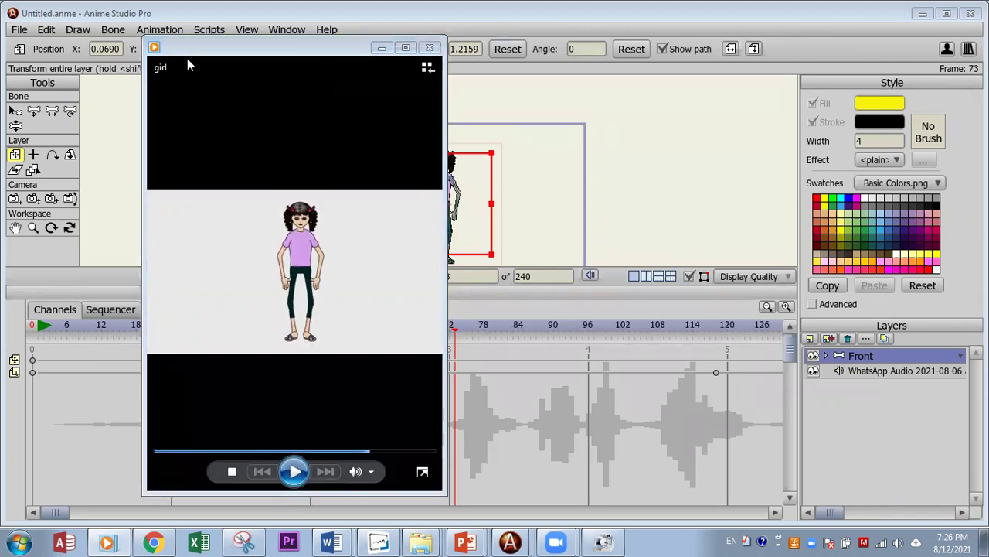
{"action": "left_click_drag", "start_coordinate": [187, 58], "coordinate": [155, 111]}
{"action": "left_click", "coordinate": [398, 100]}
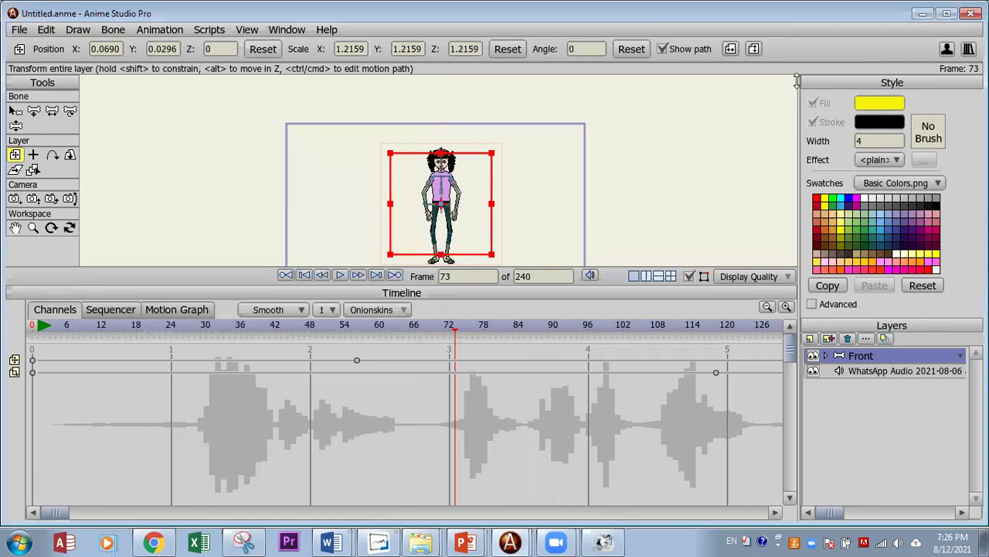
{"action": "left_click", "coordinate": [19, 30]}
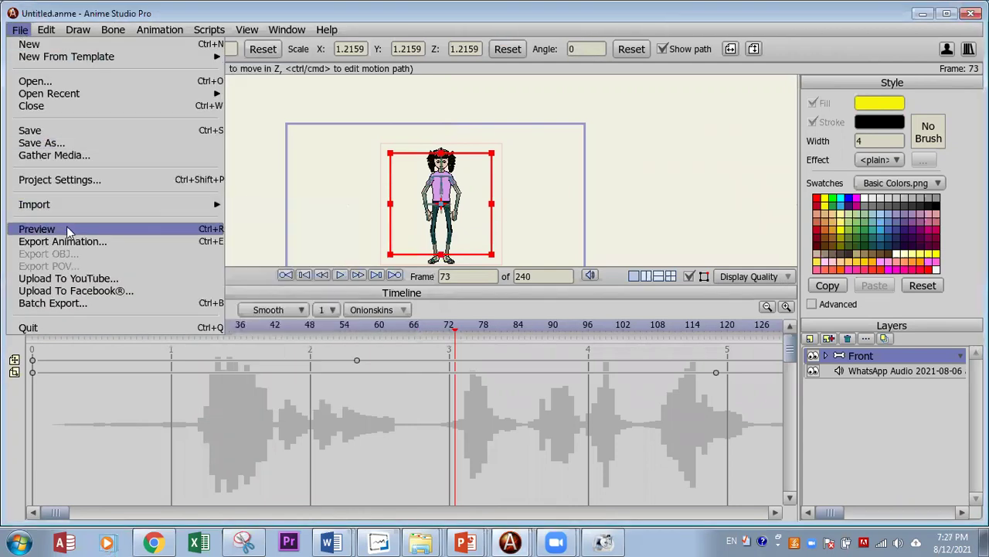
{"action": "left_click", "coordinate": [83, 245]}
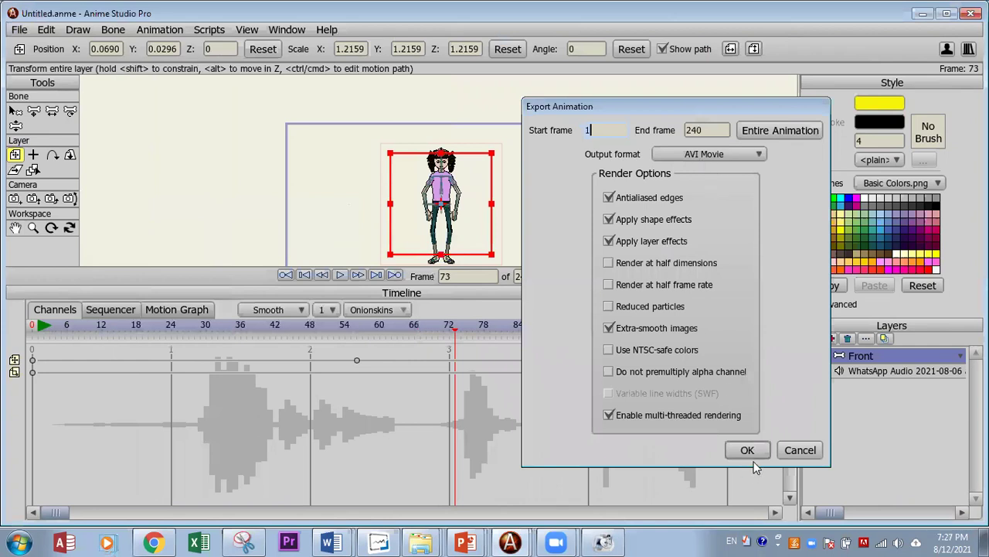
{"action": "left_click", "coordinate": [750, 452]}
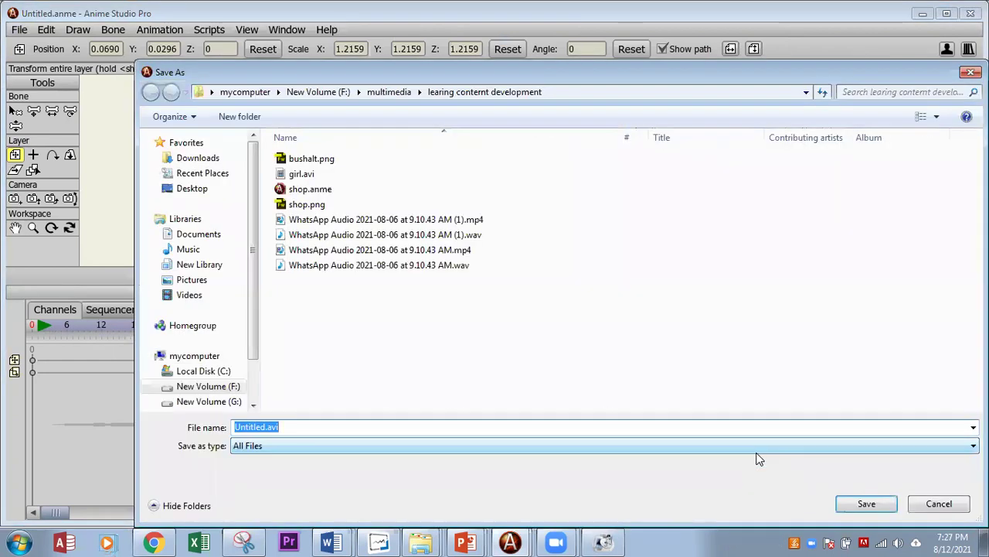
{"action": "left_click", "coordinate": [939, 504]}
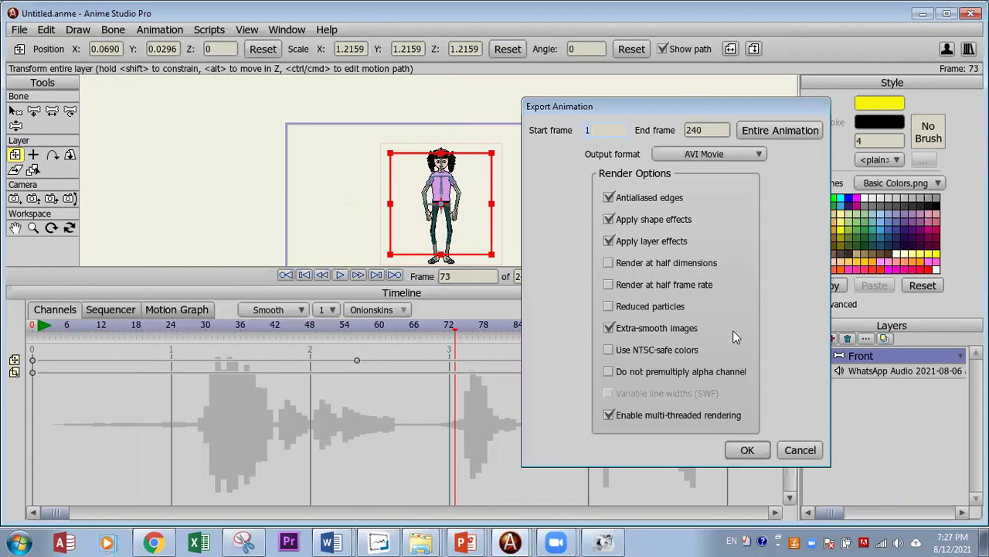
{"action": "left_click", "coordinate": [801, 450]}
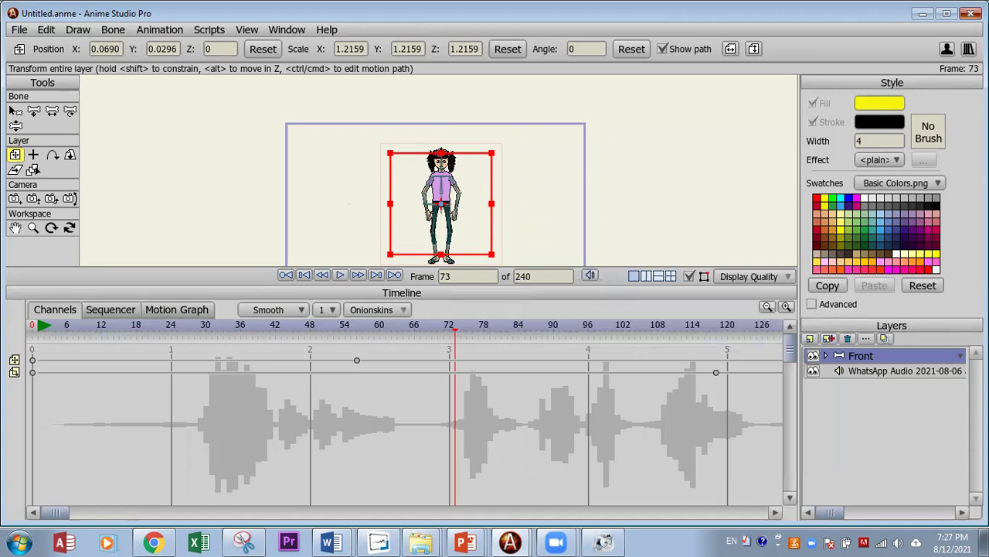
Step: Close the untitled lip-sync project without saving its changes
{"action": "left_click", "coordinate": [970, 14]}
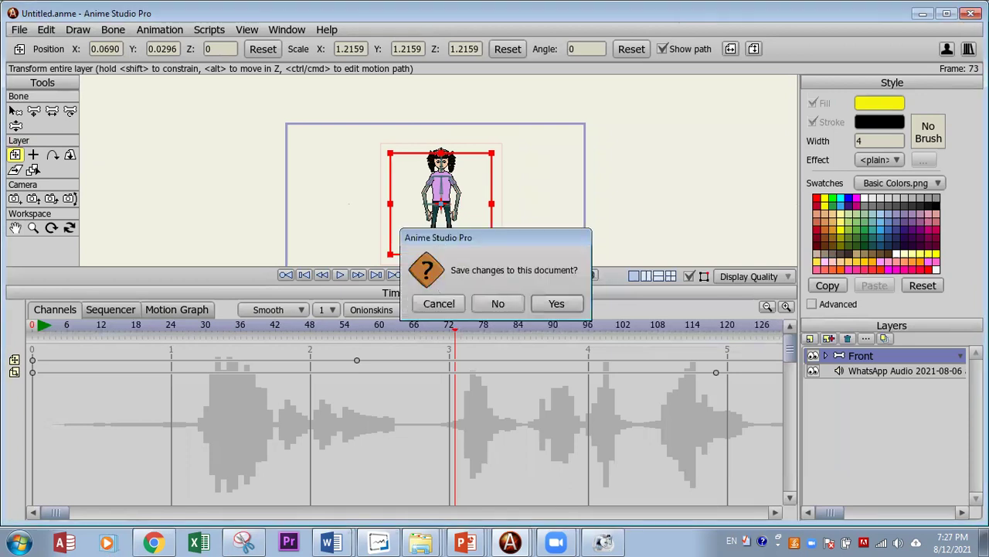
{"action": "left_click", "coordinate": [499, 304]}
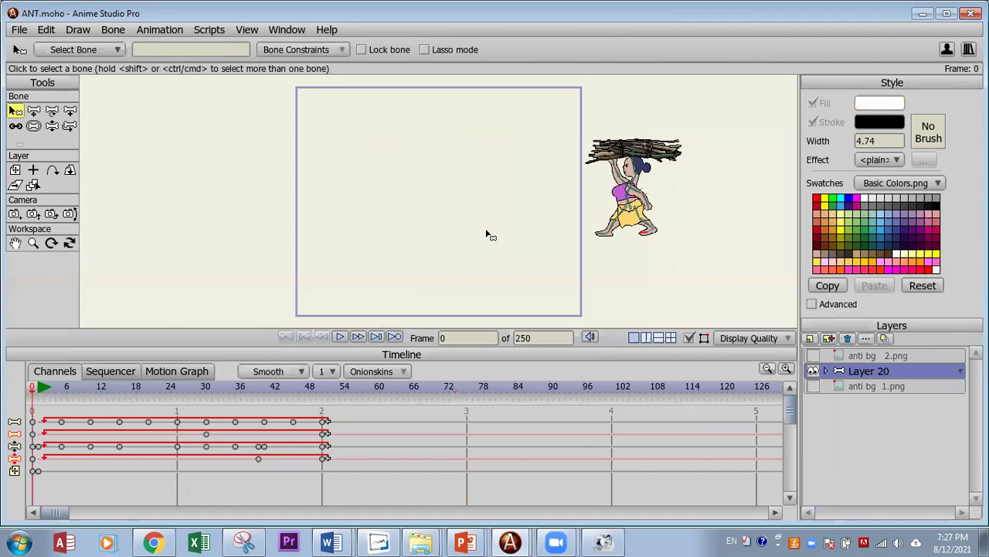
Step: Play the ANT.moho animation of the woman carrying sticks, rewind it to the start, and close the project
{"action": "left_click", "coordinate": [339, 337]}
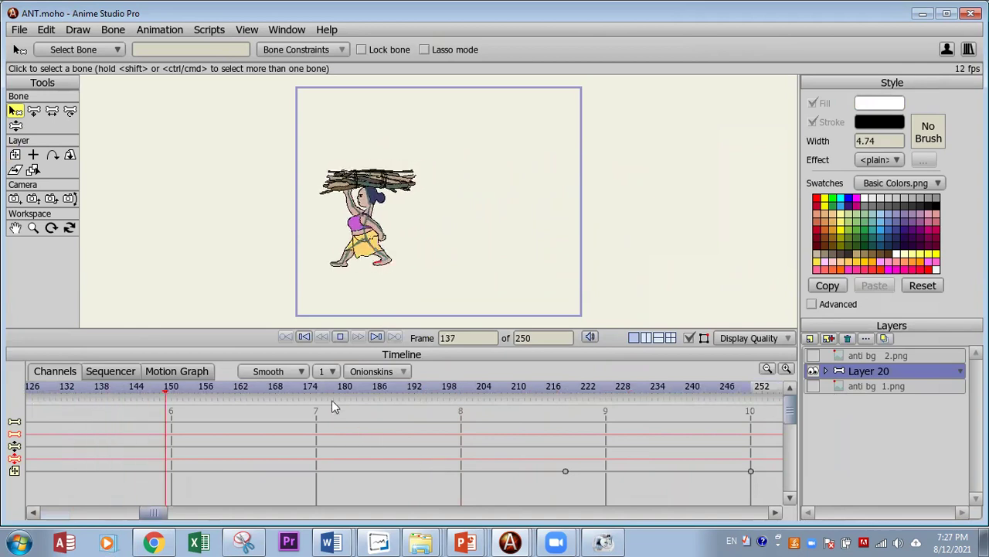
{"action": "left_click", "coordinate": [304, 338]}
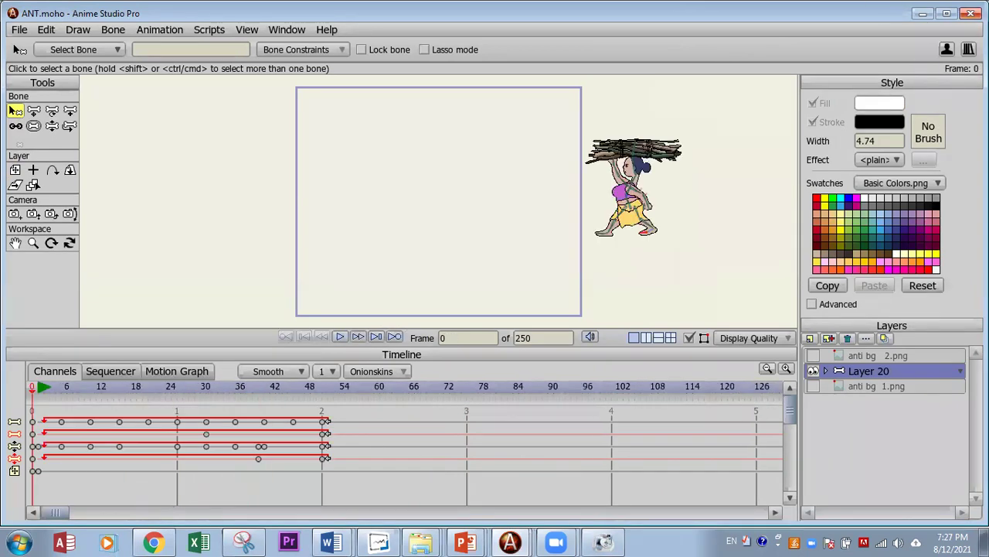
{"action": "left_click", "coordinate": [971, 13]}
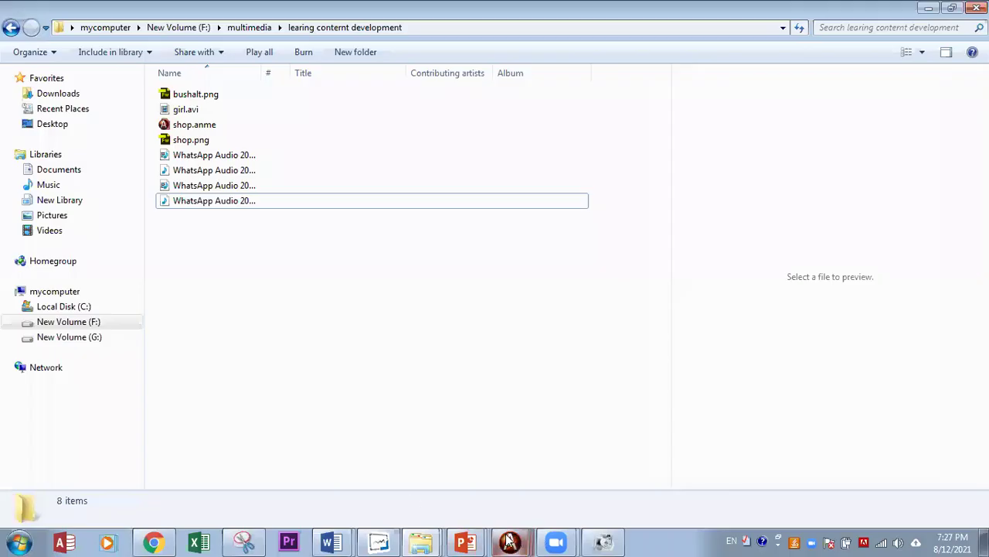
Step: Switch to the jogg 2a.anme project, play its running boy animation, and close the project
{"action": "mouse_move", "coordinate": [509, 541]}
{"action": "left_click", "coordinate": [466, 410]}
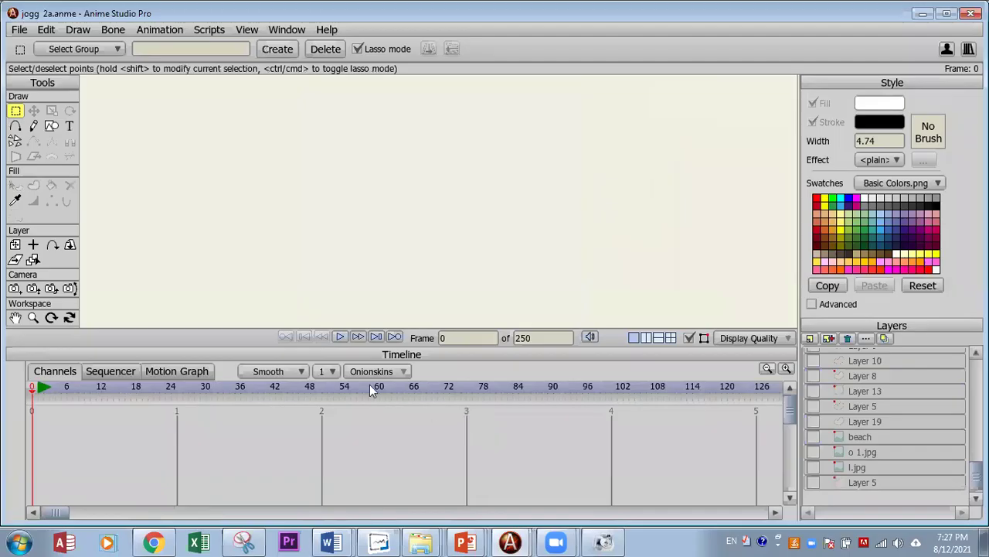
{"action": "left_click", "coordinate": [341, 338]}
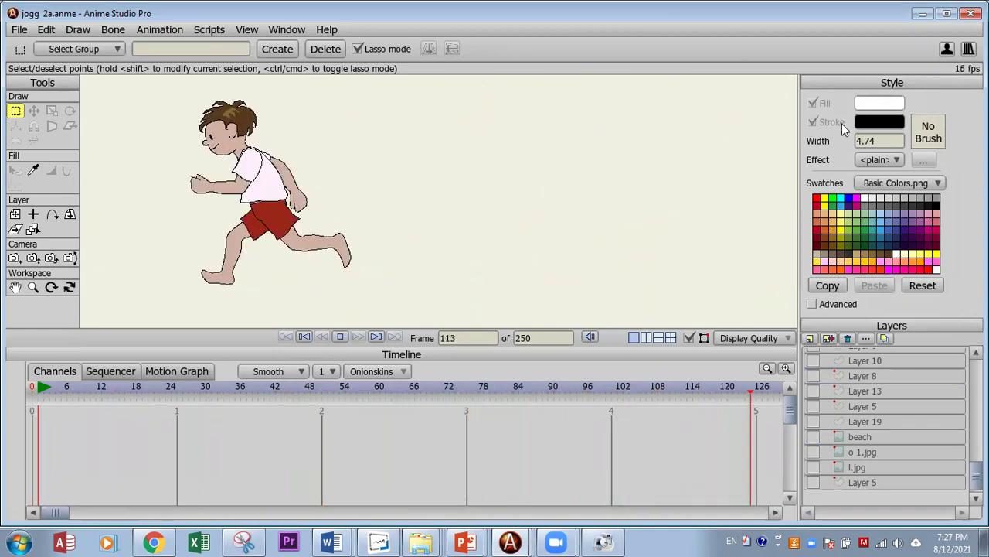
{"action": "left_click", "coordinate": [423, 541]}
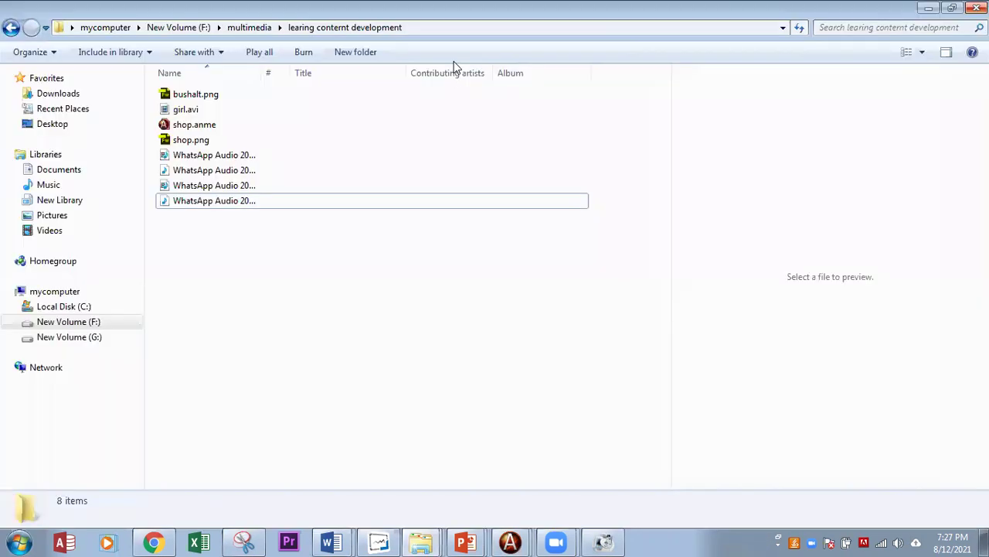
Step: Switch to the girl 02 shuffle.anme project, play and stop its walk animation, and close the project
{"action": "left_click", "coordinate": [509, 541]}
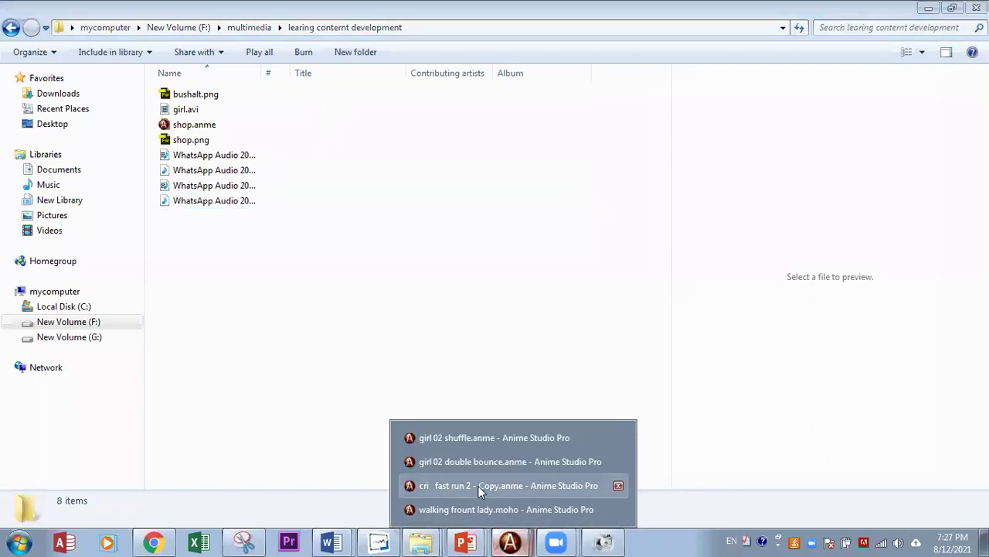
{"action": "left_click", "coordinate": [459, 443]}
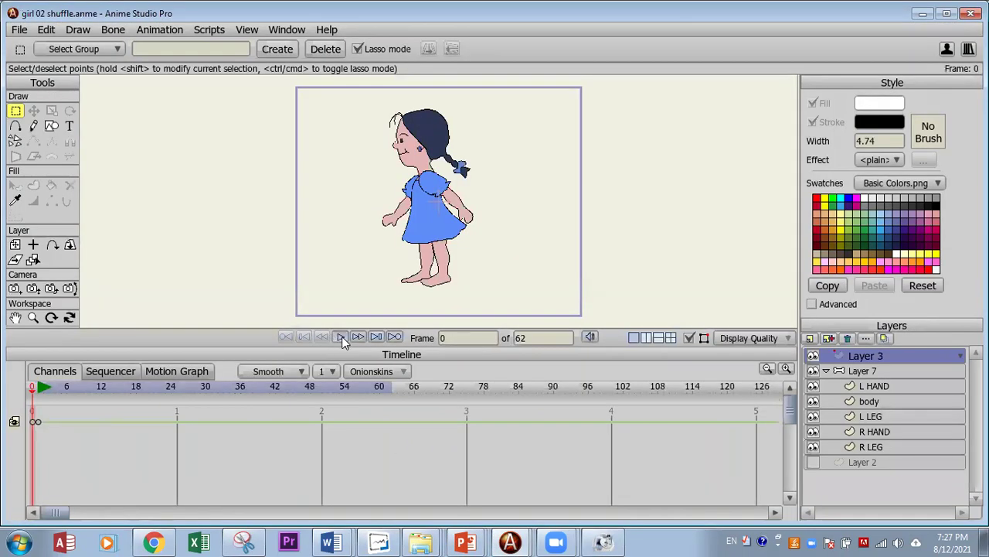
{"action": "left_click", "coordinate": [341, 337]}
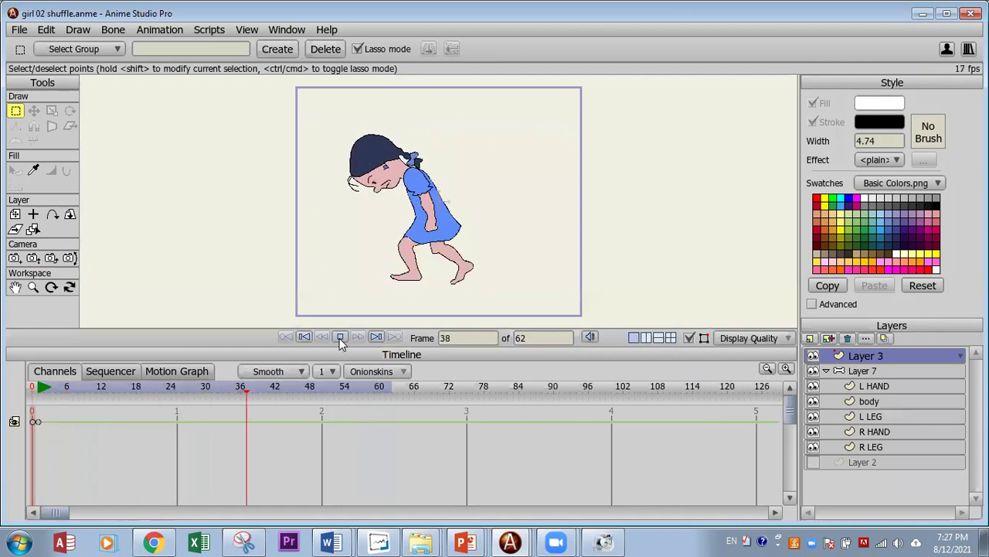
{"action": "left_click", "coordinate": [341, 338]}
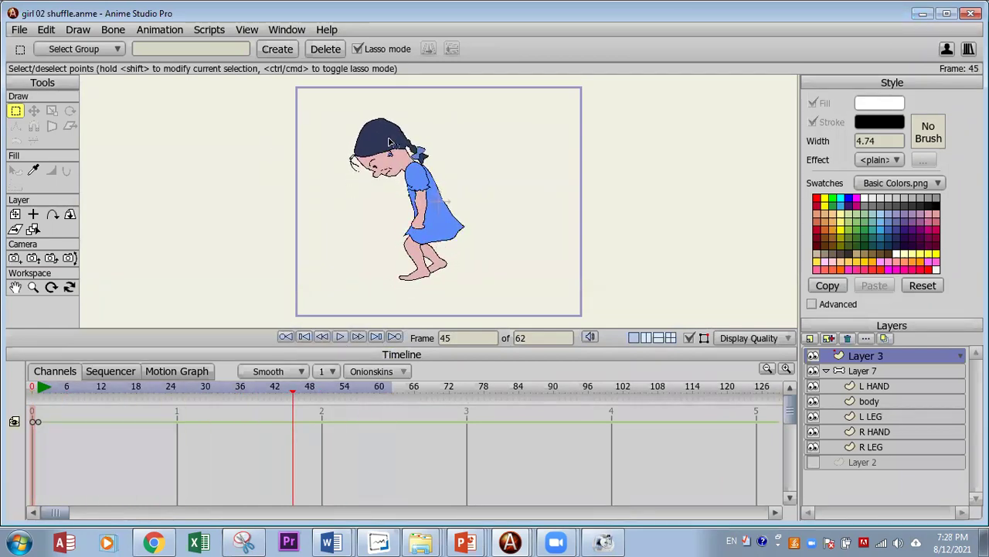
{"action": "left_click", "coordinate": [971, 13]}
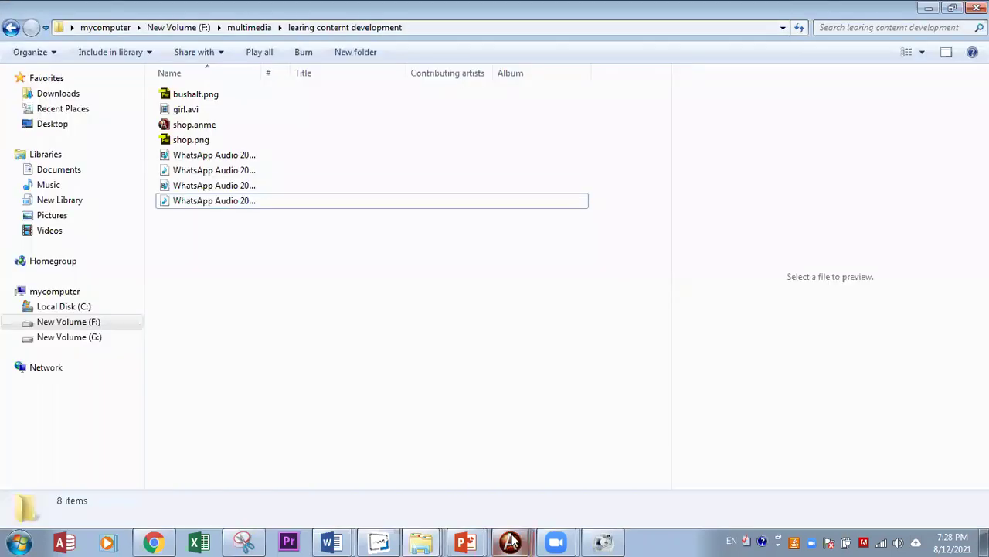
Step: Switch to the girl 02 double bounce.anme project, and play and stop its walk animation
{"action": "mouse_move", "coordinate": [512, 541]}
{"action": "left_click", "coordinate": [491, 462]}
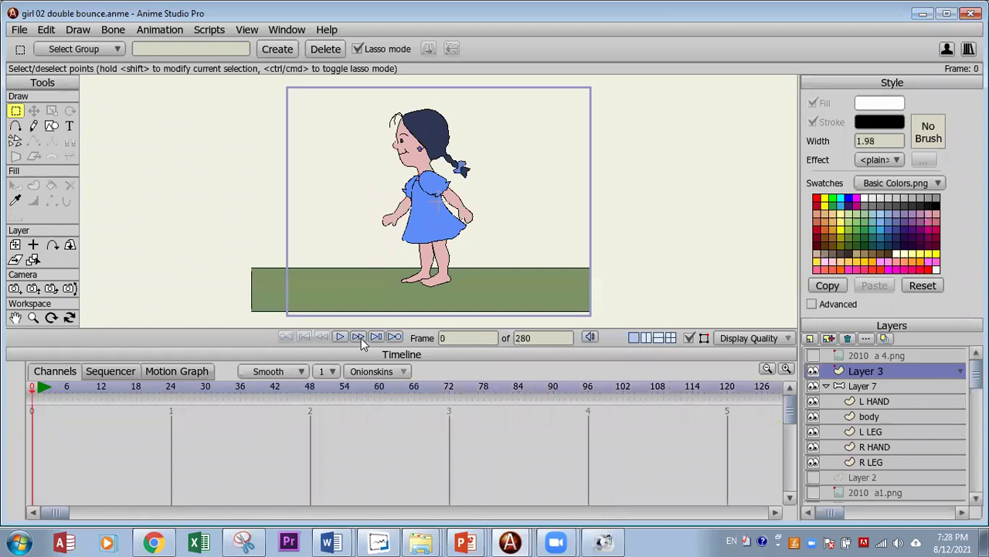
{"action": "left_click", "coordinate": [340, 337]}
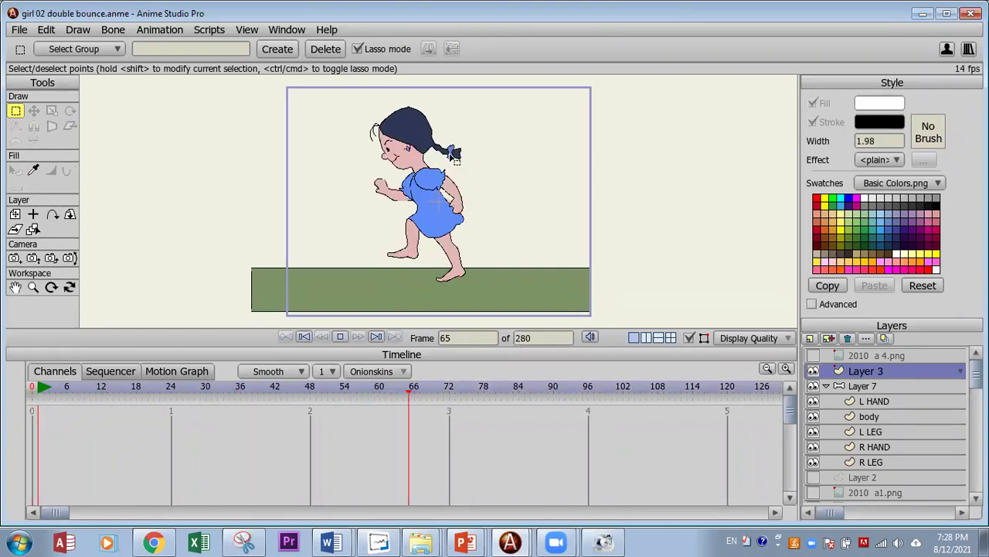
{"action": "left_click", "coordinate": [340, 338]}
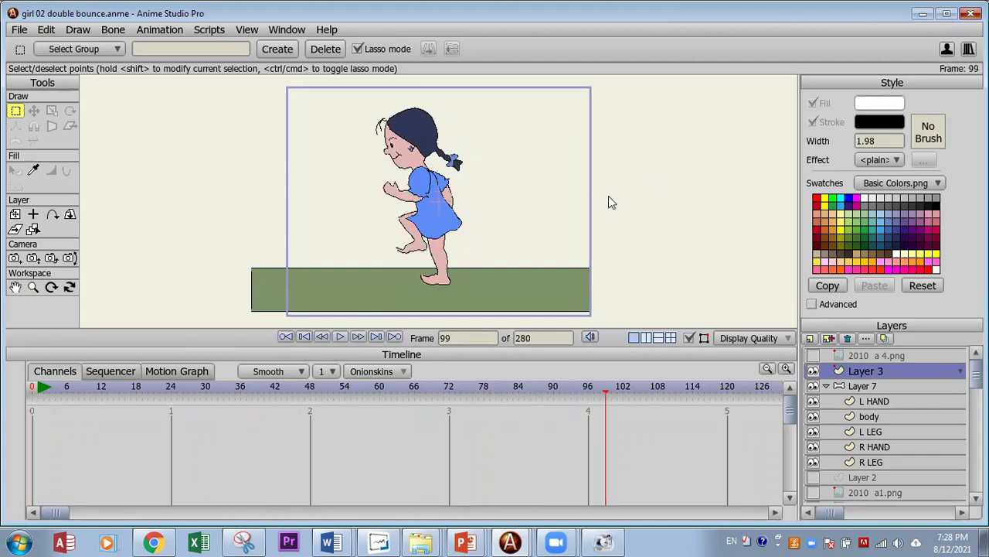
Step: Switch to the cri fast run 2 - Copy.anme project, and play and stop the cricketer's run animation
{"action": "left_click", "coordinate": [506, 539]}
{"action": "mouse_move", "coordinate": [504, 533]}
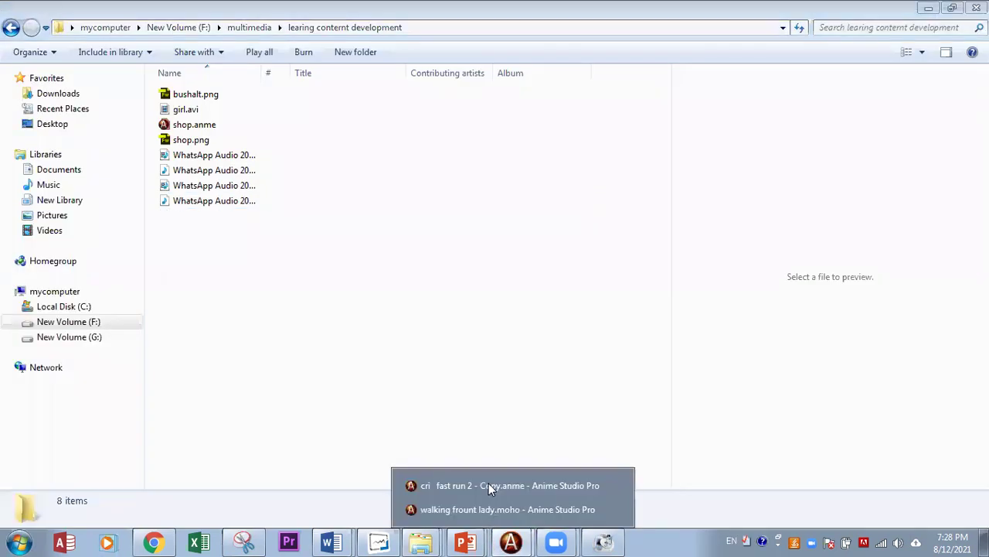
{"action": "left_click", "coordinate": [489, 483]}
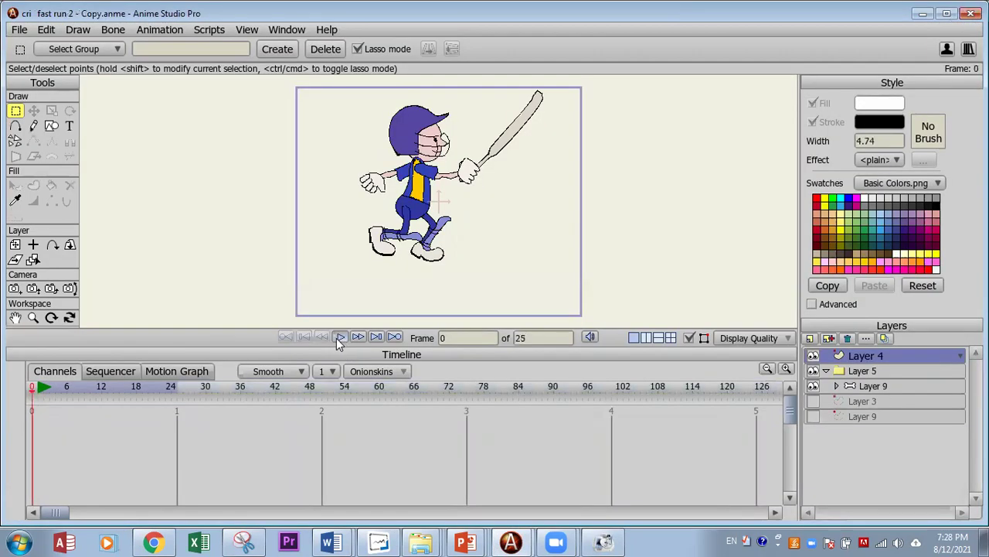
{"action": "left_click", "coordinate": [339, 341]}
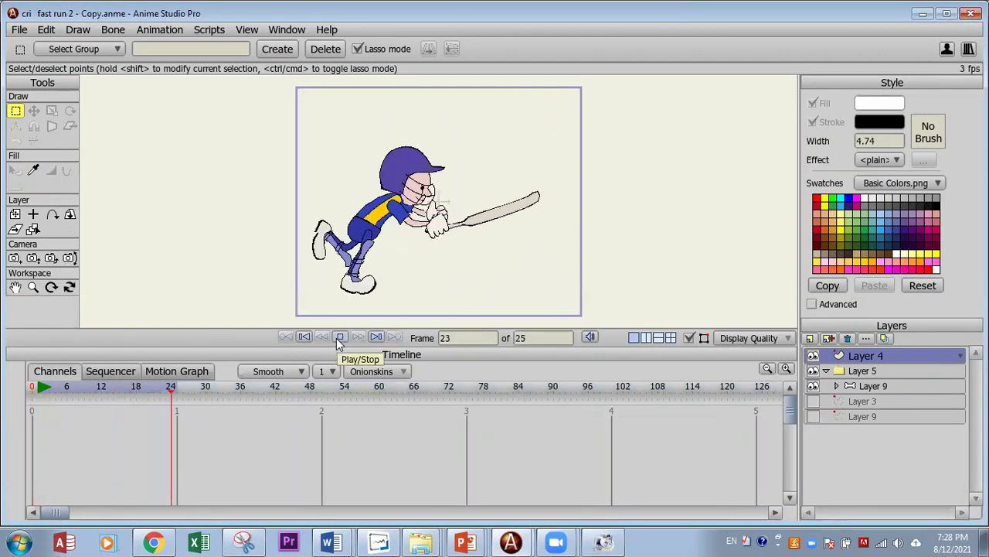
{"action": "left_click", "coordinate": [339, 341]}
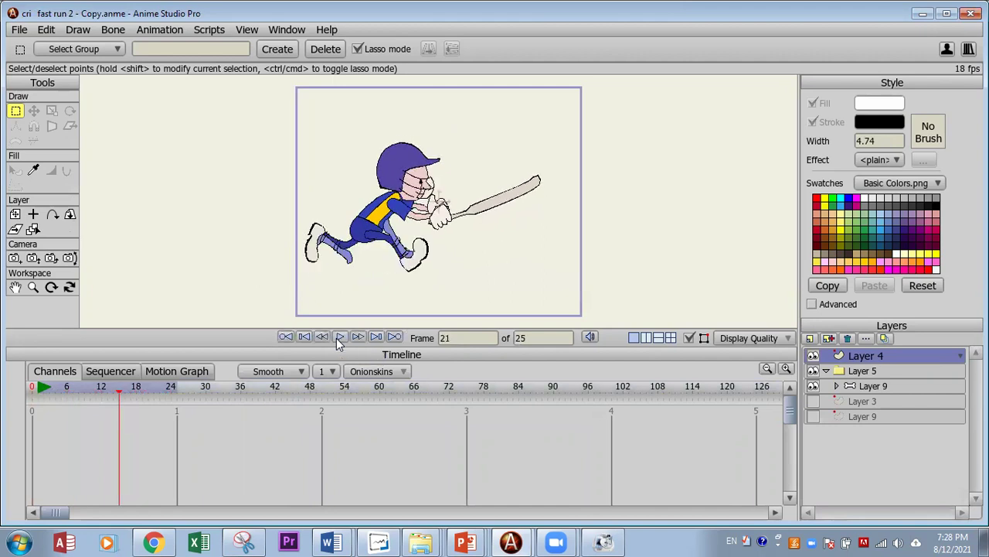
Step: Switch to the walking frount lady.moho project, and play and stop the lady's front-view walk animation
{"action": "mouse_move", "coordinate": [516, 539]}
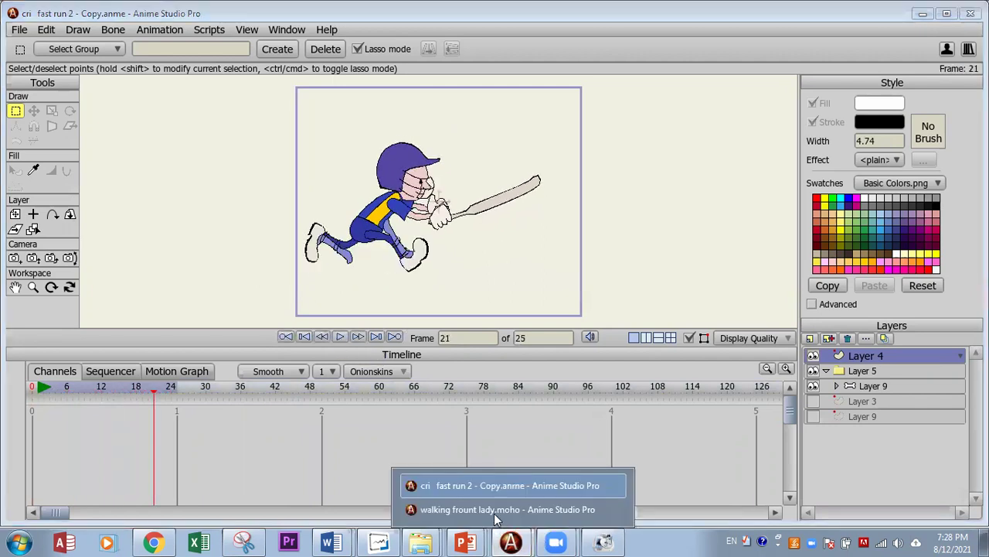
{"action": "left_click", "coordinate": [494, 510]}
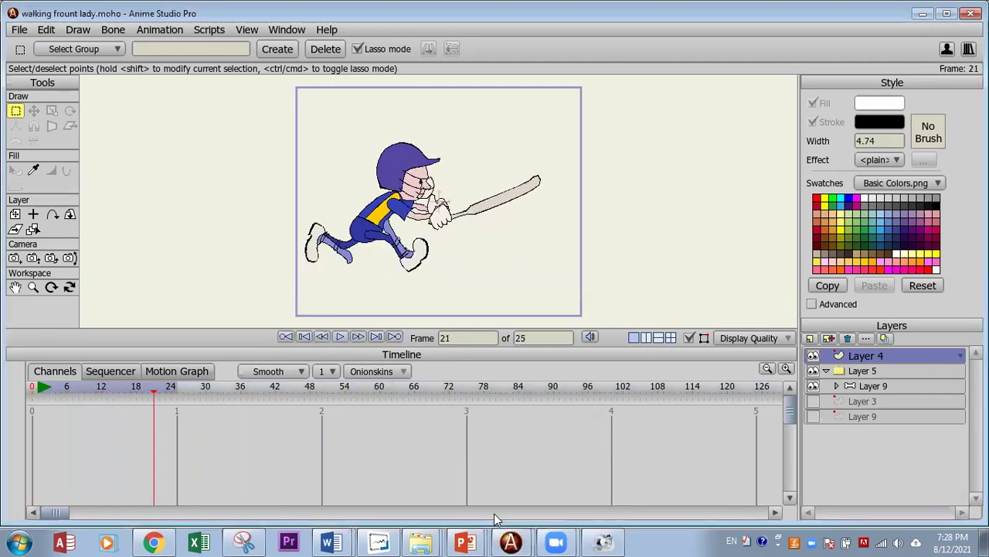
{"action": "left_click", "coordinate": [338, 339]}
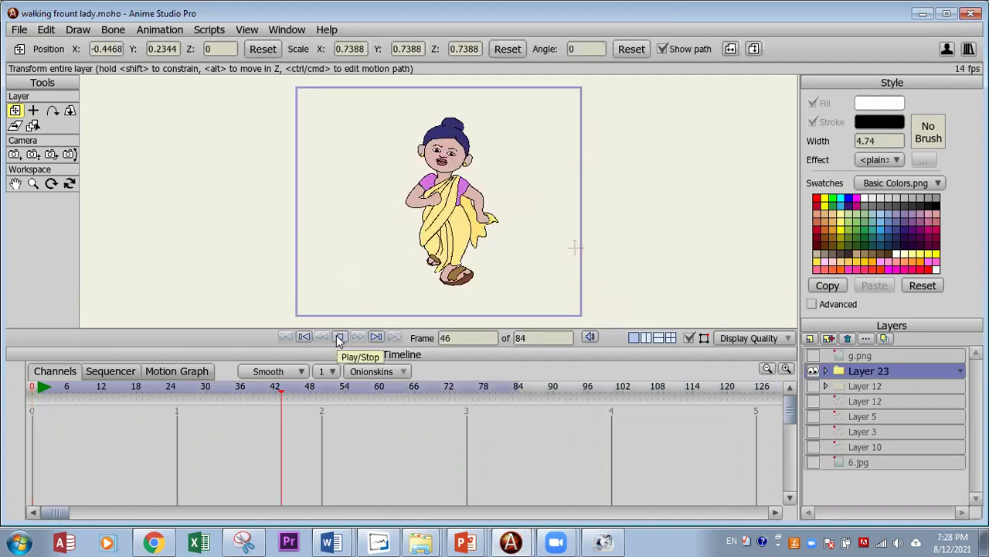
{"action": "left_click", "coordinate": [339, 338]}
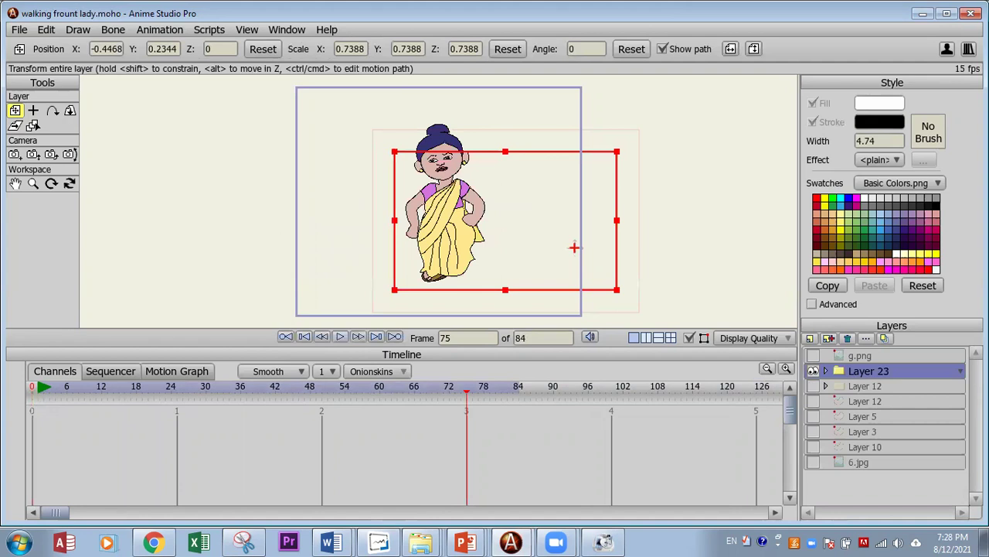
Step: Close the walking frount lady.moho project, and view the cat's front-walk drawings on page 110 of the Cartoon Animation PDF in Chrome at 100%
{"action": "left_click", "coordinate": [971, 13]}
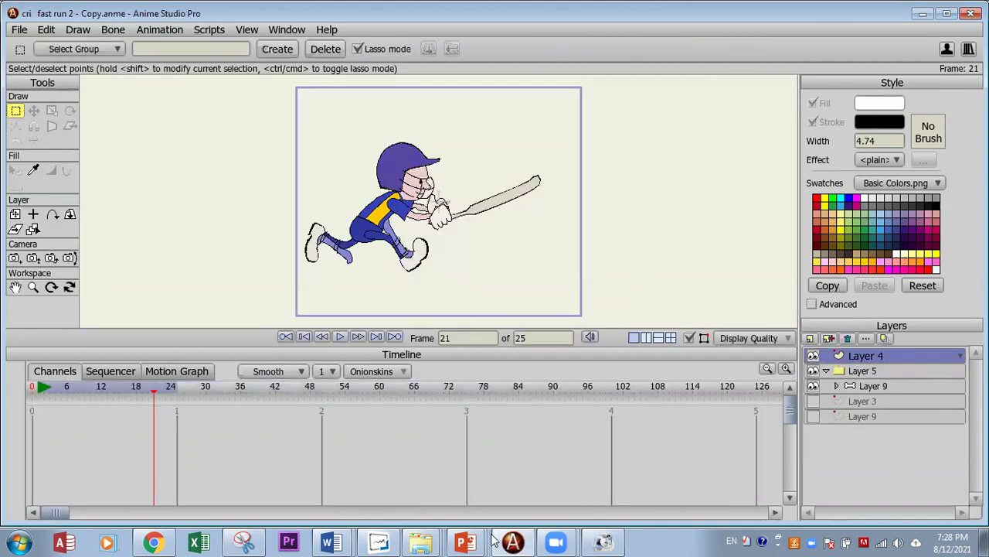
{"action": "left_click", "coordinate": [154, 541]}
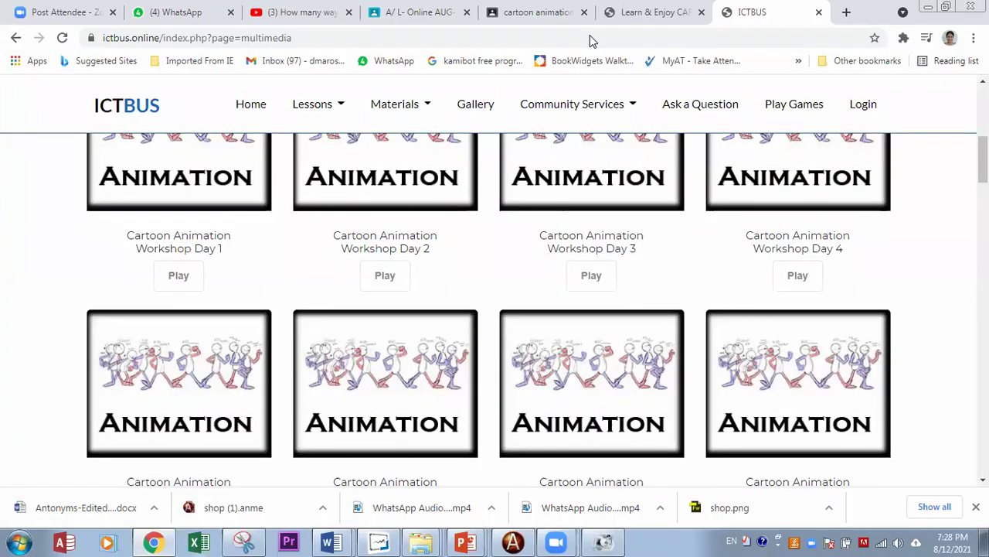
{"action": "left_click", "coordinate": [649, 12]}
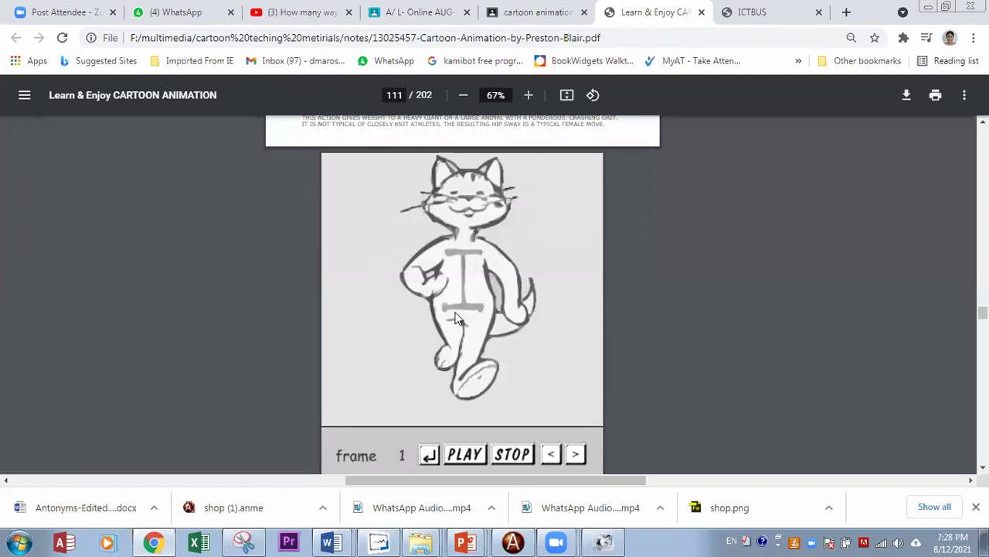
{"action": "scroll", "coordinate": [454, 317], "scroll_direction": "up", "scroll_amount": 3}
{"action": "scroll", "coordinate": [510, 139], "scroll_direction": "down", "scroll_amount": 2}
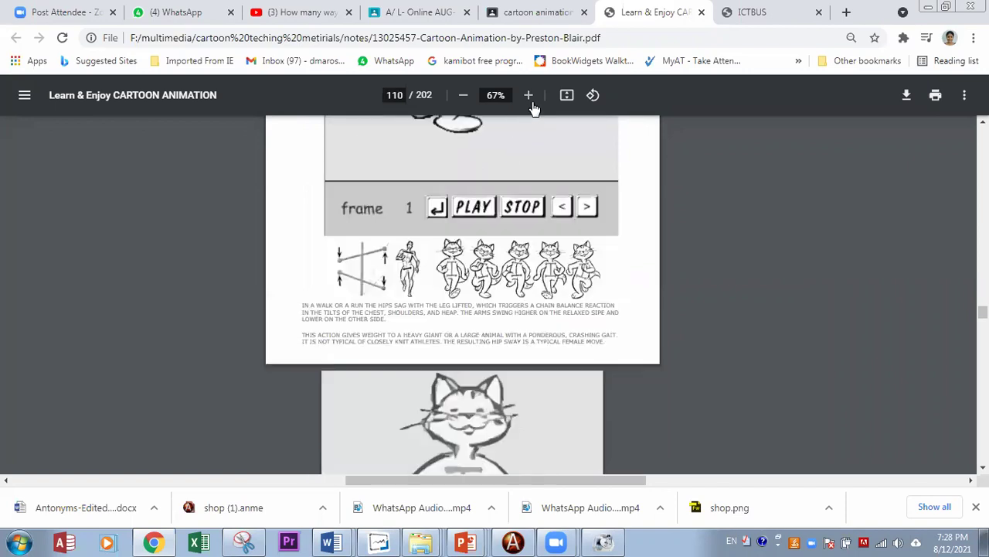
{"action": "left_click", "coordinate": [529, 95]}
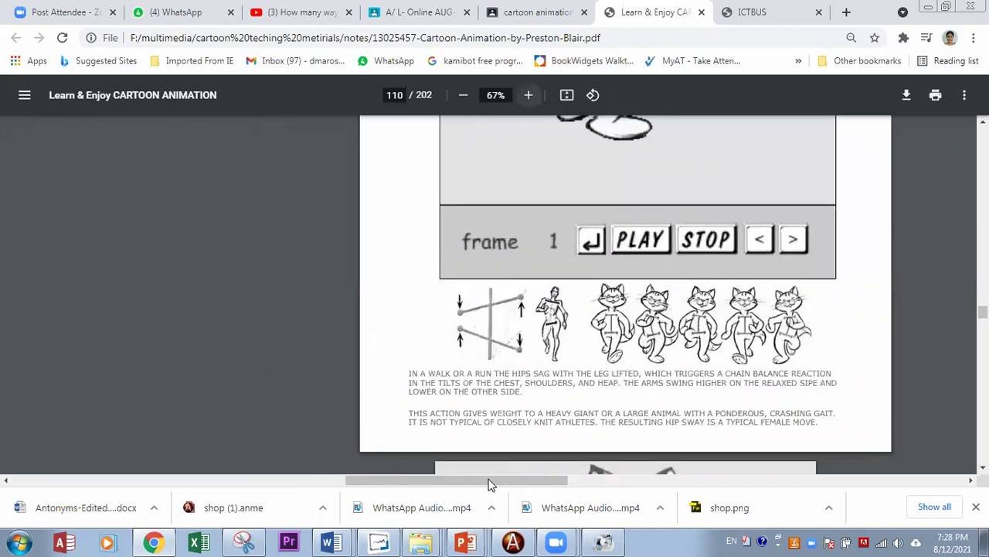
{"action": "left_click_drag", "start_coordinate": [512, 482], "coordinate": [533, 494]}
{"action": "scroll", "coordinate": [509, 387], "scroll_direction": "down", "scroll_amount": 1}
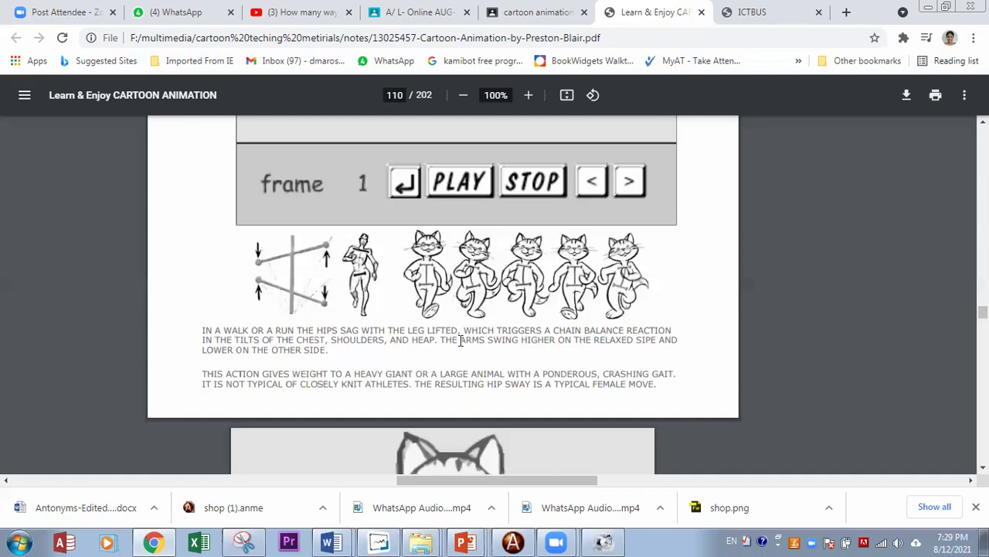
Step: Go back through the PDF to page 69 and examine the walk, double bounce, strut, shuffle, sneak and run cycle charts
{"action": "scroll", "coordinate": [461, 337], "scroll_direction": "up", "scroll_amount": 10}
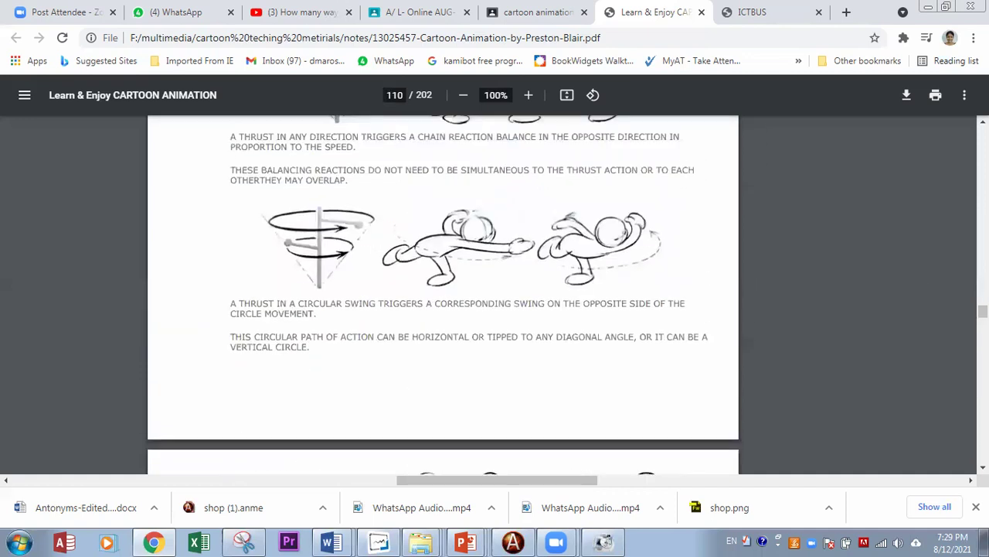
{"action": "left_click_drag", "start_coordinate": [983, 311], "coordinate": [982, 255]}
{"action": "scroll", "coordinate": [433, 280], "scroll_direction": "up", "scroll_amount": 10}
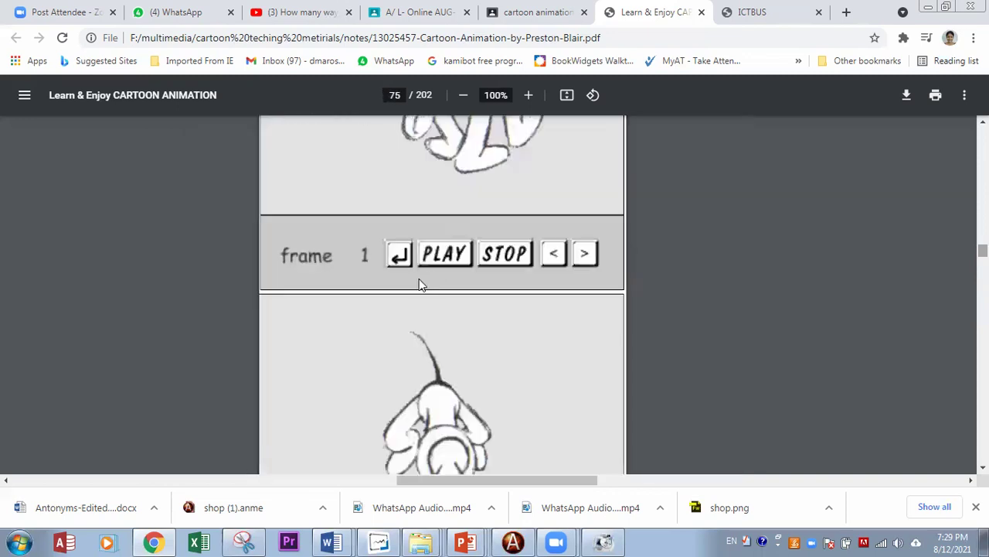
{"action": "scroll", "coordinate": [418, 285], "scroll_direction": "up", "scroll_amount": 3}
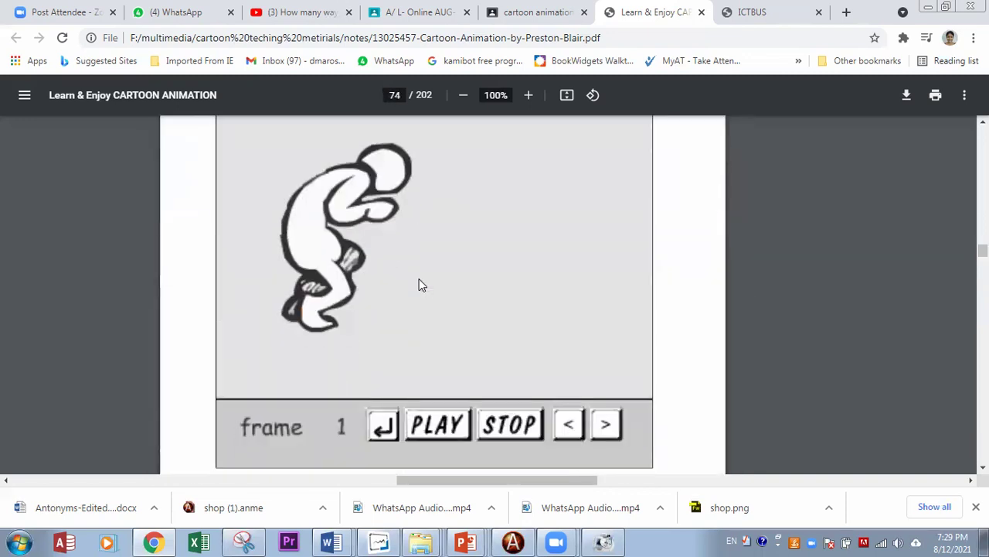
{"action": "scroll", "coordinate": [419, 285], "scroll_direction": "up", "scroll_amount": 3}
{"action": "scroll", "coordinate": [419, 285], "scroll_direction": "down", "scroll_amount": 1}
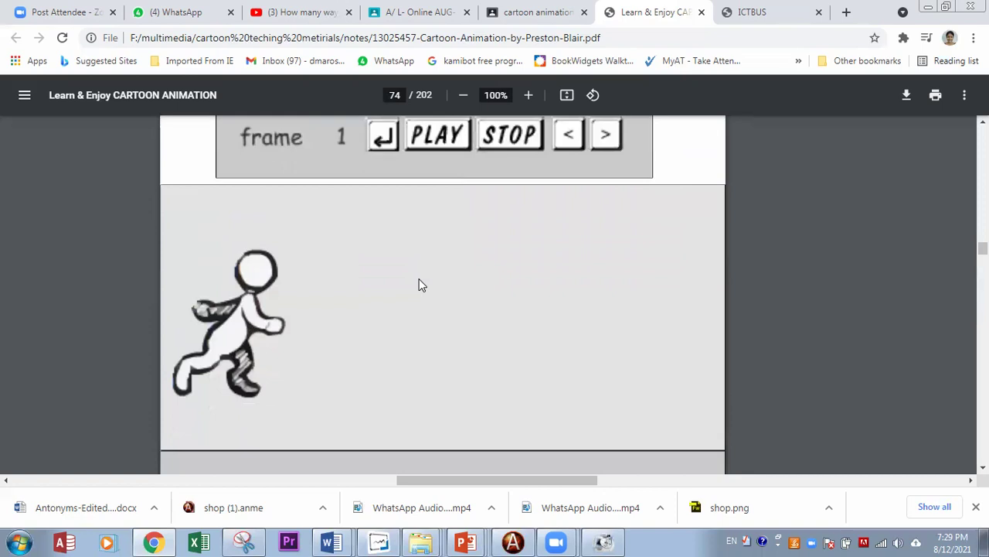
{"action": "scroll", "coordinate": [446, 288], "scroll_direction": "up", "scroll_amount": 3}
{"action": "scroll", "coordinate": [446, 289], "scroll_direction": "up", "scroll_amount": 6}
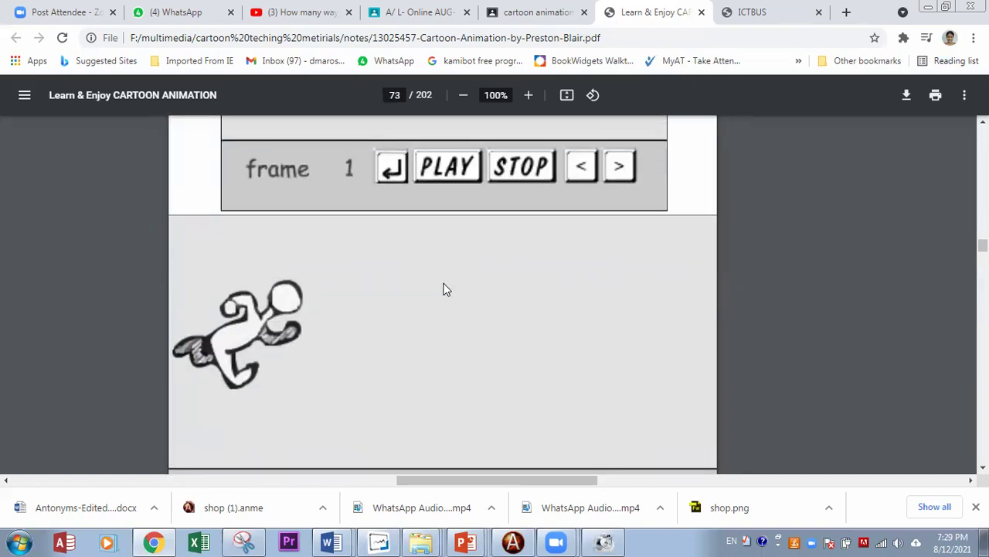
{"action": "scroll", "coordinate": [442, 288], "scroll_direction": "up", "scroll_amount": 6}
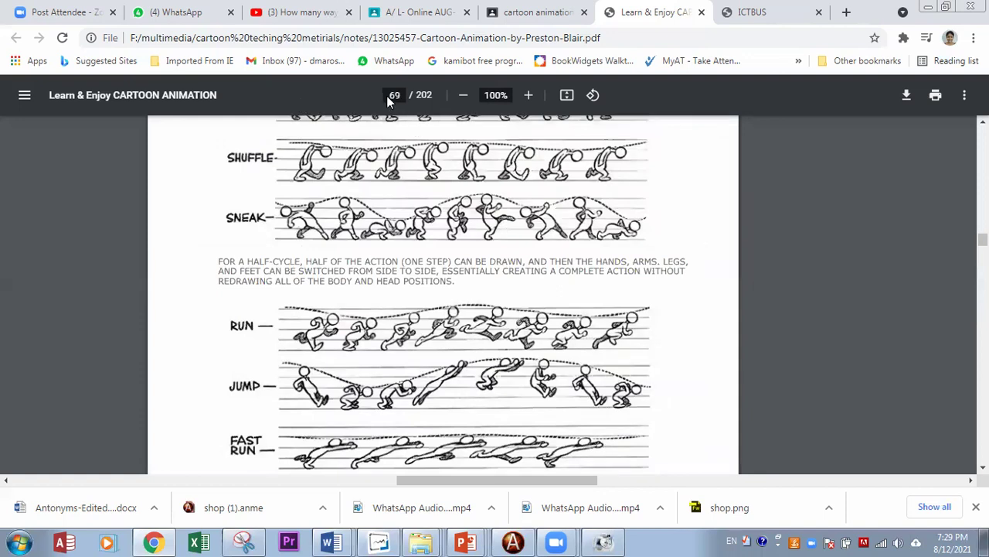
{"action": "scroll", "coordinate": [403, 247], "scroll_direction": "up", "scroll_amount": 3}
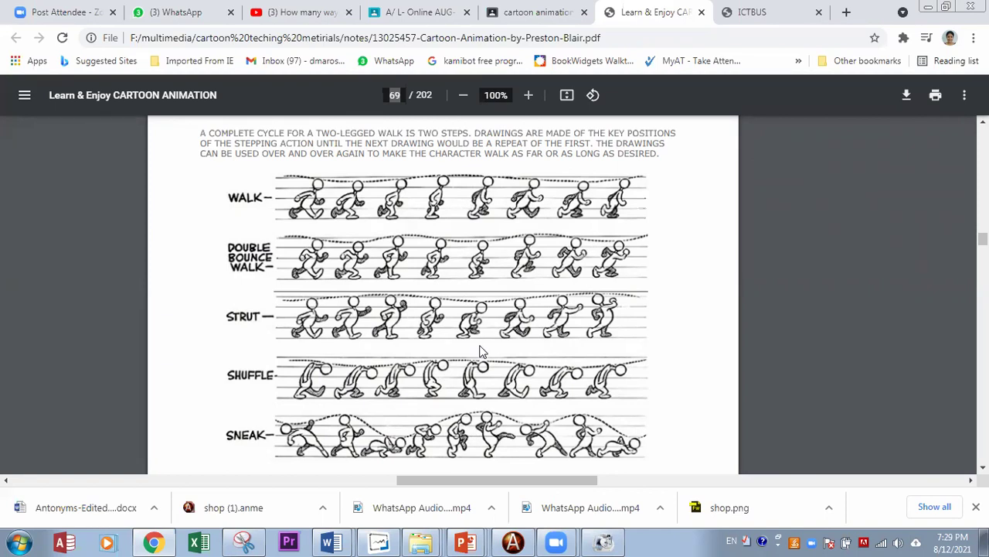
Step: Switch to Anime Studio Pro, and start a Boy Spiky preset character with the Character Wizard in a new project
{"action": "left_click", "coordinate": [512, 541]}
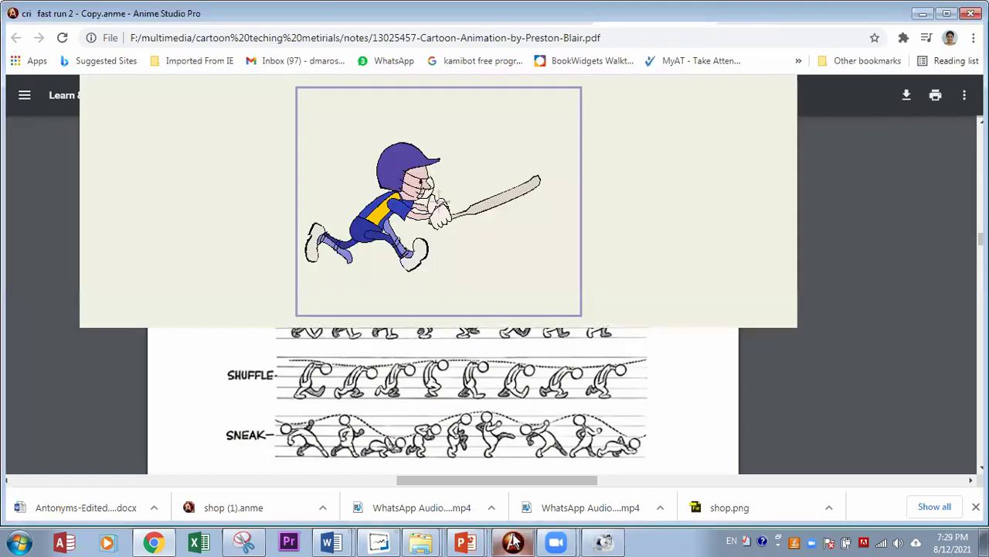
{"action": "key", "text": "ctrl+n"}
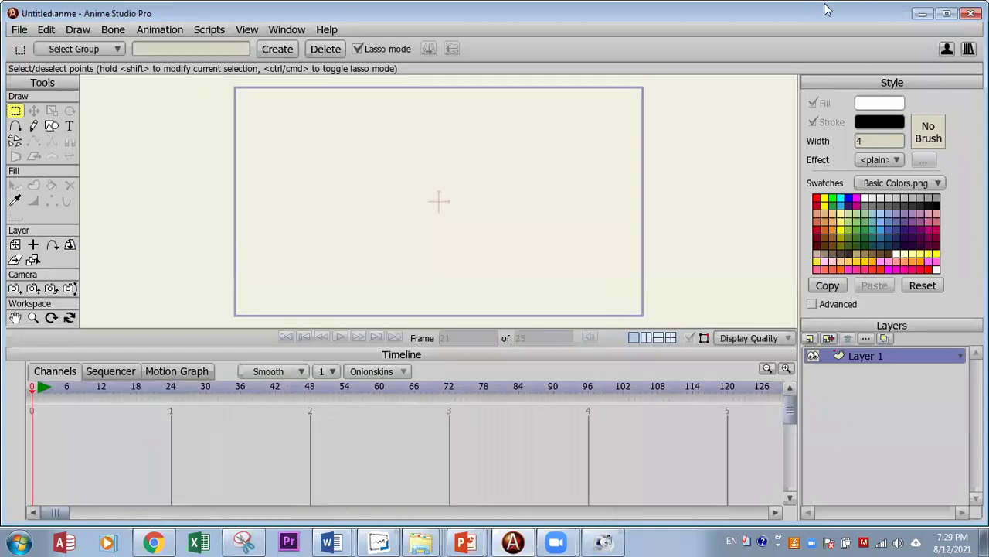
{"action": "left_click", "coordinate": [945, 49]}
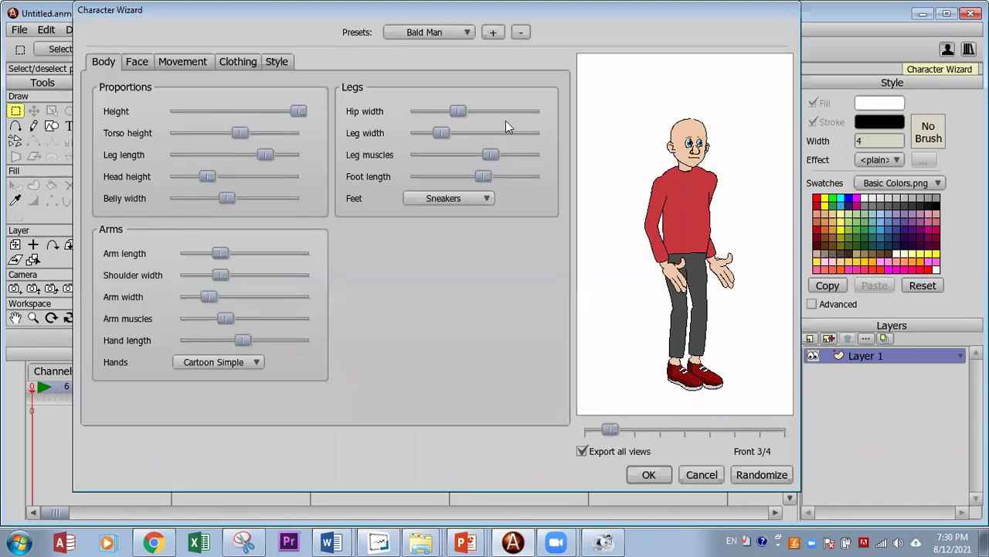
{"action": "left_click", "coordinate": [439, 37]}
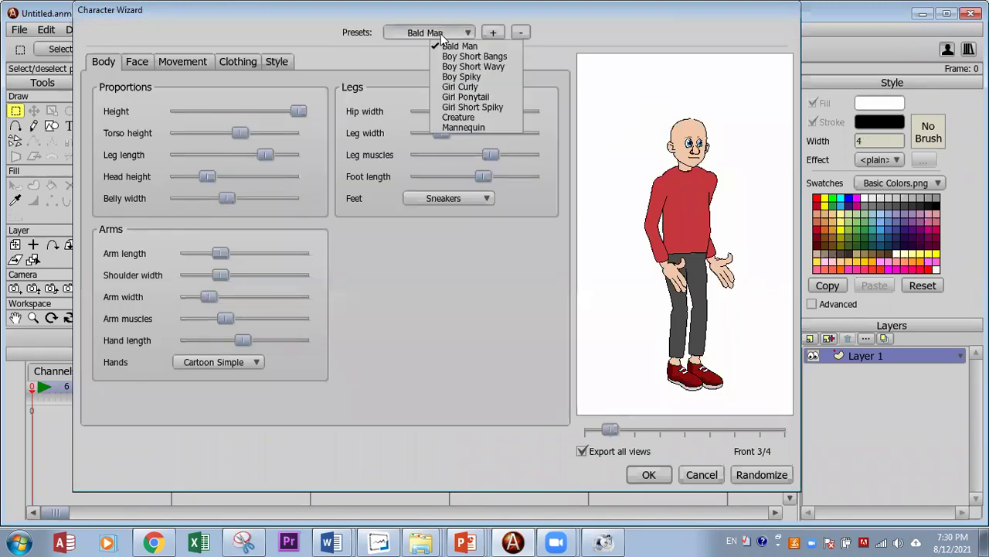
{"action": "left_click", "coordinate": [469, 77]}
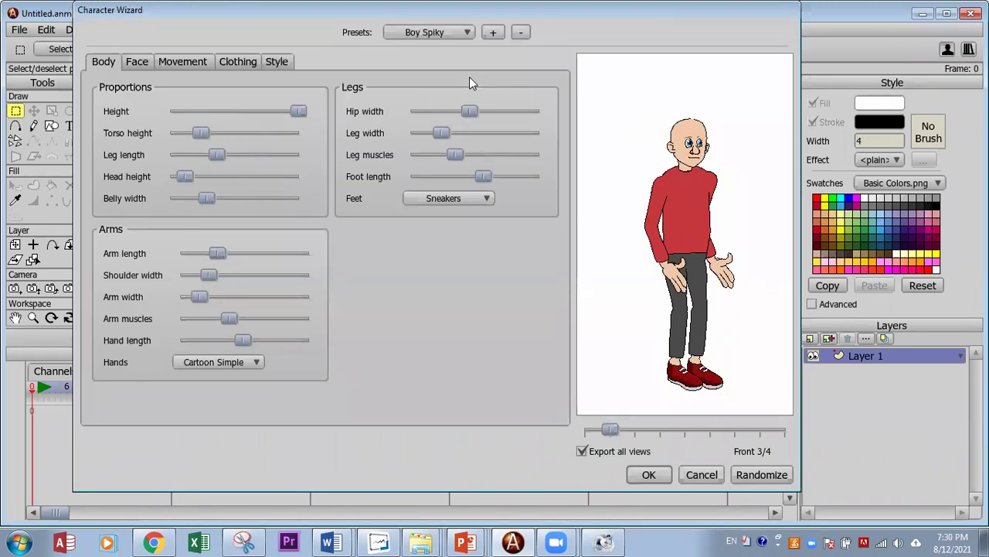
Step: Preview the spiky-haired boy from several angles, ending on the Front view, and add him to the project
{"action": "left_click", "coordinate": [681, 432]}
{"action": "left_click", "coordinate": [711, 431]}
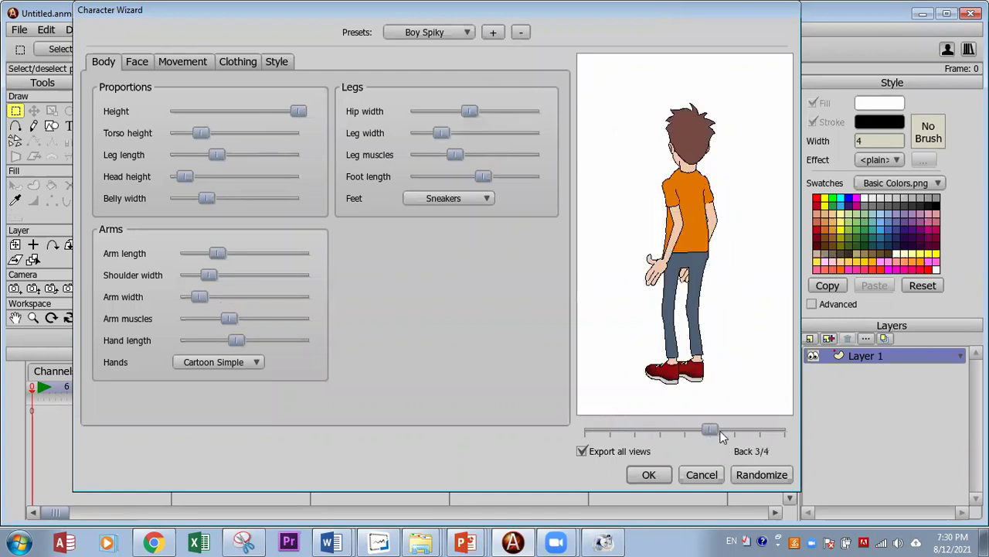
{"action": "left_click", "coordinate": [780, 432]}
{"action": "left_click", "coordinate": [780, 432]}
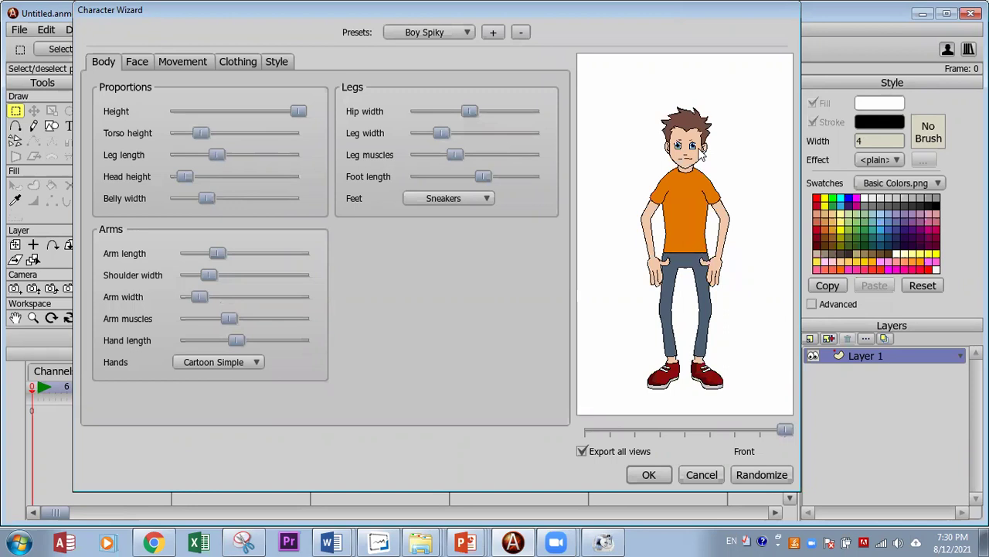
{"action": "left_click", "coordinate": [650, 477]}
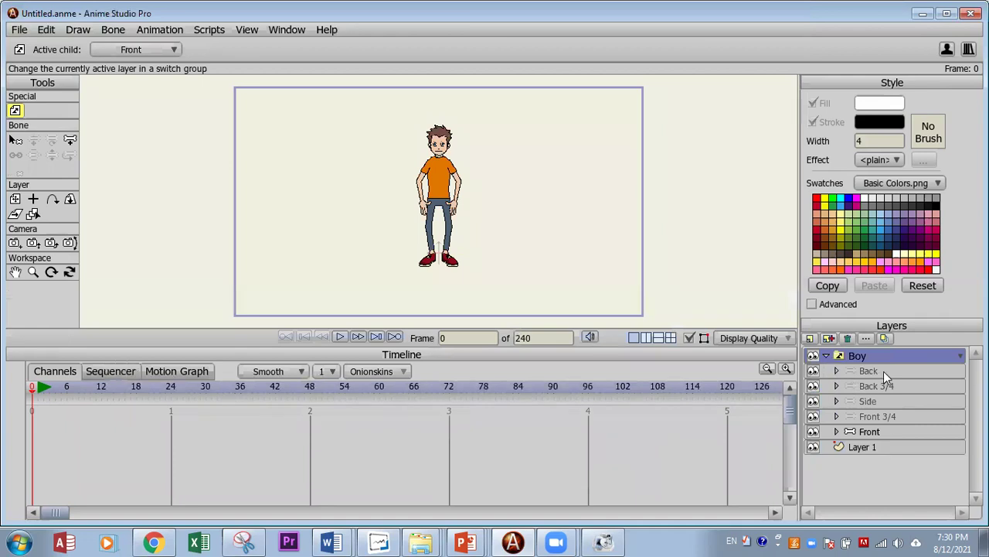
Step: Show the boy's Back, Back 3/4 and Side views in turn through their layers
{"action": "left_click", "coordinate": [883, 371]}
{"action": "left_click", "coordinate": [877, 386]}
{"action": "left_click", "coordinate": [875, 402]}
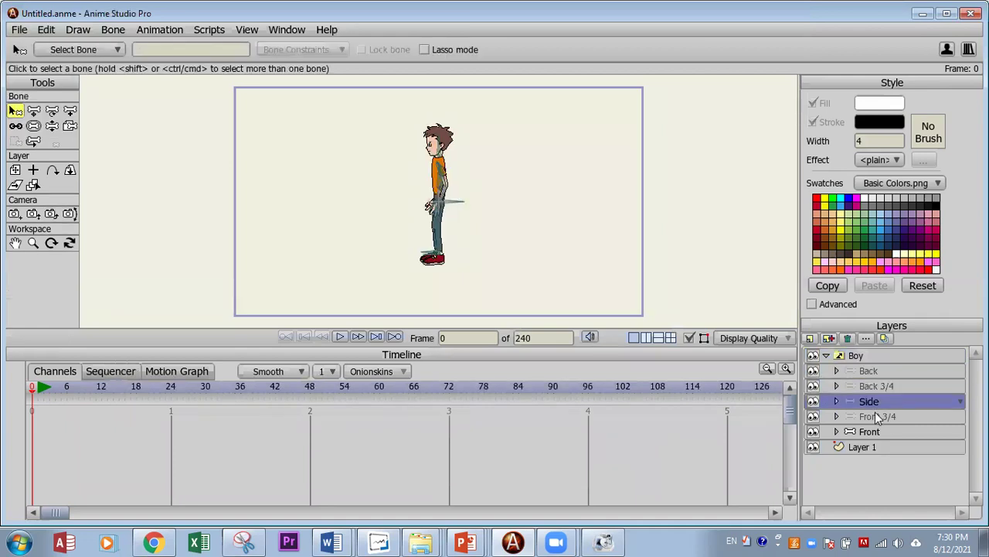
Step: Move the Front bone layer out of the Boy group to below Layer 1, and delete the Boy group
{"action": "left_click", "coordinate": [875, 417]}
{"action": "left_click", "coordinate": [875, 431]}
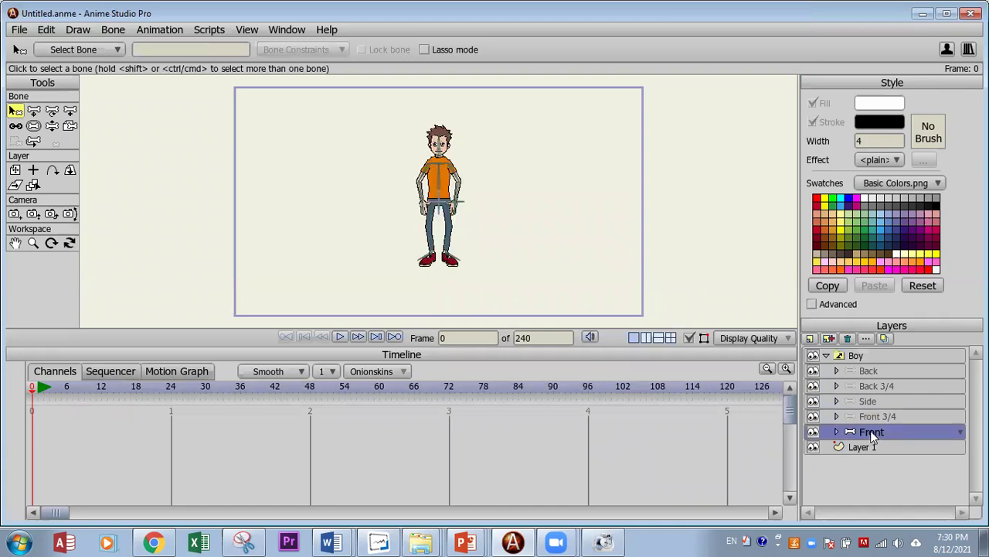
{"action": "left_click_drag", "start_coordinate": [872, 432], "coordinate": [872, 467]}
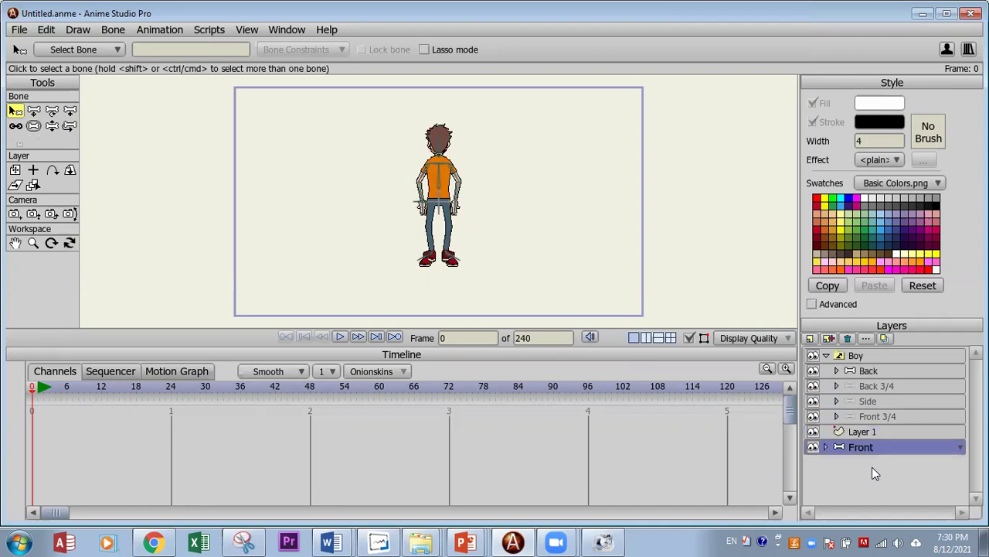
{"action": "left_click", "coordinate": [830, 354]}
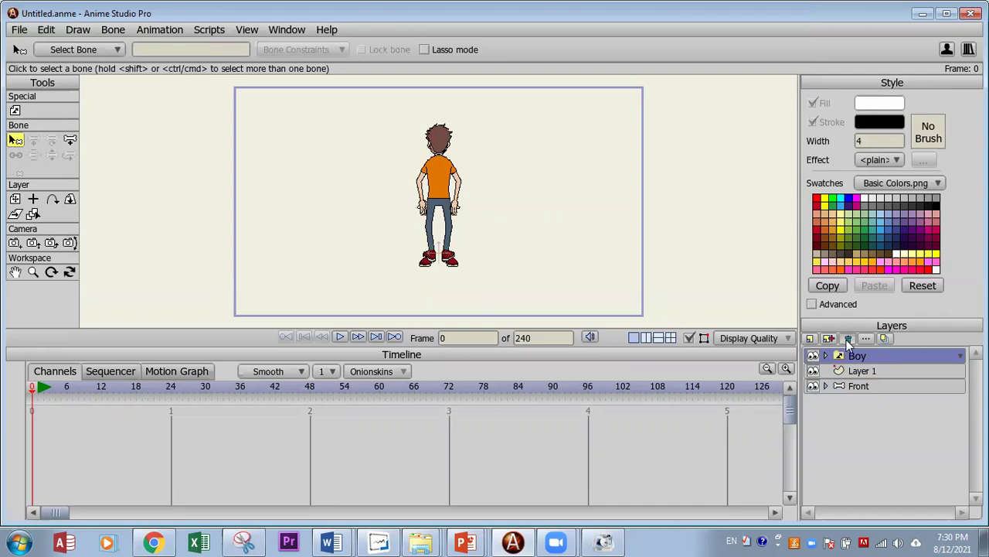
{"action": "left_click", "coordinate": [848, 340]}
Step: Enlarge the canvas area and track the camera to about X -1.27, Y 0.06 so the Front character stands near the frame's right side
{"action": "left_click", "coordinate": [859, 371]}
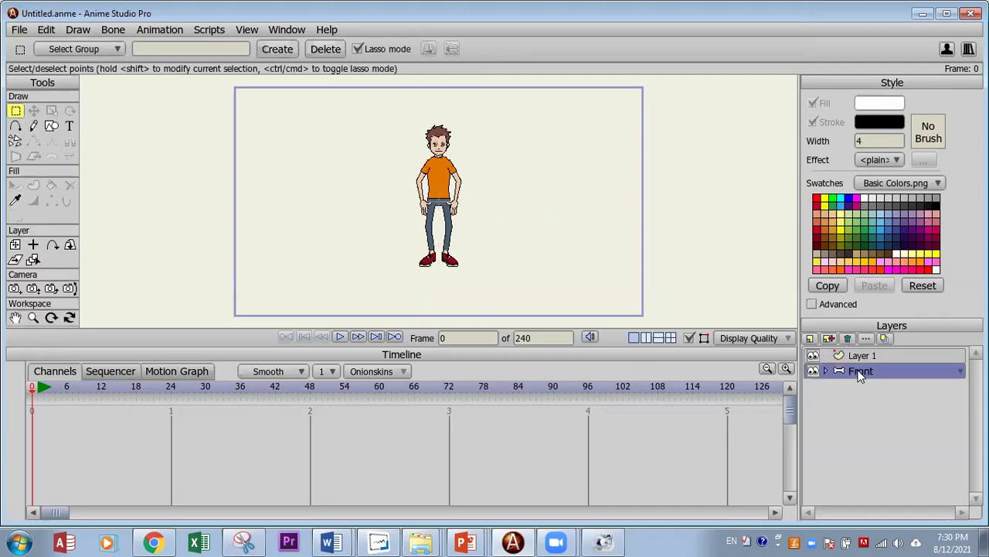
{"action": "scroll", "coordinate": [349, 258], "scroll_direction": "up", "scroll_amount": 2}
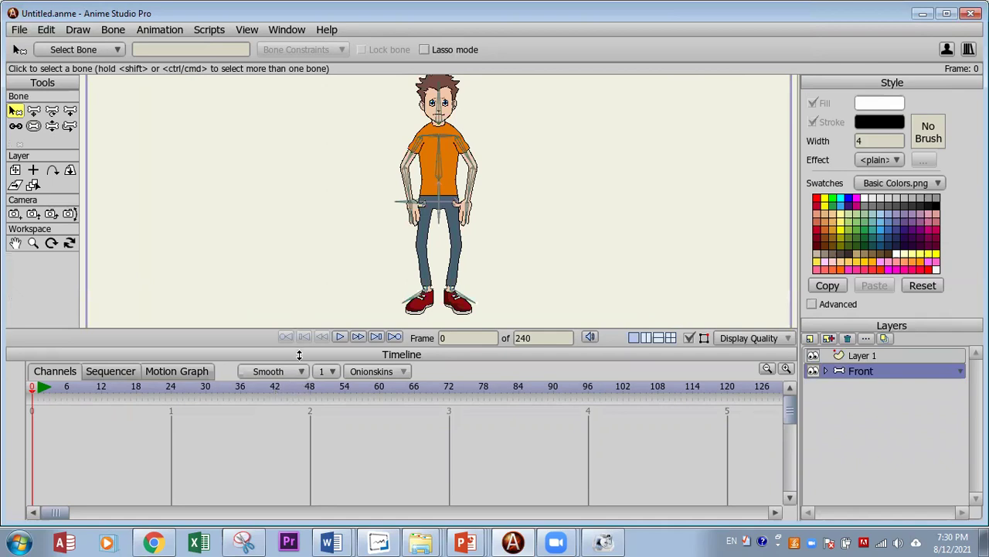
{"action": "left_click_drag", "start_coordinate": [306, 390], "coordinate": [307, 474]}
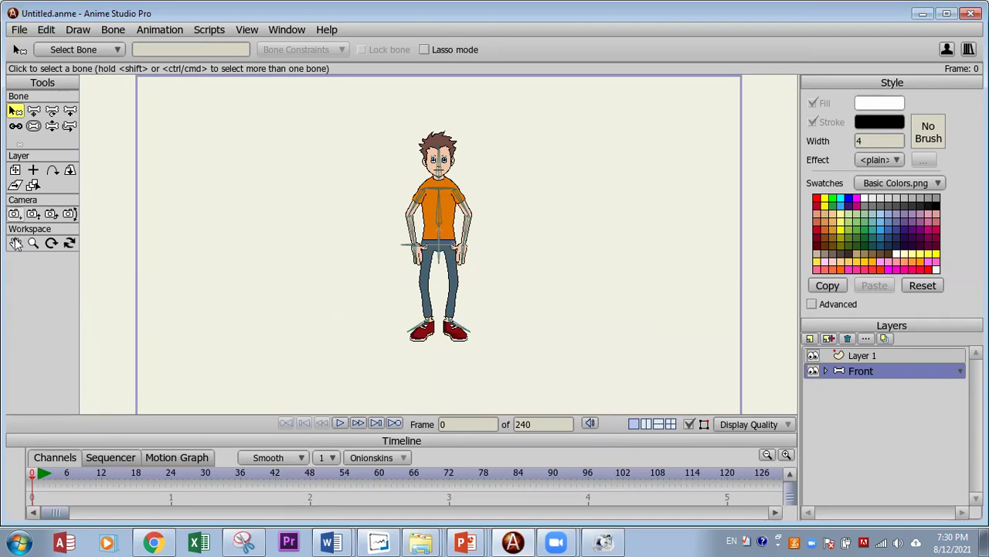
{"action": "left_click", "coordinate": [15, 214]}
{"action": "left_click_drag", "start_coordinate": [340, 284], "coordinate": [517, 289]}
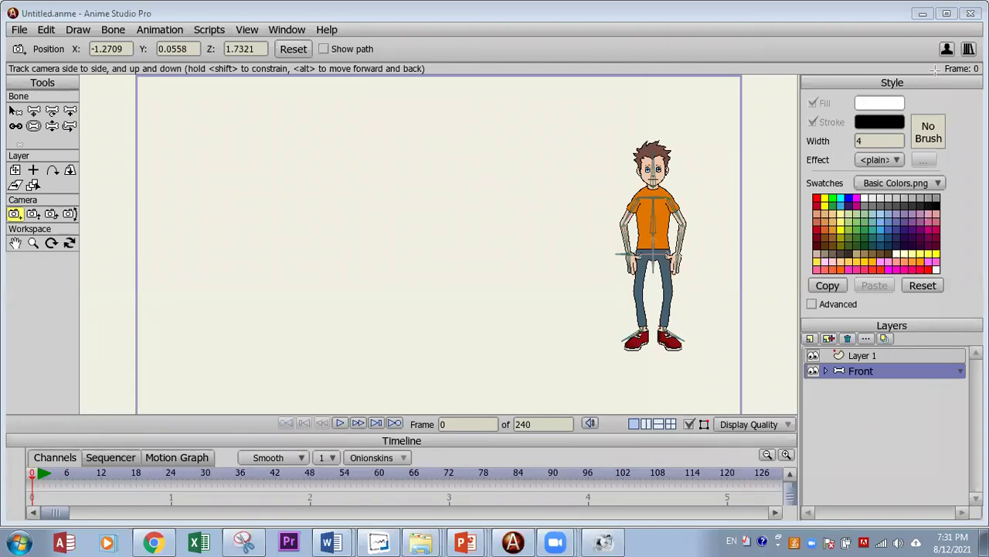
Step: Annotate a large filled white rectangle beside the character as a blank sketching area
{"action": "left_click_drag", "start_coordinate": [11, 108], "coordinate": [620, 538]}
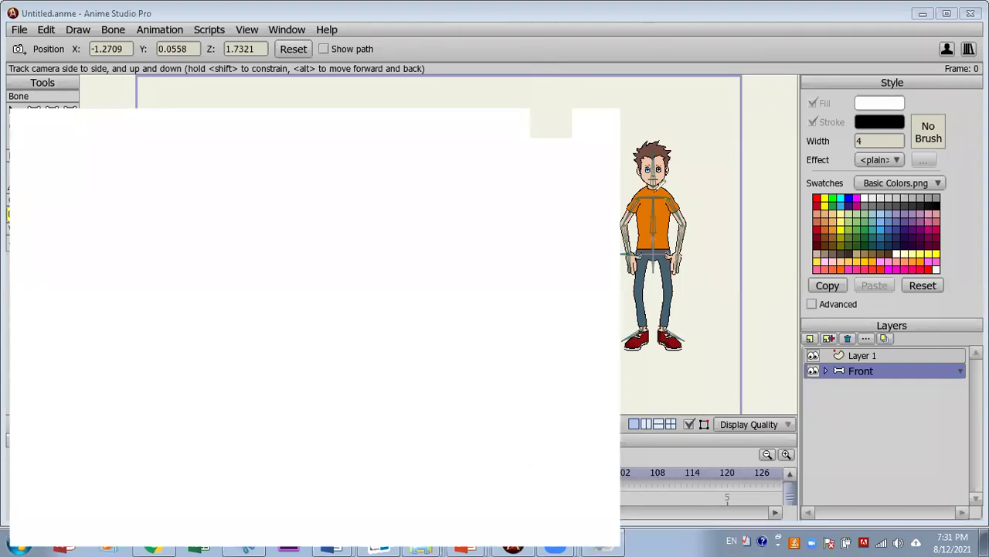
Step: Mark the character's shoulder line, hip line and spine with red annotation strokes
{"action": "left_click_drag", "start_coordinate": [619, 195], "coordinate": [693, 195]}
{"action": "left_click_drag", "start_coordinate": [695, 247], "coordinate": [599, 248]}
{"action": "mouse_move", "coordinate": [649, 192]}
{"action": "left_mouse_down"}
{"action": "mouse_move", "coordinate": [696, 193]}
{"action": "mouse_move", "coordinate": [603, 196]}
{"action": "mouse_move", "coordinate": [653, 212]}
{"action": "mouse_move", "coordinate": [654, 248]}
{"action": "left_mouse_up"}
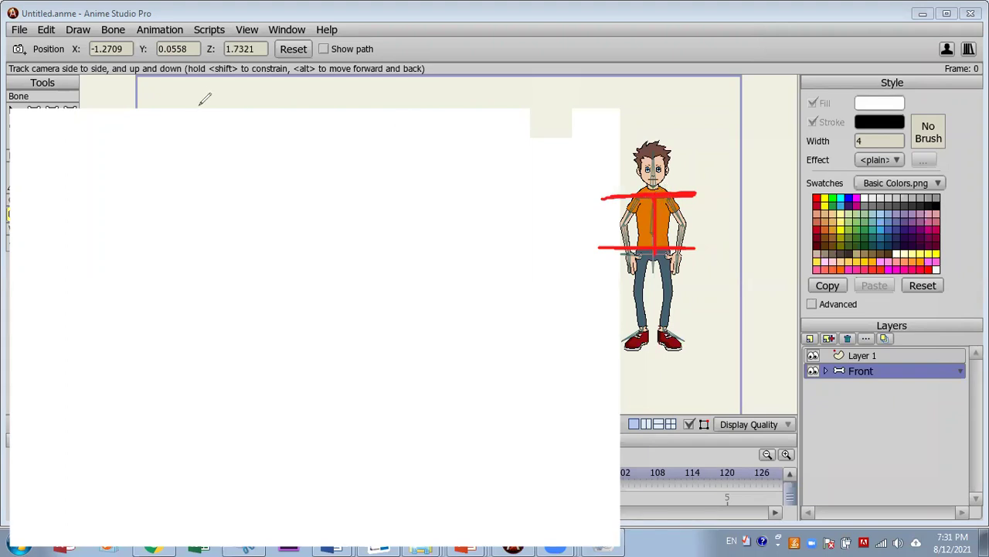
Step: Sketch a larger red copy of the shoulder line, hip line and connecting spine beside the character
{"action": "left_click_drag", "start_coordinate": [717, 133], "coordinate": [789, 131]}
{"action": "left_click_drag", "start_coordinate": [723, 221], "coordinate": [789, 218]}
{"action": "mouse_move", "coordinate": [710, 227]}
{"action": "left_mouse_down"}
{"action": "mouse_move", "coordinate": [795, 226]}
{"action": "mouse_move", "coordinate": [741, 224]}
{"action": "left_mouse_up"}
{"action": "left_click_drag", "start_coordinate": [758, 133], "coordinate": [758, 221]}
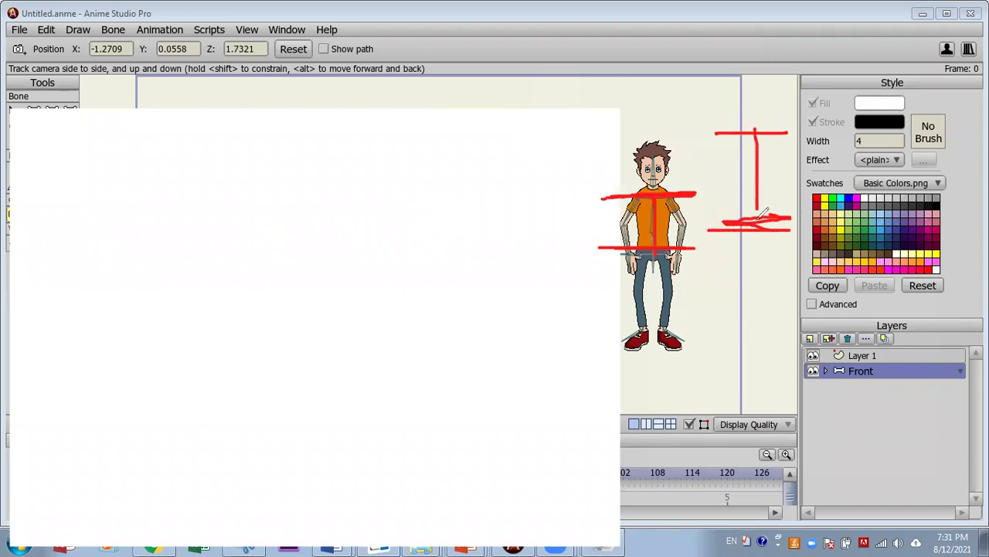
{"action": "mouse_move", "coordinate": [705, 131]}
{"action": "left_mouse_down"}
{"action": "mouse_move", "coordinate": [800, 131]}
{"action": "mouse_move", "coordinate": [756, 135]}
{"action": "mouse_move", "coordinate": [759, 231]}
{"action": "left_mouse_up"}
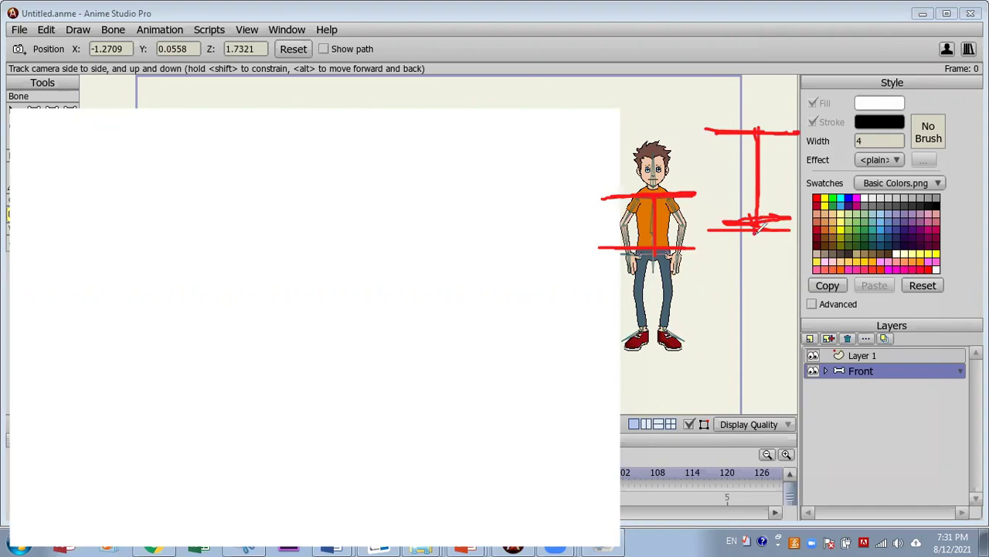
{"action": "left_click_drag", "start_coordinate": [706, 126], "coordinate": [790, 128]}
Step: Add red arm and leg lines to the ends of the character's marked shoulder and hip lines
{"action": "left_click_drag", "start_coordinate": [609, 190], "coordinate": [582, 259]}
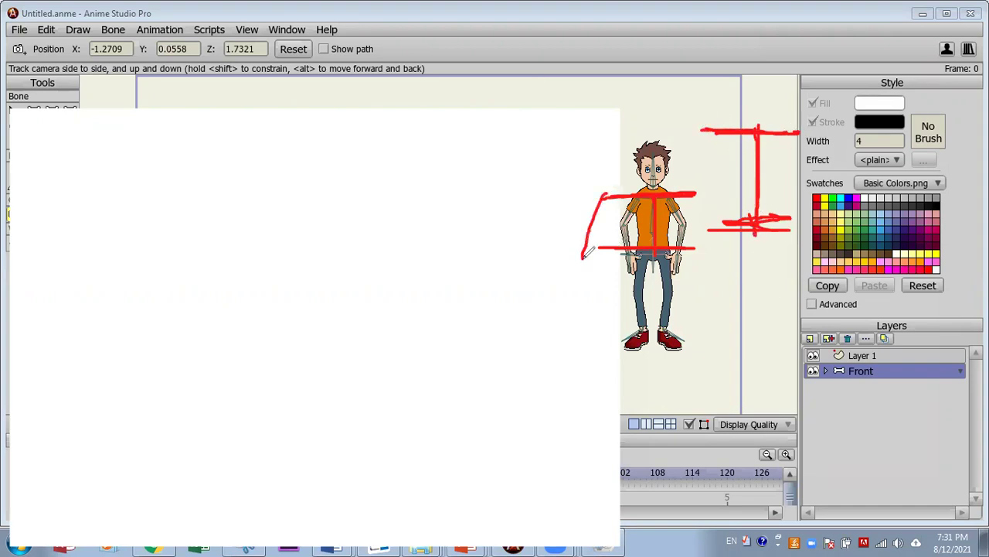
{"action": "mouse_move", "coordinate": [694, 189]}
{"action": "left_mouse_down"}
{"action": "mouse_move", "coordinate": [706, 252]}
{"action": "mouse_move", "coordinate": [702, 261]}
{"action": "mouse_move", "coordinate": [694, 248]}
{"action": "mouse_move", "coordinate": [702, 307]}
{"action": "left_mouse_up"}
{"action": "left_click_drag", "start_coordinate": [597, 251], "coordinate": [628, 358]}
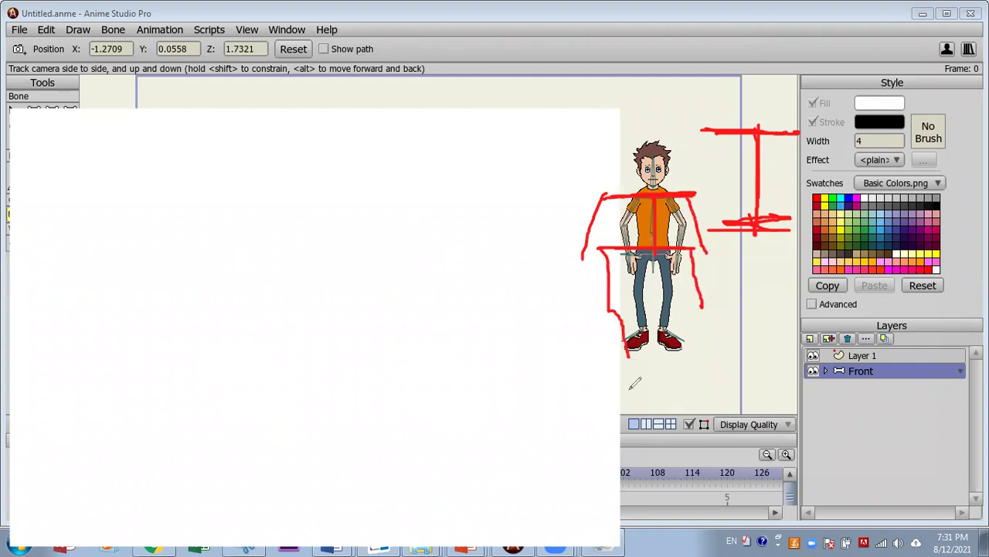
Step: Undo all the red annotation strokes on and beside the character
{"action": "key", "text": "ctrl+z"}
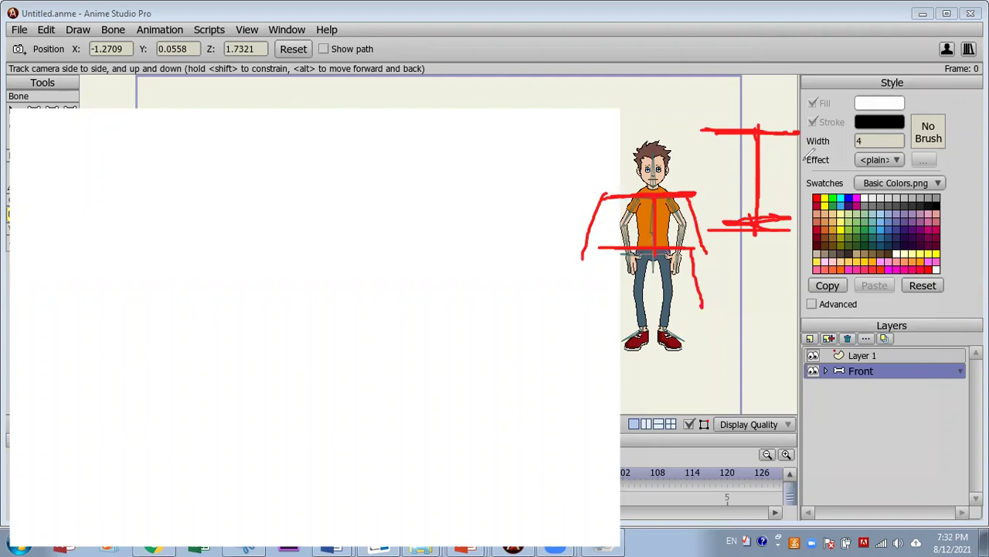
{"action": "key", "text": "ctrl+z"}
{"action": "key", "text": "ctrl+z"}
{"action": "key", "text": "ctrl+z"}
{"action": "key", "text": "ctrl+z"}
{"action": "key", "text": "ctrl+z"}
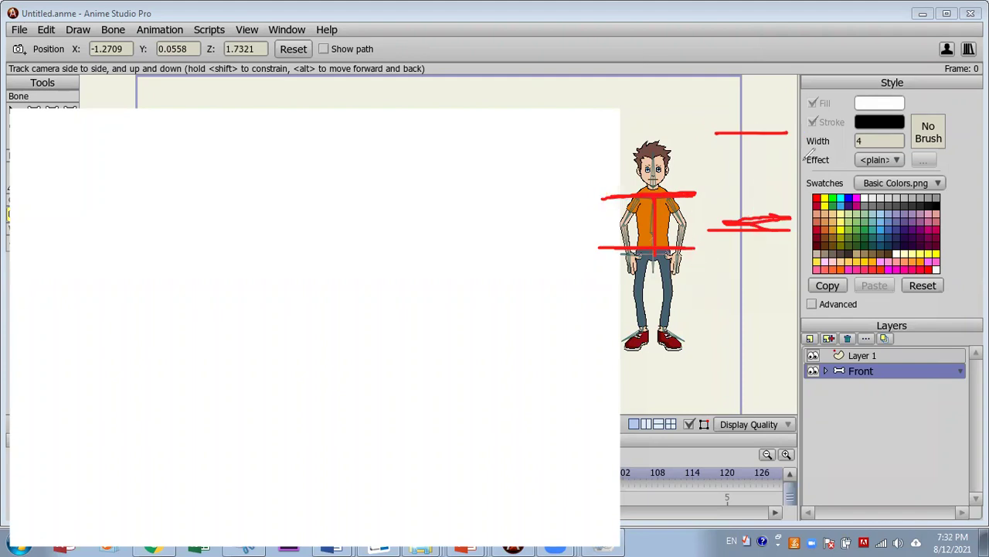
{"action": "key", "text": "ctrl+z"}
{"action": "key", "text": "ctrl+z"}
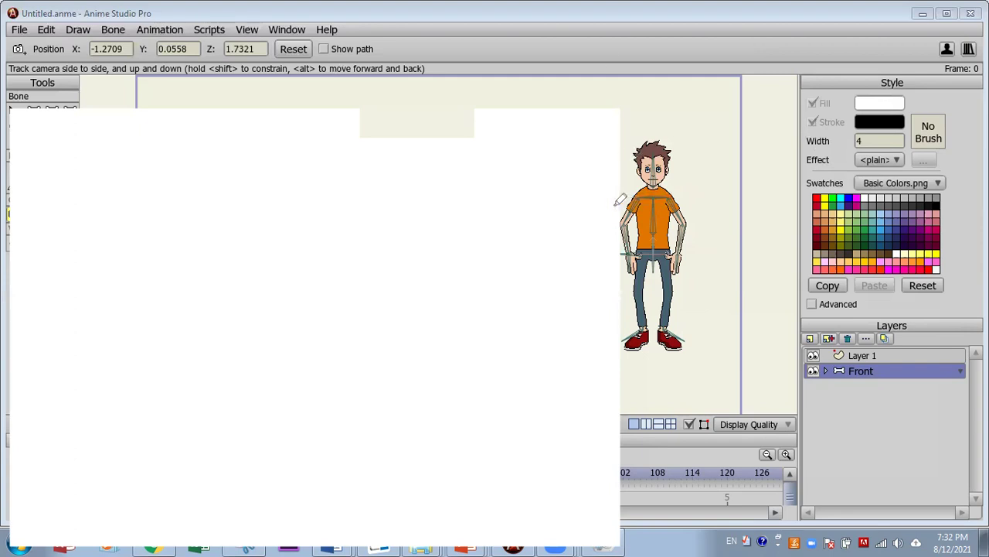
Step: Trace the character's shoulders, spine, hips, arms and legs as a green stick skeleton
{"action": "left_click_drag", "start_coordinate": [637, 189], "coordinate": [690, 194]}
{"action": "mouse_move", "coordinate": [614, 200]}
{"action": "left_mouse_down"}
{"action": "mouse_move", "coordinate": [689, 196]}
{"action": "mouse_move", "coordinate": [677, 195]}
{"action": "mouse_move", "coordinate": [696, 237]}
{"action": "mouse_move", "coordinate": [695, 283]}
{"action": "mouse_move", "coordinate": [709, 282]}
{"action": "mouse_move", "coordinate": [611, 232]}
{"action": "mouse_move", "coordinate": [609, 274]}
{"action": "mouse_move", "coordinate": [677, 256]}
{"action": "mouse_move", "coordinate": [606, 251]}
{"action": "mouse_move", "coordinate": [686, 258]}
{"action": "left_mouse_up"}
{"action": "mouse_move", "coordinate": [653, 187]}
{"action": "left_mouse_down"}
{"action": "mouse_move", "coordinate": [654, 255]}
{"action": "mouse_move", "coordinate": [678, 250]}
{"action": "mouse_move", "coordinate": [673, 337]}
{"action": "mouse_move", "coordinate": [700, 349]}
{"action": "left_mouse_up"}
{"action": "mouse_move", "coordinate": [630, 259]}
{"action": "left_mouse_down"}
{"action": "mouse_move", "coordinate": [642, 313]}
{"action": "mouse_move", "coordinate": [617, 346]}
{"action": "mouse_move", "coordinate": [649, 344]}
{"action": "left_mouse_up"}
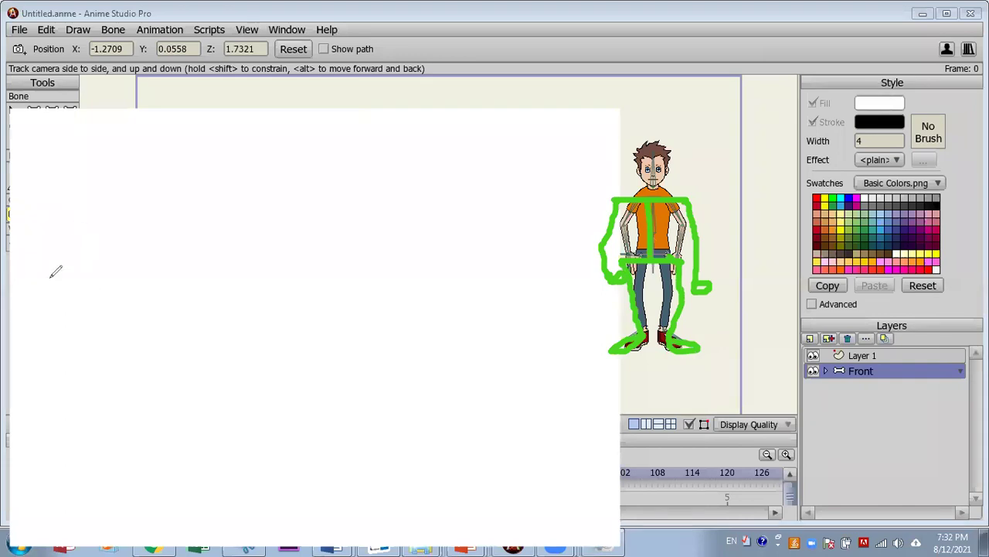
Step: Sketch the first walk pose's torso in green on the white area, with oppositely tilted shoulder and hip lines joined by a straight spine
{"action": "left_click_drag", "start_coordinate": [49, 253], "coordinate": [137, 216]}
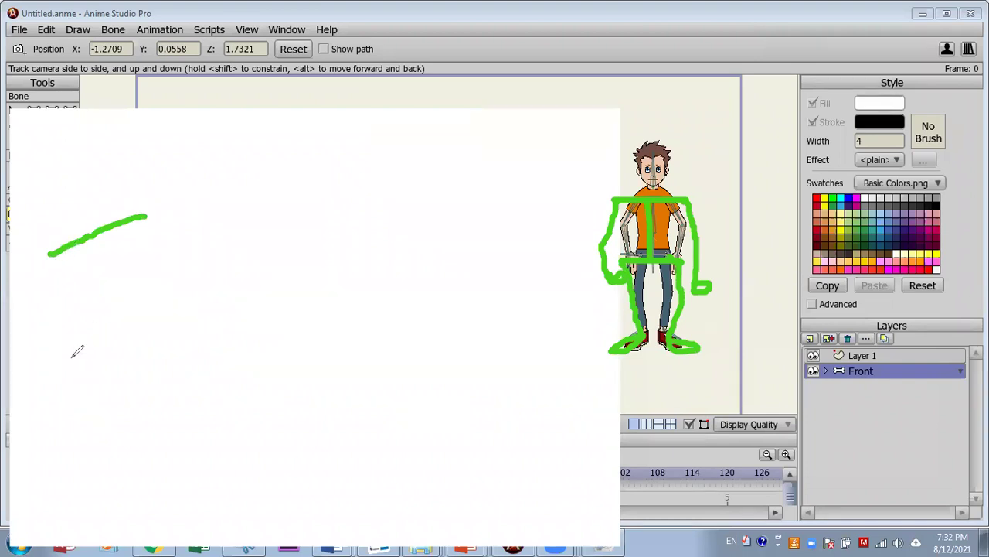
{"action": "left_click_drag", "start_coordinate": [62, 351], "coordinate": [163, 384]}
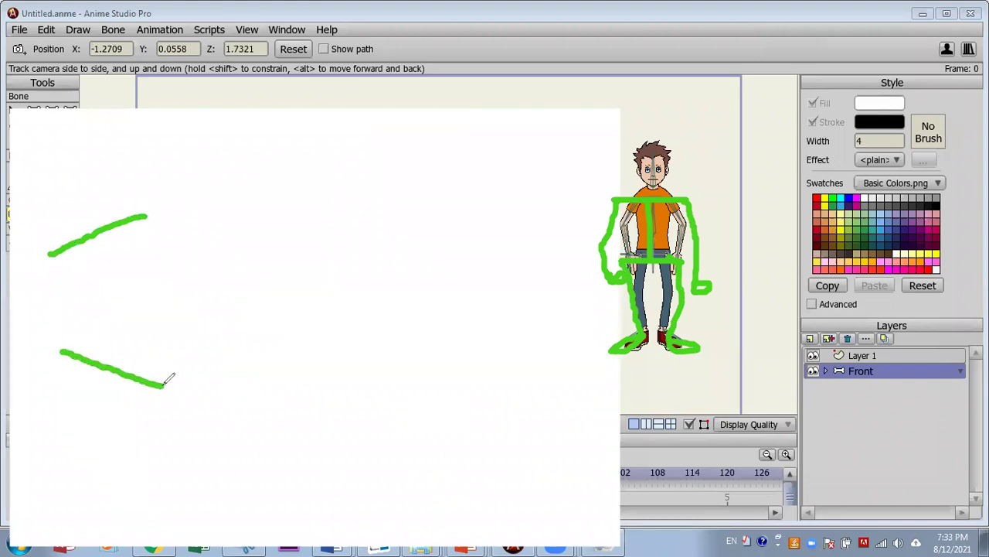
{"action": "mouse_move", "coordinate": [115, 223]}
{"action": "left_mouse_down"}
{"action": "mouse_move", "coordinate": [110, 288]}
{"action": "mouse_move", "coordinate": [121, 333]}
{"action": "left_mouse_up"}
{"action": "left_click_drag", "start_coordinate": [120, 369], "coordinate": [109, 289]}
{"action": "key", "text": "ctrl+z"}
{"action": "key", "text": "ctrl+z"}
{"action": "mouse_move", "coordinate": [109, 222]}
{"action": "left_mouse_down"}
{"action": "mouse_move", "coordinate": [101, 304]}
{"action": "mouse_move", "coordinate": [113, 376]}
{"action": "left_mouse_up"}
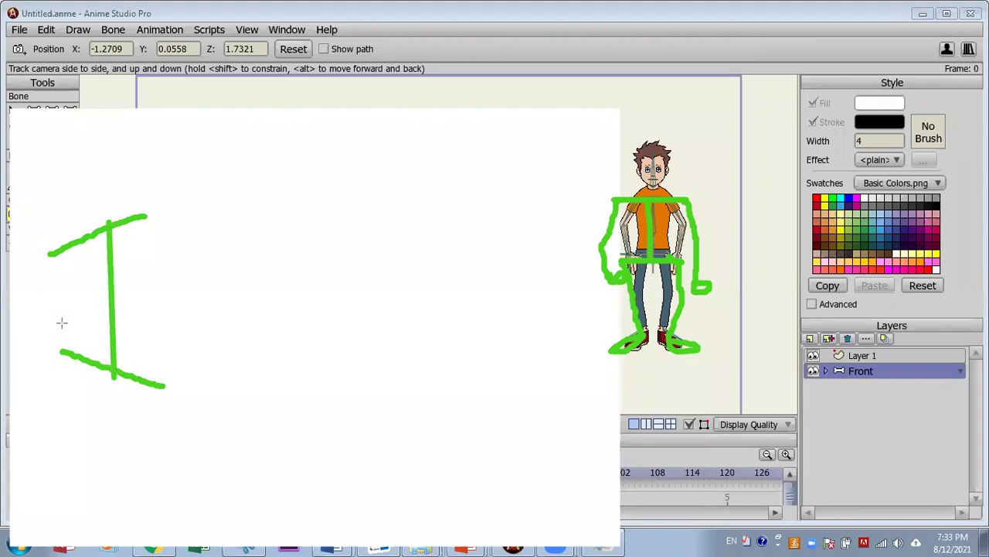
Step: Add bent green arms, one raised bent leg and one straight leg to the first pose, and reinforce its shoulder line
{"action": "mouse_move", "coordinate": [48, 252]}
{"action": "left_mouse_down"}
{"action": "mouse_move", "coordinate": [23, 306]}
{"action": "mouse_move", "coordinate": [39, 357]}
{"action": "left_mouse_up"}
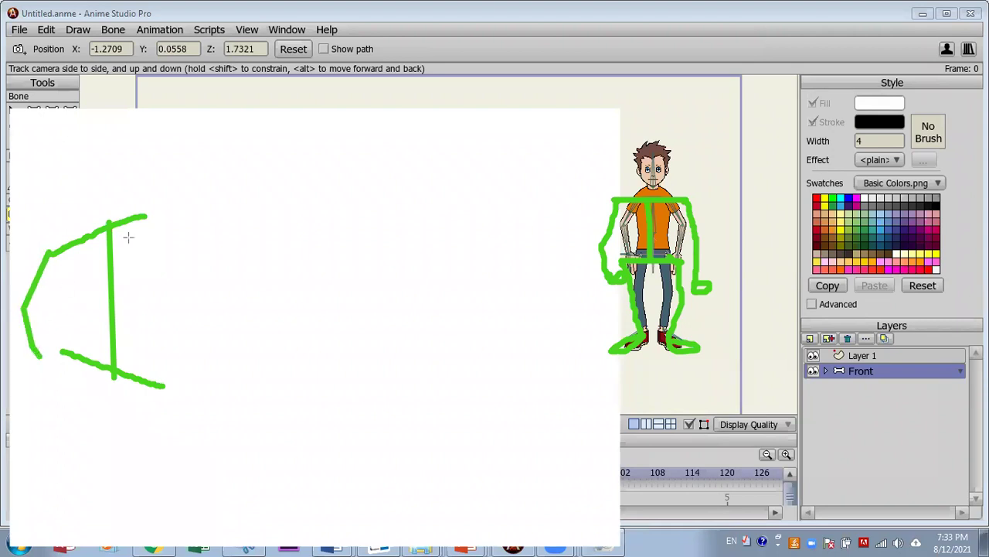
{"action": "mouse_move", "coordinate": [149, 215]}
{"action": "left_mouse_down"}
{"action": "mouse_move", "coordinate": [184, 272]}
{"action": "mouse_move", "coordinate": [163, 343]}
{"action": "left_mouse_up"}
{"action": "mouse_move", "coordinate": [62, 353]}
{"action": "left_mouse_down"}
{"action": "mouse_move", "coordinate": [37, 416]}
{"action": "mouse_move", "coordinate": [92, 465]}
{"action": "mouse_move", "coordinate": [58, 464]}
{"action": "left_mouse_up"}
{"action": "mouse_move", "coordinate": [161, 384]}
{"action": "left_mouse_down"}
{"action": "mouse_move", "coordinate": [151, 543]}
{"action": "mouse_move", "coordinate": [153, 526]}
{"action": "mouse_move", "coordinate": [186, 535]}
{"action": "left_mouse_up"}
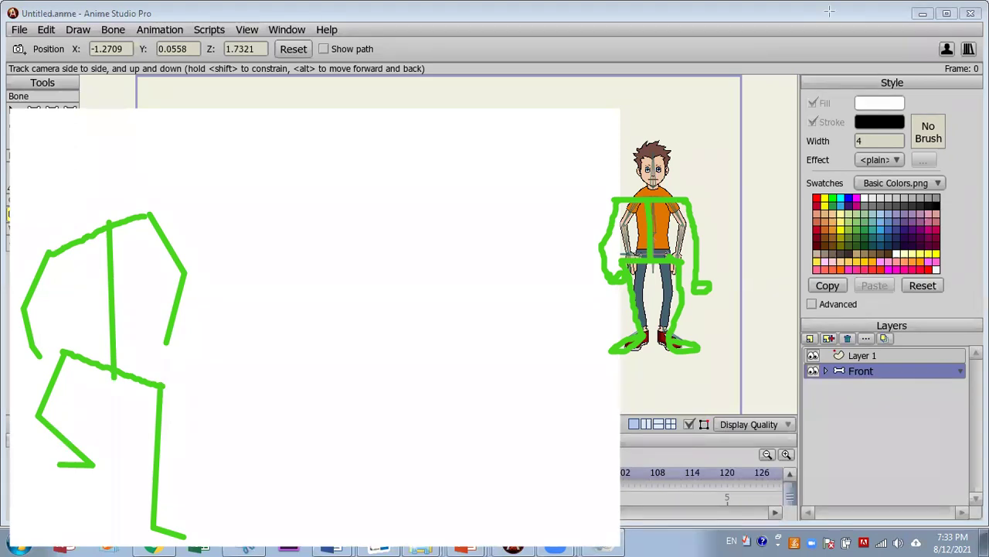
{"action": "left_click_drag", "start_coordinate": [67, 241], "coordinate": [153, 215]}
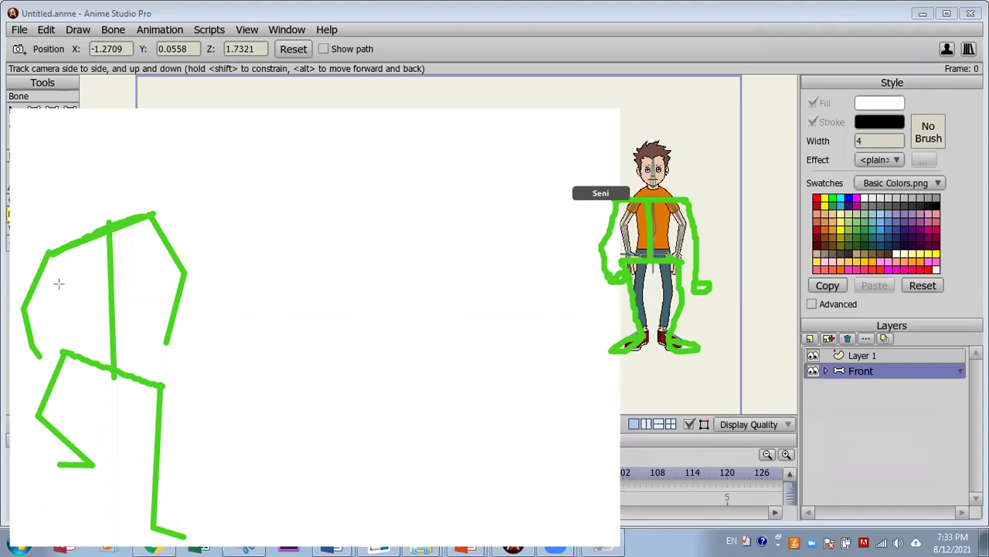
Step: Try thick red arrows at the first pose's lowered shoulder and raised hip, and undo them
{"action": "left_click_drag", "start_coordinate": [72, 257], "coordinate": [74, 308]}
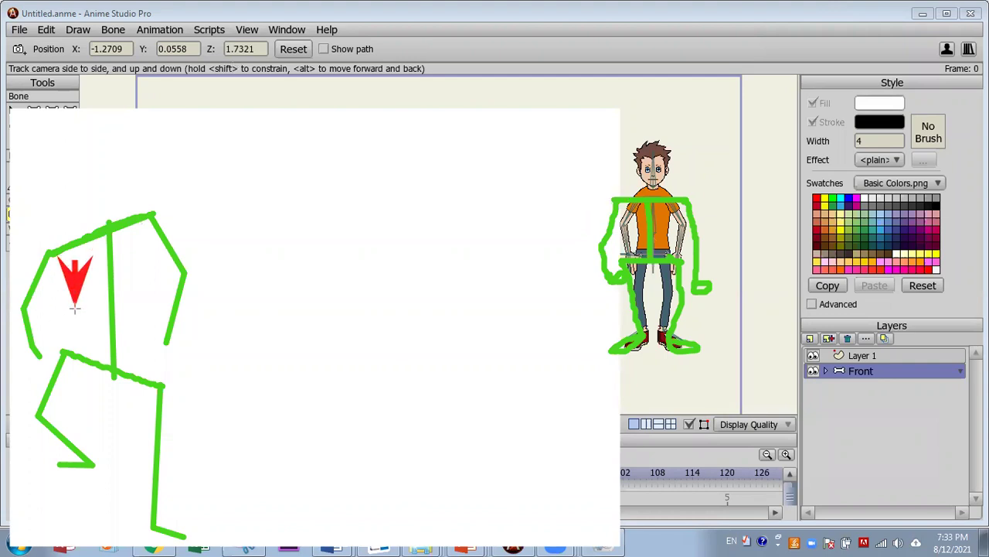
{"action": "left_click_drag", "start_coordinate": [68, 349], "coordinate": [68, 322]}
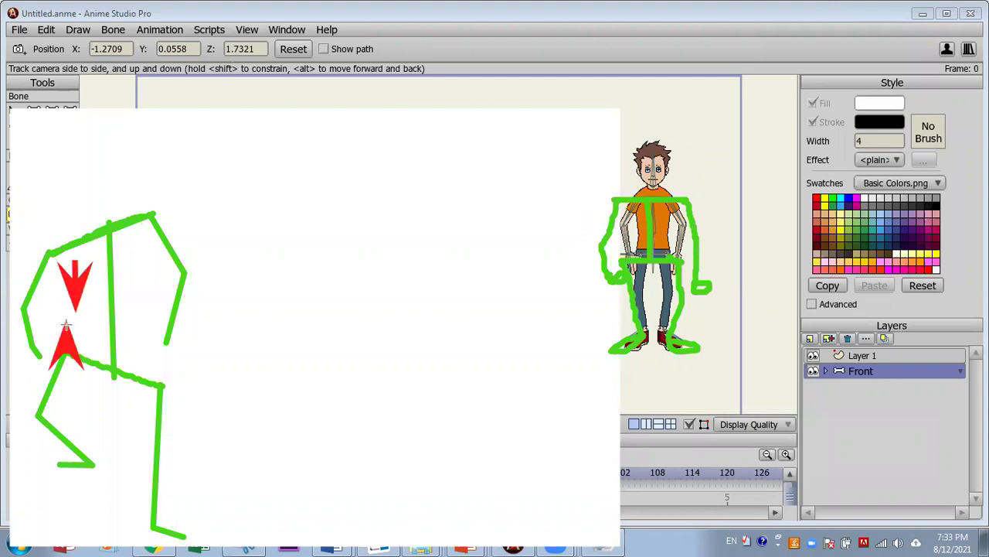
{"action": "key", "text": "ctrl+z"}
{"action": "key", "text": "ctrl+z"}
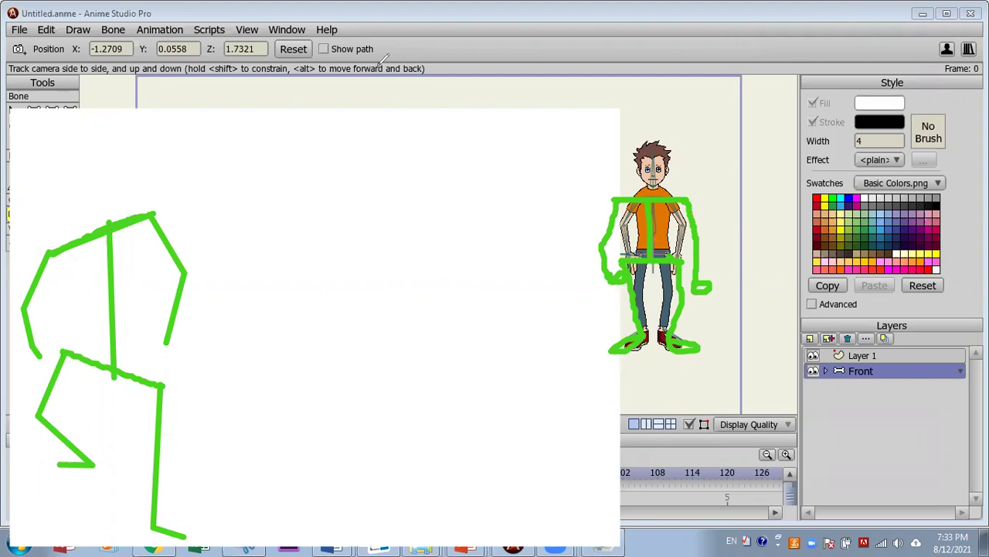
Step: Draw thin red arrows showing the up or down direction of each shoulder and hip in the first pose
{"action": "mouse_move", "coordinate": [57, 249]}
{"action": "left_mouse_down"}
{"action": "mouse_move", "coordinate": [61, 282]}
{"action": "mouse_move", "coordinate": [43, 266]}
{"action": "left_mouse_up"}
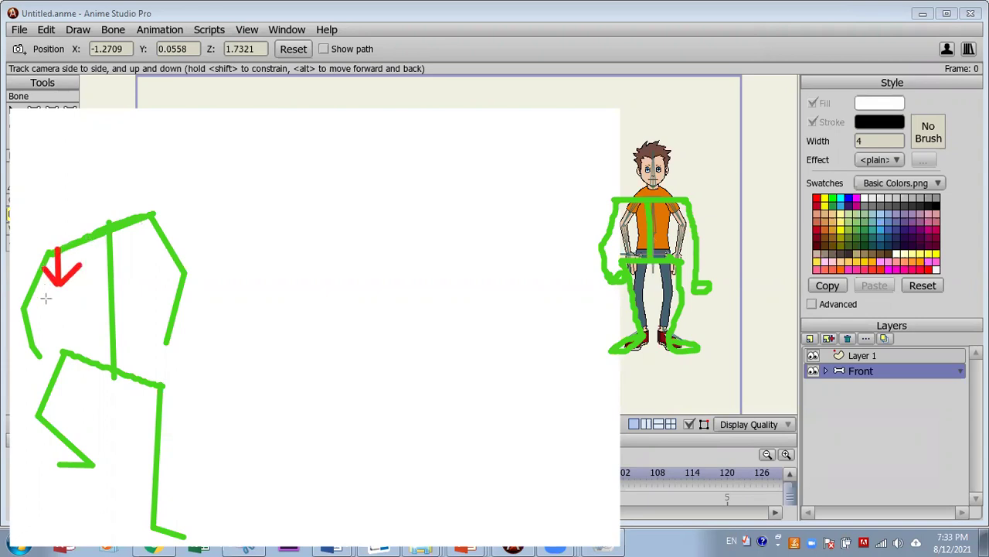
{"action": "mouse_move", "coordinate": [65, 352]}
{"action": "left_mouse_down"}
{"action": "mouse_move", "coordinate": [65, 317]}
{"action": "mouse_move", "coordinate": [77, 330]}
{"action": "mouse_move", "coordinate": [65, 313]}
{"action": "mouse_move", "coordinate": [43, 328]}
{"action": "left_mouse_up"}
{"action": "mouse_move", "coordinate": [150, 218]}
{"action": "left_mouse_down"}
{"action": "mouse_move", "coordinate": [146, 170]}
{"action": "mouse_move", "coordinate": [159, 189]}
{"action": "mouse_move", "coordinate": [150, 175]}
{"action": "mouse_move", "coordinate": [126, 185]}
{"action": "left_mouse_up"}
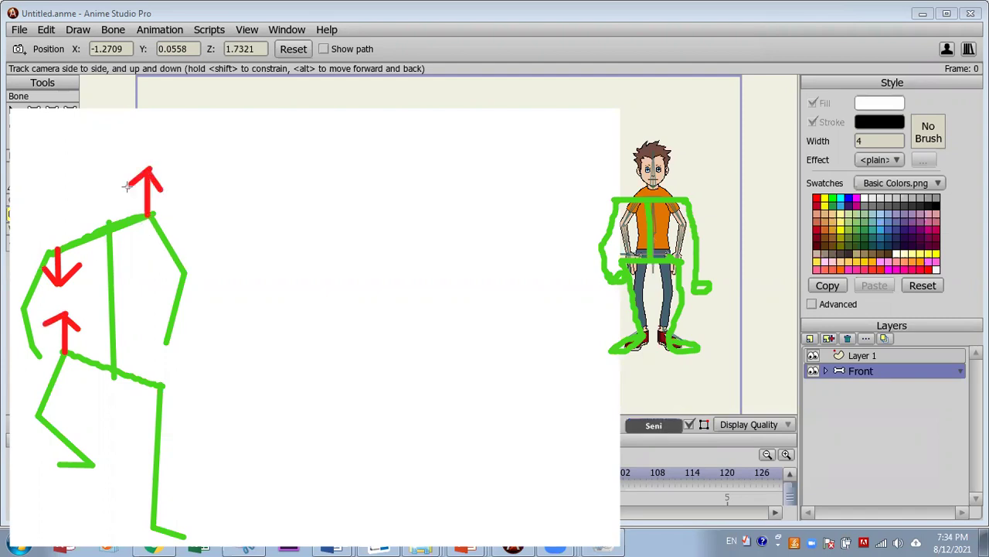
{"action": "mouse_move", "coordinate": [161, 384]}
{"action": "left_mouse_down"}
{"action": "mouse_move", "coordinate": [154, 426]}
{"action": "mouse_move", "coordinate": [176, 415]}
{"action": "mouse_move", "coordinate": [168, 424]}
{"action": "mouse_move", "coordinate": [158, 432]}
{"action": "mouse_move", "coordinate": [137, 409]}
{"action": "left_mouse_up"}
{"action": "key", "text": "ctrl+z"}
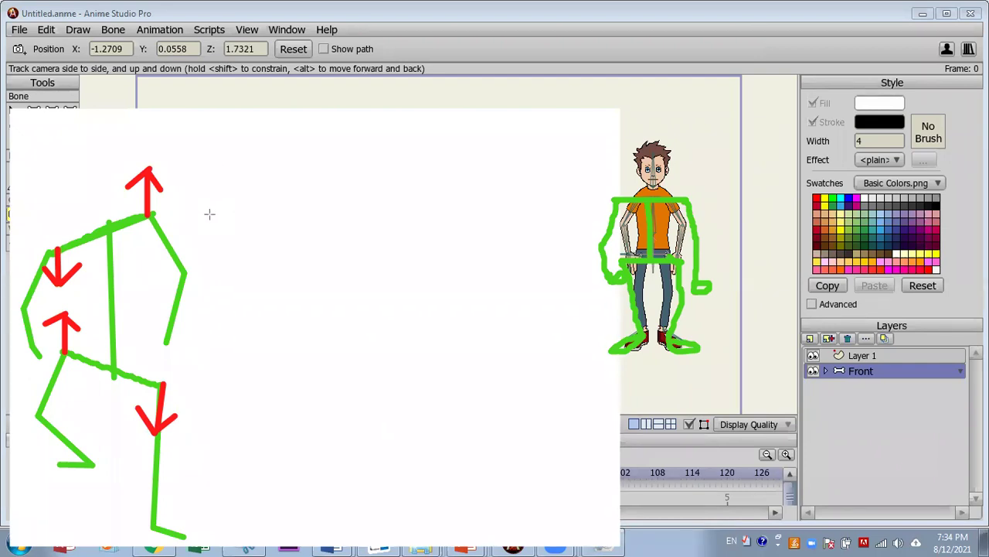
Step: Sketch a second green pose beside the first with level shoulders and hips, a straight spine and hanging arms
{"action": "mouse_move", "coordinate": [209, 213]}
{"action": "left_mouse_down"}
{"action": "mouse_move", "coordinate": [321, 211]}
{"action": "mouse_move", "coordinate": [268, 353]}
{"action": "mouse_move", "coordinate": [269, 376]}
{"action": "mouse_move", "coordinate": [319, 385]}
{"action": "left_mouse_up"}
{"action": "left_click_drag", "start_coordinate": [322, 209], "coordinate": [342, 385]}
{"action": "left_click_drag", "start_coordinate": [212, 216], "coordinate": [205, 333]}
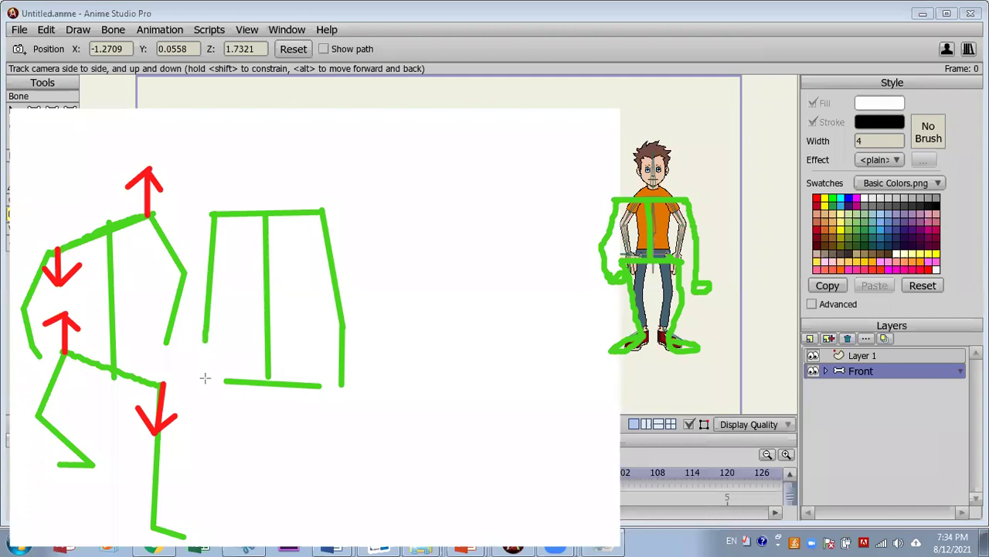
{"action": "left_click_drag", "start_coordinate": [205, 341], "coordinate": [205, 377]}
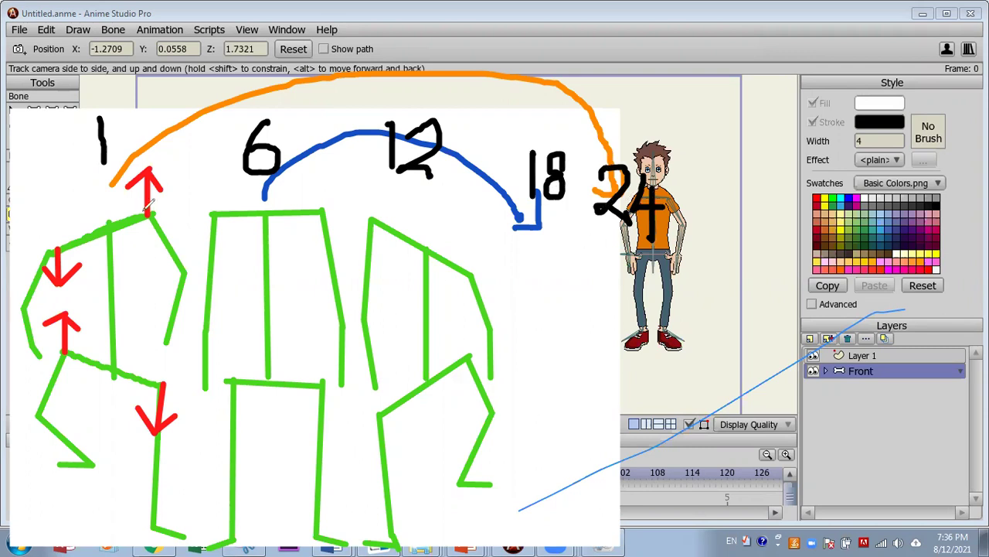
Step: Undo the stray thin blue line and mark the frame numbers 12 and 24 with black asterisks
{"action": "key", "text": "ctrl+z"}
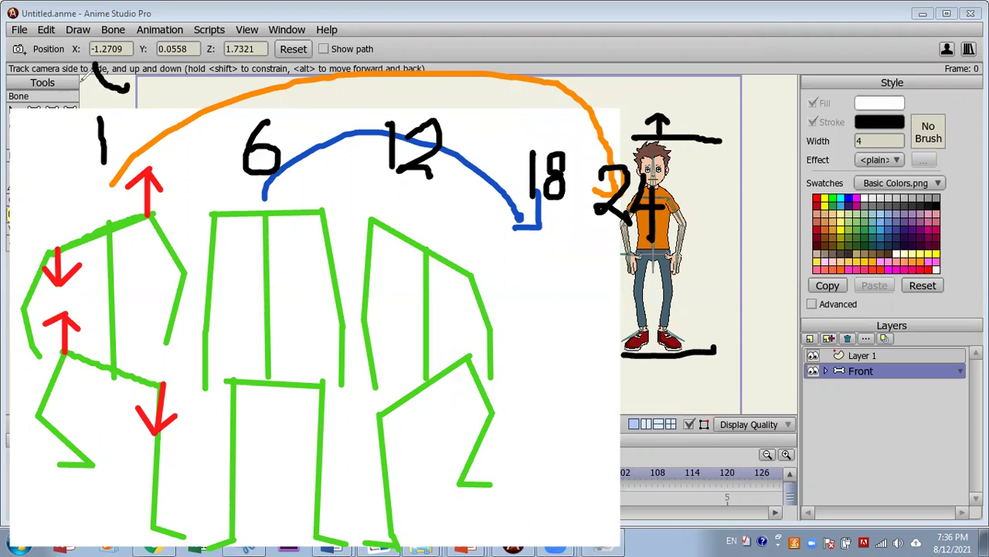
{"action": "mouse_move", "coordinate": [389, 81]}
{"action": "left_mouse_down"}
{"action": "mouse_move", "coordinate": [394, 113]}
{"action": "mouse_move", "coordinate": [408, 102]}
{"action": "left_mouse_up"}
{"action": "mouse_move", "coordinate": [603, 95]}
{"action": "left_mouse_down"}
{"action": "mouse_move", "coordinate": [657, 95]}
{"action": "mouse_move", "coordinate": [640, 101]}
{"action": "left_mouse_up"}
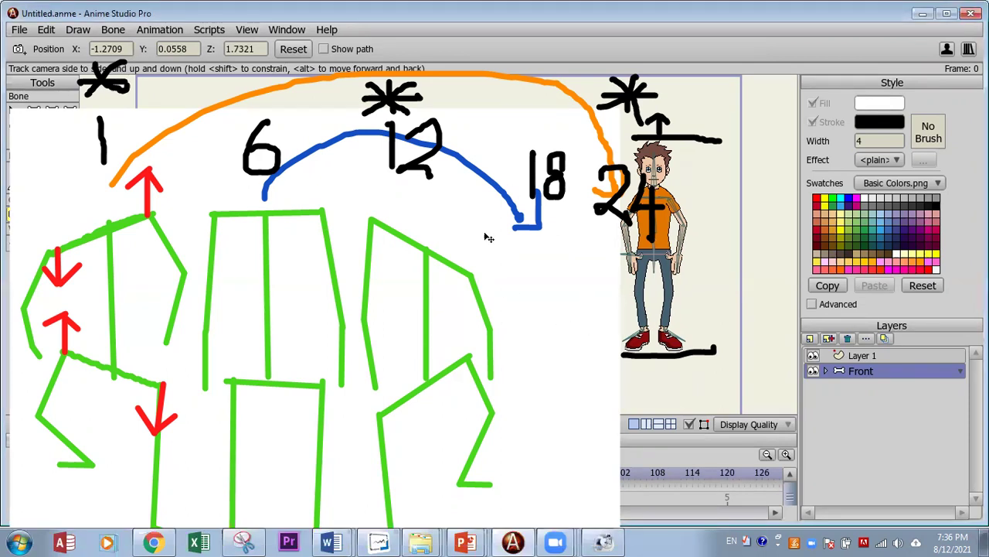
Step: Extend the white sketching area over the character with another filled white rectangle
{"action": "left_click", "coordinate": [530, 347]}
{"action": "left_click_drag", "start_coordinate": [618, 327], "coordinate": [909, 351]}
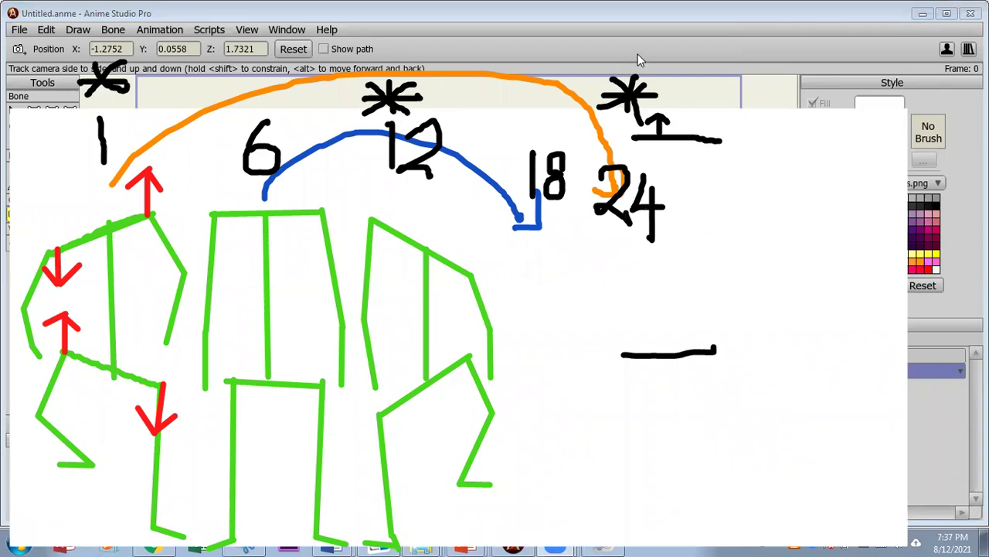
Step: Undo the most recent annotation on the sketching area
{"action": "key", "text": "ctrl+z"}
{"action": "key", "text": "ctrl+shift+z"}
{"action": "key", "text": "ctrl+z"}
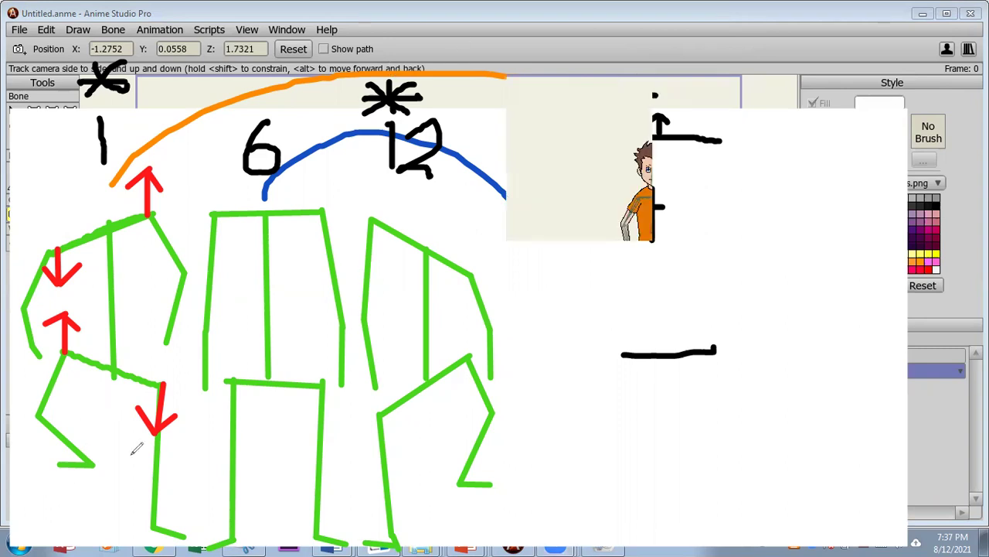
Step: Letter the walk poses A, C, B, D and E in blue, and box D and E with the note Copy
{"action": "left_click_drag", "start_coordinate": [137, 480], "coordinate": [77, 457]}
{"action": "left_click", "coordinate": [389, 408]}
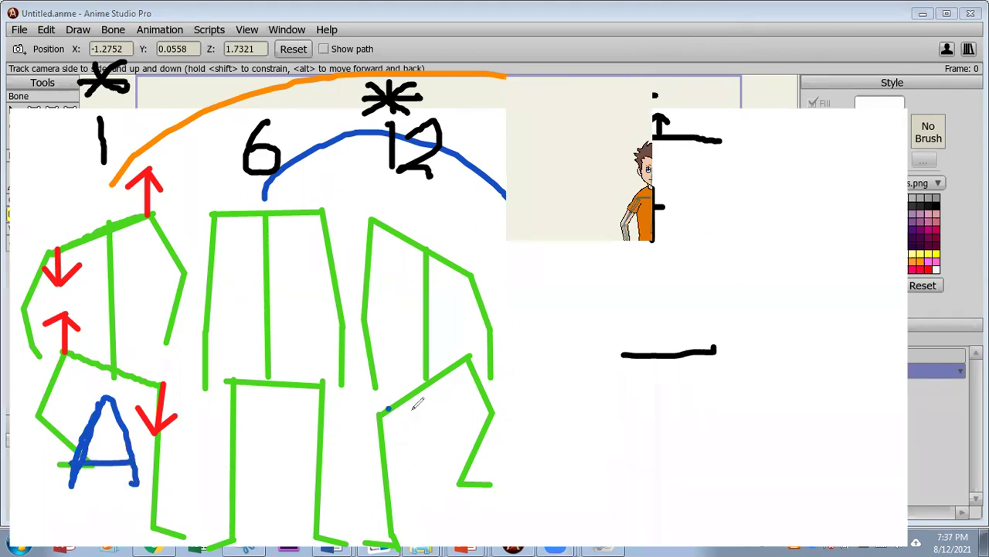
{"action": "left_click_drag", "start_coordinate": [478, 459], "coordinate": [430, 479]}
{"action": "left_click_drag", "start_coordinate": [275, 435], "coordinate": [303, 439]}
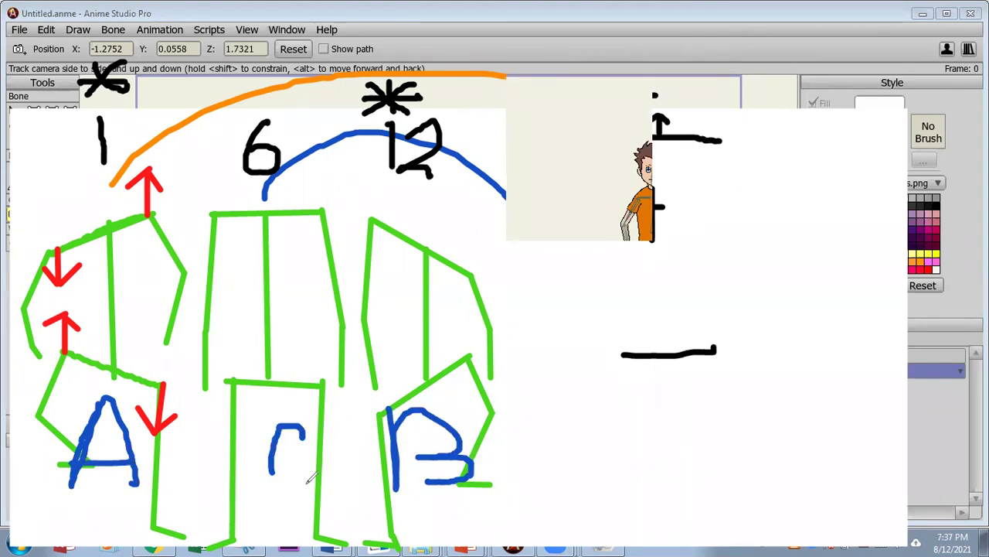
{"action": "mouse_move", "coordinate": [559, 415]}
{"action": "left_mouse_down"}
{"action": "mouse_move", "coordinate": [564, 486]}
{"action": "mouse_move", "coordinate": [535, 439]}
{"action": "left_mouse_up"}
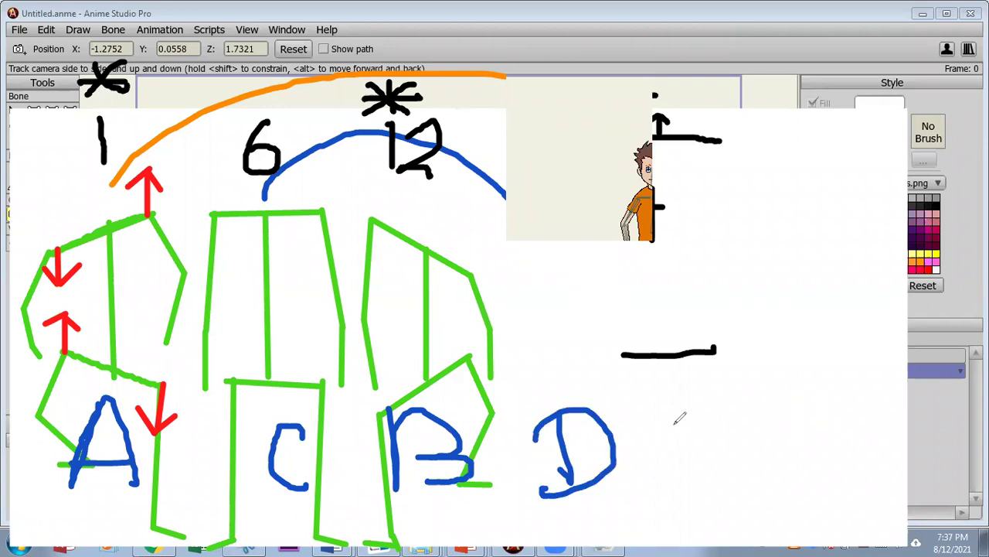
{"action": "mouse_move", "coordinate": [680, 415]}
{"action": "left_mouse_down"}
{"action": "mouse_move", "coordinate": [634, 440]}
{"action": "mouse_move", "coordinate": [684, 464]}
{"action": "left_mouse_up"}
{"action": "left_click_drag", "start_coordinate": [623, 447], "coordinate": [661, 446]}
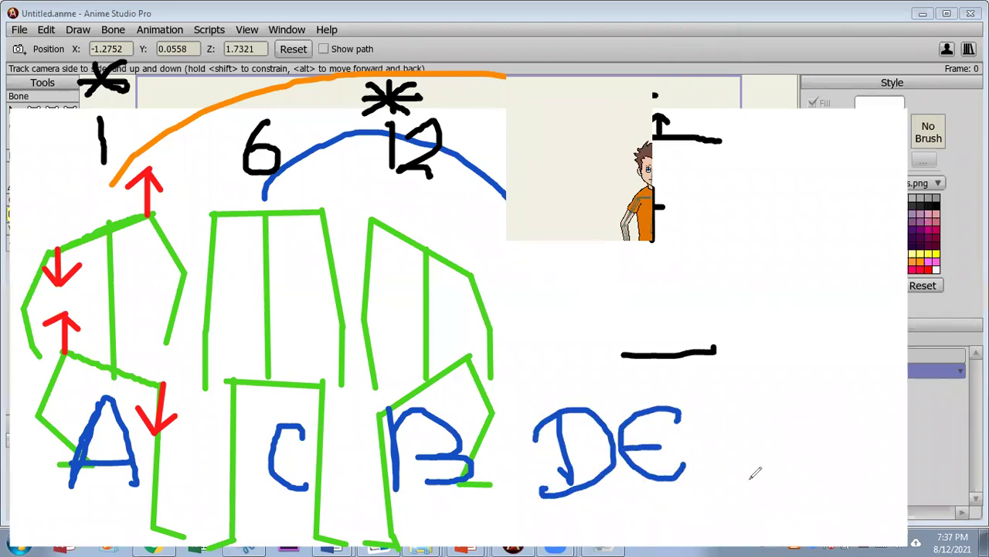
{"action": "mouse_move", "coordinate": [534, 383]}
{"action": "left_mouse_down"}
{"action": "mouse_move", "coordinate": [731, 380]}
{"action": "mouse_move", "coordinate": [723, 524]}
{"action": "mouse_move", "coordinate": [537, 540]}
{"action": "mouse_move", "coordinate": [503, 444]}
{"action": "mouse_move", "coordinate": [507, 372]}
{"action": "left_mouse_up"}
{"action": "mouse_move", "coordinate": [801, 326]}
{"action": "left_mouse_down"}
{"action": "mouse_move", "coordinate": [787, 384]}
{"action": "mouse_move", "coordinate": [804, 372]}
{"action": "mouse_move", "coordinate": [831, 377]}
{"action": "mouse_move", "coordinate": [863, 353]}
{"action": "mouse_move", "coordinate": [843, 410]}
{"action": "left_mouse_up"}
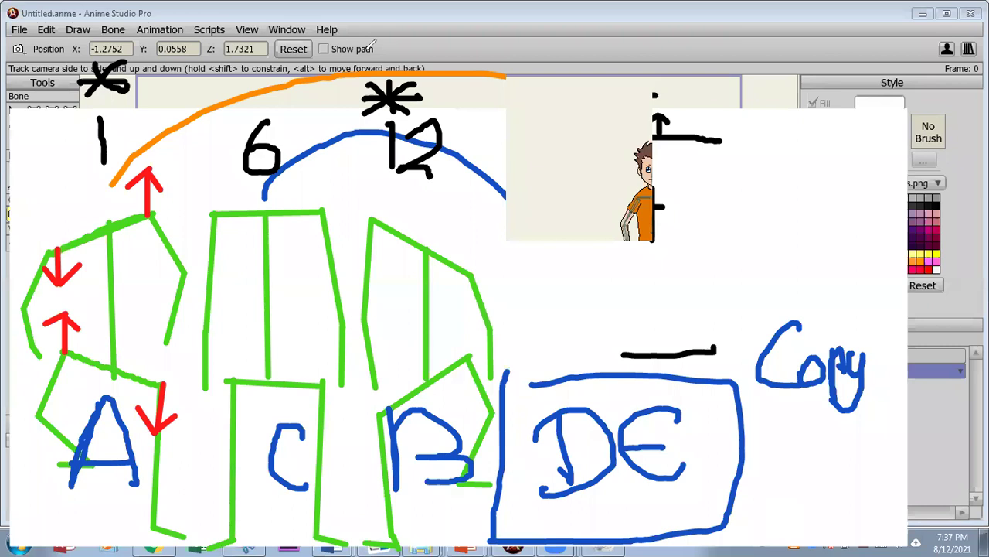
Step: Clear all the annotations and track the camera to centre the boy in the view, with frame 1 current
{"action": "key", "text": "Escape"}
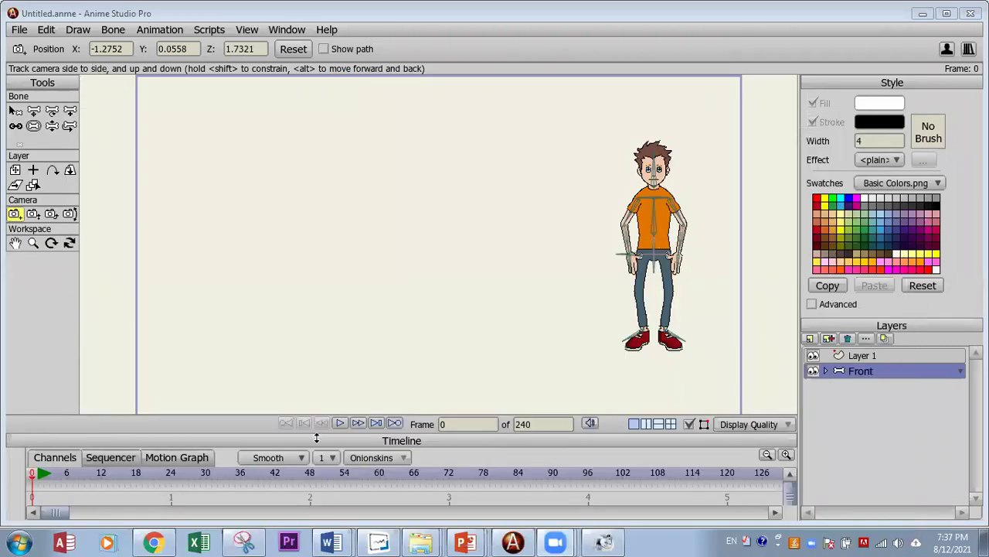
{"action": "left_click_drag", "start_coordinate": [554, 294], "coordinate": [293, 321]}
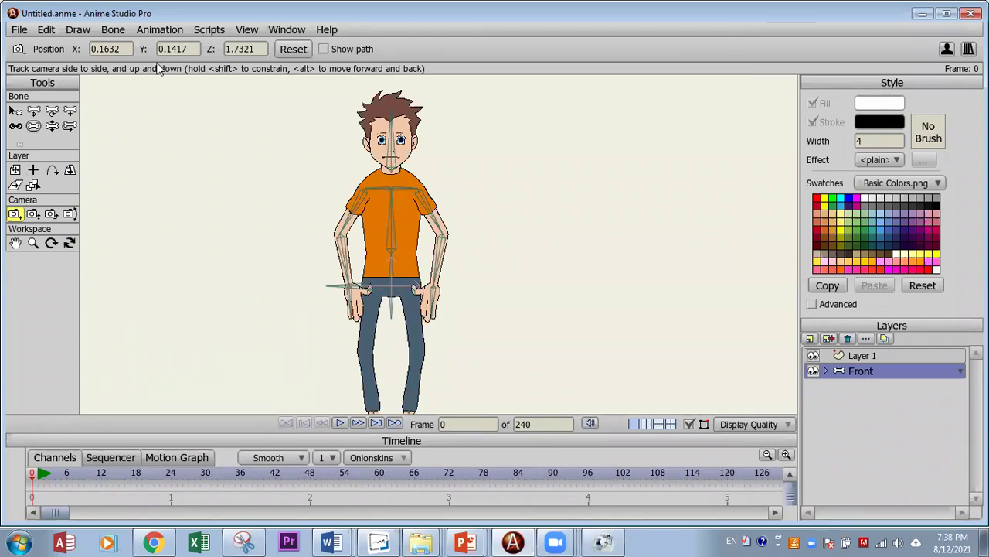
{"action": "left_click", "coordinate": [38, 475]}
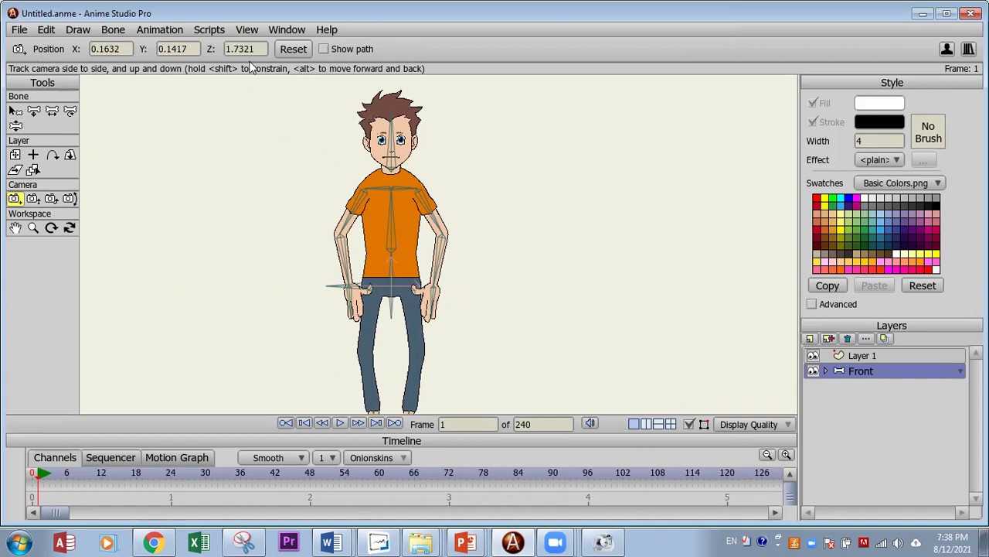
{"action": "left_click", "coordinate": [599, 180]}
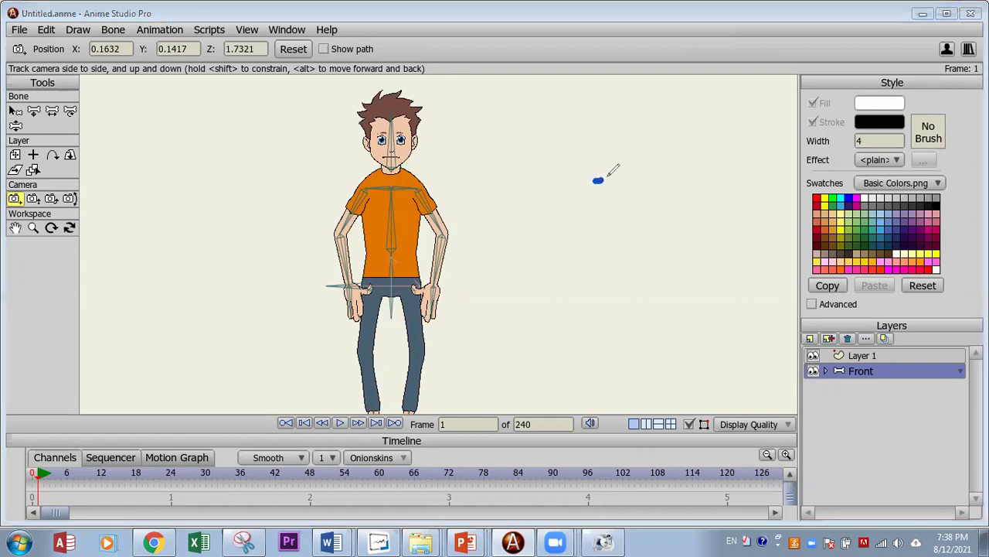
{"action": "left_click_drag", "start_coordinate": [607, 176], "coordinate": [691, 137]}
{"action": "mouse_move", "coordinate": [584, 261]}
{"action": "left_mouse_down"}
{"action": "mouse_move", "coordinate": [639, 286]}
{"action": "mouse_move", "coordinate": [672, 320]}
{"action": "left_mouse_up"}
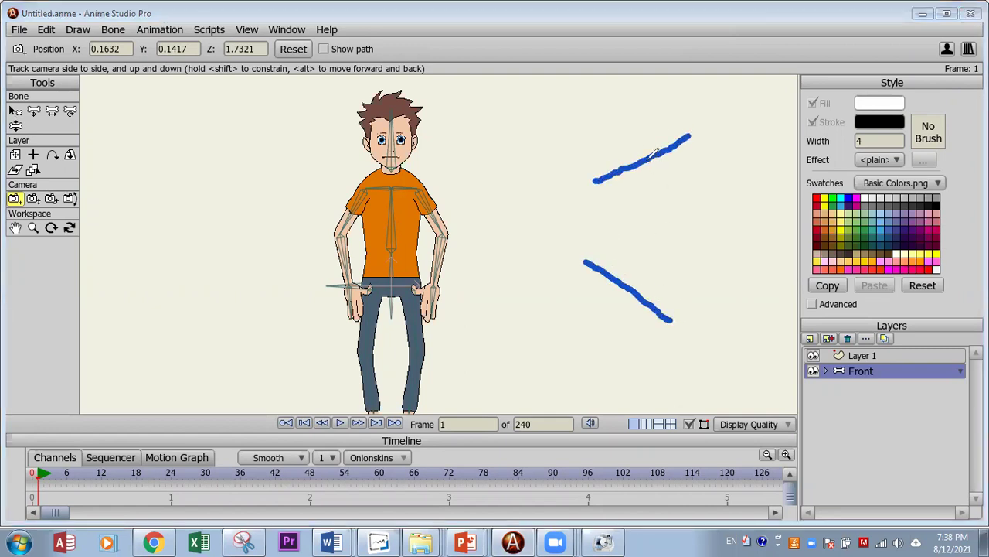
{"action": "left_click_drag", "start_coordinate": [652, 156], "coordinate": [634, 289]}
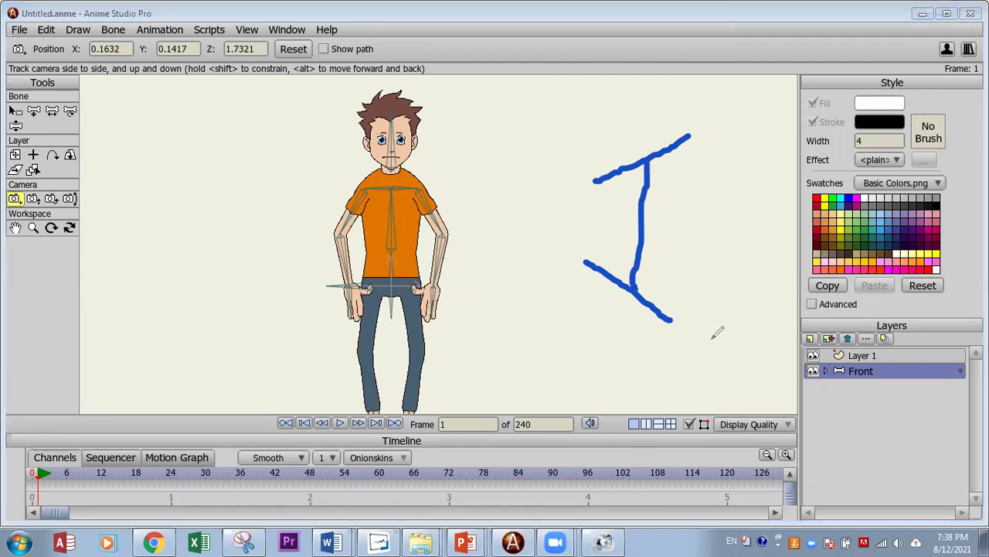
{"action": "key", "text": "ctrl+z"}
{"action": "key", "text": "ctrl+z"}
{"action": "key", "text": "ctrl+z"}
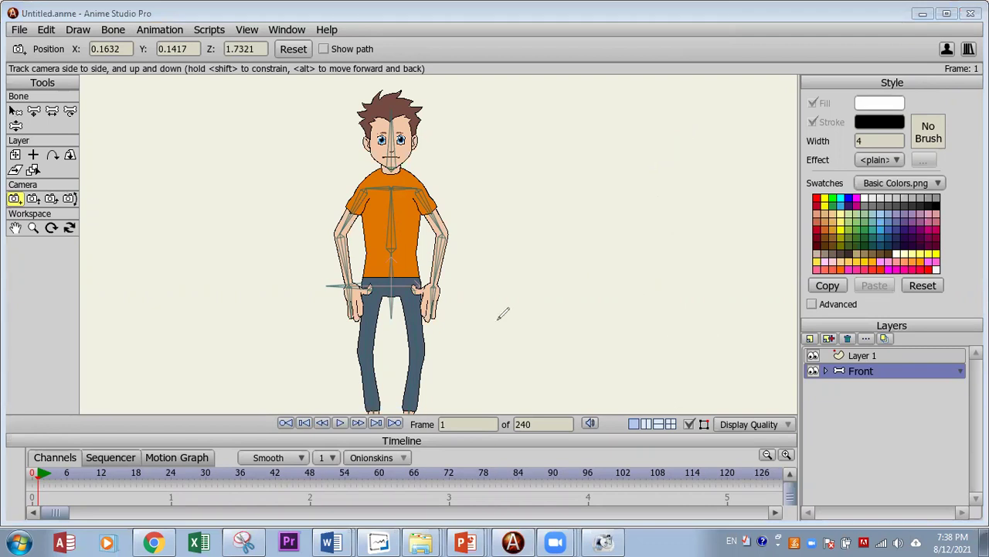
Step: Sketch the first pose beside the boy in straight blue lines with oppositely slanted shoulders and hips joined by a spine
{"action": "left_click_drag", "start_coordinate": [581, 191], "coordinate": [692, 130]}
{"action": "left_click_drag", "start_coordinate": [588, 282], "coordinate": [700, 360]}
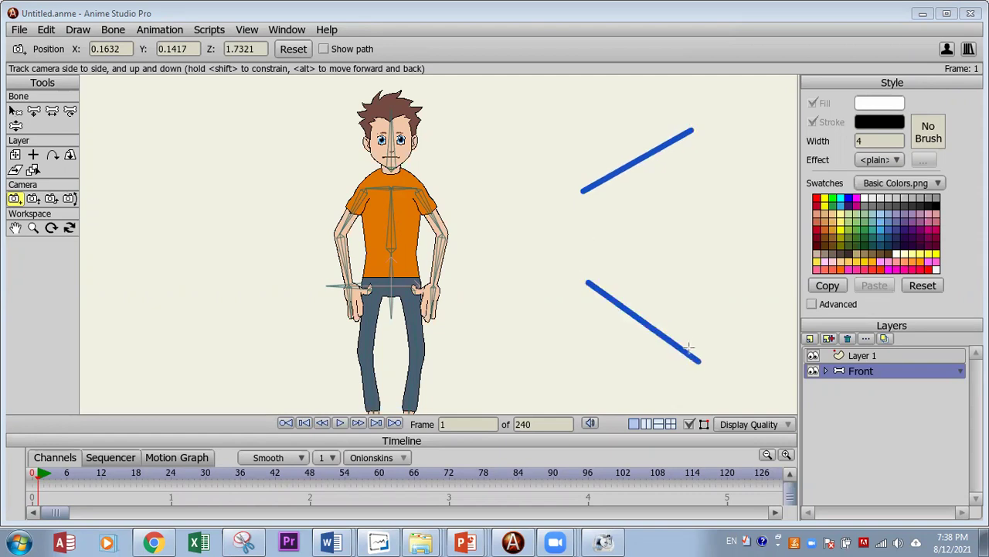
{"action": "mouse_move", "coordinate": [653, 148]}
{"action": "left_mouse_down"}
{"action": "mouse_move", "coordinate": [648, 293]}
{"action": "mouse_move", "coordinate": [657, 333]}
{"action": "left_mouse_up"}
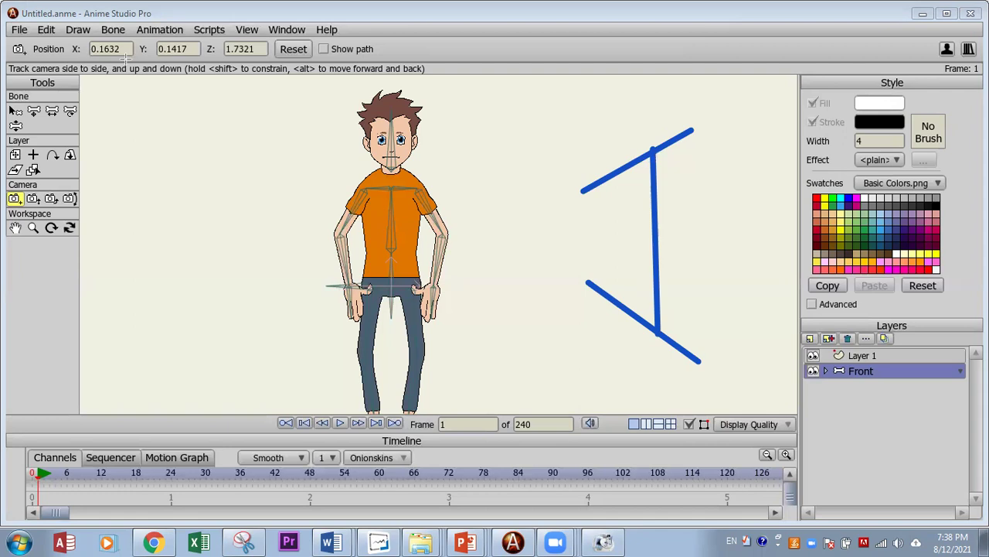
Step: Rotate the boy's right leg bones at frame 1 so the knee bends outward, the shin angles inward and the foot turns outward
{"action": "left_click", "coordinate": [70, 112]}
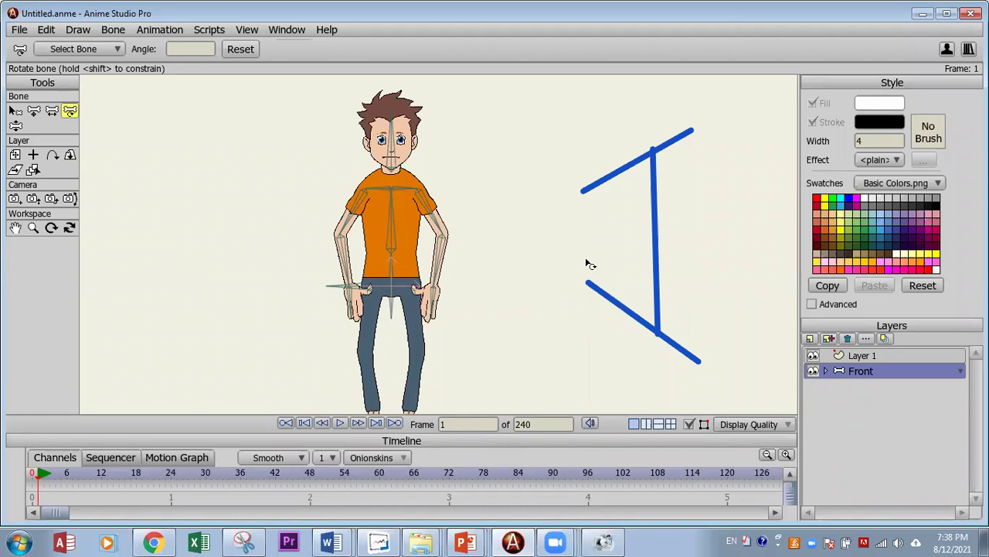
{"action": "left_click_drag", "start_coordinate": [354, 336], "coordinate": [391, 389]}
{"action": "left_click_drag", "start_coordinate": [481, 366], "coordinate": [477, 341]}
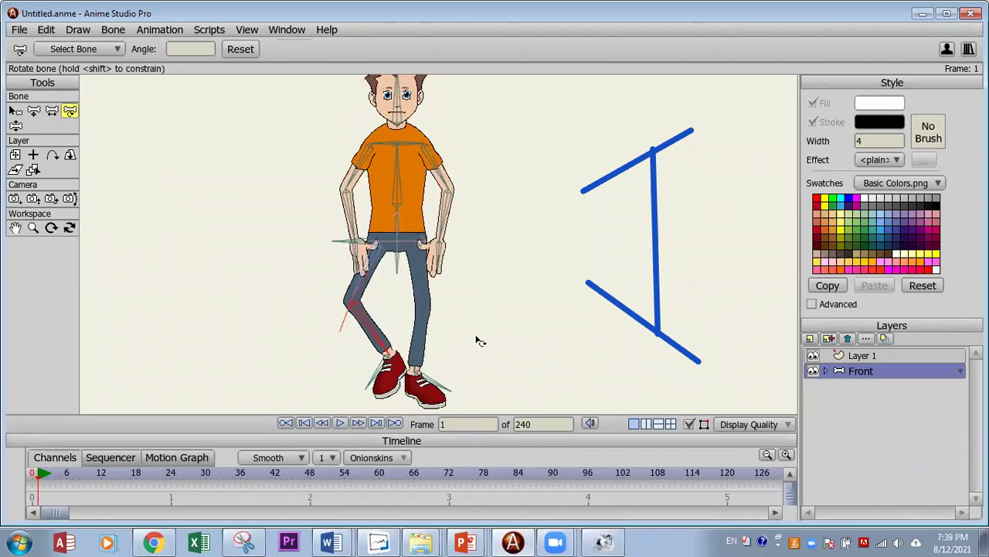
{"action": "left_click_drag", "start_coordinate": [391, 365], "coordinate": [372, 350]}
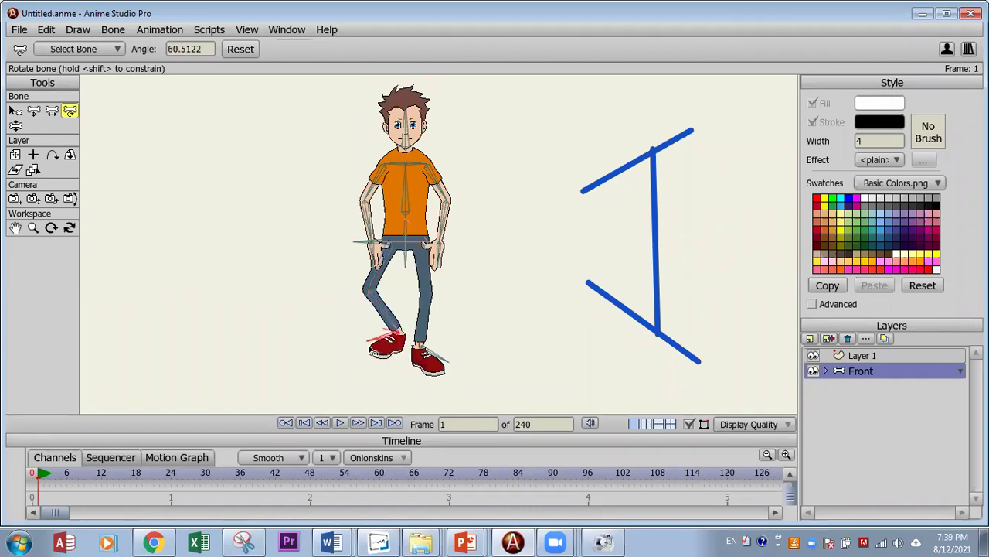
Step: Rotate the boy's left leg bones to stand that leg straight, with the thigh at about 1.6 degrees
{"action": "left_click", "coordinate": [430, 294]}
{"action": "left_click_drag", "start_coordinate": [429, 293], "coordinate": [420, 327]}
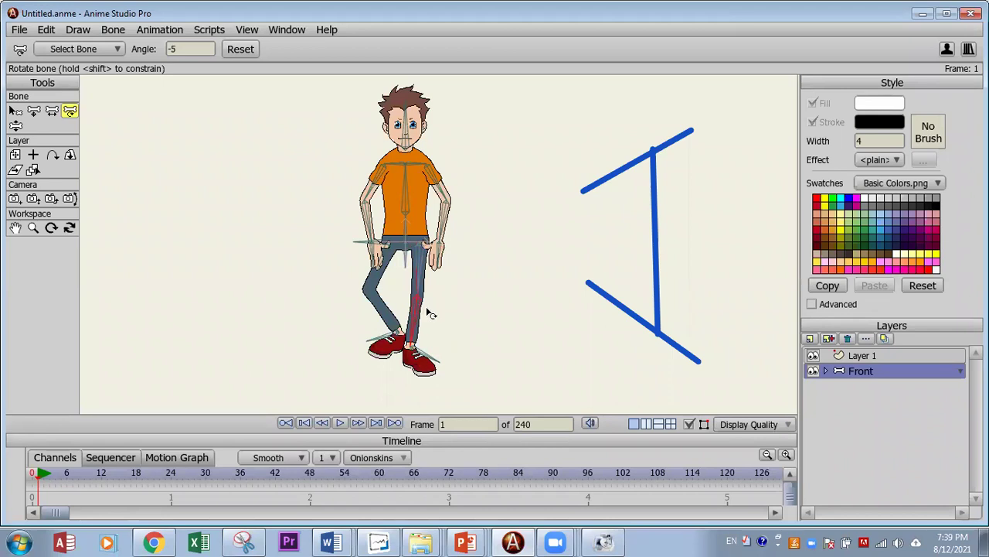
{"action": "left_click_drag", "start_coordinate": [425, 289], "coordinate": [421, 294]}
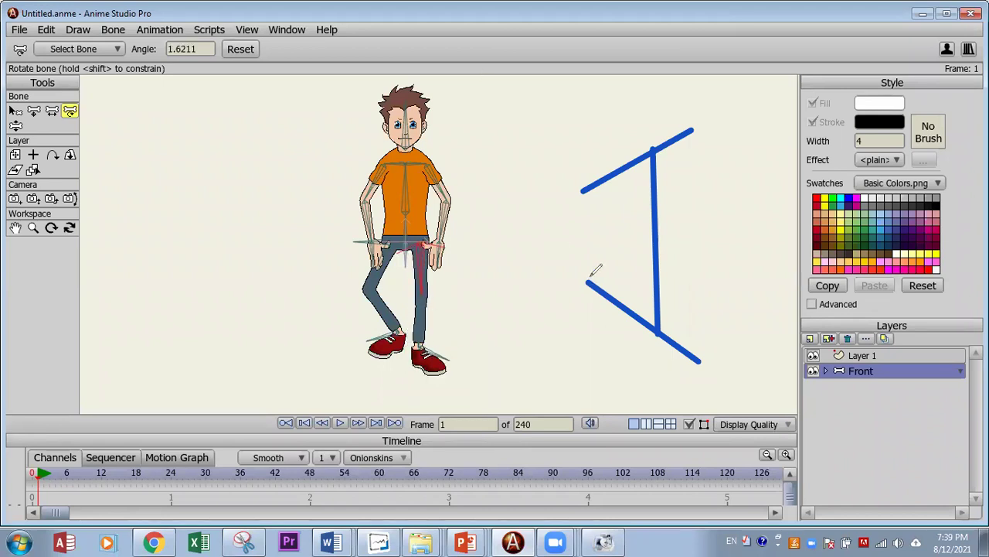
Step: Complete the blue pose sketch with one bent raised leg, one straight leg, both feet and two hanging arms
{"action": "key", "text": "ctrl+2"}
{"action": "mouse_move", "coordinate": [588, 276]}
{"action": "left_mouse_down"}
{"action": "mouse_move", "coordinate": [578, 369]}
{"action": "mouse_move", "coordinate": [591, 374]}
{"action": "left_mouse_up"}
{"action": "mouse_move", "coordinate": [700, 357]}
{"action": "left_mouse_down"}
{"action": "mouse_move", "coordinate": [706, 485]}
{"action": "mouse_move", "coordinate": [685, 490]}
{"action": "left_mouse_up"}
{"action": "left_click_drag", "start_coordinate": [589, 193], "coordinate": [563, 261]}
{"action": "left_click_drag", "start_coordinate": [684, 137], "coordinate": [699, 249]}
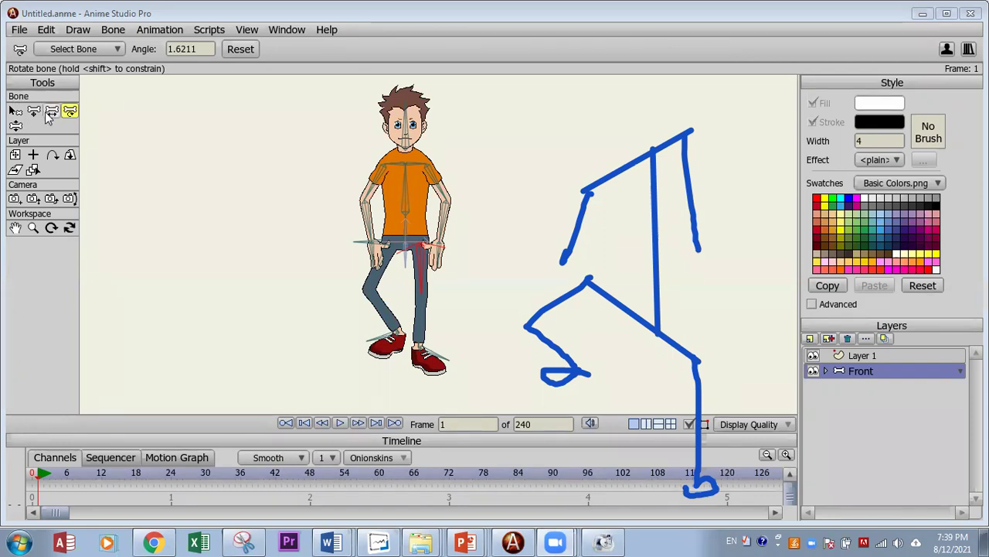
Step: Tilt the boy's torso toward his right and swing his right arm outward, with the forearm at about 8.9 degrees
{"action": "left_click", "coordinate": [406, 180]}
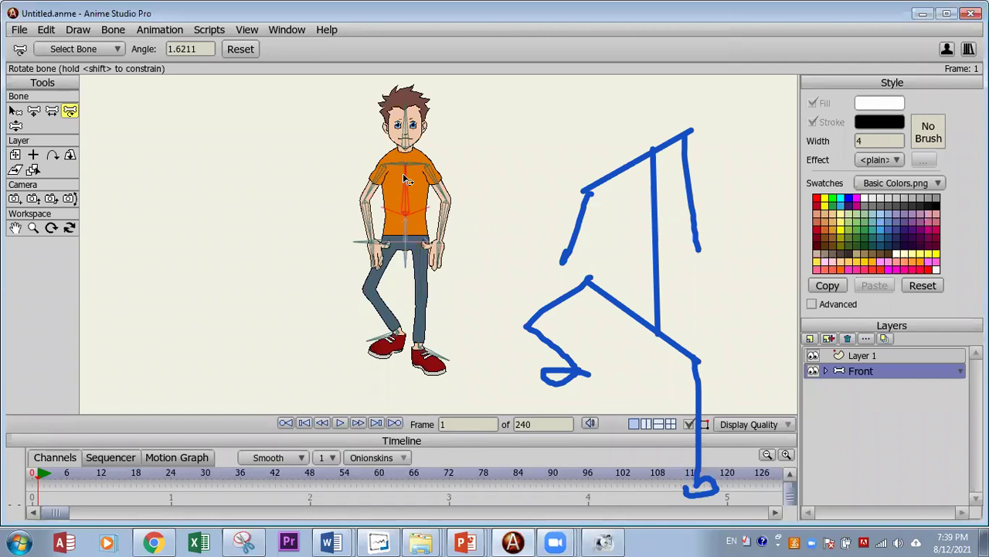
{"action": "scroll", "coordinate": [336, 208], "scroll_direction": "up", "scroll_amount": 3}
{"action": "left_click_drag", "start_coordinate": [375, 135], "coordinate": [371, 136]}
{"action": "left_click", "coordinate": [329, 182]}
{"action": "mouse_move", "coordinate": [303, 210]}
{"action": "left_mouse_down"}
{"action": "mouse_move", "coordinate": [321, 173]}
{"action": "mouse_move", "coordinate": [301, 205]}
{"action": "left_mouse_up"}
{"action": "scroll", "coordinate": [507, 324], "scroll_direction": "down", "scroll_amount": 2}
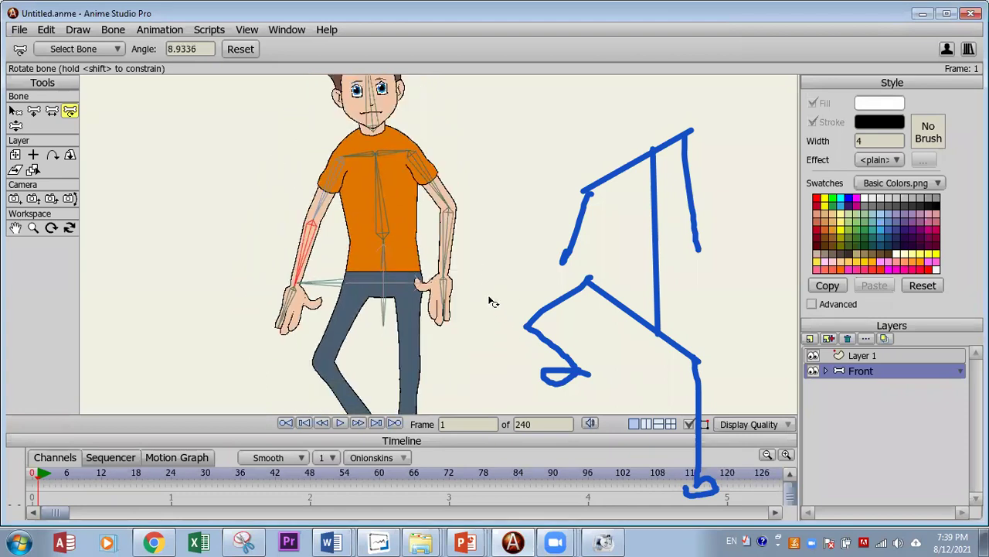
Step: Adjust the torso's lean to about 7.4 degrees and rotate the head and right foot to suit the pose
{"action": "scroll", "coordinate": [489, 301], "scroll_direction": "down", "scroll_amount": 1}
{"action": "mouse_move", "coordinate": [392, 200]}
{"action": "left_mouse_down"}
{"action": "mouse_move", "coordinate": [381, 198]}
{"action": "mouse_move", "coordinate": [387, 185]}
{"action": "left_mouse_up"}
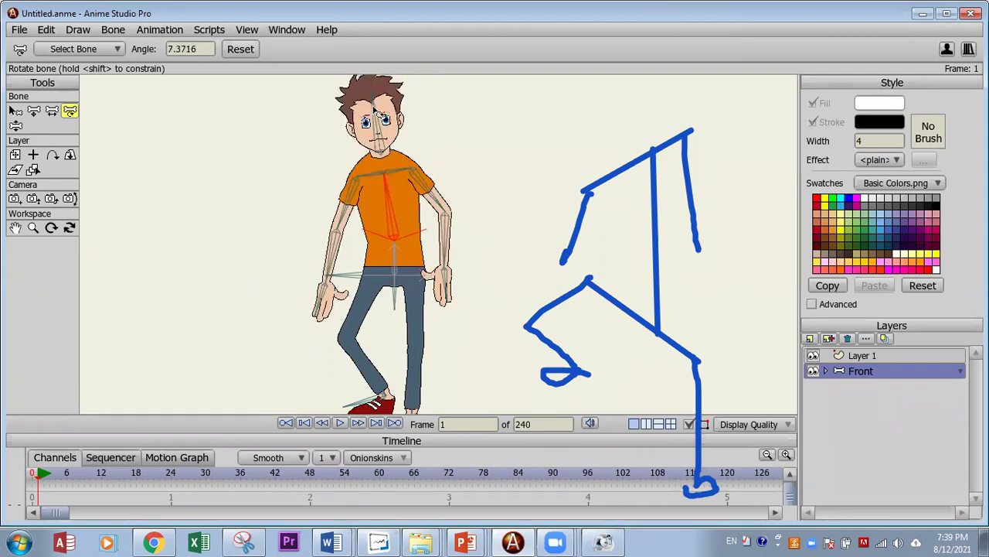
{"action": "left_click_drag", "start_coordinate": [384, 112], "coordinate": [377, 104]}
{"action": "left_click_drag", "start_coordinate": [485, 274], "coordinate": [398, 348]}
{"action": "left_click", "coordinate": [357, 337]}
{"action": "scroll", "coordinate": [484, 309], "scroll_direction": "down", "scroll_amount": 3}
{"action": "scroll", "coordinate": [475, 300], "scroll_direction": "up", "scroll_amount": 3}
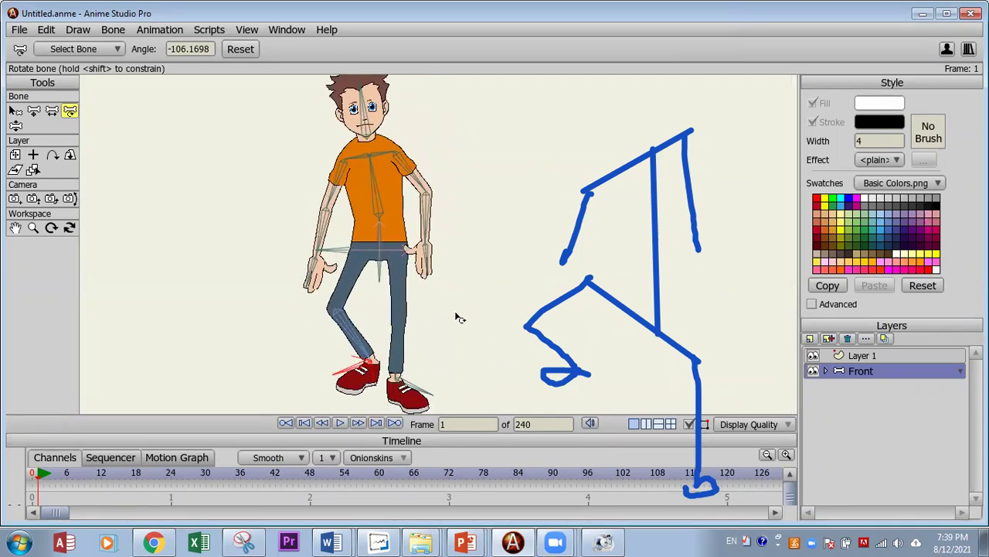
Step: Enlarge the timeline area and annotate its frame 1 keys with a blue arrow and the number 1
{"action": "left_click_drag", "start_coordinate": [108, 388], "coordinate": [108, 323]}
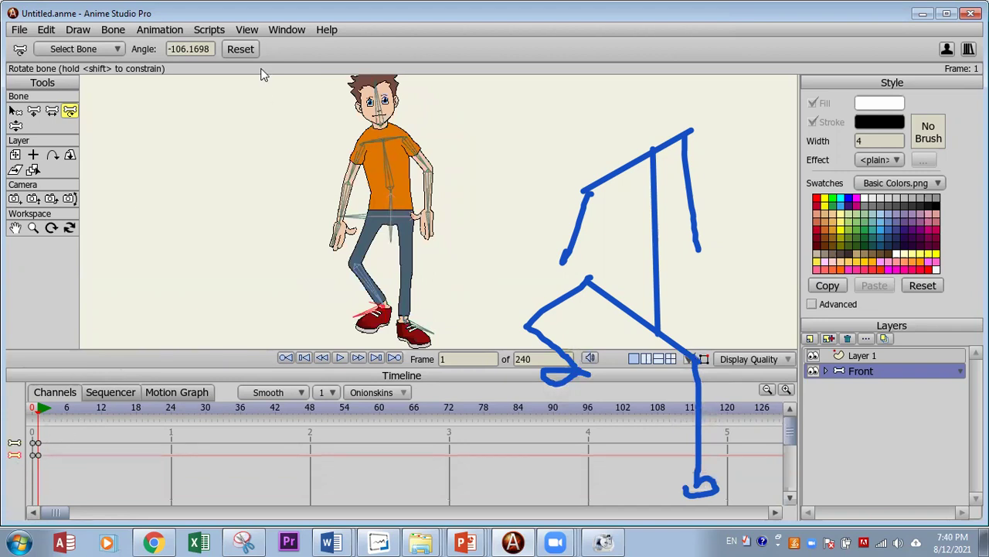
{"action": "mouse_move", "coordinate": [116, 242]}
{"action": "left_mouse_down"}
{"action": "mouse_move", "coordinate": [44, 418]}
{"action": "mouse_move", "coordinate": [28, 414]}
{"action": "mouse_move", "coordinate": [29, 389]}
{"action": "mouse_move", "coordinate": [24, 406]}
{"action": "mouse_move", "coordinate": [62, 410]}
{"action": "left_mouse_up"}
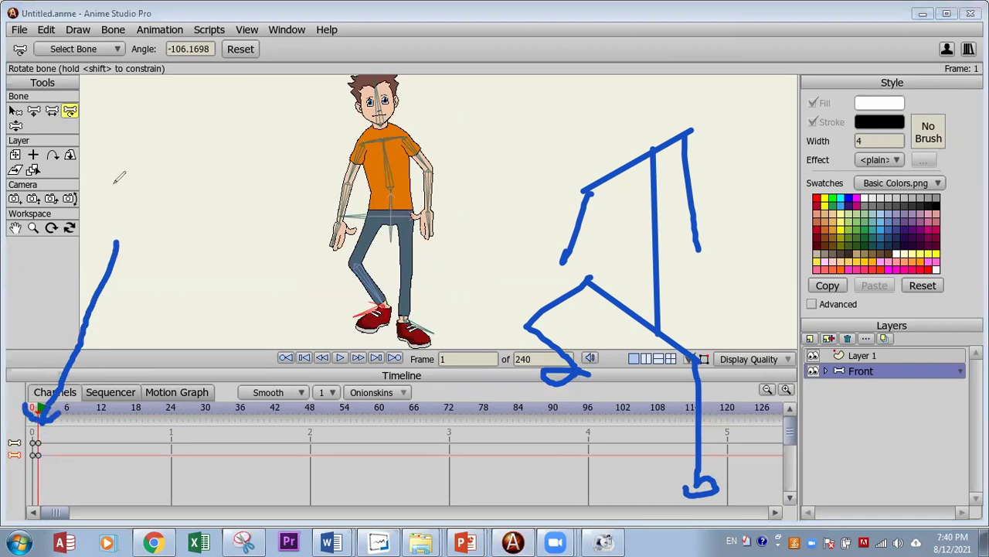
{"action": "left_click_drag", "start_coordinate": [123, 153], "coordinate": [123, 216]}
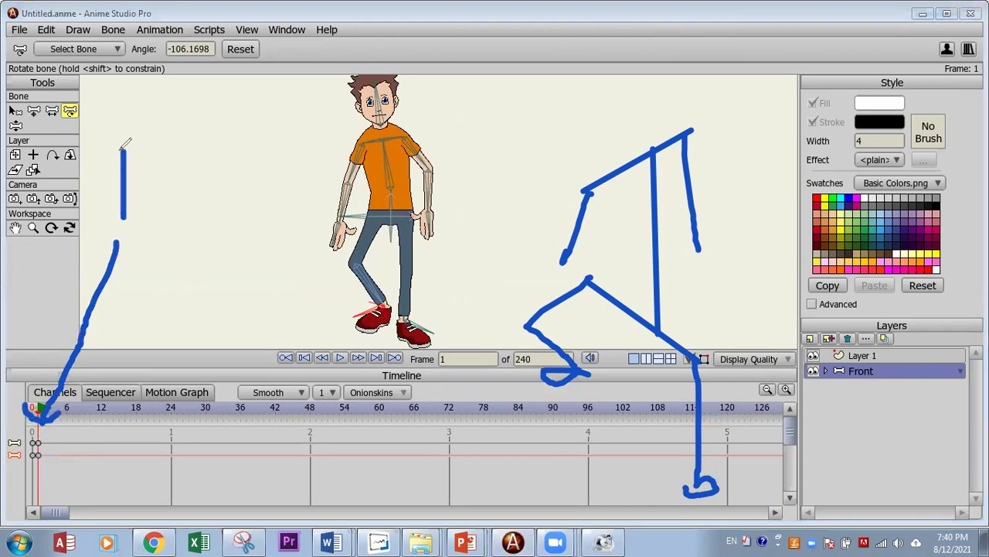
{"action": "left_click_drag", "start_coordinate": [122, 149], "coordinate": [109, 189]}
{"action": "left_click_drag", "start_coordinate": [99, 217], "coordinate": [140, 217]}
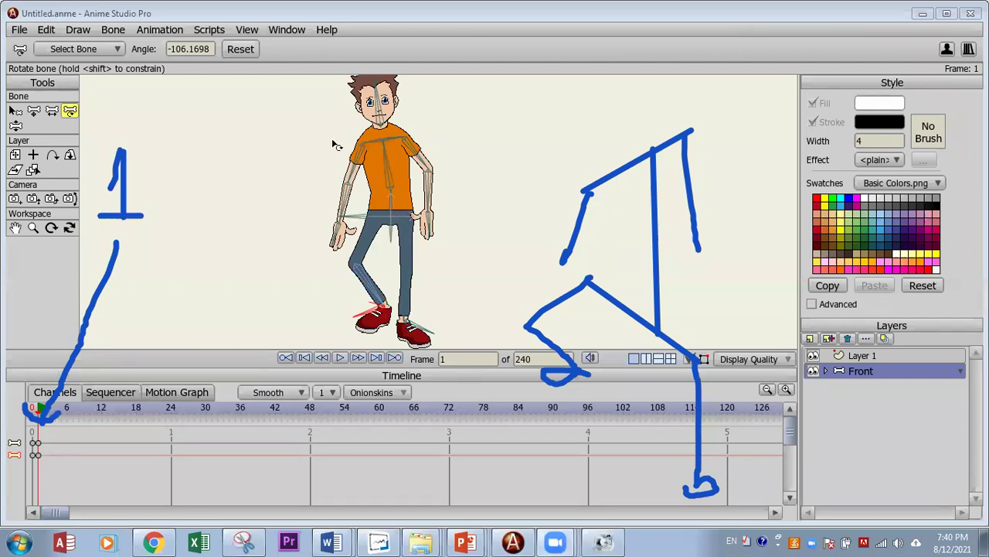
Step: Go to frame 12 and mark annotation lines over the boy's bent right leg and hips
{"action": "left_click", "coordinate": [349, 168]}
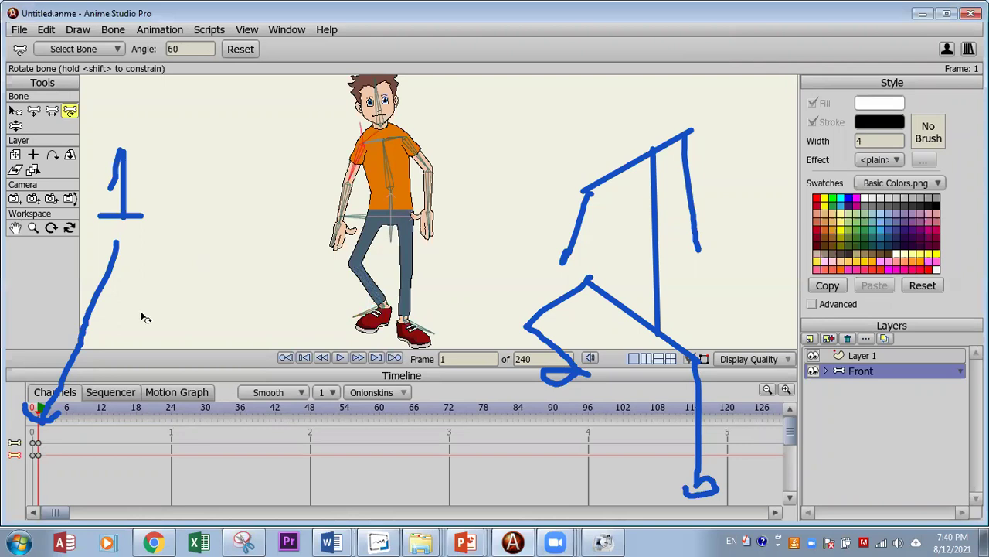
{"action": "left_click", "coordinate": [67, 411]}
{"action": "left_click", "coordinate": [102, 410]}
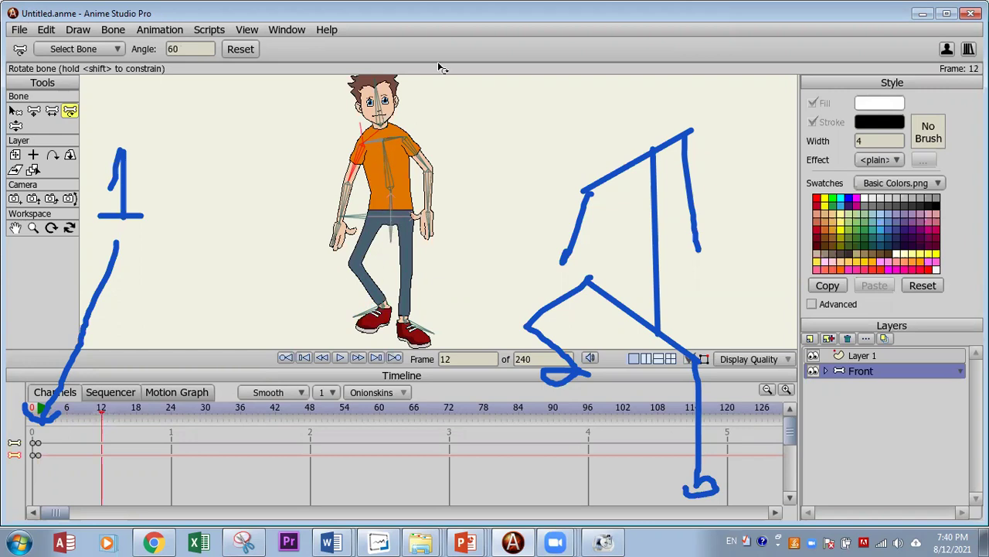
{"action": "mouse_move", "coordinate": [378, 218]}
{"action": "left_mouse_down"}
{"action": "mouse_move", "coordinate": [357, 267]}
{"action": "mouse_move", "coordinate": [377, 276]}
{"action": "mouse_move", "coordinate": [386, 306]}
{"action": "mouse_move", "coordinate": [357, 330]}
{"action": "left_mouse_up"}
{"action": "mouse_move", "coordinate": [342, 235]}
{"action": "left_mouse_down"}
{"action": "mouse_move", "coordinate": [382, 138]}
{"action": "mouse_move", "coordinate": [404, 141]}
{"action": "mouse_move", "coordinate": [388, 145]}
{"action": "mouse_move", "coordinate": [390, 214]}
{"action": "left_mouse_up"}
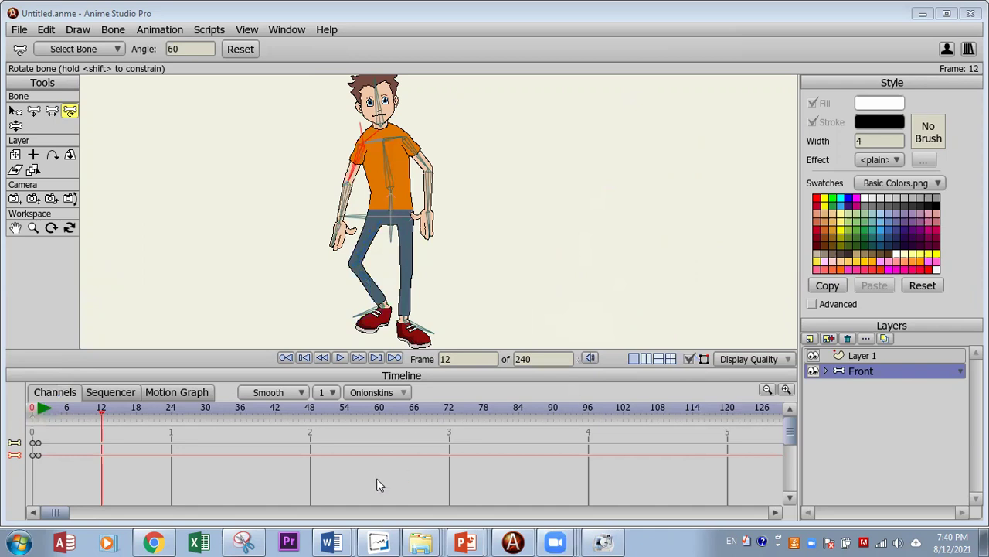
Step: Enable onion skins for the animation and return to frame 1
{"action": "left_click", "coordinate": [365, 394]}
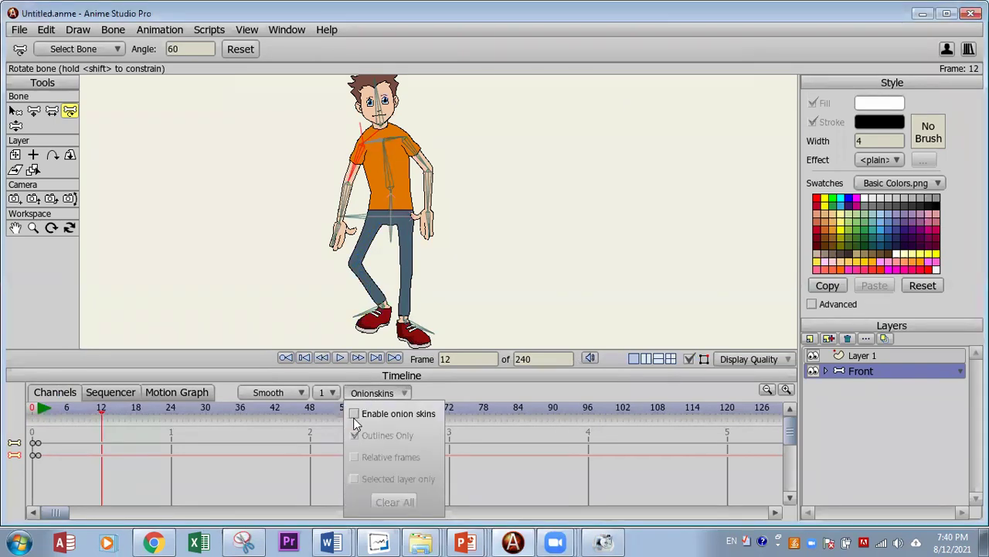
{"action": "left_click", "coordinate": [354, 415]}
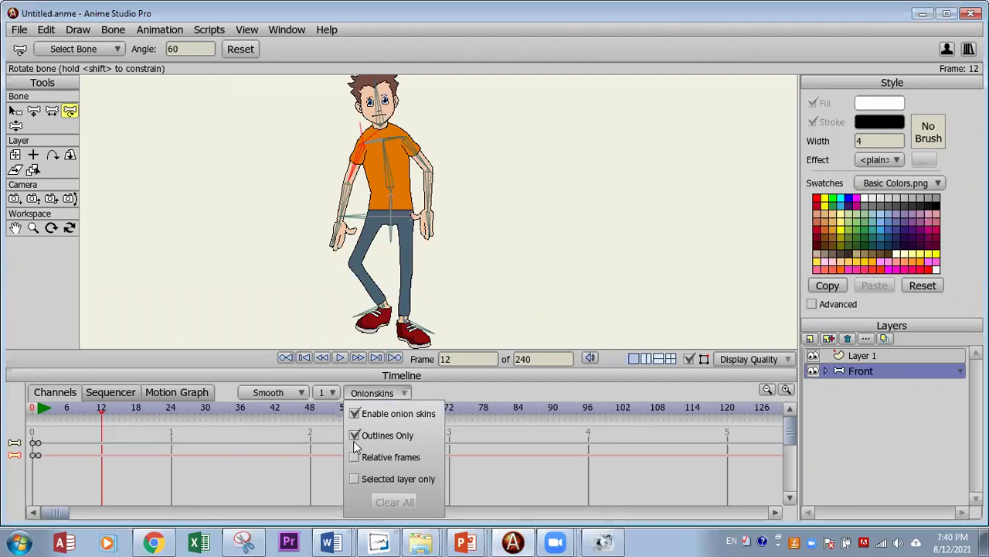
{"action": "left_click", "coordinate": [545, 223]}
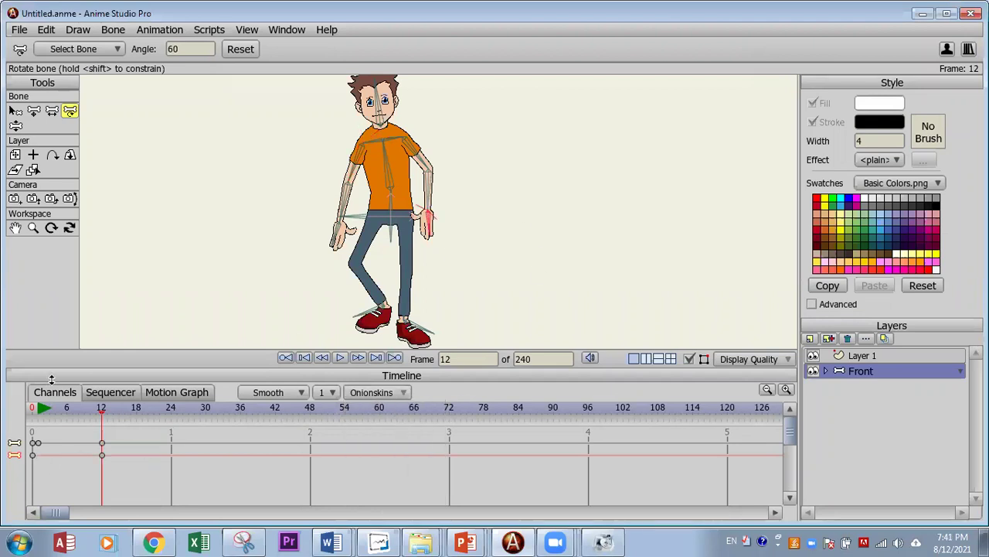
{"action": "key", "text": "BackSpace"}
{"action": "left_click", "coordinate": [37, 410]}
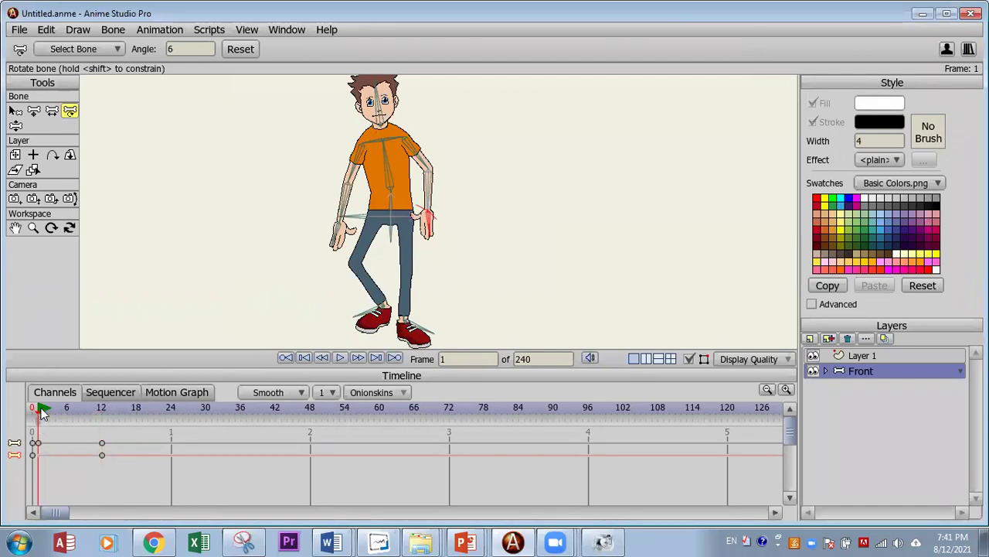
Step: Go to frame 12 and mark annotation lines over the boy's right leg, right arm, shoulders and head, comparing with frame 1
{"action": "left_click_drag", "start_coordinate": [39, 409], "coordinate": [104, 416]}
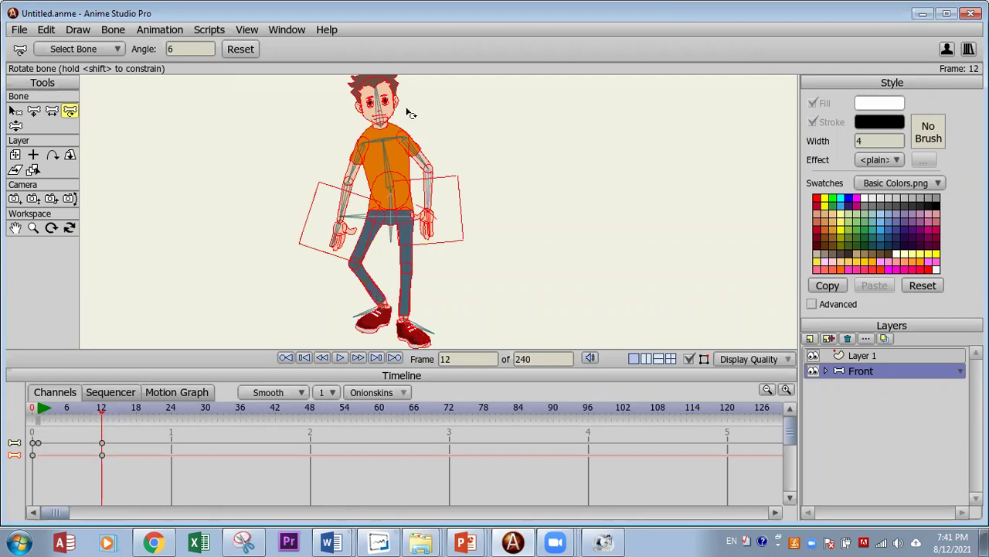
{"action": "left_click", "coordinate": [371, 226]}
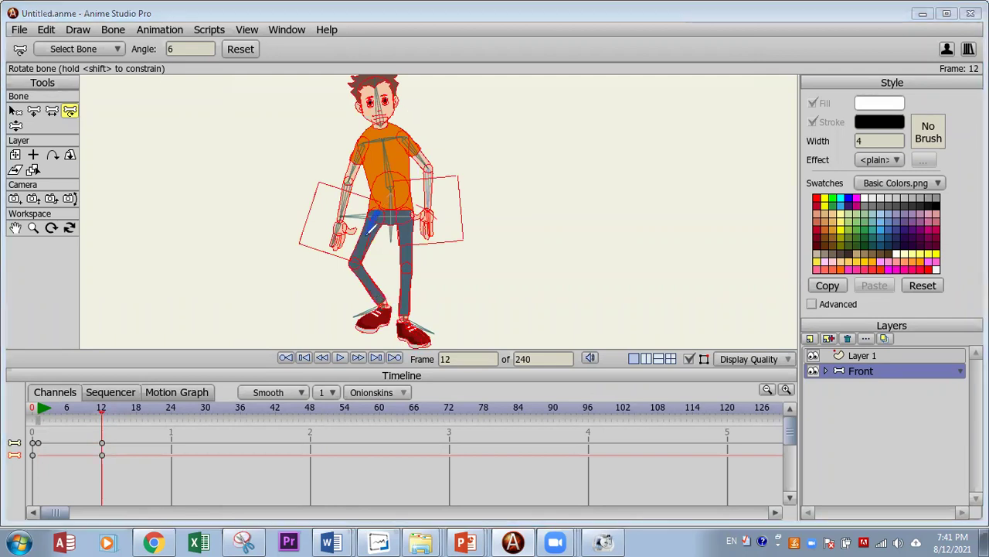
{"action": "left_click_drag", "start_coordinate": [379, 286], "coordinate": [364, 315]}
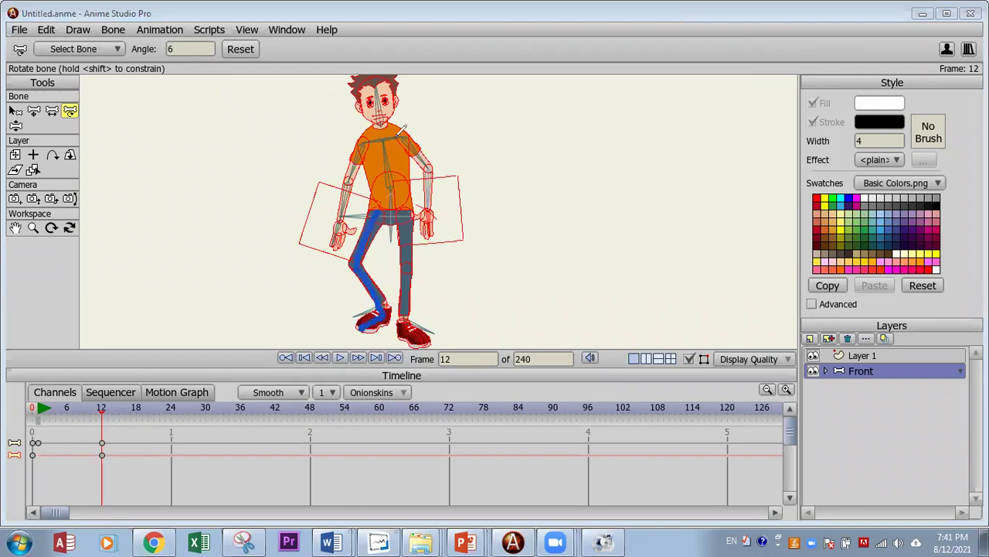
{"action": "left_click_drag", "start_coordinate": [357, 166], "coordinate": [340, 246]}
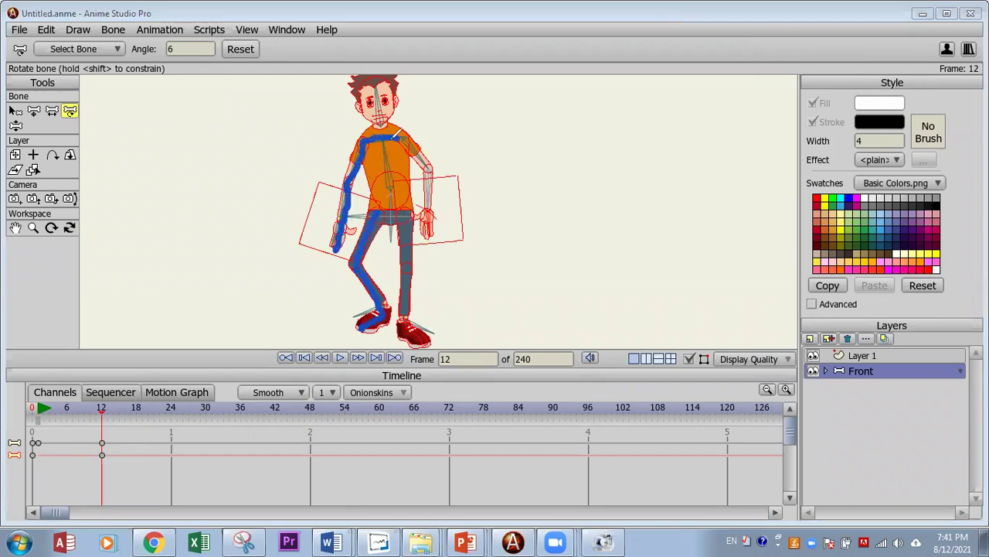
{"action": "left_click", "coordinate": [379, 112]}
{"action": "left_click", "coordinate": [40, 416]}
{"action": "left_click", "coordinate": [102, 410]}
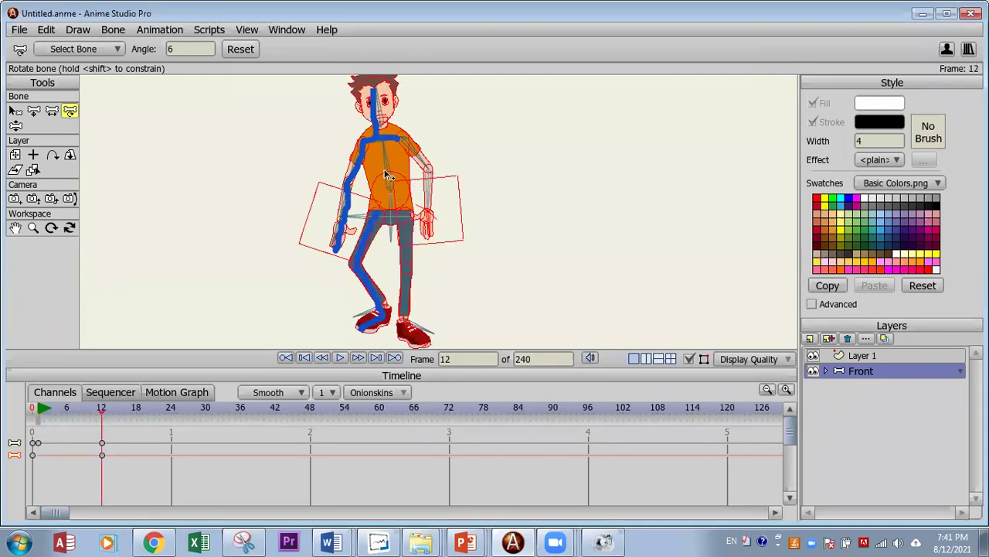
Step: At frame 12, straighten the boy's right leg and bend the left leg outward at the knee with its foot lifted
{"action": "left_click_drag", "start_coordinate": [367, 255], "coordinate": [455, 148]}
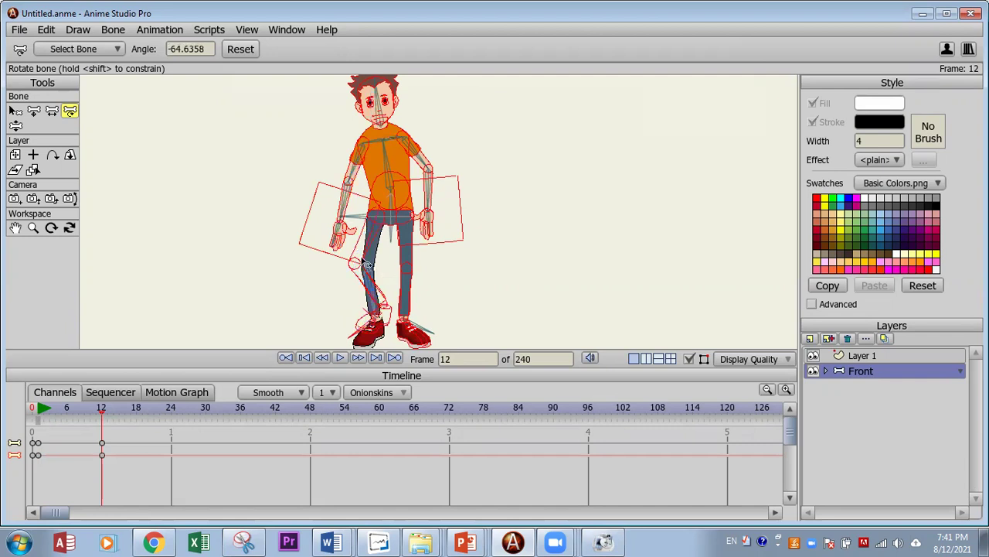
{"action": "left_click_drag", "start_coordinate": [371, 258], "coordinate": [374, 305]}
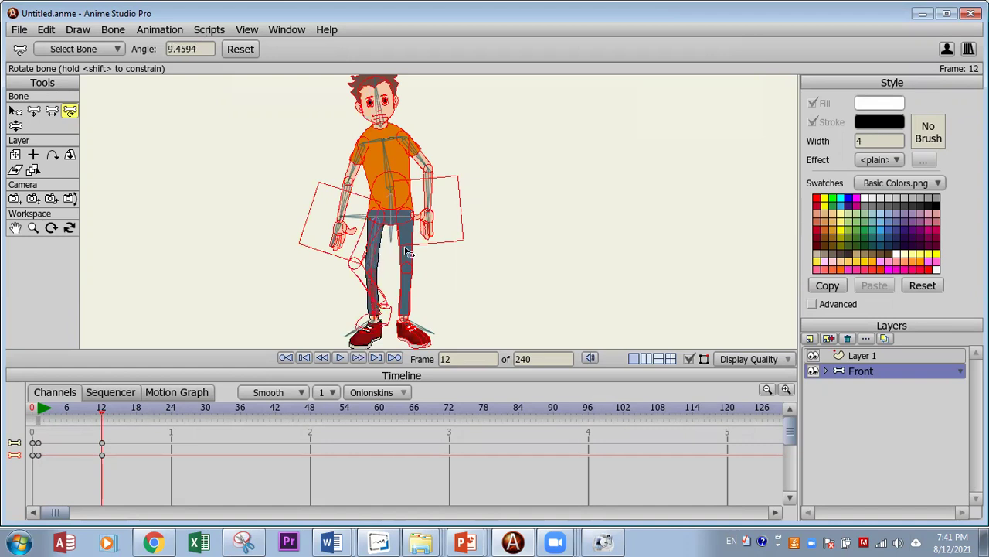
{"action": "left_click_drag", "start_coordinate": [410, 255], "coordinate": [455, 311]}
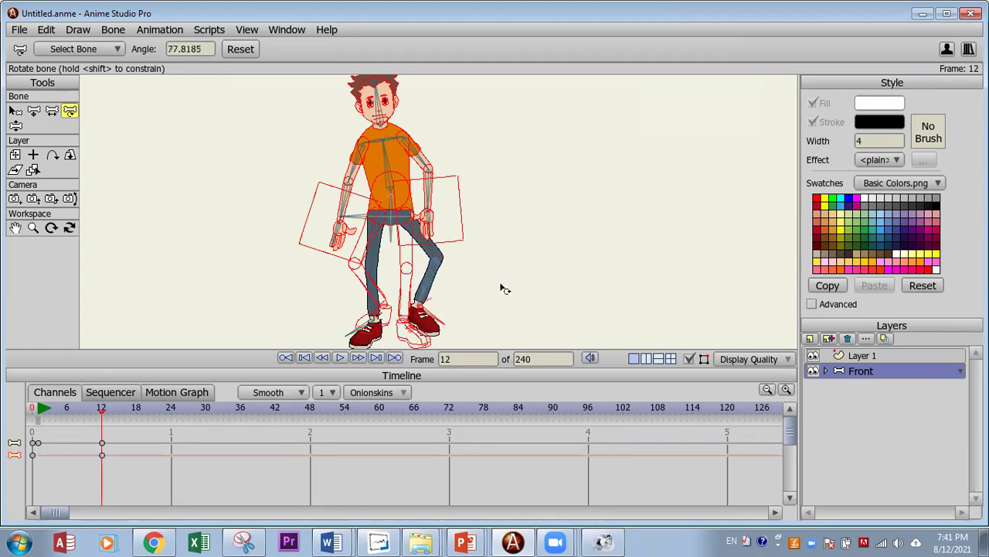
{"action": "scroll", "coordinate": [504, 289], "scroll_direction": "up", "scroll_amount": 5}
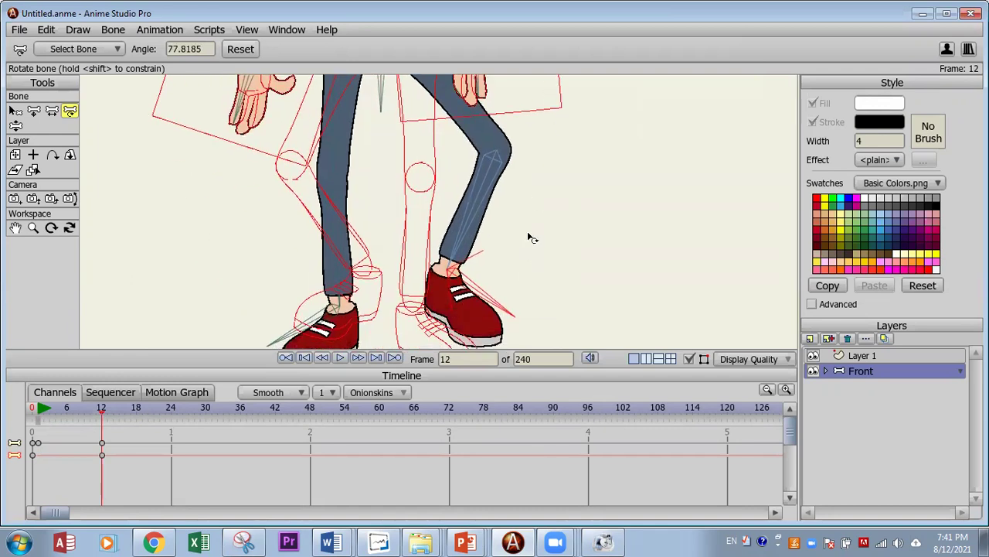
{"action": "scroll", "coordinate": [531, 238], "scroll_direction": "down", "scroll_amount": 2}
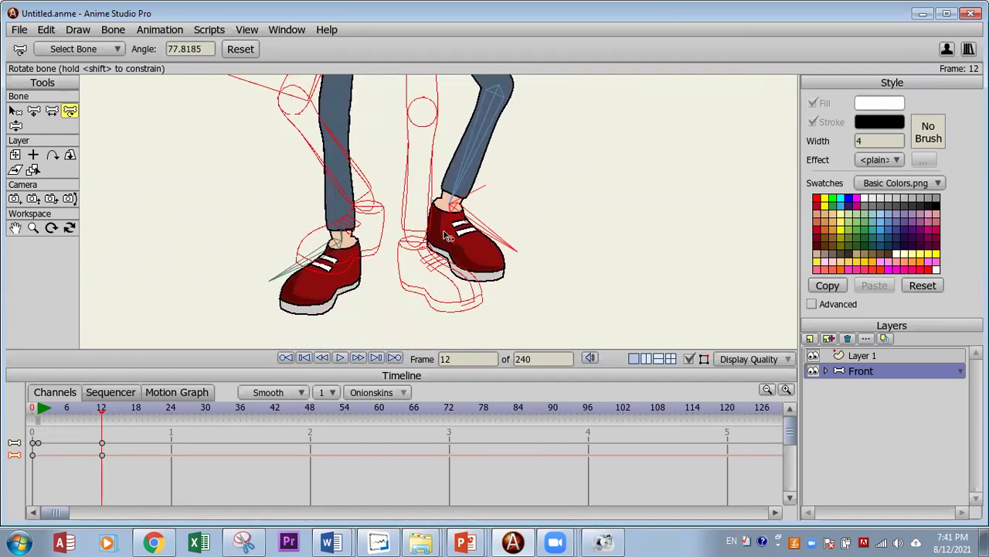
{"action": "left_click_drag", "start_coordinate": [464, 181], "coordinate": [510, 282]}
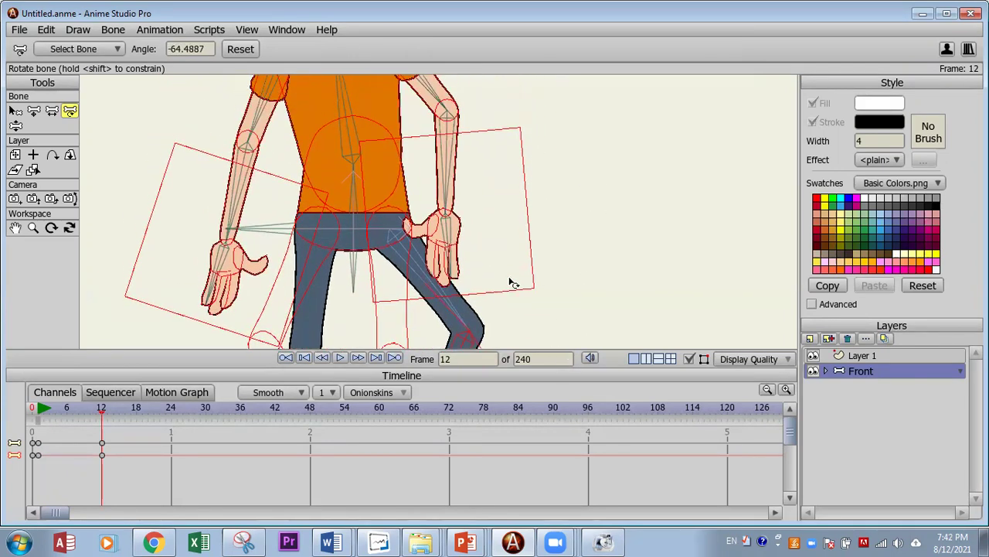
Step: At frame 12, rotate the torso upright out of its lean and reposition both arms to suit the mirrored pose
{"action": "scroll", "coordinate": [579, 243], "scroll_direction": "up", "scroll_amount": 3}
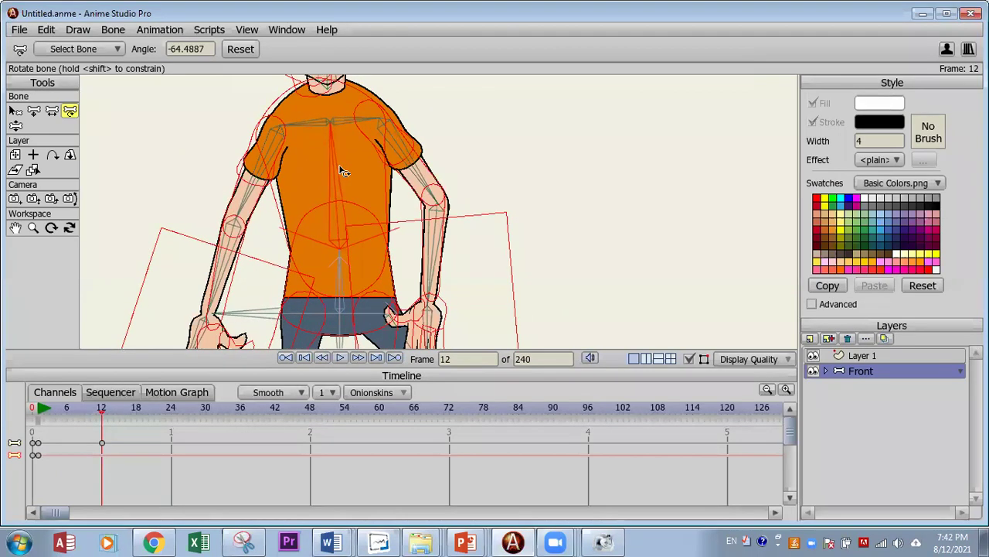
{"action": "left_click_drag", "start_coordinate": [435, 276], "coordinate": [467, 286]}
{"action": "left_click_drag", "start_coordinate": [257, 205], "coordinate": [265, 209]}
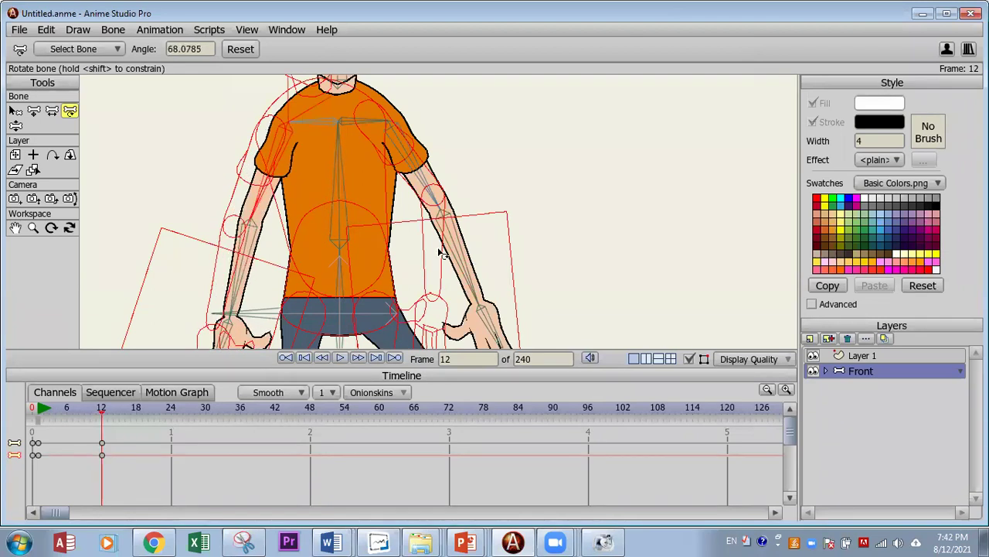
{"action": "mouse_move", "coordinate": [247, 261]}
{"action": "left_mouse_down"}
{"action": "mouse_move", "coordinate": [228, 282]}
{"action": "mouse_move", "coordinate": [239, 263]}
{"action": "left_mouse_up"}
{"action": "scroll", "coordinate": [591, 278], "scroll_direction": "down", "scroll_amount": 5}
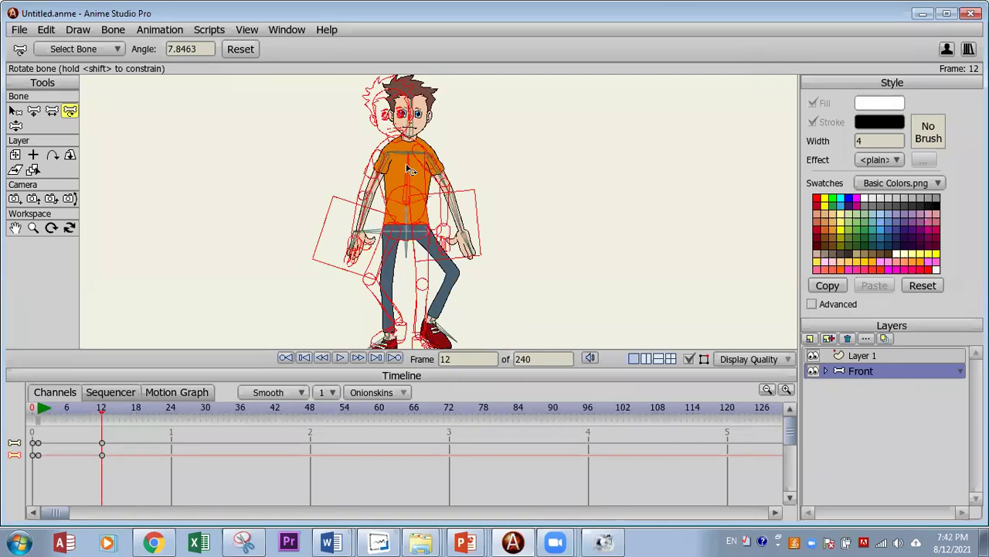
{"action": "left_click", "coordinate": [524, 295]}
Step: Scrub from frame 1 to frame 6 and straighten both legs there, setting the feet level in a standing pose
{"action": "left_click", "coordinate": [36, 411]}
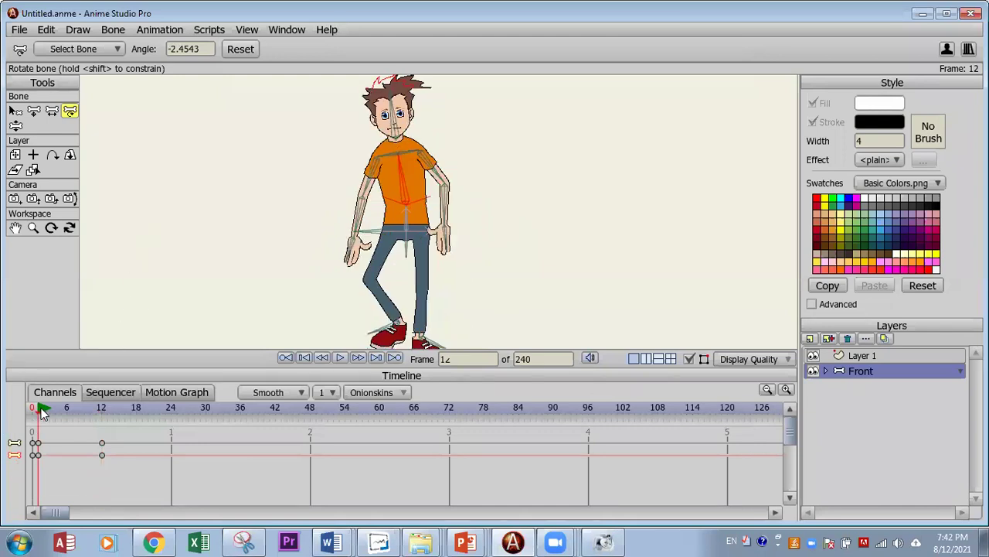
{"action": "mouse_move", "coordinate": [40, 410]}
{"action": "left_mouse_down"}
{"action": "mouse_move", "coordinate": [108, 417]}
{"action": "mouse_move", "coordinate": [39, 425]}
{"action": "mouse_move", "coordinate": [99, 429]}
{"action": "mouse_move", "coordinate": [56, 437]}
{"action": "mouse_move", "coordinate": [67, 437]}
{"action": "left_mouse_up"}
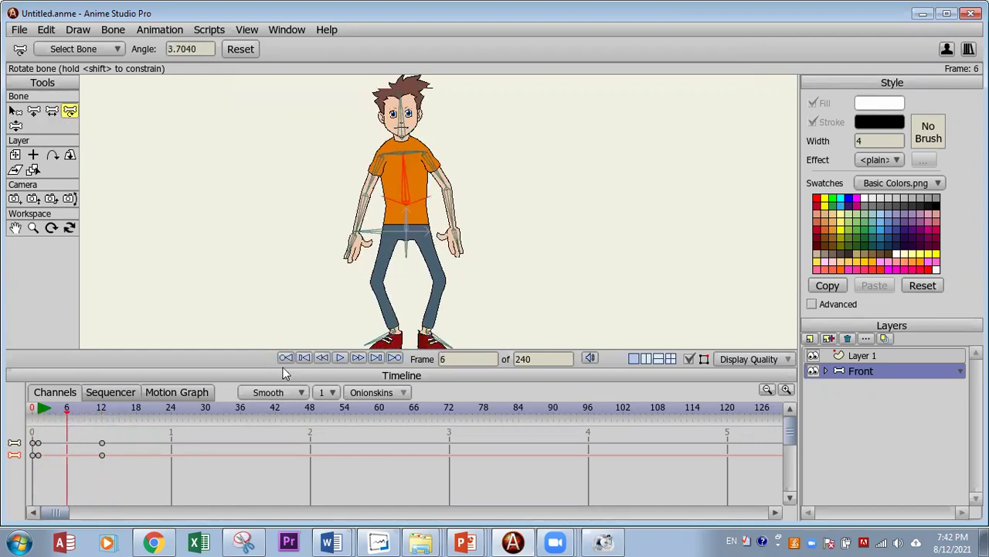
{"action": "left_click_drag", "start_coordinate": [230, 369], "coordinate": [230, 434]}
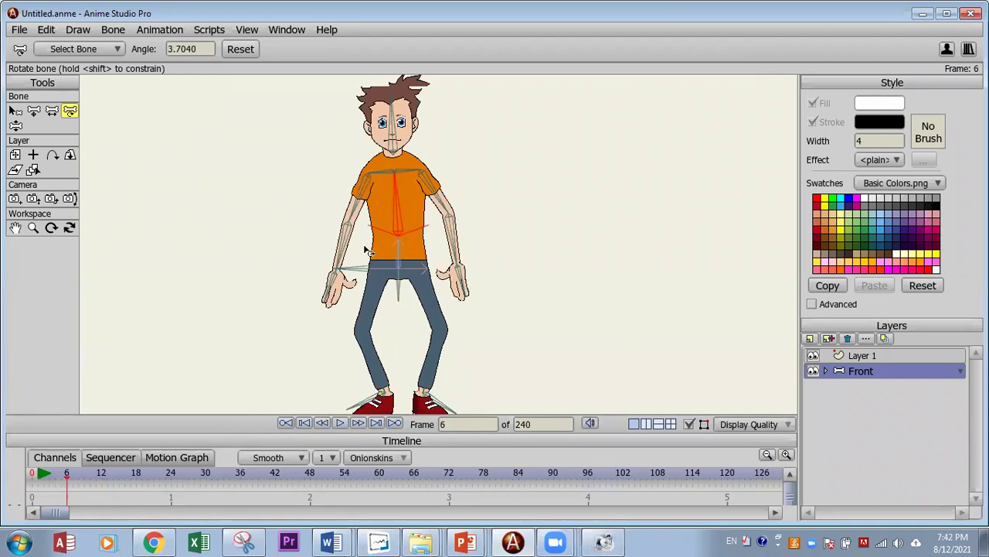
{"action": "left_click_drag", "start_coordinate": [371, 319], "coordinate": [357, 408]}
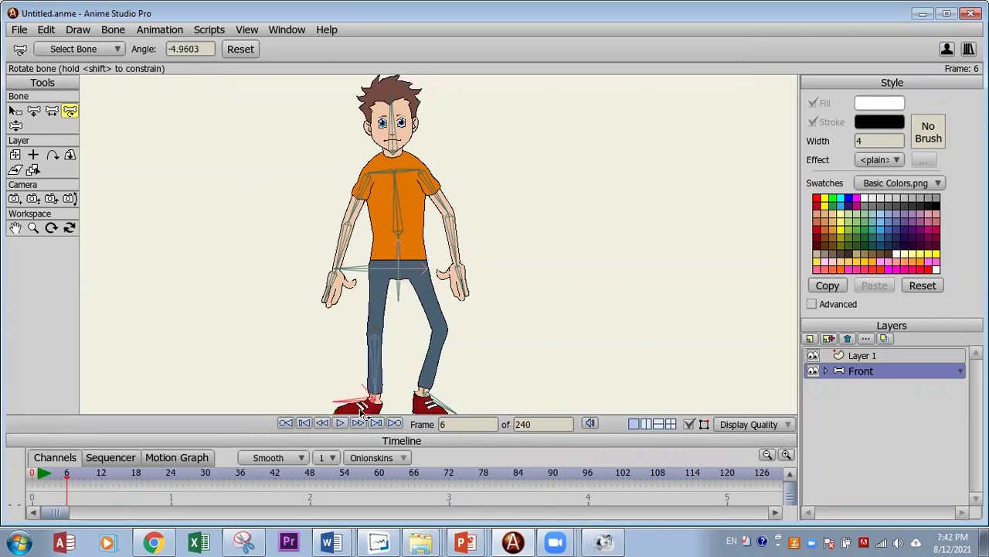
{"action": "scroll", "coordinate": [557, 265], "scroll_direction": "down", "scroll_amount": 3}
{"action": "left_click_drag", "start_coordinate": [464, 215], "coordinate": [464, 270]}
{"action": "key", "text": "ctrl+z"}
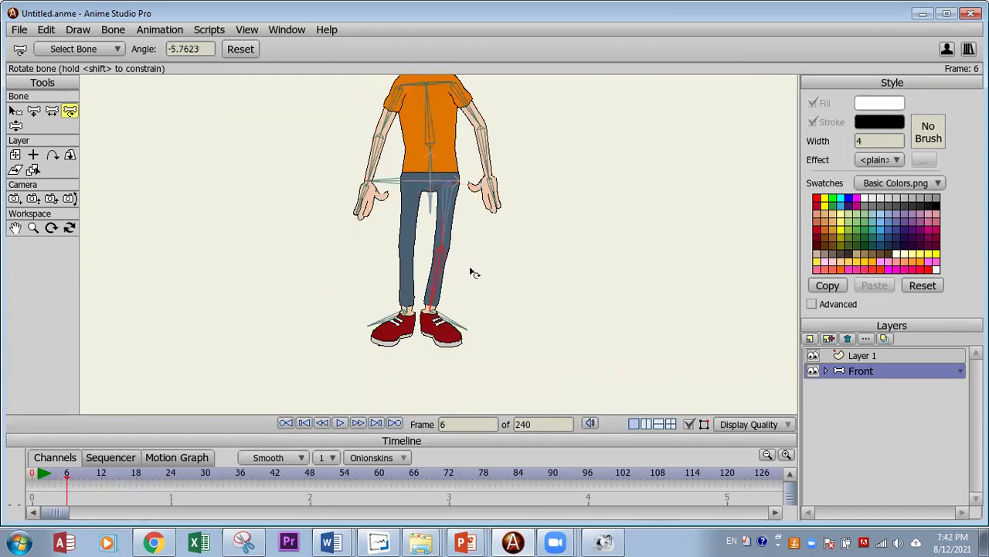
{"action": "left_click", "coordinate": [456, 236]}
{"action": "left_click", "coordinate": [475, 318]}
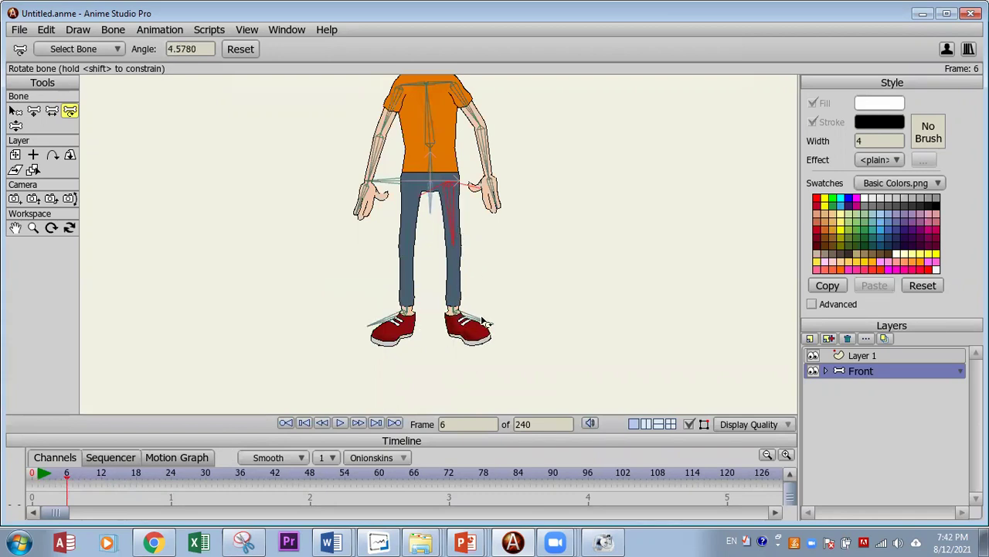
{"action": "left_click_drag", "start_coordinate": [404, 315], "coordinate": [472, 321]}
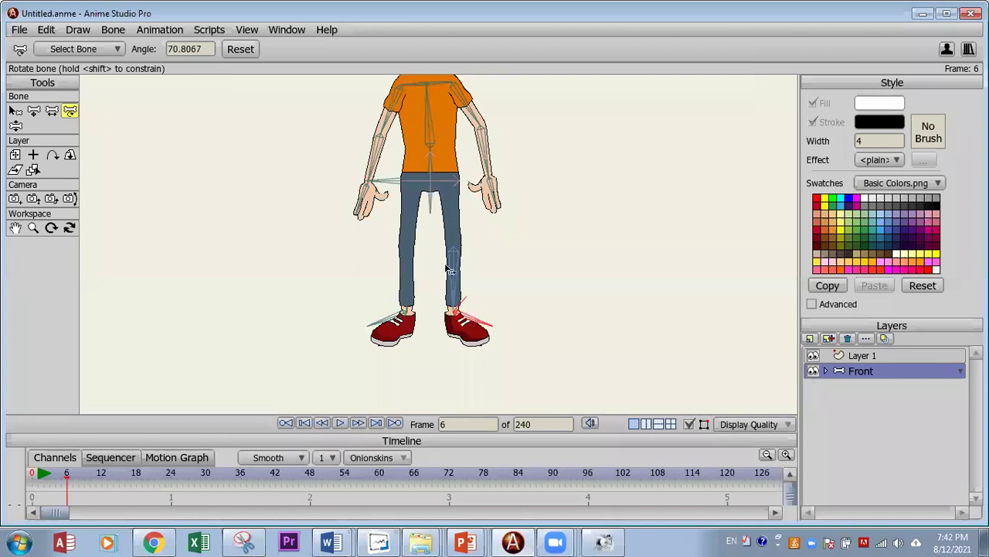
Step: At frame 6, set the torso upright and rotate both upper arms and forearms to hang evenly beside the body
{"action": "left_click_drag", "start_coordinate": [477, 147], "coordinate": [491, 183]}
{"action": "left_click_drag", "start_coordinate": [397, 115], "coordinate": [392, 123]}
{"action": "left_click_drag", "start_coordinate": [380, 171], "coordinate": [376, 172]}
{"action": "left_click_drag", "start_coordinate": [468, 124], "coordinate": [477, 127]}
{"action": "left_click_drag", "start_coordinate": [538, 216], "coordinate": [522, 301]}
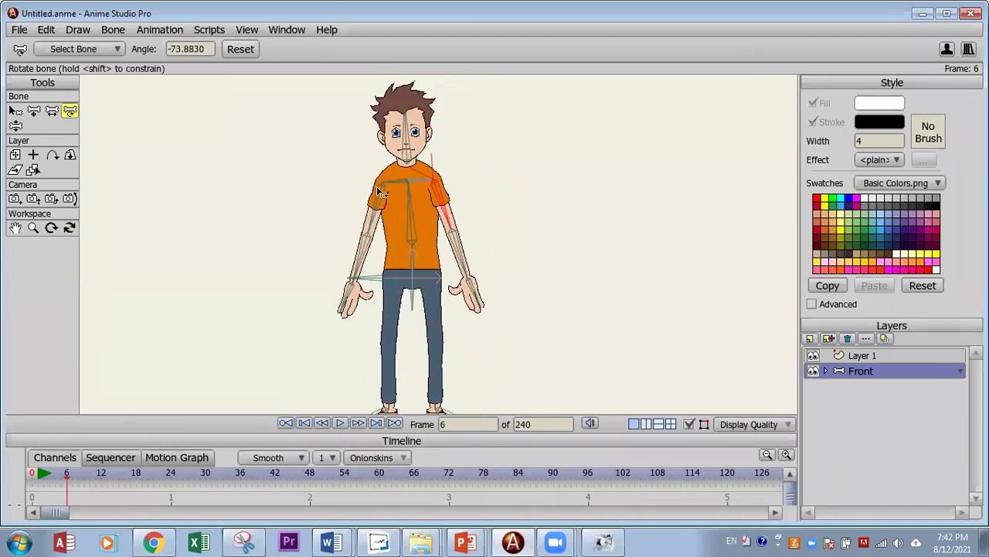
{"action": "left_click", "coordinate": [416, 188]}
{"action": "left_click_drag", "start_coordinate": [369, 238], "coordinate": [377, 255]}
{"action": "left_click", "coordinate": [445, 267]}
{"action": "mouse_move", "coordinate": [464, 278]}
{"action": "left_mouse_down"}
{"action": "mouse_move", "coordinate": [464, 270]}
{"action": "mouse_move", "coordinate": [458, 294]}
{"action": "left_mouse_up"}
Step: Fit the whole figure in view, enlarge the timeline area and scrub from frame 1 to frame 13 to review the motion
{"action": "scroll", "coordinate": [579, 313], "scroll_direction": "down", "scroll_amount": 3}
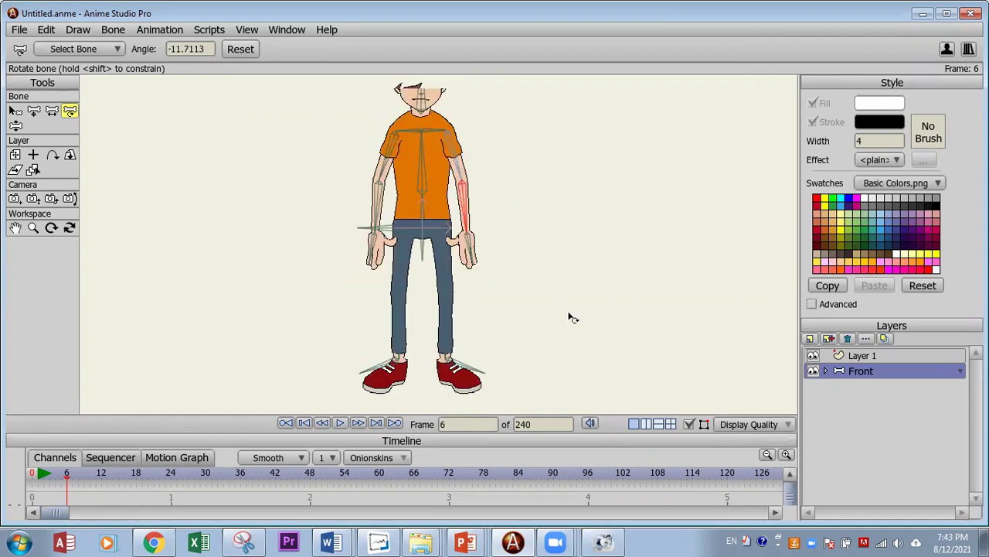
{"action": "scroll", "coordinate": [266, 316], "scroll_direction": "down", "scroll_amount": 2}
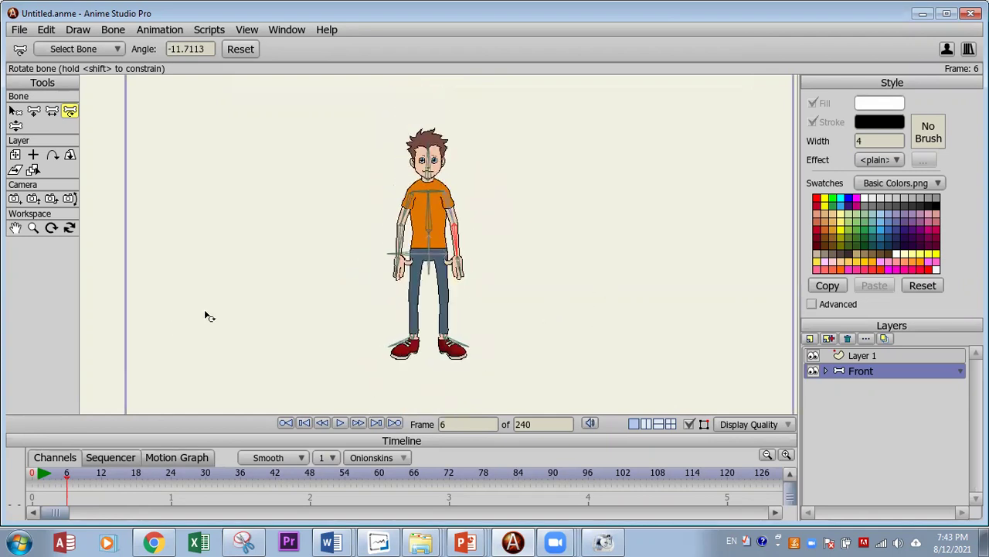
{"action": "scroll", "coordinate": [208, 315], "scroll_direction": "down", "scroll_amount": 1}
{"action": "left_click_drag", "start_coordinate": [121, 435], "coordinate": [148, 325]}
{"action": "left_click_drag", "start_coordinate": [153, 367], "coordinate": [155, 381]}
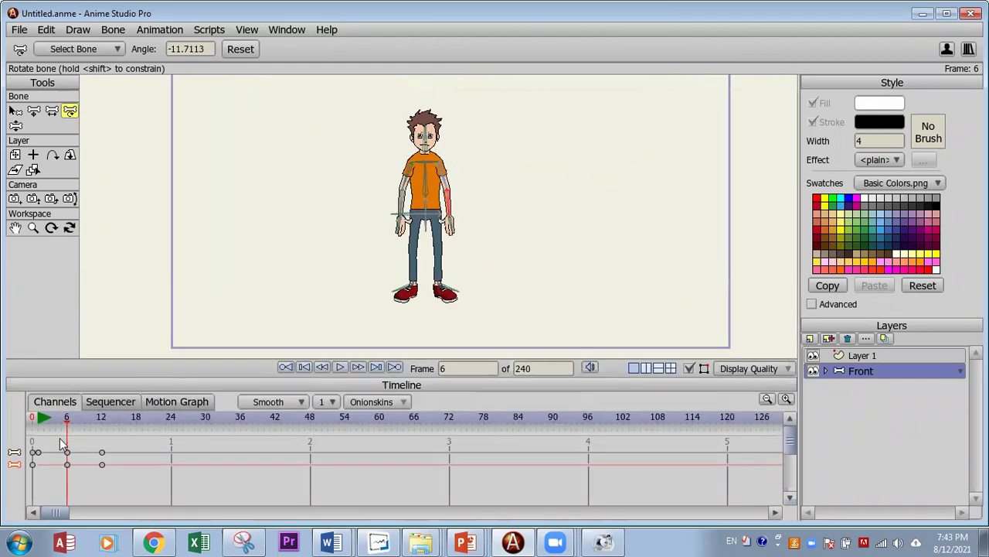
{"action": "left_click", "coordinate": [43, 417]}
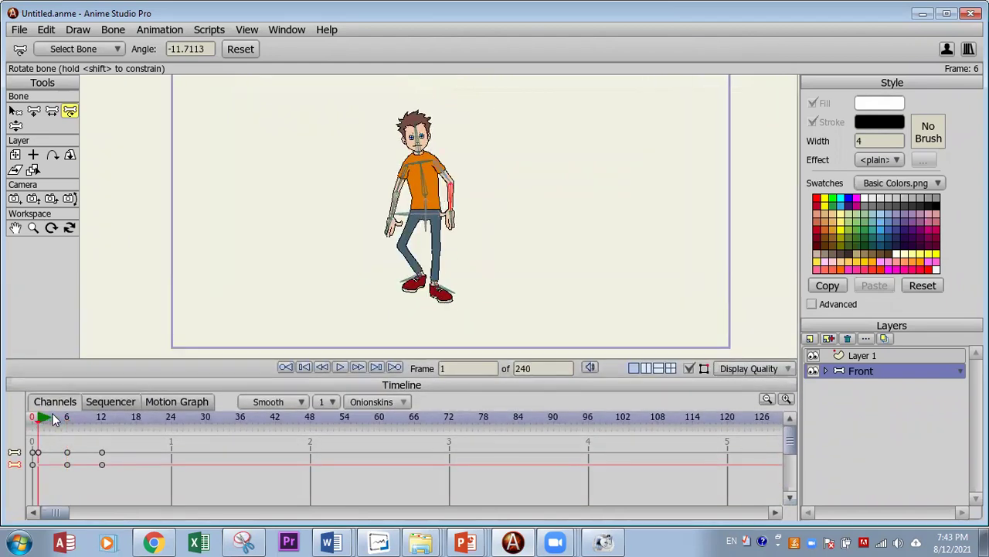
{"action": "left_click_drag", "start_coordinate": [74, 417], "coordinate": [109, 429]}
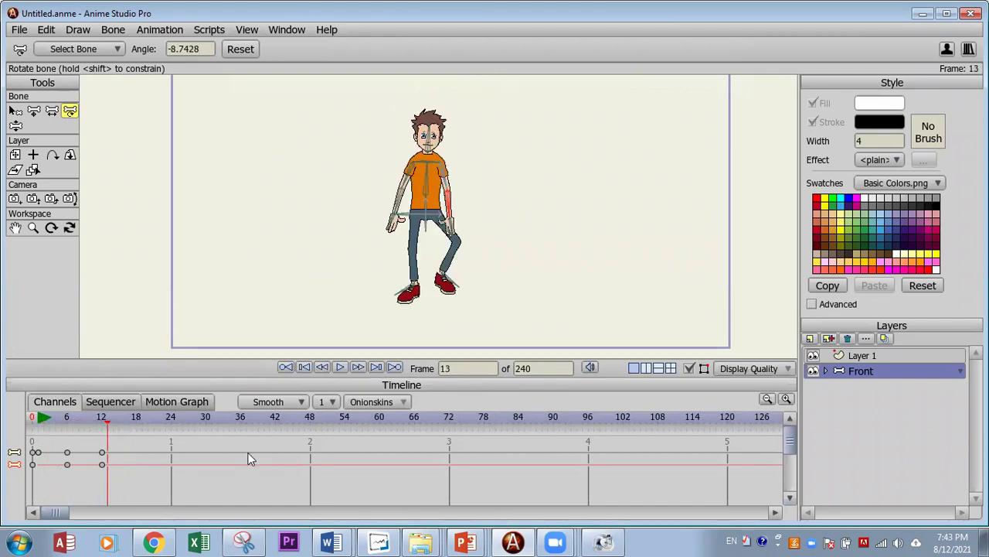
Step: Copy the standing pose keys from frame 6 and paste them at frame 18
{"action": "key", "text": "ctrl+Left"}
{"action": "key", "text": "ctrl+Left"}
{"action": "key", "text": "ctrl+Left"}
{"action": "key", "text": "ctrl+Left"}
{"action": "key", "text": "ctrl+Left"}
{"action": "key", "text": "ctrl+Left"}
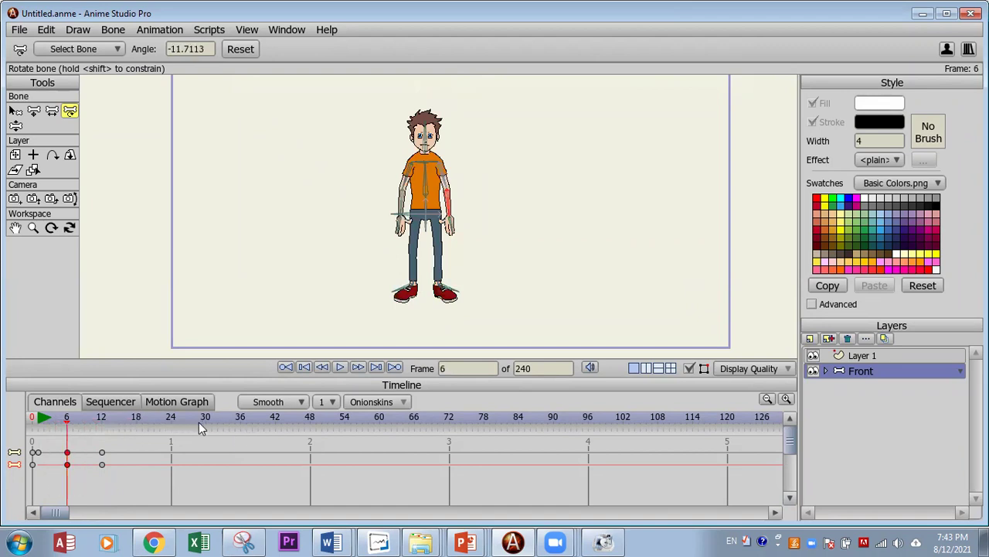
{"action": "key", "text": "ctrl+Right"}
{"action": "key", "text": "ctrl+Right"}
{"action": "key", "text": "ctrl+Right"}
{"action": "key", "text": "ctrl+Right"}
{"action": "key", "text": "ctrl+Right"}
{"action": "key", "text": "ctrl+Right"}
{"action": "key", "text": "ctrl+Right"}
{"action": "key", "text": "ctrl+Right"}
{"action": "key", "text": "ctrl+Right"}
{"action": "key", "text": "ctrl+Right"}
{"action": "key", "text": "ctrl+Right"}
{"action": "key", "text": "ctrl+Right"}
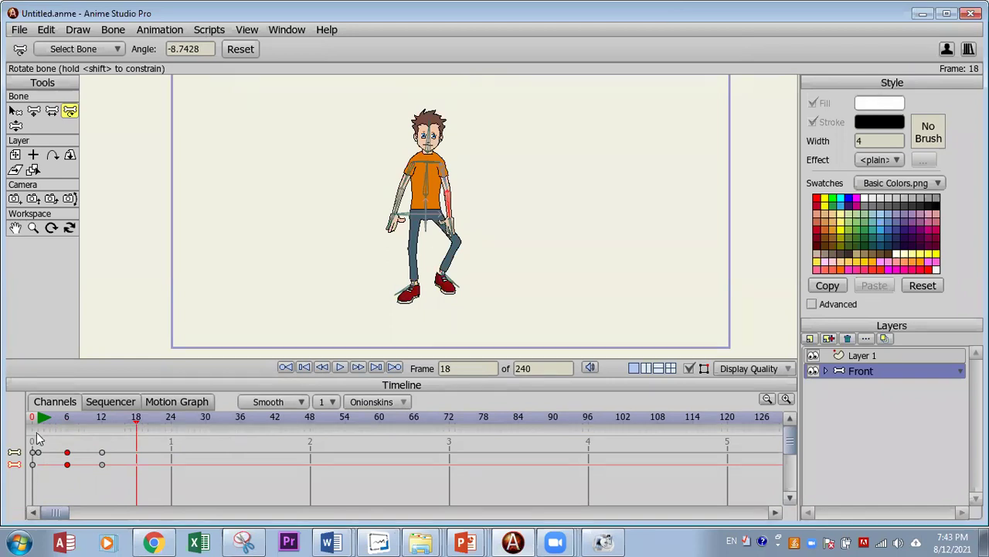
{"action": "key", "text": "ctrl+v"}
Step: Copy the starting pose keys from frame 1 and paste them at frame 24
{"action": "left_click", "coordinate": [36, 416]}
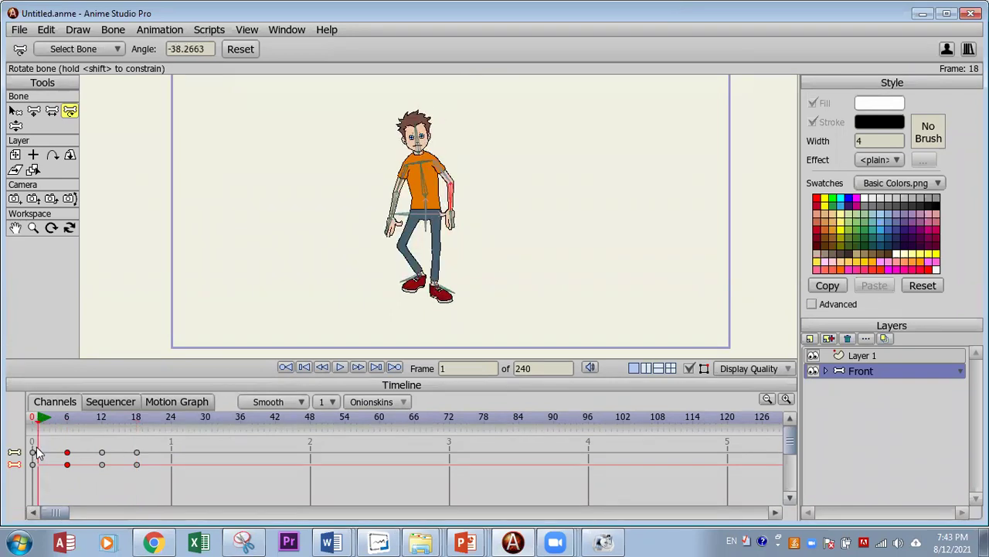
{"action": "left_click", "coordinate": [202, 217]}
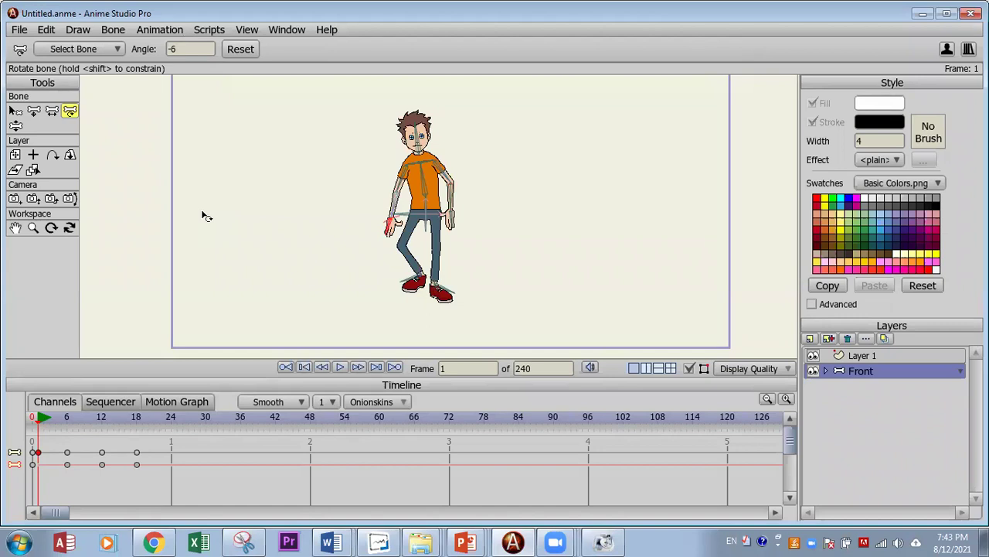
{"action": "left_click", "coordinate": [37, 452]}
{"action": "left_click", "coordinate": [171, 418]}
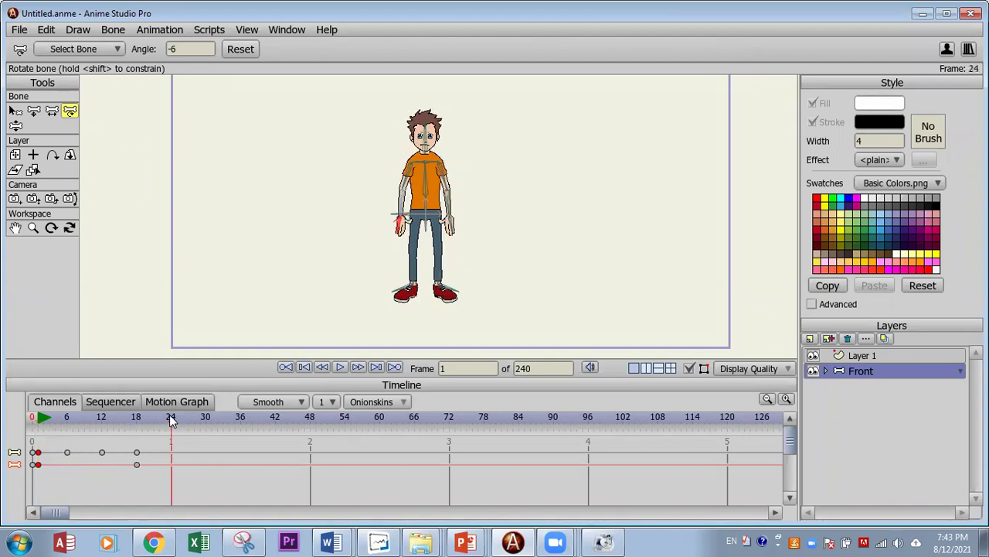
{"action": "key", "text": "ctrl+v"}
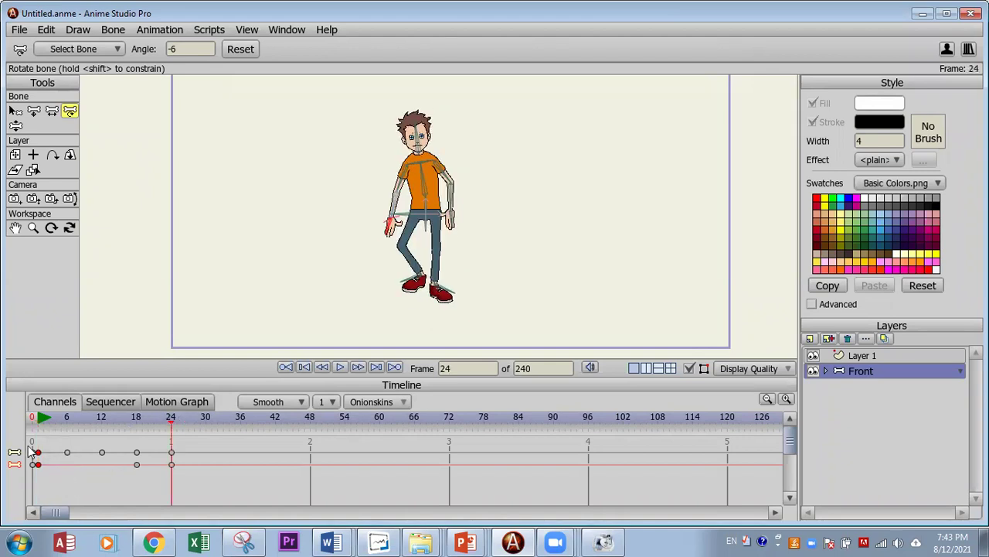
Step: Cycle the bone keys at frame 24 back to absolute frame 1 and play the animation
{"action": "left_click_drag", "start_coordinate": [40, 421], "coordinate": [171, 428]}
{"action": "left_click_drag", "start_coordinate": [193, 495], "coordinate": [149, 440]}
{"action": "right_click", "coordinate": [173, 460]}
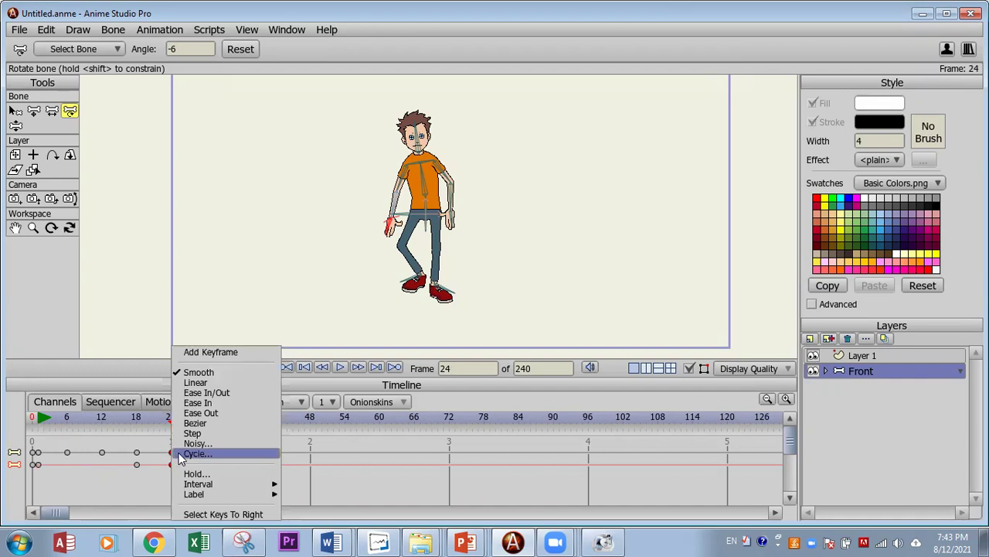
{"action": "left_click", "coordinate": [210, 454]}
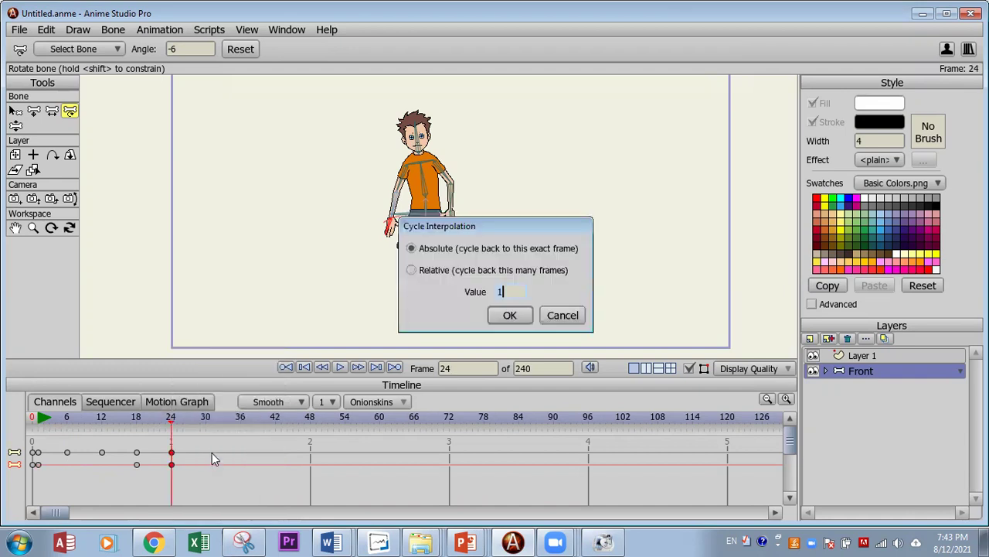
{"action": "left_click", "coordinate": [510, 315]}
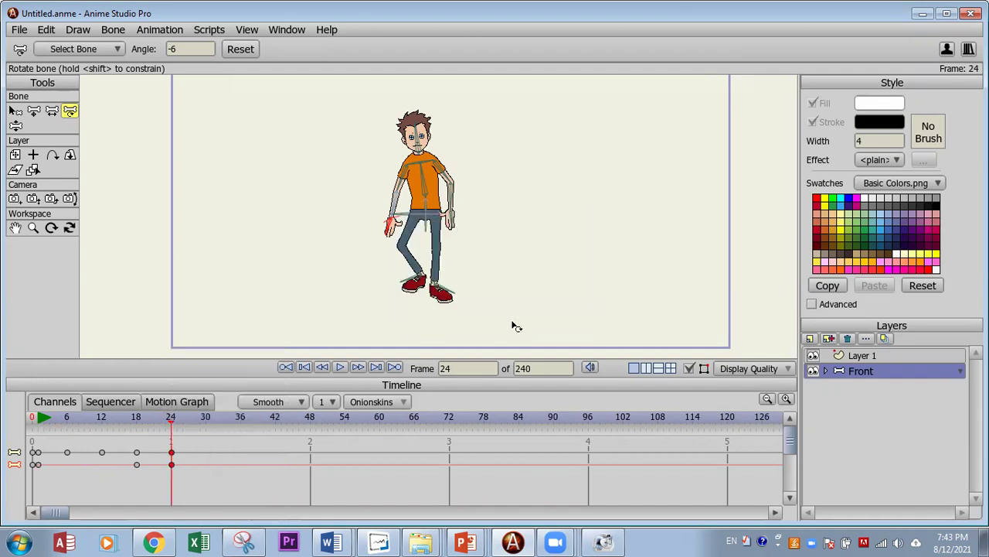
{"action": "left_click", "coordinate": [340, 368]}
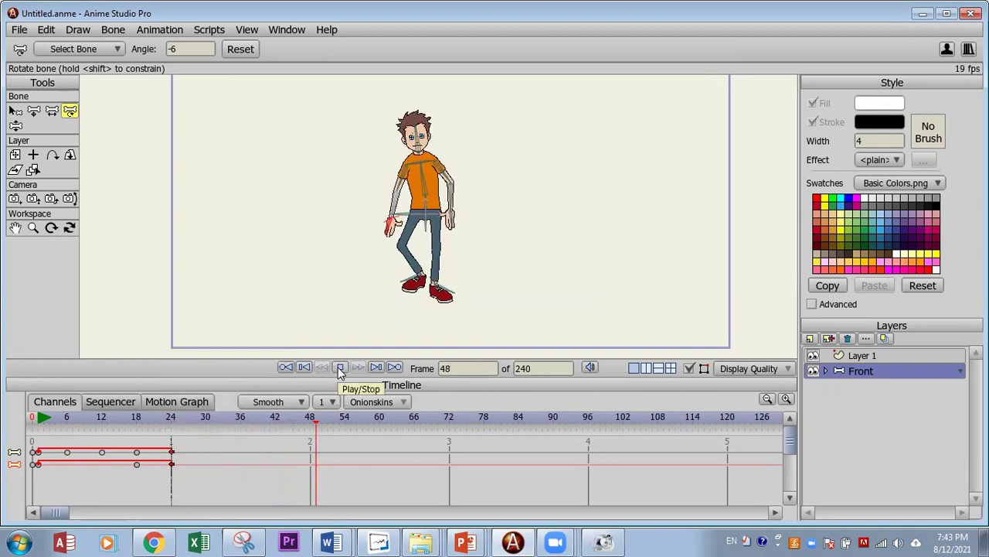
Step: At frame 6, rotate both forearms to hang straight down beside the body and copy that frame's pose keys to frame 18
{"action": "left_click", "coordinate": [66, 420]}
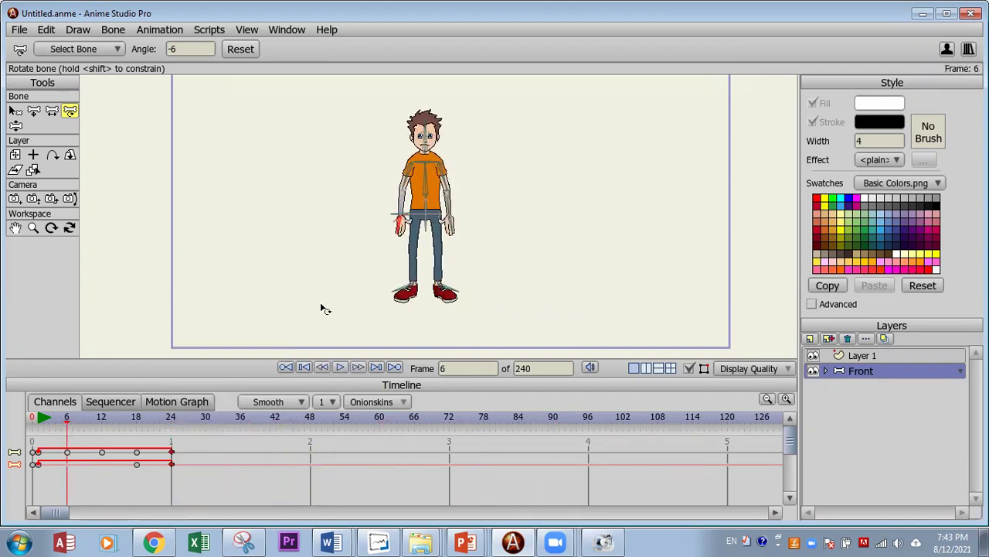
{"action": "left_click_drag", "start_coordinate": [453, 194], "coordinate": [459, 195]}
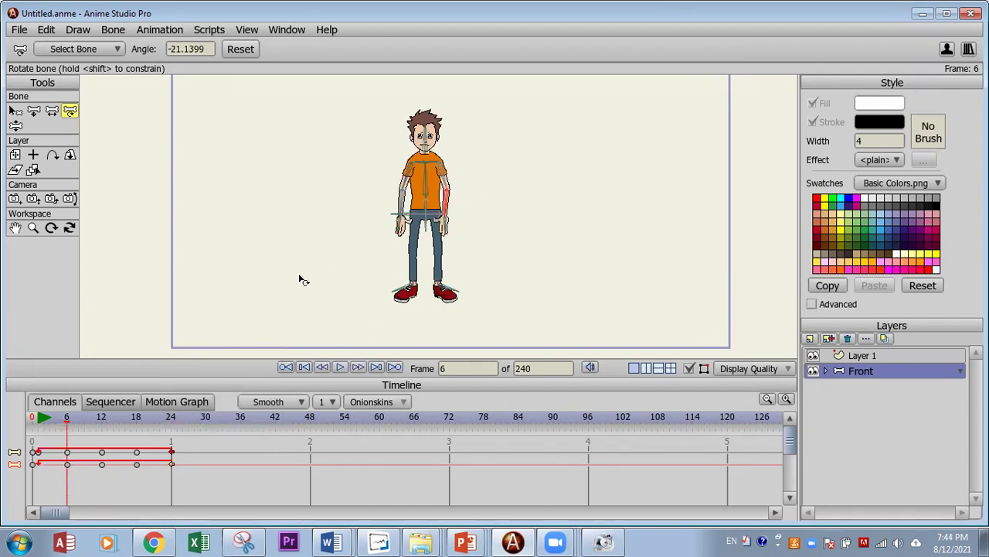
{"action": "scroll", "coordinate": [301, 280], "scroll_direction": "up", "scroll_amount": 5}
{"action": "left_click_drag", "start_coordinate": [461, 130], "coordinate": [479, 193]}
{"action": "left_click_drag", "start_coordinate": [340, 131], "coordinate": [331, 179]}
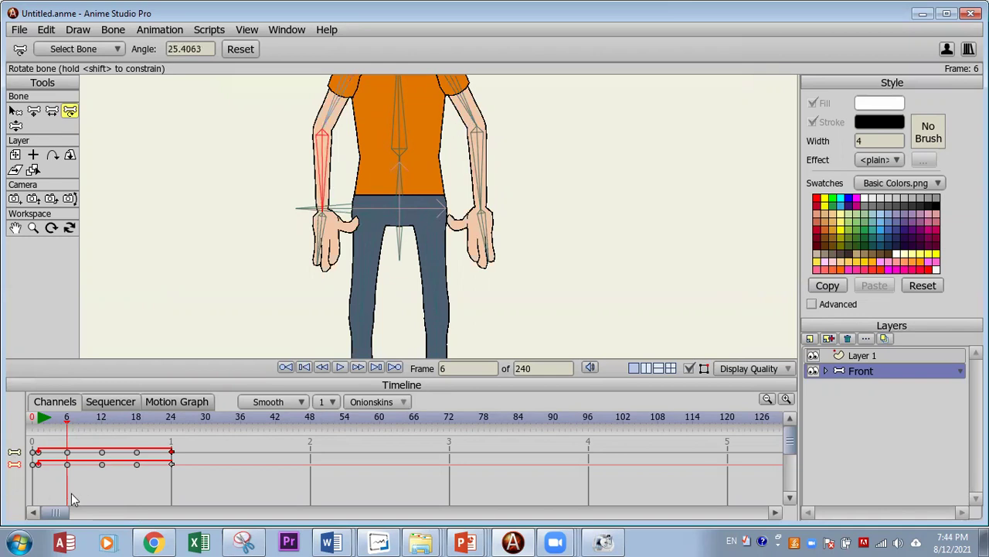
{"action": "left_click_drag", "start_coordinate": [58, 447], "coordinate": [59, 448]}
{"action": "left_click", "coordinate": [136, 418]}
{"action": "scroll", "coordinate": [243, 347], "scroll_direction": "down", "scroll_amount": 2}
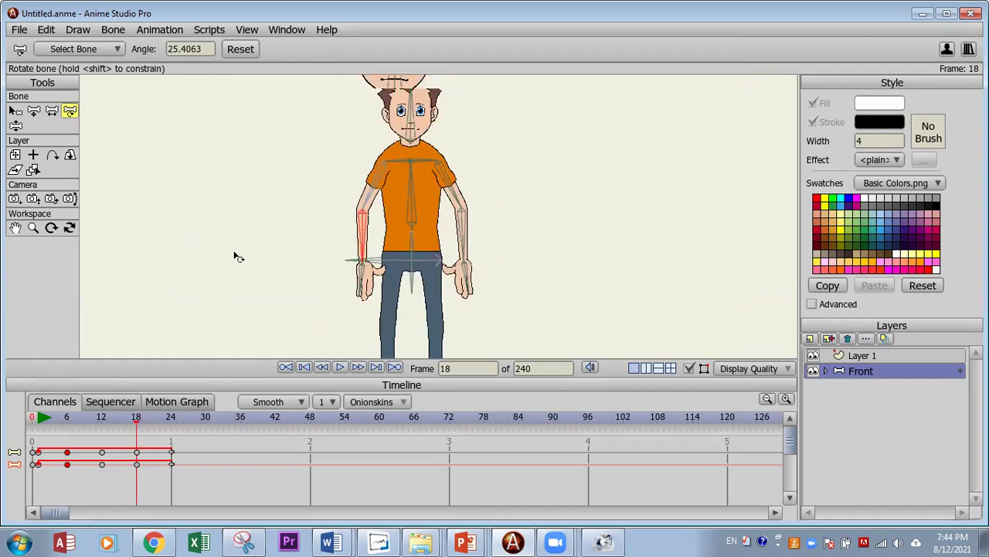
Step: Move the torso bone slightly up at frame 1 and slightly down at frame 6, and enlarge the timeline area
{"action": "left_click", "coordinate": [42, 425]}
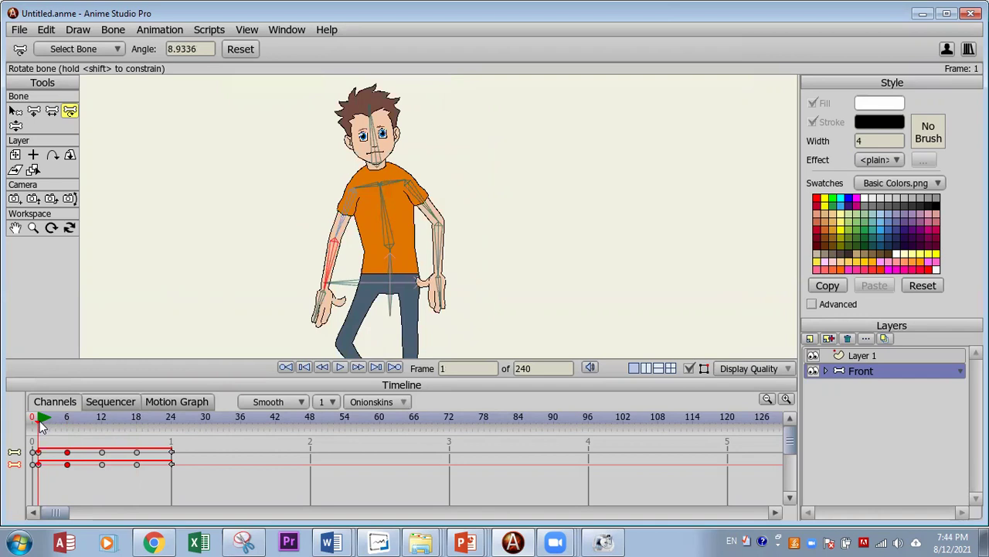
{"action": "left_click", "coordinate": [34, 112]}
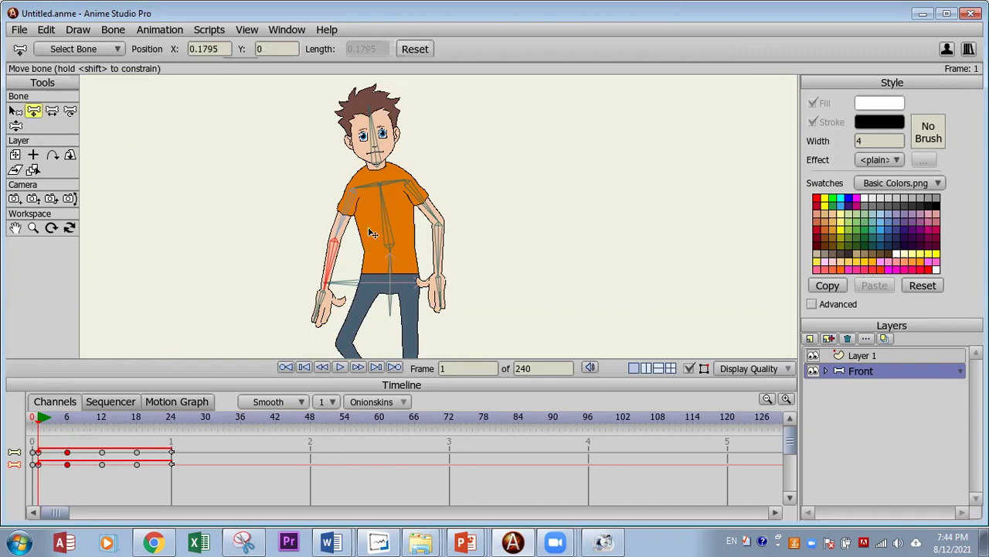
{"action": "mouse_move", "coordinate": [390, 226]}
{"action": "left_mouse_down"}
{"action": "mouse_move", "coordinate": [387, 165]}
{"action": "mouse_move", "coordinate": [390, 220]}
{"action": "left_mouse_up"}
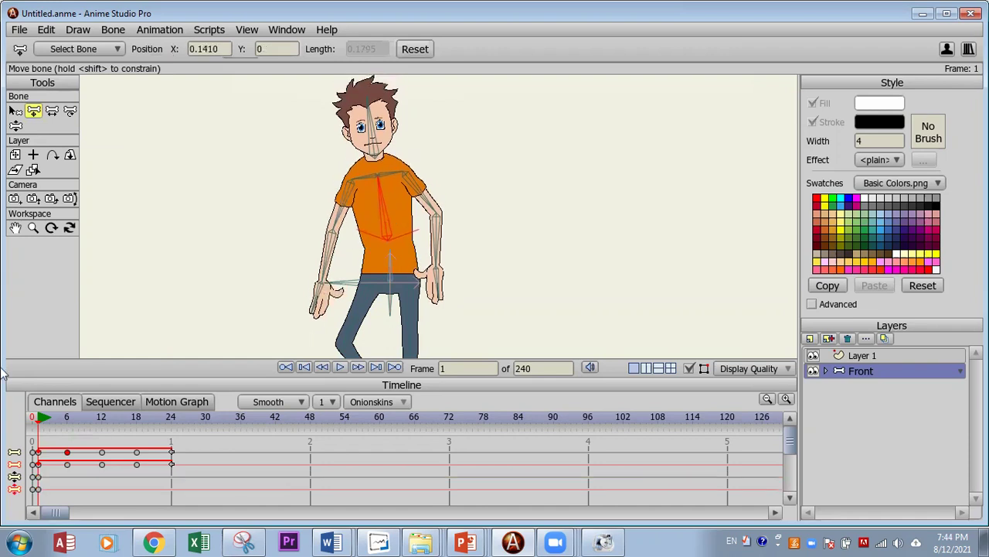
{"action": "left_click", "coordinate": [66, 418]}
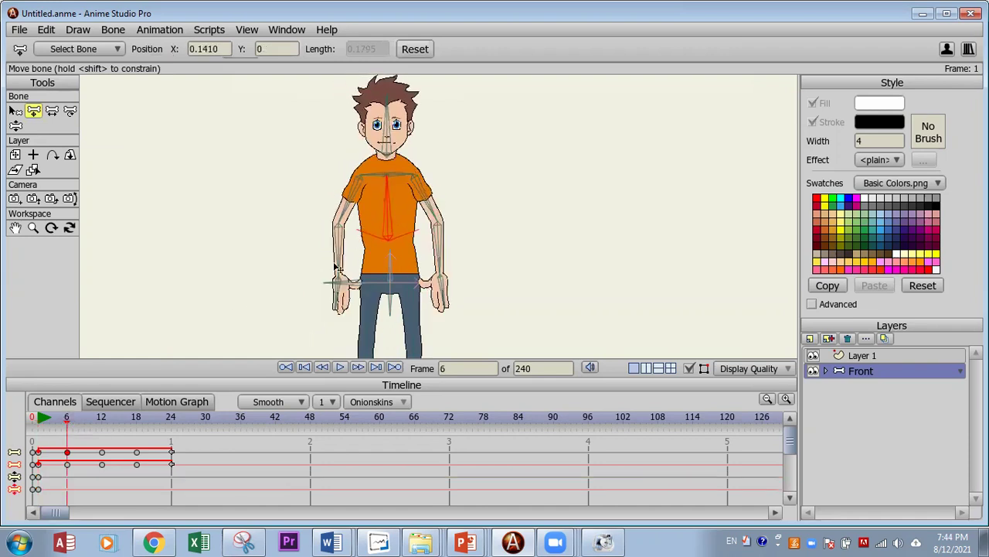
{"action": "left_click_drag", "start_coordinate": [400, 223], "coordinate": [395, 230]}
{"action": "left_click_drag", "start_coordinate": [97, 378], "coordinate": [119, 277]}
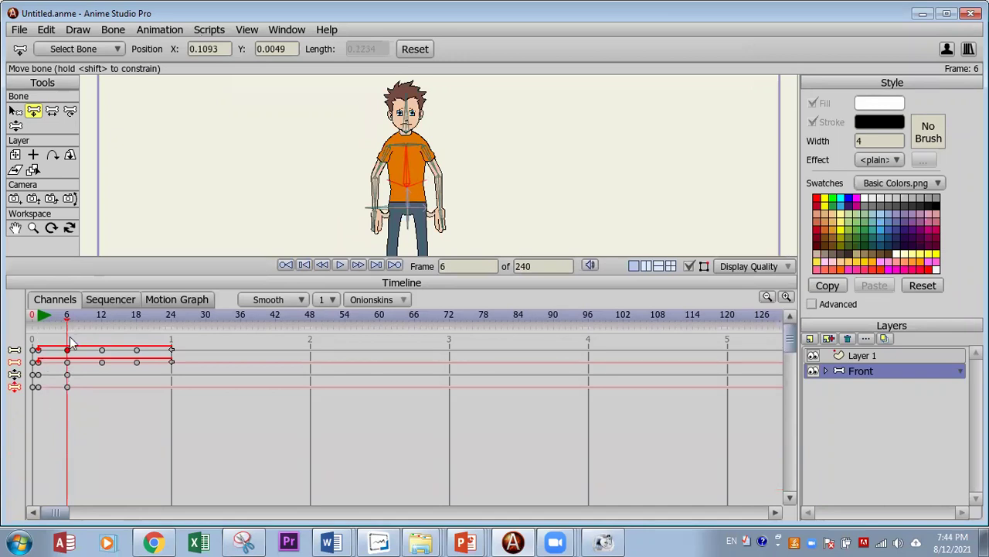
Step: Copy the torso position keys from frame 1 to frame 12, and all the keys from frame 6 to frame 18
{"action": "left_click_drag", "start_coordinate": [45, 407], "coordinate": [40, 375]}
{"action": "left_click", "coordinate": [97, 317]}
{"action": "left_click", "coordinate": [101, 321]}
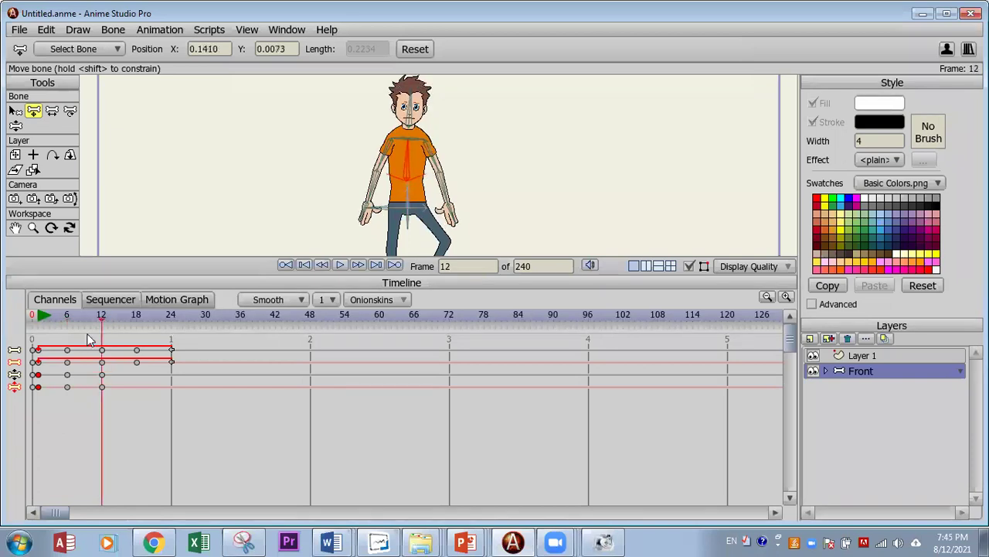
{"action": "left_click", "coordinate": [74, 407]}
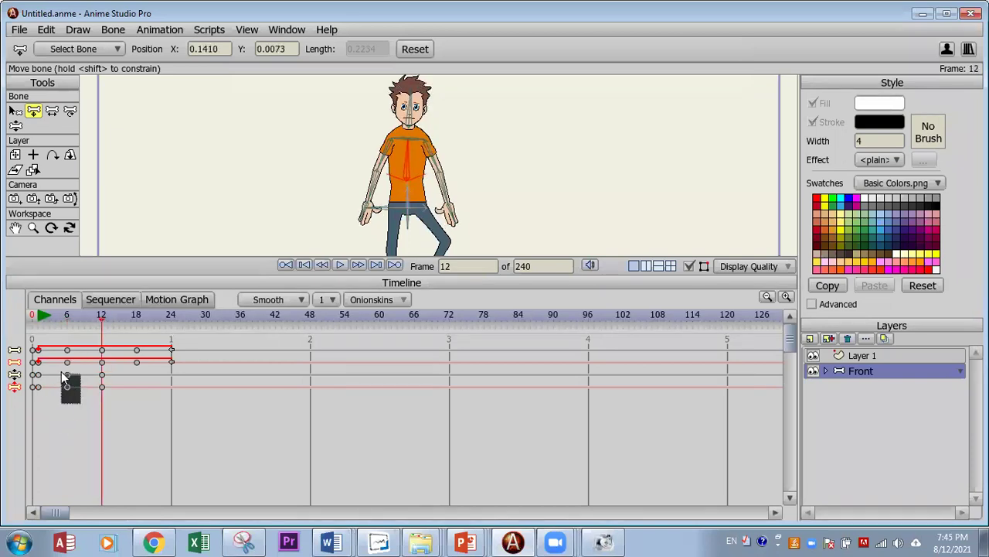
{"action": "left_click_drag", "start_coordinate": [65, 377], "coordinate": [64, 334]}
{"action": "left_click", "coordinate": [136, 315]}
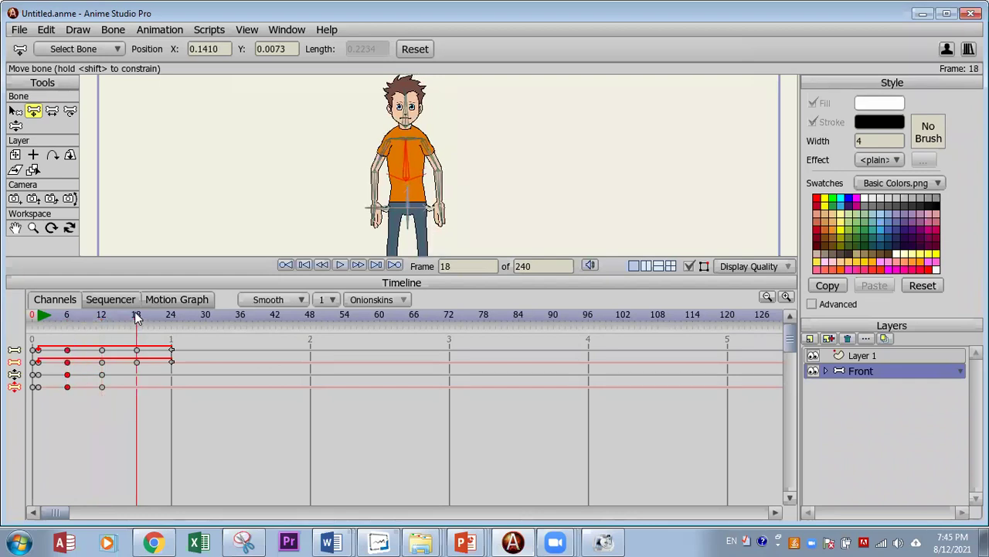
{"action": "key", "text": "ctrl+v"}
Step: Copy all the keys of frame 1 and paste them at frame 24
{"action": "left_click_drag", "start_coordinate": [43, 417], "coordinate": [36, 328]}
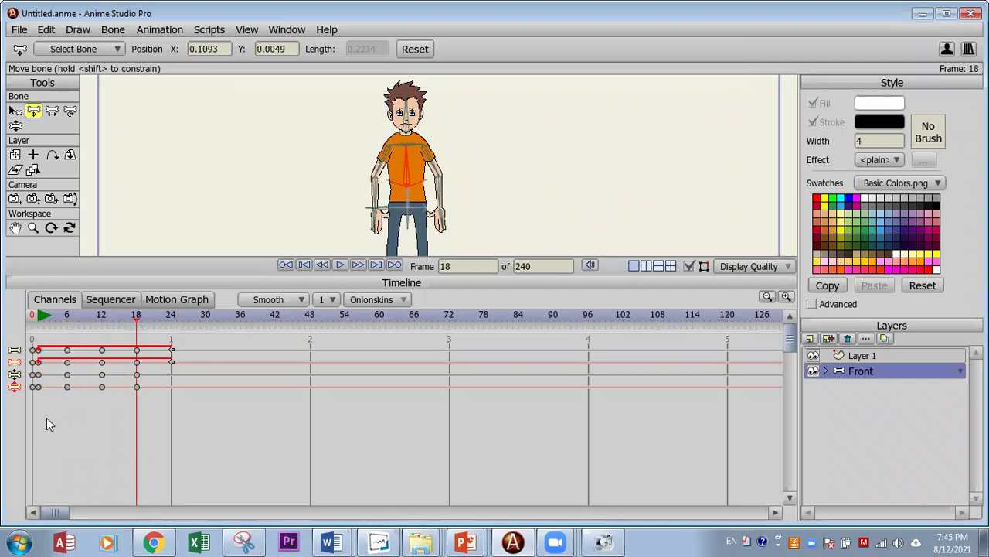
{"action": "left_click_drag", "start_coordinate": [43, 417], "coordinate": [42, 326]}
{"action": "left_click", "coordinate": [174, 317]}
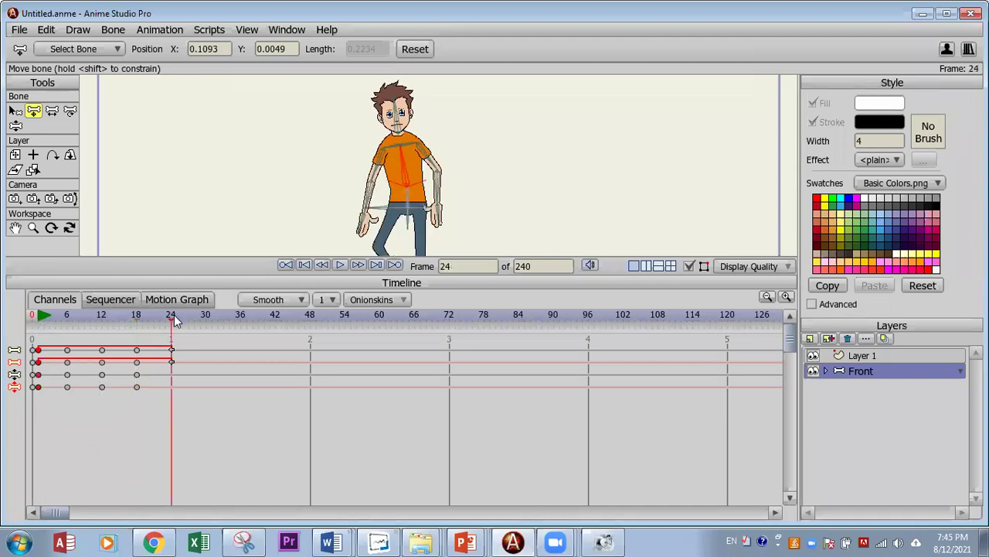
{"action": "key", "text": "ctrl+v"}
Step: Cycle all the frame 24 keys back to frame 1, play the walk and rewind to the start
{"action": "right_click", "coordinate": [171, 354]}
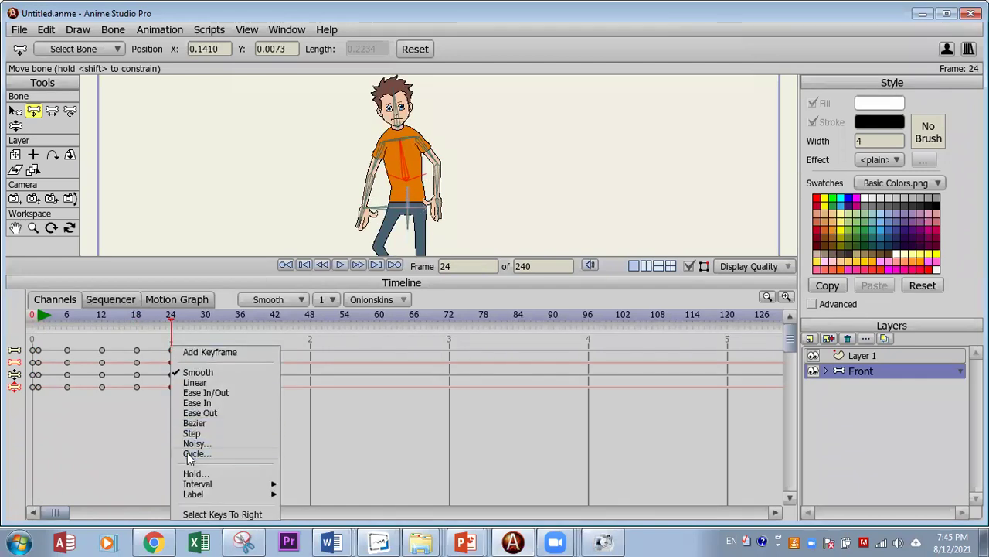
{"action": "key", "text": "Escape"}
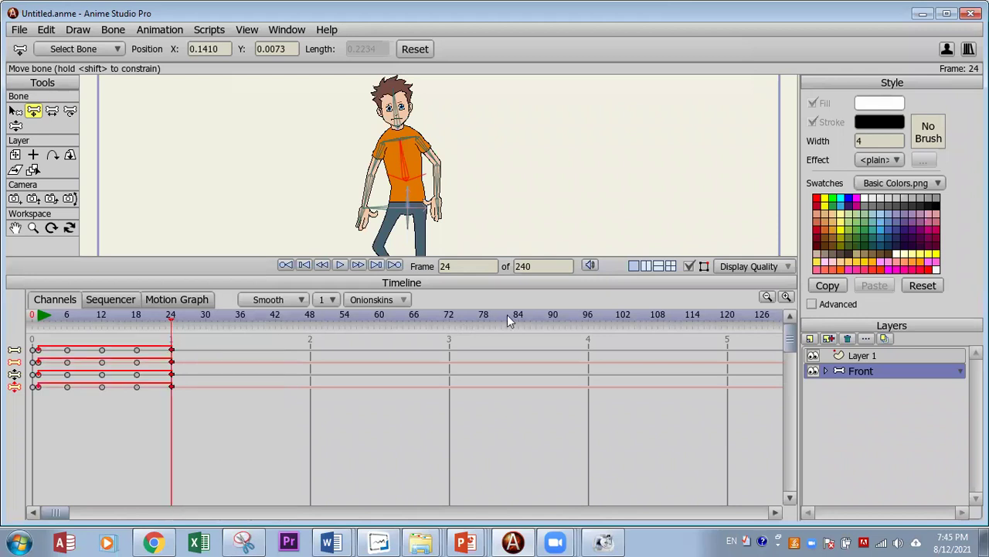
{"action": "left_click", "coordinate": [340, 265]}
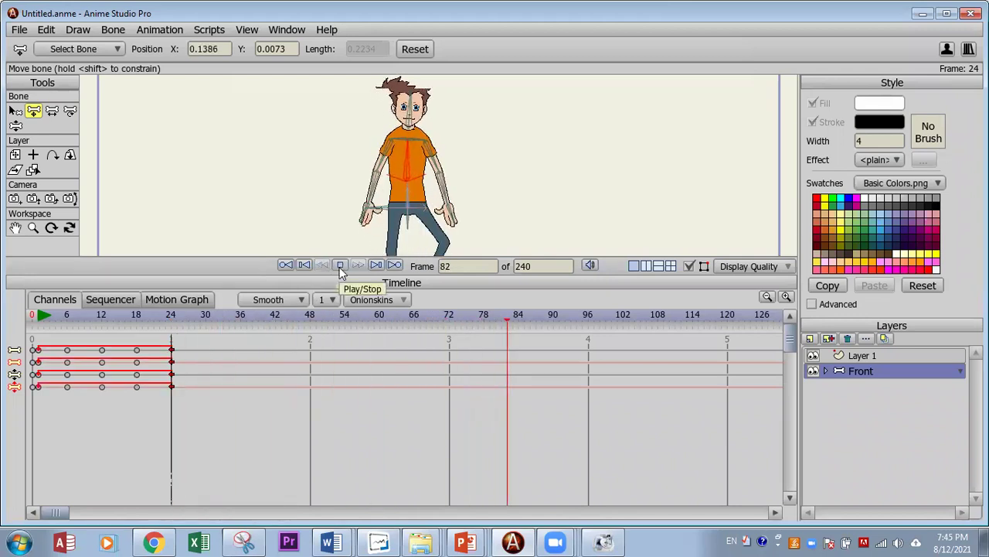
{"action": "left_click", "coordinate": [285, 265]}
Step: At frame 0, fit the scene in view, shift the camera and zoom it out to 102.4113 so the boy appears small
{"action": "left_click_drag", "start_coordinate": [230, 279], "coordinate": [232, 411]}
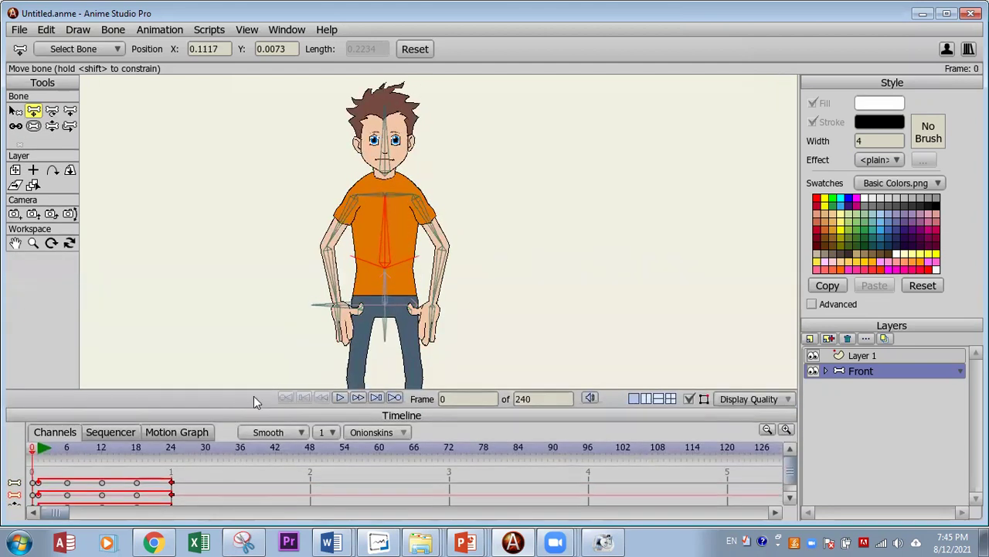
{"action": "key", "text": "ctrl+r"}
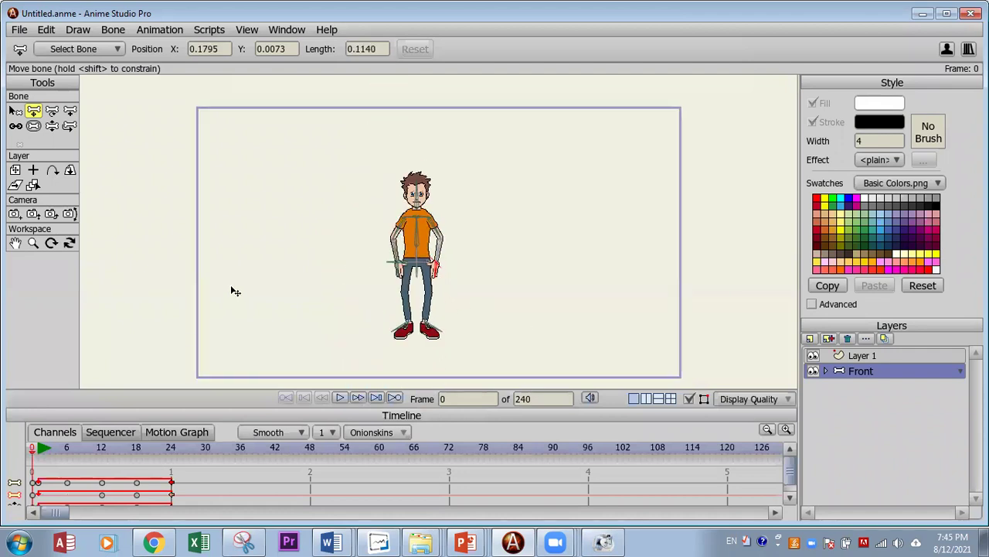
{"action": "left_click", "coordinate": [15, 213]}
{"action": "left_click_drag", "start_coordinate": [519, 311], "coordinate": [263, 409]}
{"action": "left_click", "coordinate": [32, 215]}
{"action": "left_click_drag", "start_coordinate": [212, 375], "coordinate": [377, 400]}
Step: At frame 336, zoom the camera in to 54.6643 and play the shot from the start with Layer 1 selected
{"action": "left_click", "coordinate": [376, 399]}
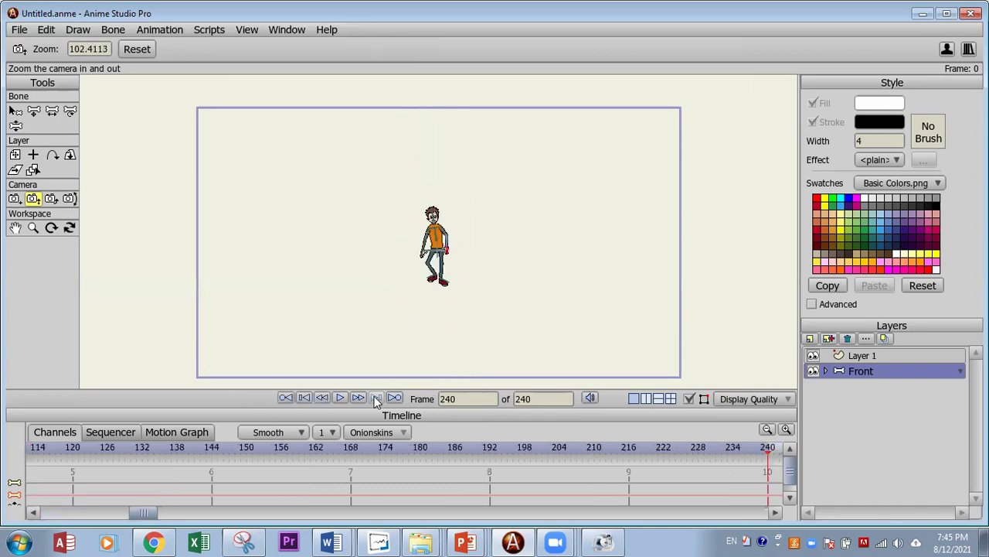
{"action": "left_click_drag", "start_coordinate": [766, 447], "coordinate": [714, 481]}
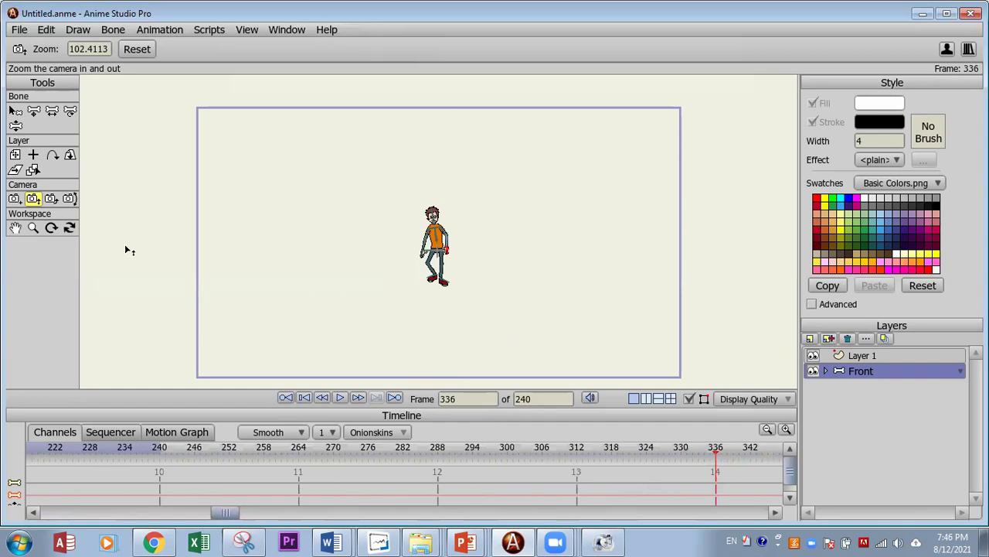
{"action": "left_click_drag", "start_coordinate": [446, 311], "coordinate": [296, 415]}
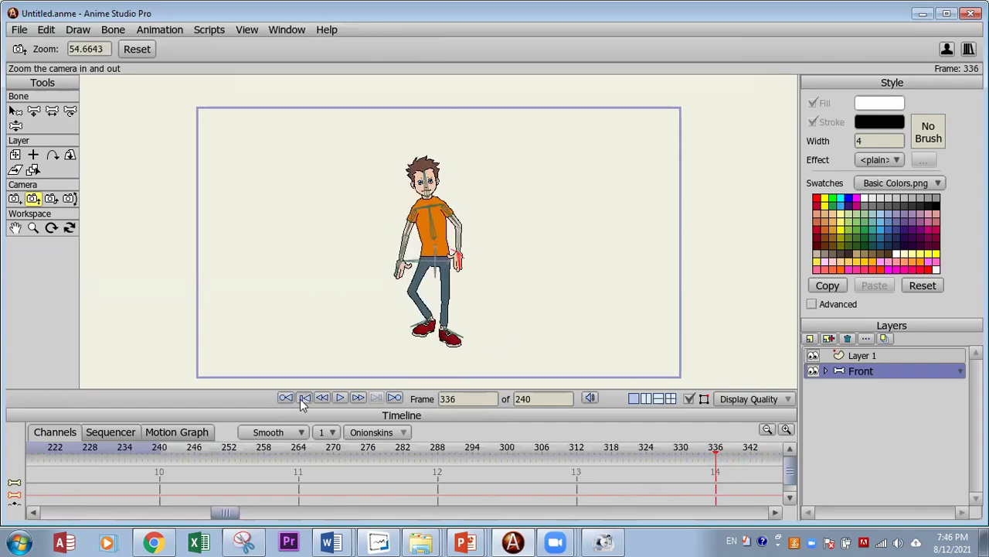
{"action": "left_click", "coordinate": [302, 398]}
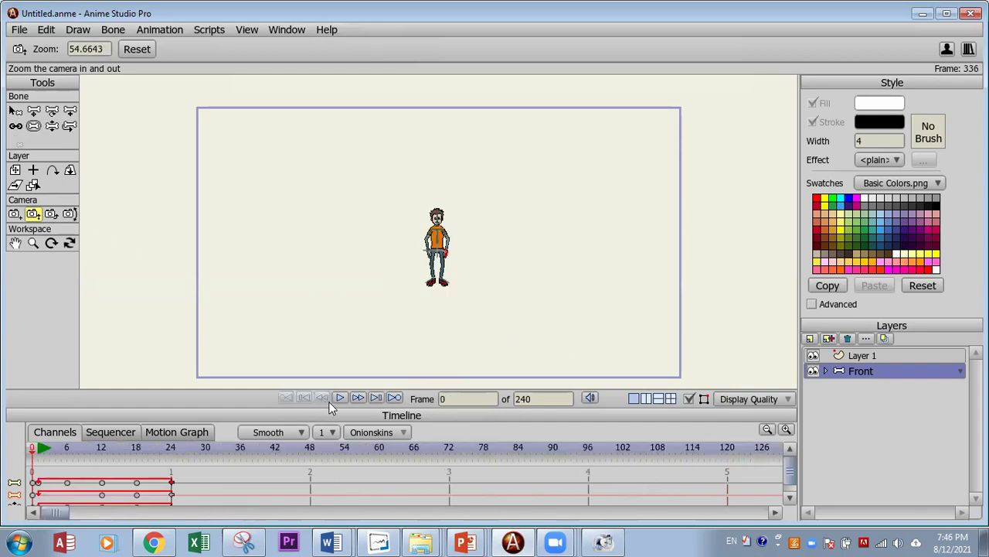
{"action": "left_click", "coordinate": [340, 399]}
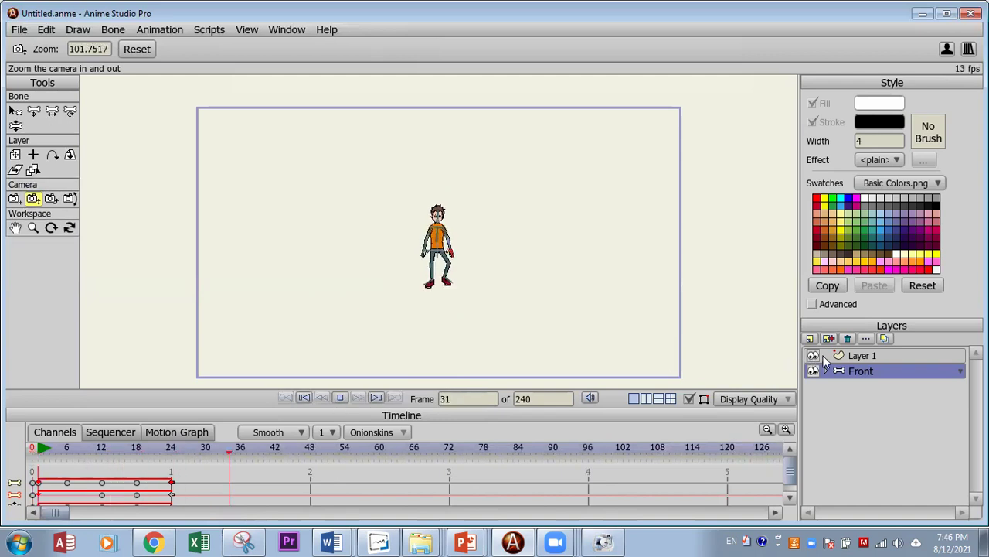
{"action": "left_click", "coordinate": [826, 356]}
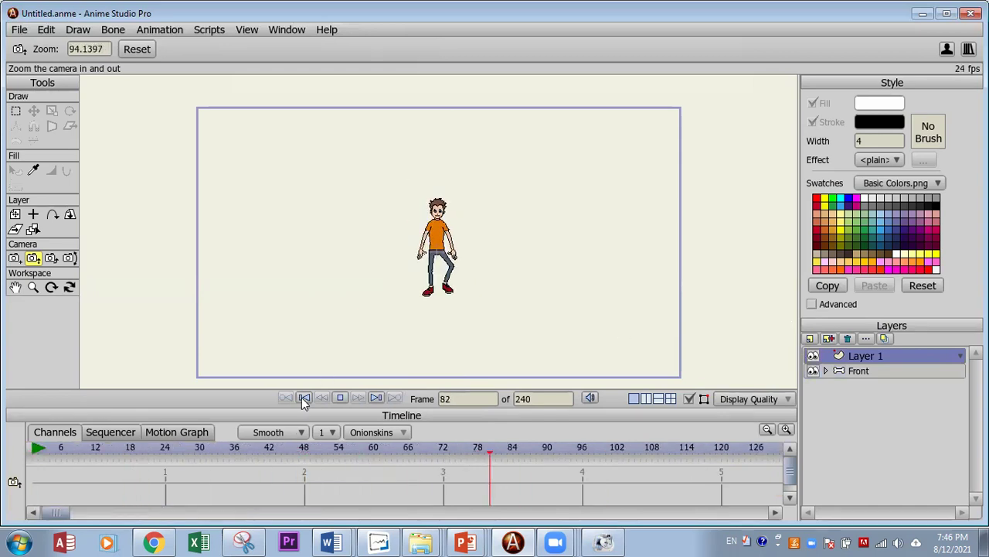
{"action": "left_click", "coordinate": [340, 397]}
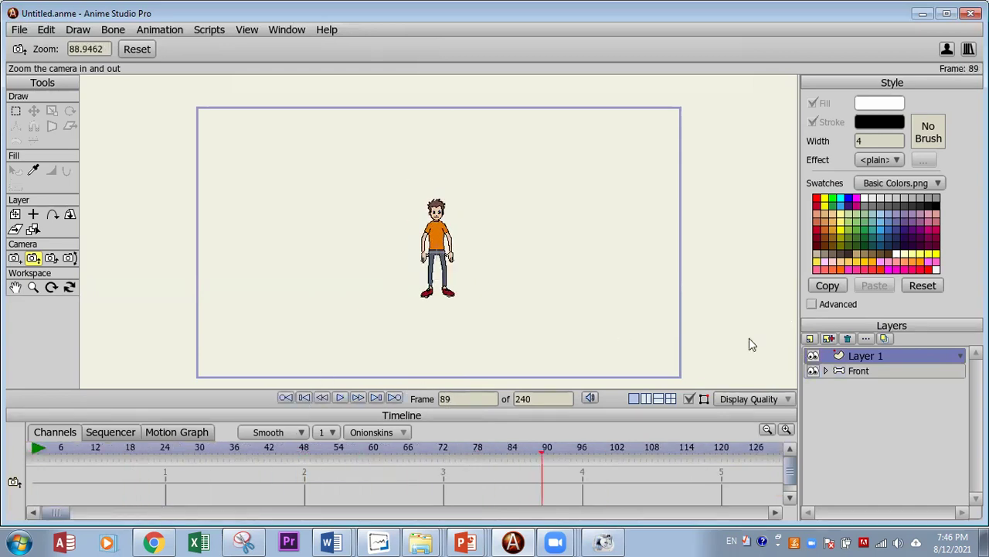
Step: Add a group layer and place the Front bone layer inside it
{"action": "left_click", "coordinate": [808, 338]}
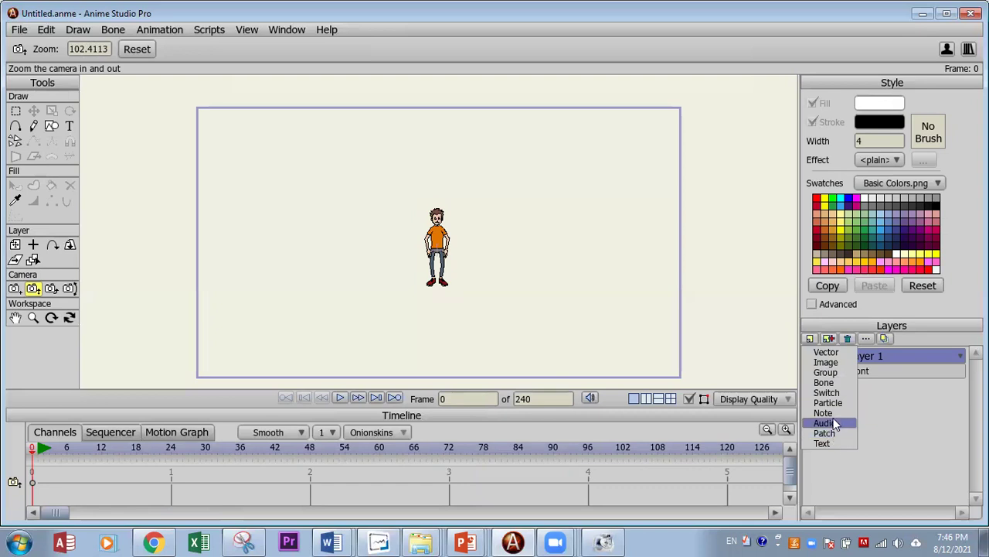
{"action": "left_click", "coordinate": [846, 379]}
{"action": "left_click_drag", "start_coordinate": [862, 386], "coordinate": [865, 355]}
Step: Duplicate the group layer containing the Front rig four times
{"action": "left_click", "coordinate": [865, 354]}
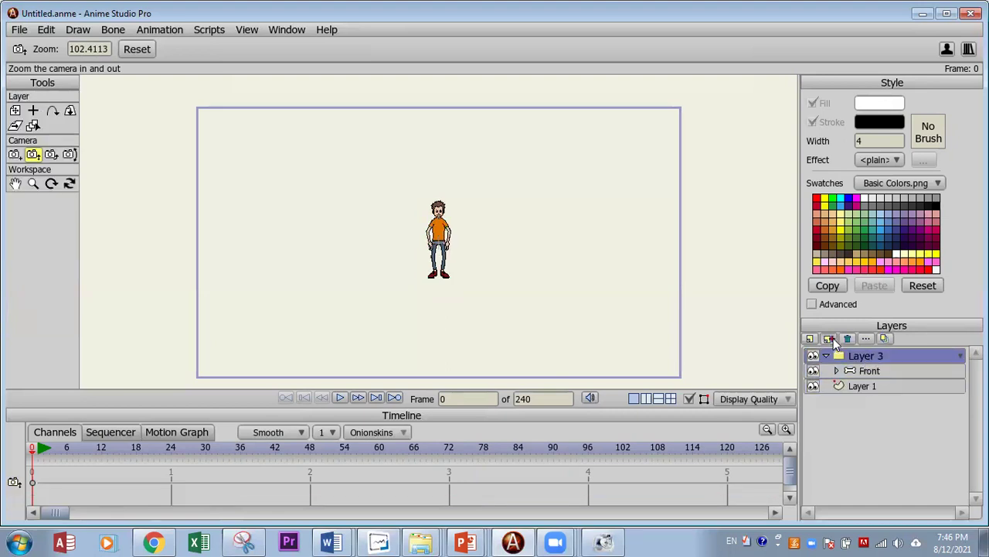
{"action": "left_click", "coordinate": [828, 339]}
{"action": "double_click", "coordinate": [833, 338]}
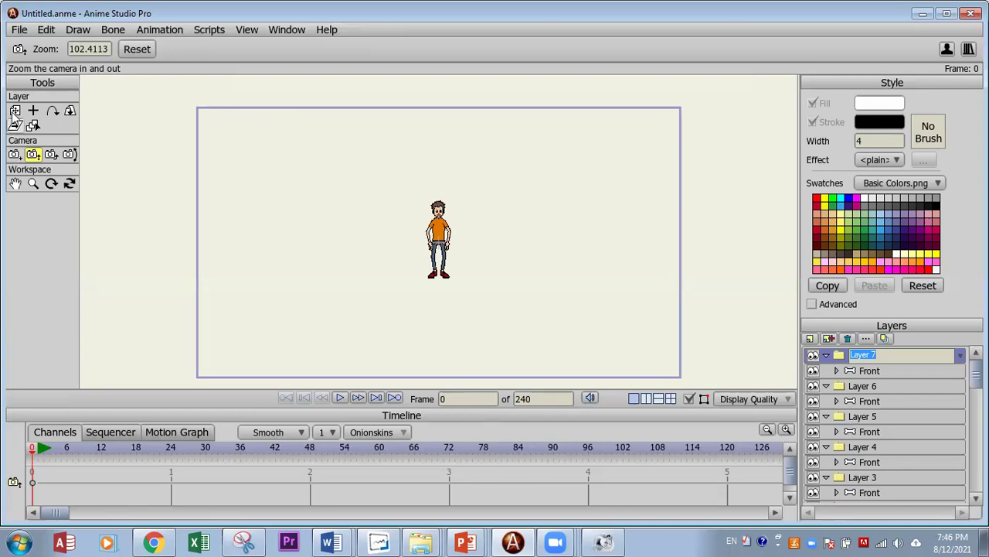
Step: Spread the five group layers into a row, with Layers 7 and 5 right of Layer 3 and Layers 6 and 4 left of it
{"action": "key", "text": "t"}
{"action": "left_click_drag", "start_coordinate": [433, 240], "coordinate": [491, 239]}
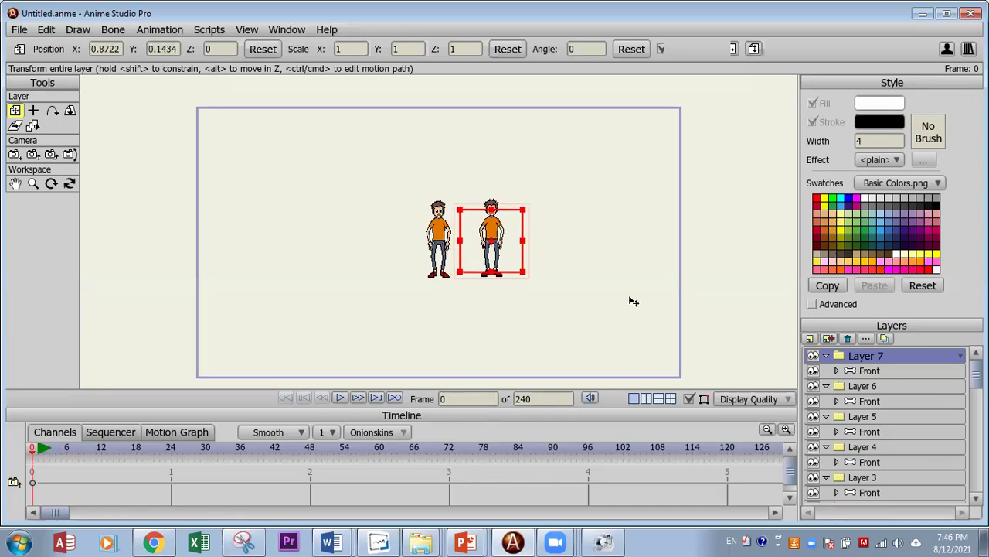
{"action": "left_click", "coordinate": [862, 392]}
{"action": "left_click_drag", "start_coordinate": [444, 265], "coordinate": [370, 259]}
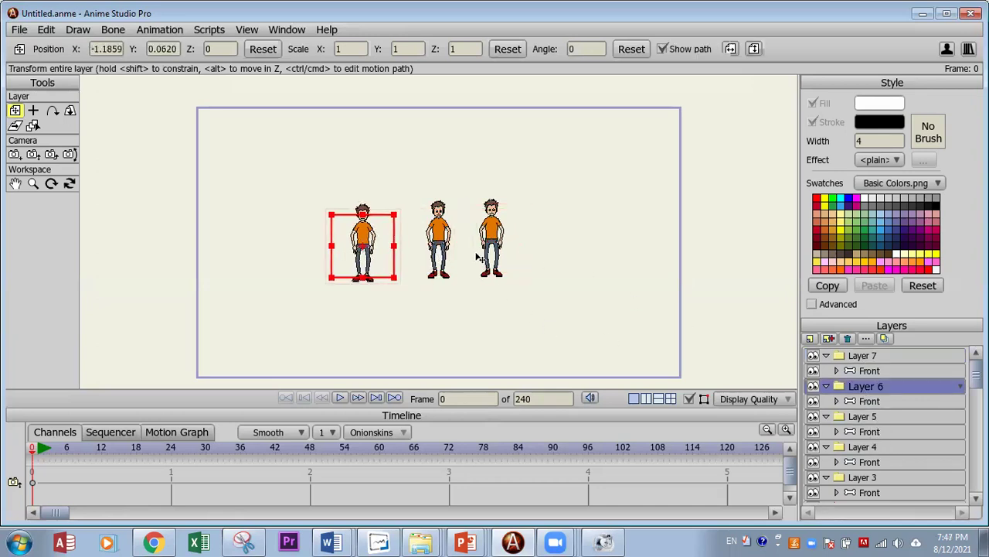
{"action": "left_click", "coordinate": [874, 417]}
{"action": "left_click_drag", "start_coordinate": [438, 242], "coordinate": [556, 240]}
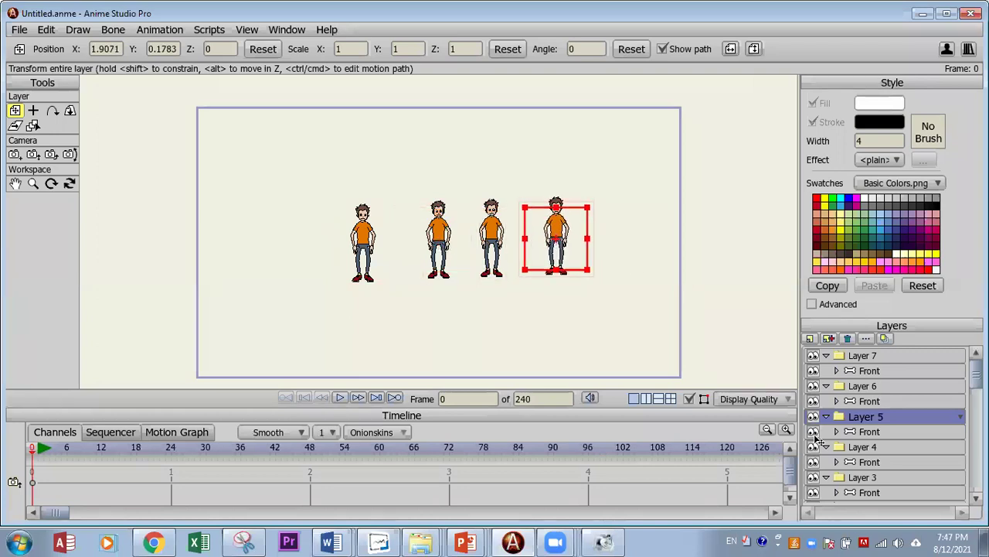
{"action": "left_click", "coordinate": [860, 448]}
{"action": "left_click_drag", "start_coordinate": [444, 251], "coordinate": [297, 250]}
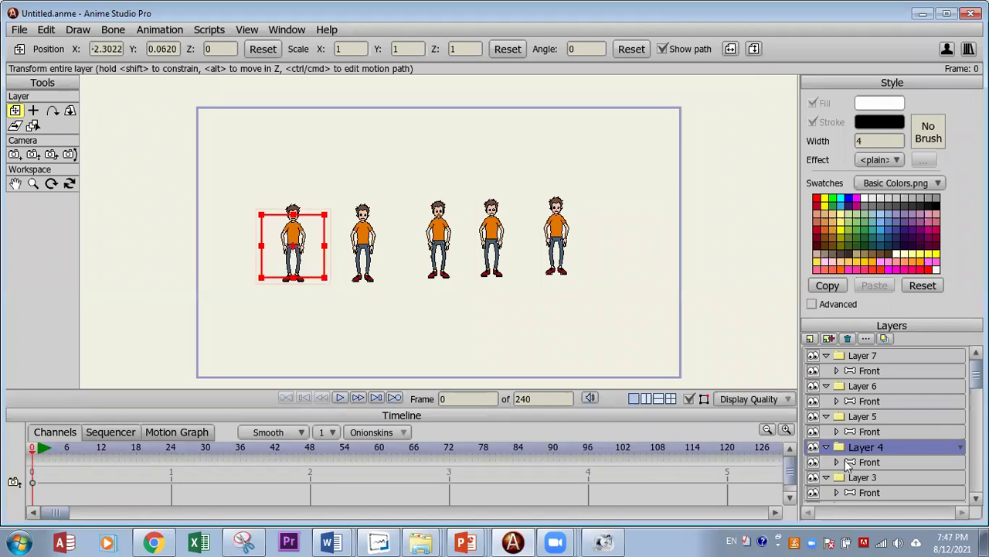
{"action": "left_click", "coordinate": [865, 477]}
{"action": "left_click_drag", "start_coordinate": [446, 241], "coordinate": [448, 241]}
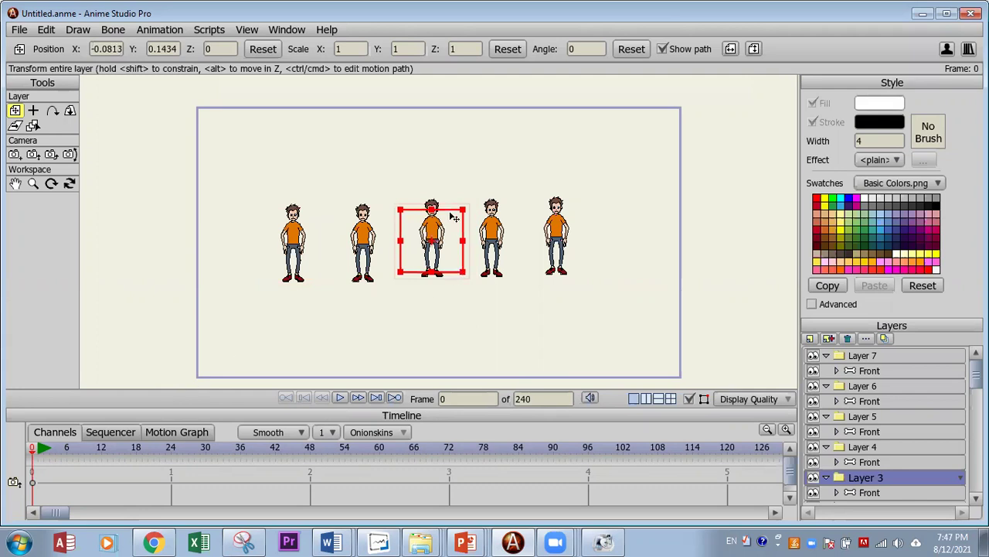
Step: Enlarge the boys in Layer 3 and Layer 5 to scales of about 1.55 and 1.60
{"action": "scroll", "coordinate": [312, 329], "scroll_direction": "up", "scroll_amount": 3}
{"action": "scroll", "coordinate": [311, 327], "scroll_direction": "down", "scroll_amount": 2}
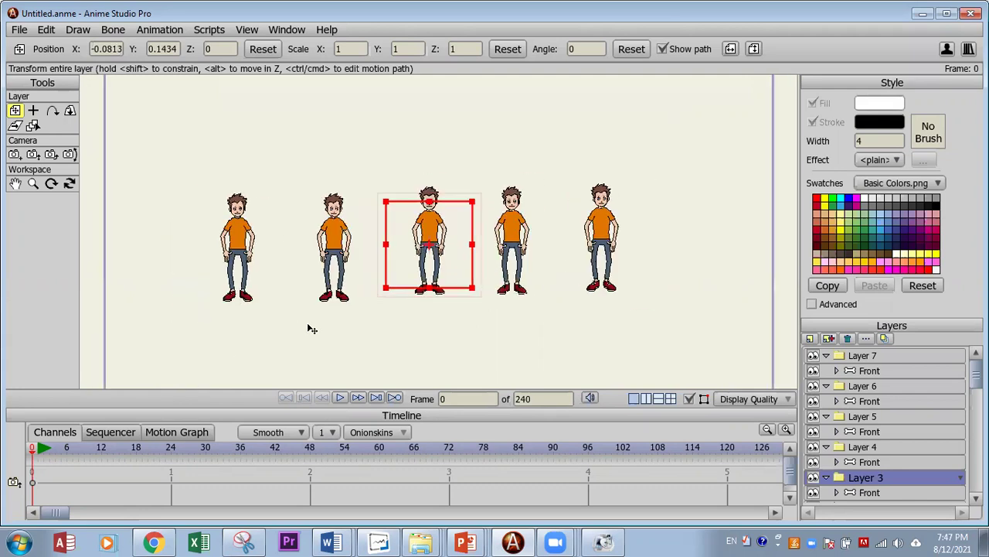
{"action": "left_click_drag", "start_coordinate": [467, 211], "coordinate": [485, 188]}
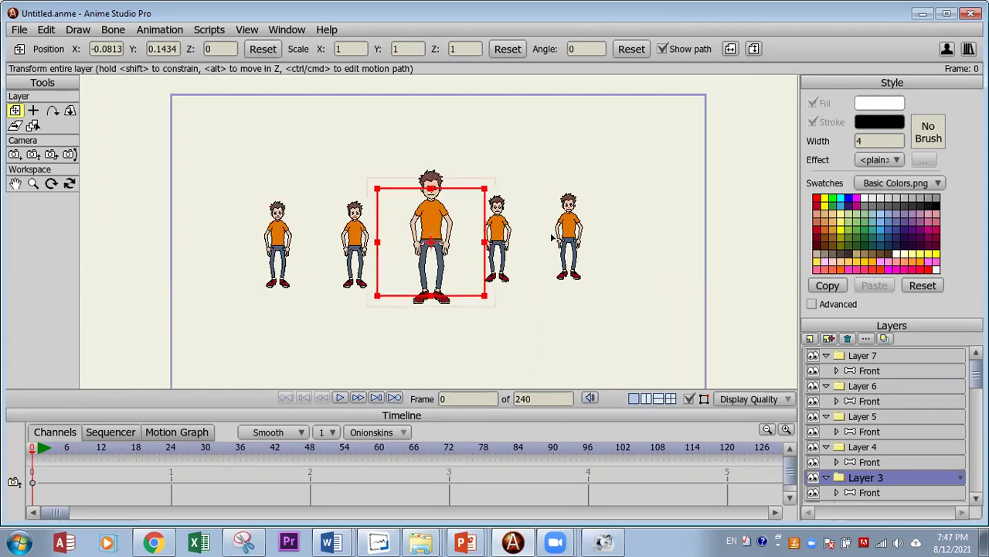
{"action": "left_click", "coordinate": [872, 416]}
{"action": "left_click_drag", "start_coordinate": [620, 203], "coordinate": [631, 180]}
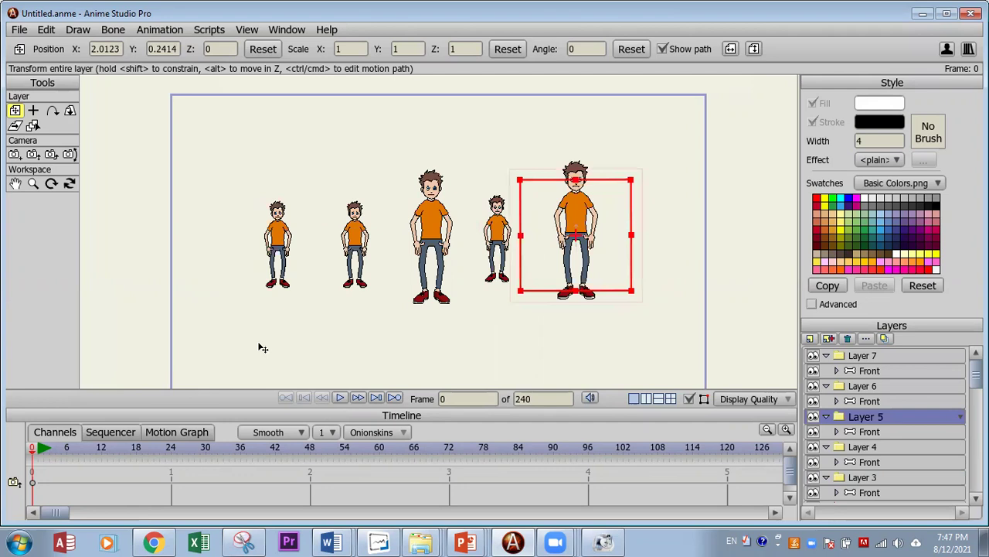
Step: Play the crowd animation to check the walkers, stop it and return to frame 0
{"action": "left_click", "coordinate": [339, 398]}
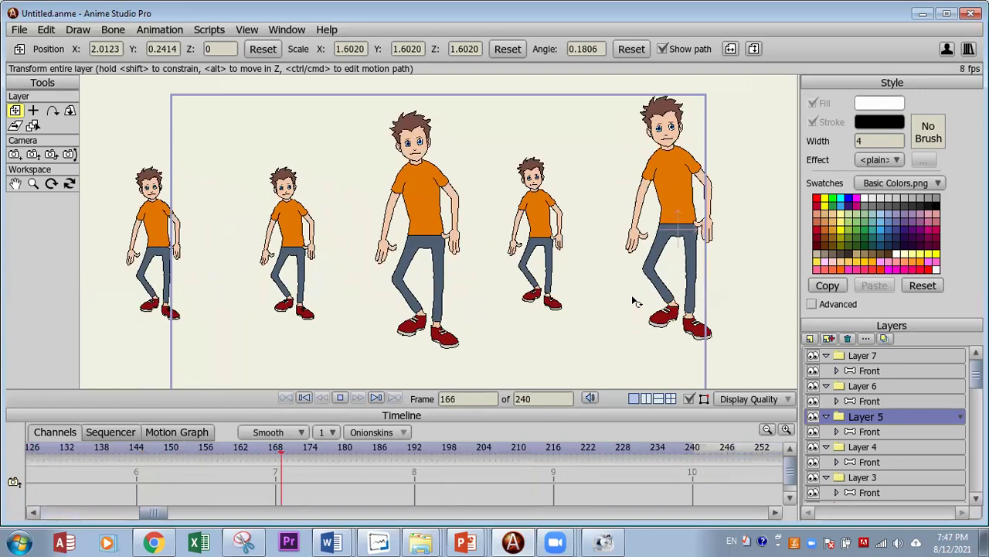
{"action": "left_click", "coordinate": [634, 301]}
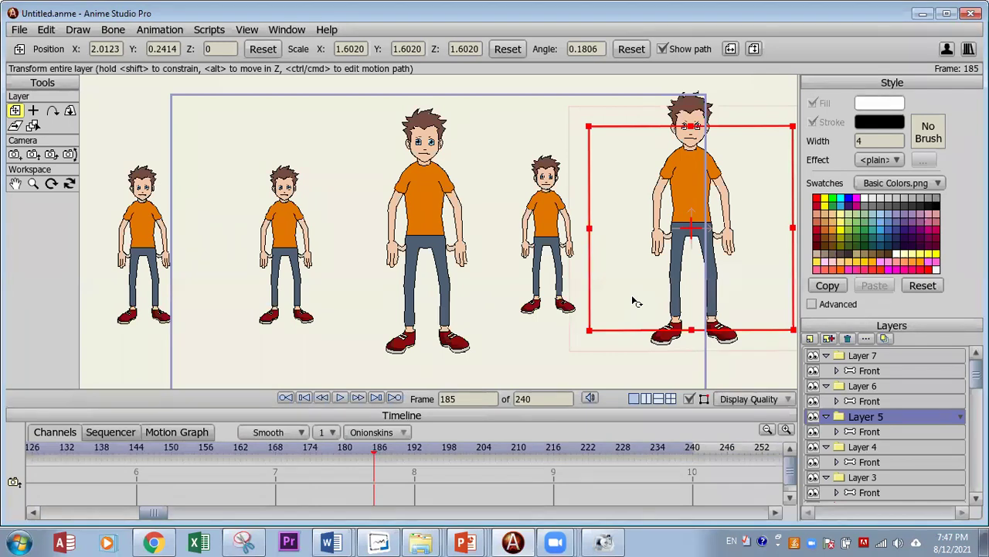
{"action": "left_click", "coordinate": [305, 399]}
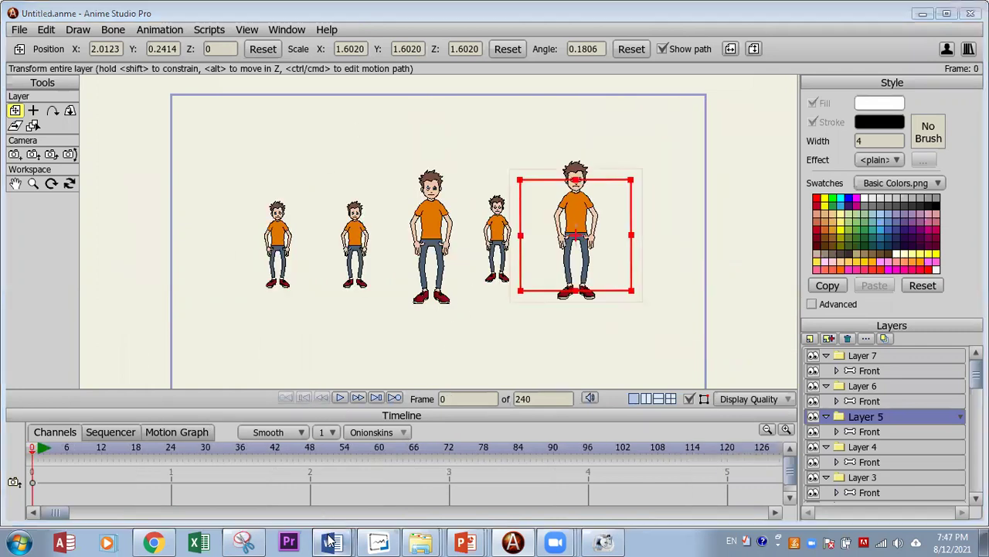
Step: Look briefly at the Antonyms-Edited (2) (1).docx document in Word and switch back to Anime Studio
{"action": "mouse_move", "coordinate": [331, 540]}
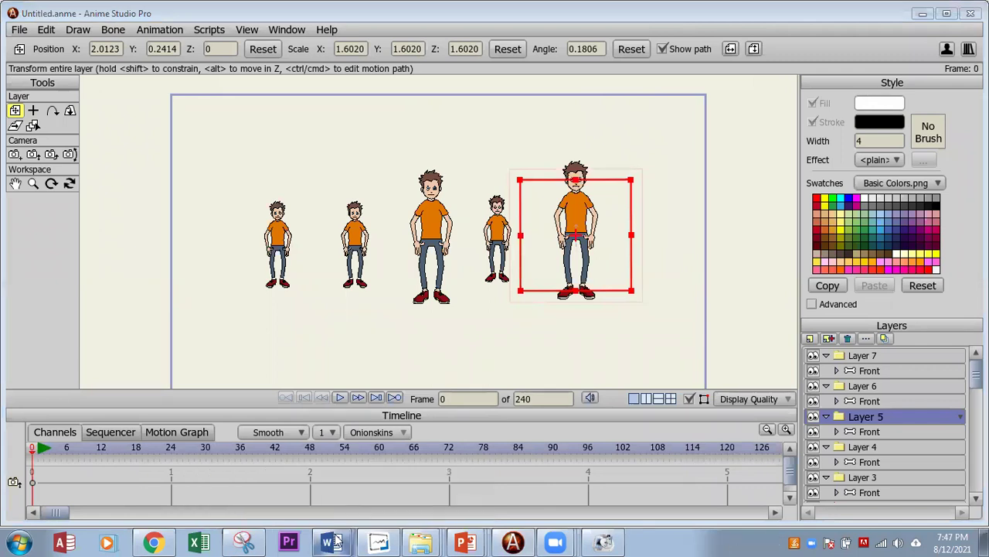
{"action": "mouse_move", "coordinate": [333, 506]}
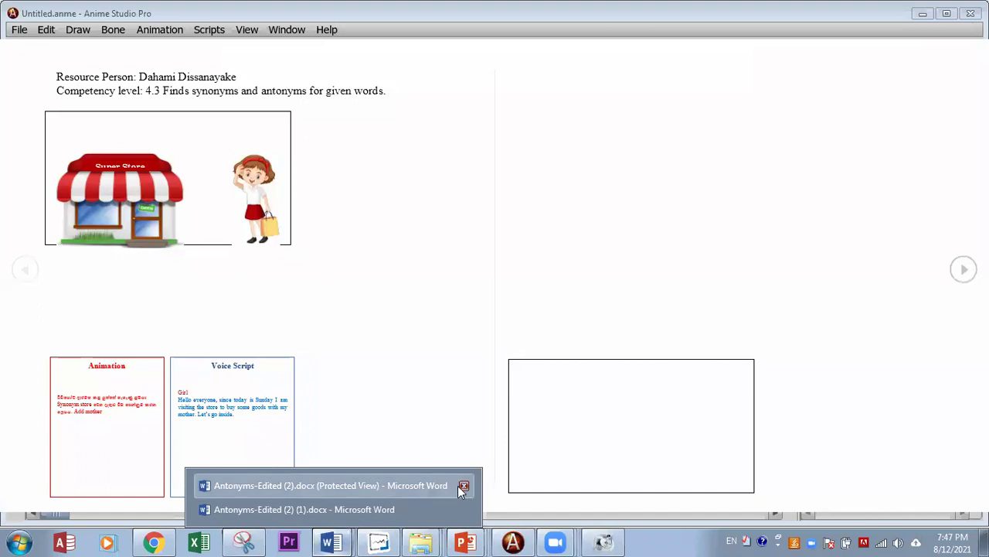
{"action": "left_click", "coordinate": [363, 507]}
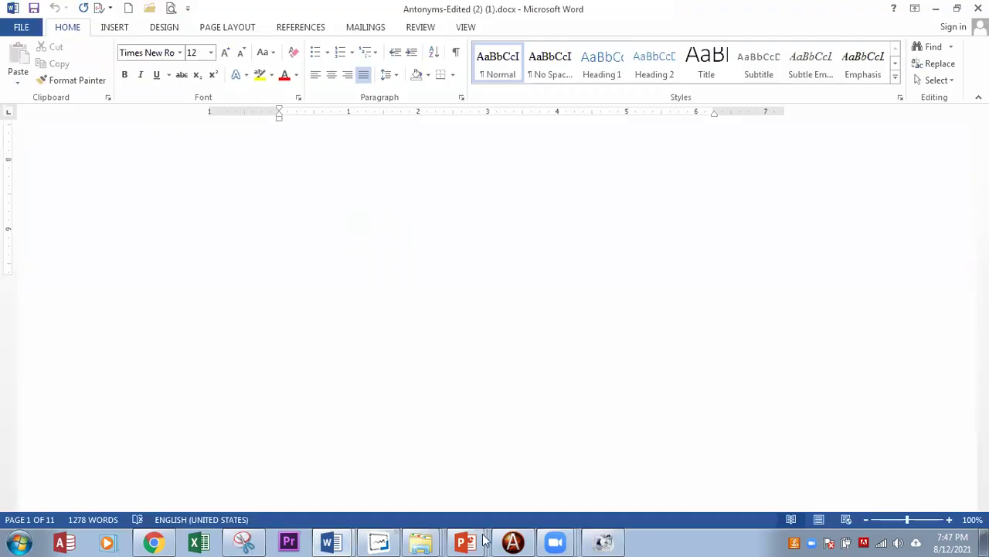
{"action": "left_click", "coordinate": [513, 541]}
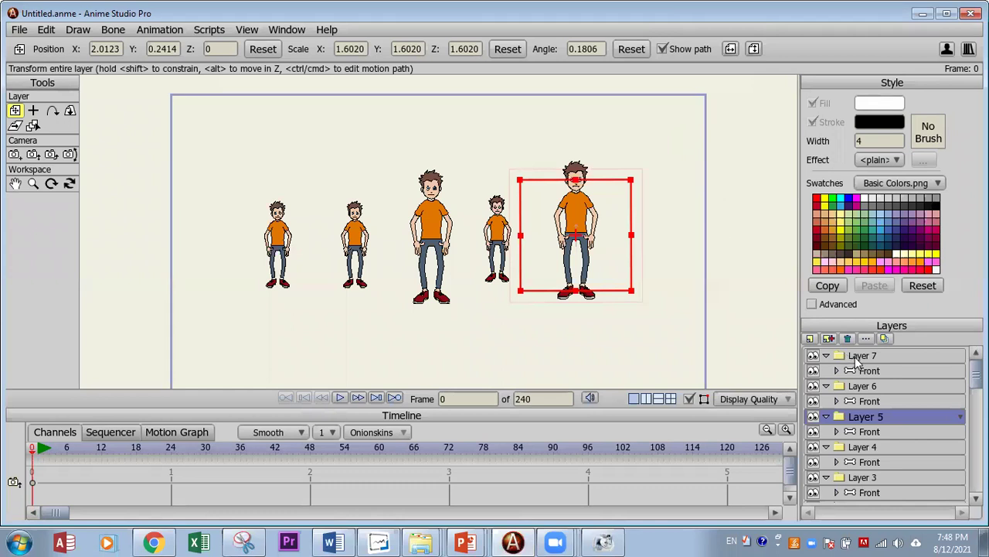
Step: Delete all the group layers from Layer 7 down to Layer 3, and undo the last deletion to restore Layer 3
{"action": "left_click", "coordinate": [854, 356]}
{"action": "left_click", "coordinate": [848, 340]}
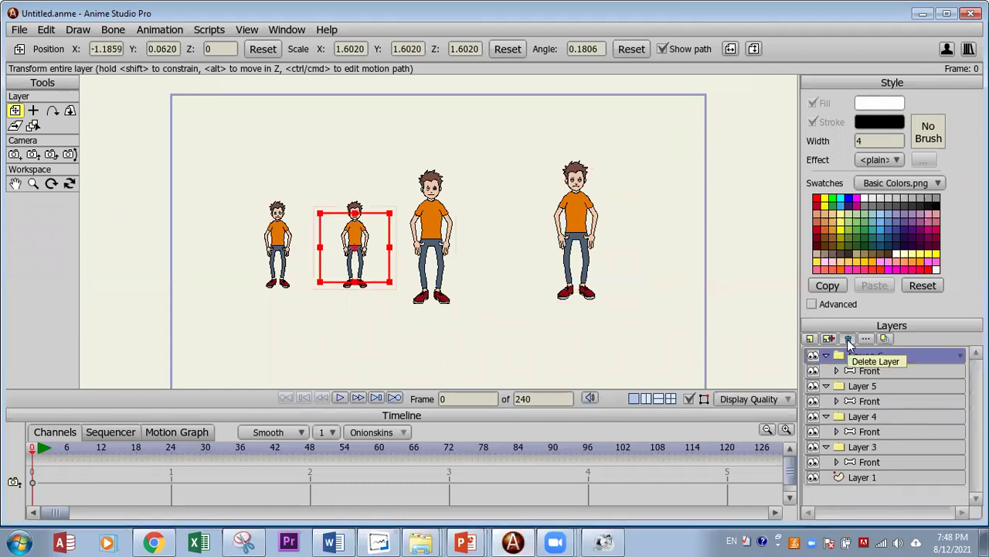
{"action": "left_click", "coordinate": [848, 341]}
{"action": "left_click", "coordinate": [848, 341]}
{"action": "left_click", "coordinate": [848, 341]}
{"action": "left_click", "coordinate": [848, 341]}
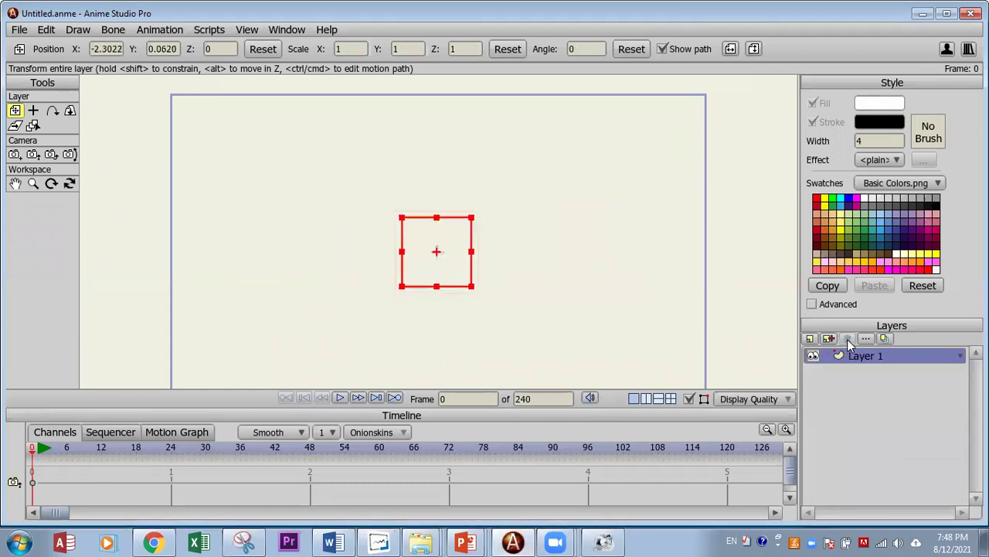
{"action": "key", "text": "ctrl+z"}
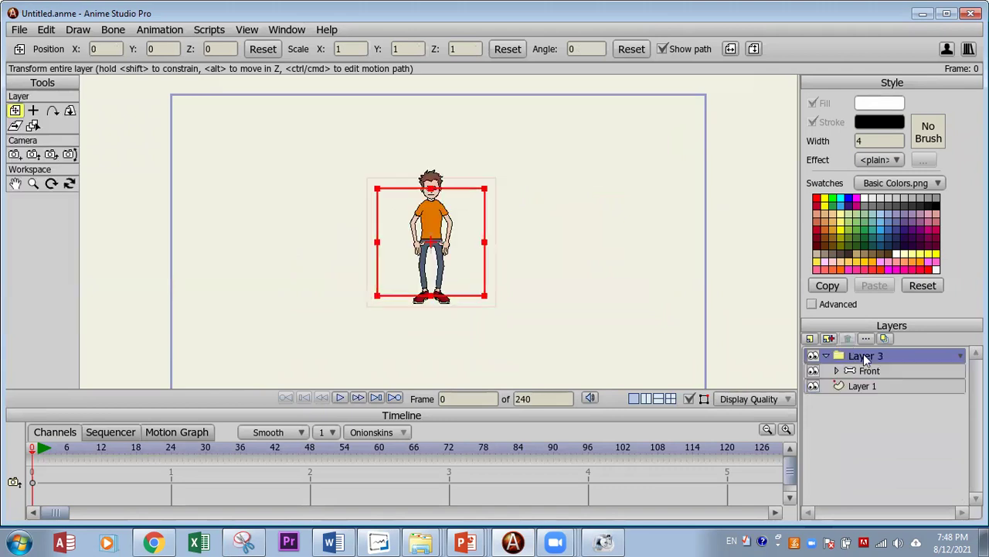
Step: At frame 12, rotate the torso bone of the Front rig to an angle of 6.00
{"action": "left_click", "coordinate": [38, 453]}
{"action": "left_click", "coordinate": [44, 451]}
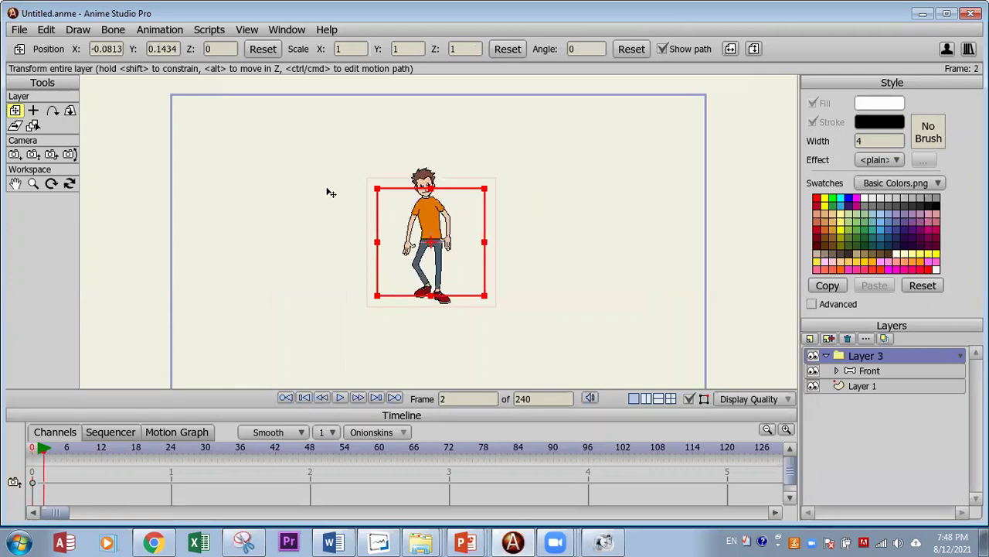
{"action": "left_click", "coordinate": [103, 448]}
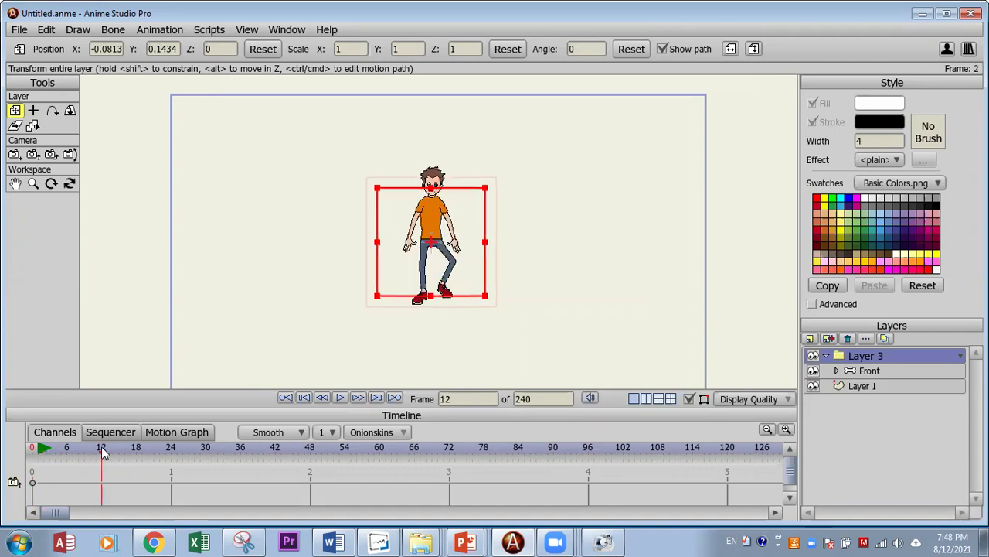
{"action": "left_click_drag", "start_coordinate": [544, 330], "coordinate": [181, 302]}
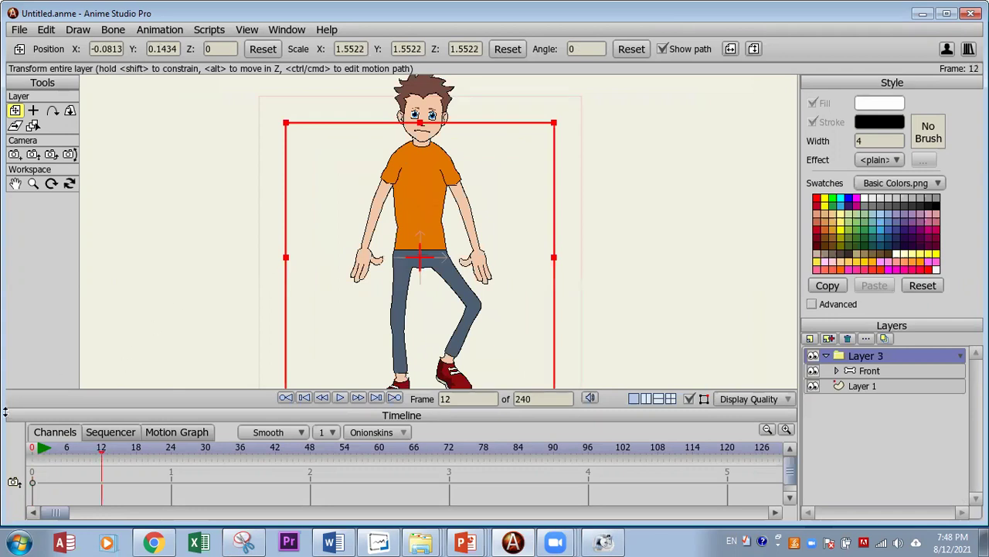
{"action": "left_click", "coordinate": [44, 448]}
{"action": "left_click", "coordinate": [897, 371]}
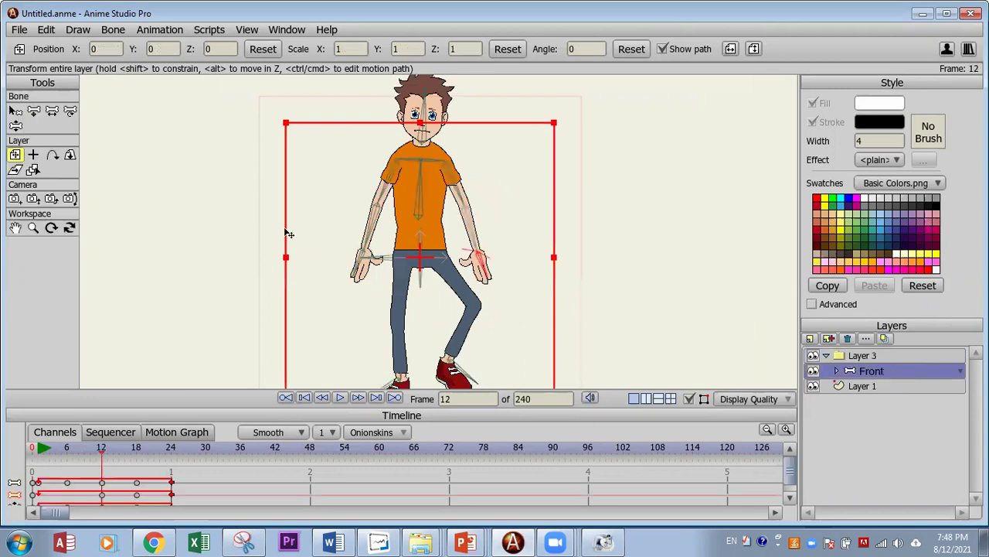
{"action": "left_click_drag", "start_coordinate": [424, 177], "coordinate": [426, 172]}
{"action": "left_click", "coordinate": [69, 110]}
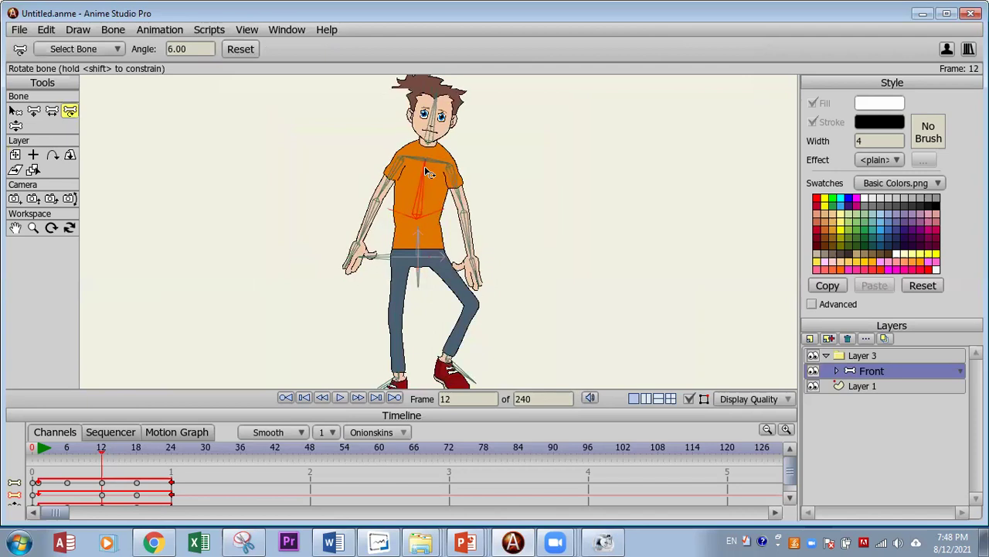
Step: Play the walk from frame 1 and again from frame 0 to examine the torso's sway up close
{"action": "left_click", "coordinate": [38, 450]}
{"action": "left_click", "coordinate": [340, 398]}
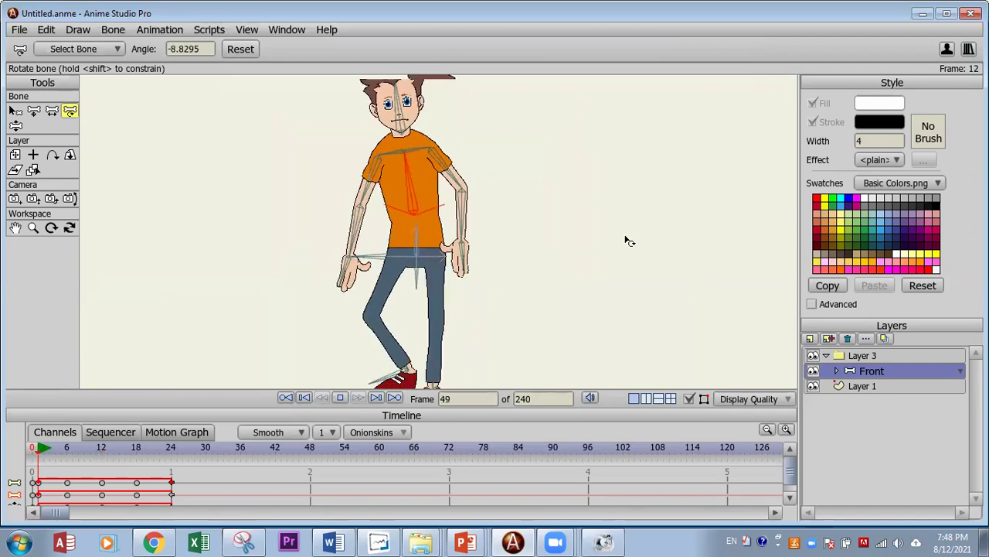
{"action": "left_click", "coordinate": [285, 398]}
{"action": "scroll", "coordinate": [259, 363], "scroll_direction": "up", "scroll_amount": 3}
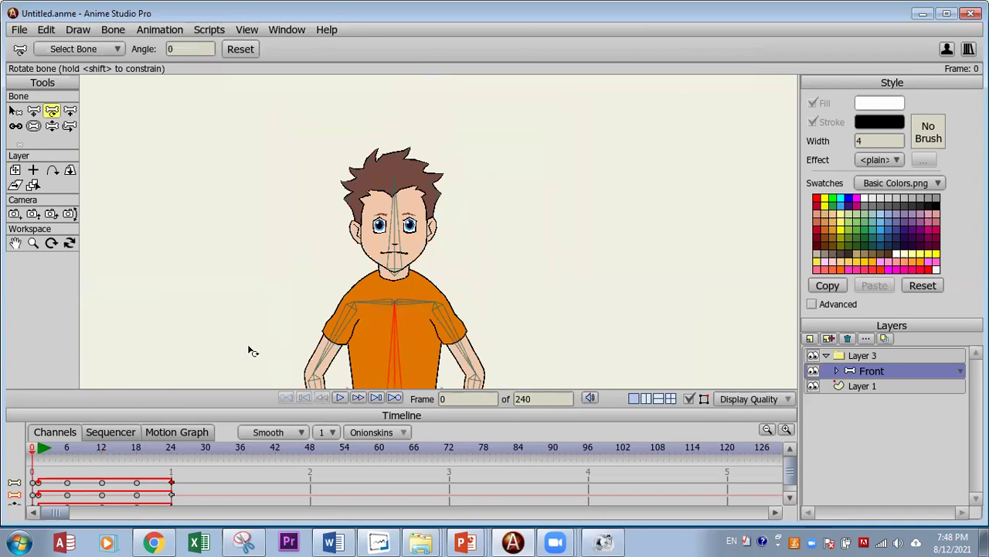
{"action": "left_click", "coordinate": [339, 398]}
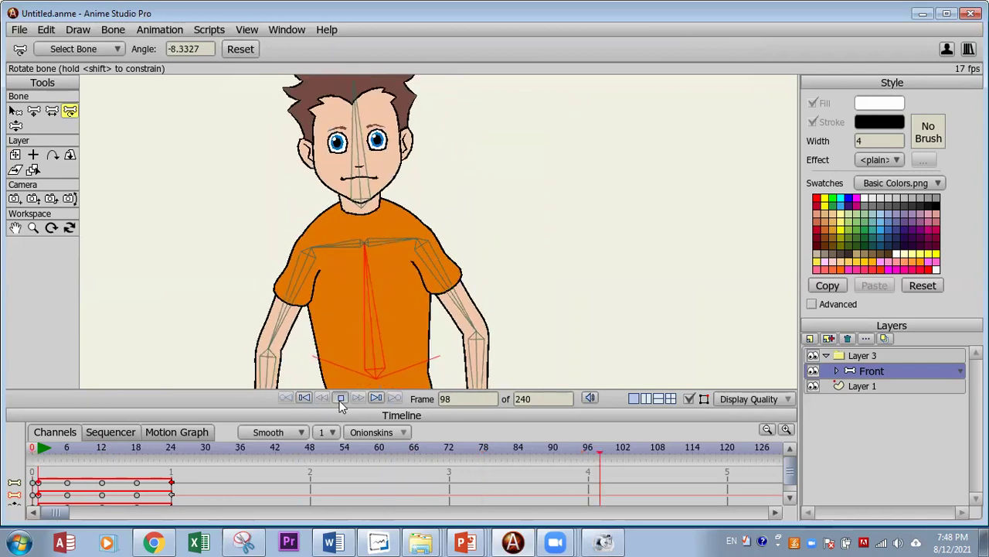
{"action": "key", "text": "space"}
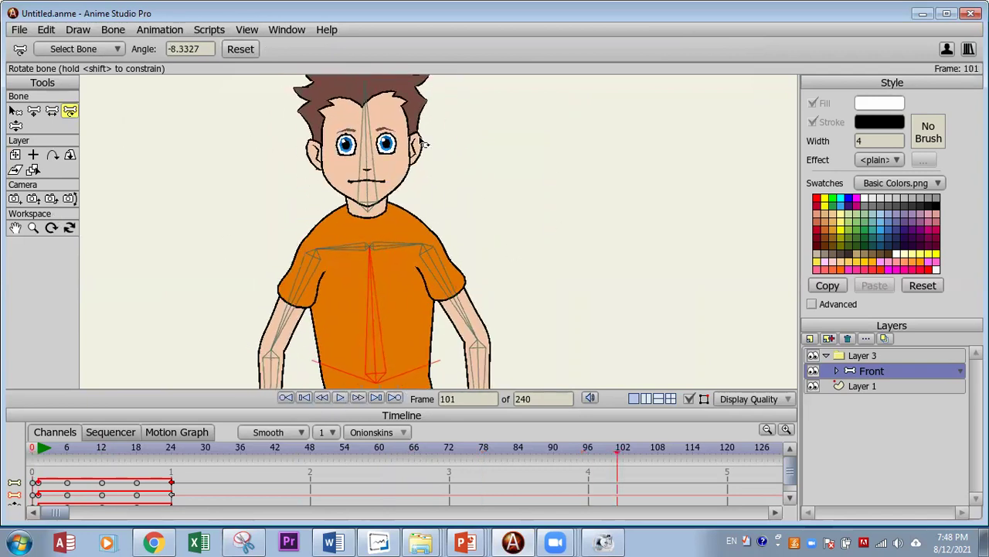
Step: Draw blue annotation lines in a V shape from the base of the torso bone to mark its swing range
{"action": "left_click", "coordinate": [370, 378]}
{"action": "left_click_drag", "start_coordinate": [377, 378], "coordinate": [503, 96]}
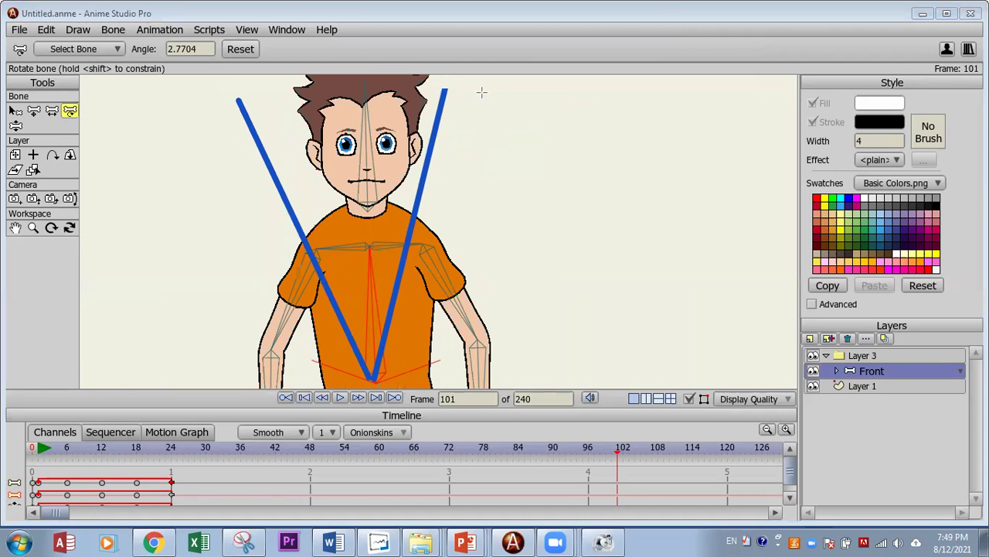
{"action": "left_click_drag", "start_coordinate": [481, 92], "coordinate": [458, 93]}
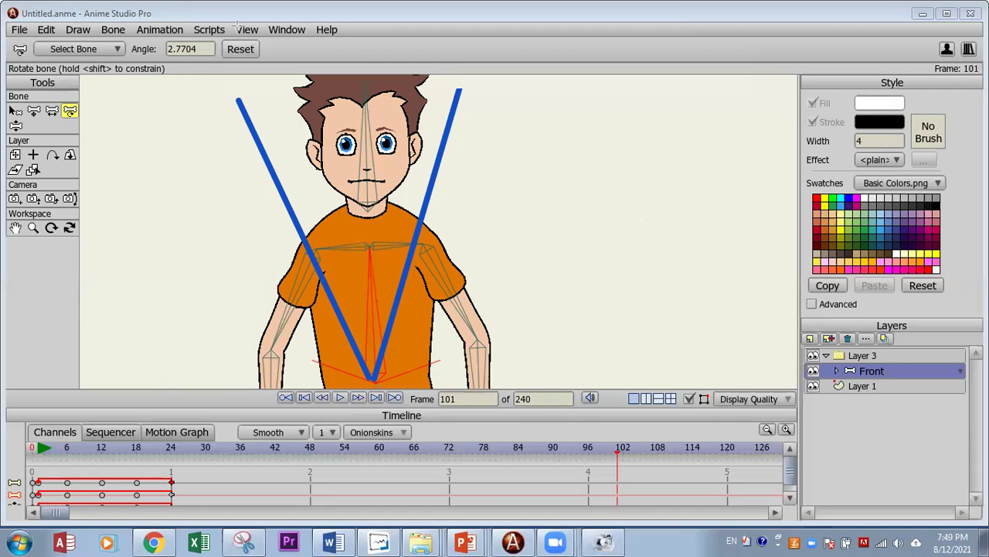
Step: Play and scrub the walk to compare the torso's swing with the blue guide lines, ending at frame 0
{"action": "left_click", "coordinate": [340, 398]}
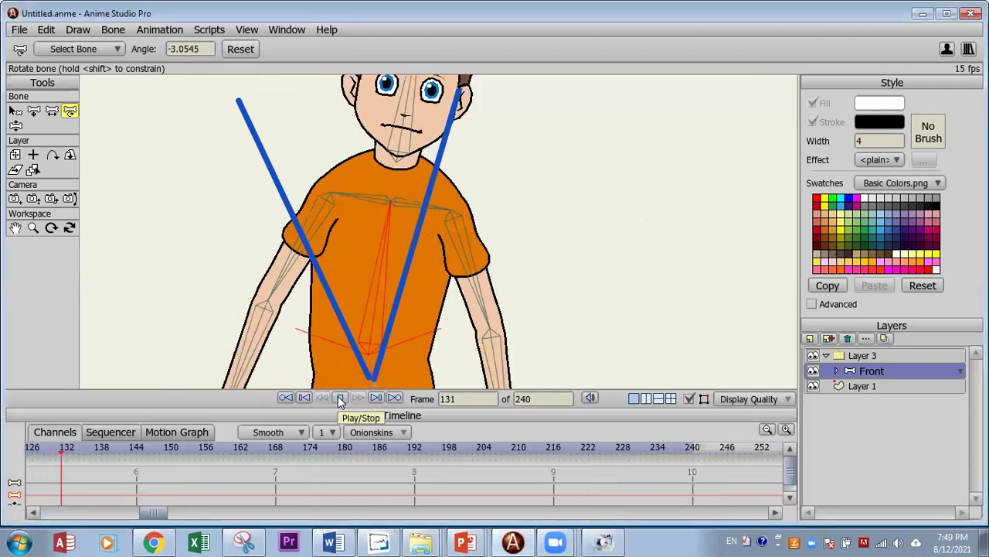
{"action": "left_click", "coordinate": [340, 398]}
{"action": "left_click_drag", "start_coordinate": [113, 456], "coordinate": [8, 481]}
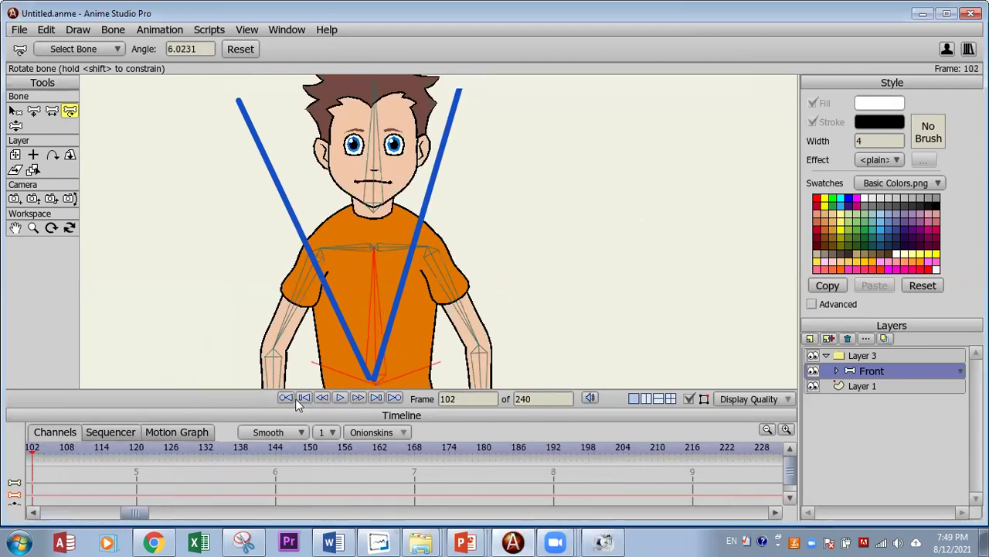
{"action": "left_click", "coordinate": [290, 398]}
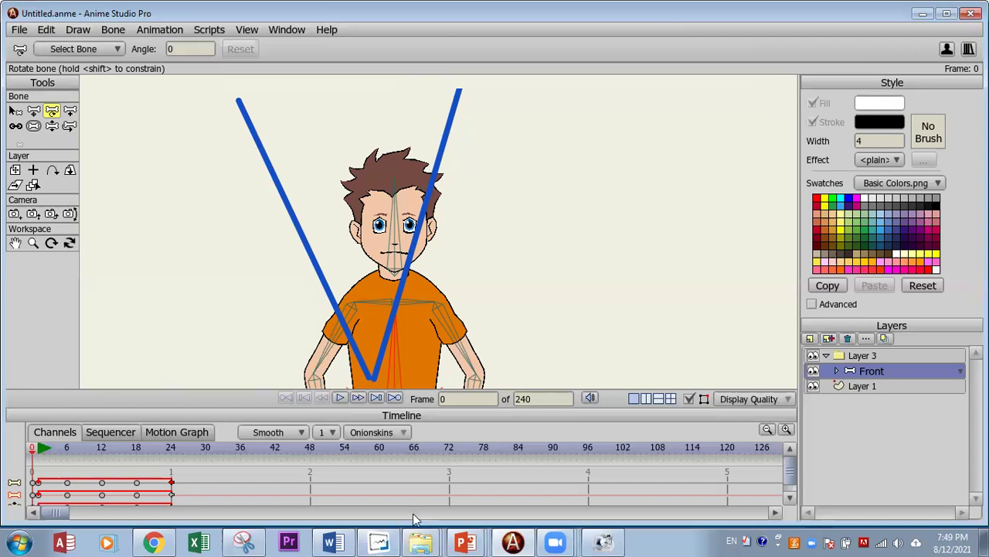
Step: Switch to File Explorer and open the BioMotionLab motion viewer from the cartoon teching metirials folder inside multimedia
{"action": "mouse_move", "coordinate": [417, 541]}
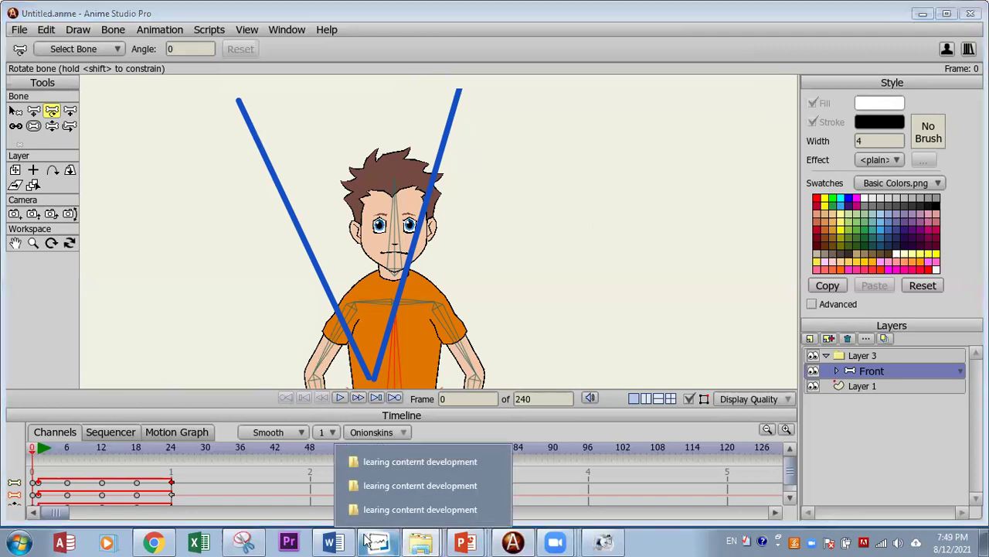
{"action": "left_click", "coordinate": [416, 510]}
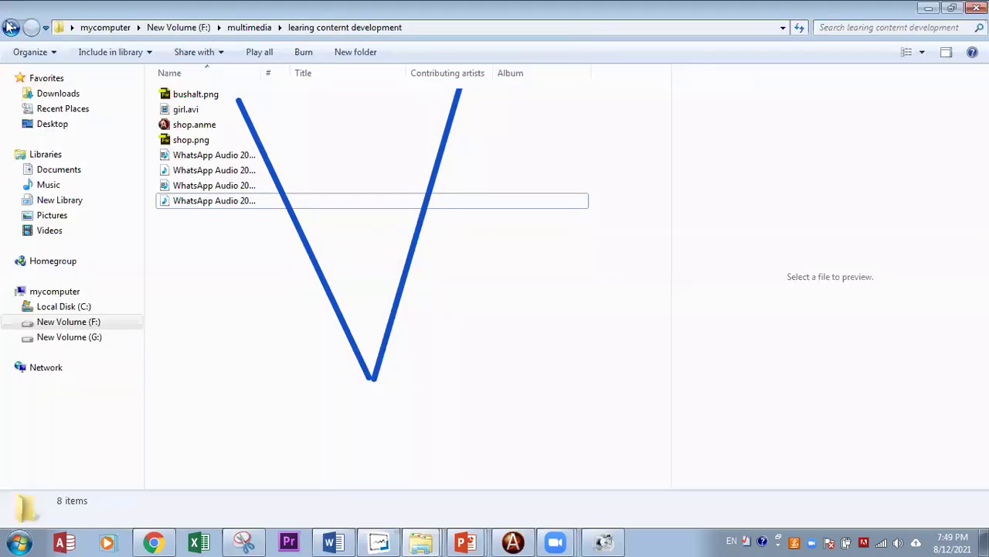
{"action": "left_click", "coordinate": [249, 27]}
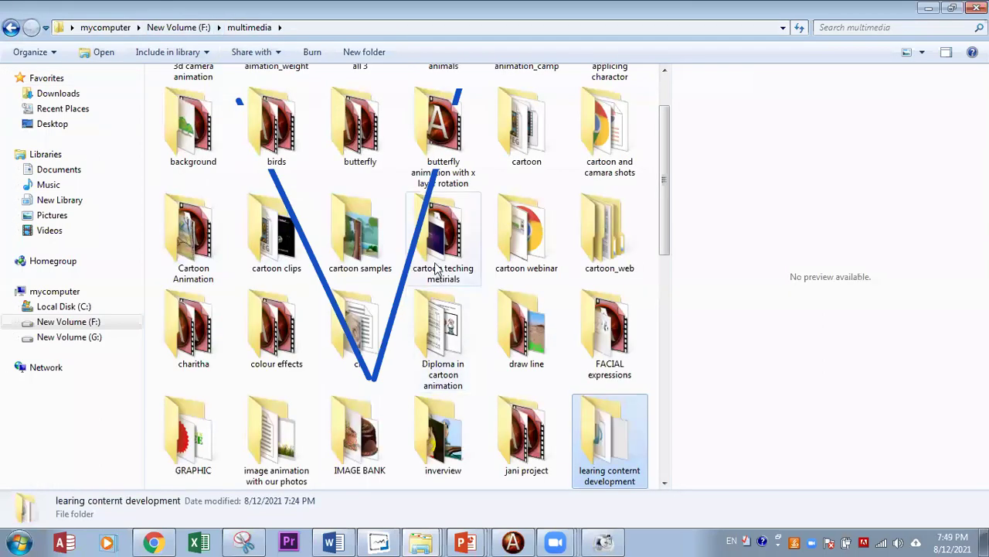
{"action": "double_click", "coordinate": [438, 255]}
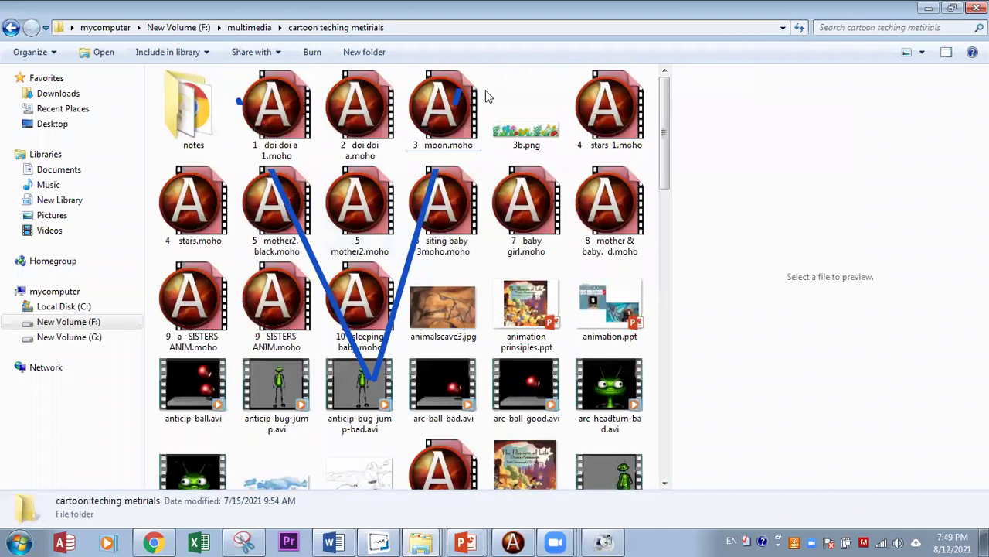
{"action": "scroll", "coordinate": [305, 332], "scroll_direction": "down", "scroll_amount": 10}
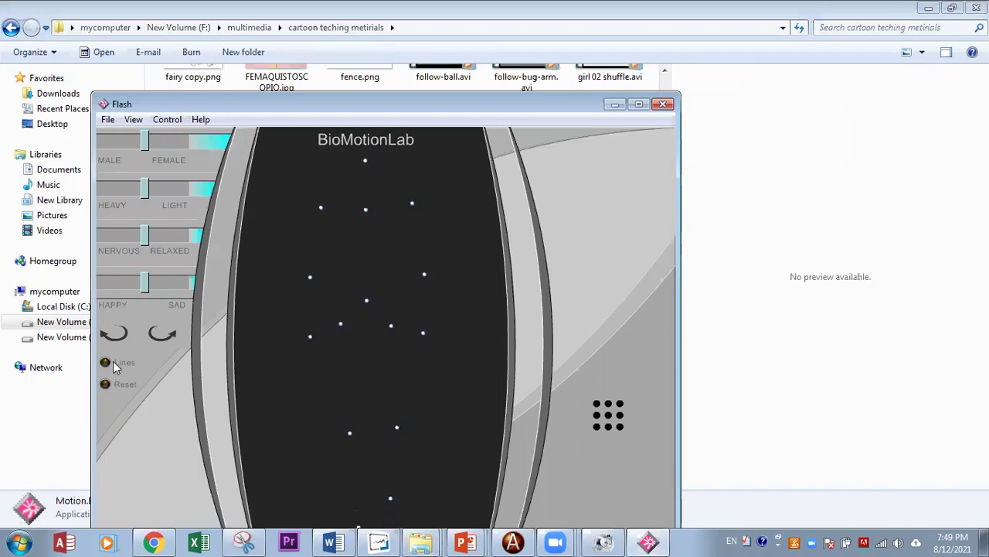
Step: Show the connecting lines on the BioMotionLab walker and shift its gender setting towards Female
{"action": "left_click", "coordinate": [113, 362]}
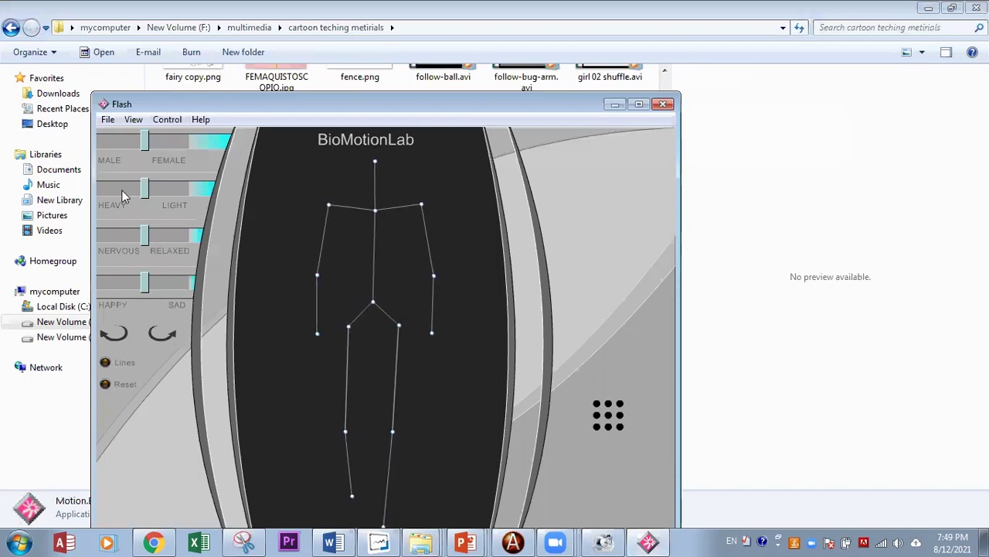
{"action": "left_click_drag", "start_coordinate": [177, 141], "coordinate": [186, 143]}
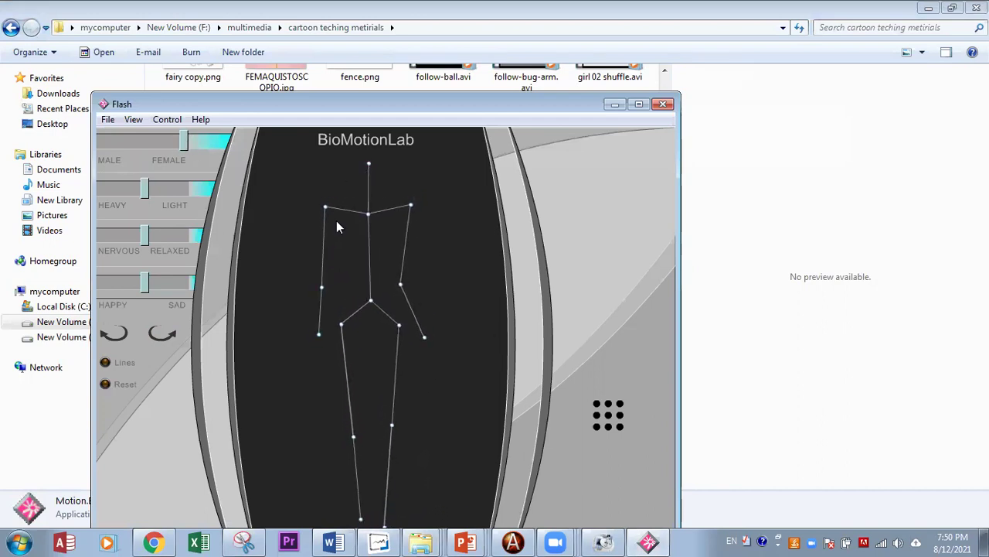
Step: Compare the boy's torso tilt at frames 1 and 3 with the walk drawings in the Learn & Enjoy CARTOON ANIMATION PDF
{"action": "left_click", "coordinate": [155, 541]}
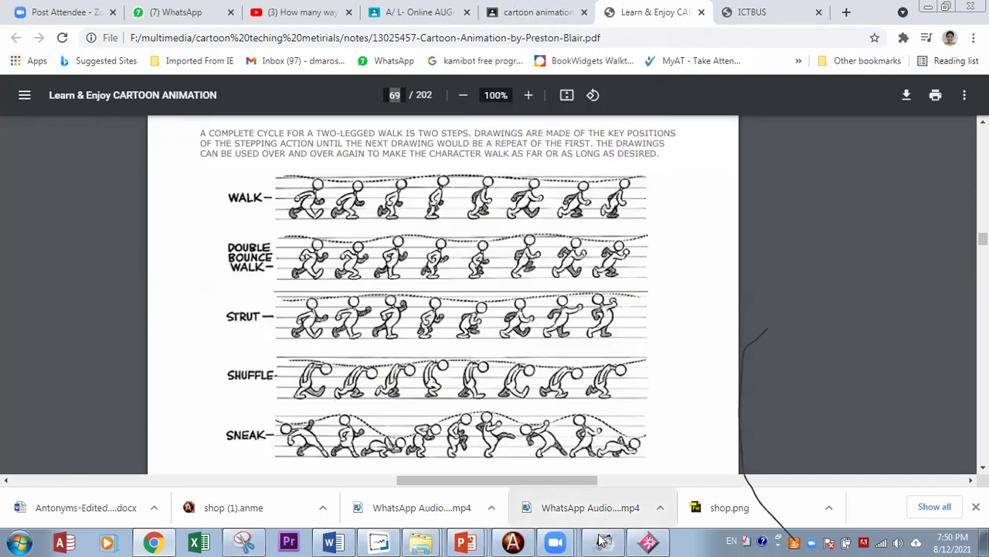
{"action": "mouse_move", "coordinate": [511, 541]}
{"action": "left_click", "coordinate": [507, 508]}
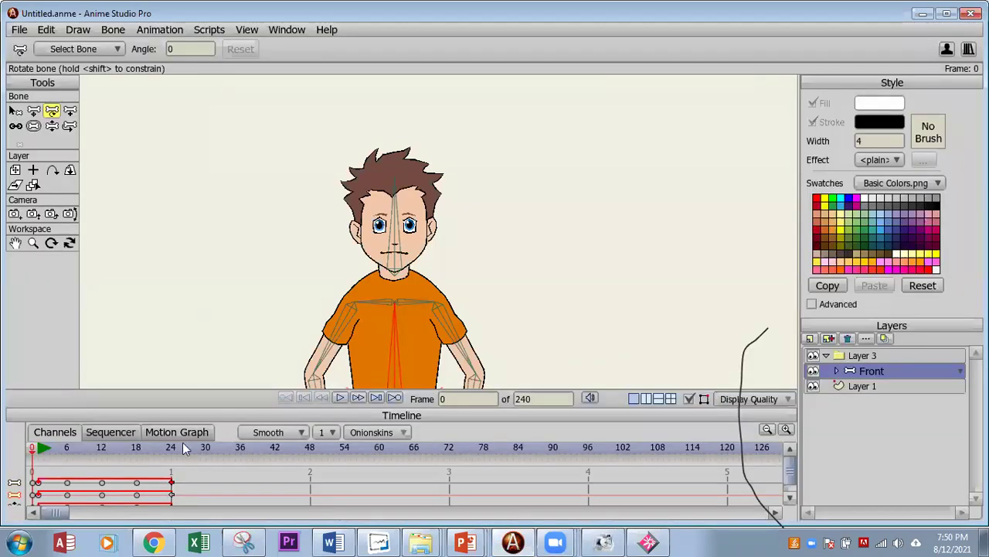
{"action": "left_click_drag", "start_coordinate": [54, 449], "coordinate": [39, 475]}
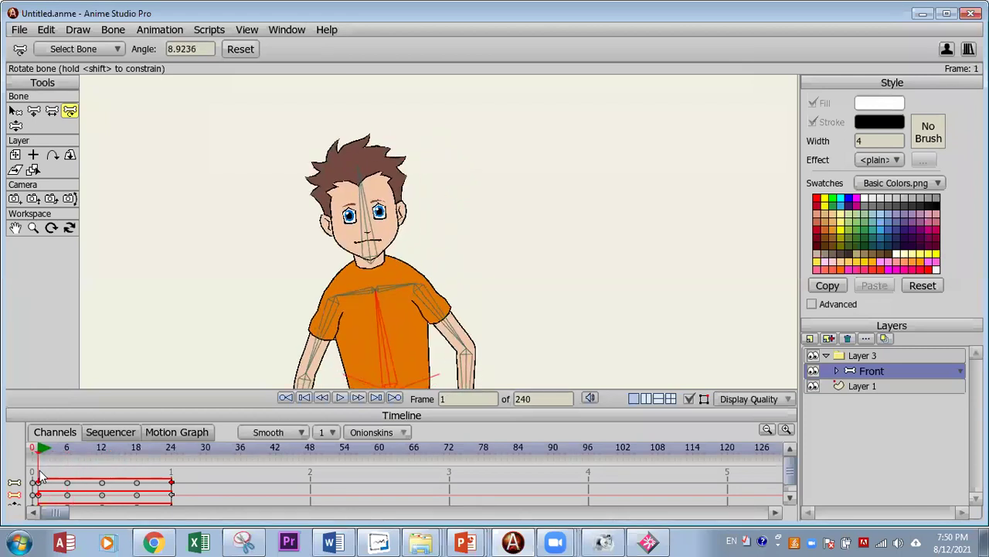
{"action": "left_click", "coordinate": [48, 477]}
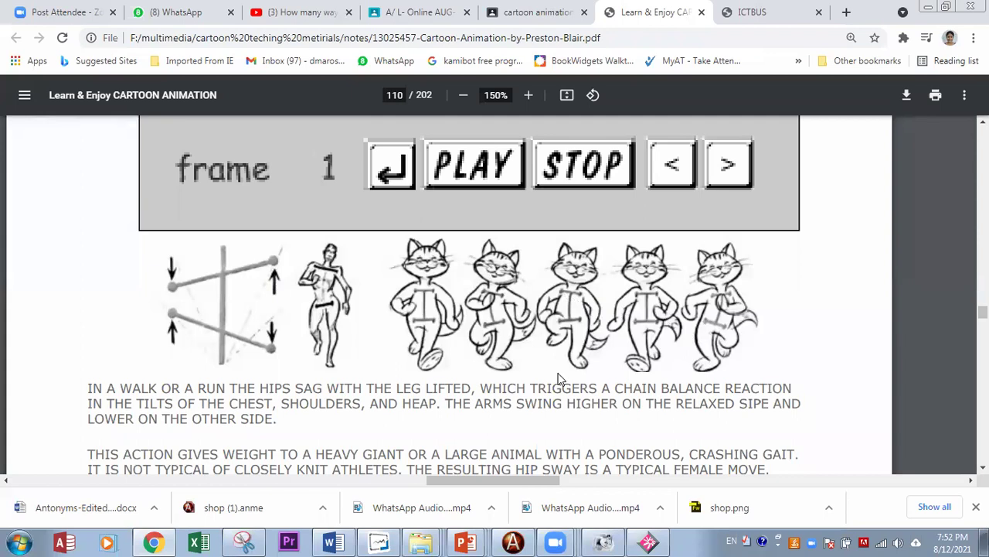
{"action": "left_click", "coordinate": [510, 541]}
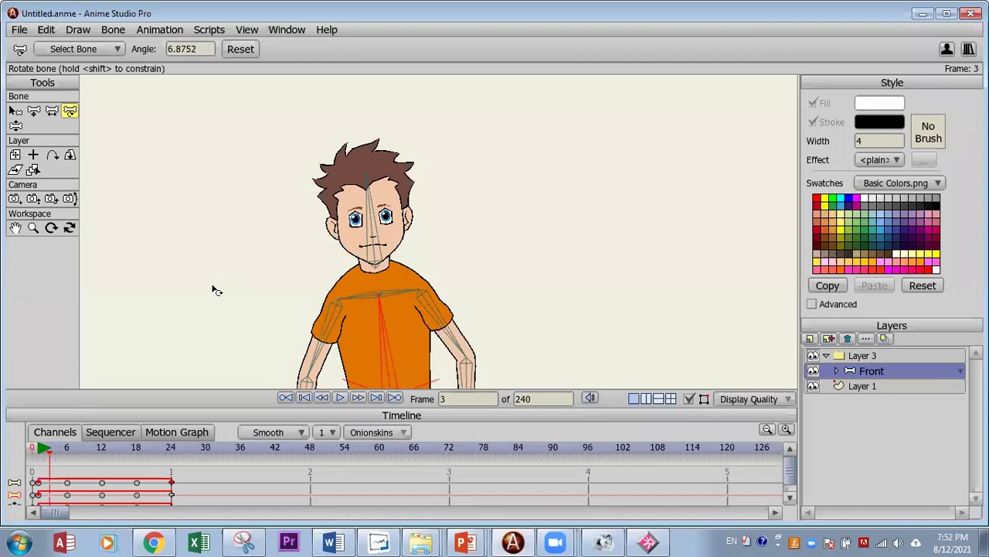
{"action": "scroll", "coordinate": [216, 290], "scroll_direction": "down", "scroll_amount": 3}
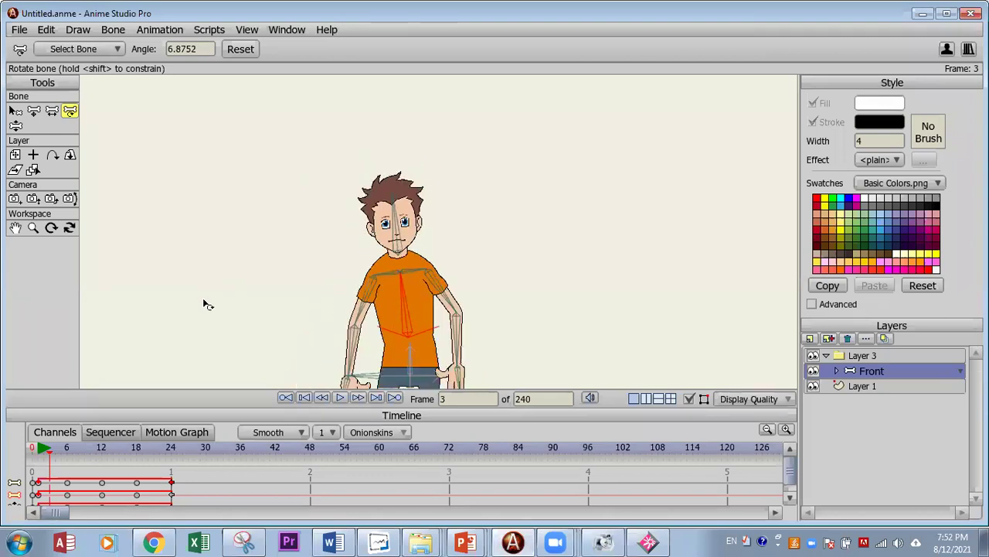
{"action": "scroll", "coordinate": [215, 301], "scroll_direction": "up", "scroll_amount": 1}
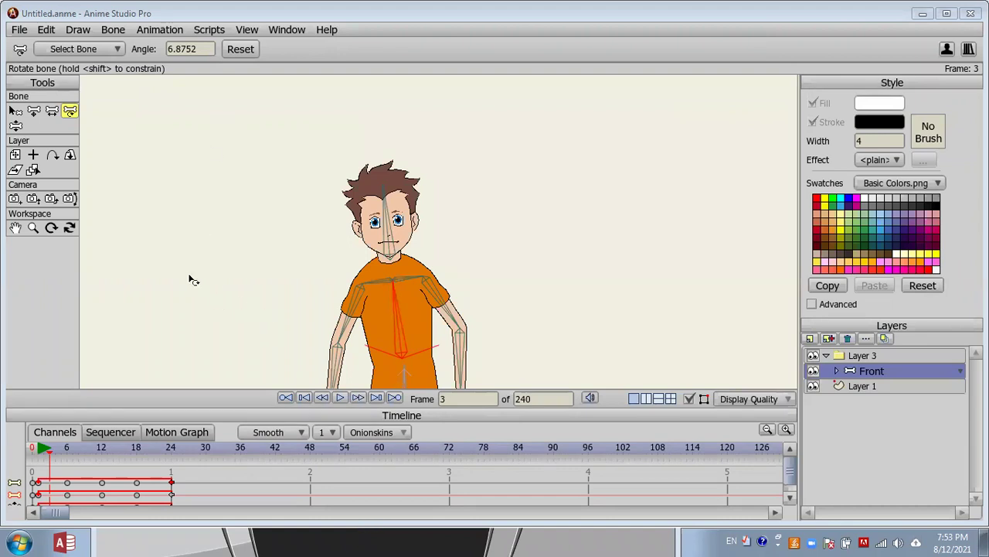
Step: Close the BioMotionLab viewer and return to the hip-tilt drawings on page 110 of the cartoon animation PDF
{"action": "left_click", "coordinate": [292, 541]}
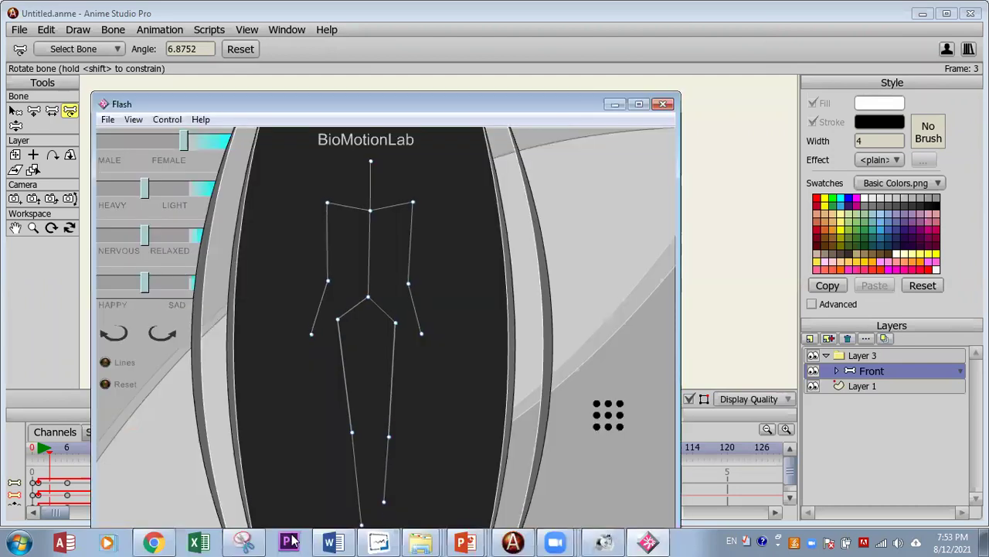
{"action": "left_click", "coordinate": [290, 542]}
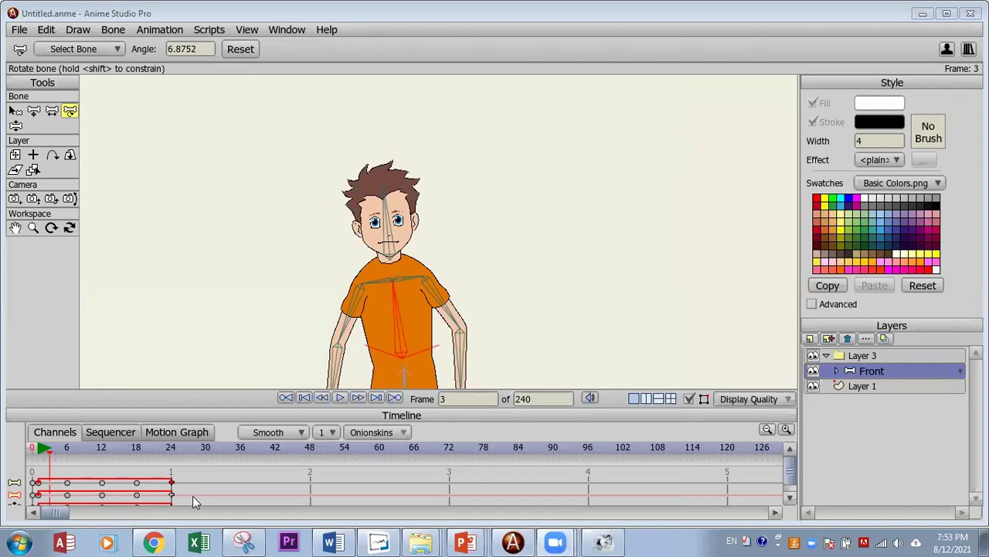
{"action": "left_click", "coordinate": [153, 541]}
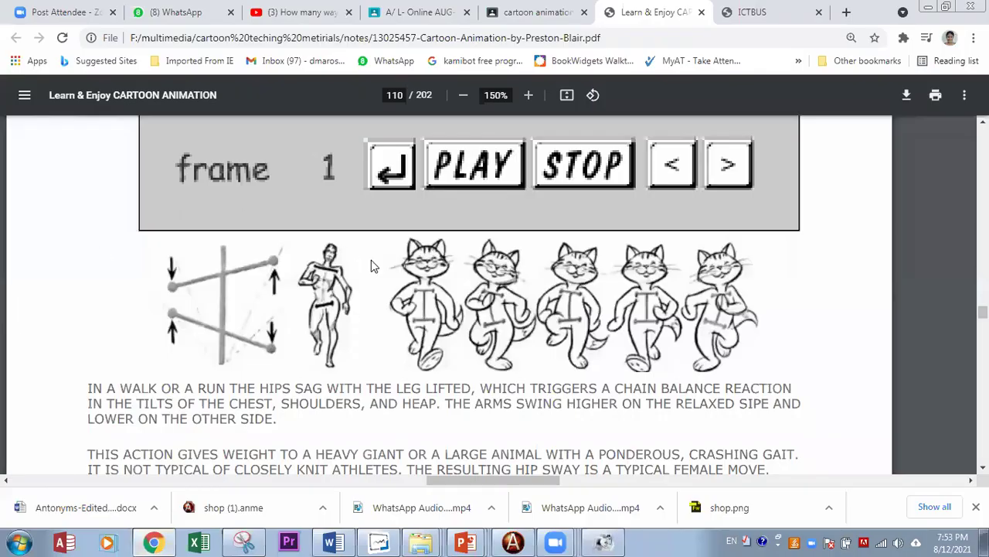
Step: Switch to the Antonyms-Edited Word document and highlight the Girl's greeting in the first Voice Script box
{"action": "left_click", "coordinate": [313, 539]}
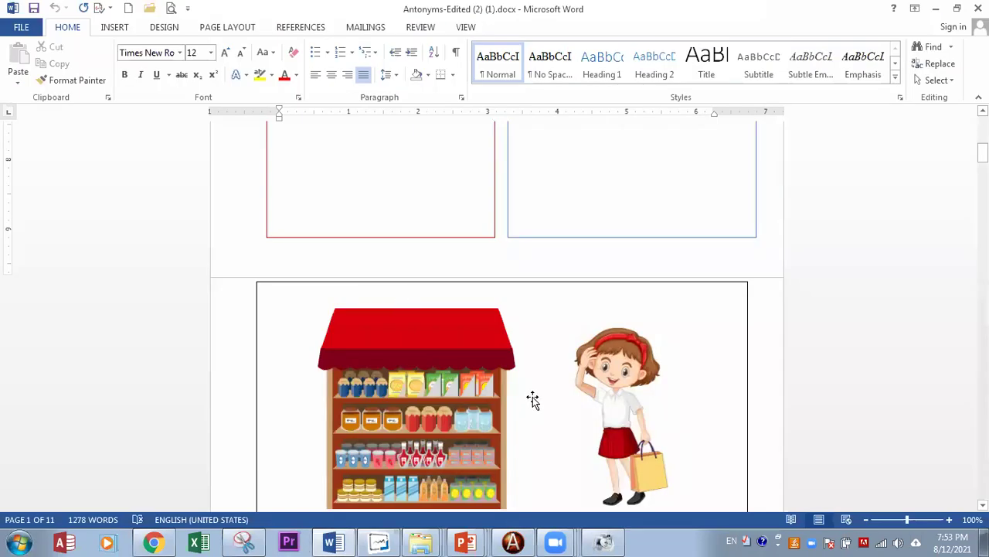
{"action": "scroll", "coordinate": [531, 400], "scroll_direction": "up", "scroll_amount": 3}
{"action": "scroll", "coordinate": [523, 398], "scroll_direction": "up", "scroll_amount": 2}
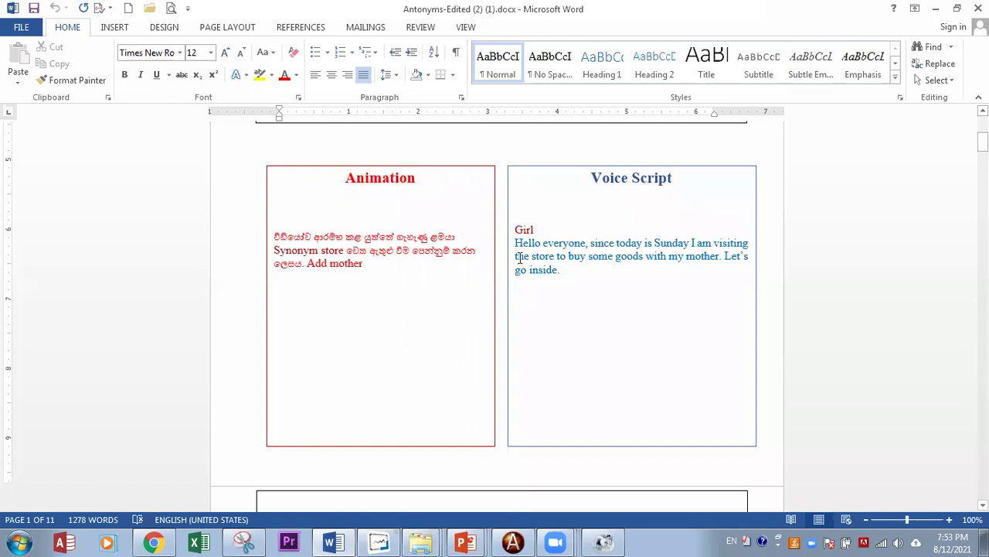
{"action": "left_click_drag", "start_coordinate": [517, 226], "coordinate": [570, 270]}
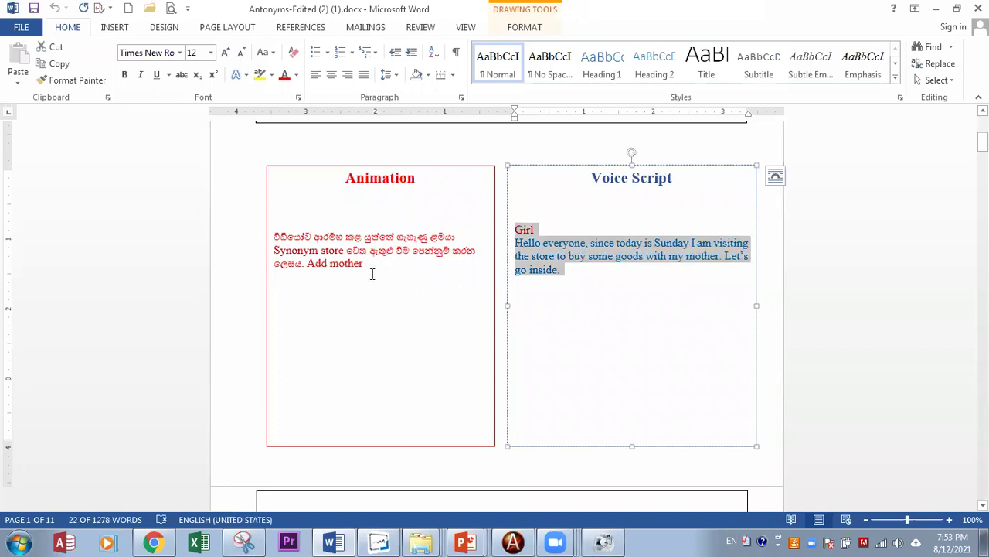
Step: Return to Anime Studio and close the untitled walk project without saving it
{"action": "left_click", "coordinate": [512, 541]}
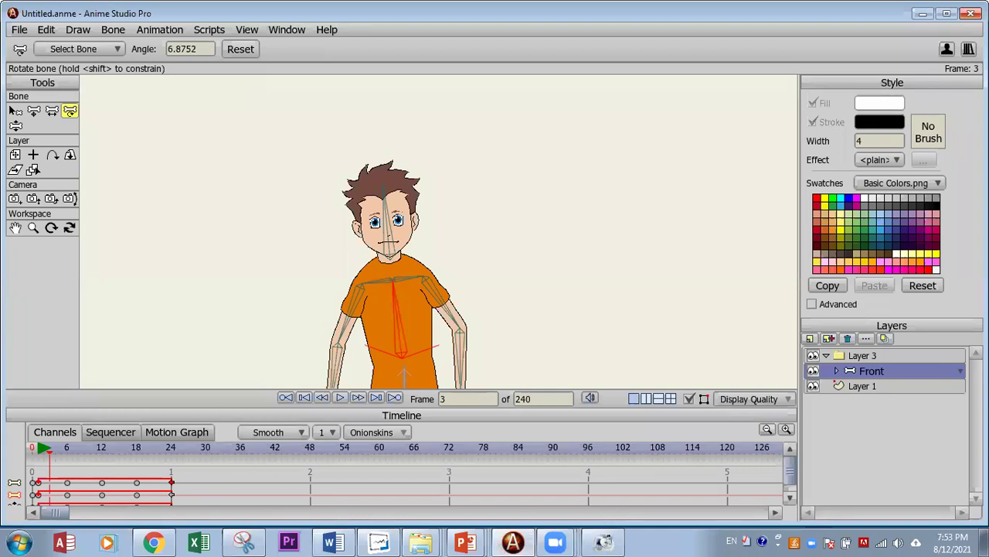
{"action": "left_click", "coordinate": [971, 13]}
{"action": "left_click", "coordinate": [498, 303]}
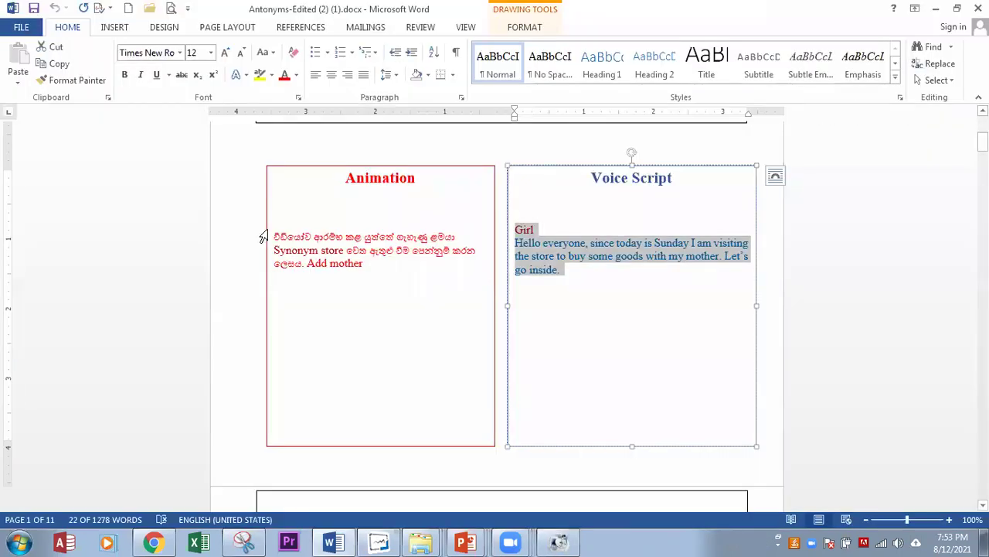
Step: Look over the store-and-girl storyboard picture in the Word script, and open shop.anme from the learing conternt development folder
{"action": "scroll", "coordinate": [457, 372], "scroll_direction": "down", "scroll_amount": 6}
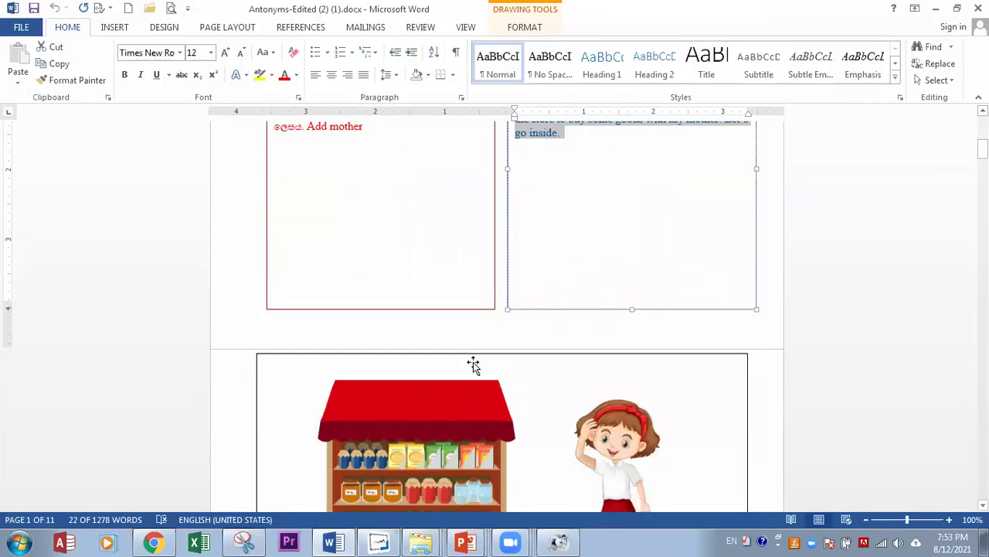
{"action": "scroll", "coordinate": [473, 357], "scroll_direction": "down", "scroll_amount": 1}
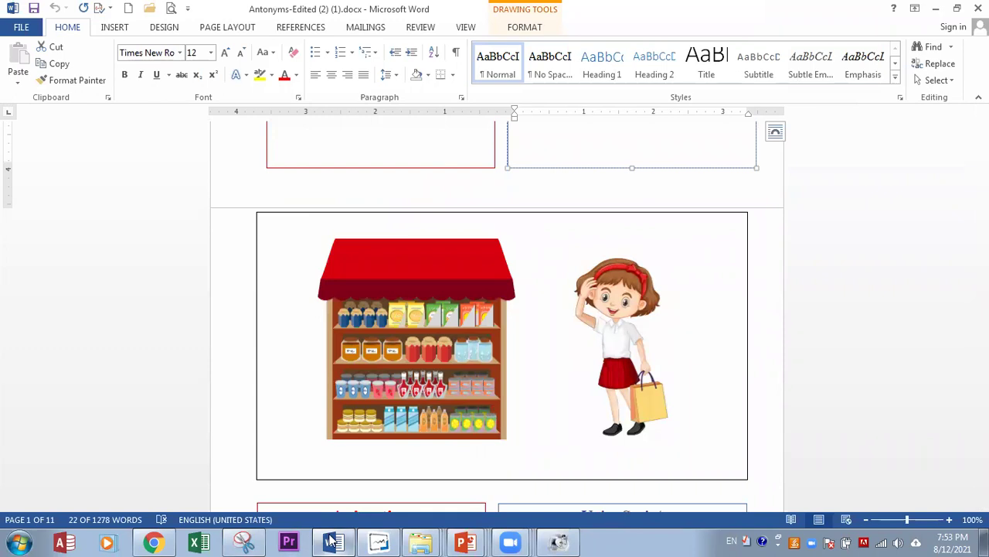
{"action": "mouse_move", "coordinate": [333, 539]}
{"action": "left_click", "coordinate": [421, 542]}
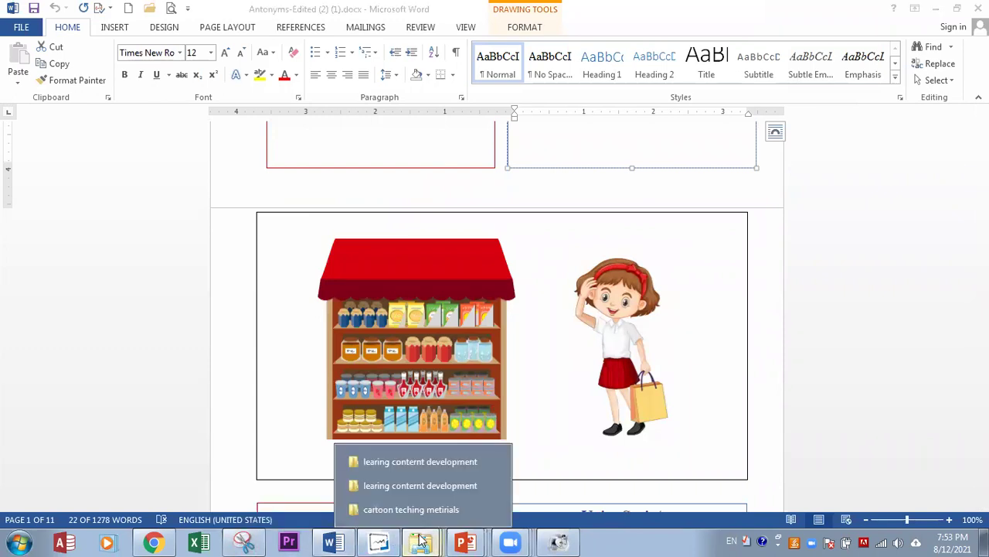
{"action": "left_click", "coordinate": [388, 466]}
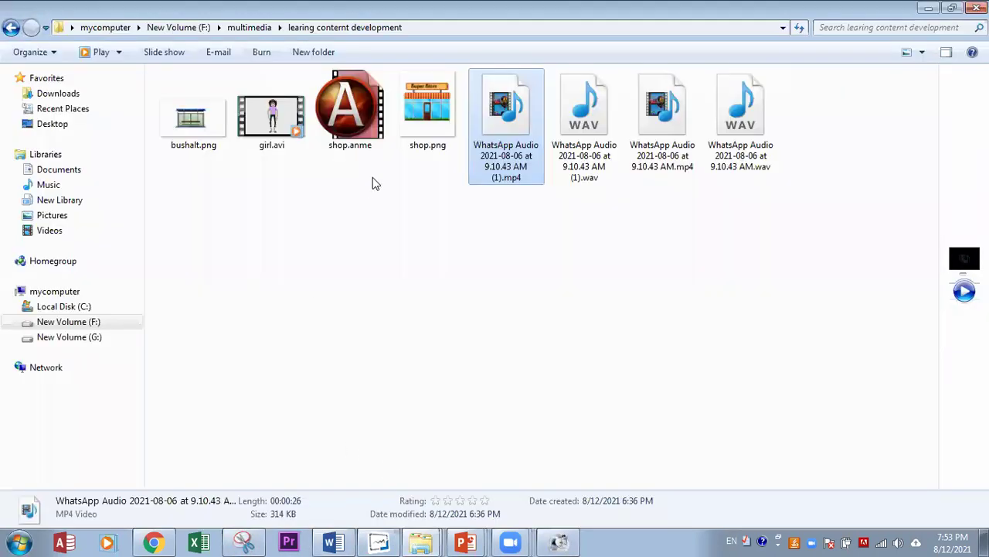
{"action": "double_click", "coordinate": [345, 121]}
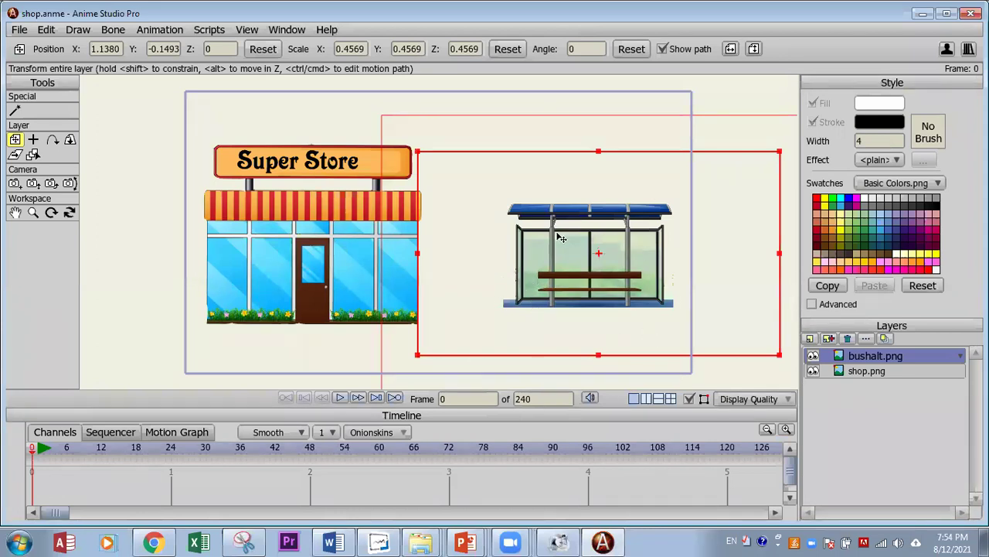
Step: Hide the bushalt.png layer and nudge it sideways to X position 1.1586
{"action": "left_click", "coordinate": [813, 357]}
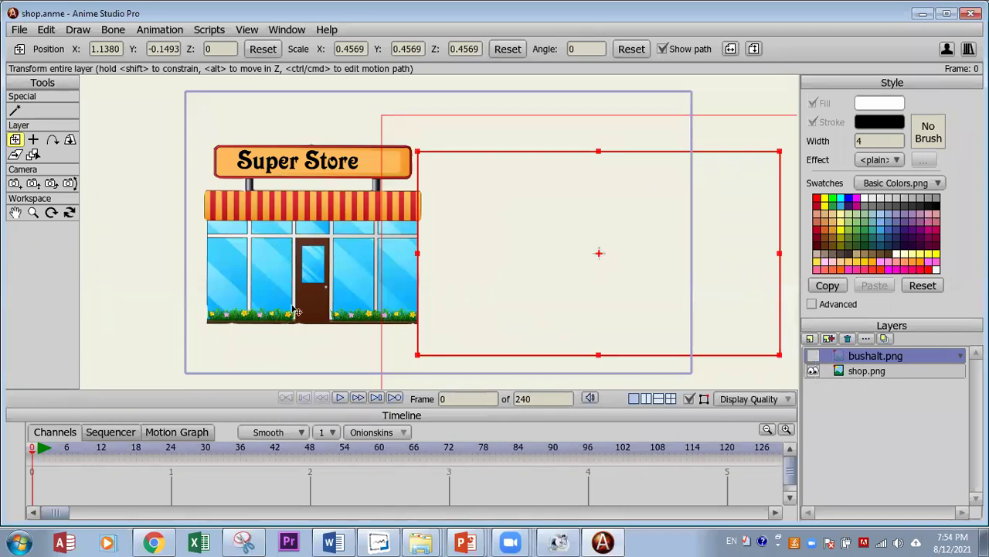
{"action": "left_click_drag", "start_coordinate": [120, 306], "coordinate": [123, 306]}
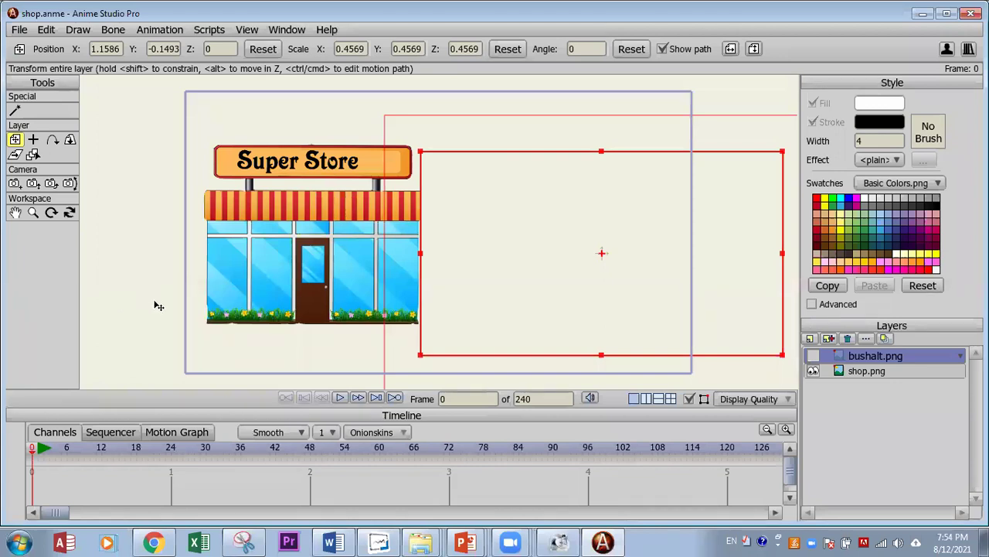
Step: Start a new character in the Character Wizard from the Girl Curly preset
{"action": "left_click", "coordinate": [947, 49]}
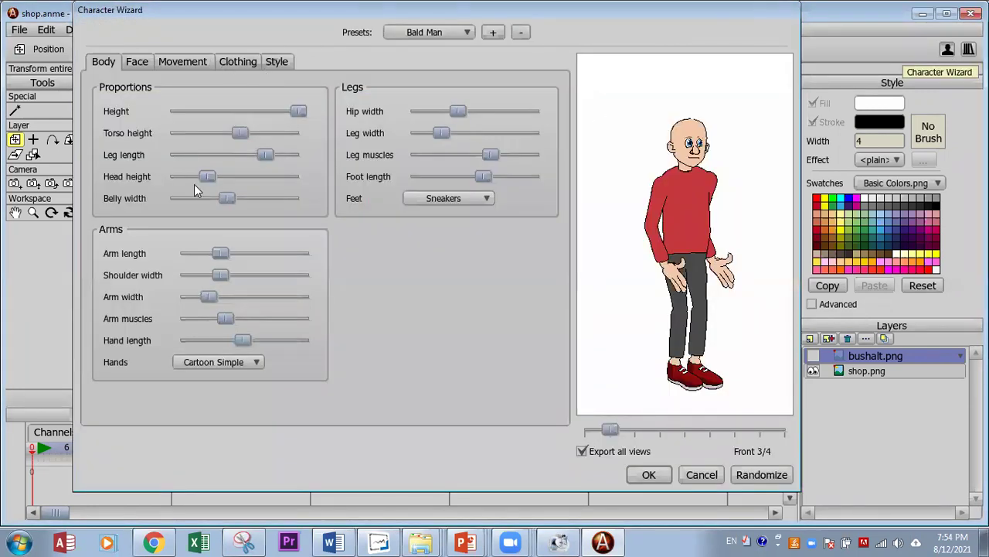
{"action": "left_click", "coordinate": [408, 33]}
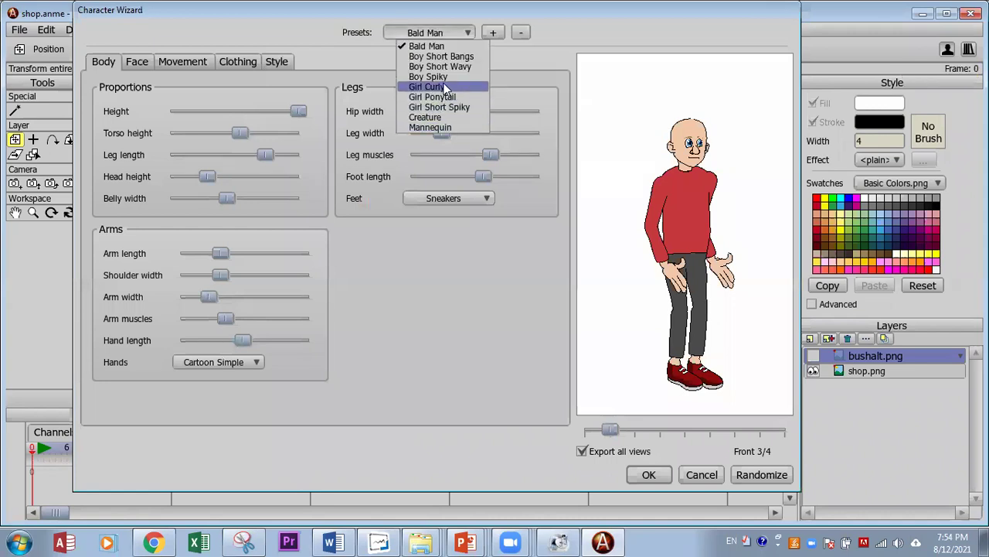
{"action": "left_click", "coordinate": [458, 86]}
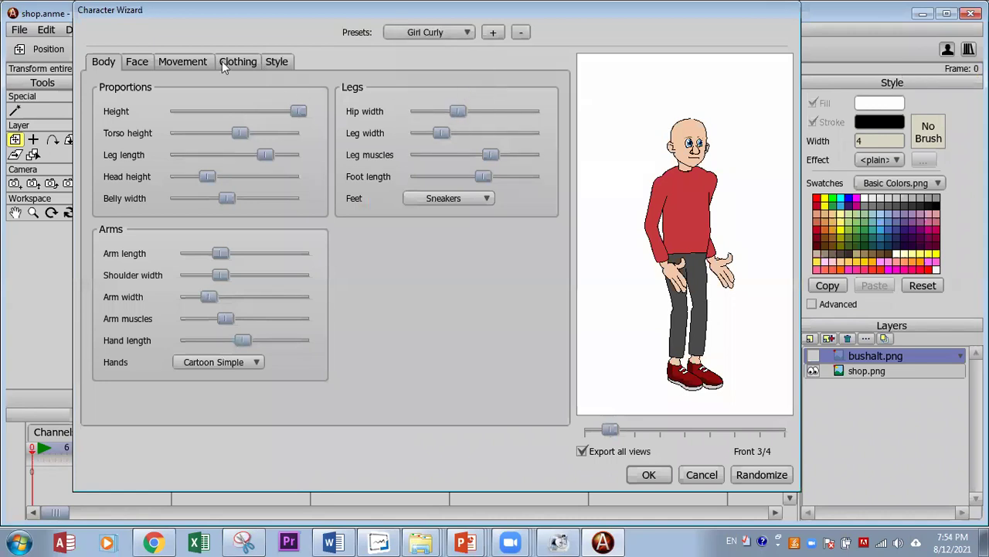
Step: Change the Girl Curly character's hair color to black in the wizard's style settings
{"action": "left_click", "coordinate": [277, 61]}
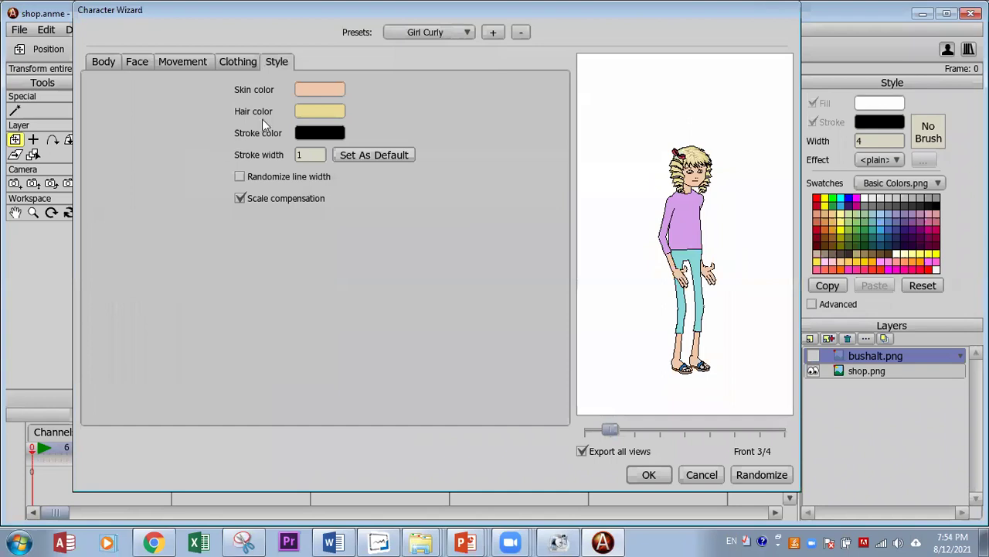
{"action": "left_click", "coordinate": [308, 111]}
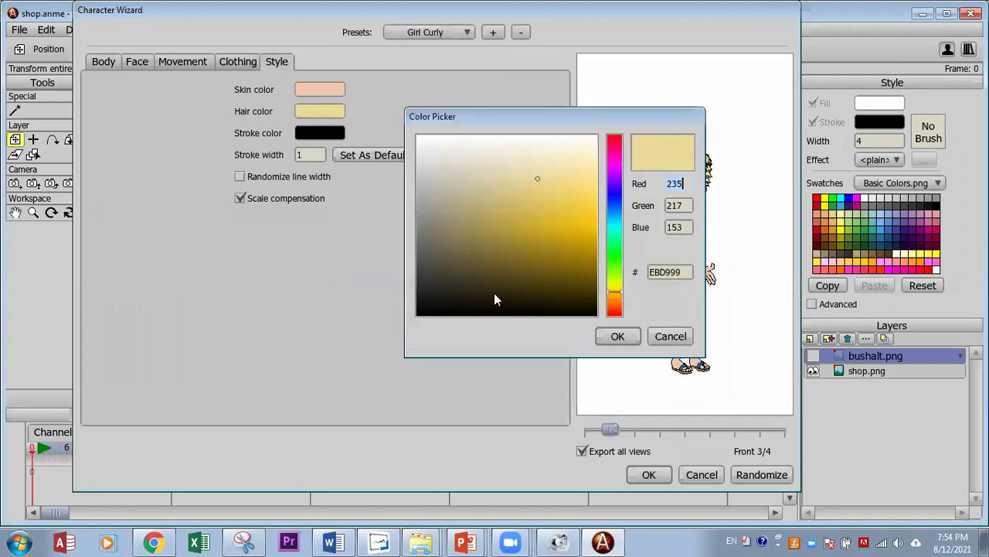
{"action": "left_click", "coordinate": [494, 293]}
{"action": "left_click", "coordinate": [619, 337]}
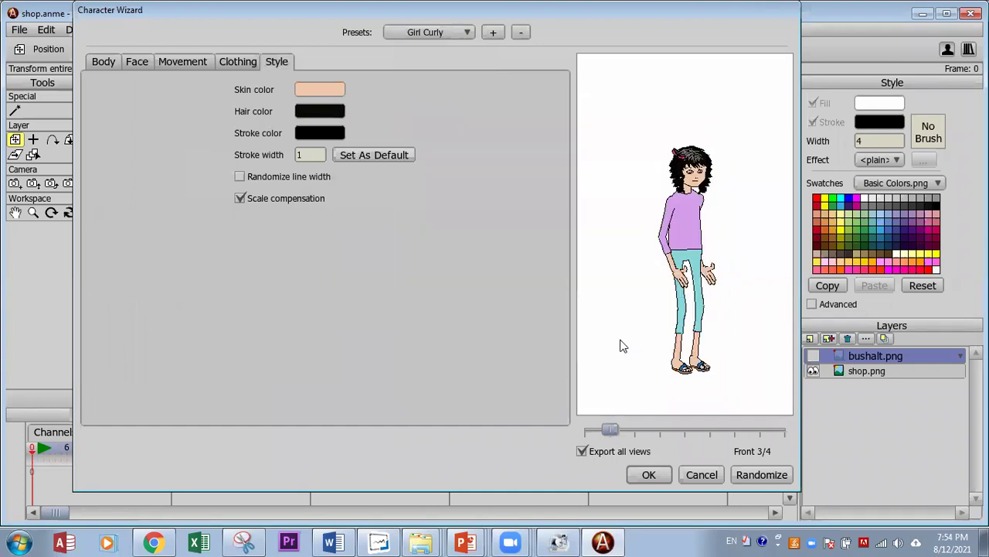
Step: Add the black-haired girl to the scene, enlarged to a scale of 2.4460 and placed beside the store at X 0.4792, Y -1.3551
{"action": "left_click", "coordinate": [649, 475]}
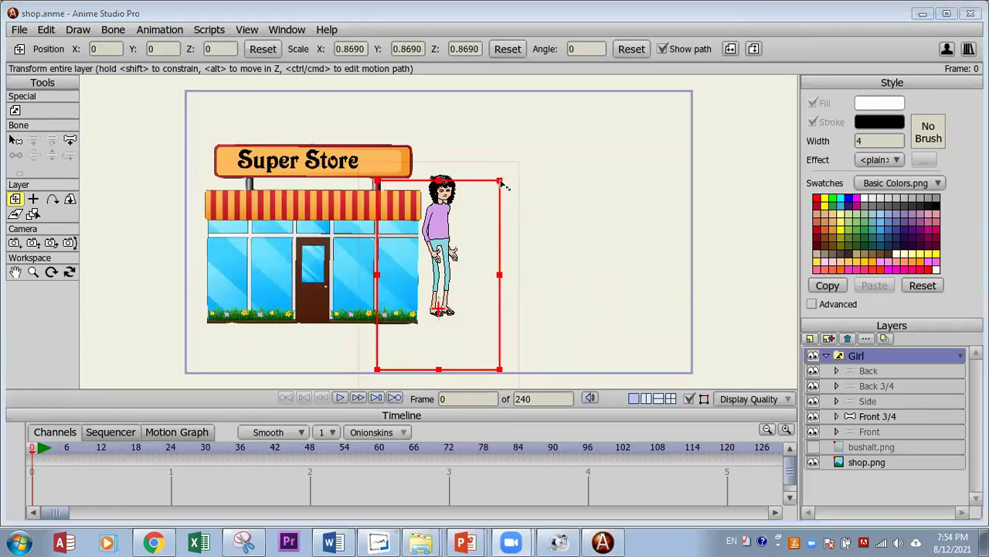
{"action": "left_click_drag", "start_coordinate": [503, 183], "coordinate": [680, 128]}
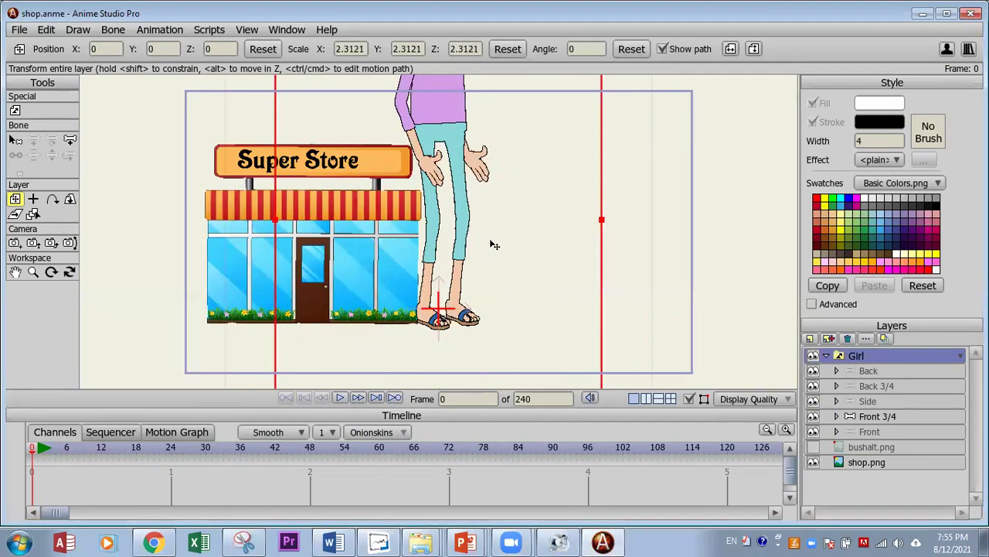
{"action": "left_click_drag", "start_coordinate": [492, 274], "coordinate": [464, 287]}
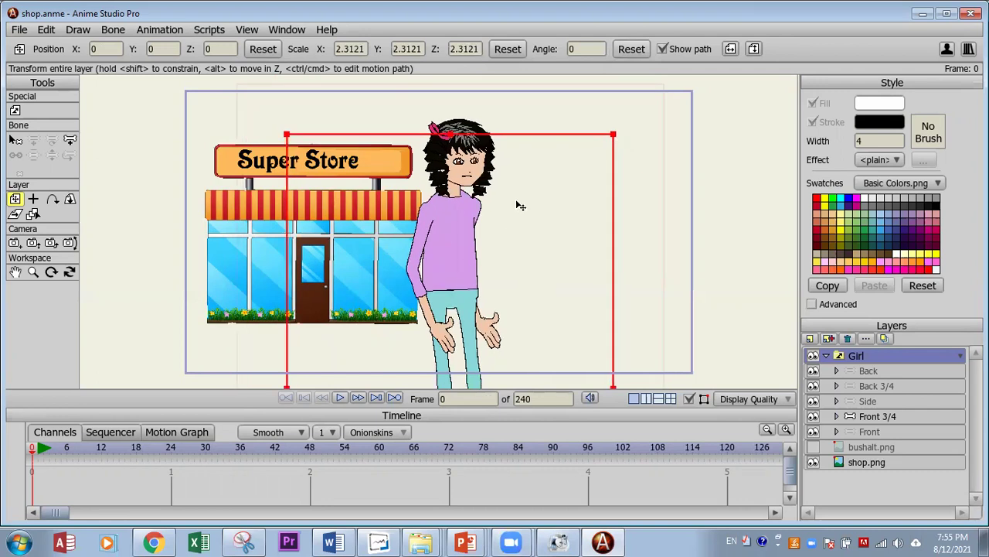
{"action": "left_click_drag", "start_coordinate": [628, 128], "coordinate": [615, 137]}
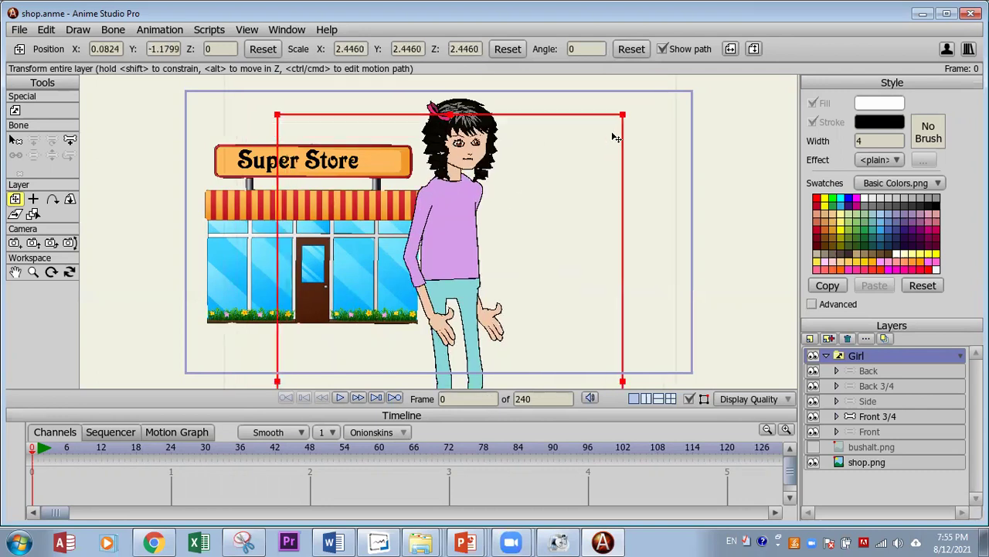
{"action": "left_click_drag", "start_coordinate": [456, 222], "coordinate": [510, 247]}
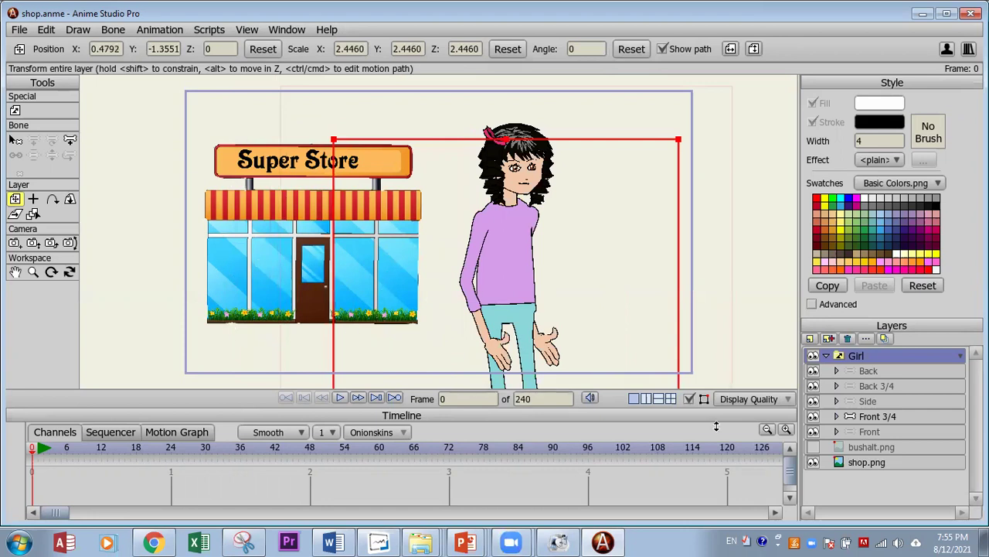
Step: Shrink the shop.png layer to a scale of 0.4235 and move it to X -1.1170, Y 0.0369
{"action": "left_click", "coordinate": [861, 462]}
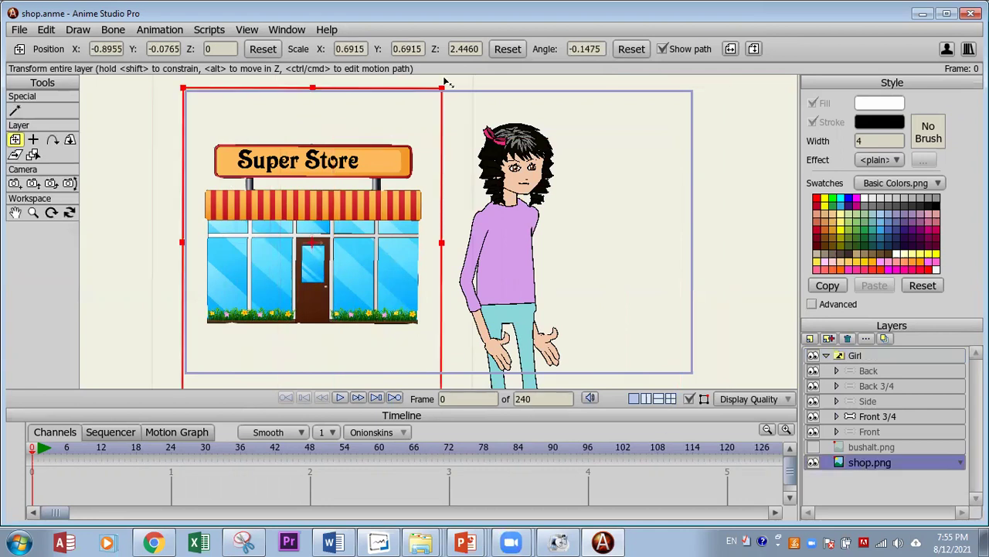
{"action": "left_click_drag", "start_coordinate": [440, 94], "coordinate": [386, 150]}
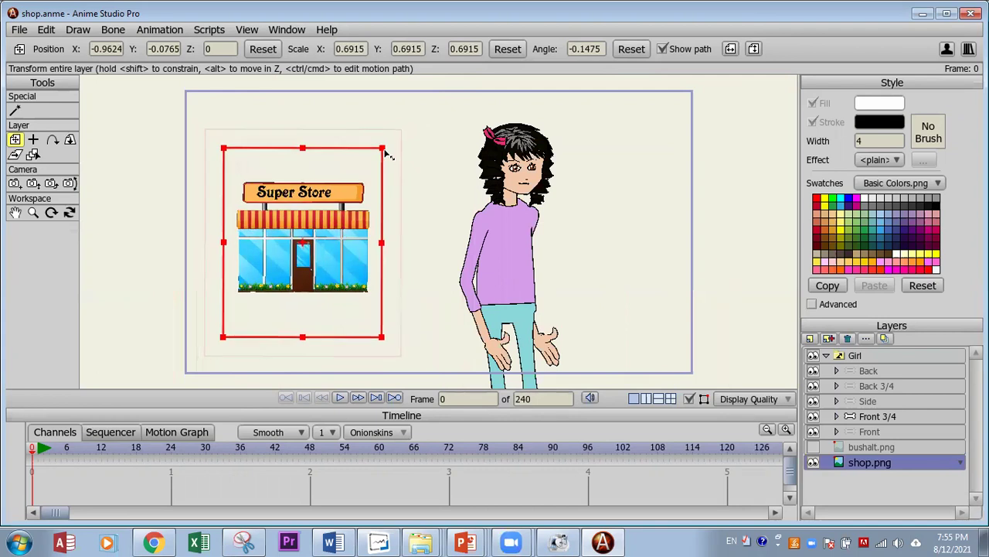
{"action": "left_click_drag", "start_coordinate": [341, 244], "coordinate": [302, 252]}
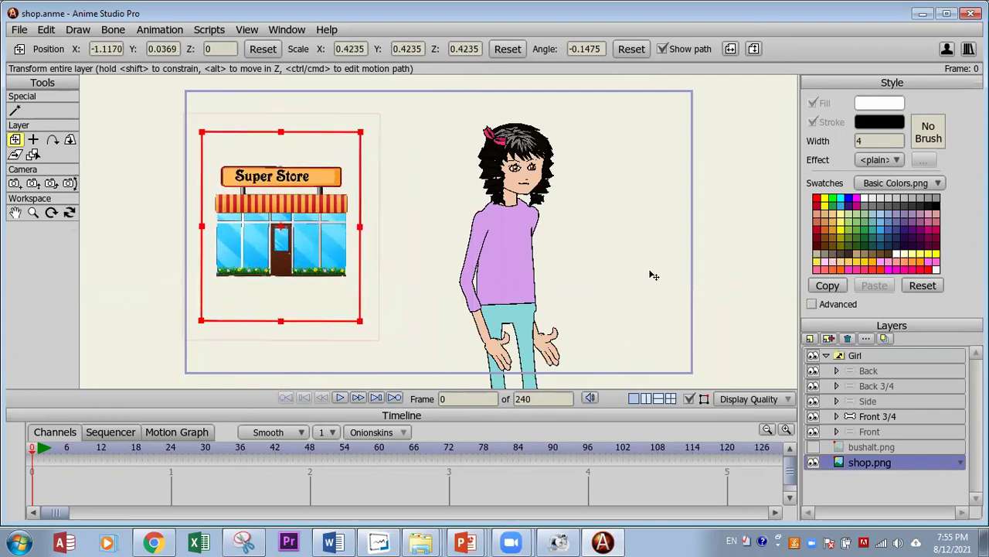
Step: Add a new vector layer and place it beneath shop.png in the layer stack
{"action": "left_click", "coordinate": [809, 340]}
{"action": "key", "text": "alt+f"}
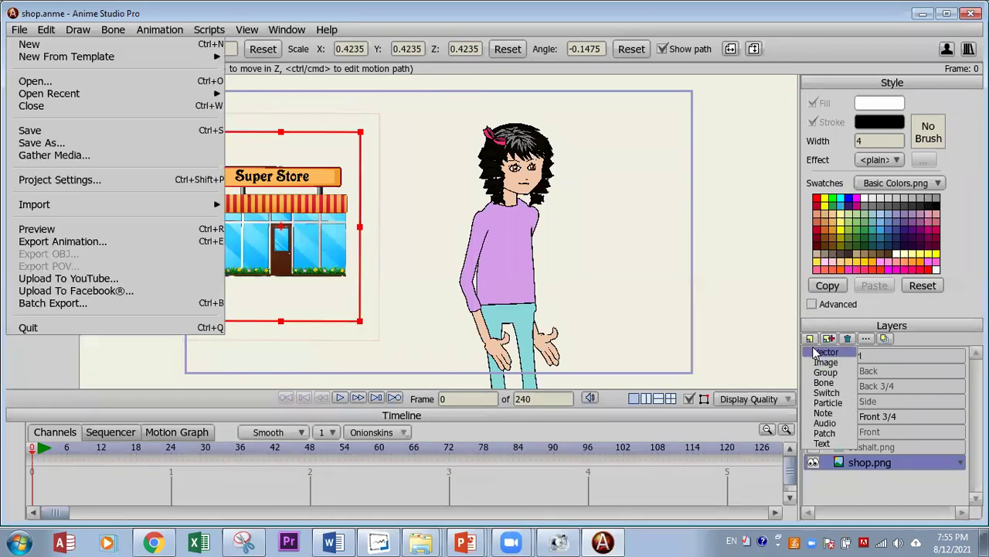
{"action": "left_click", "coordinate": [816, 354]}
{"action": "left_click", "coordinate": [818, 354]}
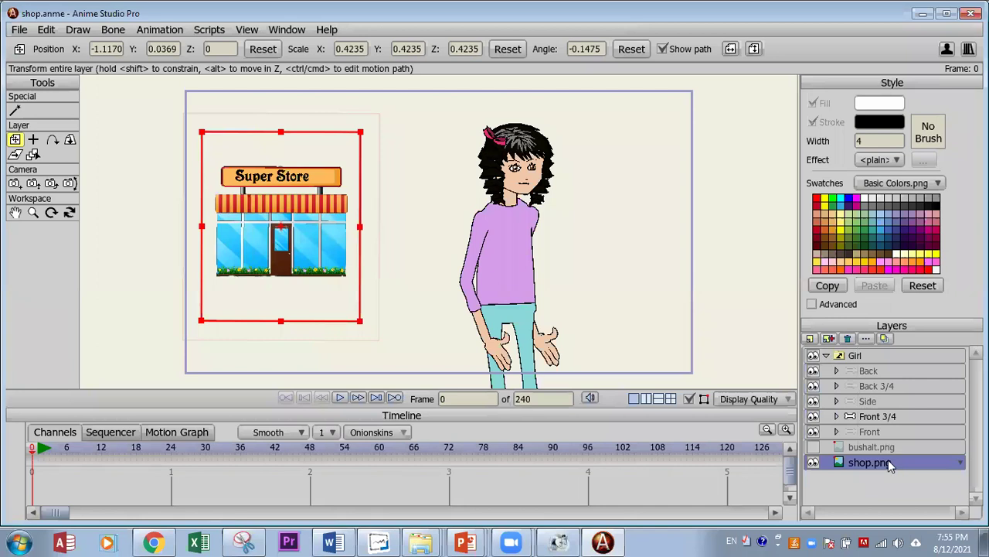
{"action": "left_click_drag", "start_coordinate": [858, 462], "coordinate": [834, 485]}
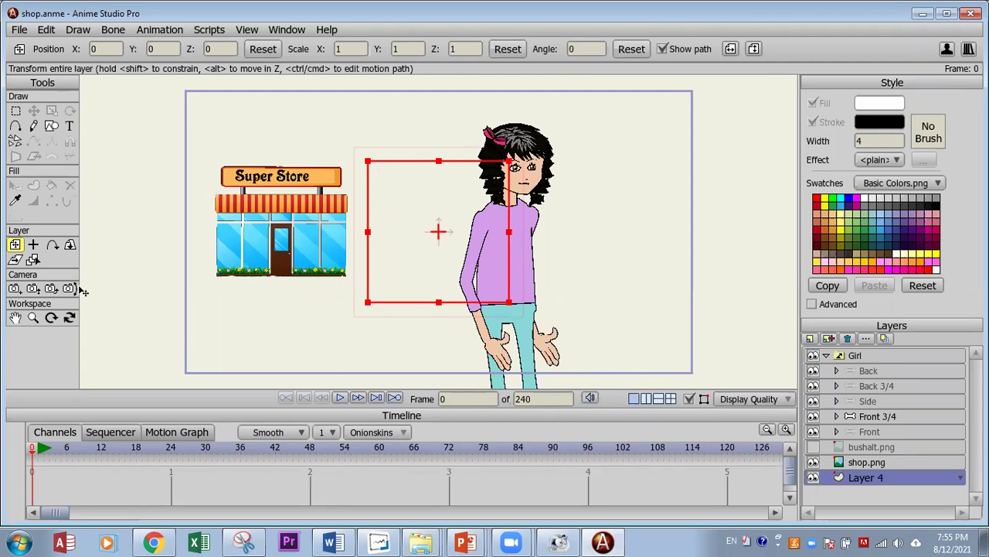
Step: Draw a light grey filled and outlined rectangle as the ground, spanning the lower part of the scene beyond the frame's sides
{"action": "left_click", "coordinate": [54, 129]}
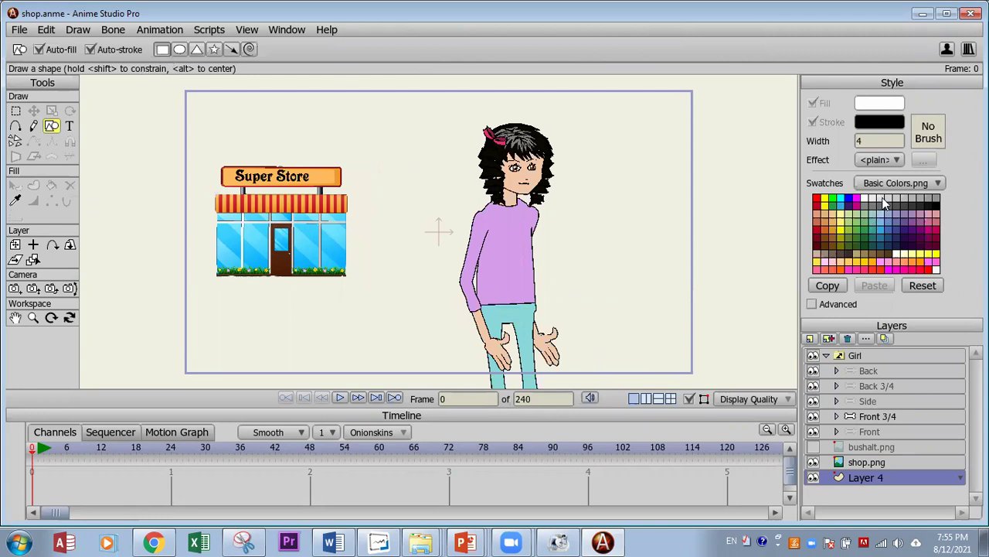
{"action": "left_click", "coordinate": [899, 199]}
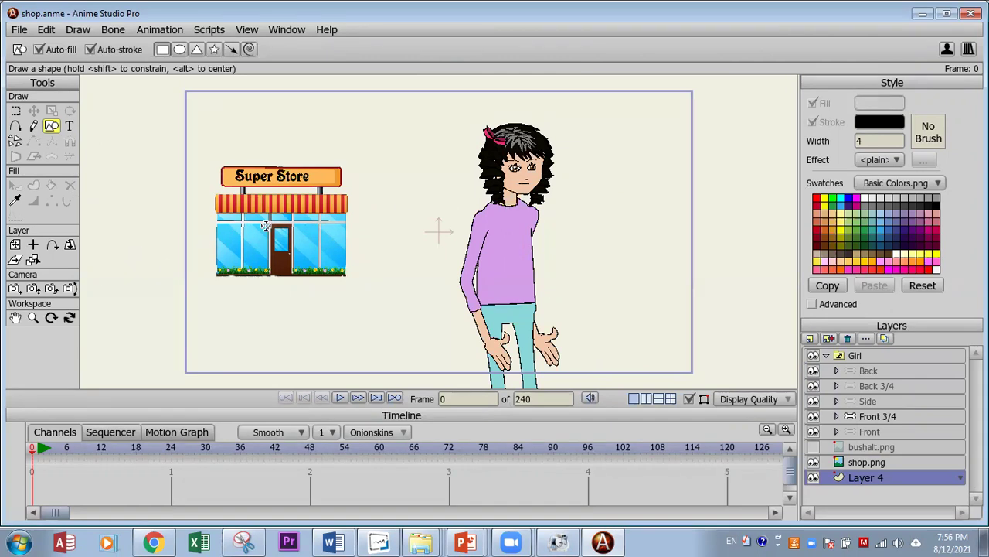
{"action": "left_click_drag", "start_coordinate": [141, 259], "coordinate": [752, 393]}
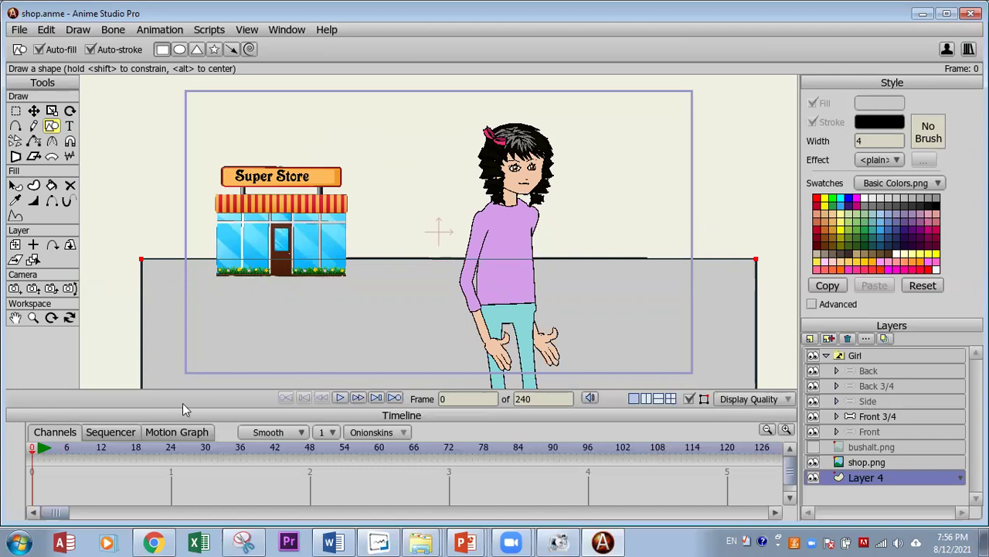
Step: Switch to the Downloads folder and open shop (1).anme in Anime Studio Pro, declining the file recovery
{"action": "mouse_move", "coordinate": [421, 542]}
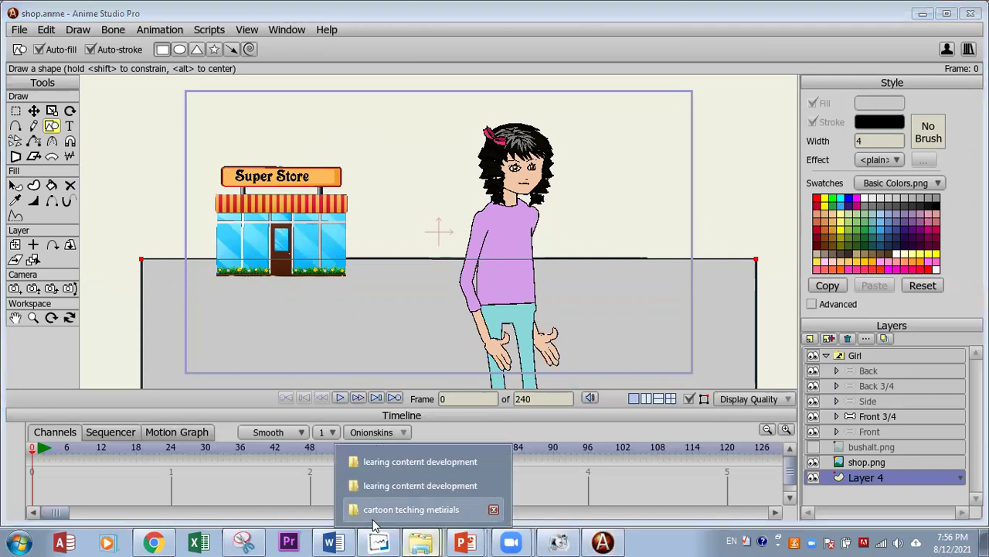
{"action": "left_click", "coordinate": [412, 509]}
{"action": "left_click", "coordinate": [58, 93]}
{"action": "double_click", "coordinate": [215, 166]}
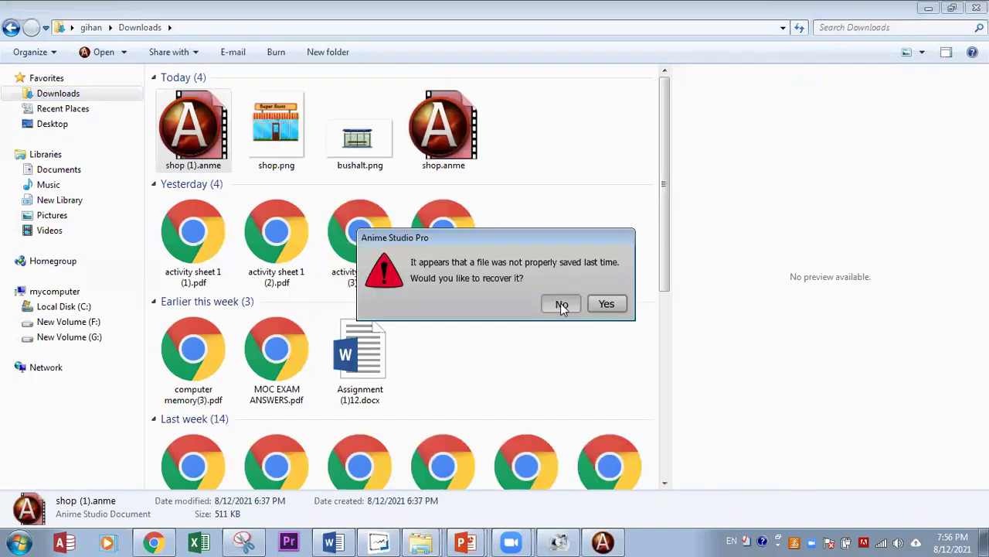
{"action": "left_click", "coordinate": [561, 303]}
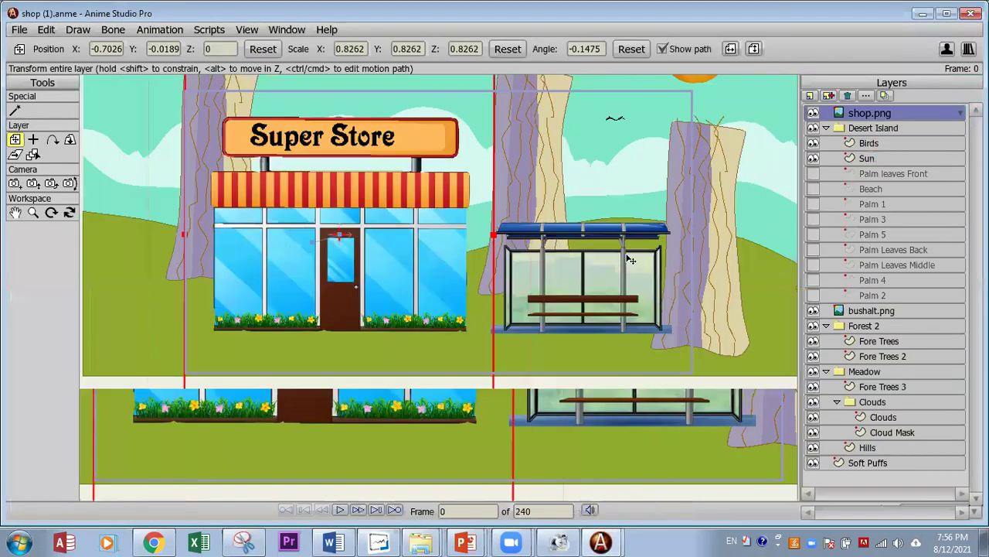
Step: Create a Girl Curly preset character in shop (1).anme with the Character Wizard
{"action": "left_click", "coordinate": [946, 51]}
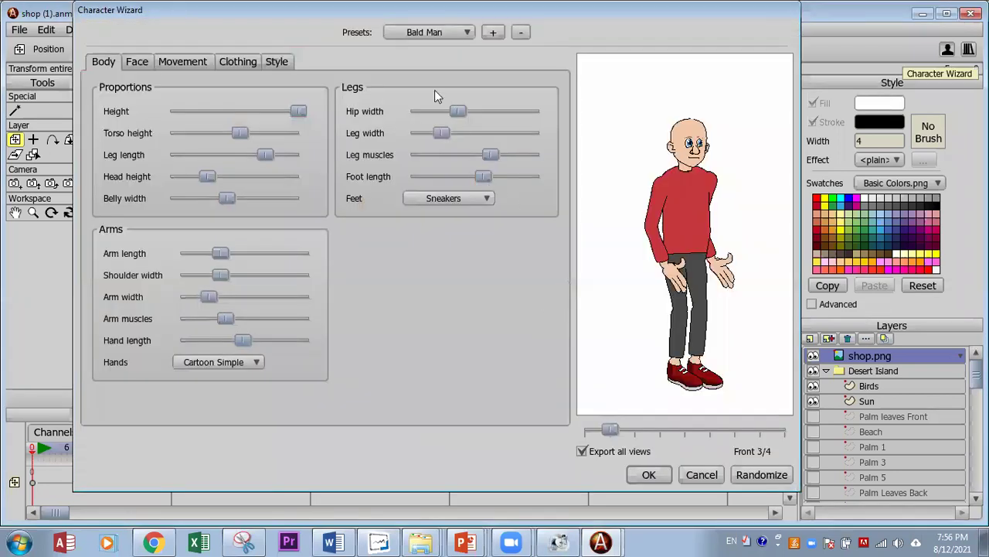
{"action": "left_click", "coordinate": [437, 34]}
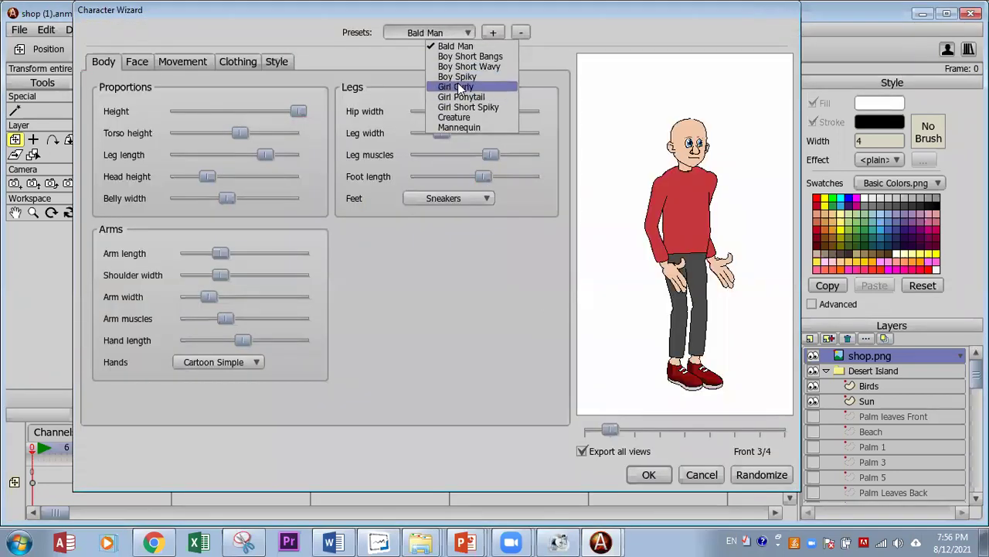
{"action": "left_click", "coordinate": [458, 86]}
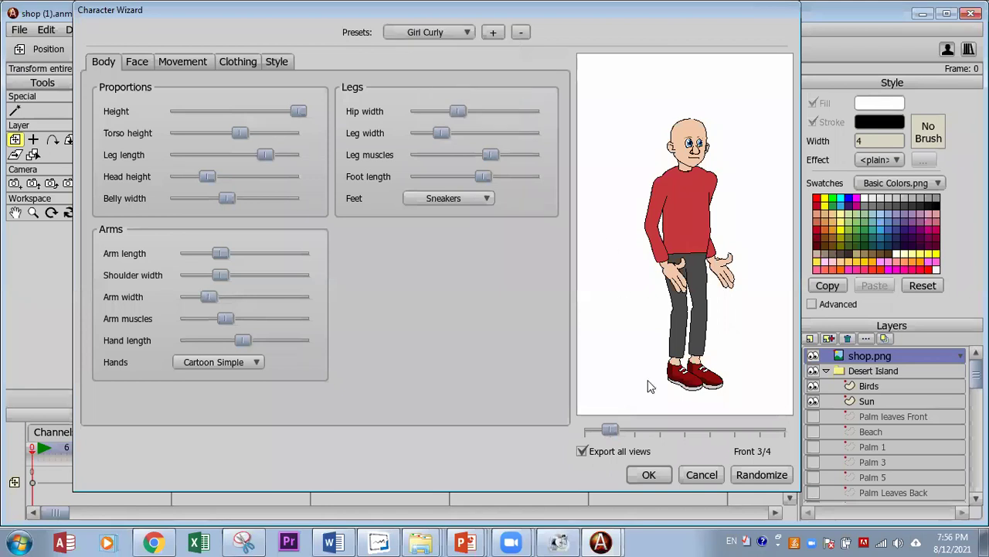
{"action": "left_click", "coordinate": [651, 475]}
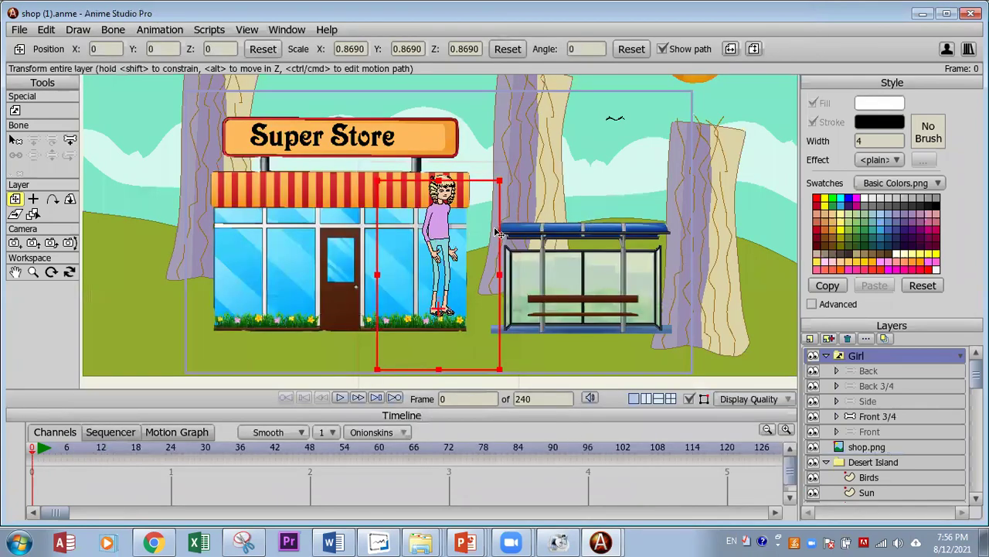
Step: Scale the Girl layer to 2.0123 and place it between the store and the bus stop at X 0.2988, Y -0.8141
{"action": "left_click_drag", "start_coordinate": [498, 232], "coordinate": [556, 230]}
{"action": "left_click_drag", "start_coordinate": [557, 181], "coordinate": [684, 110]}
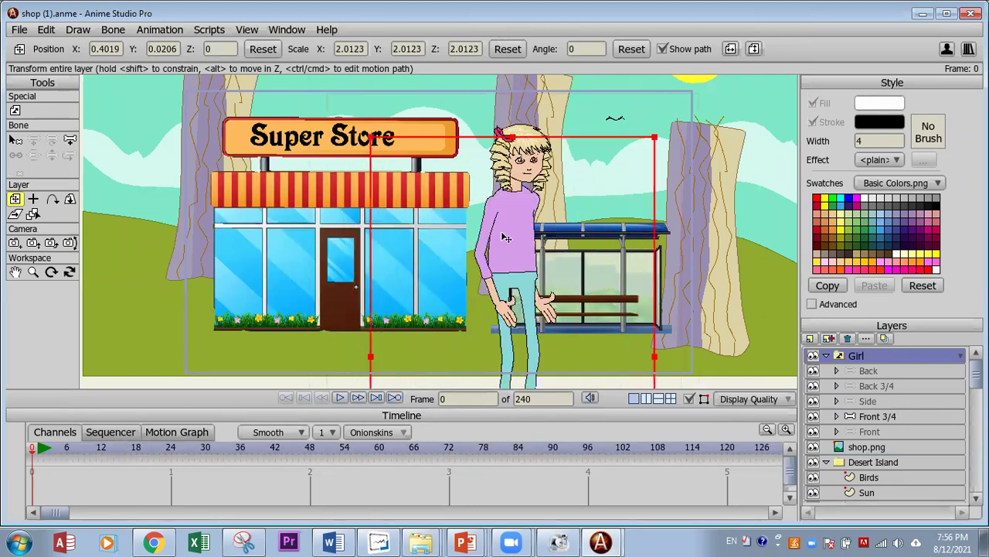
{"action": "left_click_drag", "start_coordinate": [483, 225], "coordinate": [450, 215]}
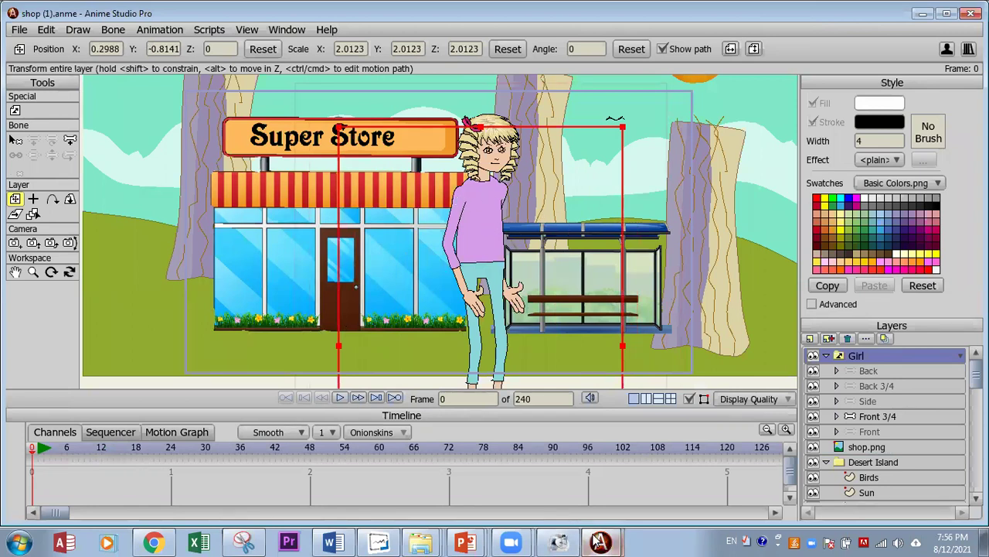
Step: Return to shop.anme and draw a blue rectangle without an outline on Layer 4, as a building on the horizon right of the girl
{"action": "mouse_move", "coordinate": [601, 539]}
{"action": "left_click", "coordinate": [596, 485]}
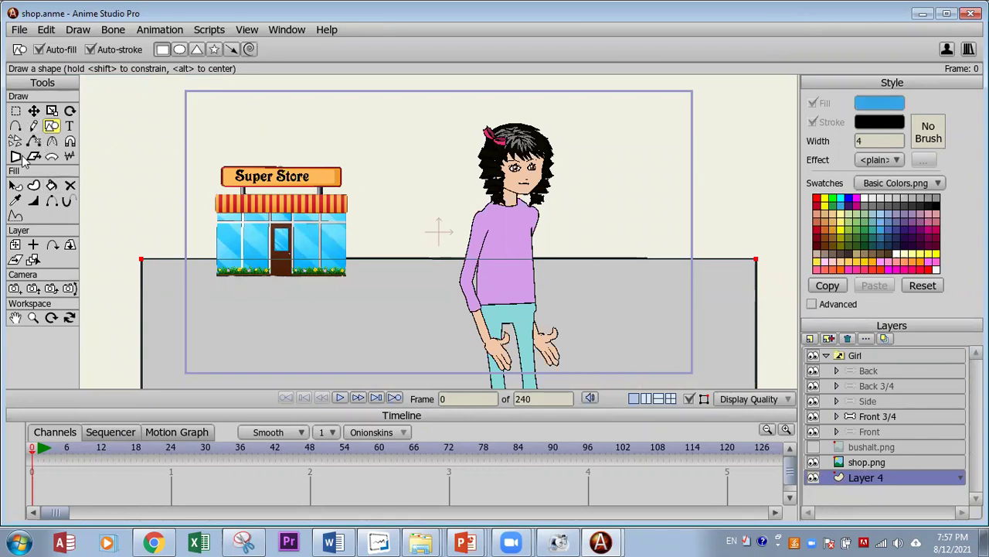
{"action": "left_click", "coordinate": [163, 51]}
{"action": "mouse_move", "coordinate": [637, 130]}
{"action": "left_mouse_down"}
{"action": "mouse_move", "coordinate": [712, 288]}
{"action": "mouse_move", "coordinate": [706, 258]}
{"action": "left_mouse_up"}
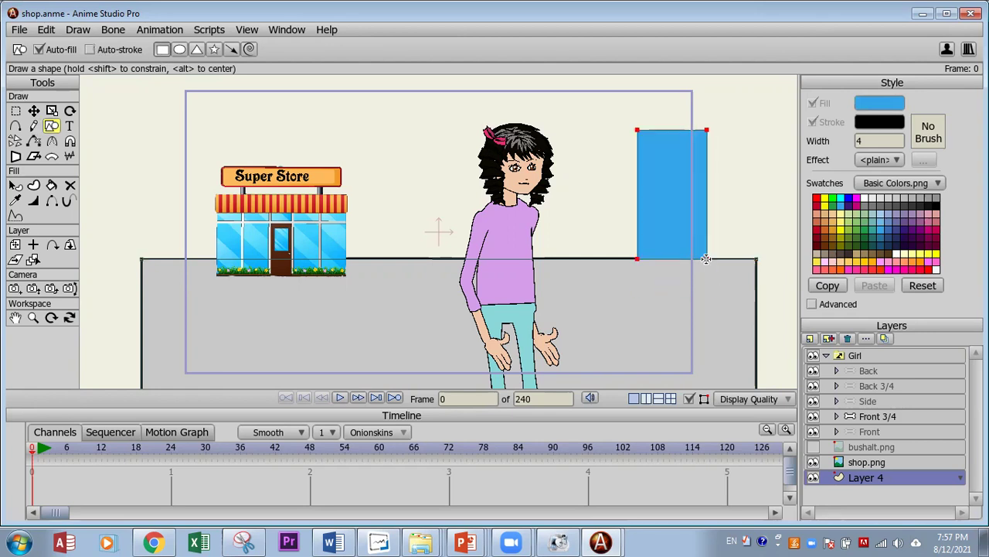
Step: Set the fill to a pale blue-grey and draw three more building rectangles: beside the blue one, left of the girl, and behind the store
{"action": "left_click", "coordinate": [864, 104]}
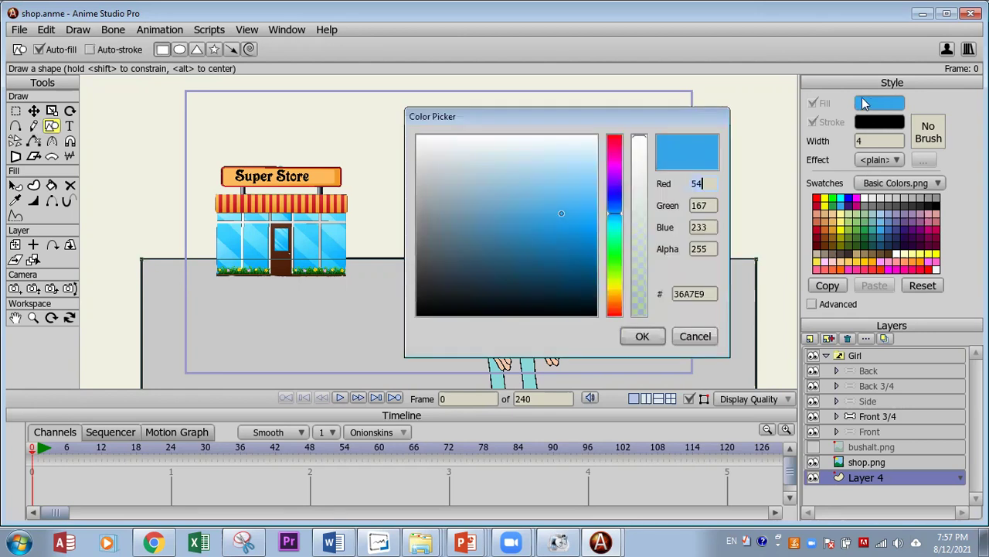
{"action": "left_click", "coordinate": [473, 160]}
{"action": "left_click", "coordinate": [641, 337]}
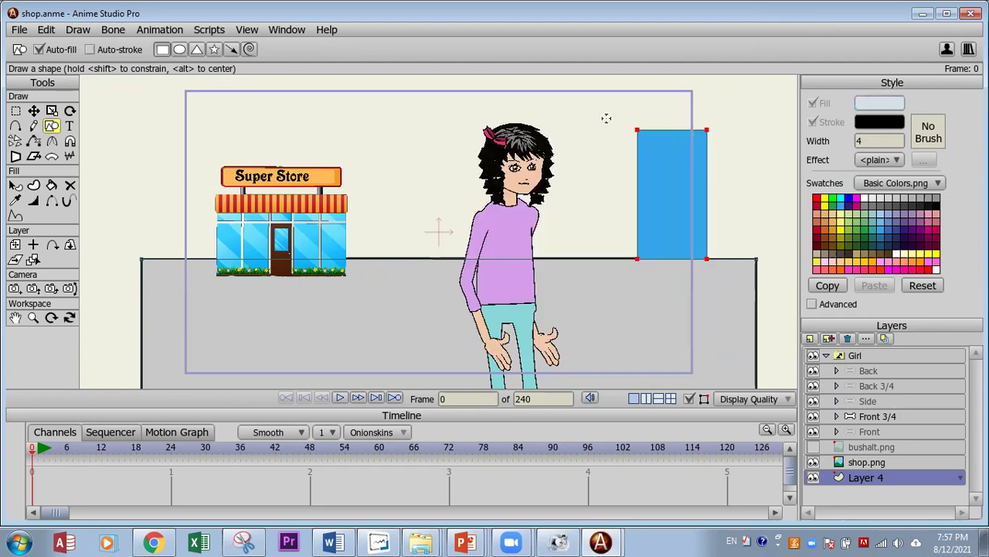
{"action": "left_click_drag", "start_coordinate": [583, 114], "coordinate": [644, 266]}
{"action": "left_click_drag", "start_coordinate": [391, 126], "coordinate": [453, 257]}
{"action": "left_click_drag", "start_coordinate": [175, 119], "coordinate": [230, 256]}
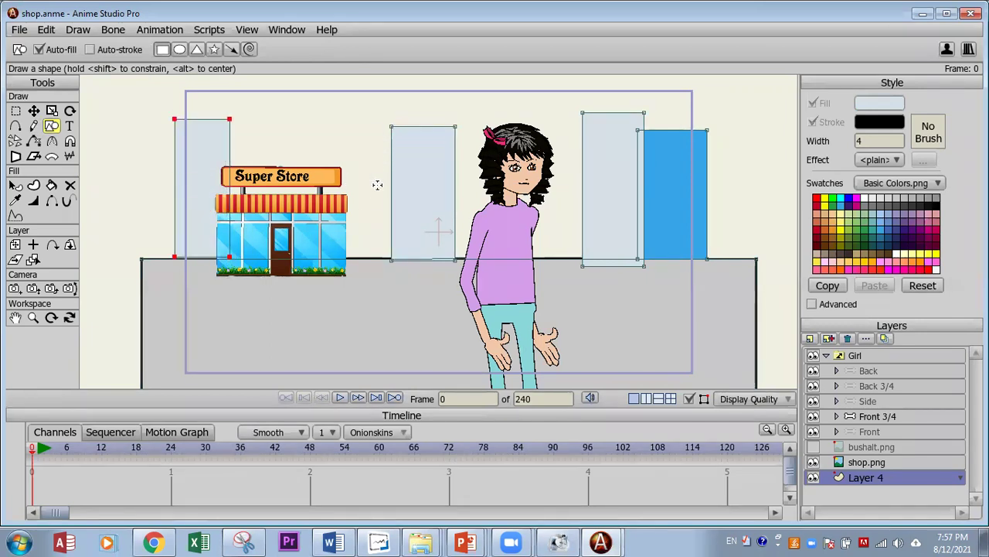
Step: Render a preview of the current frame, close it, and deselect all points on Layer 4
{"action": "key", "text": "ctrl+r"}
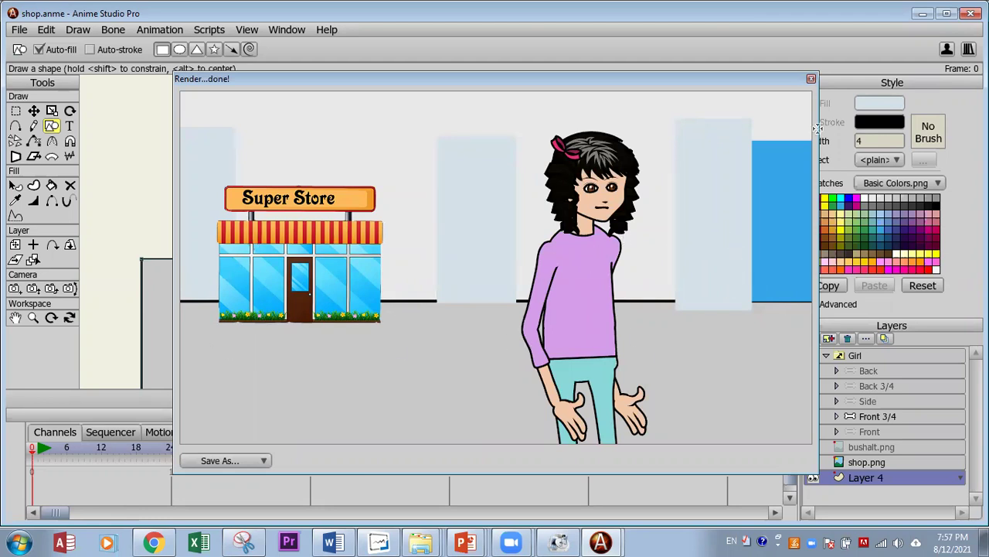
{"action": "left_click", "coordinate": [811, 81]}
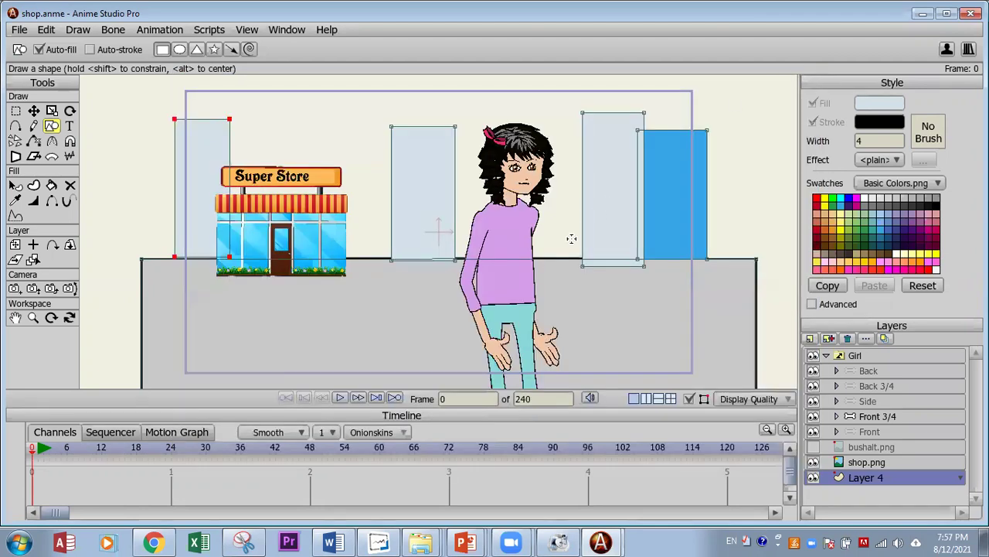
{"action": "left_click", "coordinate": [15, 110]}
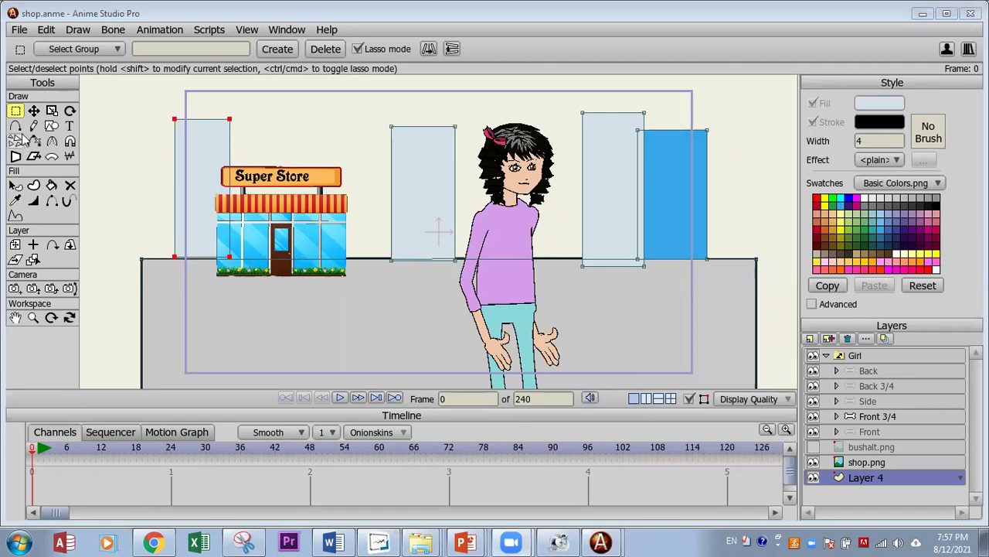
{"action": "left_click", "coordinate": [114, 151]}
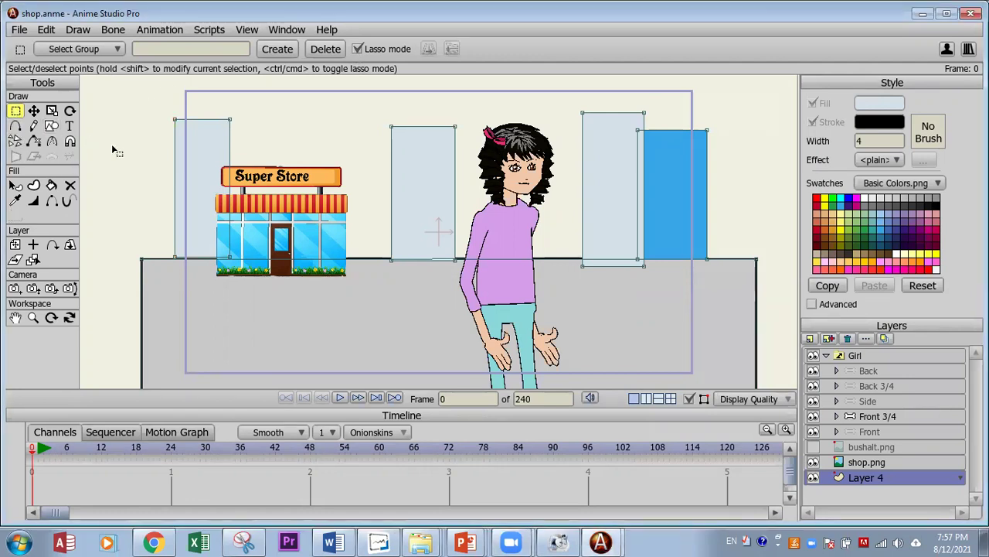
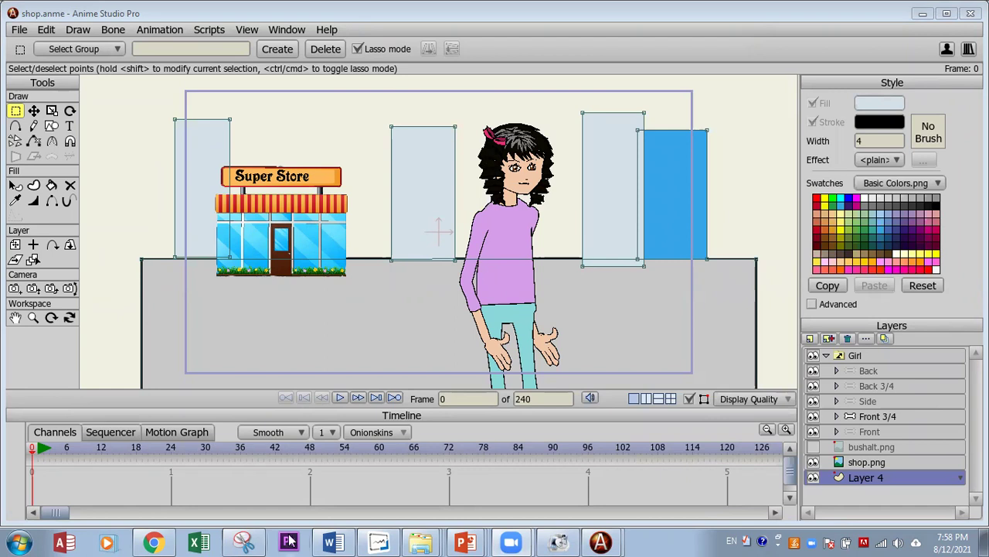
Step: Browse the multimedia folder and its learing conternt development subfolder in Windows Explorer for sample animation projects
{"action": "mouse_move", "coordinate": [422, 541]}
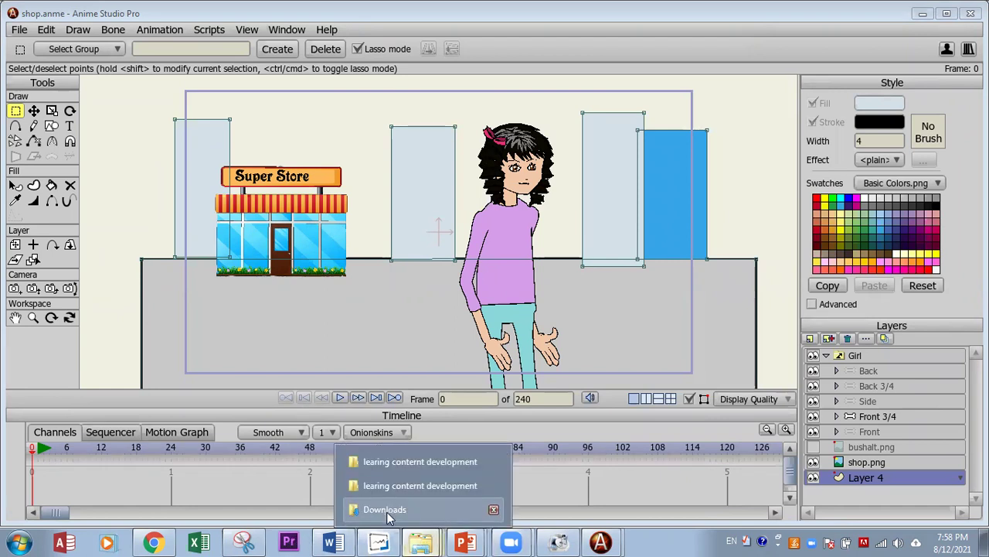
{"action": "left_click", "coordinate": [400, 486]}
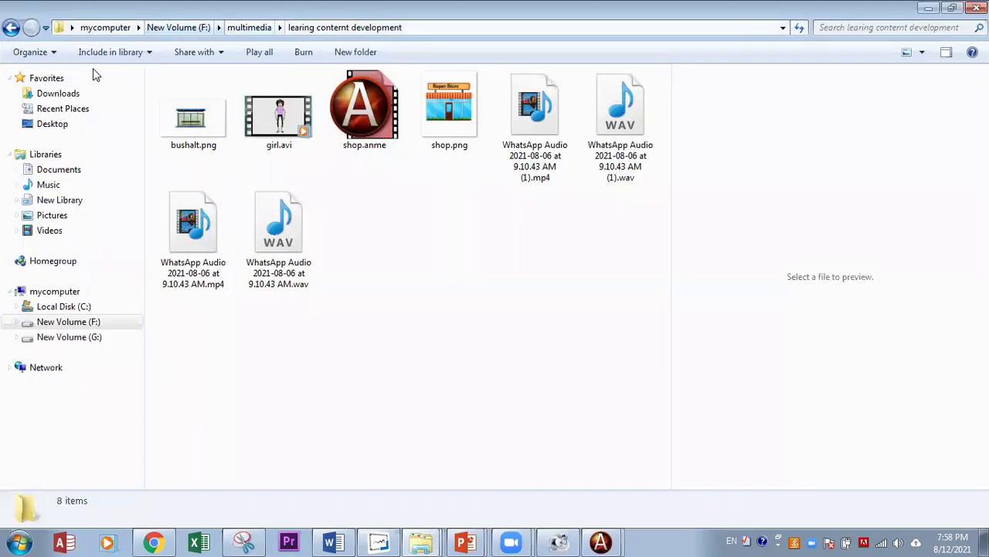
{"action": "key", "text": "alt+Up"}
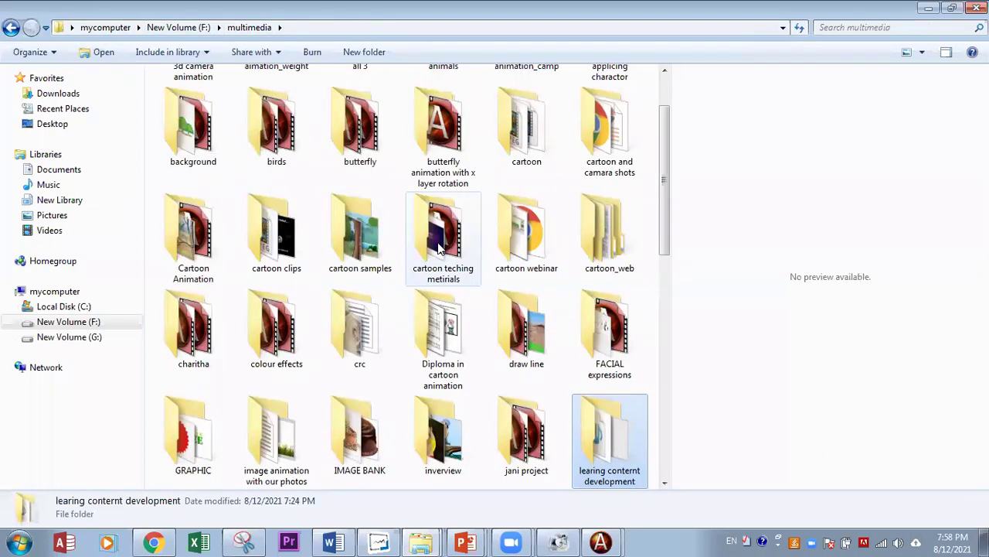
{"action": "left_click", "coordinate": [440, 246]}
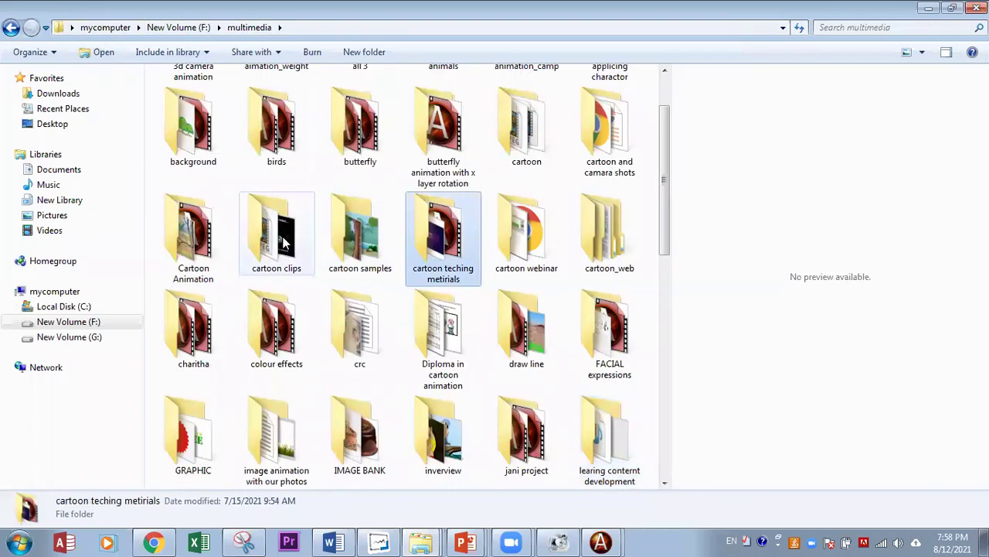
{"action": "left_click", "coordinate": [283, 242]}
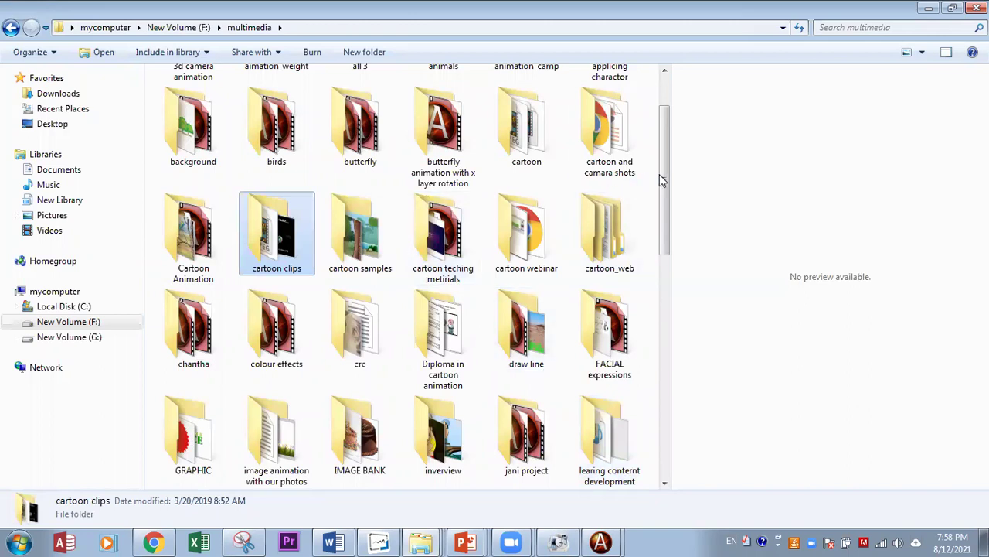
{"action": "scroll", "coordinate": [661, 178], "scroll_direction": "down", "scroll_amount": 5}
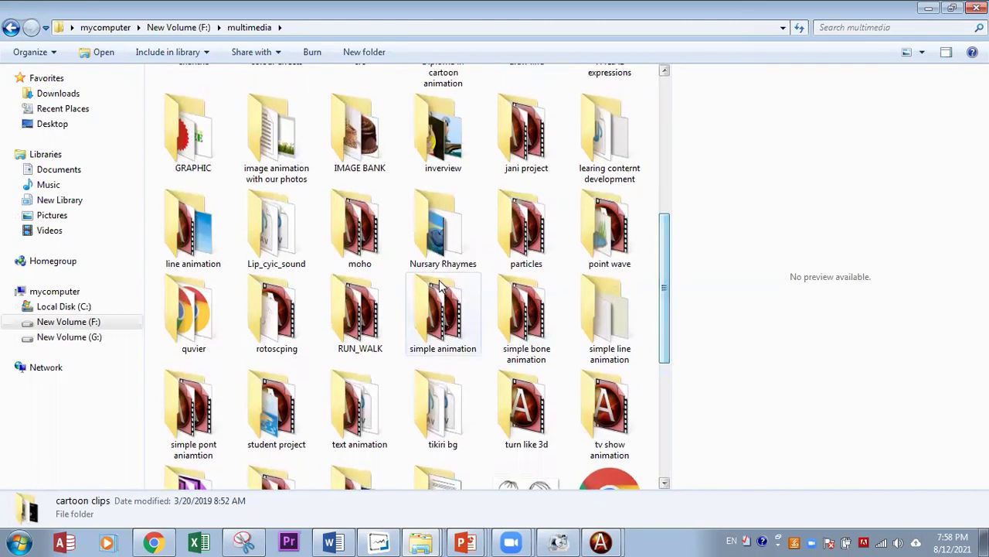
{"action": "left_click", "coordinate": [433, 236]}
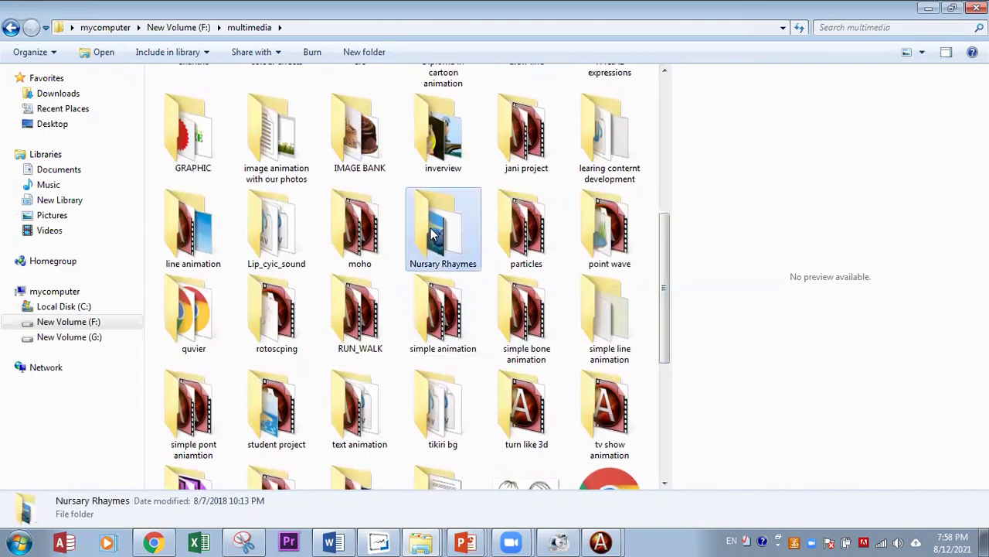
{"action": "left_click", "coordinate": [610, 139]}
{"action": "double_click", "coordinate": [609, 147]}
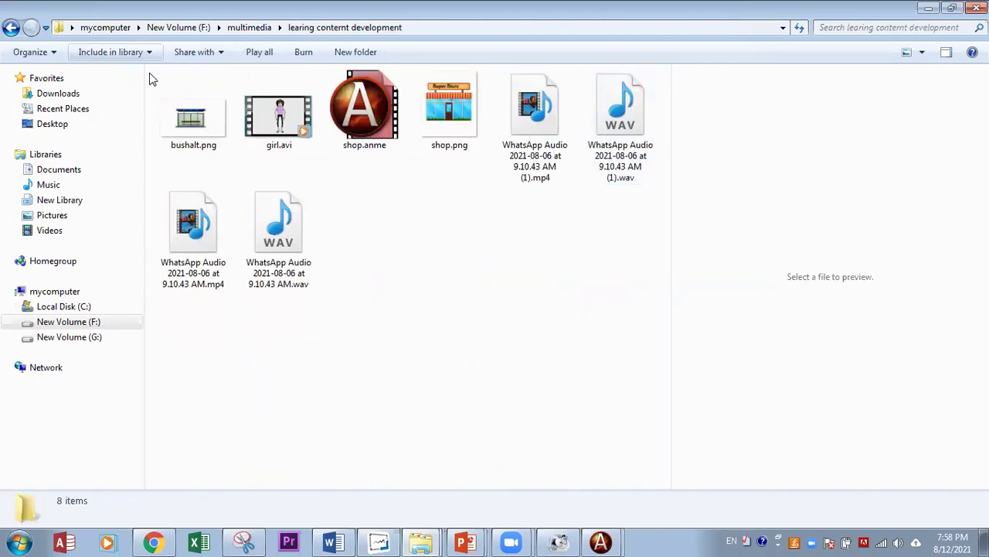
{"action": "key", "text": "BackSpace"}
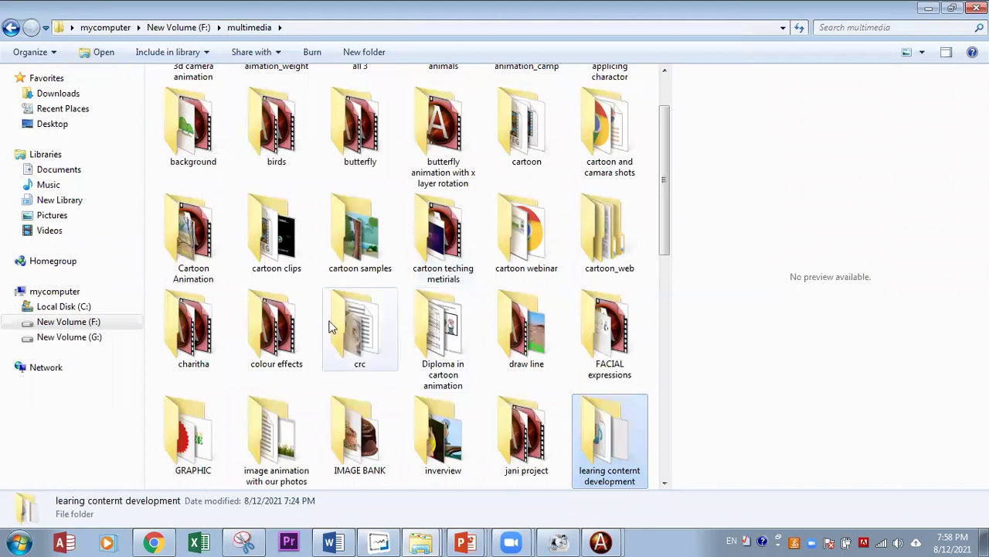
{"action": "scroll", "coordinate": [330, 326], "scroll_direction": "down", "scroll_amount": 3}
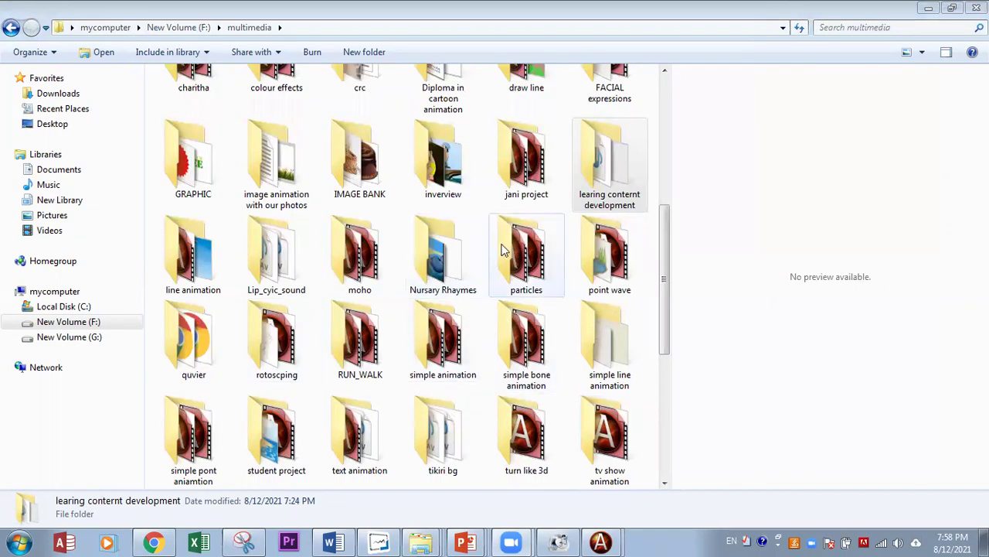
Step: Open 3.anme from the line animation folder and decline recovering the improperly saved file
{"action": "left_click", "coordinate": [271, 248]}
{"action": "double_click", "coordinate": [172, 255]}
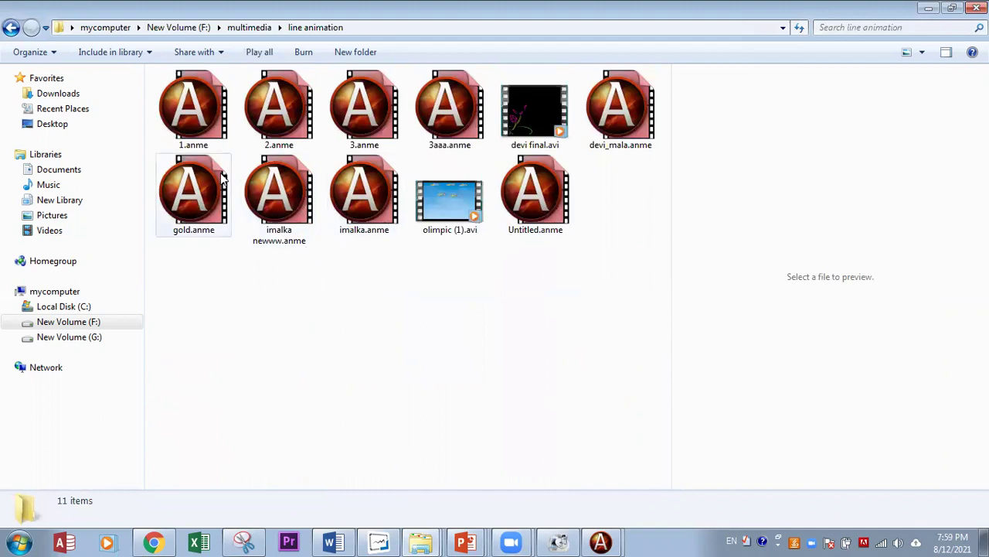
{"action": "left_click", "coordinate": [358, 127]}
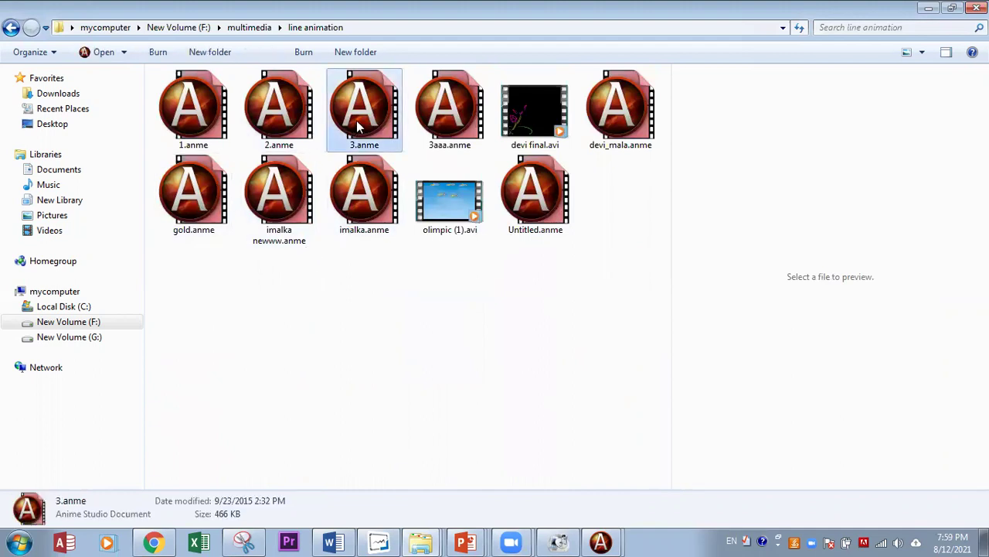
{"action": "double_click", "coordinate": [357, 127]}
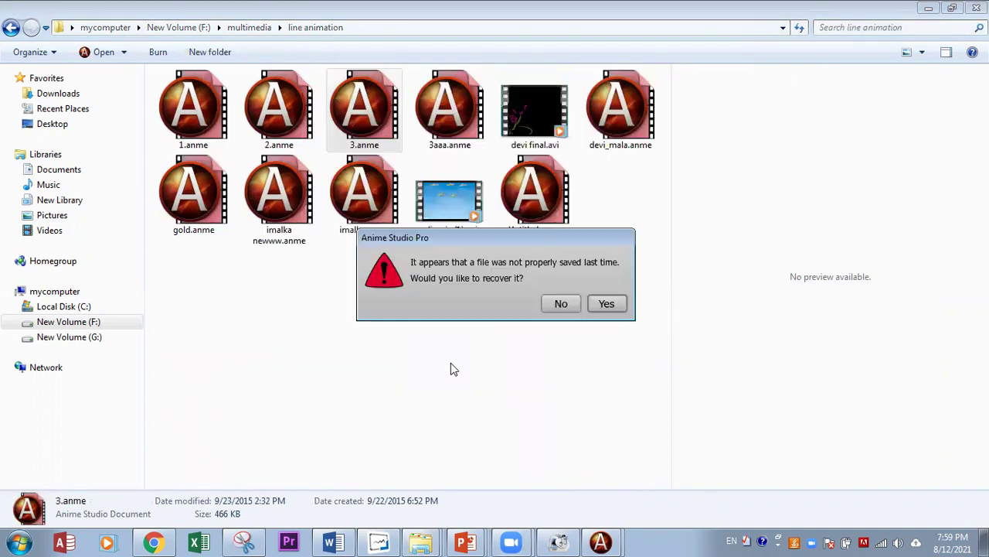
{"action": "left_click", "coordinate": [561, 304]}
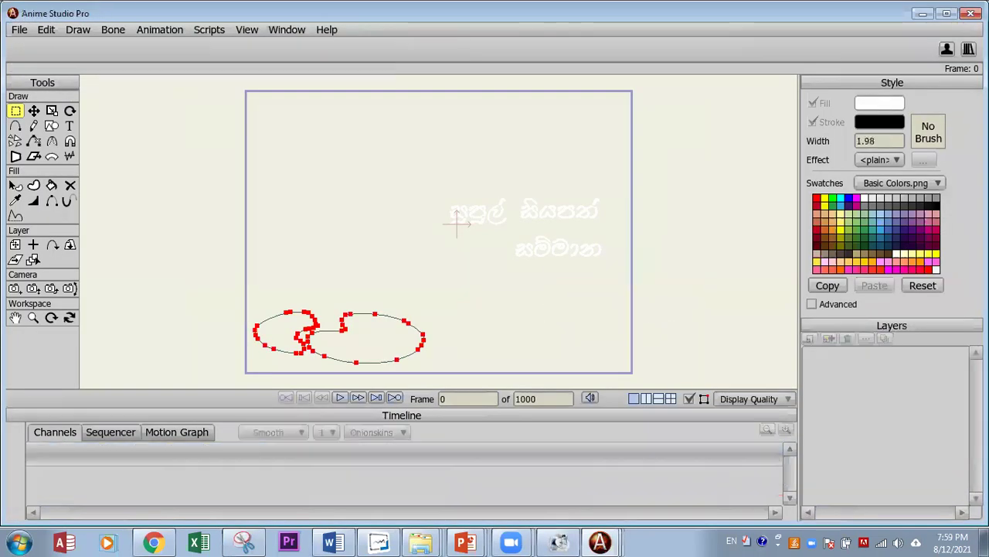
Step: Open athugema - gm.anme from the simple bone animation folder and return to the multimedia folder
{"action": "key", "text": "BackSpace"}
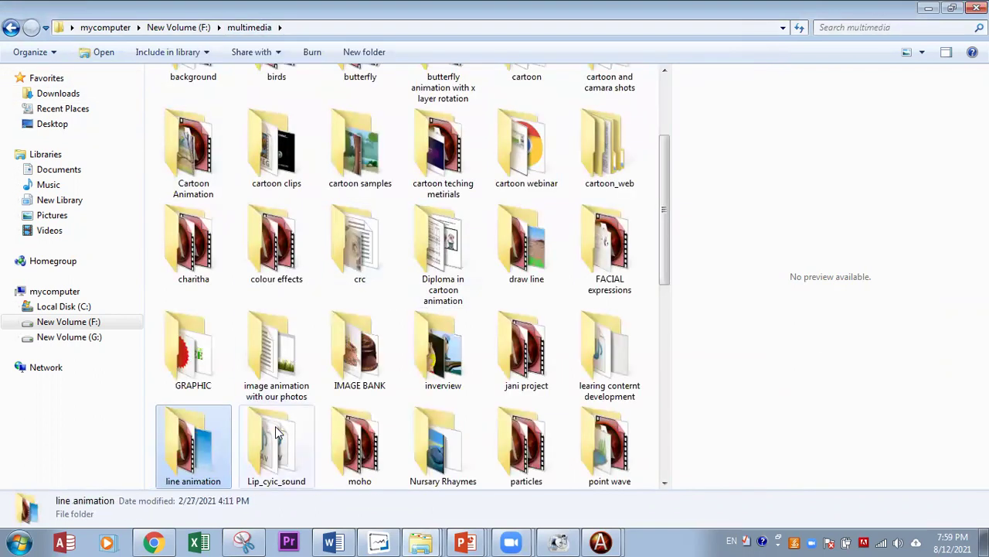
{"action": "left_click", "coordinate": [272, 356]}
{"action": "scroll", "coordinate": [473, 352], "scroll_direction": "down", "scroll_amount": 4}
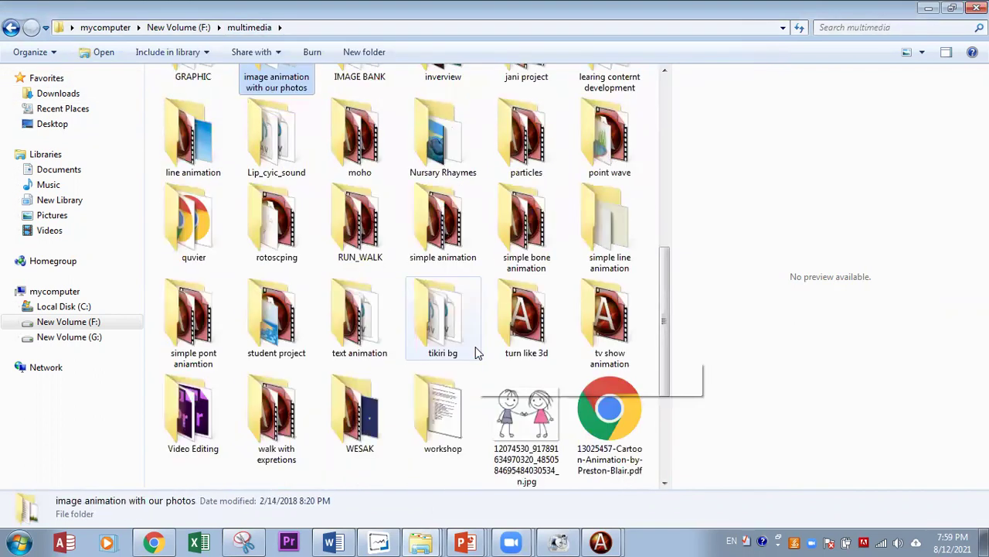
{"action": "scroll", "coordinate": [475, 349], "scroll_direction": "up", "scroll_amount": 1}
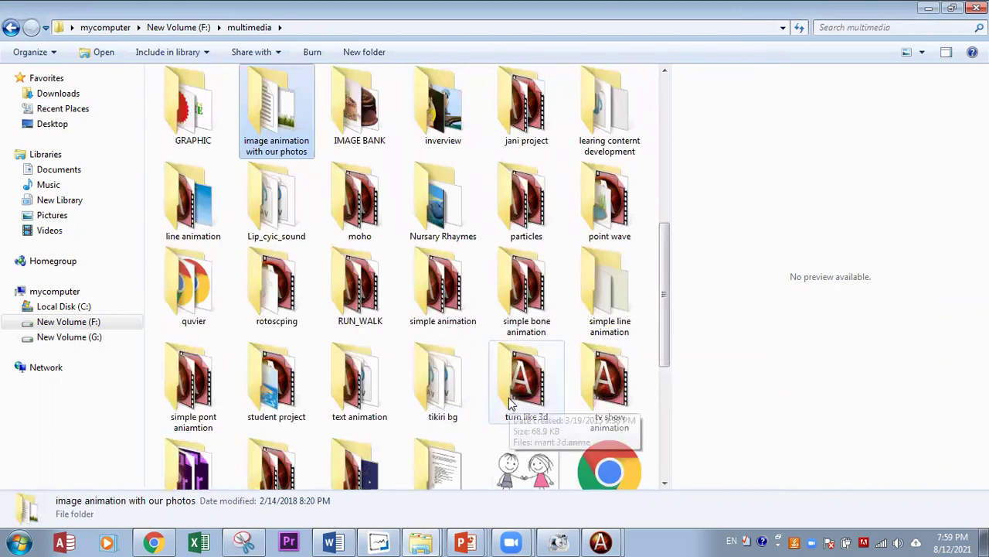
{"action": "double_click", "coordinate": [517, 285]}
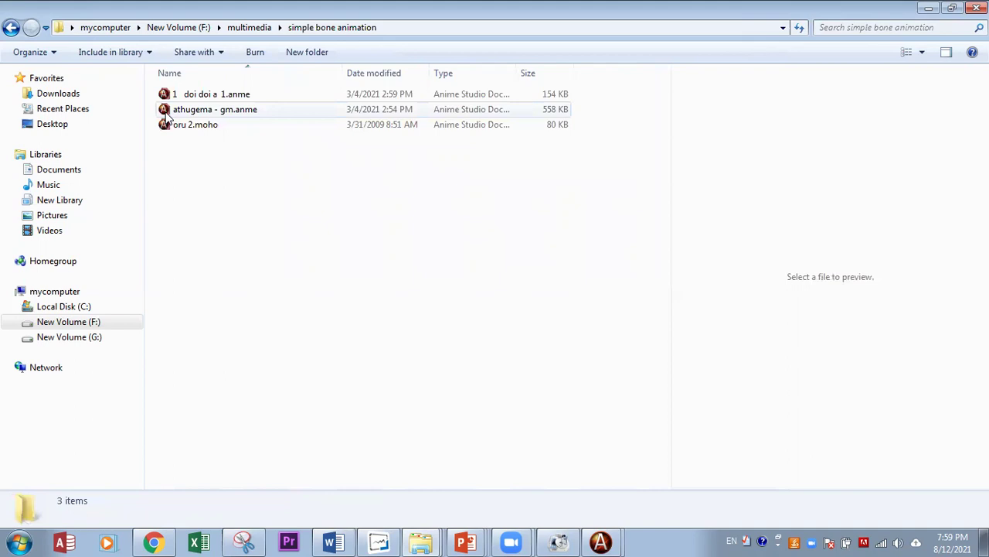
{"action": "left_click", "coordinate": [164, 113]}
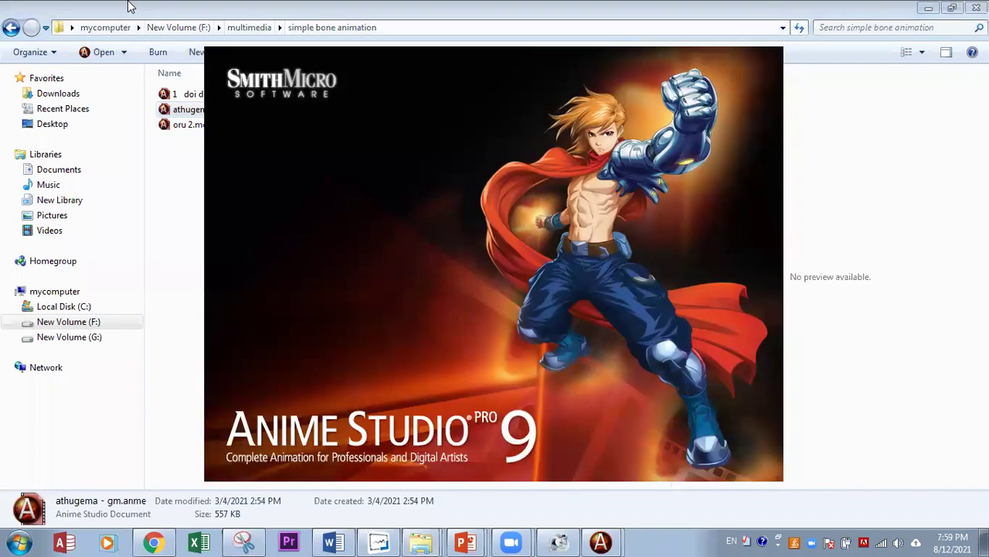
{"action": "left_click", "coordinate": [249, 27]}
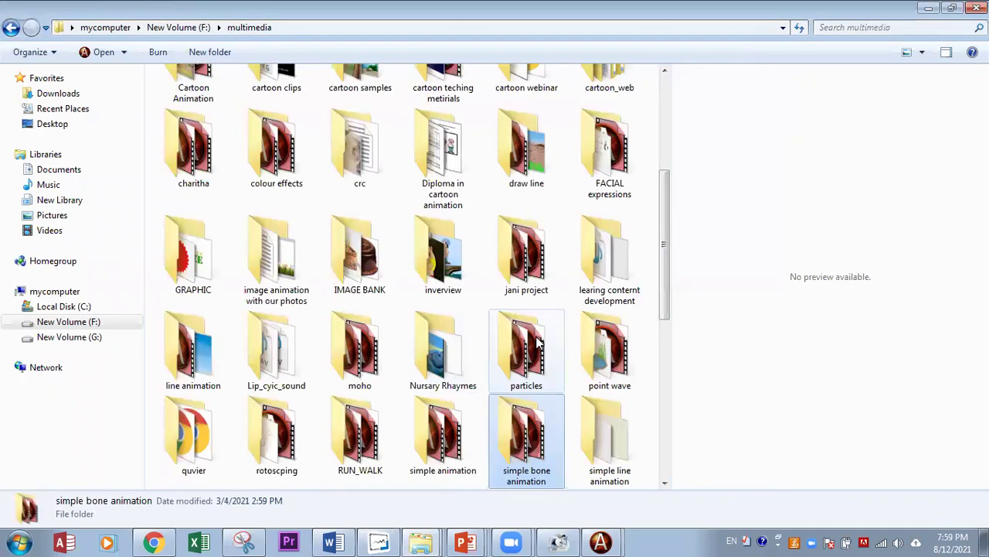
Step: Open Untitled.anme from the line animation folder
{"action": "left_click", "coordinate": [193, 362]}
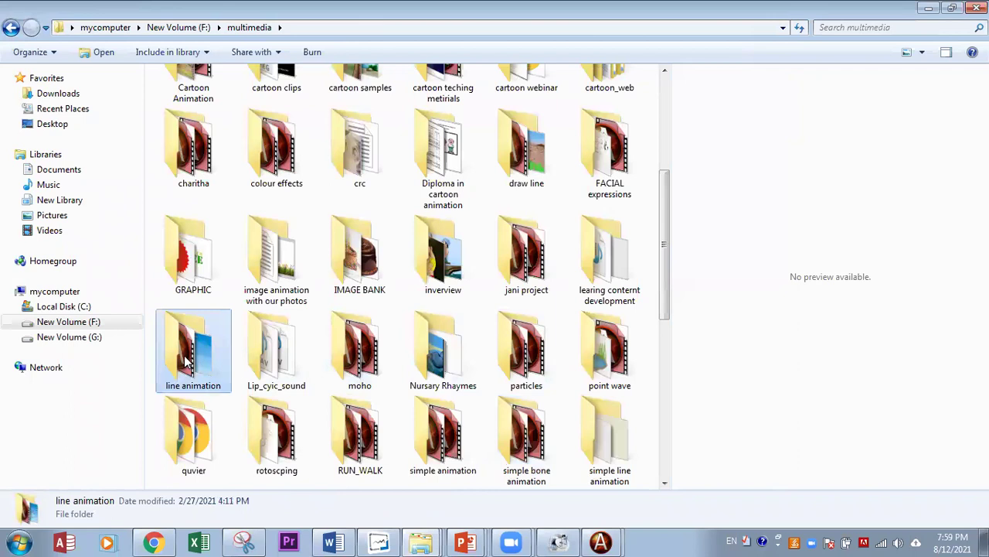
{"action": "double_click", "coordinate": [186, 362]}
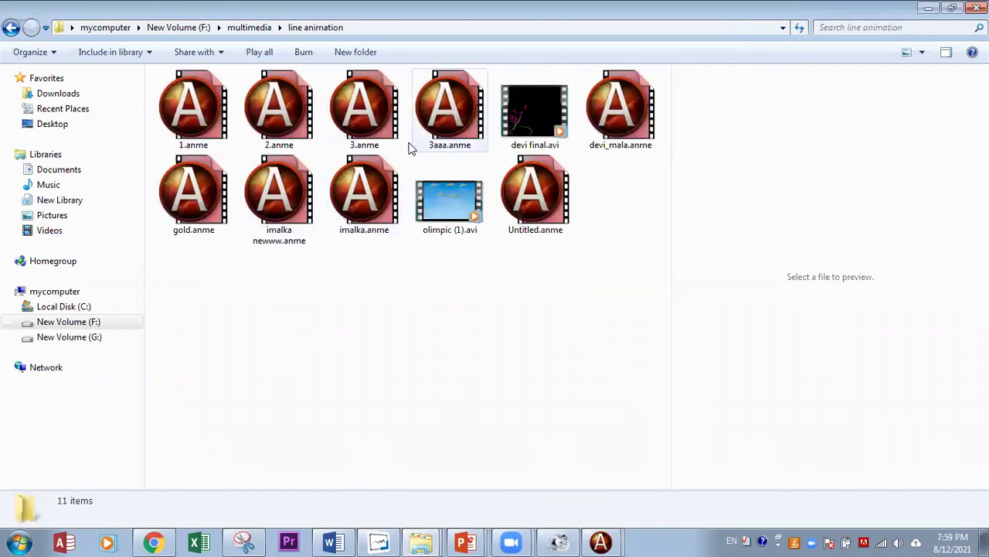
{"action": "double_click", "coordinate": [530, 195]}
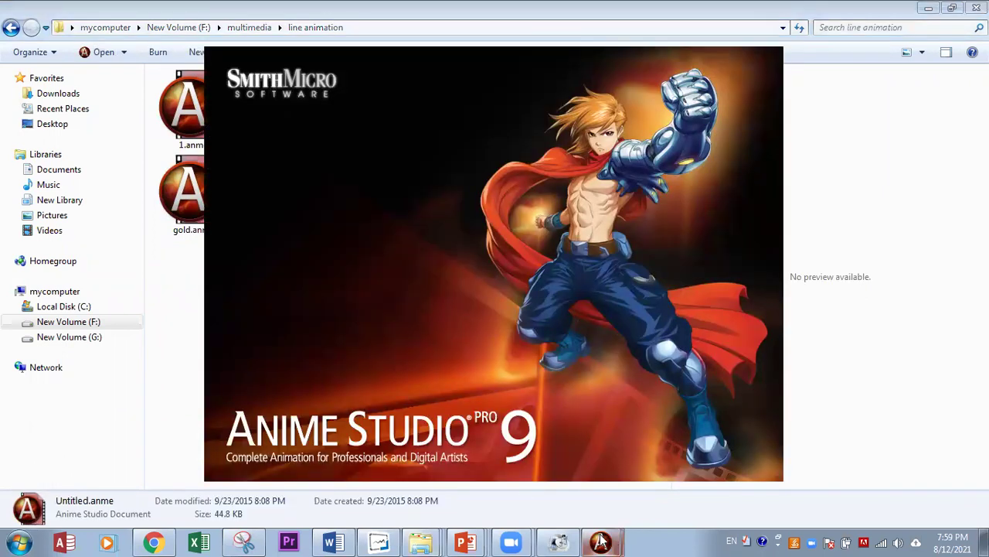
Step: Switch to Anime Studio Pro, compare the scene in shop.anme with shop (1).anme, and return to shop.anme
{"action": "mouse_move", "coordinate": [602, 541]}
{"action": "left_click", "coordinate": [608, 484]}
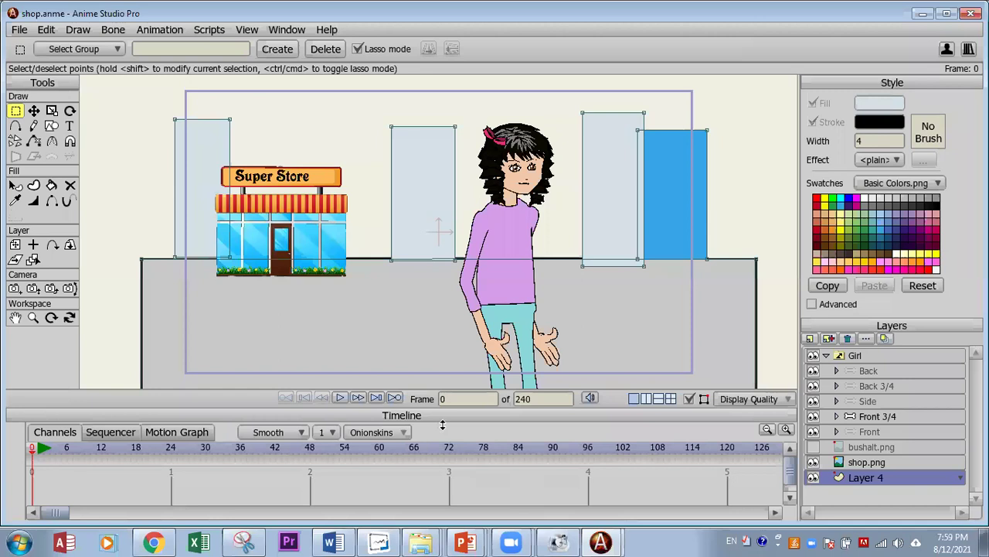
{"action": "mouse_move", "coordinate": [601, 541]}
{"action": "left_click", "coordinate": [595, 510]}
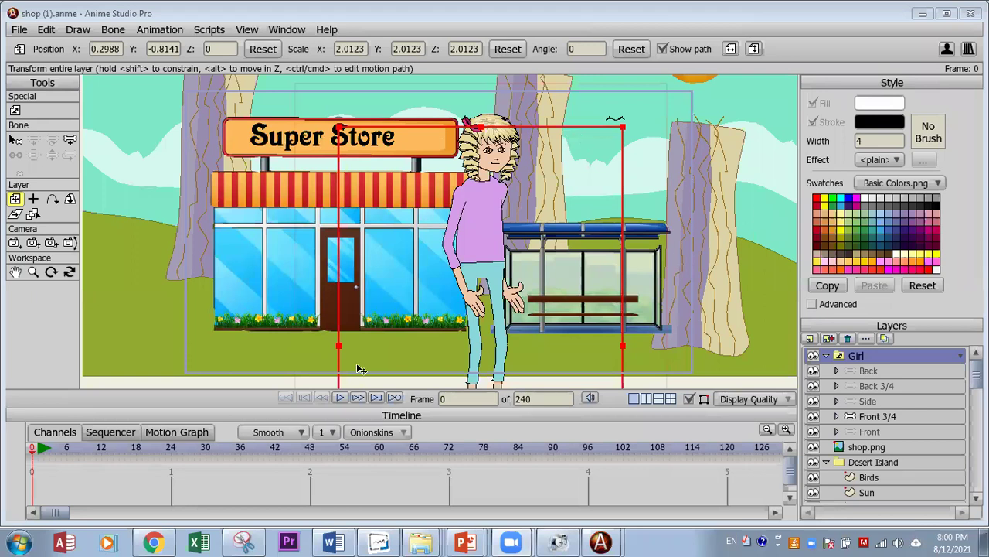
{"action": "mouse_move", "coordinate": [601, 541]}
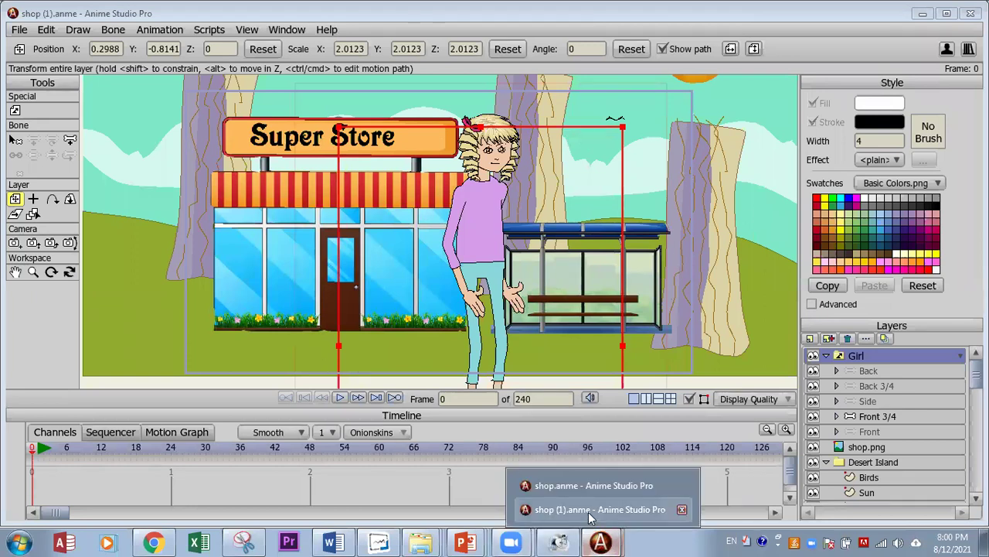
{"action": "left_click", "coordinate": [590, 510]}
{"action": "left_click", "coordinate": [593, 487]}
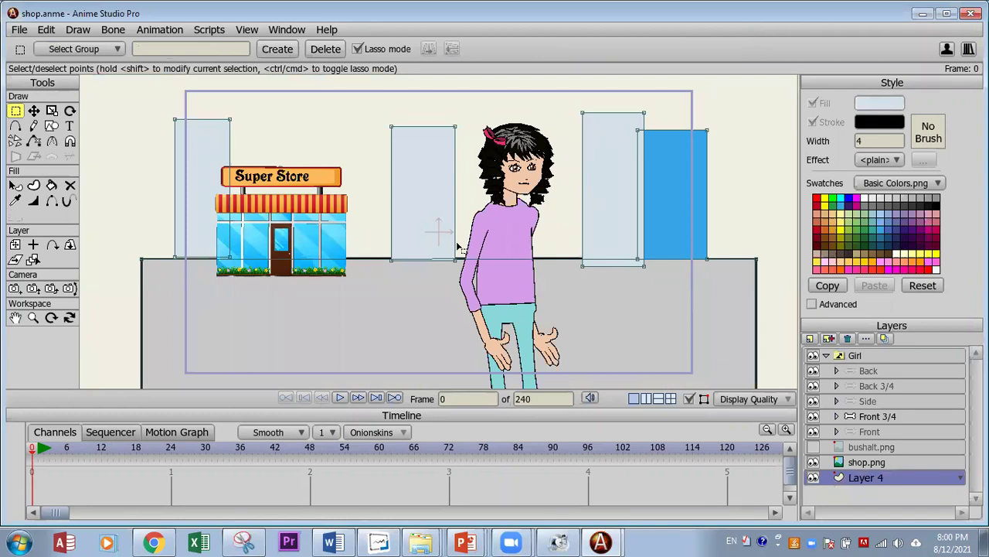
Step: Render a preview of the current frame of shop.anme and close it
{"action": "scroll", "coordinate": [456, 247], "scroll_direction": "up", "scroll_amount": 1}
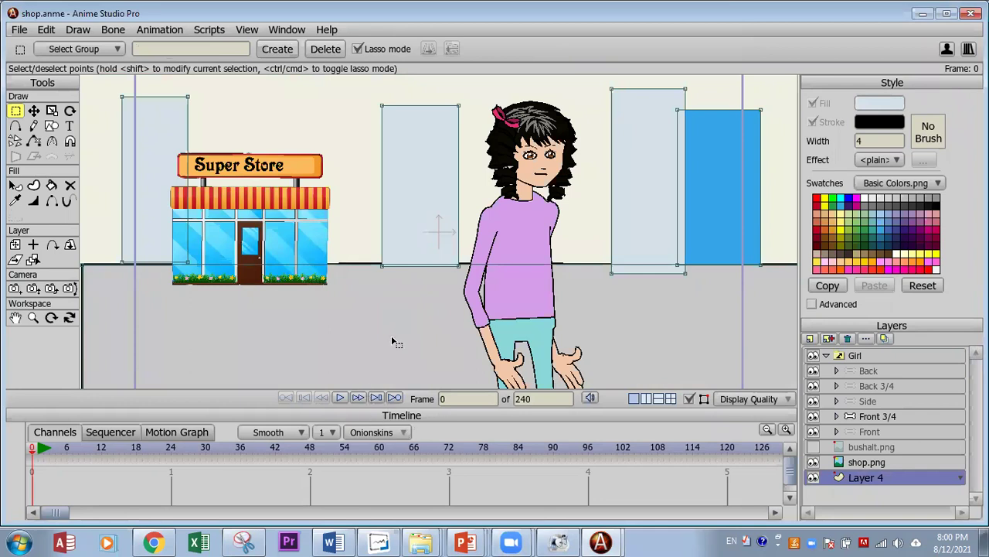
{"action": "key", "text": "ctrl+r"}
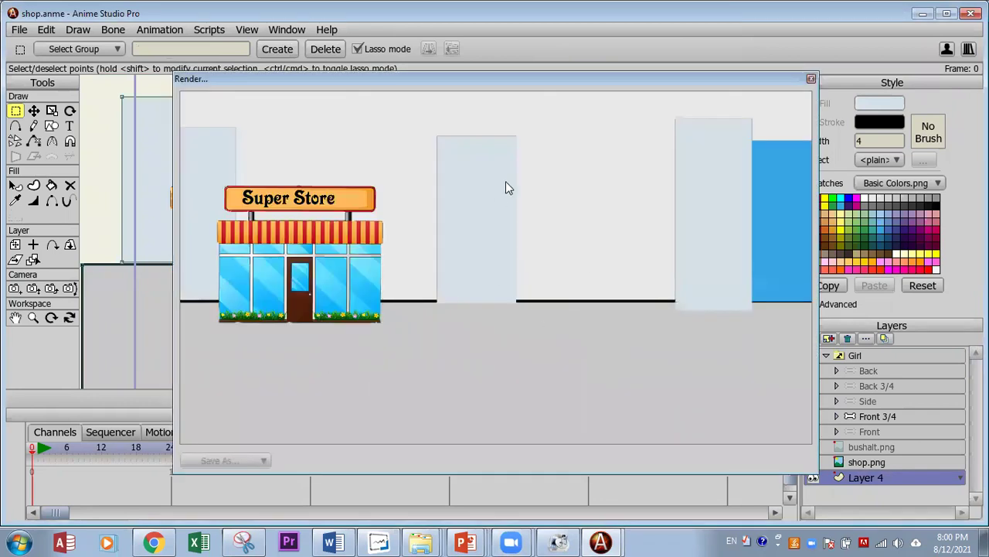
{"action": "left_click", "coordinate": [811, 79]}
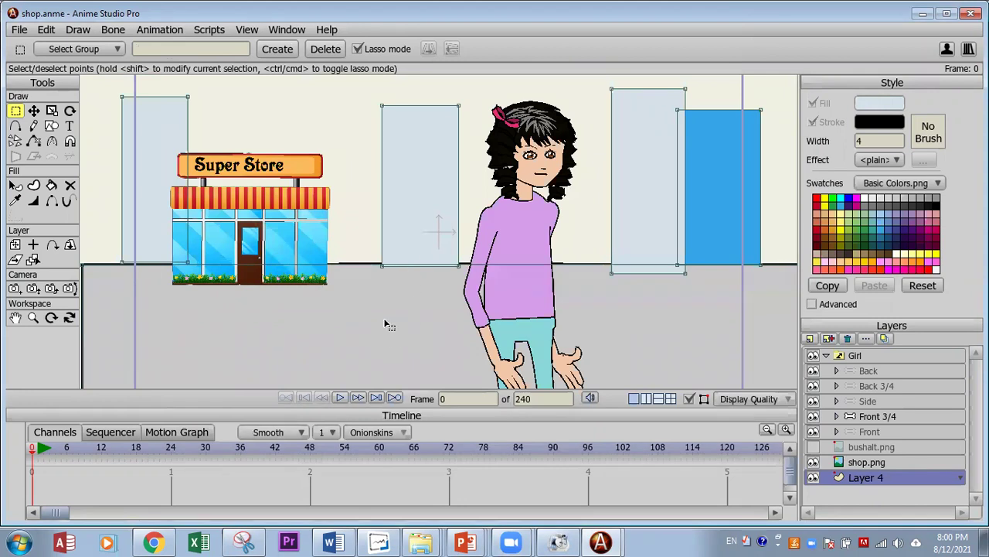
Step: Scale the Girl layer to 2.6932 and move it beside the store at X -0.2465, Y -1.5268
{"action": "right_click", "coordinate": [422, 541]}
{"action": "left_click", "coordinate": [649, 302]}
{"action": "left_click", "coordinate": [834, 357]}
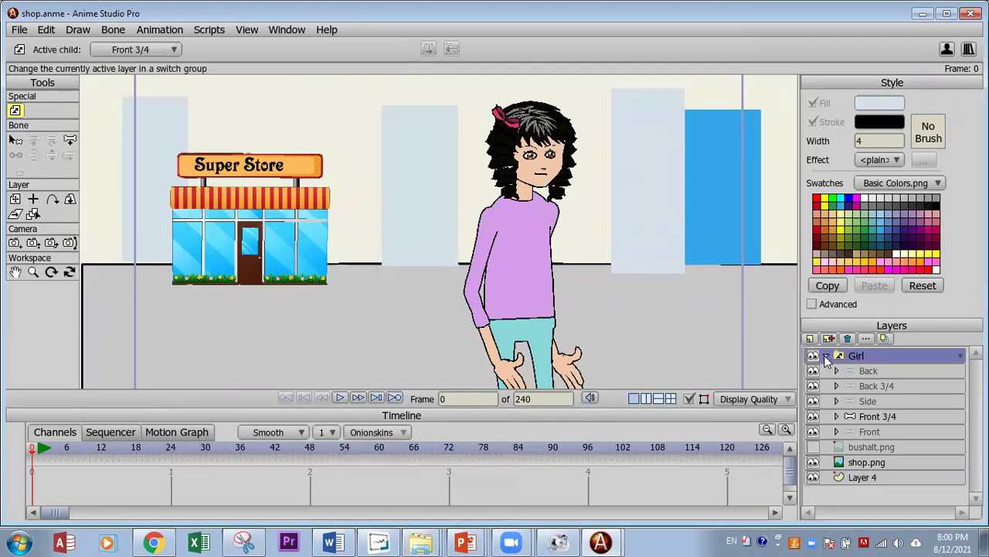
{"action": "left_click", "coordinate": [15, 199]}
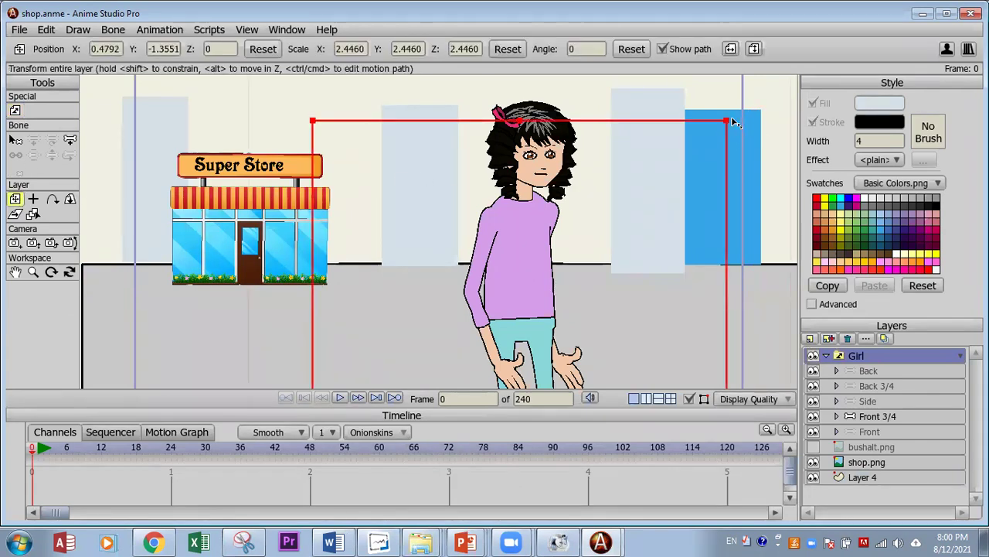
{"action": "left_click_drag", "start_coordinate": [728, 121], "coordinate": [688, 128]}
{"action": "left_click_drag", "start_coordinate": [517, 220], "coordinate": [382, 265]}
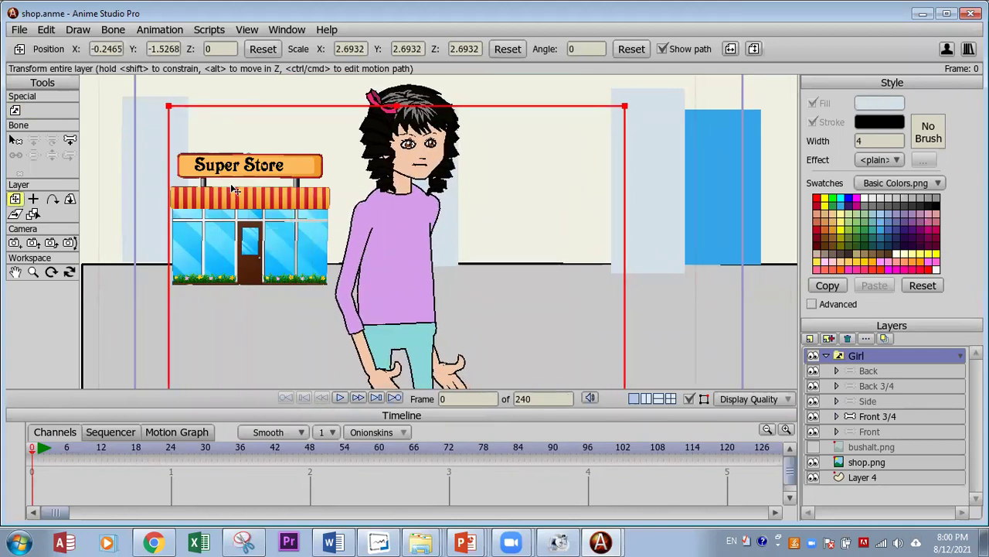
Step: Render a preview of shop.anme's current frame and compare it with the scene in shop (1).anme
{"action": "key", "text": "ctrl+r"}
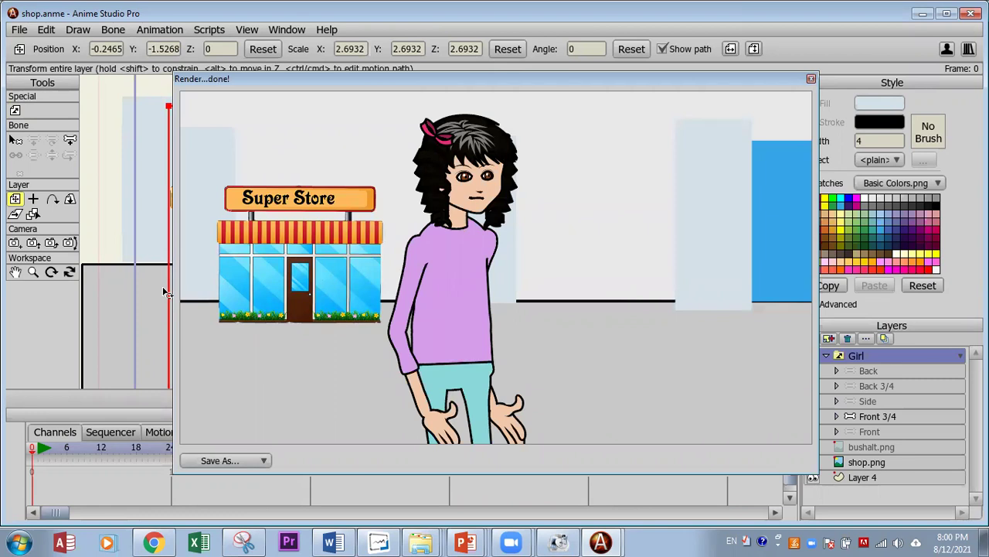
{"action": "left_click", "coordinate": [601, 541]}
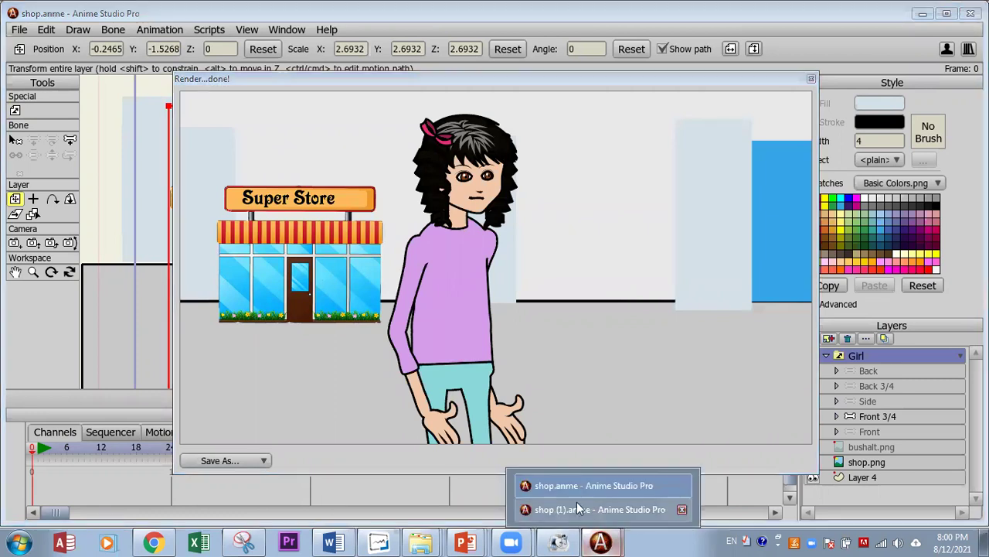
{"action": "left_click", "coordinate": [577, 509]}
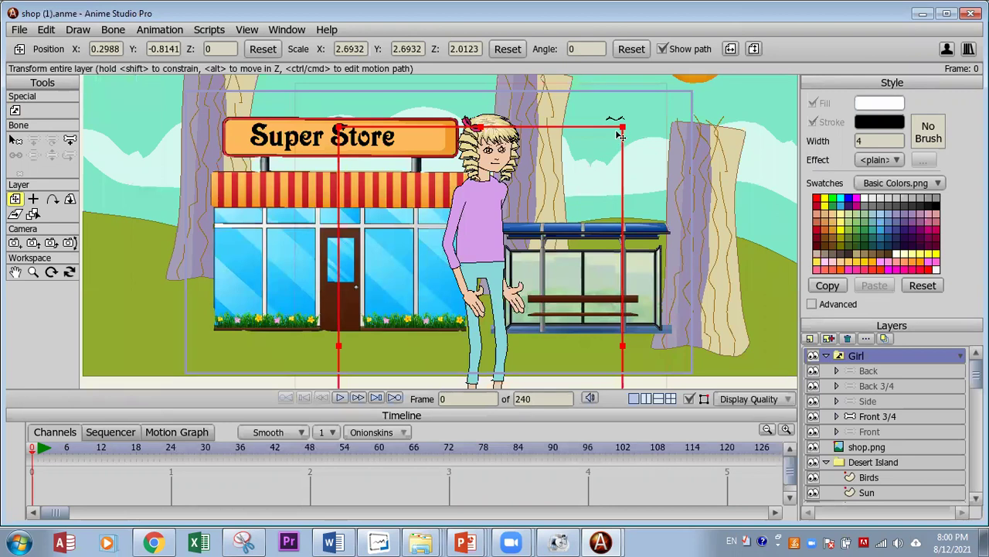
Step: Check the WhatsApp audio files in the learing conternt development folder, and return to shop.anme in Anime Studio Pro
{"action": "left_click", "coordinate": [418, 537]}
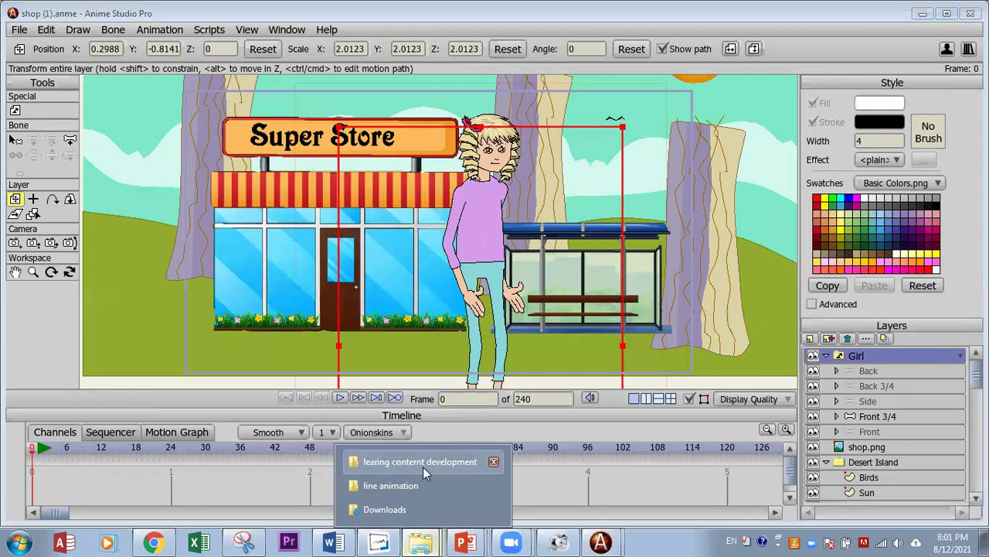
{"action": "left_click", "coordinate": [423, 467]}
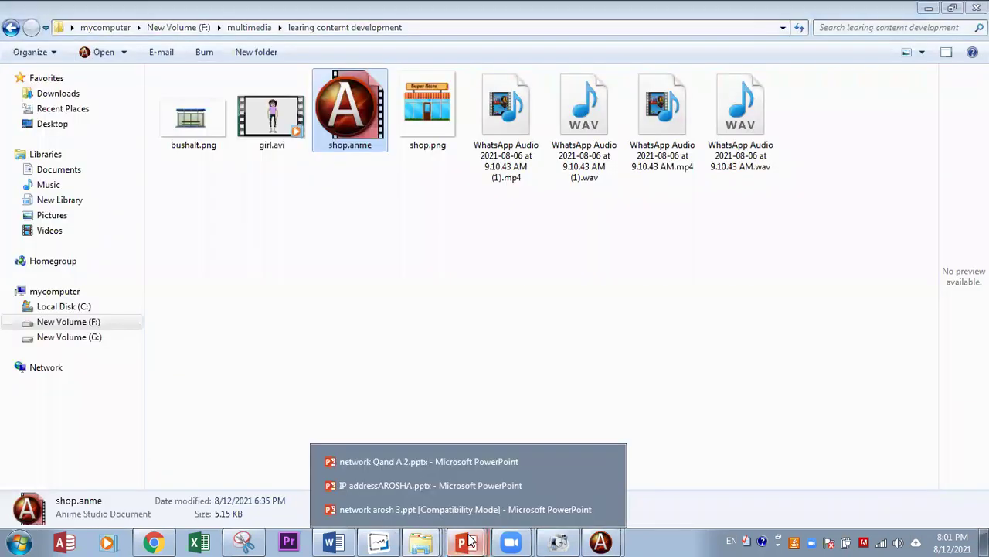
{"action": "left_click", "coordinate": [485, 210]}
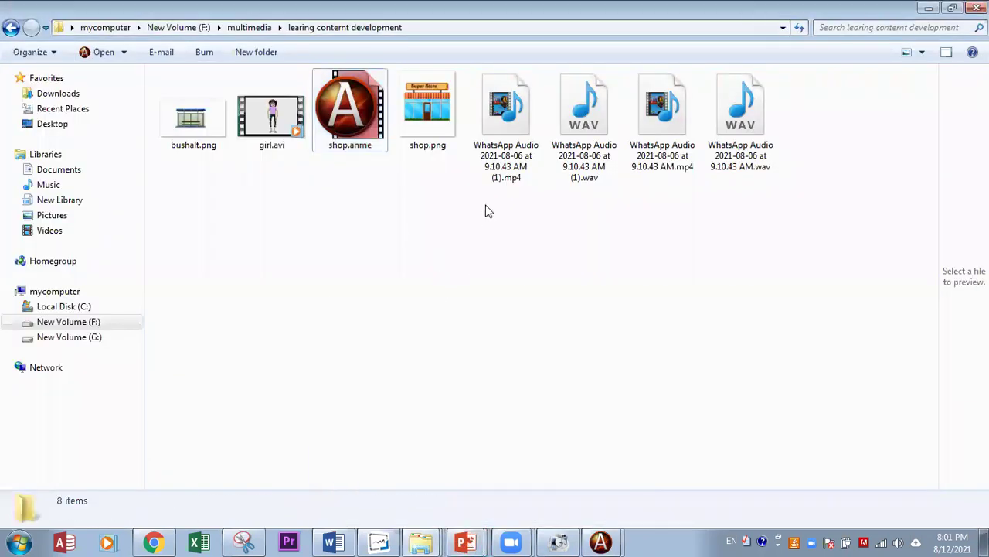
{"action": "left_click", "coordinate": [504, 129]}
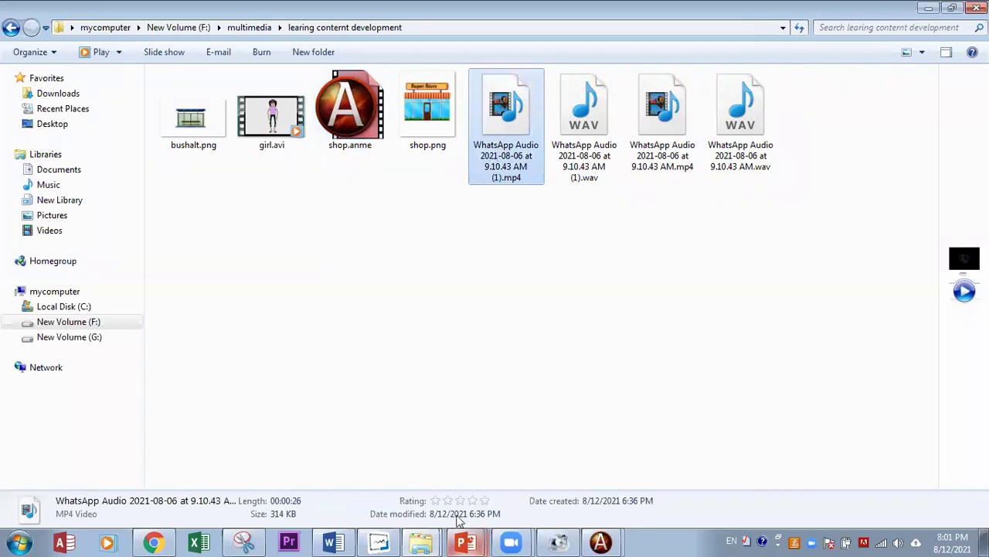
{"action": "mouse_move", "coordinate": [600, 541]}
{"action": "left_click", "coordinate": [547, 504]}
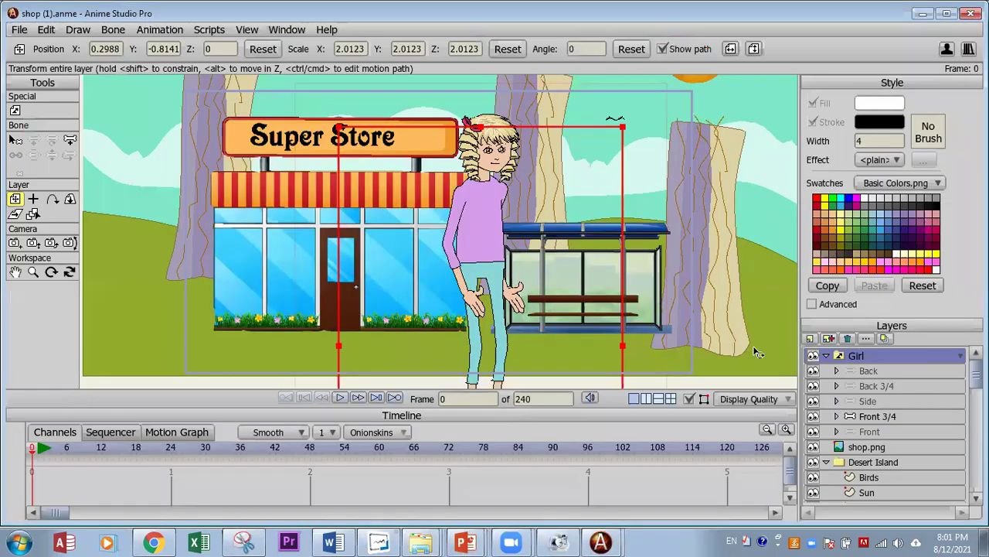
{"action": "left_click", "coordinate": [596, 487]}
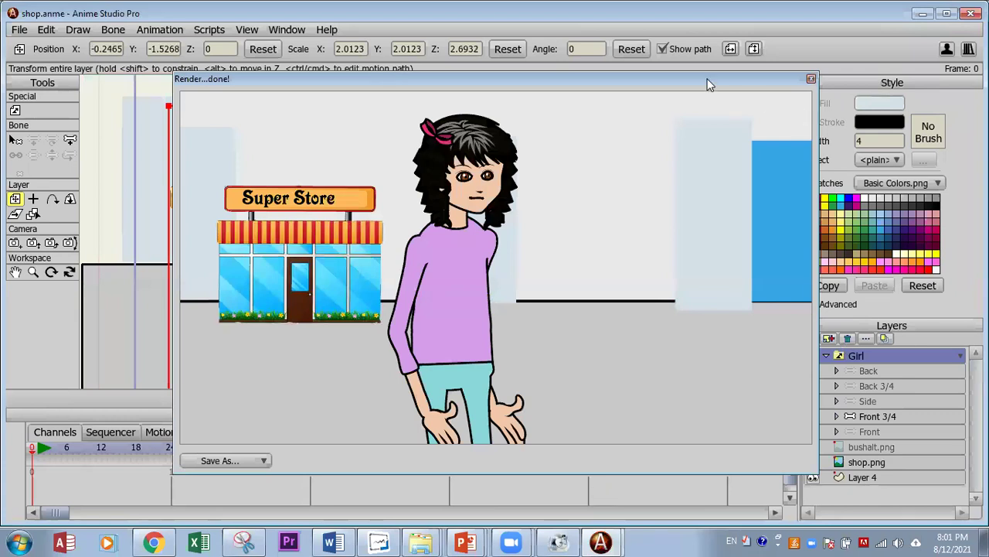
Step: Try out a WhatsApp audio recording as a new audio layer above Girl and delete that layer
{"action": "left_click_drag", "start_coordinate": [709, 85], "coordinate": [538, 90]}
{"action": "left_click", "coordinate": [810, 338]}
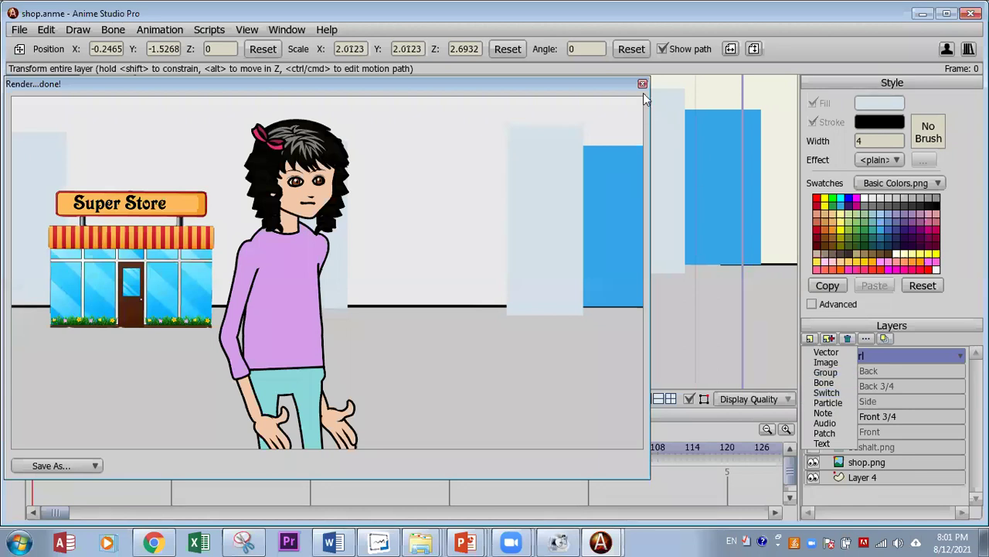
{"action": "left_click", "coordinate": [834, 423]}
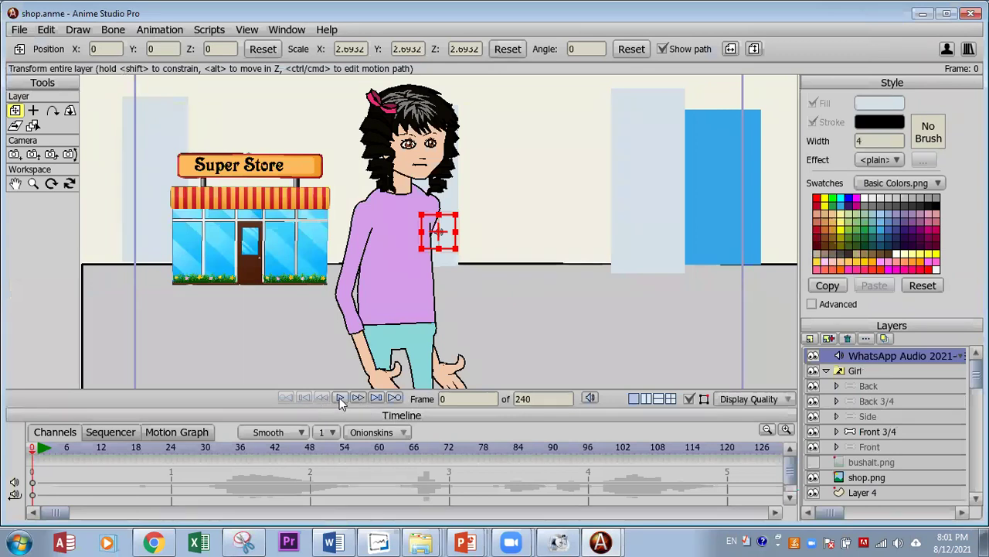
{"action": "left_click", "coordinate": [339, 398]}
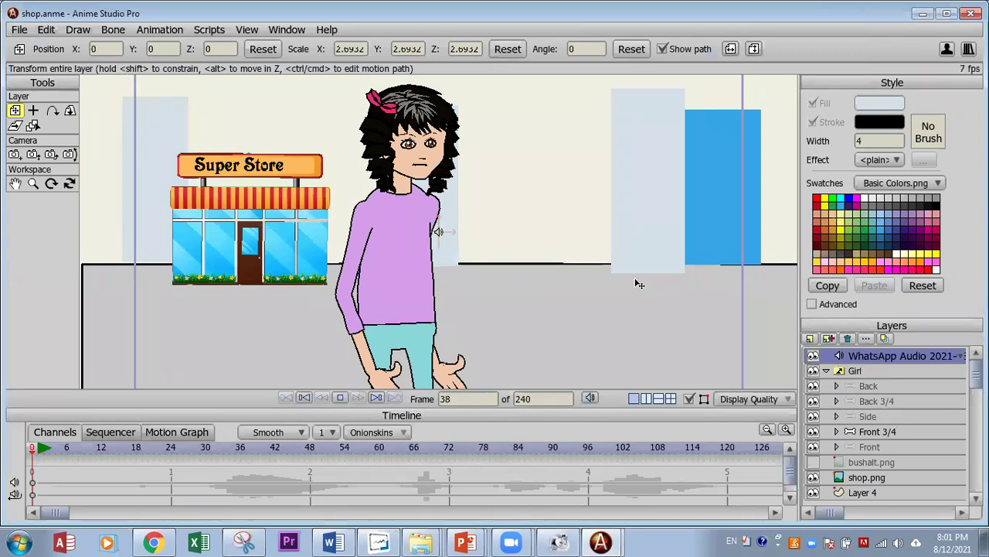
{"action": "left_click", "coordinate": [339, 398]}
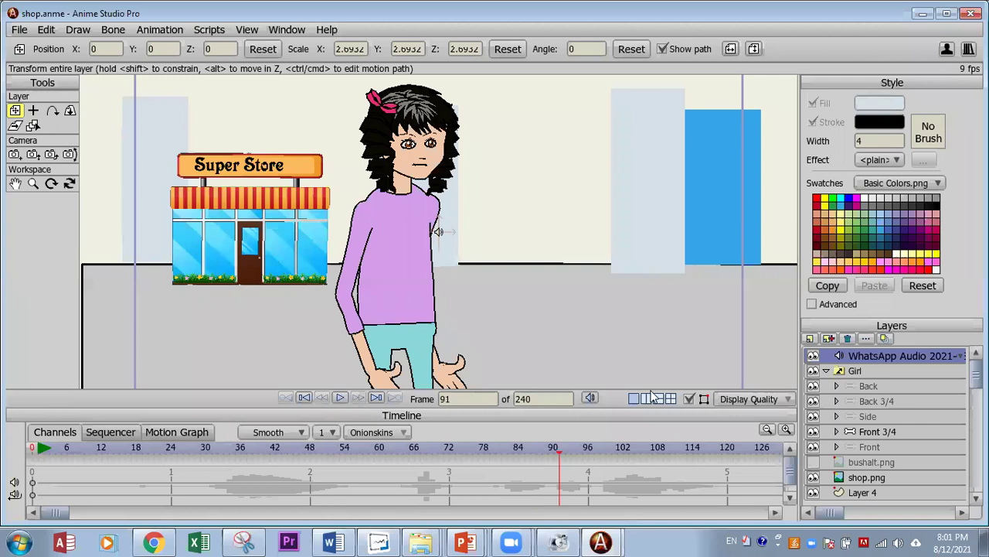
{"action": "left_click", "coordinate": [849, 341]}
Step: Add the other WhatsApp audio recording as an audio layer at frame 0 and play it back up to frame 100
{"action": "left_click", "coordinate": [810, 338]}
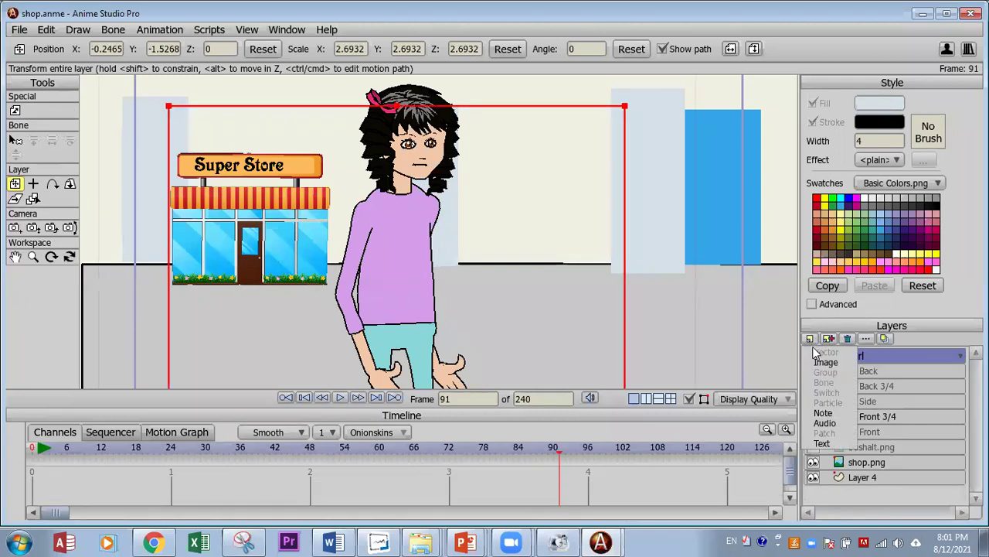
{"action": "left_click", "coordinate": [303, 399]}
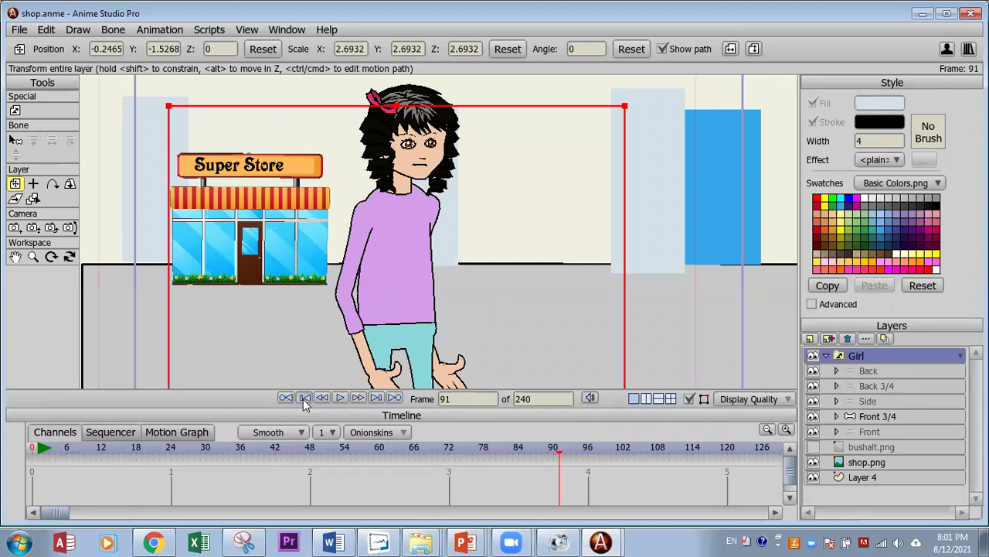
{"action": "left_click", "coordinate": [303, 399]}
{"action": "left_click_drag", "start_coordinate": [528, 446], "coordinate": [663, 451]}
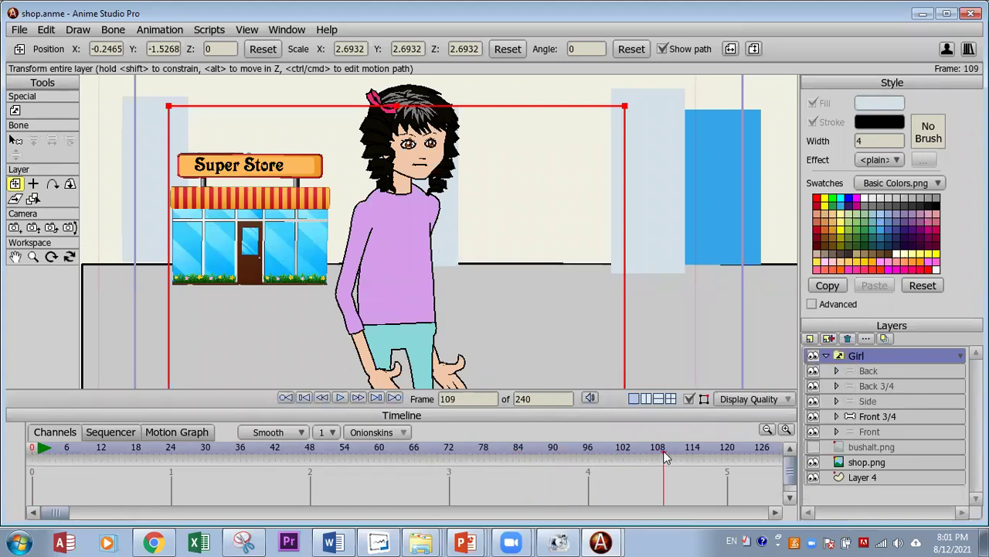
{"action": "left_click", "coordinate": [303, 398]}
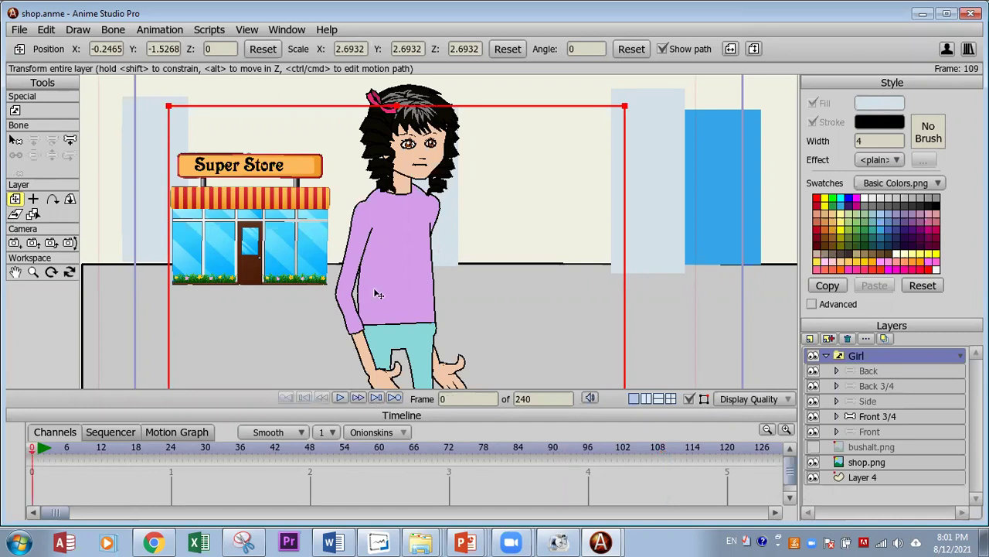
{"action": "left_click", "coordinate": [810, 339]}
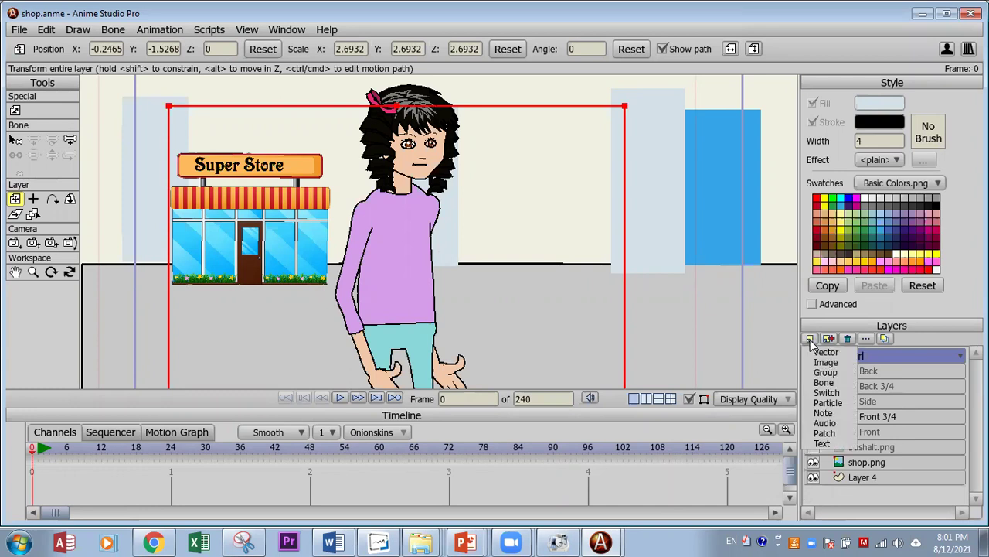
{"action": "left_click", "coordinate": [839, 424]}
{"action": "double_click", "coordinate": [268, 141]}
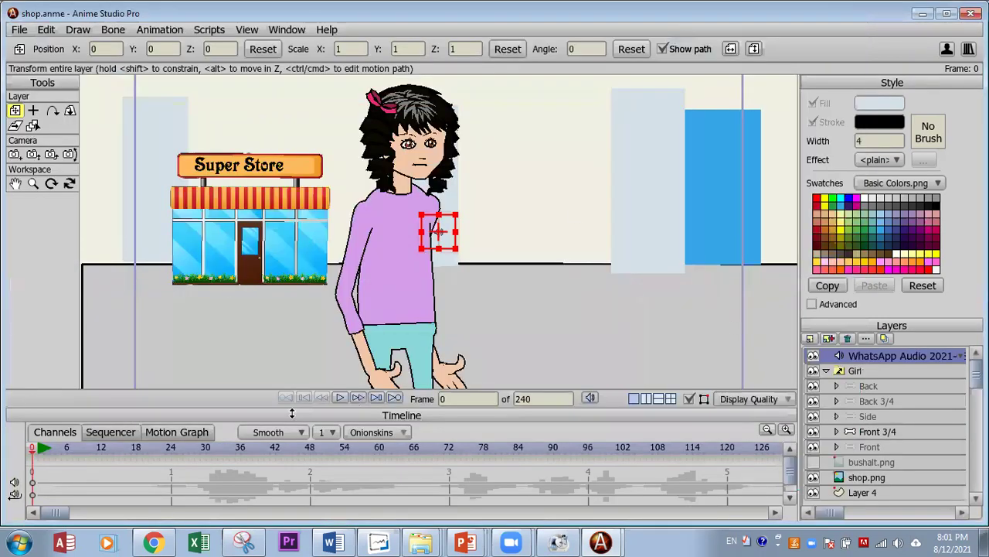
{"action": "left_click", "coordinate": [340, 397]}
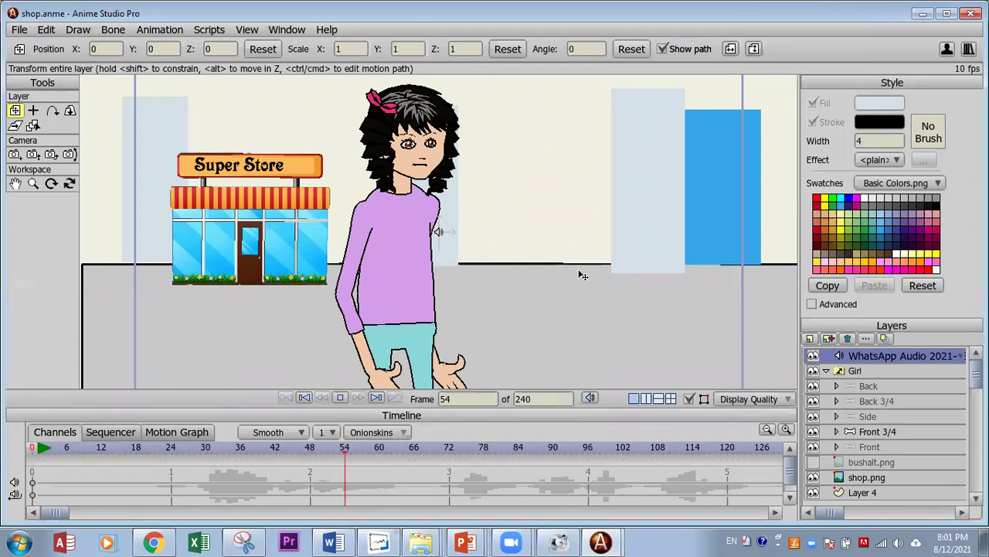
{"action": "left_click", "coordinate": [340, 397]}
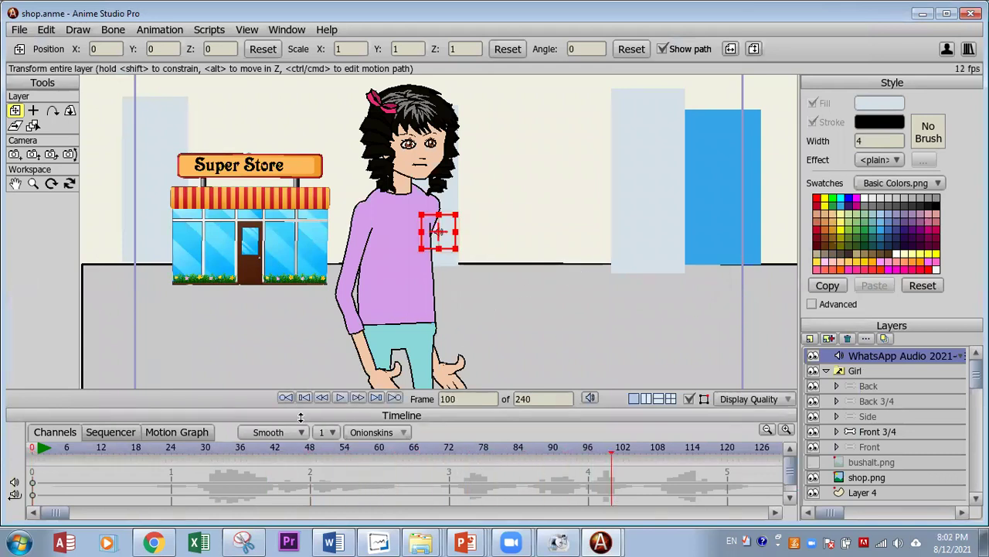
Step: Nudge the Front 3/4 layer at frame 100 and rotate the bones of the girl's arm nearest the store to straighten it downward
{"action": "left_click", "coordinate": [872, 430]}
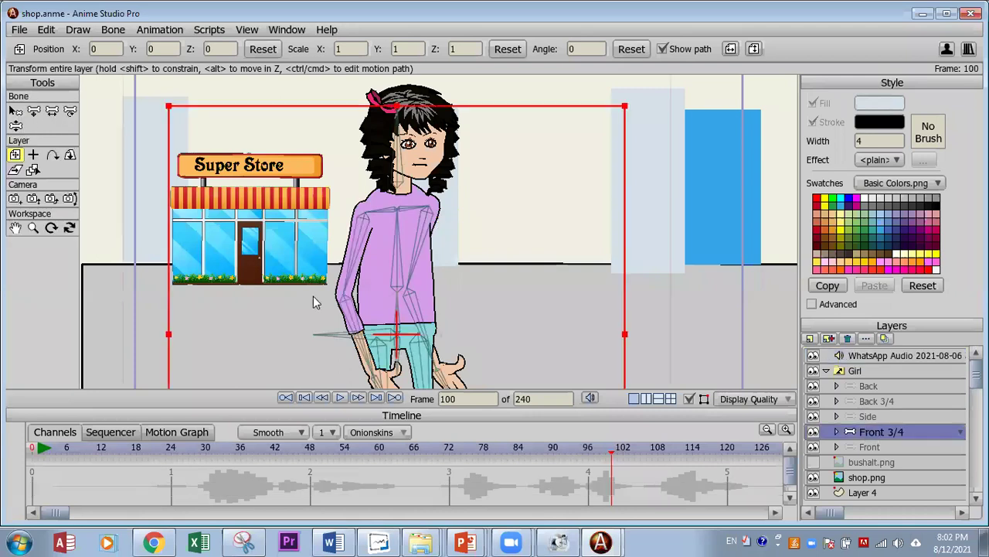
{"action": "mouse_move", "coordinate": [344, 273]}
{"action": "left_mouse_down"}
{"action": "mouse_move", "coordinate": [333, 266]}
{"action": "mouse_move", "coordinate": [344, 270]}
{"action": "left_mouse_up"}
{"action": "left_click", "coordinate": [70, 111]}
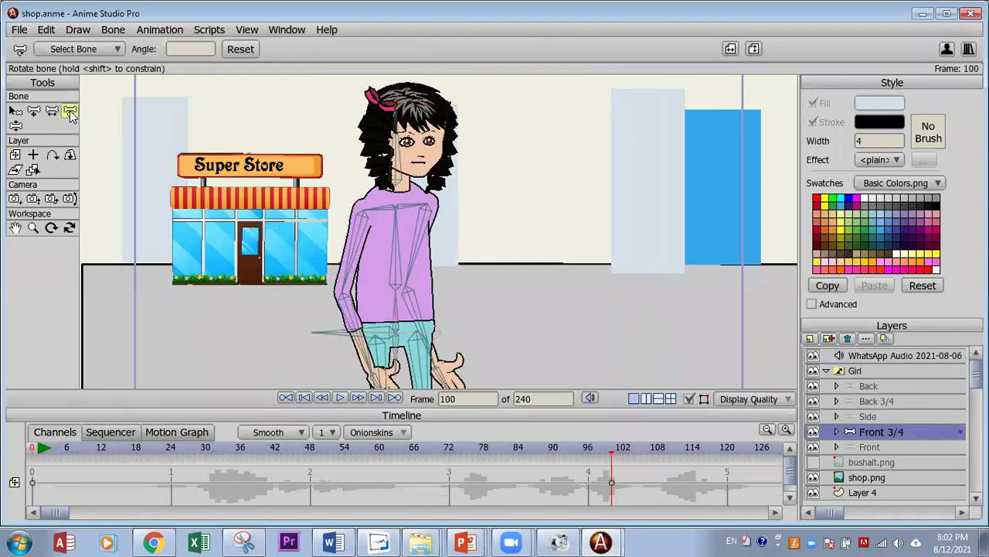
{"action": "left_click_drag", "start_coordinate": [349, 263], "coordinate": [344, 348]}
{"action": "left_click", "coordinate": [358, 288]}
{"action": "left_click", "coordinate": [435, 259]}
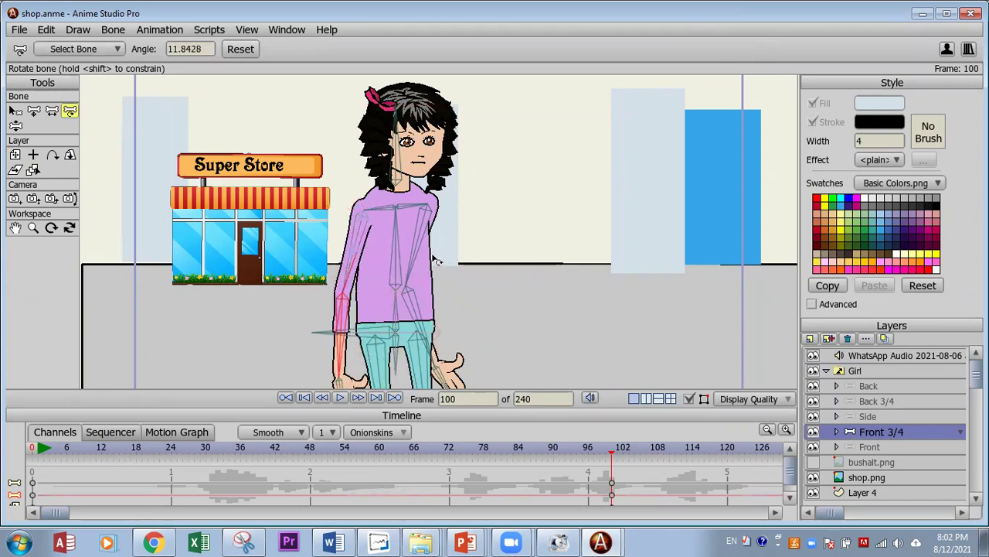
Step: Pose the girl's left arm outward at frame 100 by rotating its upper-arm and forearm bones
{"action": "left_click_drag", "start_coordinate": [435, 260], "coordinate": [450, 296]}
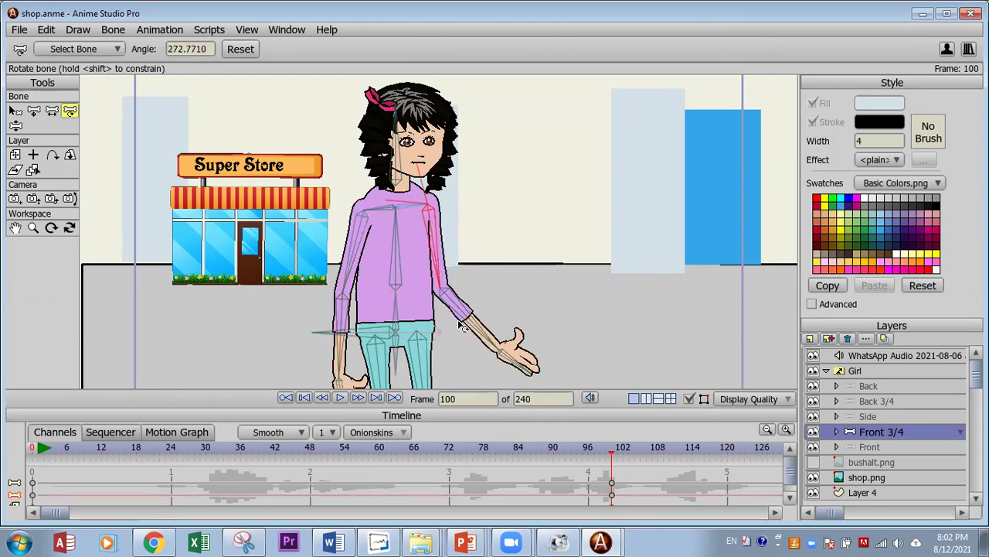
{"action": "left_click", "coordinate": [464, 327]}
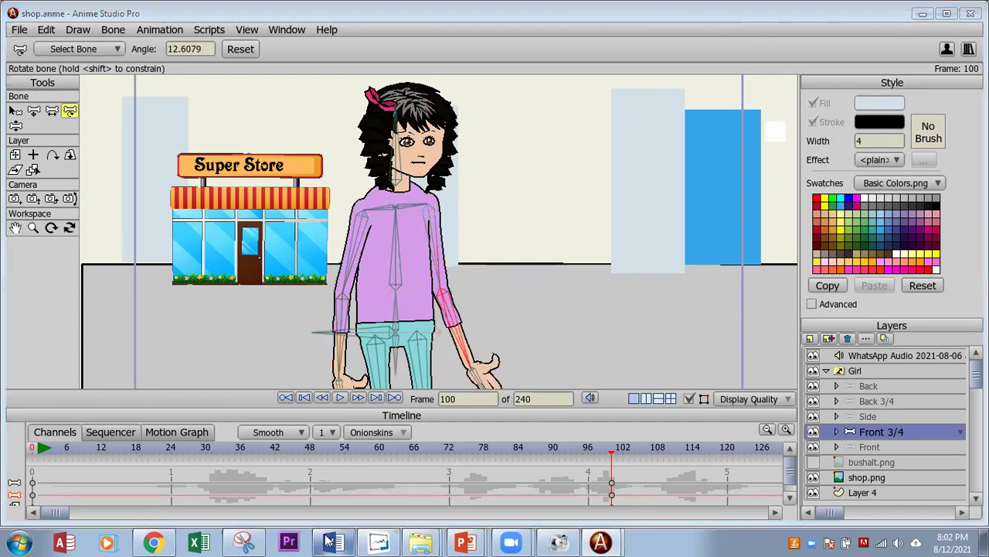
Step: Look at the shop-and-girl picture in the Word document and the scene in shop (1).anme, and return to shop.anme
{"action": "left_click", "coordinate": [334, 541]}
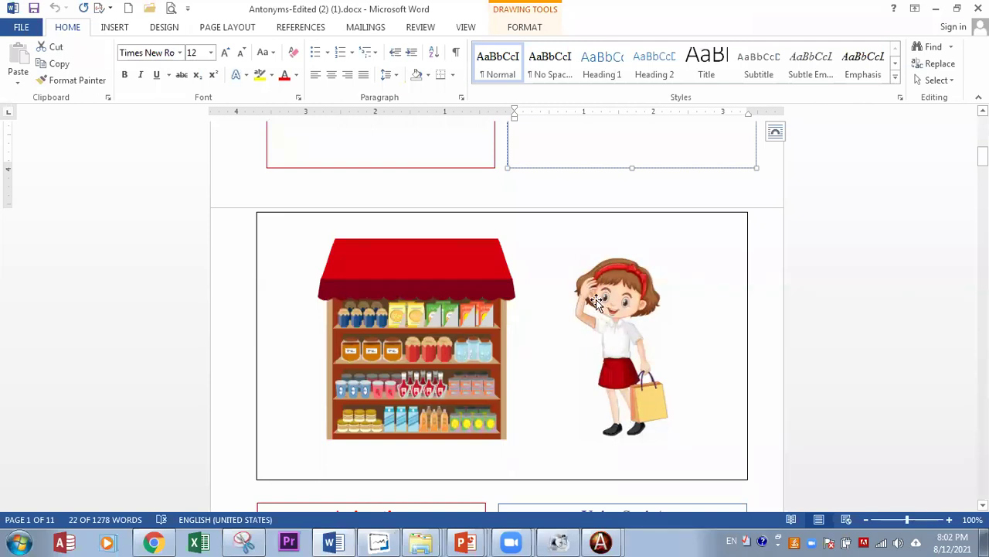
{"action": "mouse_move", "coordinate": [602, 541]}
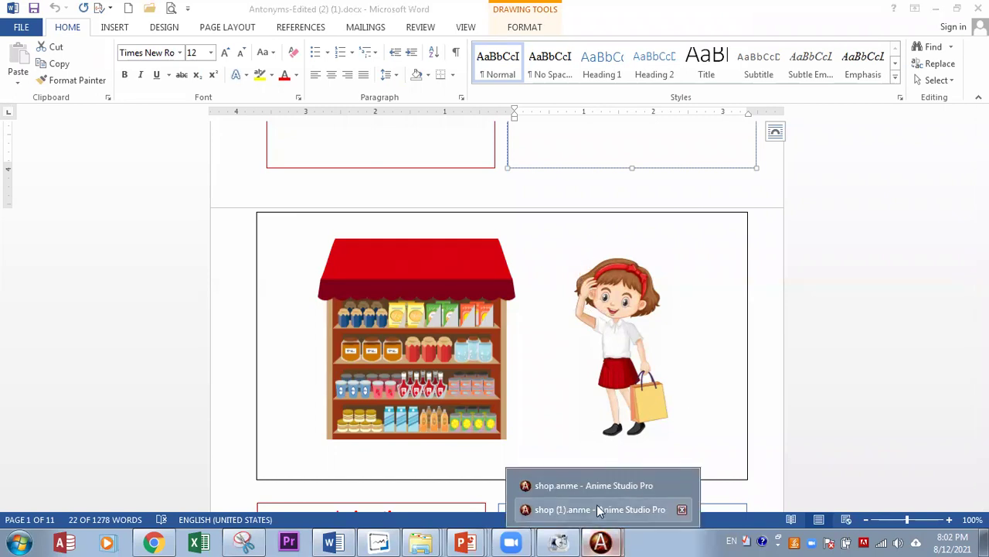
{"action": "left_click", "coordinate": [583, 510]}
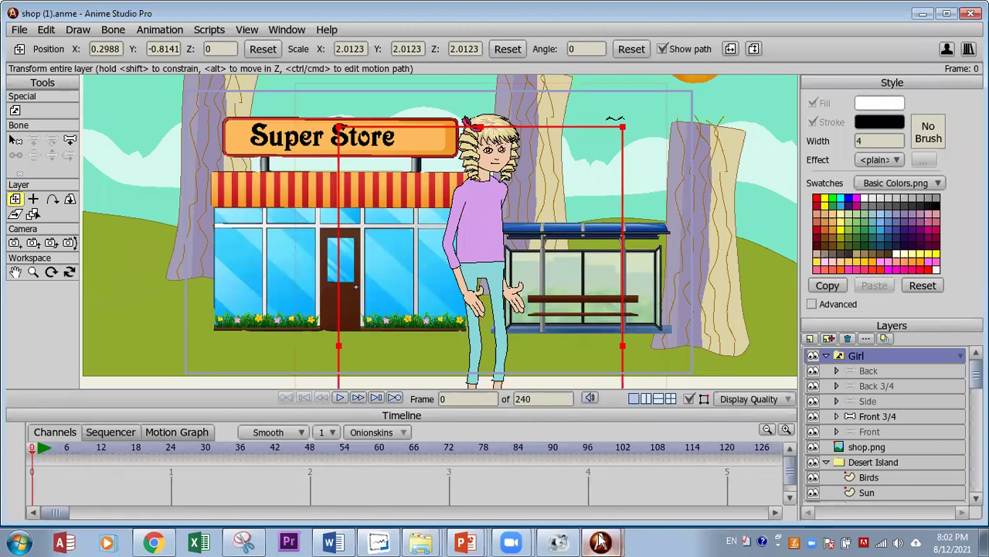
{"action": "mouse_move", "coordinate": [600, 542]}
{"action": "left_click", "coordinate": [582, 487]}
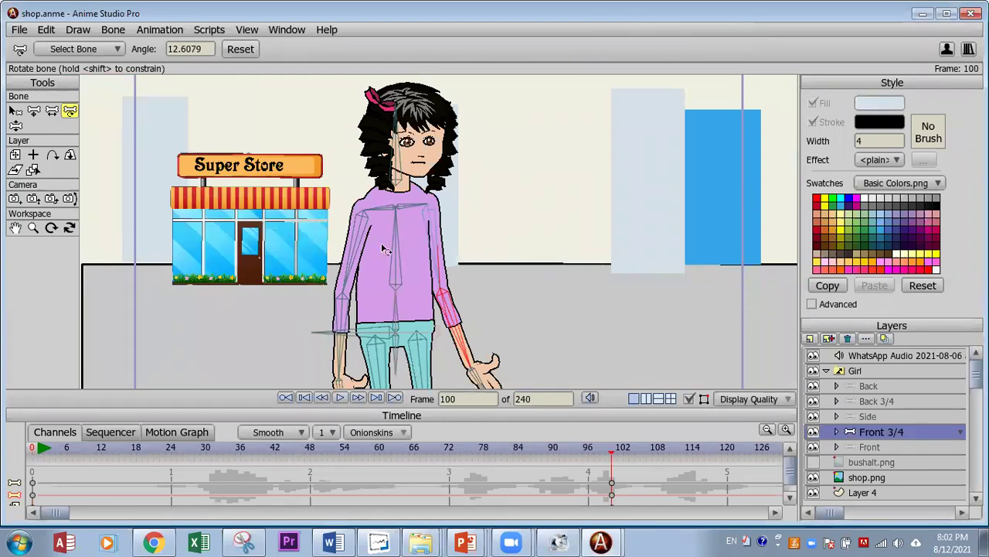
Step: Return to frame 0 and start a new character in the Character Wizard from the Girl Ponytail preset
{"action": "left_click", "coordinate": [303, 398]}
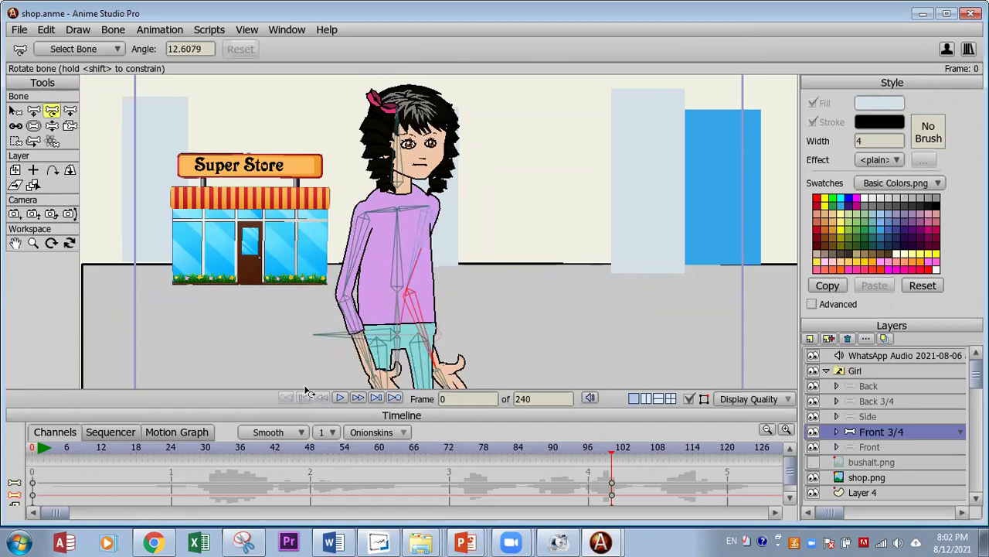
{"action": "left_click", "coordinate": [826, 369]}
{"action": "left_click", "coordinate": [826, 369]}
{"action": "left_click", "coordinate": [809, 338]}
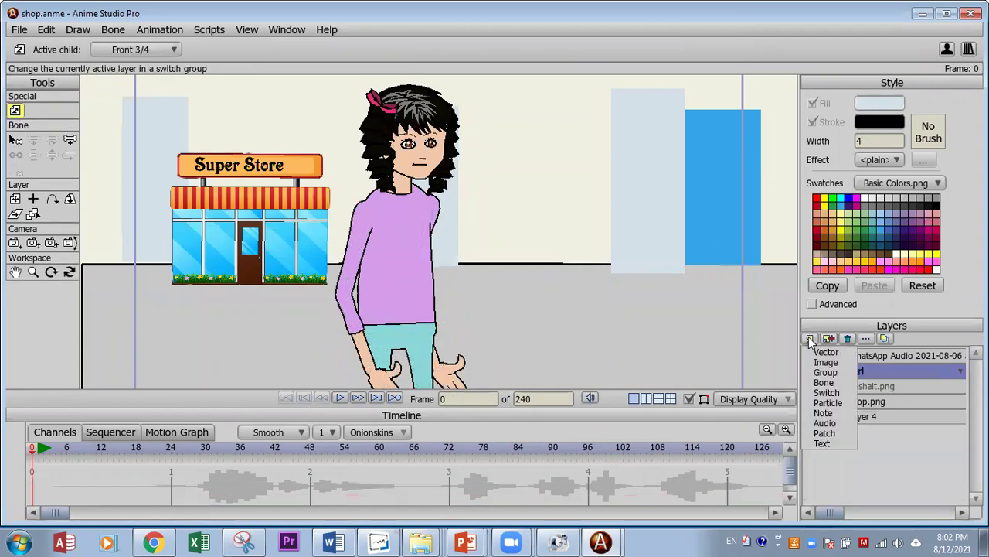
{"action": "left_click", "coordinate": [947, 50]}
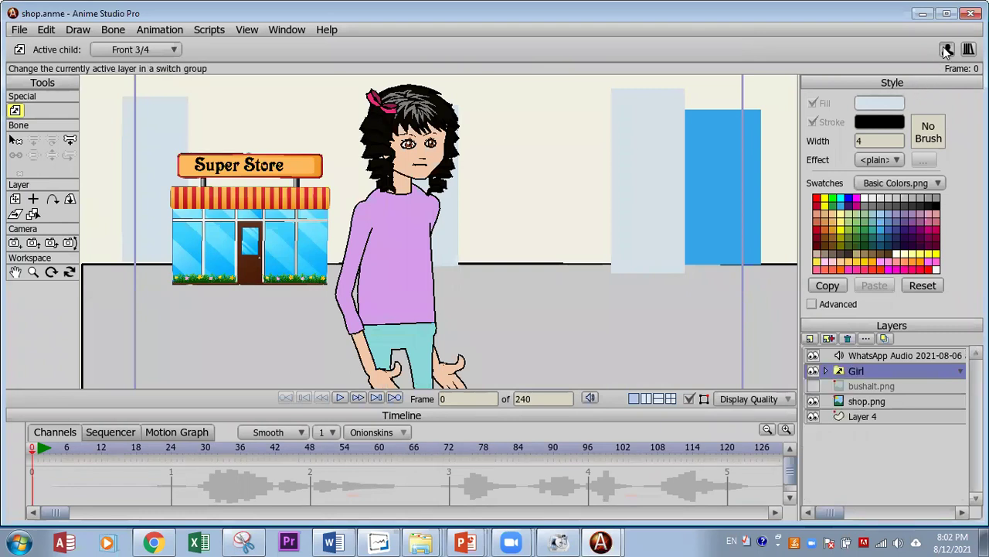
{"action": "left_click", "coordinate": [947, 50]}
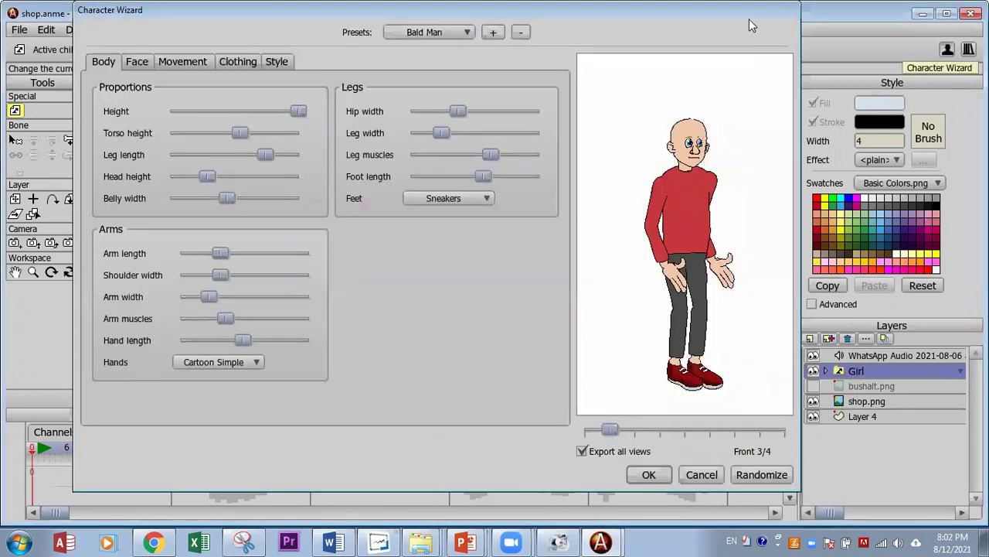
{"action": "left_click", "coordinate": [429, 32]}
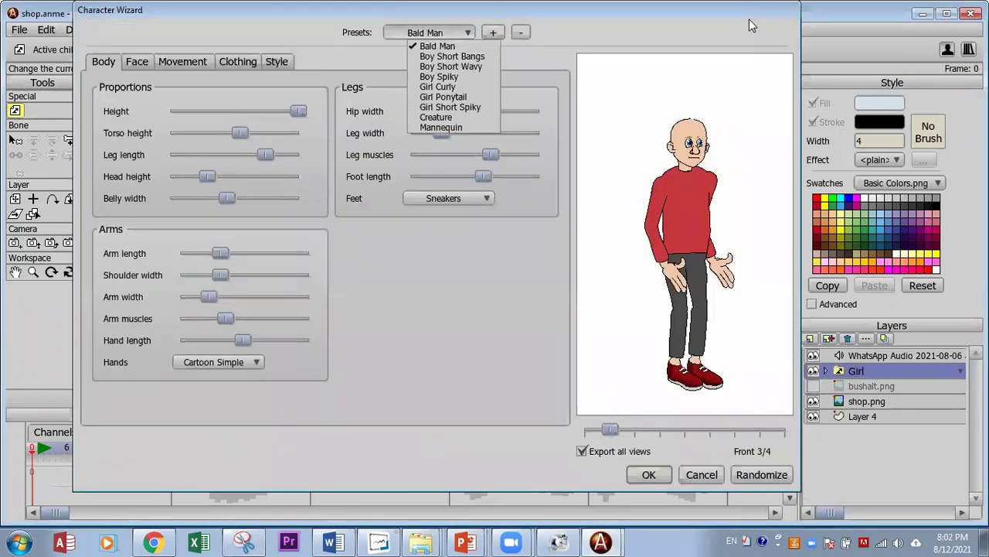
{"action": "left_click", "coordinate": [454, 97]}
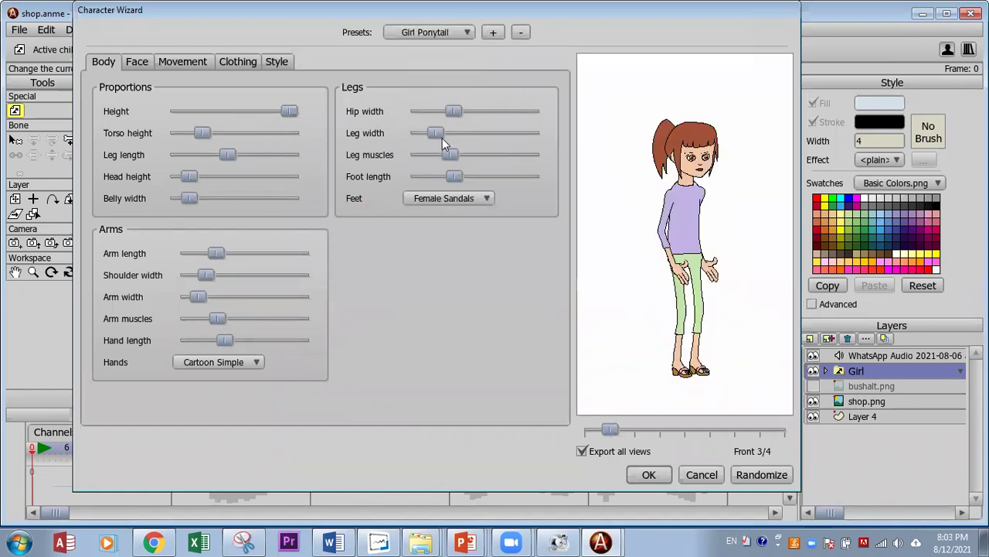
Step: Increase the ponytail girl's torso height and belly width moderately
{"action": "left_click", "coordinate": [479, 134]}
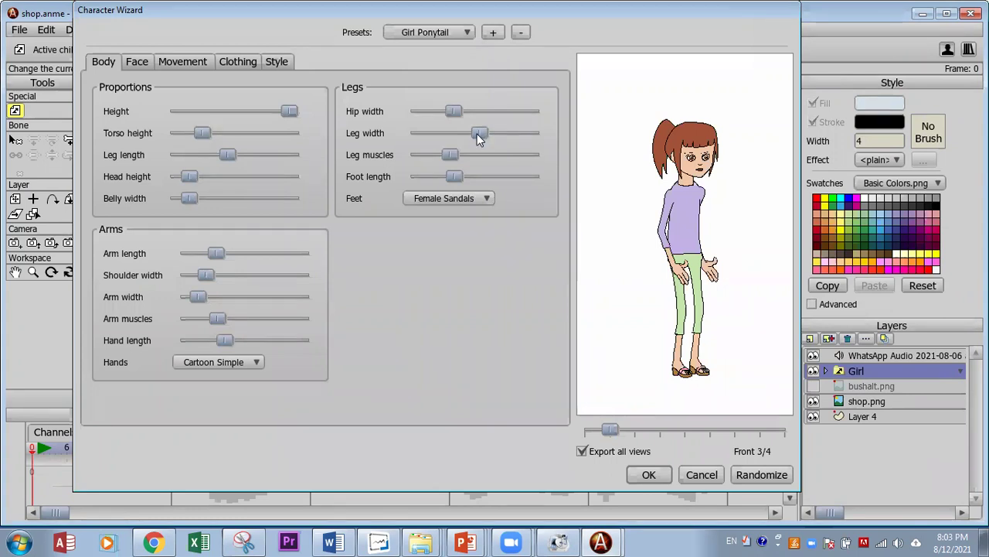
{"action": "left_click", "coordinate": [438, 135]}
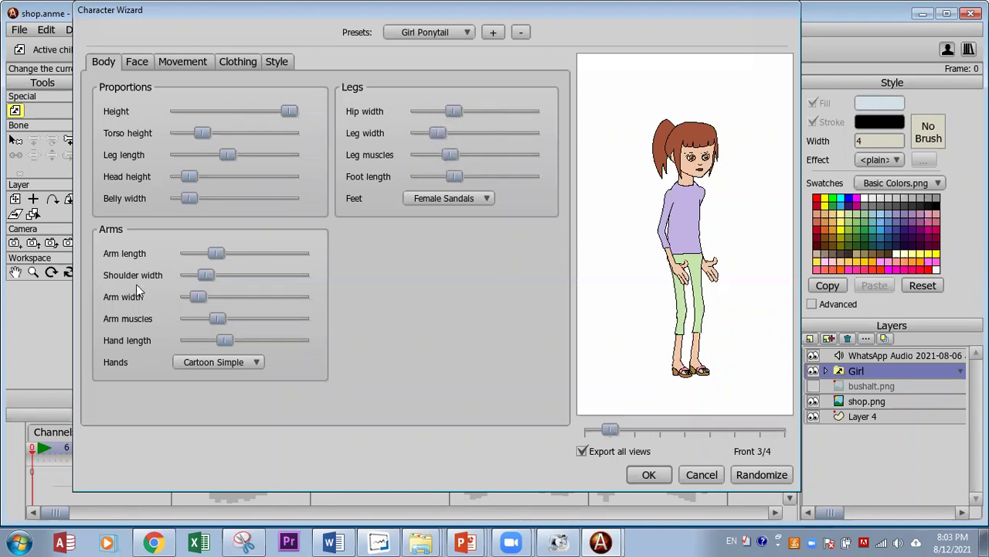
{"action": "left_click", "coordinate": [219, 134]}
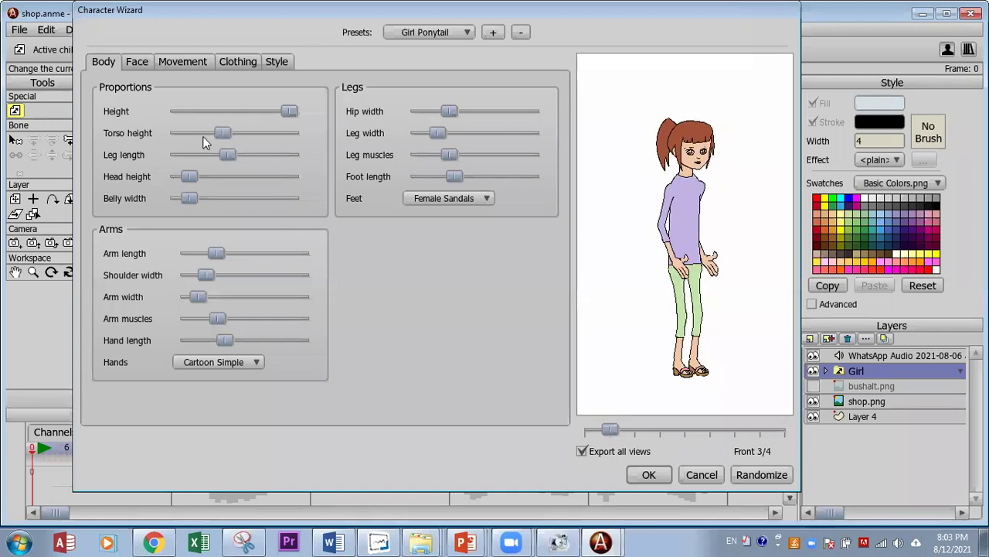
{"action": "key", "text": "Right"}
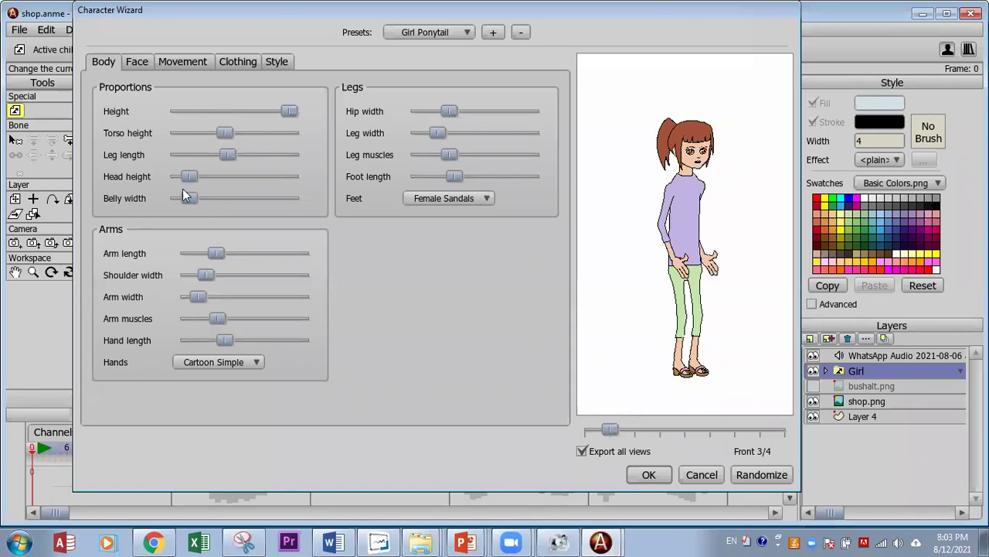
{"action": "left_click", "coordinate": [212, 199]}
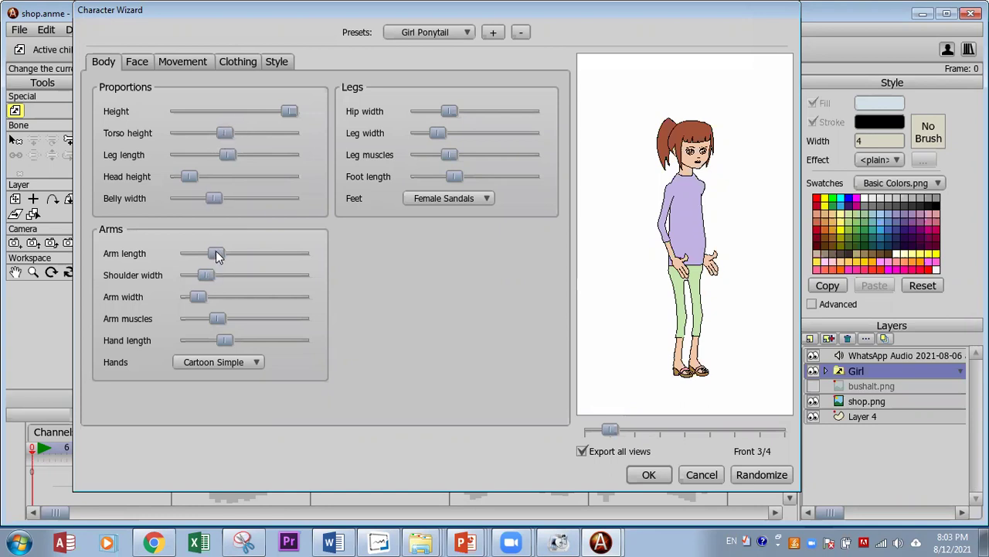
Step: Slightly increase the ponytail girl's arm muscles and leg width, and add the character to the scene
{"action": "left_click", "coordinate": [225, 319]}
{"action": "left_click_drag", "start_coordinate": [230, 325], "coordinate": [234, 326]}
{"action": "left_click_drag", "start_coordinate": [442, 133], "coordinate": [456, 137]}
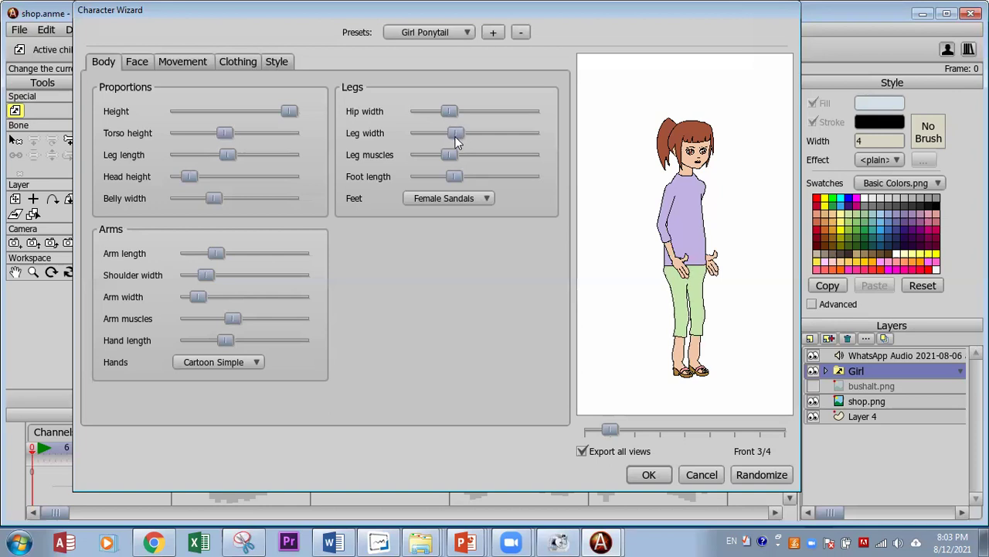
{"action": "left_click", "coordinate": [663, 477]}
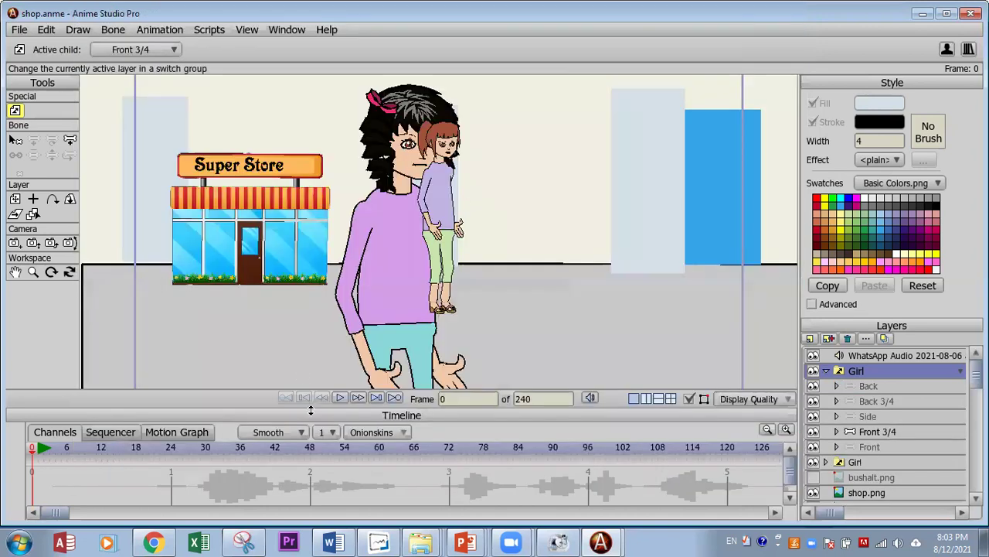
Step: Hide the original Girl layer and expand the new ponytail Girl group to show its view layers
{"action": "left_click", "coordinate": [825, 371]}
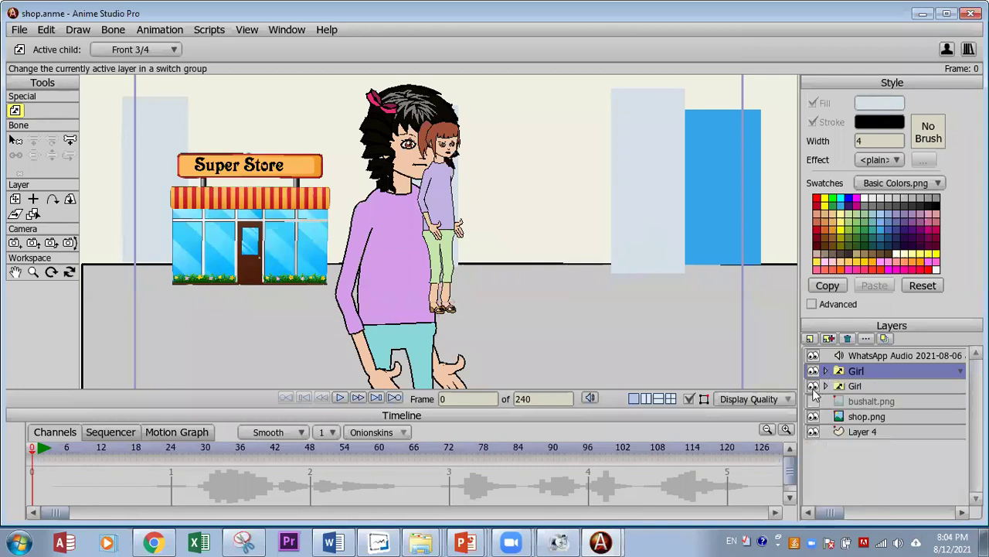
{"action": "left_click", "coordinate": [813, 386]}
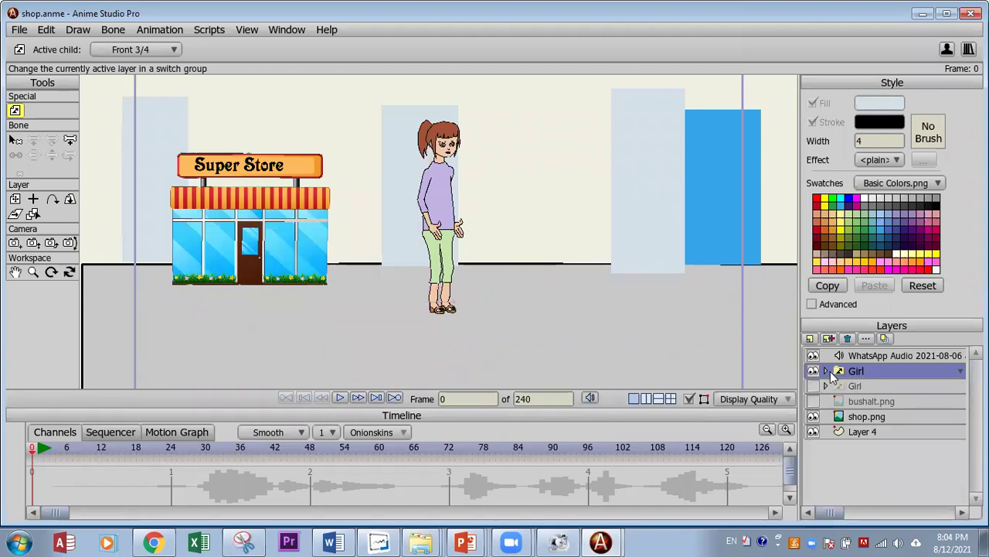
{"action": "left_click", "coordinate": [827, 372]}
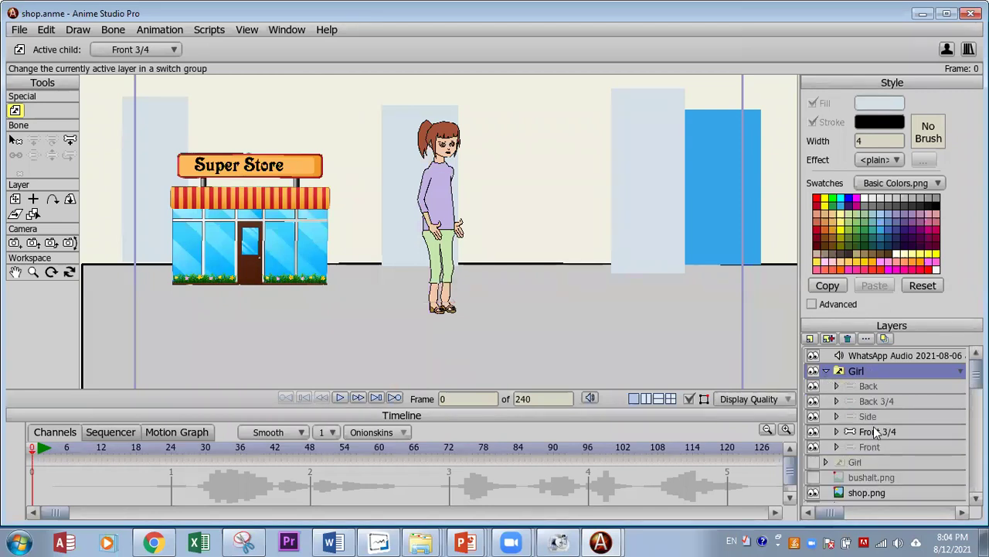
Step: Preview the new girl's Side, Back 3/4, Back, Front and Front 3/4 views
{"action": "left_click", "coordinate": [875, 418]}
{"action": "left_click", "coordinate": [883, 398]}
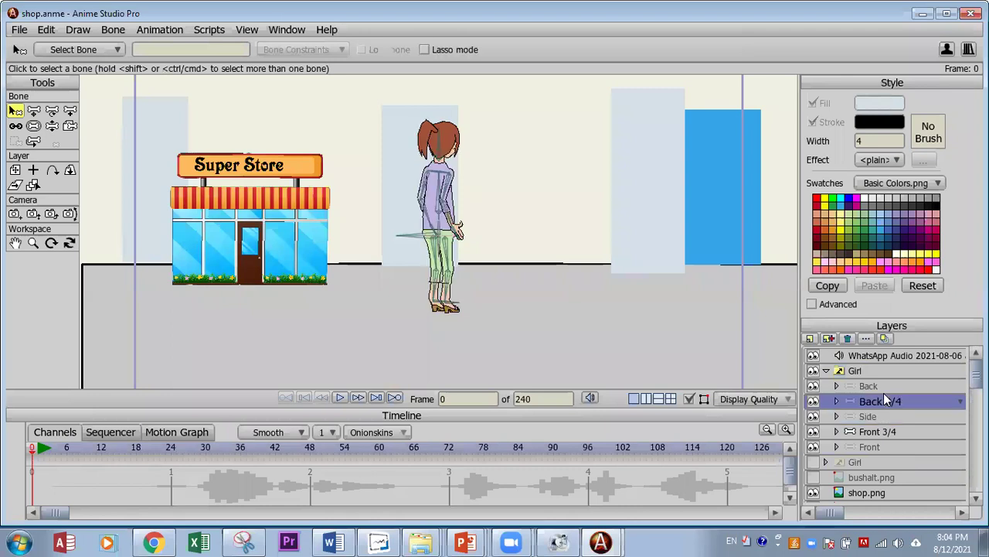
{"action": "left_click", "coordinate": [887, 386]}
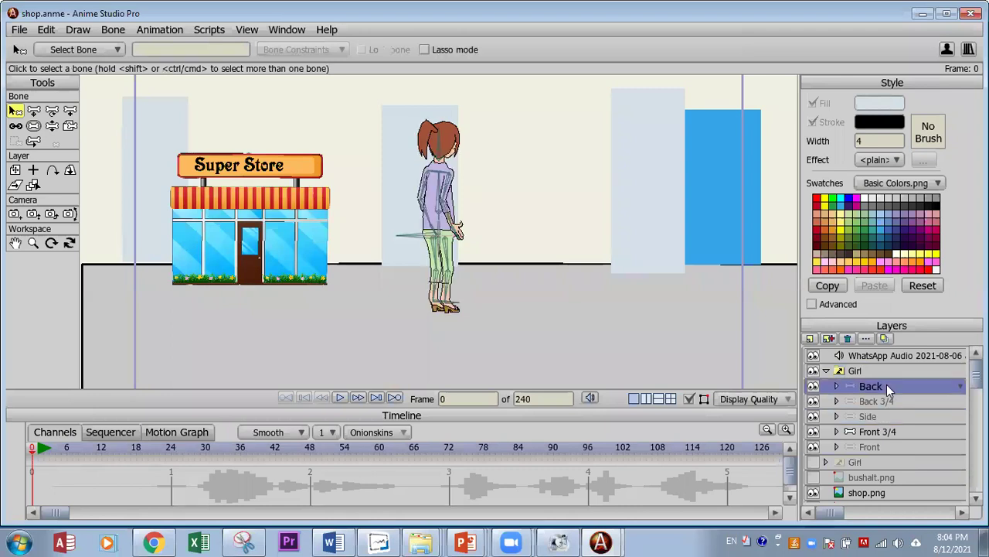
{"action": "left_click", "coordinate": [885, 449]}
{"action": "left_click", "coordinate": [886, 431]}
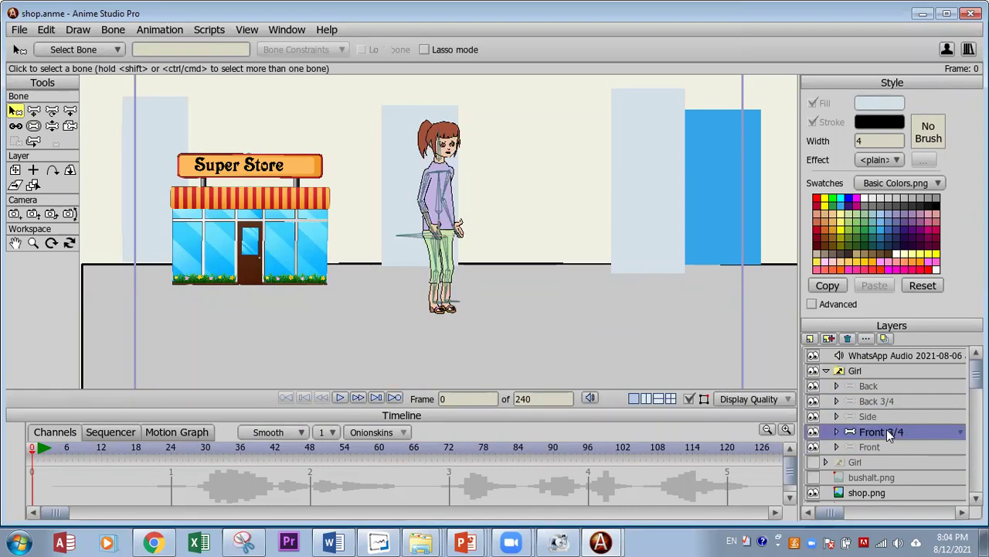
Step: Move the Front 3/4 layer out of the new Girl group and delete the rest of that group
{"action": "left_click_drag", "start_coordinate": [884, 430], "coordinate": [897, 365]}
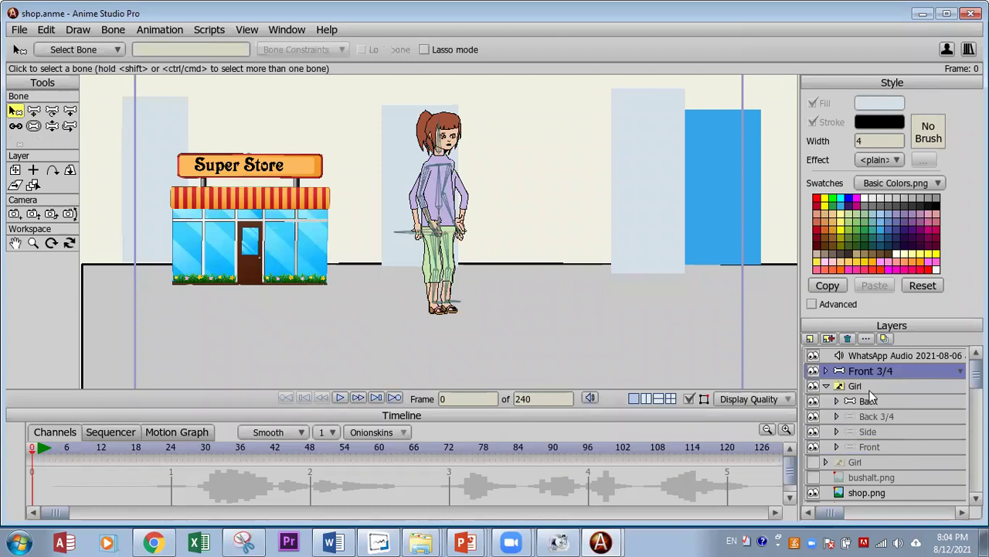
{"action": "left_click", "coordinate": [875, 388]}
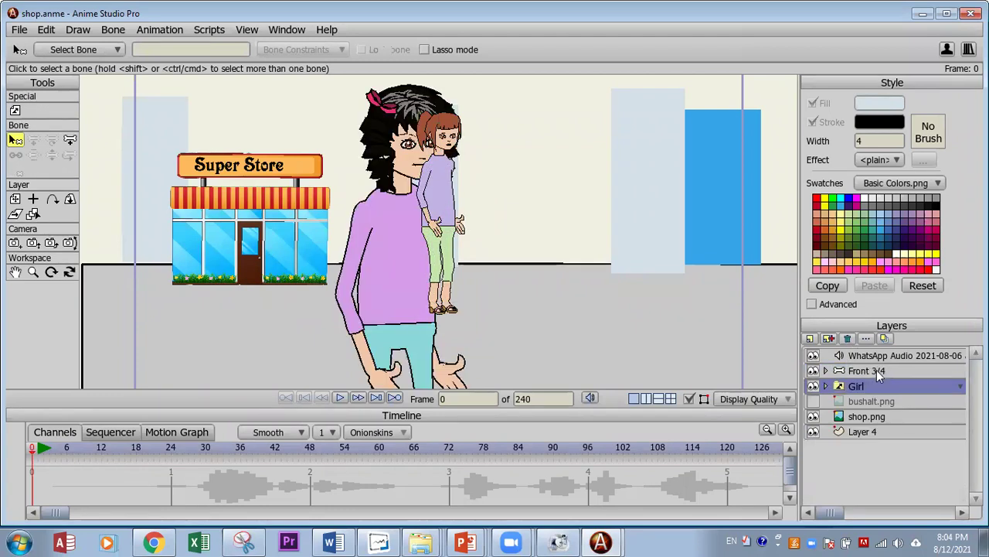
{"action": "left_click", "coordinate": [882, 372]}
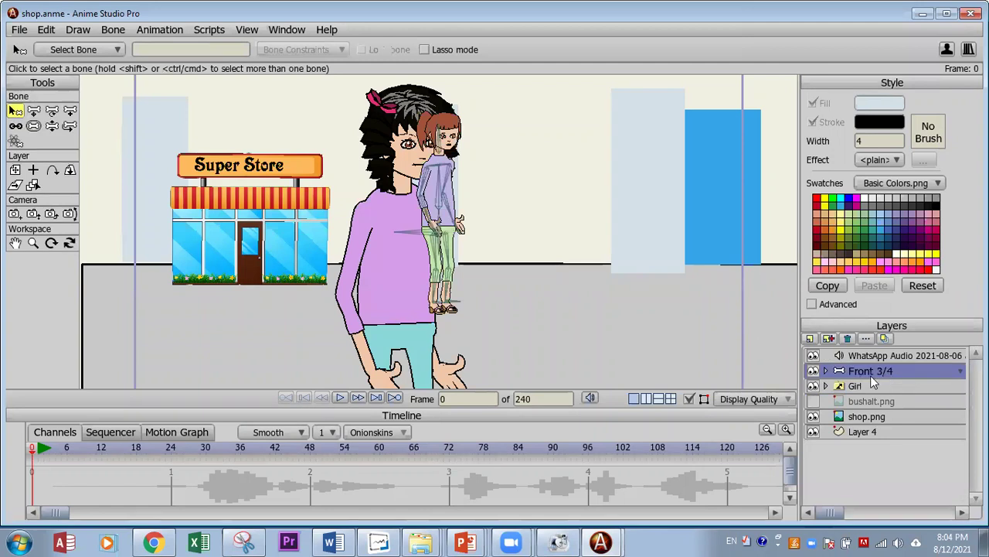
Step: Hide the original Girl layer and expand the Front 3/4 layer to show its body-part layers
{"action": "left_click", "coordinate": [813, 387]}
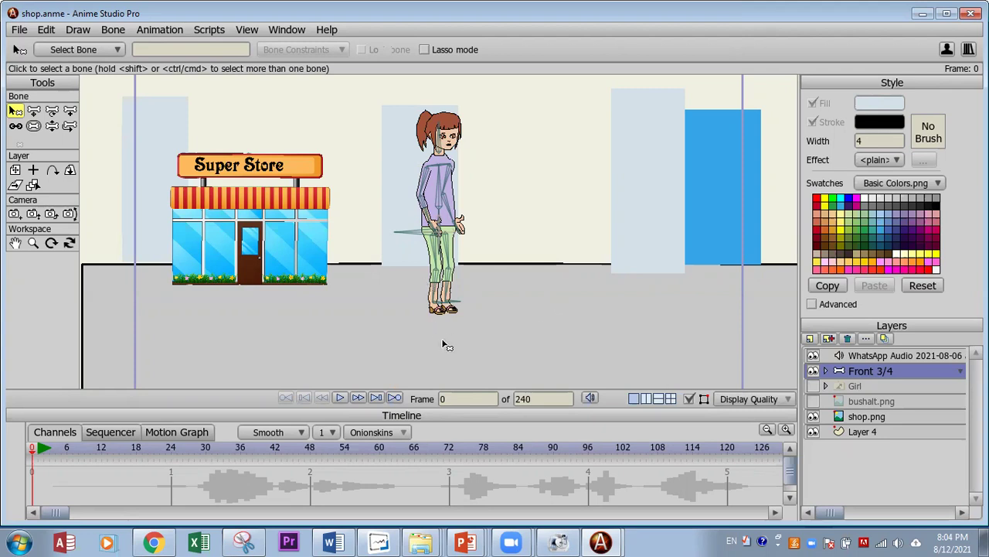
{"action": "scroll", "coordinate": [431, 332], "scroll_direction": "up", "scroll_amount": 1}
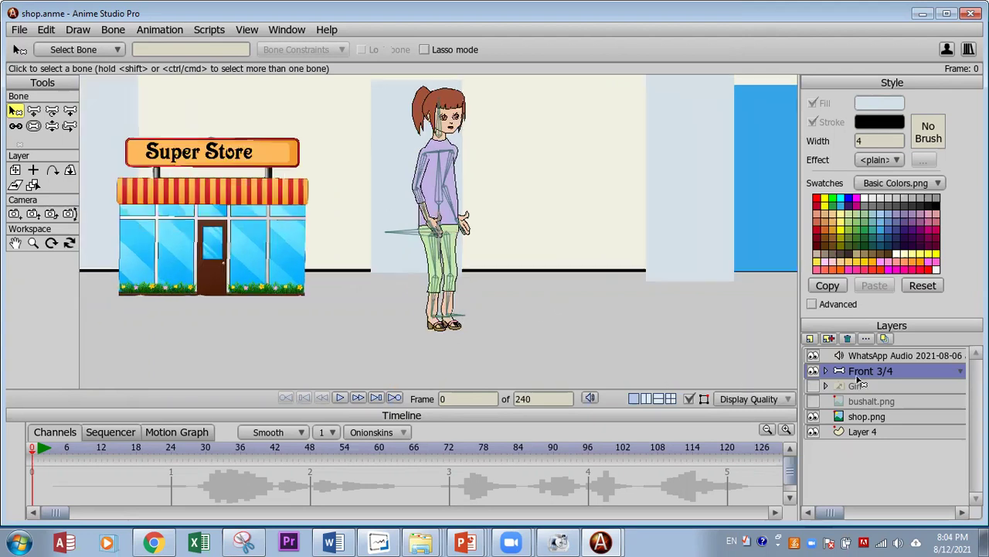
{"action": "left_click_drag", "start_coordinate": [528, 251], "coordinate": [539, 319]}
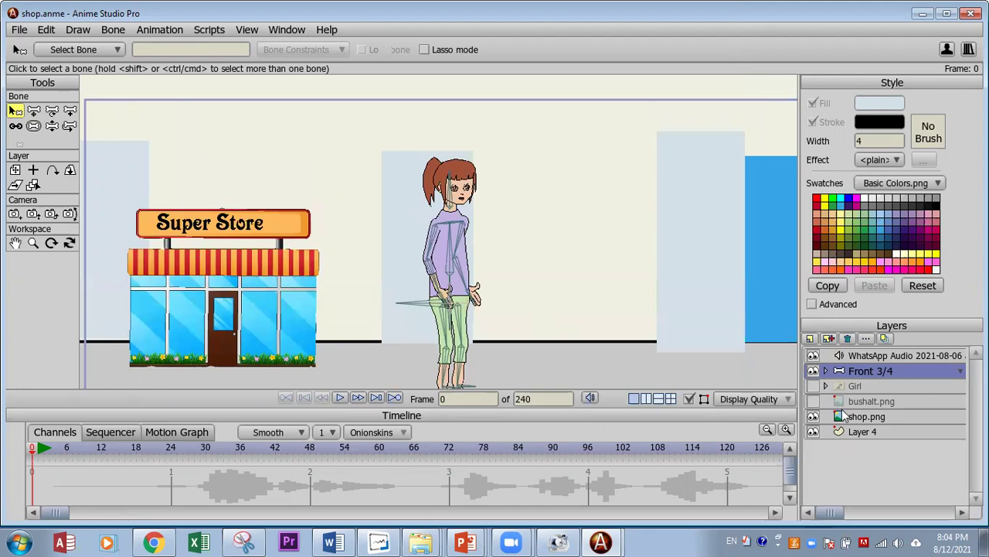
{"action": "left_click", "coordinate": [826, 369]}
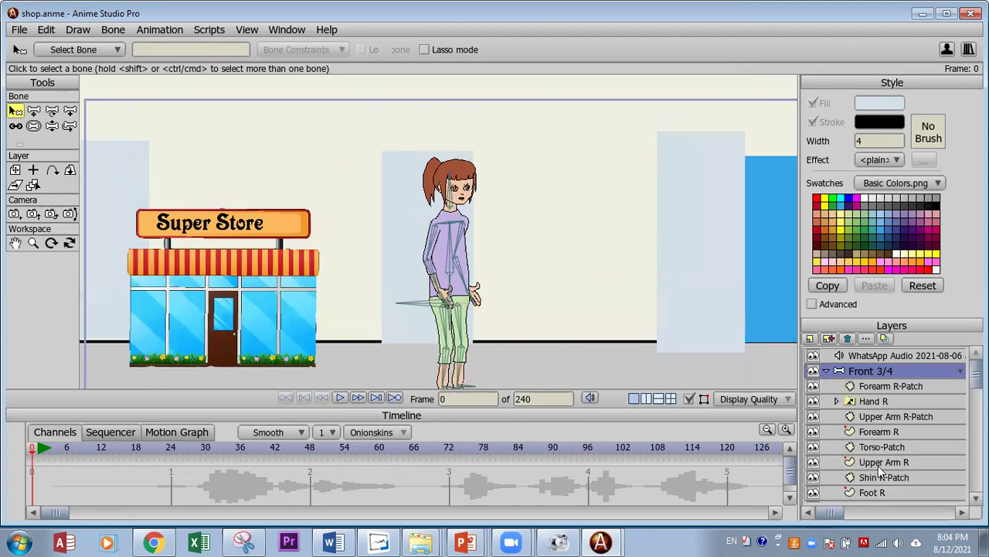
{"action": "scroll", "coordinate": [877, 465], "scroll_direction": "down", "scroll_amount": 3}
{"action": "scroll", "coordinate": [877, 465], "scroll_direction": "down", "scroll_amount": 3}
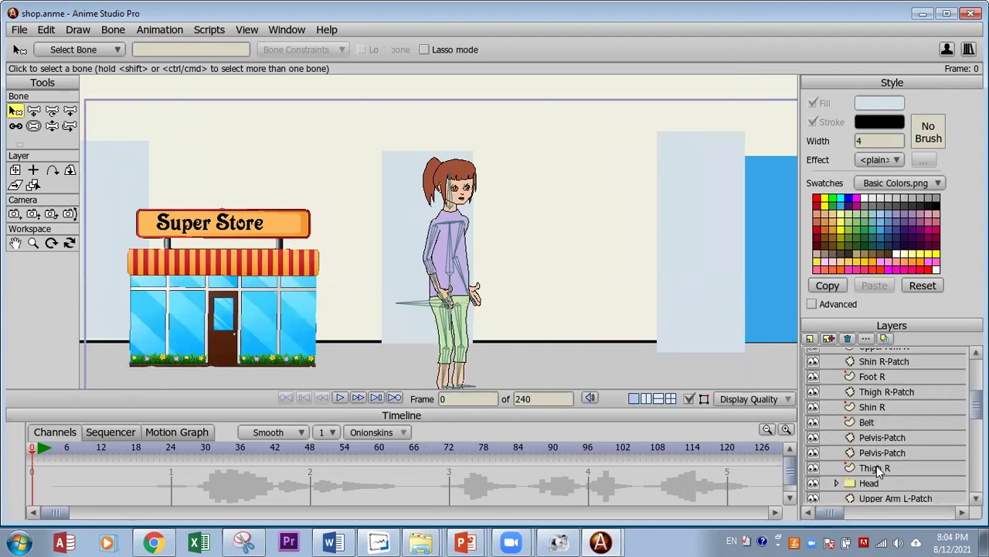
Step: Make the Head layer active by picking the girl's ponytail shape in the scene
{"action": "scroll", "coordinate": [364, 224], "scroll_direction": "up", "scroll_amount": 6}
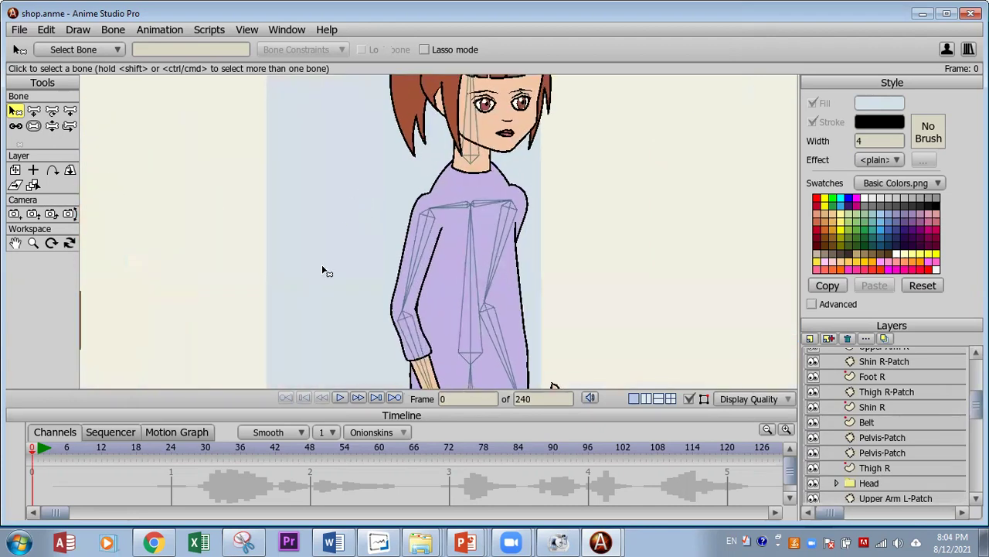
{"action": "left_click_drag", "start_coordinate": [251, 281], "coordinate": [188, 301]}
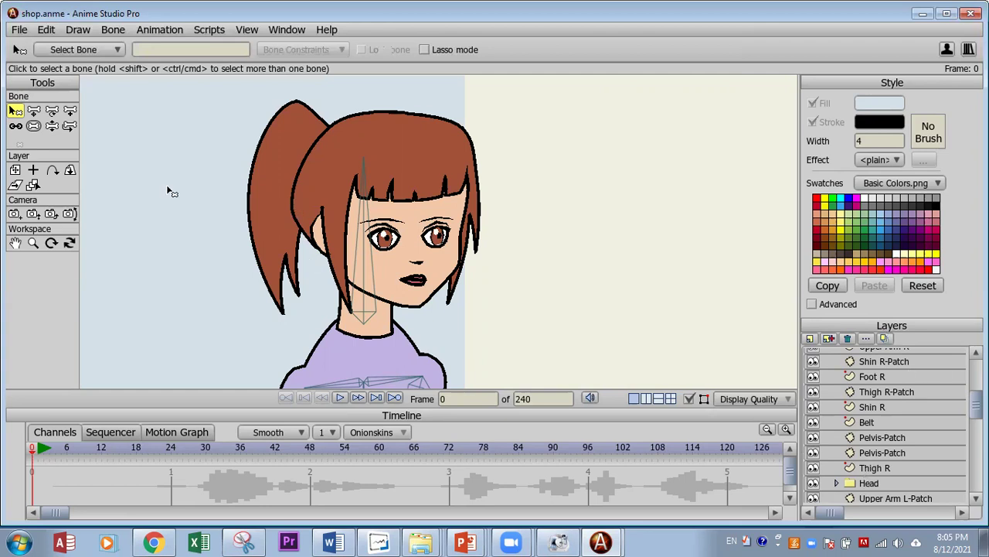
{"action": "left_click", "coordinate": [32, 185]}
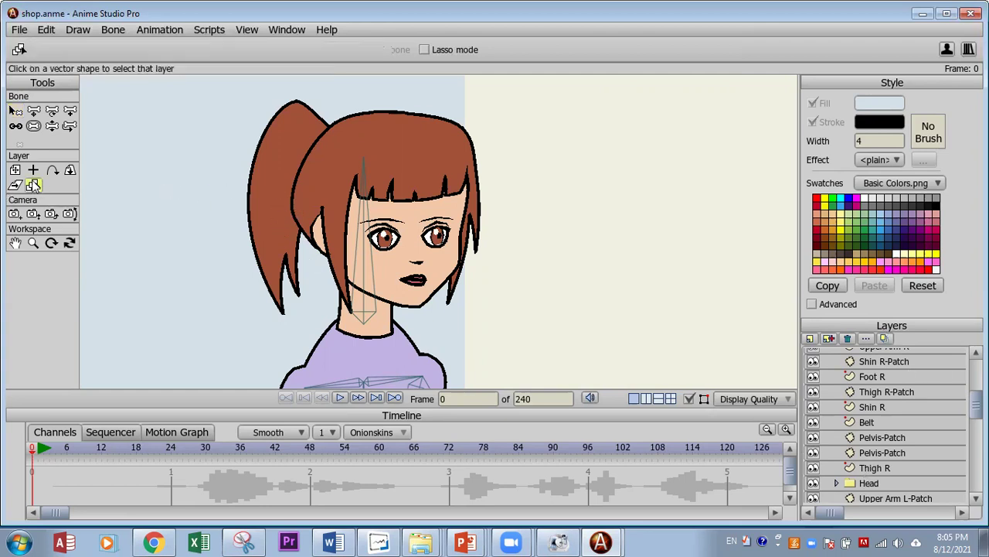
{"action": "left_click", "coordinate": [274, 171]}
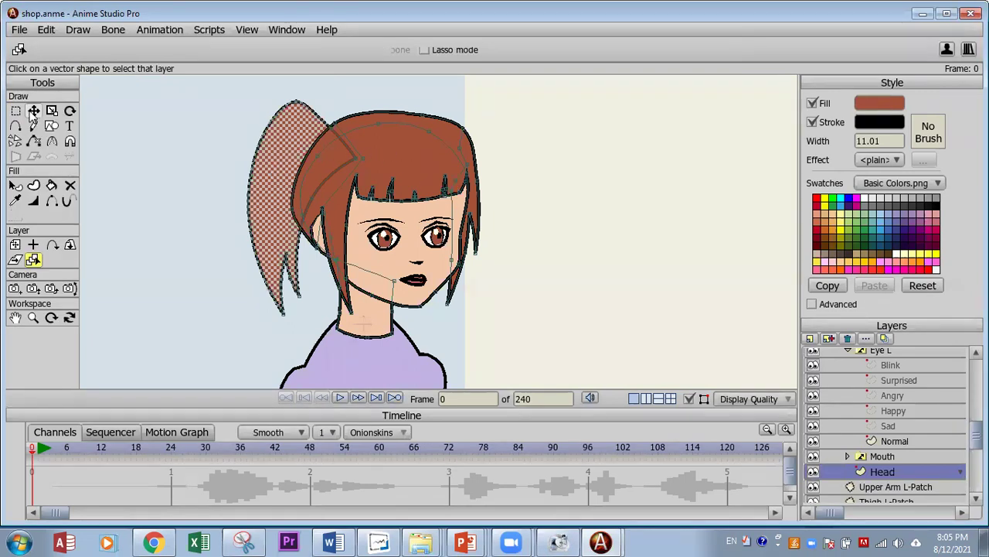
Step: Remove the ponytail's pointed tips and pull its lower and top points toward the head to form a rounded bun
{"action": "left_click", "coordinate": [33, 112]}
{"action": "left_click", "coordinate": [283, 314]}
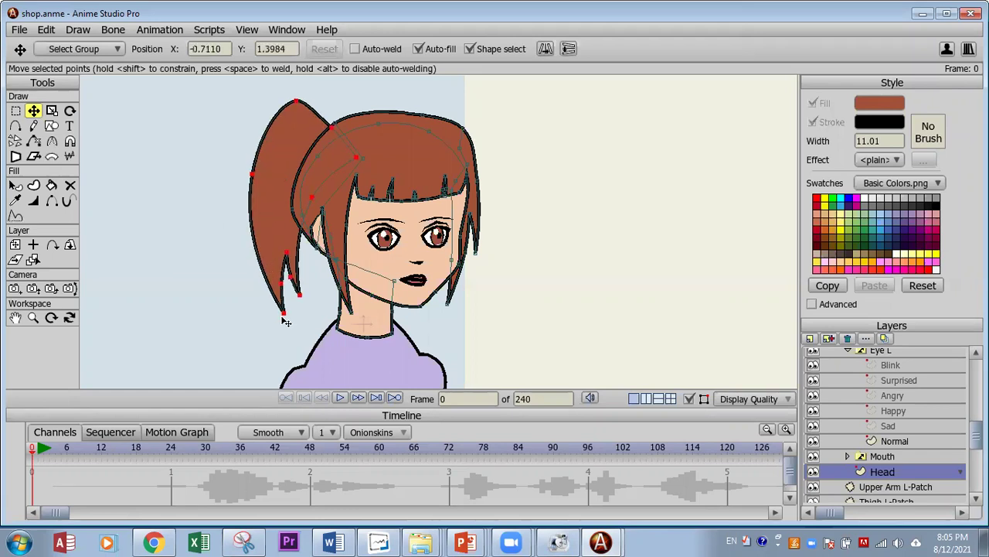
{"action": "mouse_move", "coordinate": [303, 299]}
{"action": "left_mouse_down"}
{"action": "mouse_move", "coordinate": [287, 260]}
{"action": "mouse_move", "coordinate": [283, 302]}
{"action": "mouse_move", "coordinate": [291, 291]}
{"action": "left_mouse_up"}
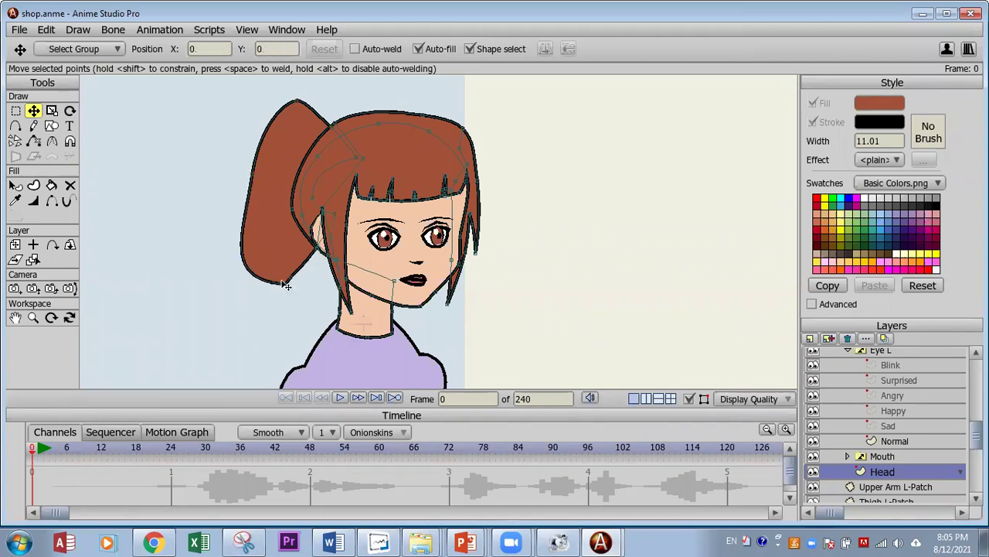
{"action": "key", "text": "ctrl+z"}
{"action": "left_click", "coordinate": [303, 280]}
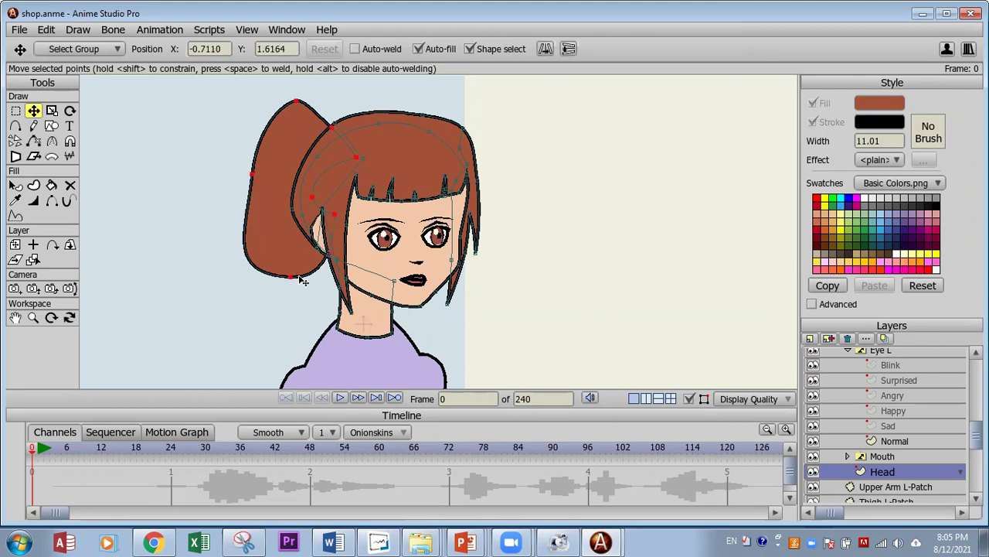
{"action": "left_click_drag", "start_coordinate": [290, 280], "coordinate": [352, 264]}
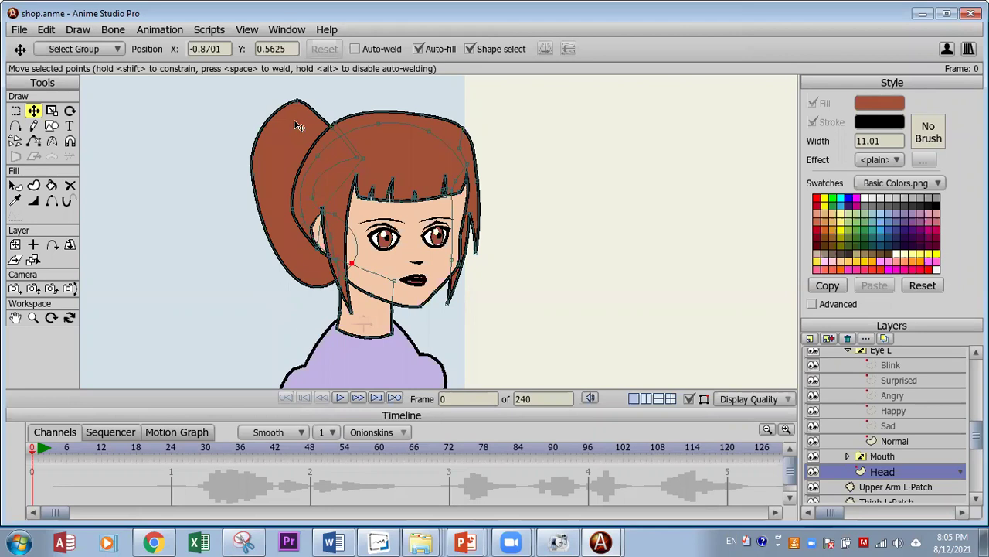
{"action": "left_click_drag", "start_coordinate": [300, 106], "coordinate": [354, 124]}
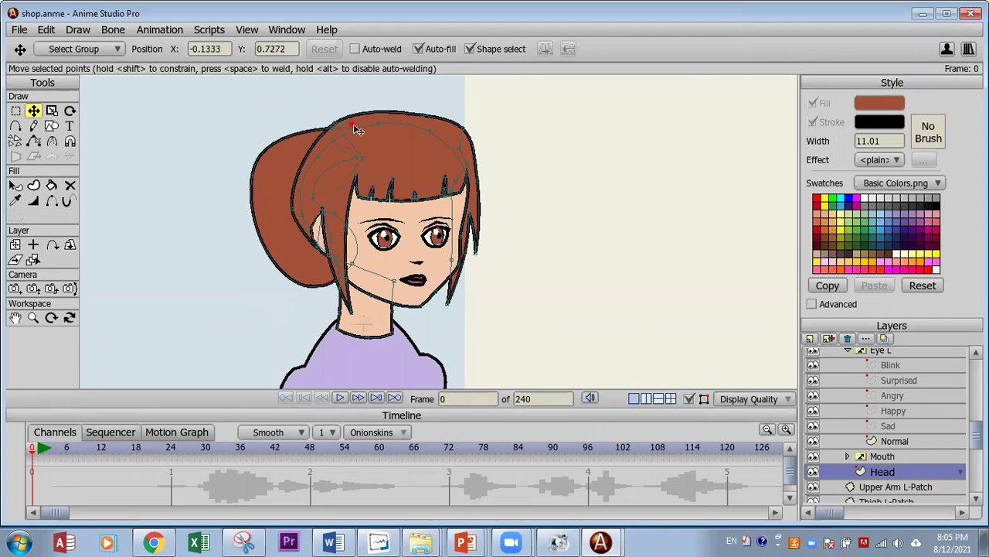
{"action": "left_click", "coordinate": [287, 166]}
Step: Pull the front hair's side edge out over the ear and delete the whole brown fringe shape
{"action": "left_click", "coordinate": [338, 253]}
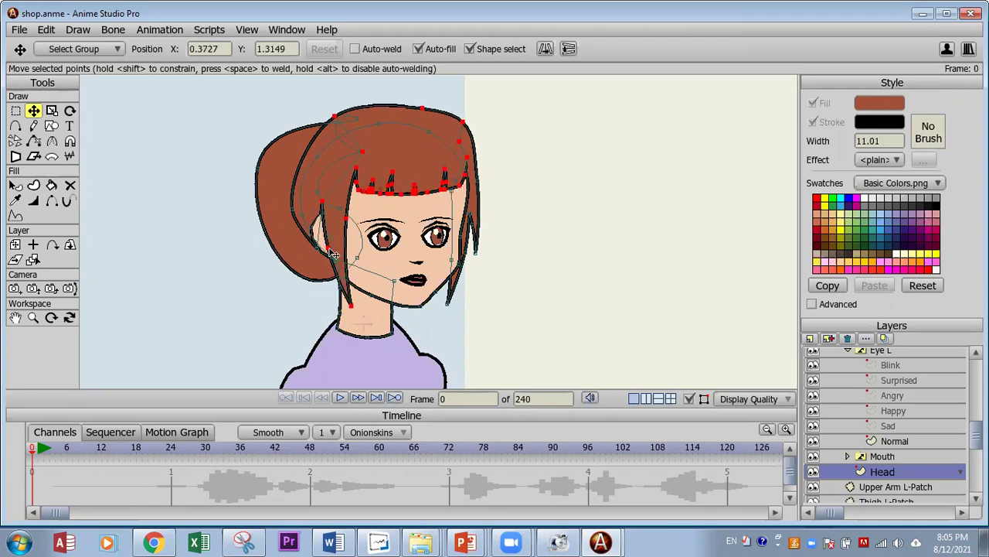
{"action": "left_click", "coordinate": [319, 246]}
{"action": "left_click_drag", "start_coordinate": [320, 246], "coordinate": [307, 232]}
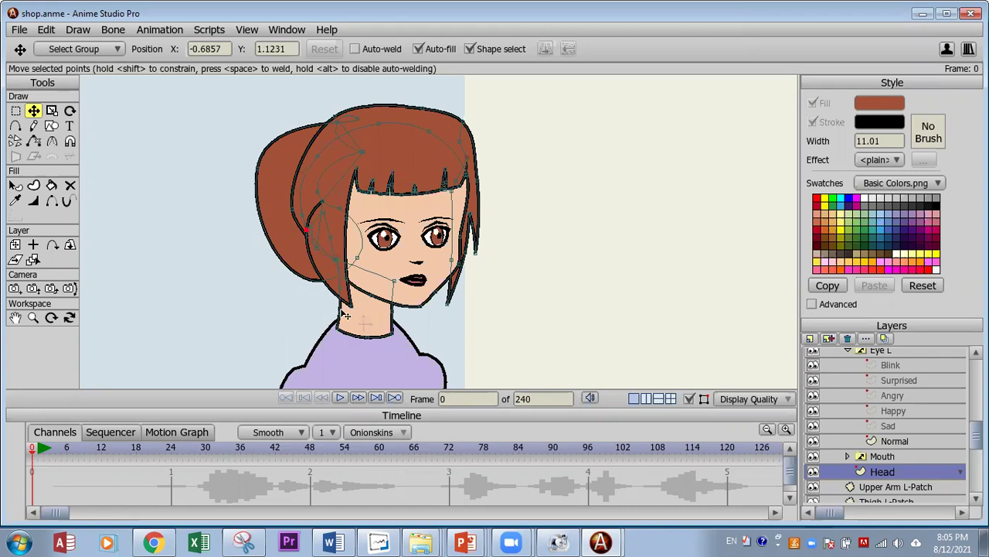
{"action": "left_click", "coordinate": [401, 158]}
{"action": "key", "text": "Delete"}
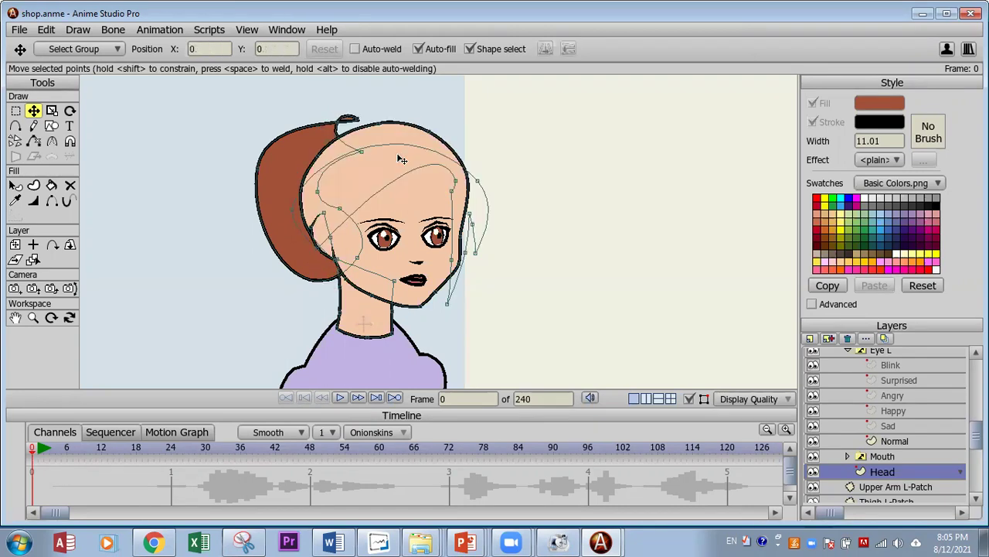
Step: Change the fill colour of the hair bun from the Color Picker to black, keeping its stroke black
{"action": "left_click", "coordinate": [33, 126]}
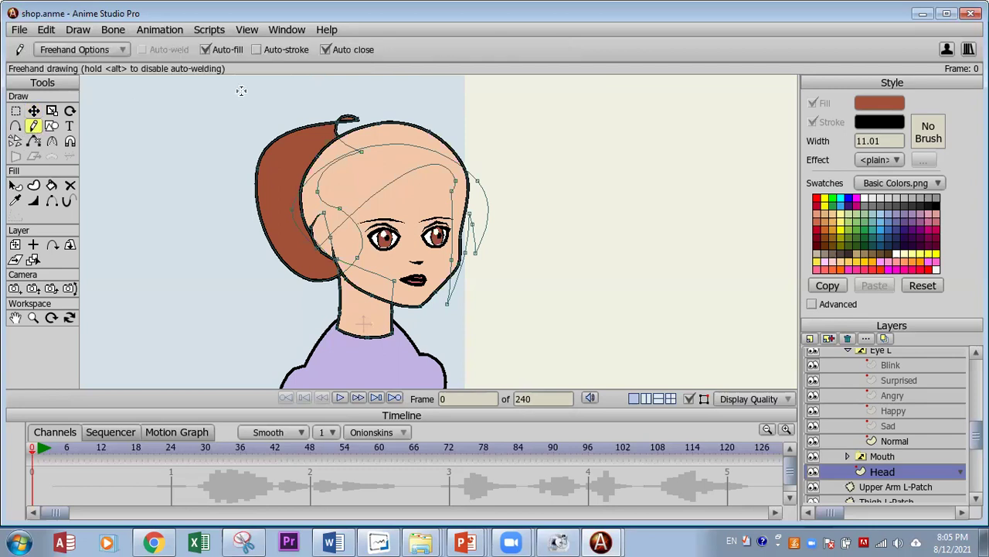
{"action": "left_click", "coordinate": [14, 186]}
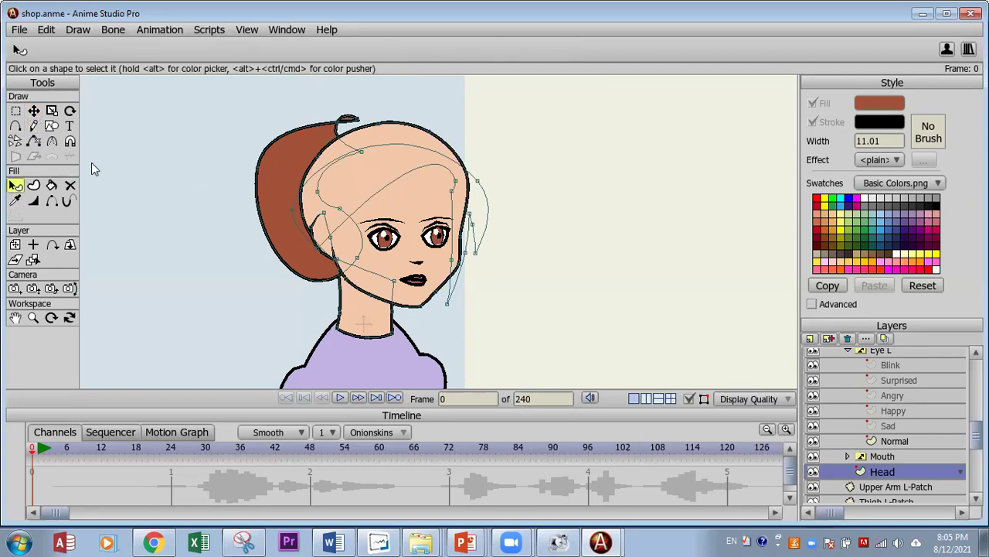
{"action": "left_click", "coordinate": [276, 174]}
{"action": "left_click", "coordinate": [885, 121]}
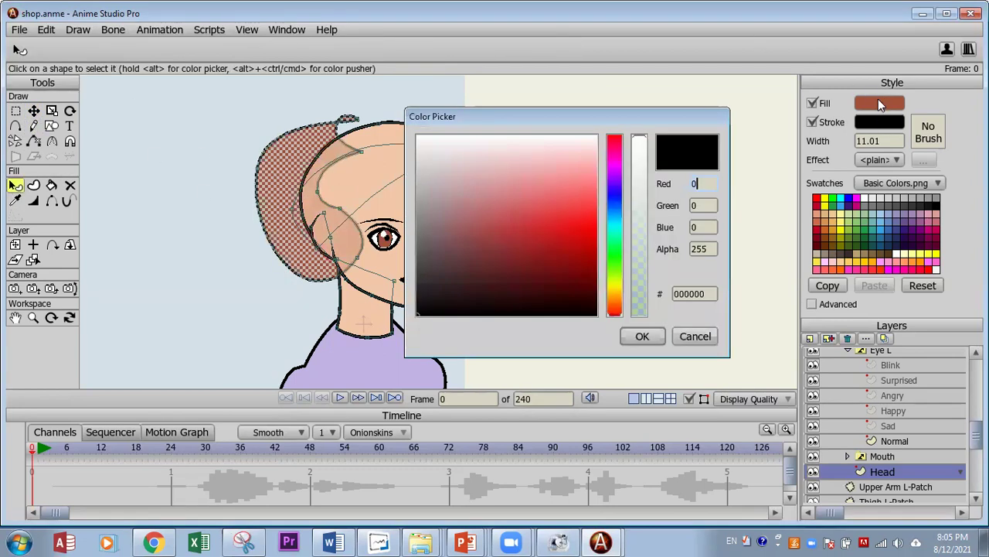
{"action": "left_click", "coordinate": [641, 338]}
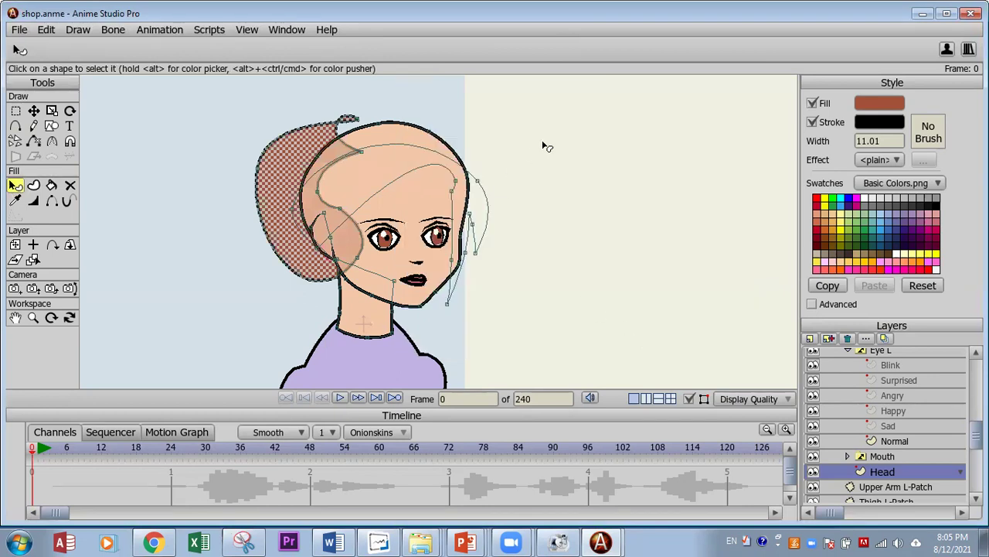
{"action": "left_click", "coordinate": [255, 194]}
{"action": "left_click", "coordinate": [281, 190]}
{"action": "key", "text": "space"}
{"action": "left_click", "coordinate": [304, 398]}
{"action": "left_click", "coordinate": [879, 104]}
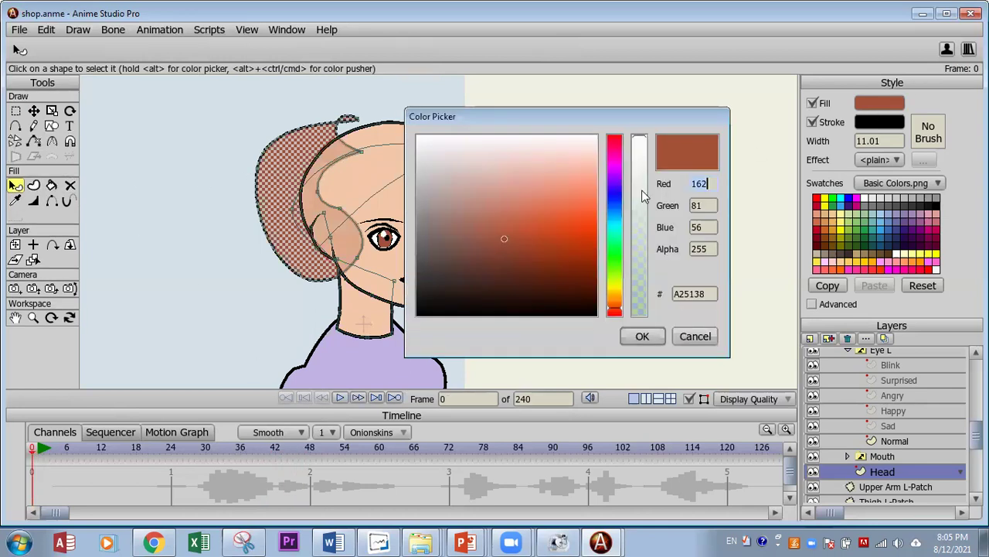
{"action": "left_click", "coordinate": [643, 336]}
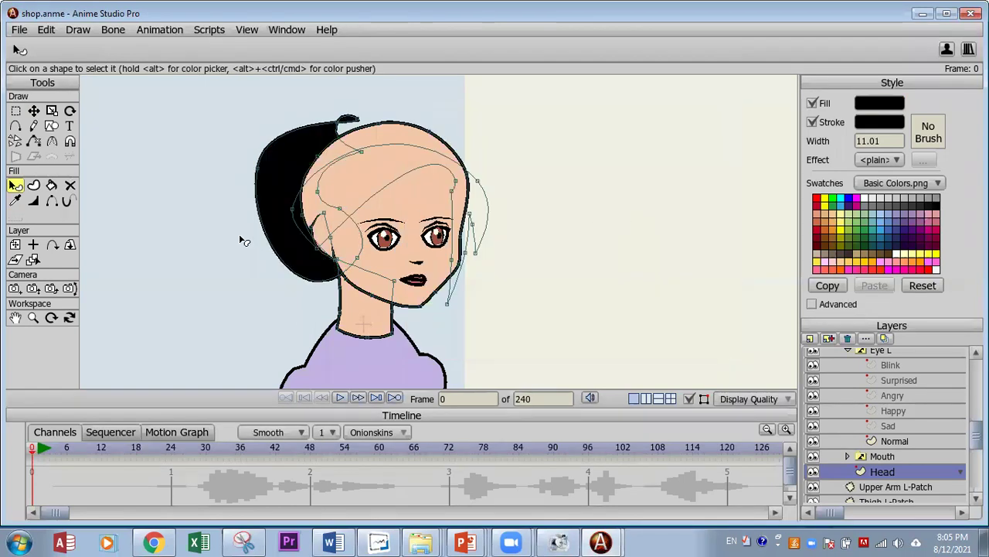
Step: Set the line width to 1 and draw a freehand black hair patch without stroke beside the forehead, opposite the bun
{"action": "left_click", "coordinate": [33, 125]}
{"action": "left_click", "coordinate": [256, 49]}
{"action": "mouse_move", "coordinate": [438, 133]}
{"action": "left_mouse_down"}
{"action": "mouse_move", "coordinate": [455, 126]}
{"action": "mouse_move", "coordinate": [481, 162]}
{"action": "left_mouse_up"}
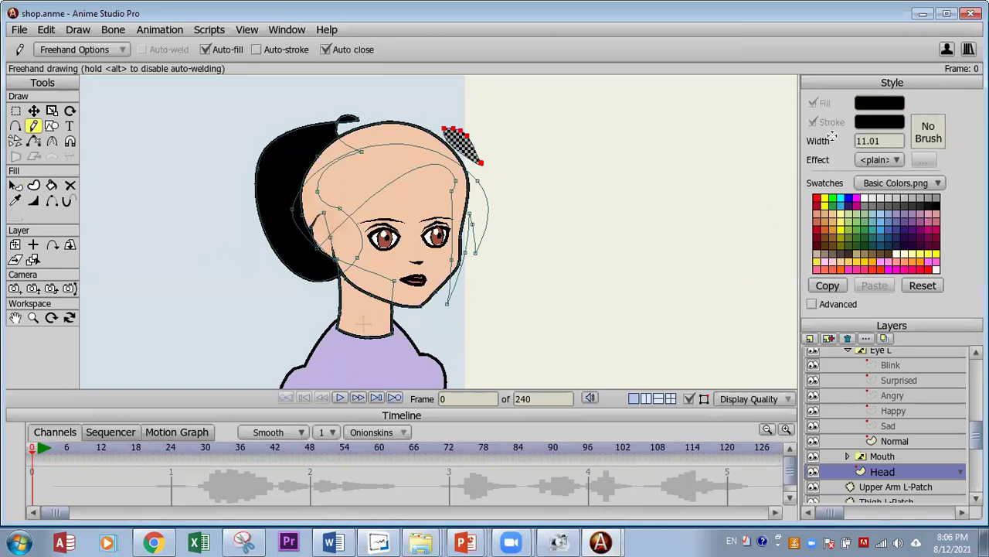
{"action": "left_click_drag", "start_coordinate": [889, 143], "coordinate": [816, 147]}
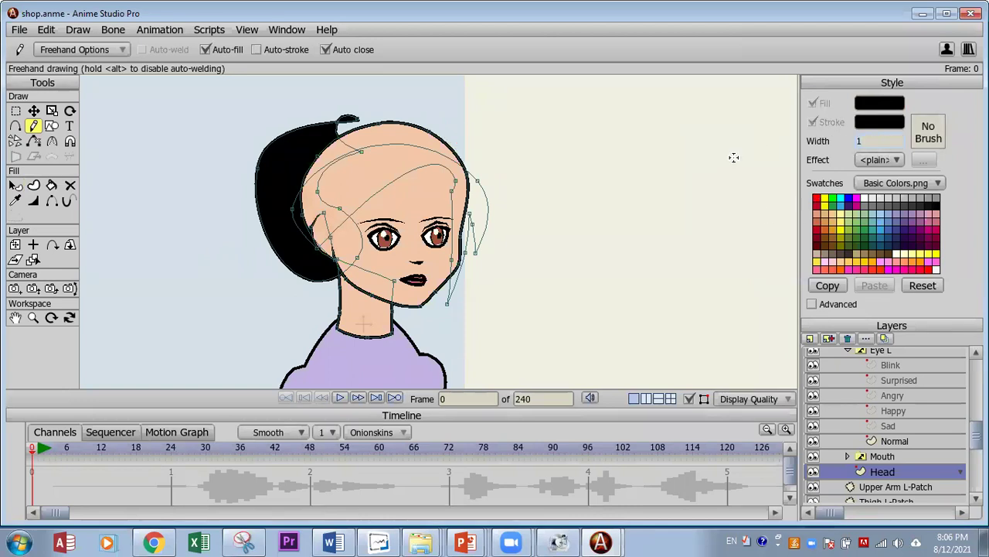
{"action": "mouse_move", "coordinate": [431, 126]}
{"action": "left_mouse_down"}
{"action": "mouse_move", "coordinate": [485, 166]}
{"action": "mouse_move", "coordinate": [484, 221]}
{"action": "mouse_move", "coordinate": [465, 236]}
{"action": "mouse_move", "coordinate": [456, 203]}
{"action": "mouse_move", "coordinate": [419, 170]}
{"action": "left_mouse_up"}
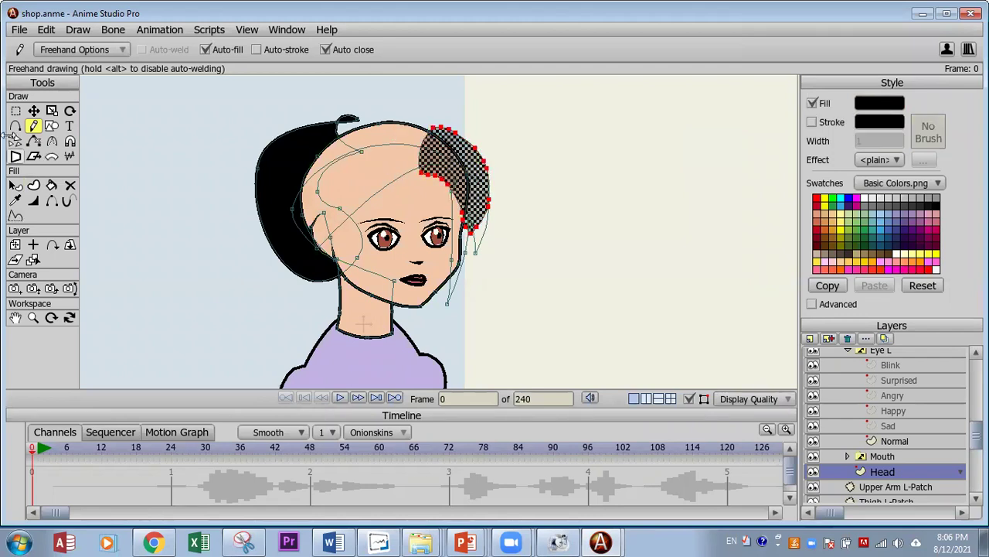
Step: Delete the leftover outline points of the old hair that cross the girl's face
{"action": "left_click", "coordinate": [16, 110]}
{"action": "left_click", "coordinate": [393, 185]}
{"action": "double_click", "coordinate": [394, 185]}
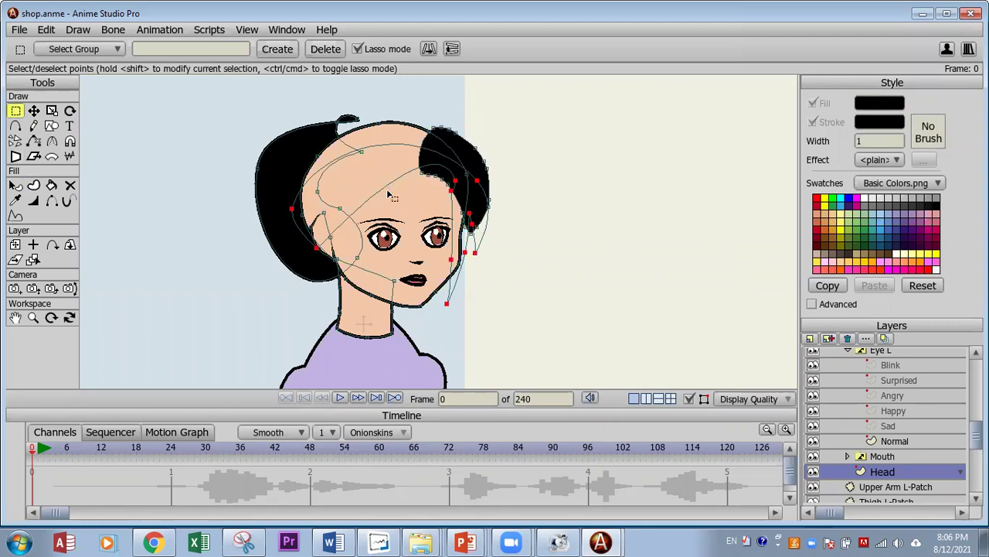
{"action": "key", "text": "Delete"}
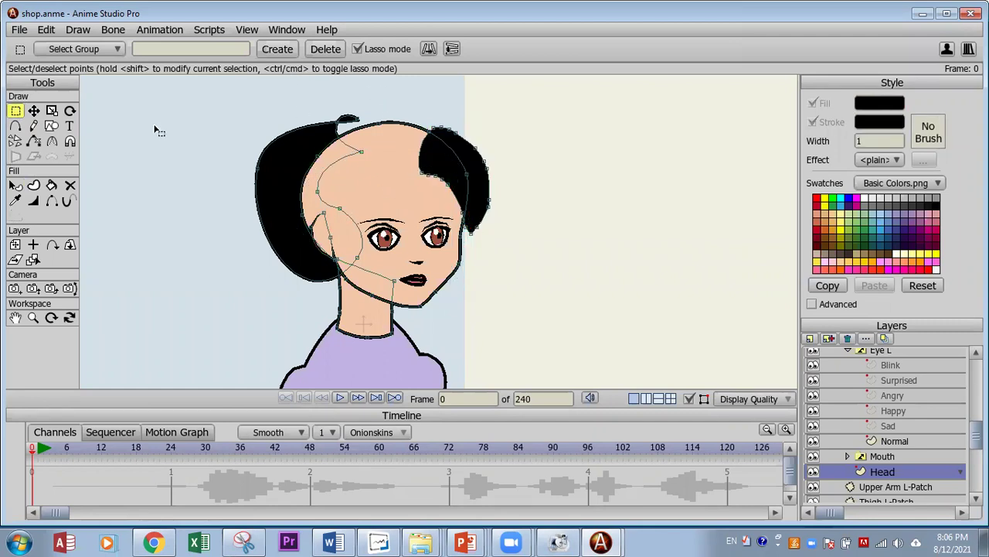
Step: Draw a freehand black hair section over the crown, from the parting down past the ear beside the bun
{"action": "left_click", "coordinate": [33, 125]}
{"action": "mouse_move", "coordinate": [438, 129]}
{"action": "left_mouse_down"}
{"action": "mouse_move", "coordinate": [417, 109]}
{"action": "mouse_move", "coordinate": [377, 108]}
{"action": "mouse_move", "coordinate": [321, 141]}
{"action": "mouse_move", "coordinate": [299, 216]}
{"action": "mouse_move", "coordinate": [309, 248]}
{"action": "mouse_move", "coordinate": [334, 269]}
{"action": "left_mouse_up"}
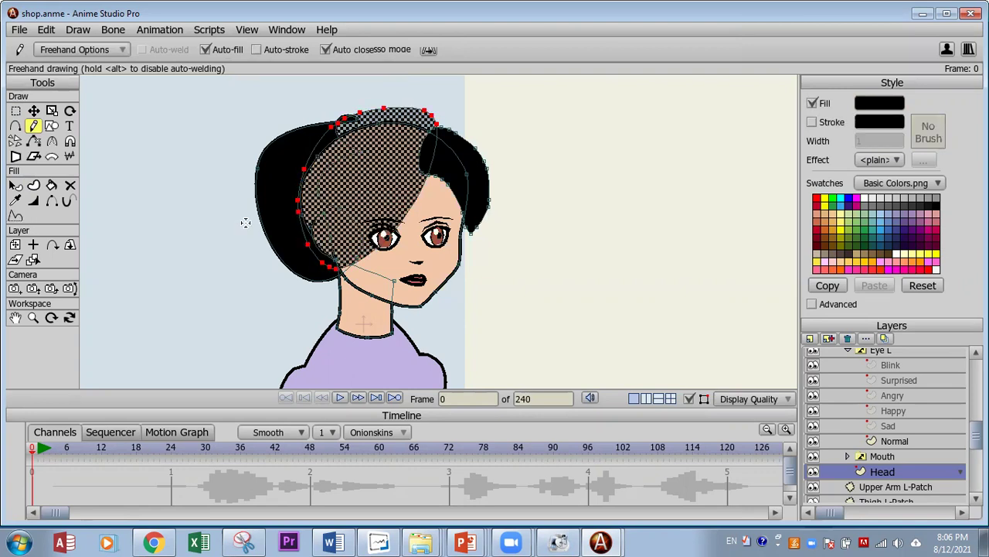
{"action": "key", "text": "ctrl+z"}
{"action": "mouse_move", "coordinate": [419, 170]}
{"action": "left_mouse_down"}
{"action": "mouse_move", "coordinate": [429, 124]}
{"action": "mouse_move", "coordinate": [401, 108]}
{"action": "mouse_move", "coordinate": [367, 107]}
{"action": "mouse_move", "coordinate": [324, 131]}
{"action": "mouse_move", "coordinate": [296, 182]}
{"action": "mouse_move", "coordinate": [300, 242]}
{"action": "mouse_move", "coordinate": [312, 259]}
{"action": "mouse_move", "coordinate": [330, 272]}
{"action": "mouse_move", "coordinate": [336, 209]}
{"action": "mouse_move", "coordinate": [419, 170]}
{"action": "left_mouse_up"}
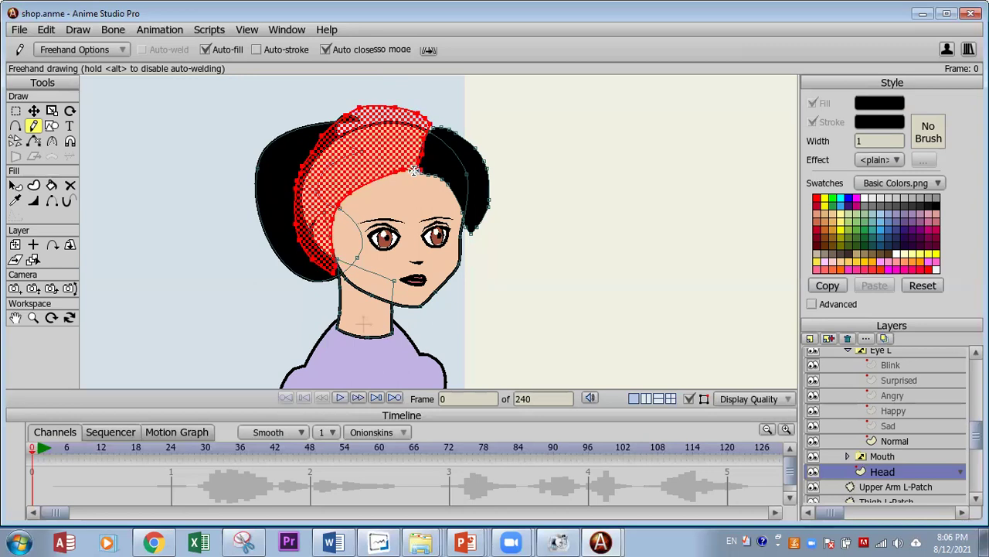
Step: Move the large hair section's points along the parting to close the gap with the smaller hair patch
{"action": "left_click", "coordinate": [33, 111]}
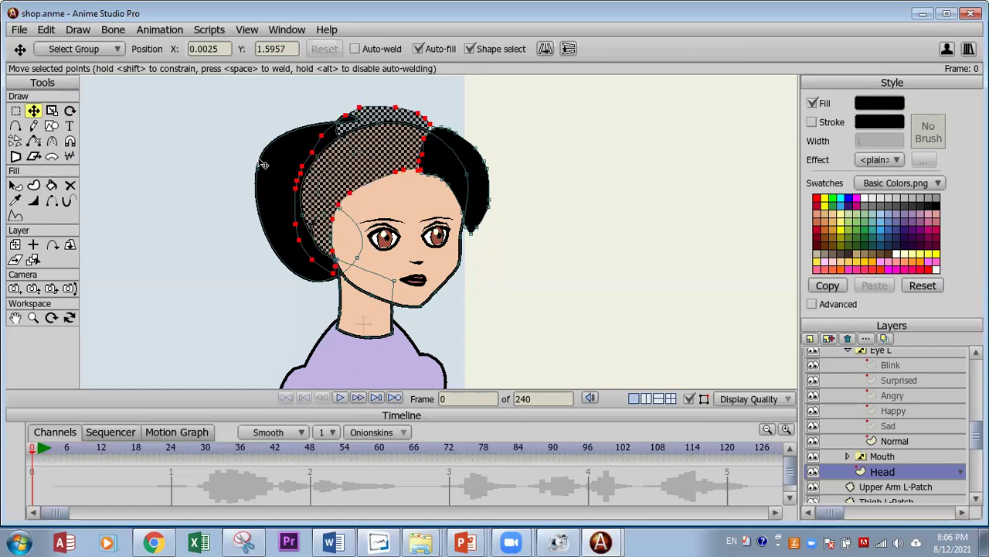
{"action": "left_click", "coordinate": [236, 165]}
{"action": "left_click", "coordinate": [202, 167]}
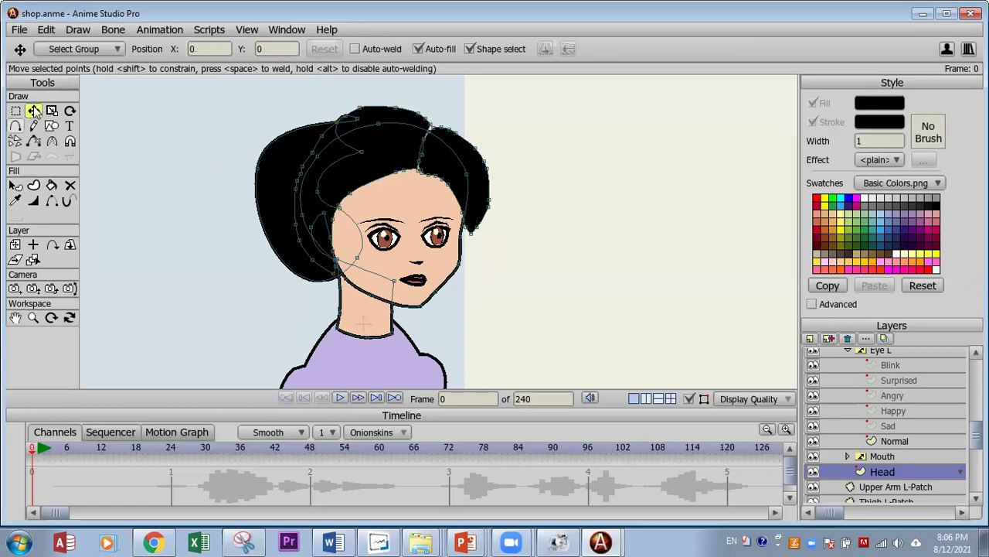
{"action": "left_click", "coordinate": [424, 128]}
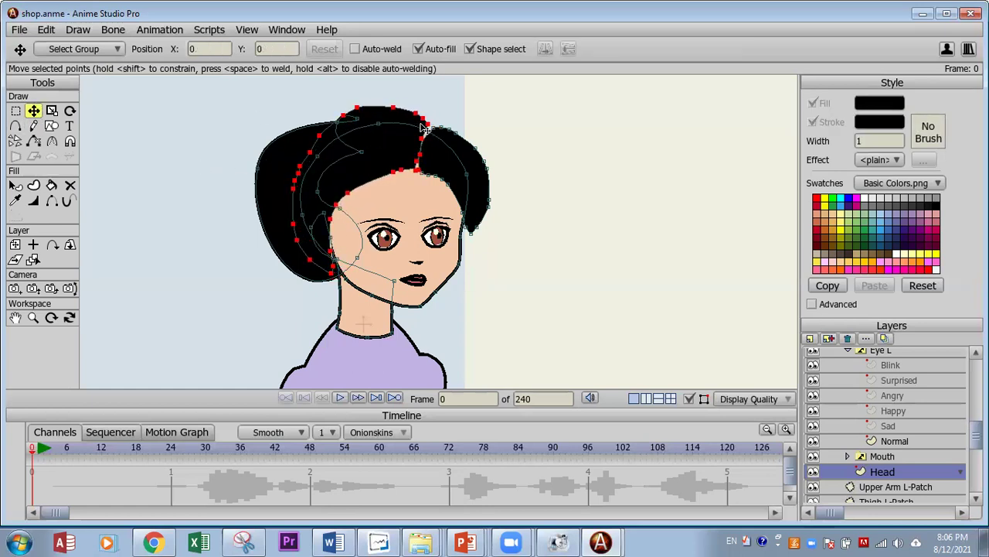
{"action": "left_click", "coordinate": [422, 158]}
{"action": "left_click_drag", "start_coordinate": [426, 160], "coordinate": [435, 130]}
{"action": "left_click_drag", "start_coordinate": [424, 171], "coordinate": [422, 175]}
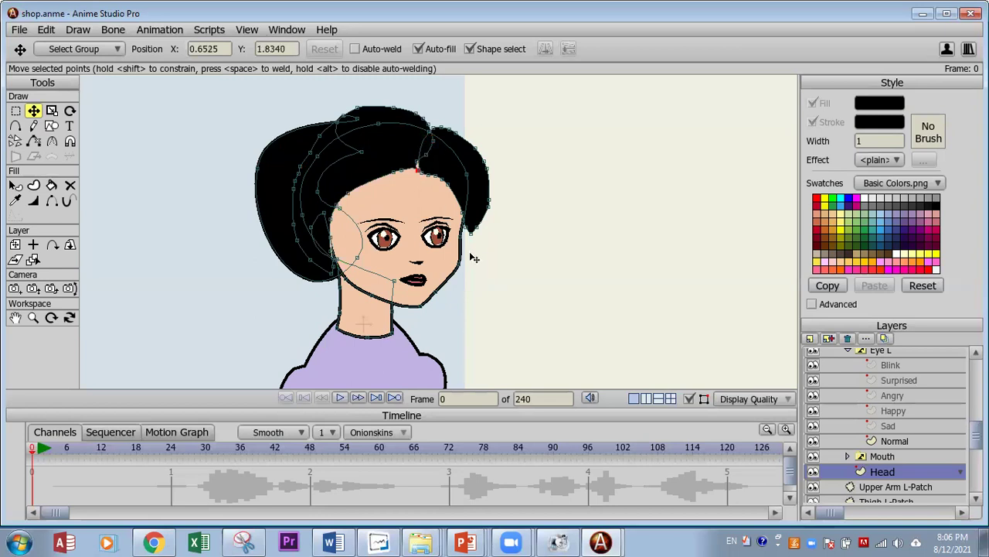
{"action": "scroll", "coordinate": [502, 302], "scroll_direction": "up", "scroll_amount": 2}
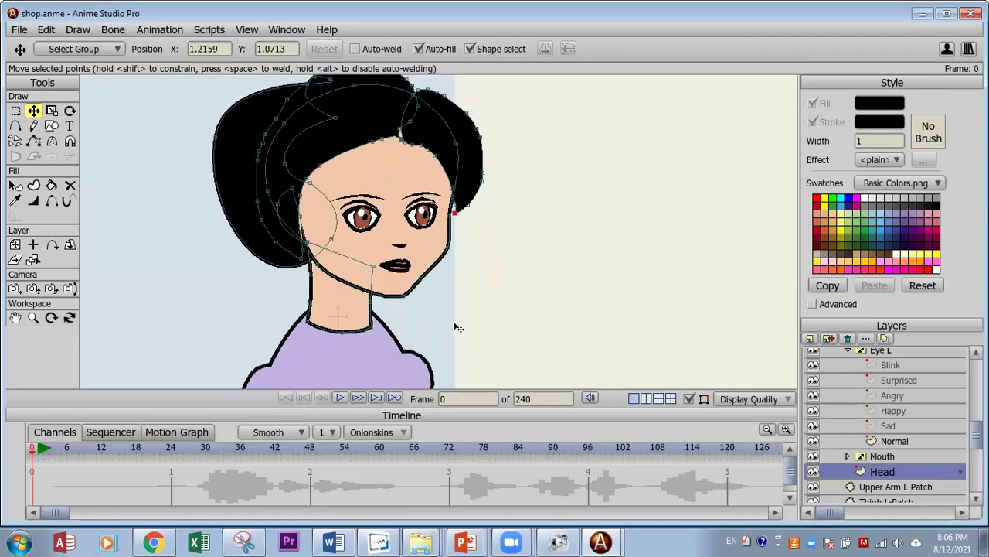
{"action": "scroll", "coordinate": [458, 317], "scroll_direction": "down", "scroll_amount": 1}
{"action": "scroll", "coordinate": [456, 311], "scroll_direction": "down", "scroll_amount": 4}
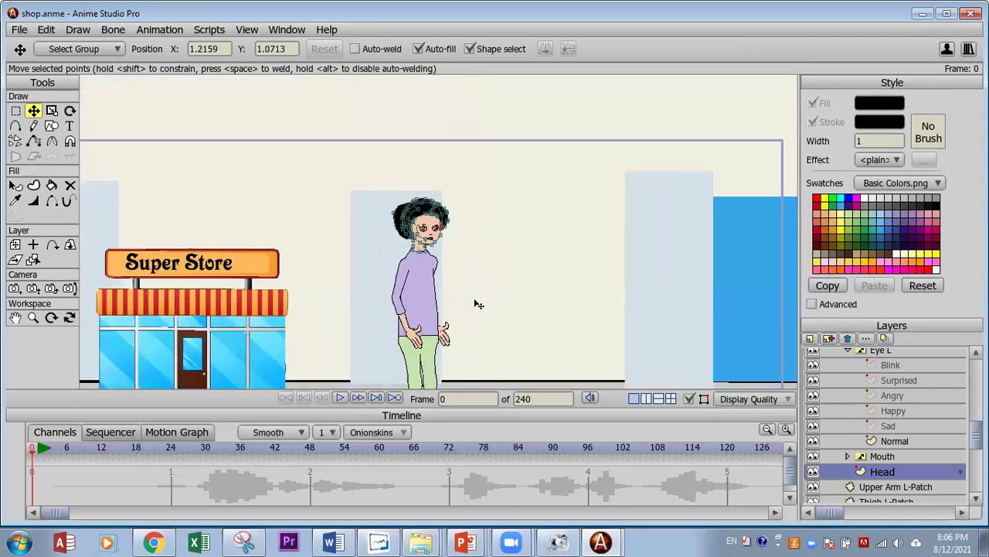
{"action": "left_click_drag", "start_coordinate": [422, 203], "coordinate": [405, 181]}
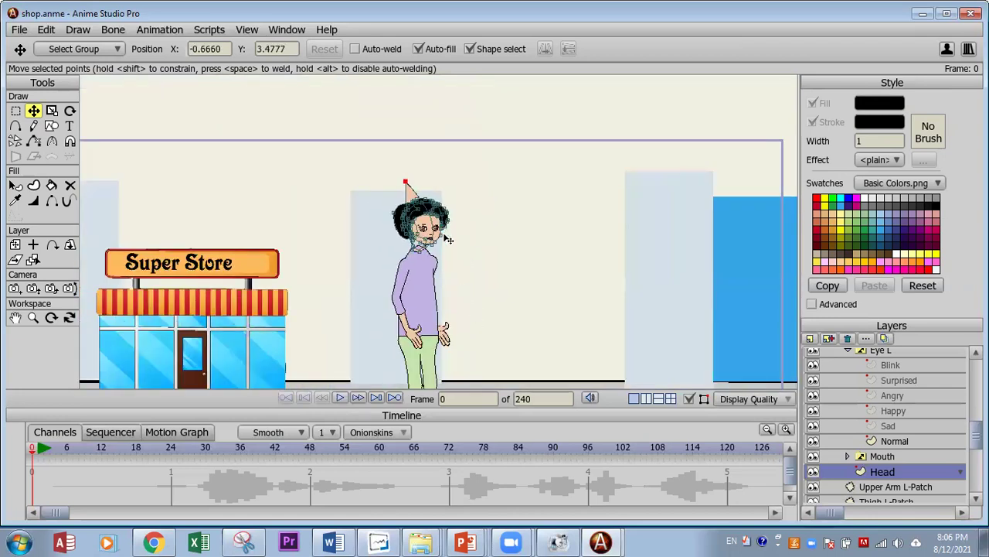
{"action": "key", "text": "ctrl+z"}
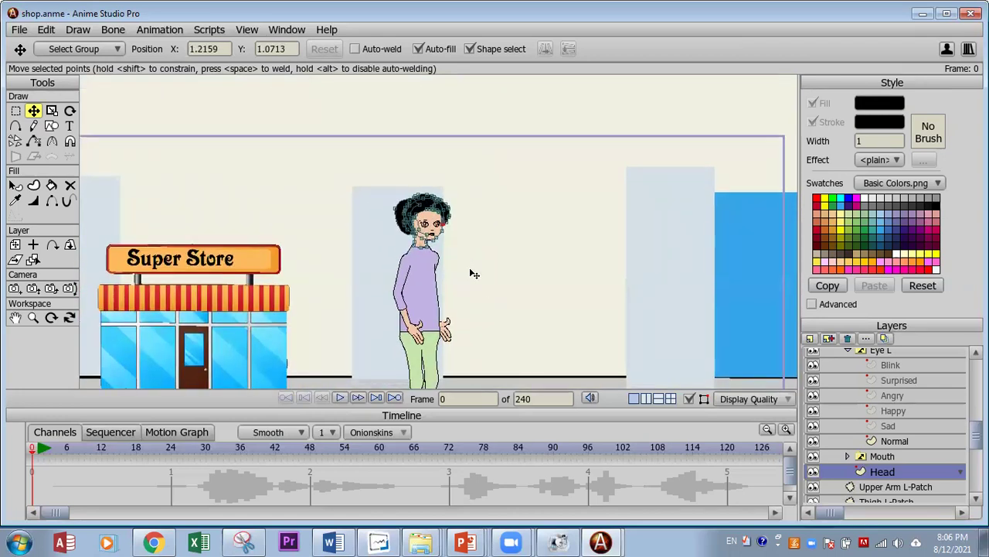
Step: Select the Thigh R layer by picking the girl's thigh directly on the figure
{"action": "left_click_drag", "start_coordinate": [494, 310], "coordinate": [450, 263]}
{"action": "scroll", "coordinate": [449, 263], "scroll_direction": "up", "scroll_amount": 1}
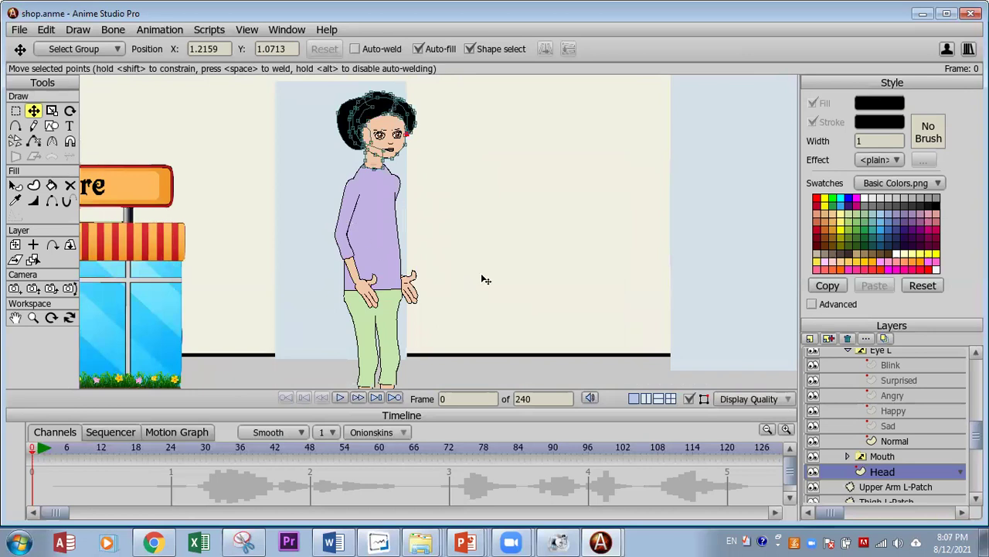
{"action": "left_click_drag", "start_coordinate": [482, 278], "coordinate": [469, 239]}
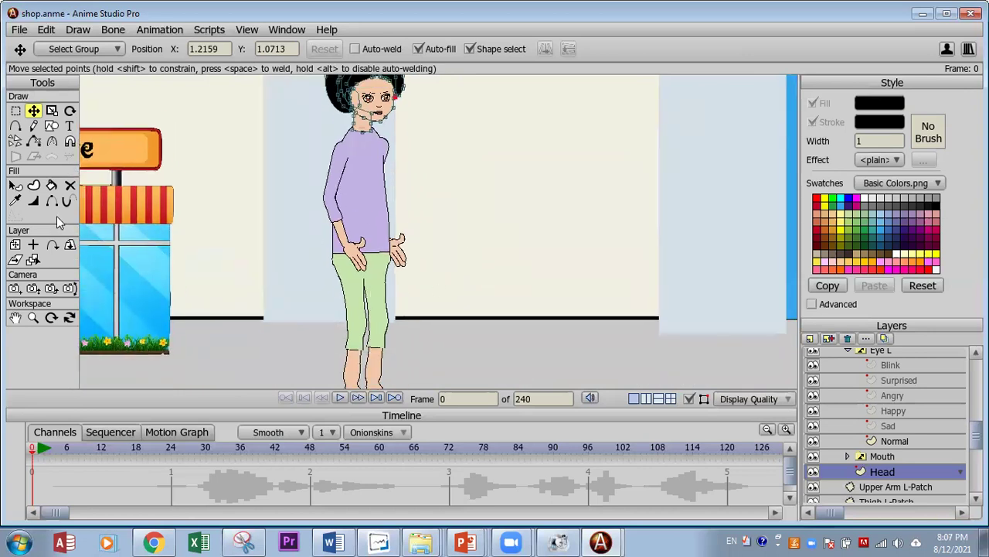
{"action": "scroll", "coordinate": [464, 247], "scroll_direction": "up", "scroll_amount": 2}
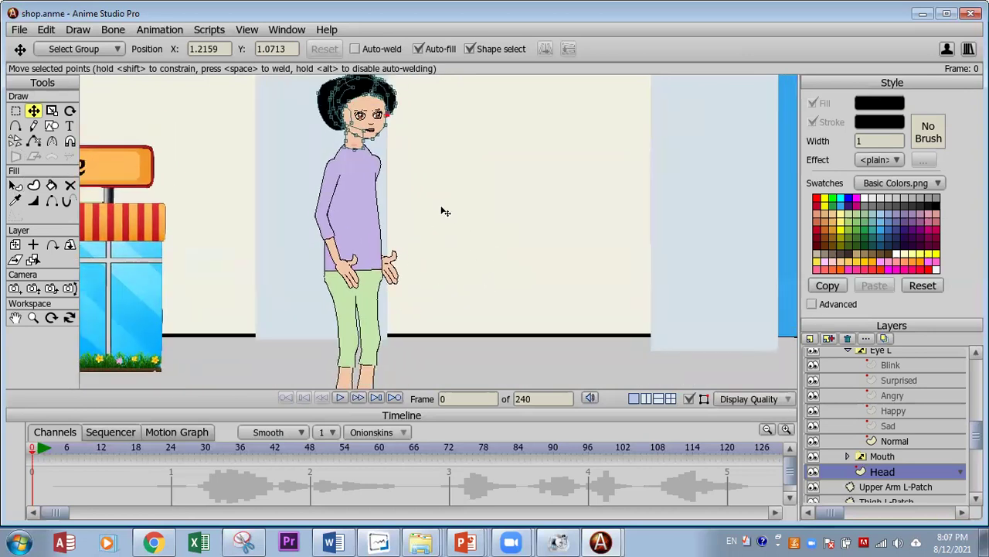
{"action": "scroll", "coordinate": [455, 194], "scroll_direction": "down", "scroll_amount": 2}
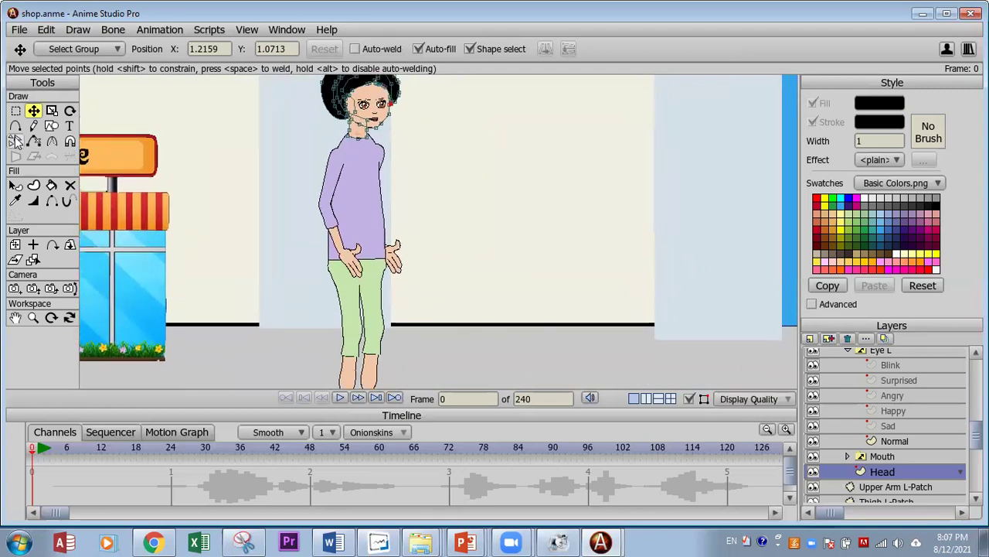
{"action": "left_click", "coordinate": [34, 260]}
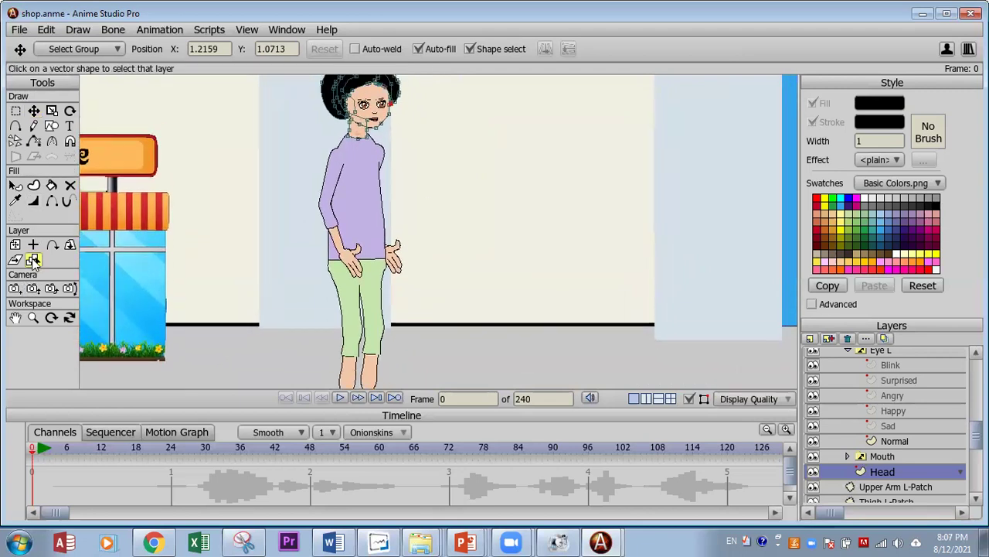
{"action": "left_click", "coordinate": [345, 313]}
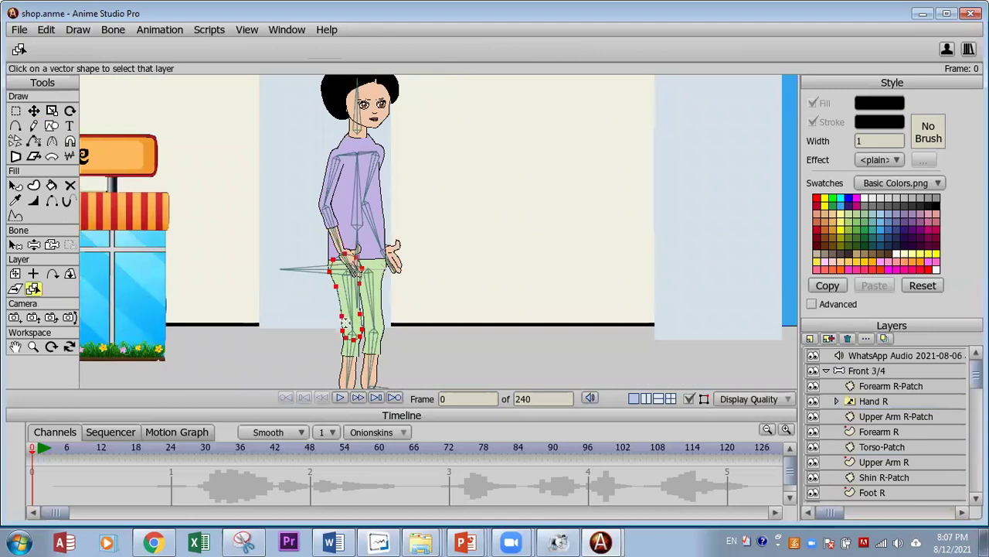
{"action": "left_click", "coordinate": [381, 280]}
{"action": "left_click", "coordinate": [377, 189]}
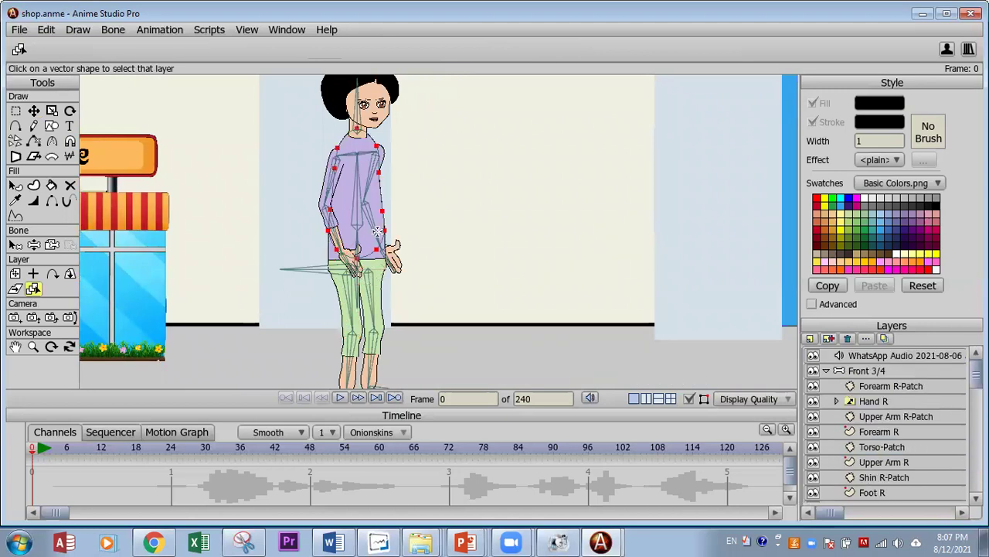
{"action": "left_click", "coordinate": [369, 302]}
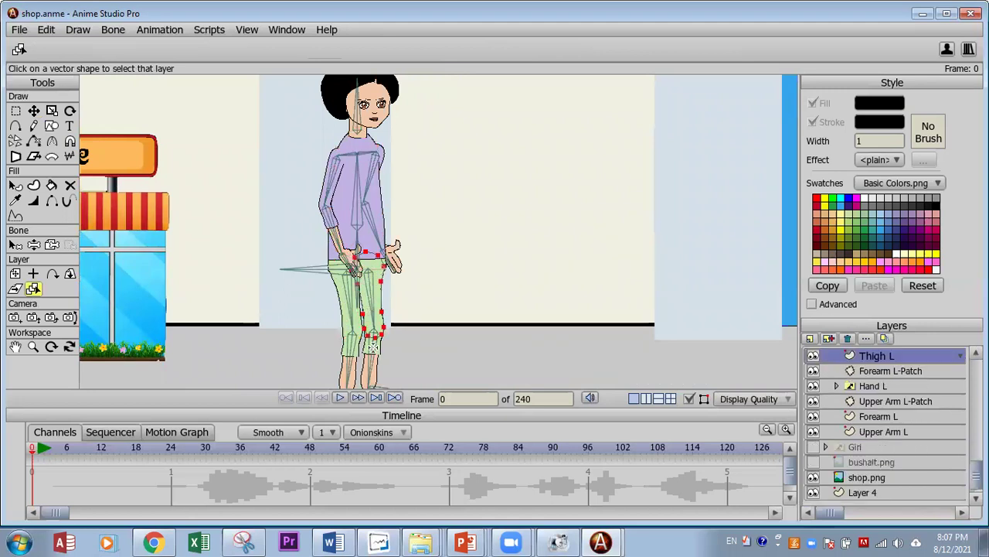
{"action": "left_click", "coordinate": [372, 348]}
{"action": "left_click", "coordinate": [359, 299]}
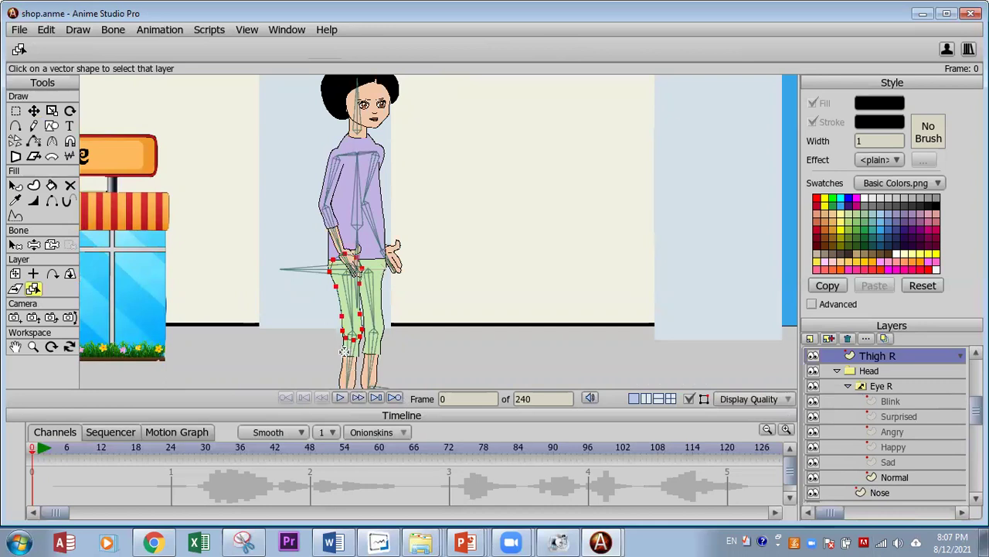
Step: Draw a freehand dark red long skirt without stroke on the Thigh R layer, from the waist to the ankles, and select all its points
{"action": "scroll", "coordinate": [548, 256], "scroll_direction": "down", "scroll_amount": 1}
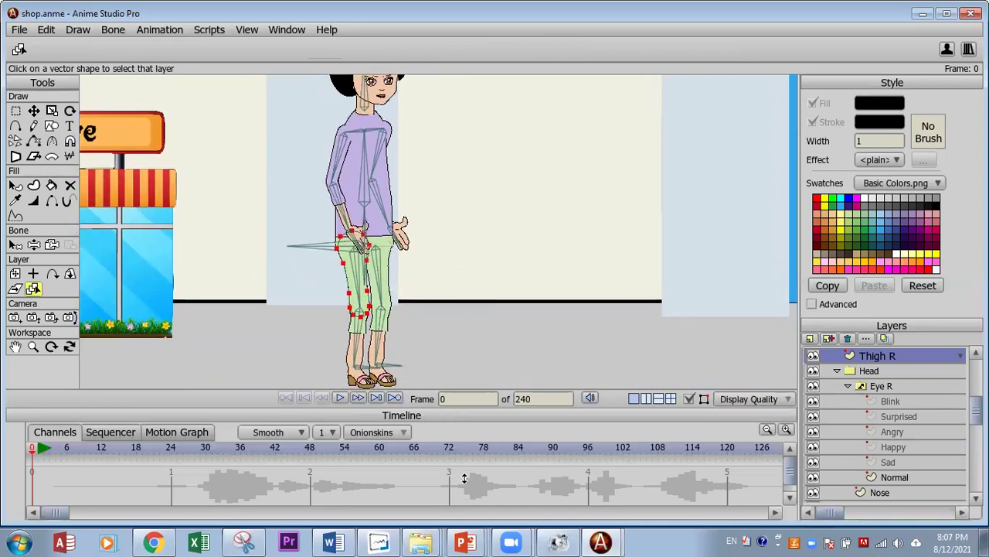
{"action": "left_click_drag", "start_coordinate": [464, 479], "coordinate": [464, 495]}
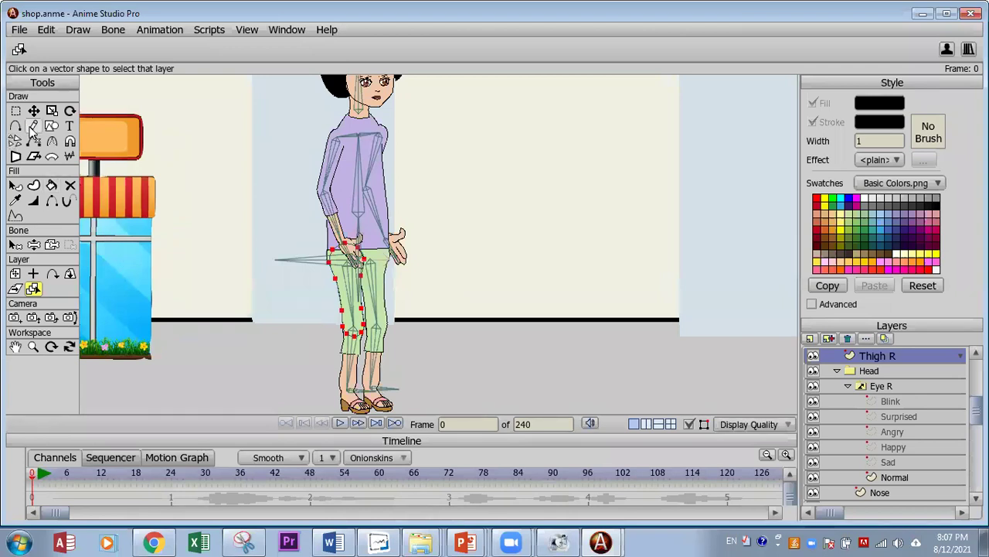
{"action": "left_click", "coordinate": [33, 126]}
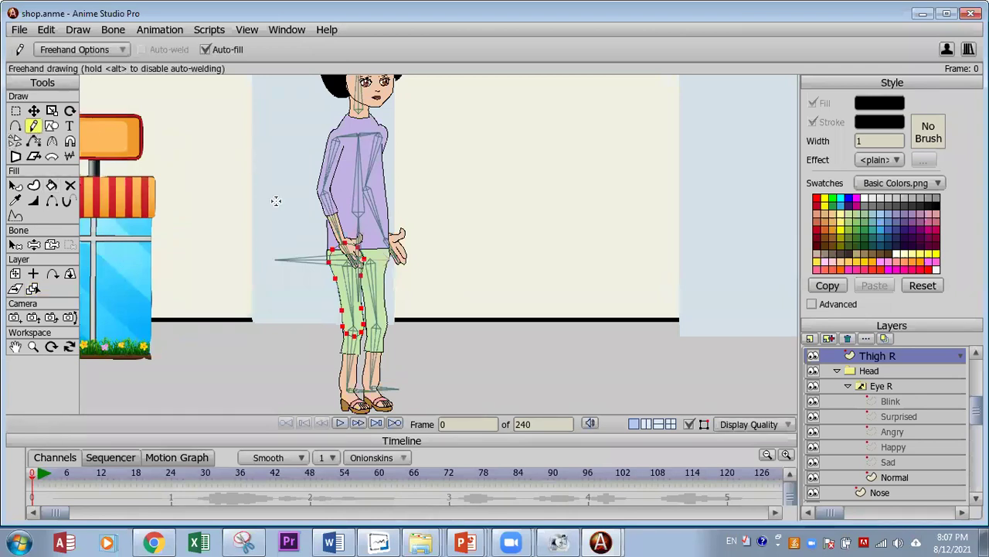
{"action": "left_click", "coordinate": [816, 207]}
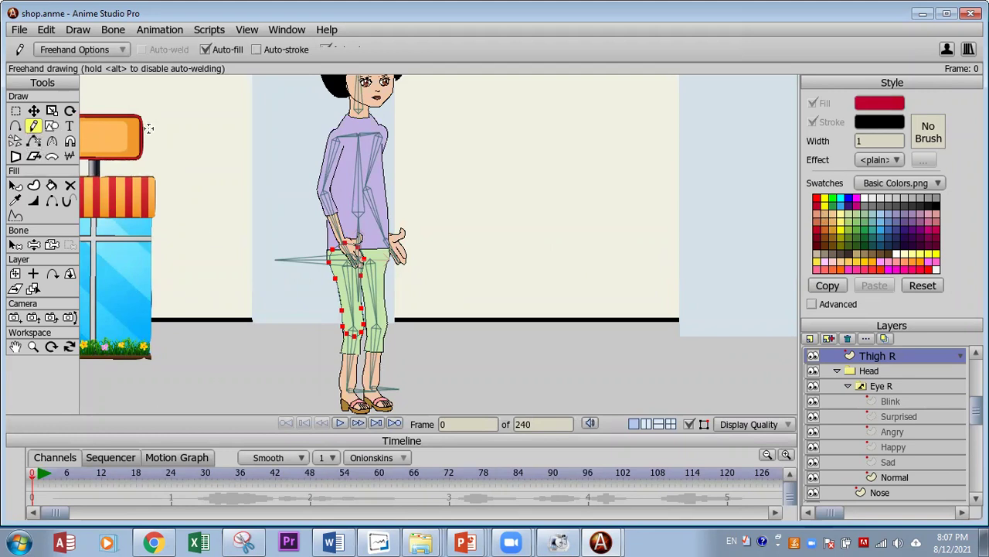
{"action": "mouse_move", "coordinate": [326, 225]}
{"action": "left_mouse_down"}
{"action": "mouse_move", "coordinate": [388, 226]}
{"action": "mouse_move", "coordinate": [394, 397]}
{"action": "mouse_move", "coordinate": [328, 395]}
{"action": "mouse_move", "coordinate": [336, 359]}
{"action": "mouse_move", "coordinate": [320, 222]}
{"action": "left_mouse_up"}
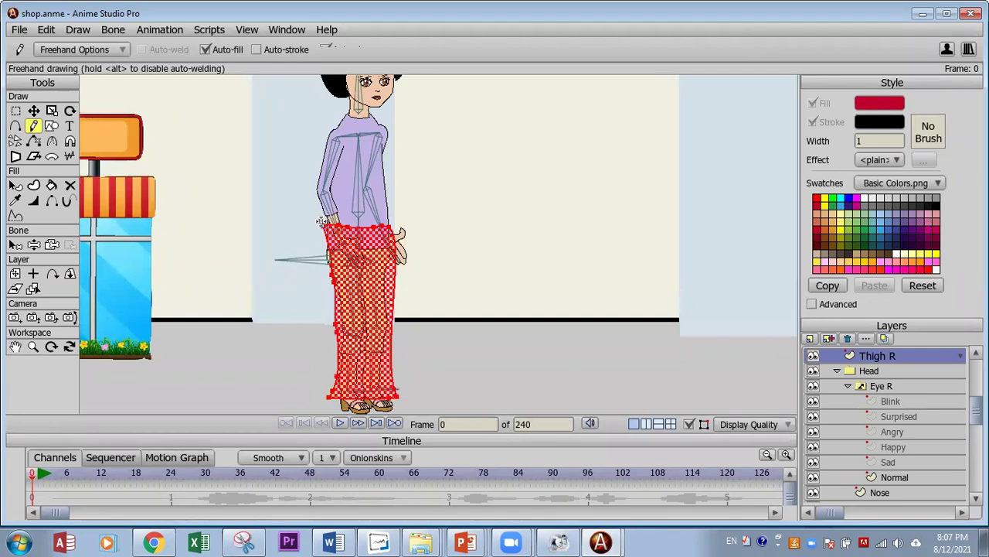
{"action": "left_click", "coordinate": [16, 111]}
{"action": "left_click", "coordinate": [242, 161]}
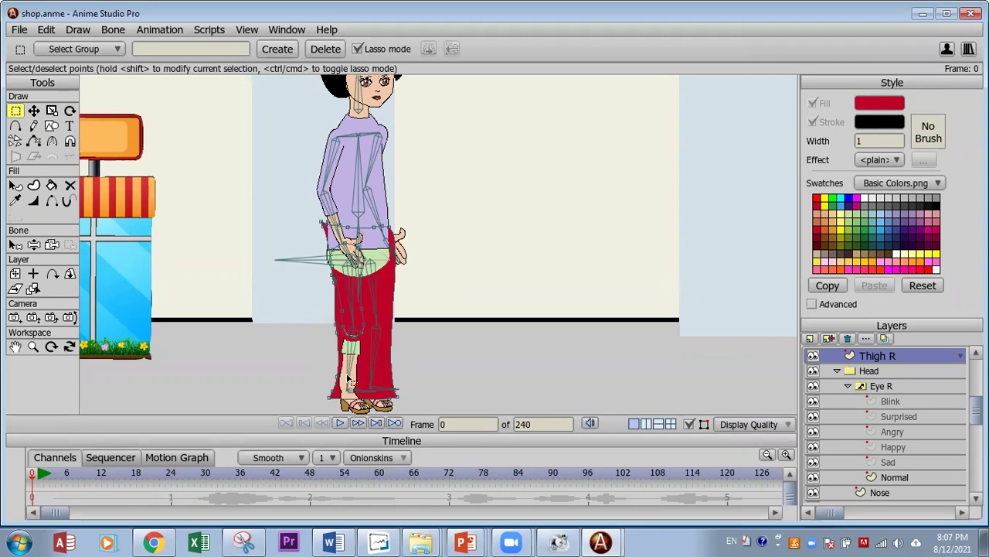
{"action": "key", "text": "ctrl+a"}
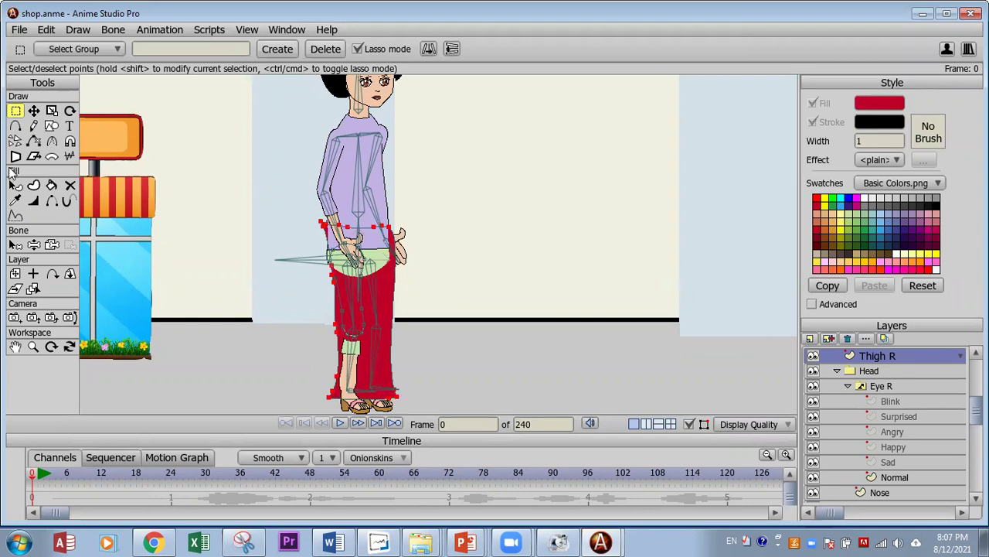
Step: Switch to the layer of the still visible lower leg and draw a freehand dark red skirt section over it from waist to hem
{"action": "left_click", "coordinate": [33, 288]}
{"action": "left_click", "coordinate": [350, 381]}
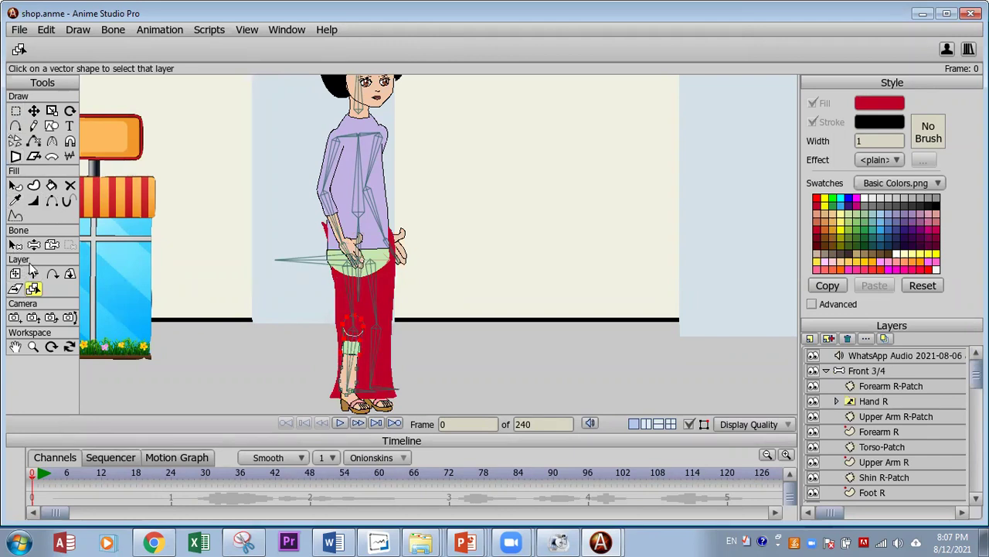
{"action": "left_click", "coordinate": [33, 125]}
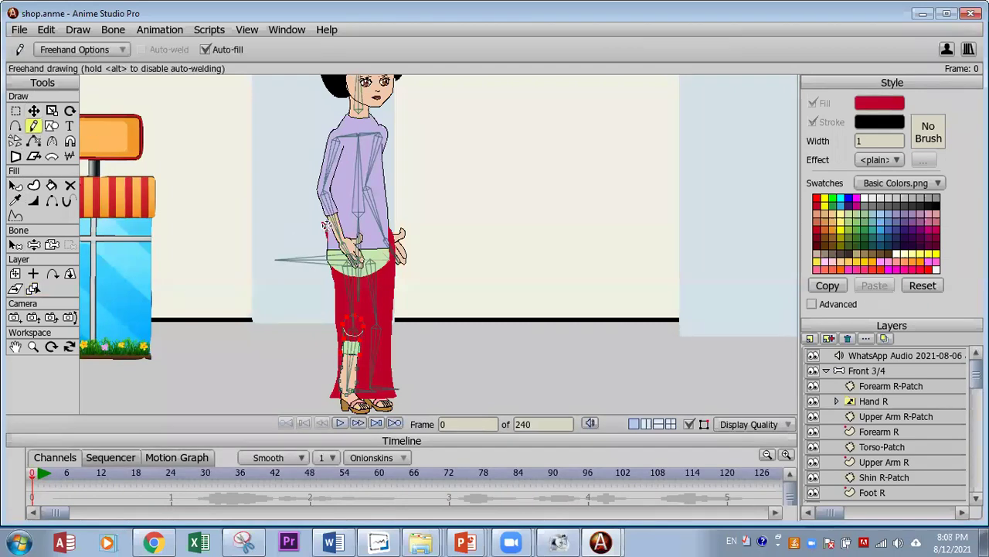
{"action": "mouse_move", "coordinate": [327, 225]}
{"action": "left_mouse_down"}
{"action": "mouse_move", "coordinate": [395, 230]}
{"action": "mouse_move", "coordinate": [368, 391]}
{"action": "mouse_move", "coordinate": [337, 396]}
{"action": "mouse_move", "coordinate": [328, 370]}
{"action": "mouse_move", "coordinate": [328, 225]}
{"action": "left_mouse_up"}
{"action": "left_click", "coordinate": [32, 110]}
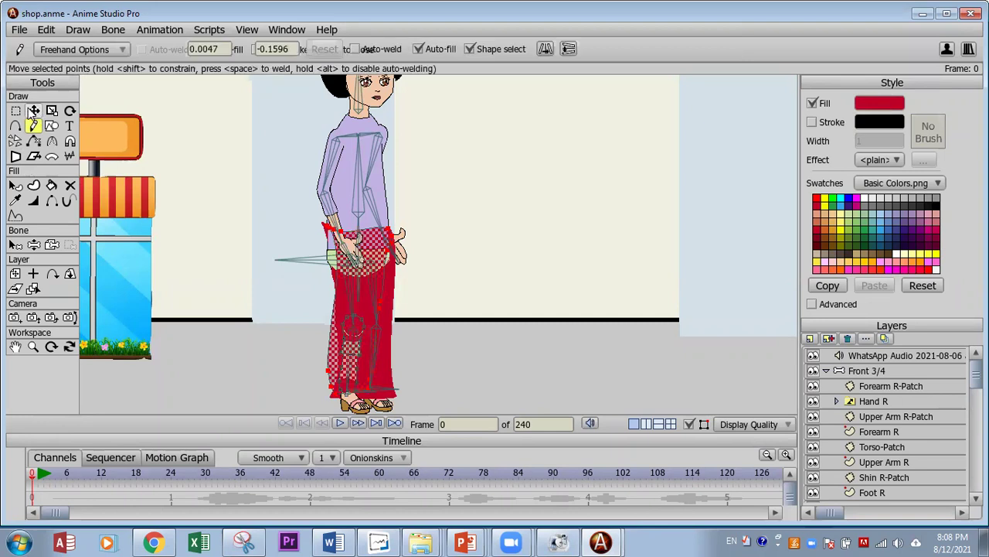
{"action": "left_click", "coordinate": [275, 215]}
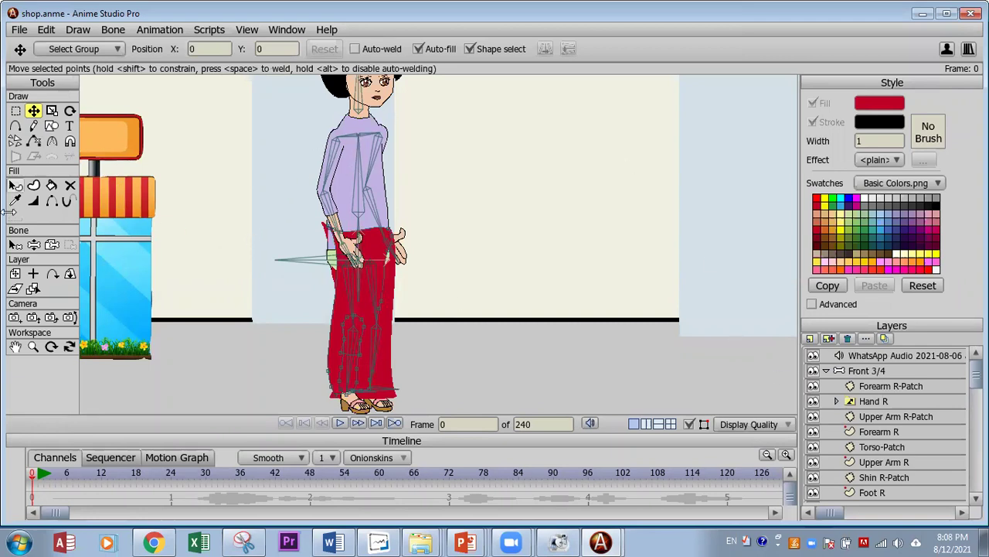
Step: Draw a freehand dark red sash on the Torso layer, running from the shoulder across the chest down to the waist
{"action": "left_click", "coordinate": [32, 289]}
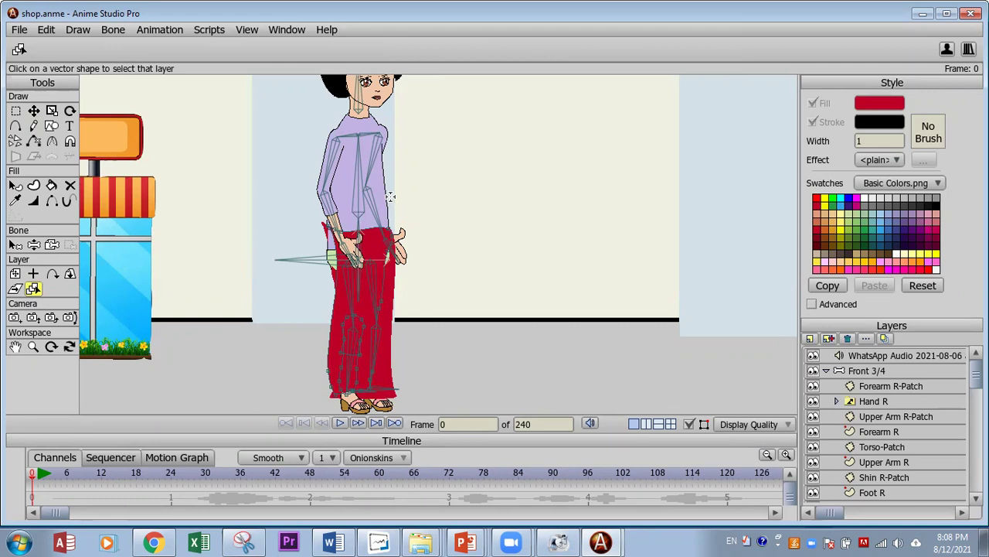
{"action": "left_click", "coordinate": [351, 168]}
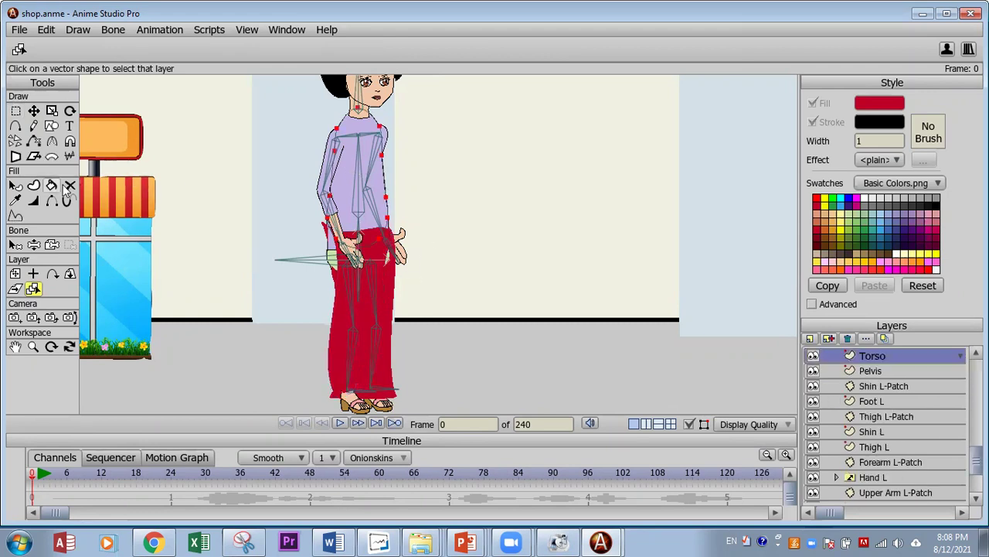
{"action": "left_click", "coordinate": [33, 126]}
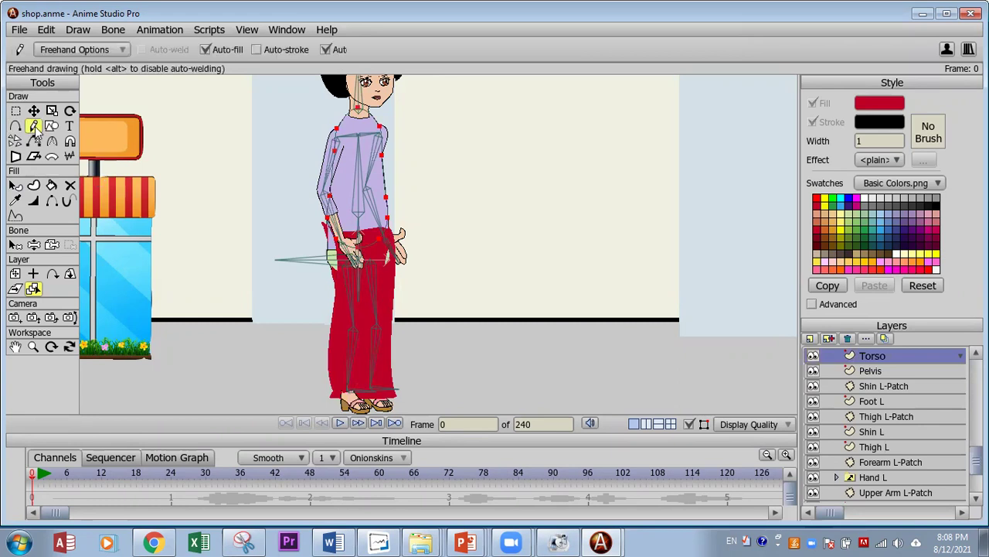
{"action": "mouse_move", "coordinate": [338, 125]}
{"action": "left_mouse_down"}
{"action": "mouse_move", "coordinate": [361, 166]}
{"action": "mouse_move", "coordinate": [358, 225]}
{"action": "mouse_move", "coordinate": [391, 223]}
{"action": "mouse_move", "coordinate": [383, 147]}
{"action": "mouse_move", "coordinate": [373, 129]}
{"action": "mouse_move", "coordinate": [337, 124]}
{"action": "left_mouse_up"}
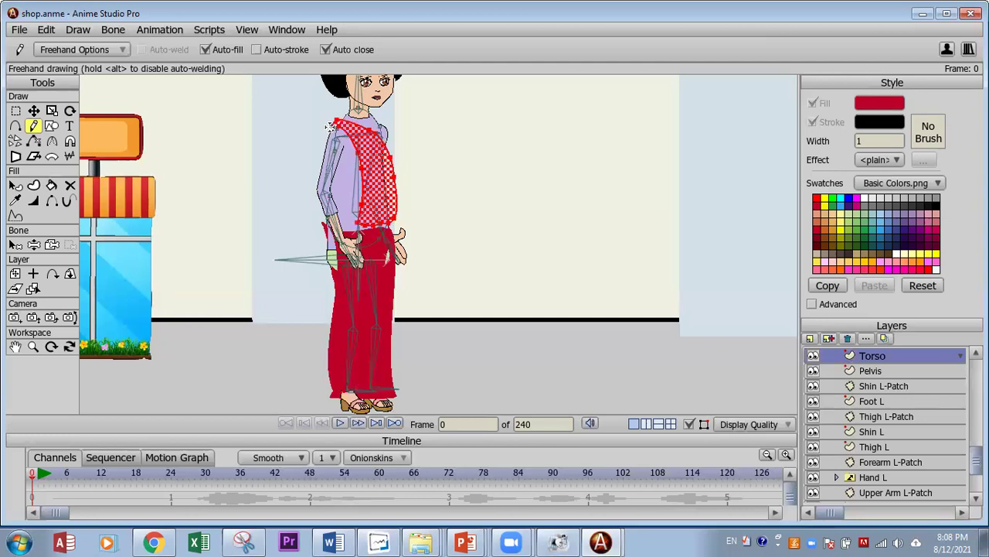
{"action": "left_click", "coordinate": [502, 193]}
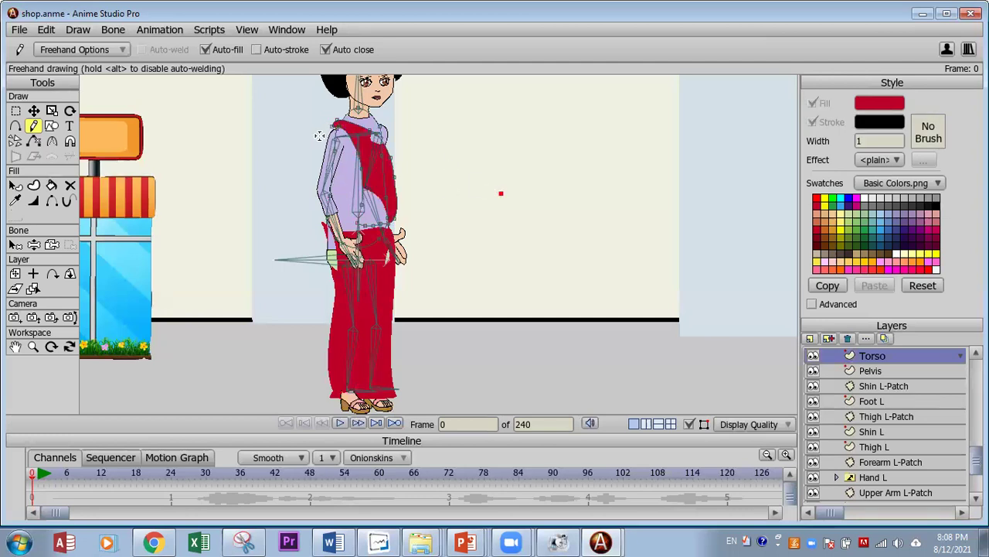
Step: Draw a freehand dark red drape flowing from the shoulder behind the girl's back down to shin height
{"action": "mouse_move", "coordinate": [335, 119]}
{"action": "left_mouse_down"}
{"action": "mouse_move", "coordinate": [231, 272]}
{"action": "mouse_move", "coordinate": [189, 304]}
{"action": "mouse_move", "coordinate": [242, 375]}
{"action": "left_mouse_up"}
{"action": "left_click_drag", "start_coordinate": [316, 202], "coordinate": [332, 123]}
{"action": "left_click", "coordinate": [16, 110]}
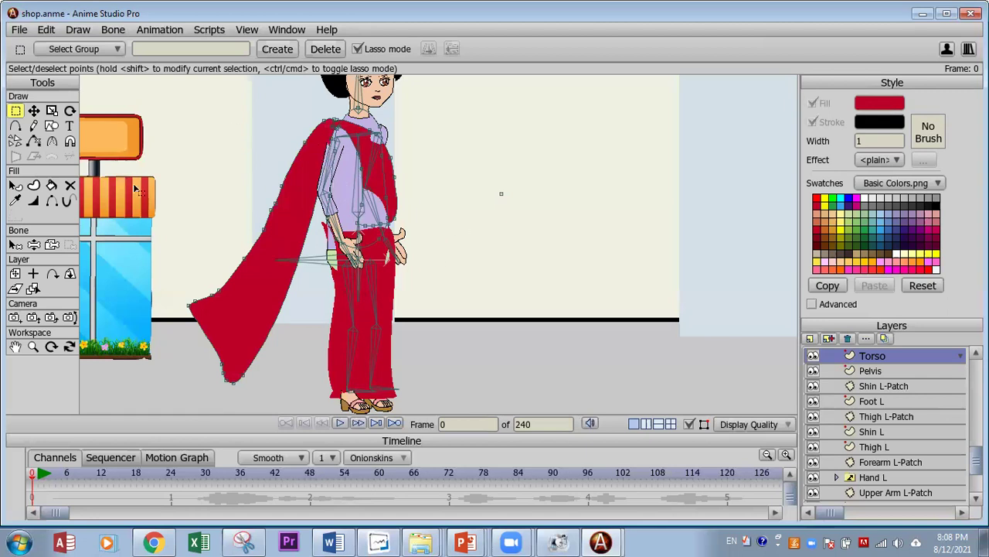
Step: Reselect the torso's original outline points and nudge them slightly downward
{"action": "left_click", "coordinate": [33, 288]}
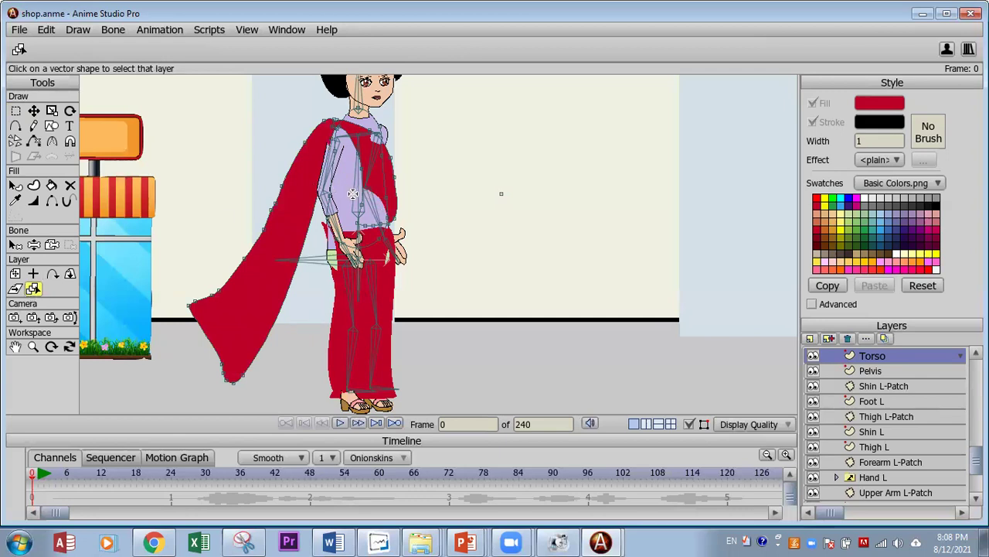
{"action": "left_click", "coordinate": [33, 110]}
{"action": "left_click", "coordinate": [353, 215]}
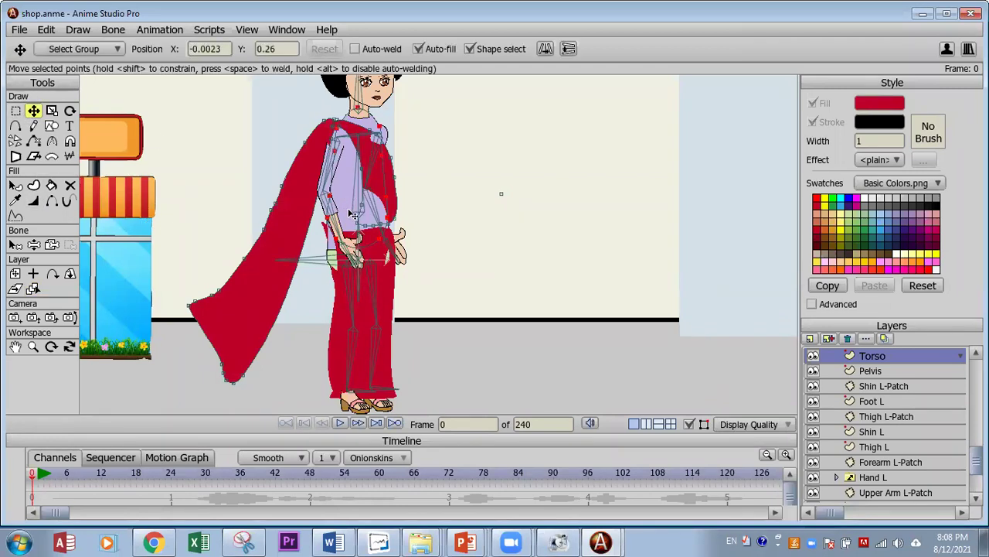
{"action": "mouse_move", "coordinate": [349, 209]}
{"action": "left_mouse_down"}
{"action": "mouse_move", "coordinate": [510, 199]}
{"action": "mouse_move", "coordinate": [585, 205]}
{"action": "mouse_move", "coordinate": [409, 203]}
{"action": "mouse_move", "coordinate": [344, 217]}
{"action": "mouse_move", "coordinate": [336, 196]}
{"action": "left_mouse_up"}
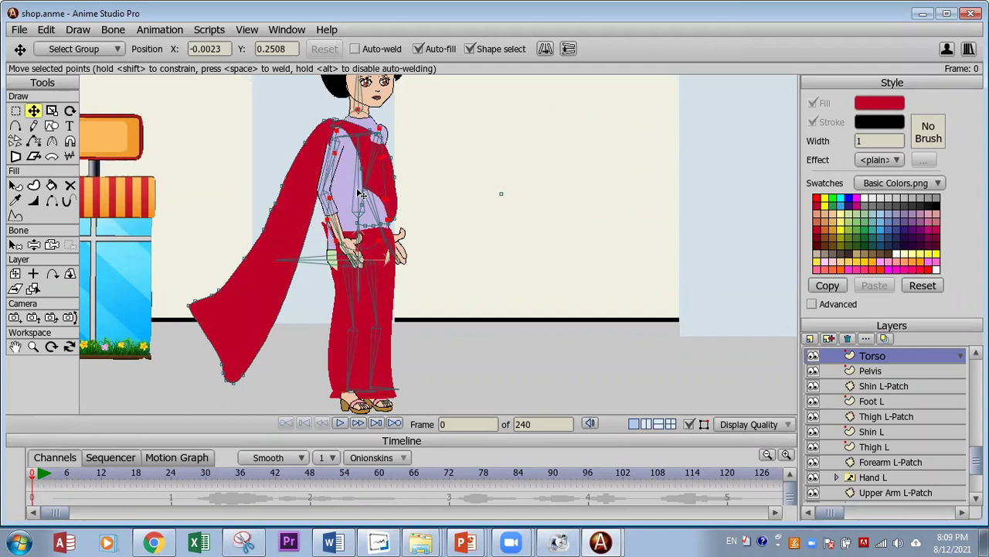
Step: Draw another freehand dark red section on the Torso layer, over the midriff between the sash and the skirt's waist
{"action": "left_click", "coordinate": [33, 127]}
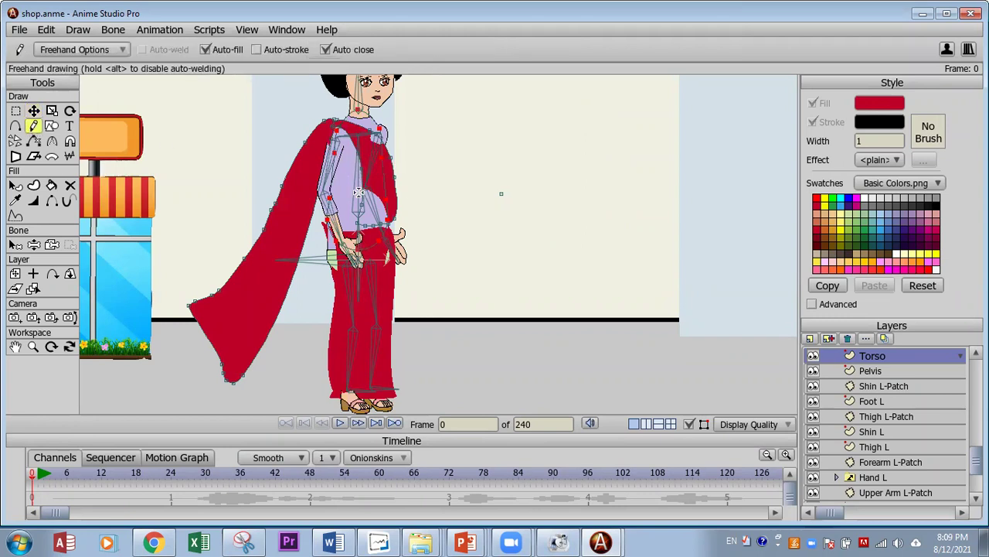
{"action": "left_click_drag", "start_coordinate": [393, 204], "coordinate": [395, 201]}
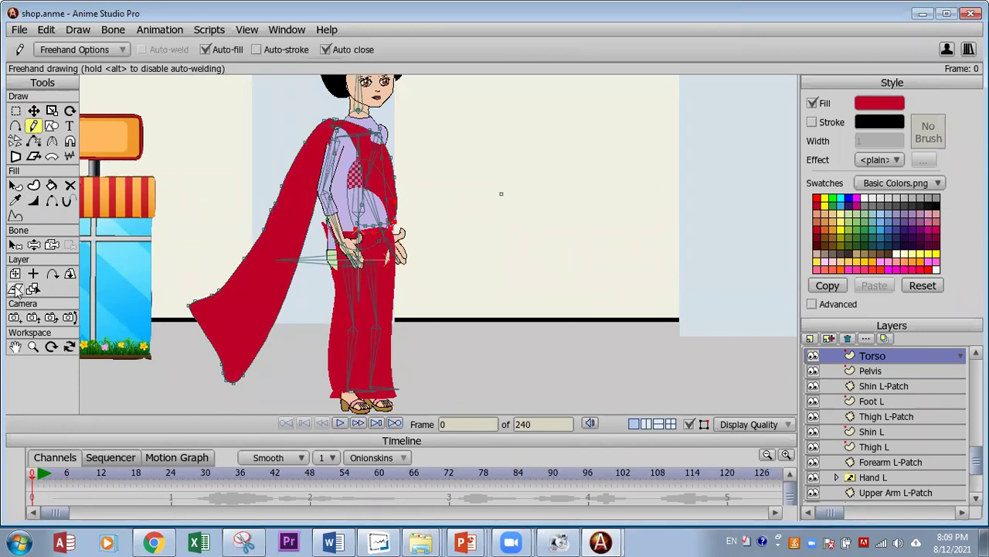
{"action": "left_click", "coordinate": [33, 289]}
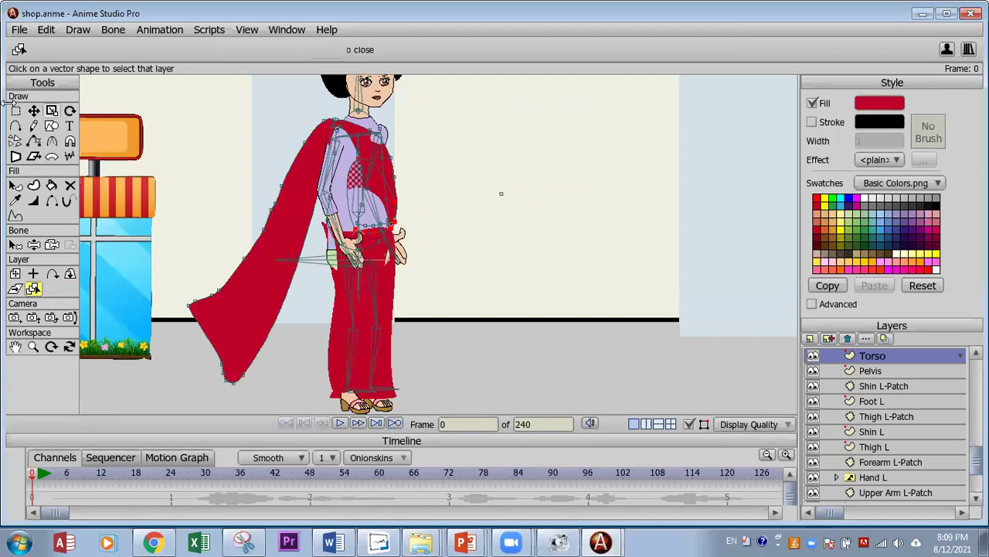
Step: Try moving the torso's purple outline points clear of the body to the side, and undo the move
{"action": "scroll", "coordinate": [352, 320], "scroll_direction": "up", "scroll_amount": 5}
{"action": "scroll", "coordinate": [558, 365], "scroll_direction": "up", "scroll_amount": 2}
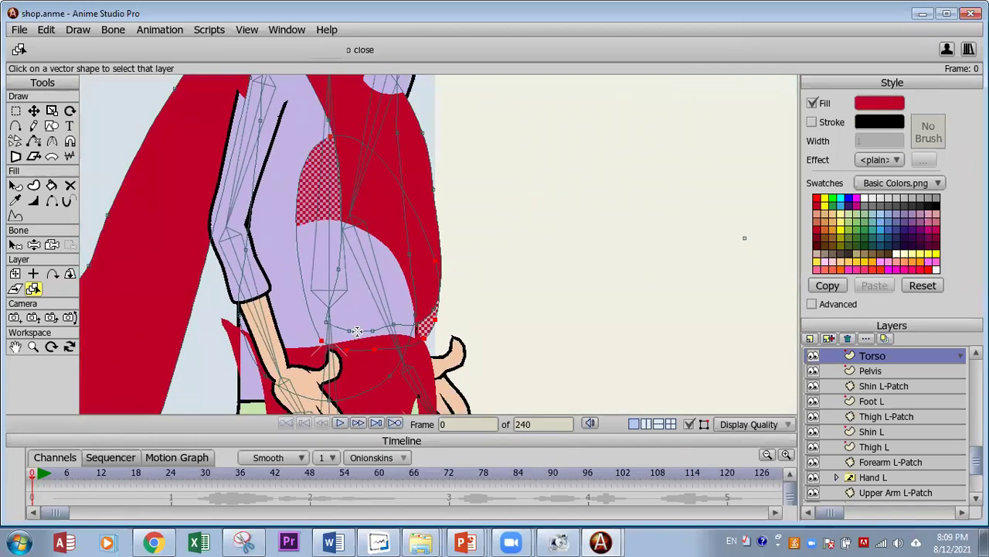
{"action": "left_click", "coordinate": [16, 111]}
{"action": "left_click", "coordinate": [33, 111]}
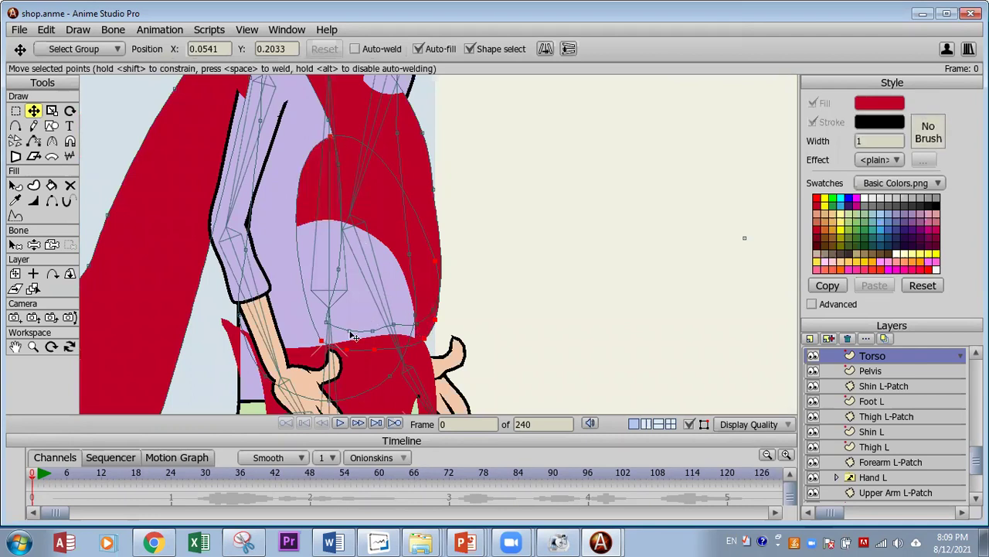
{"action": "left_click_drag", "start_coordinate": [289, 308], "coordinate": [575, 285]}
{"action": "left_click", "coordinate": [288, 270]}
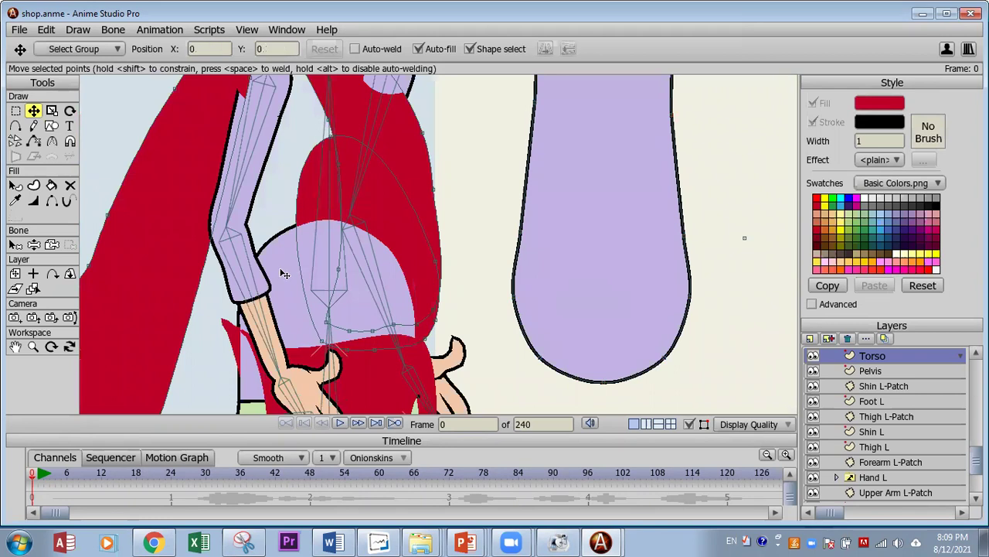
{"action": "left_click", "coordinate": [866, 432]}
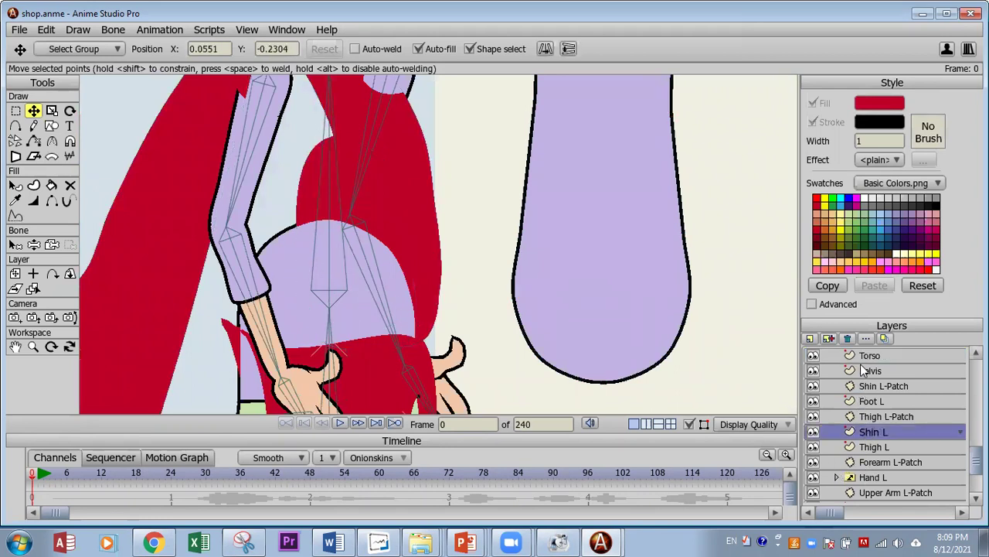
{"action": "left_click", "coordinate": [873, 447]}
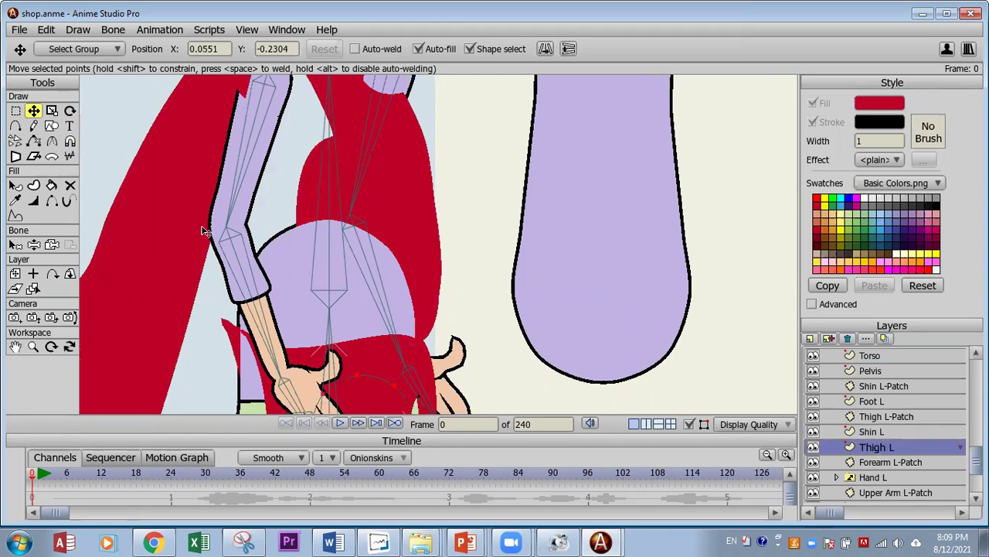
{"action": "key", "text": "ctrl+z"}
{"action": "key", "text": "ctrl+z"}
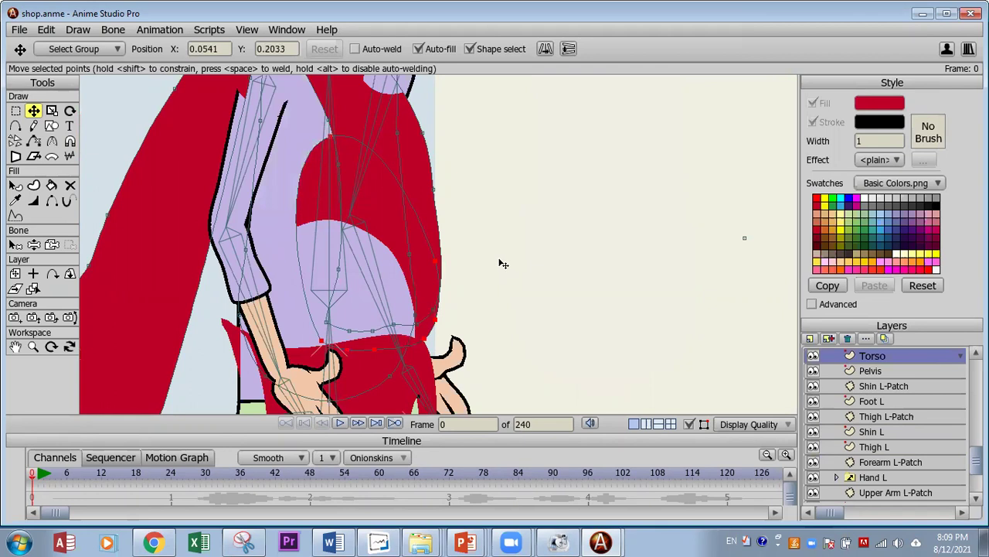
Step: Shift the torso's outline points aside toward the girl's front, and nudge the Pelvis layer's points slightly upward
{"action": "left_click", "coordinate": [286, 244]}
{"action": "left_click_drag", "start_coordinate": [284, 244], "coordinate": [362, 237]}
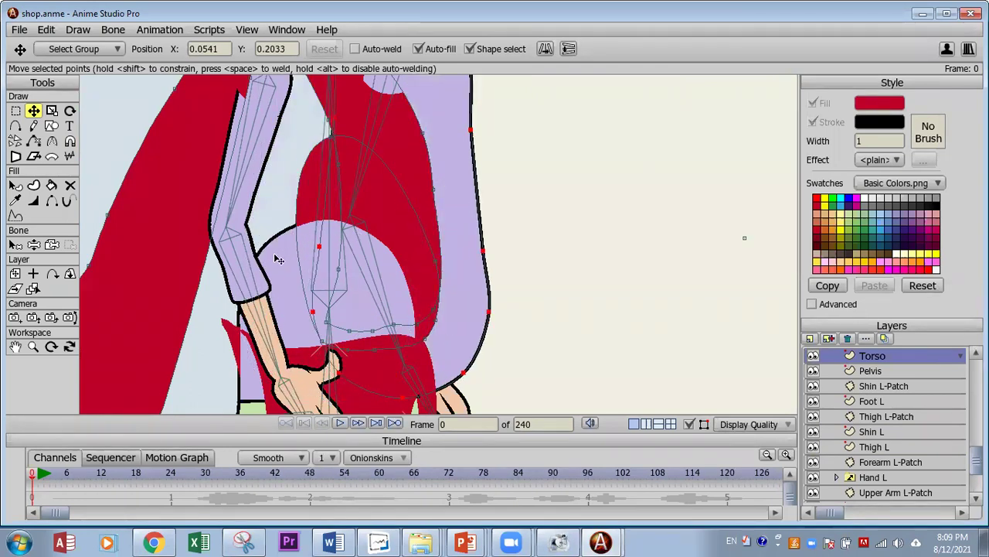
{"action": "left_click", "coordinate": [33, 288]}
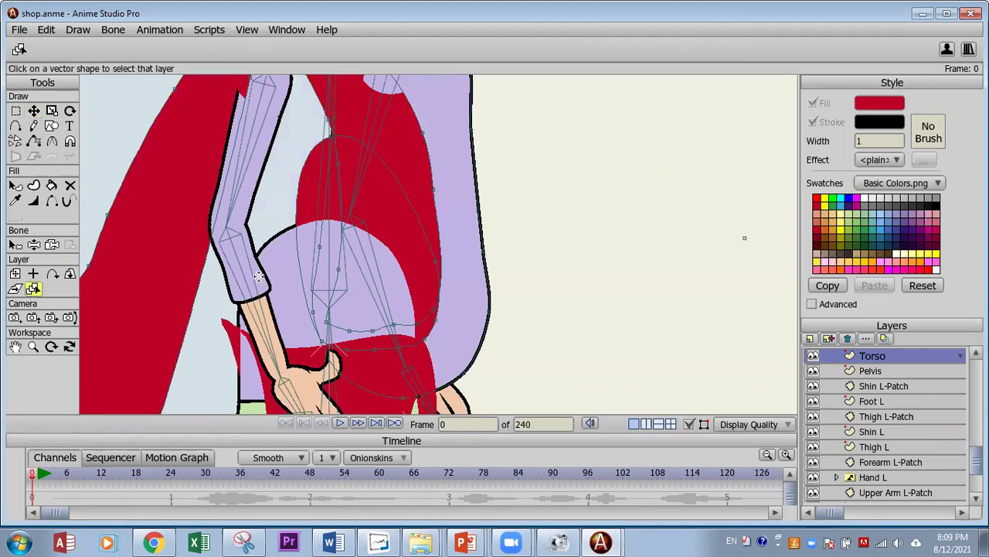
{"action": "left_click", "coordinate": [288, 276]}
{"action": "left_click", "coordinate": [303, 277]}
{"action": "left_click", "coordinate": [288, 279]}
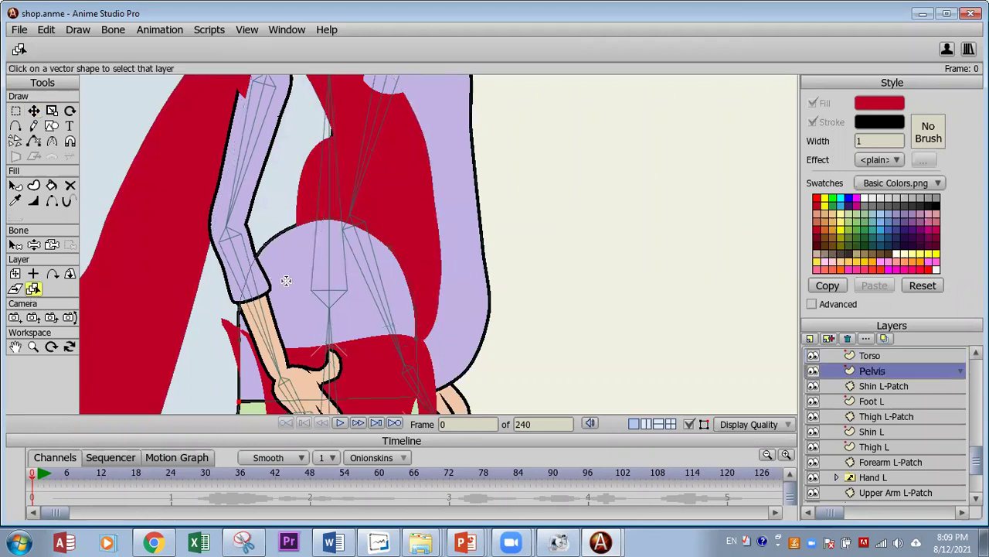
{"action": "left_click", "coordinate": [34, 110]}
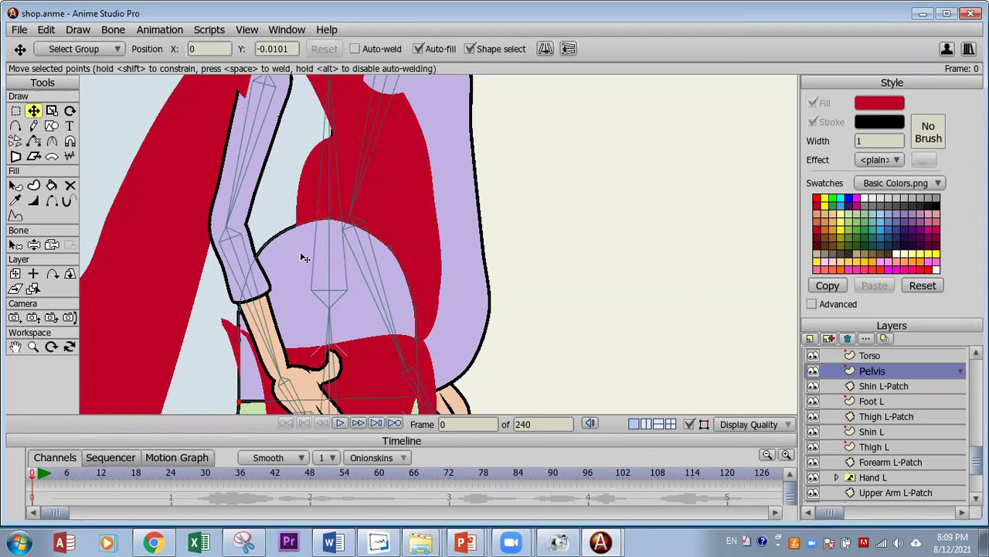
{"action": "left_click_drag", "start_coordinate": [302, 257], "coordinate": [284, 242]}
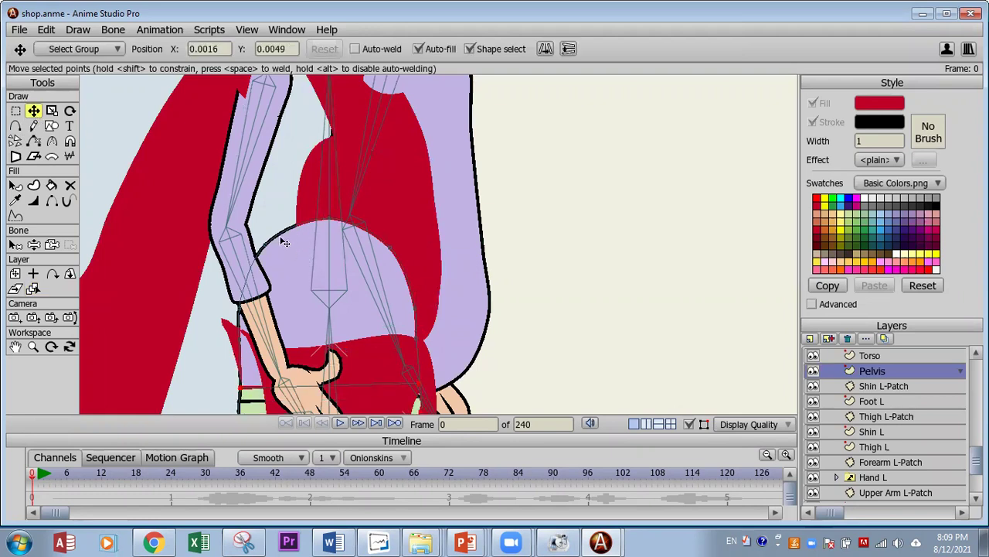
{"action": "left_click", "coordinate": [288, 260]}
Step: Draw a freehand dark red section on the Pelvis layer, covering the body from the chest down to the skirt's waist
{"action": "left_click", "coordinate": [33, 126]}
{"action": "mouse_move", "coordinate": [300, 190]}
{"action": "left_mouse_down"}
{"action": "mouse_move", "coordinate": [313, 346]}
{"action": "mouse_move", "coordinate": [427, 340]}
{"action": "mouse_move", "coordinate": [442, 273]}
{"action": "mouse_move", "coordinate": [434, 214]}
{"action": "mouse_move", "coordinate": [414, 169]}
{"action": "mouse_move", "coordinate": [313, 79]}
{"action": "mouse_move", "coordinate": [303, 199]}
{"action": "left_mouse_up"}
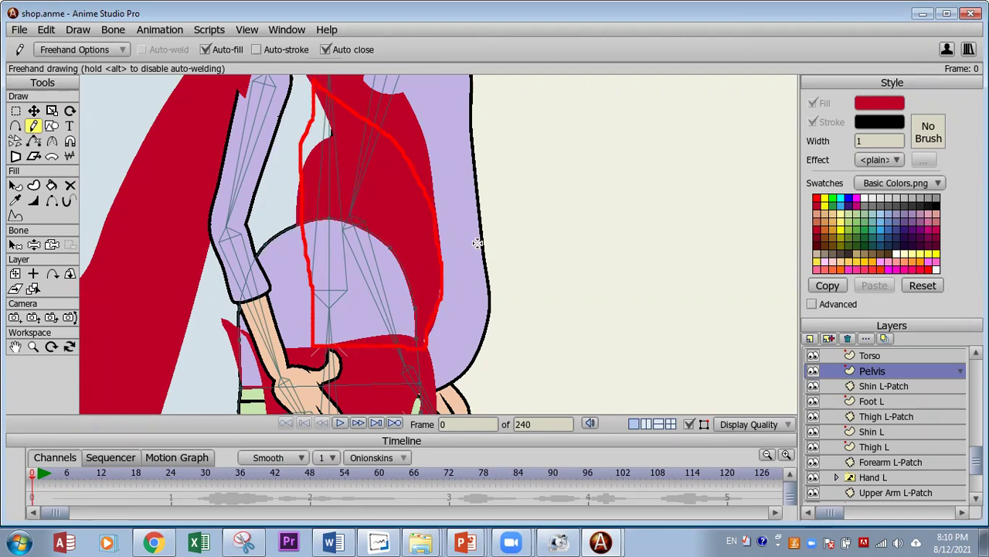
{"action": "left_click", "coordinate": [584, 230]}
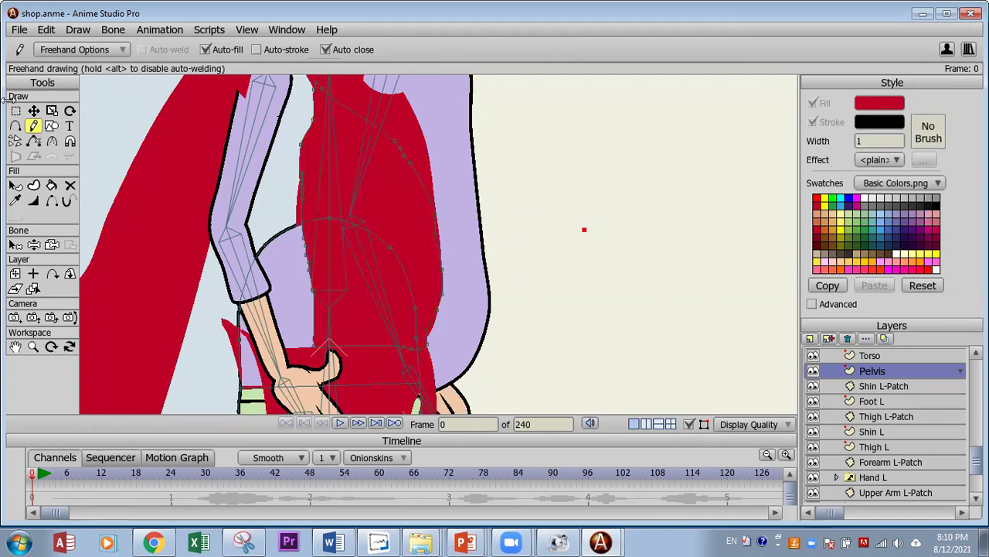
{"action": "left_click", "coordinate": [33, 110]}
{"action": "left_click", "coordinate": [448, 199]}
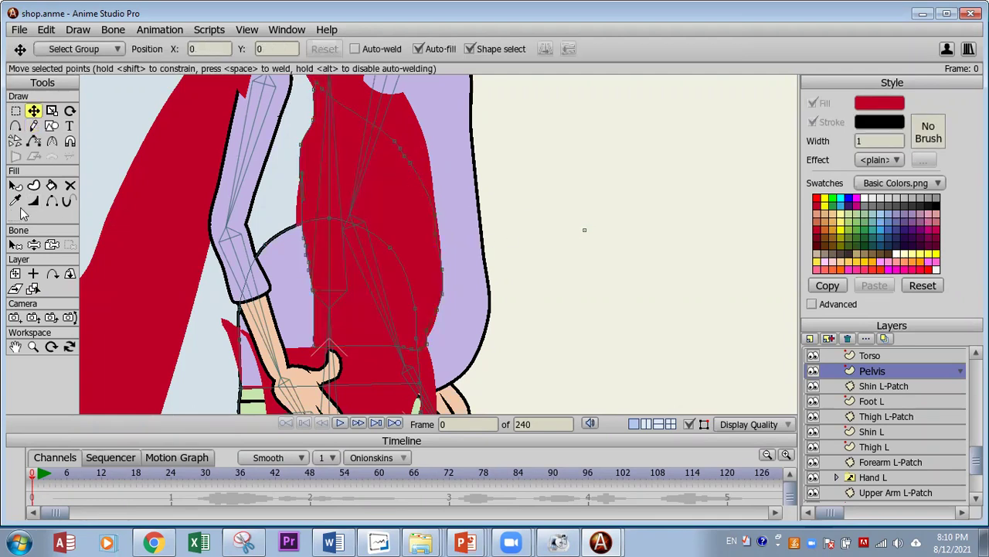
Step: Move the Torso layer's purple outline points back behind the red outfit, under the neck and shoulders
{"action": "left_click", "coordinate": [33, 290]}
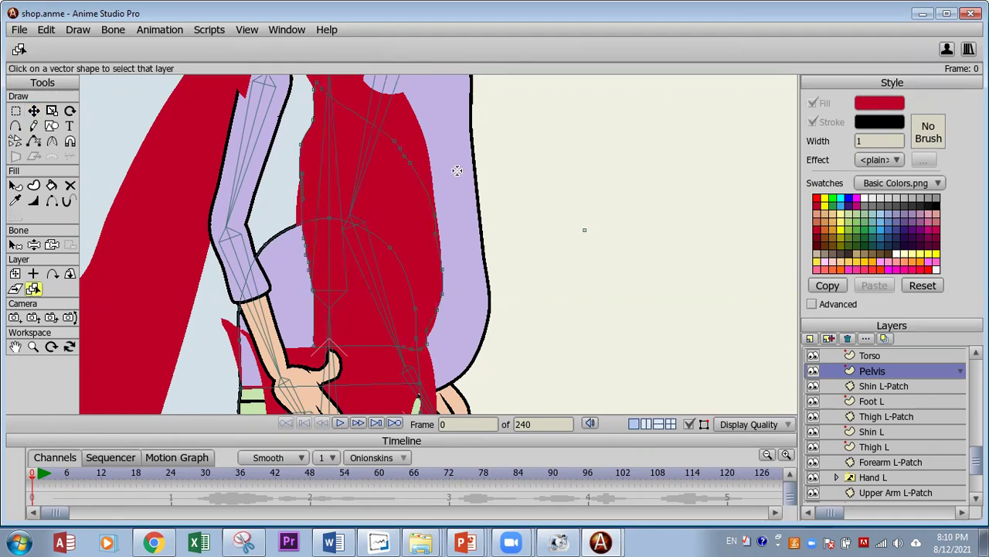
{"action": "left_click", "coordinate": [457, 170]}
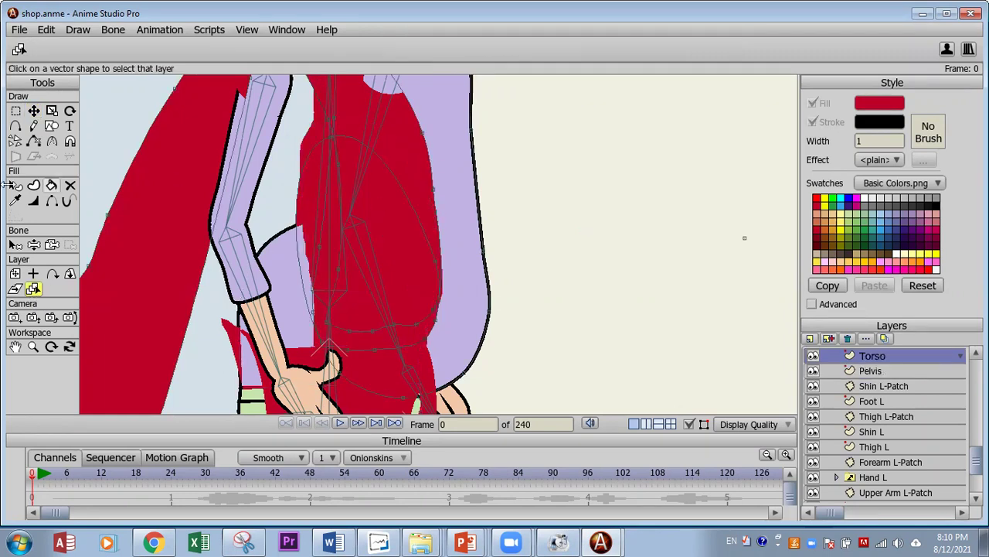
{"action": "left_click", "coordinate": [33, 111]}
{"action": "key", "text": "ctrl+a"}
{"action": "left_click_drag", "start_coordinate": [460, 243], "coordinate": [416, 225]}
{"action": "left_click_drag", "start_coordinate": [551, 298], "coordinate": [539, 331]}
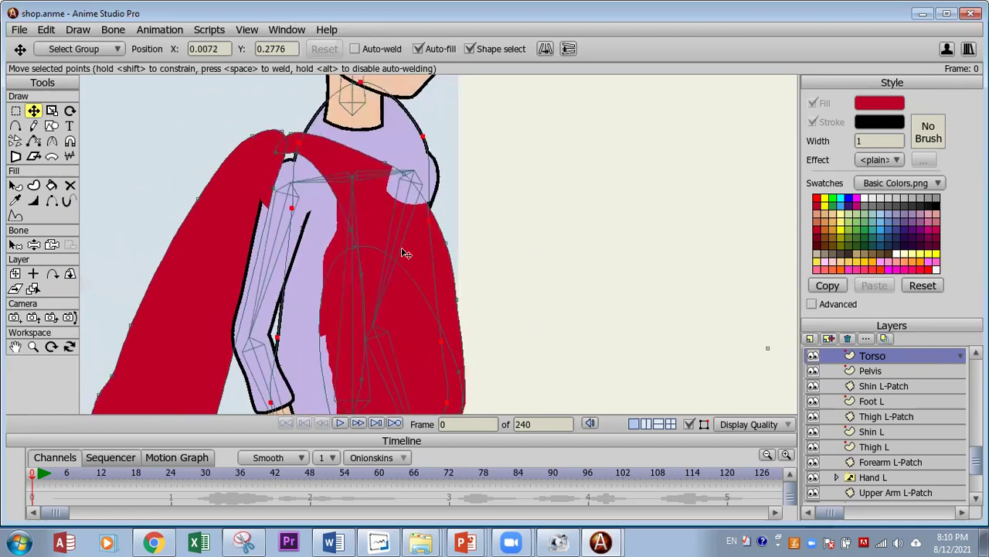
{"action": "left_click_drag", "start_coordinate": [411, 136], "coordinate": [381, 155]}
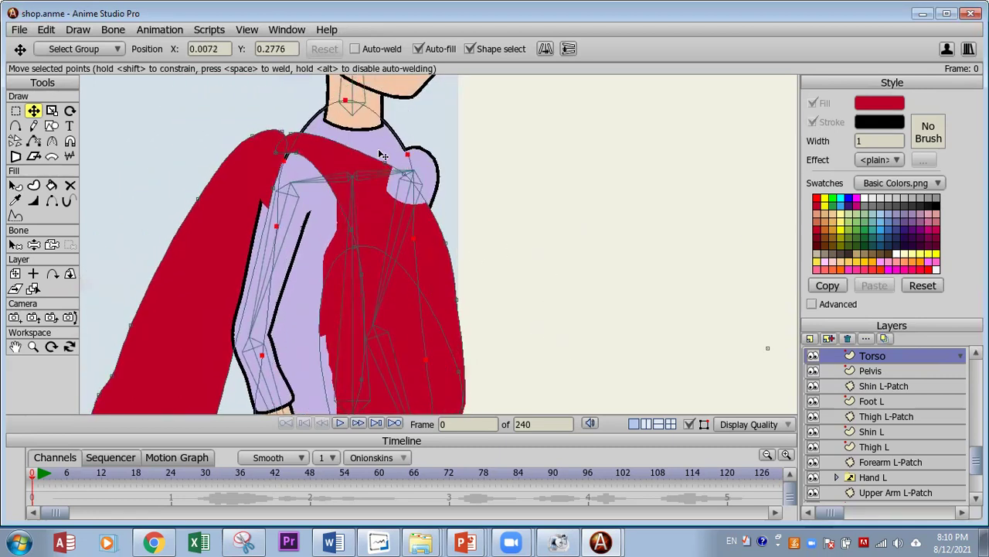
{"action": "left_click_drag", "start_coordinate": [520, 212], "coordinate": [316, 164]}
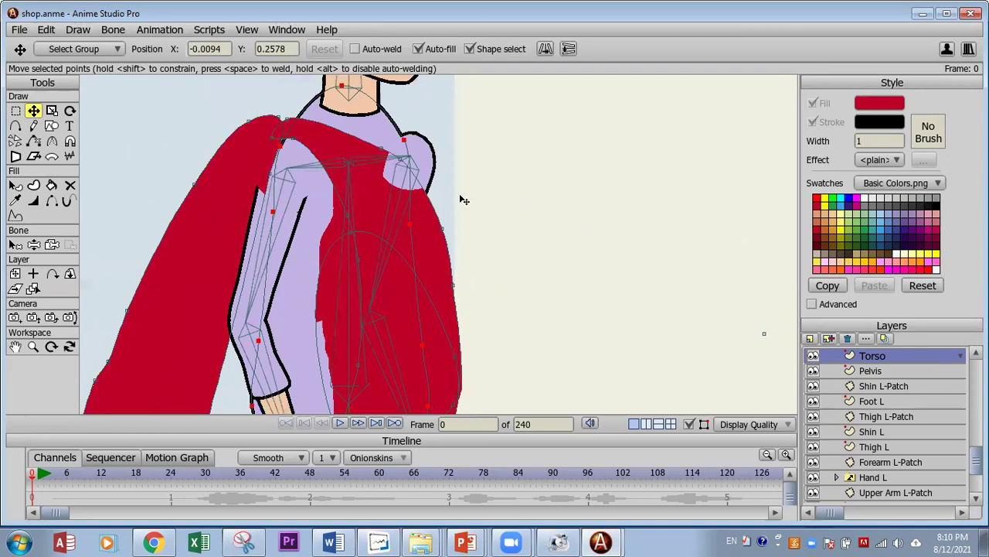
Step: Add a new vector layer and place it as the topmost layer inside the Front 3/4 bone layer
{"action": "scroll", "coordinate": [498, 330], "scroll_direction": "down", "scroll_amount": 2}
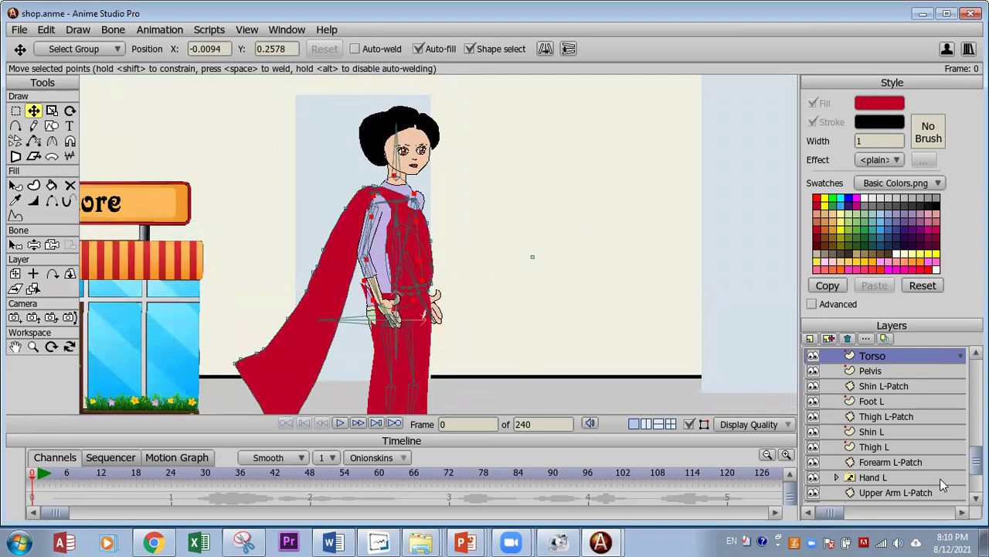
{"action": "left_click_drag", "start_coordinate": [986, 470], "coordinate": [916, 439]}
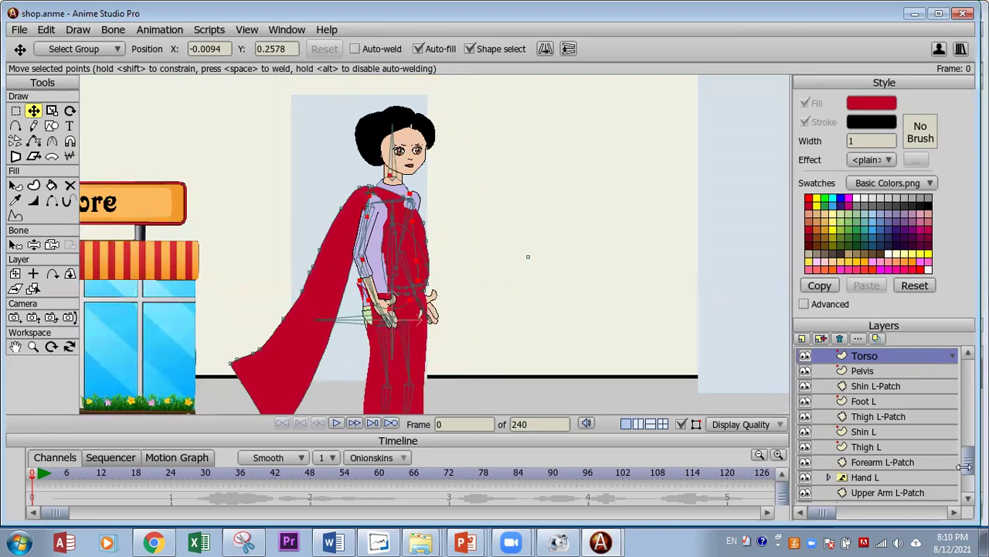
{"action": "left_click", "coordinate": [16, 111]}
{"action": "scroll", "coordinate": [877, 423], "scroll_direction": "up", "scroll_amount": 5}
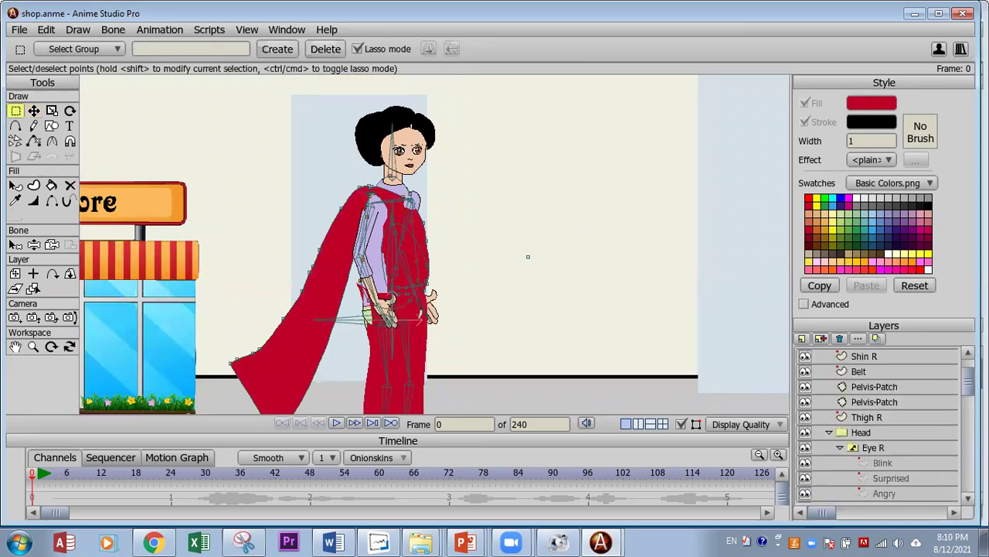
{"action": "left_click", "coordinate": [819, 372]}
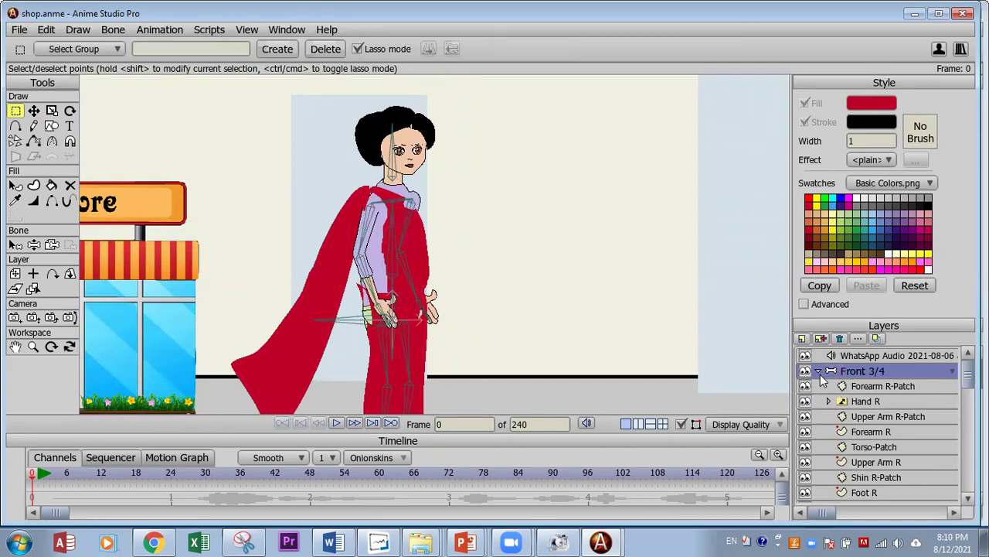
{"action": "left_click", "coordinate": [818, 372]}
{"action": "left_click", "coordinate": [817, 372]}
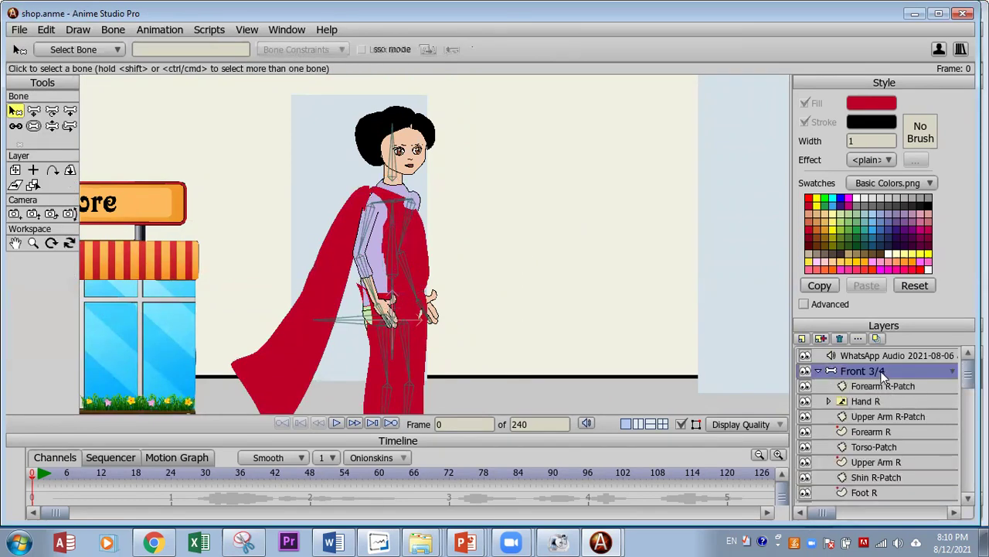
{"action": "left_click", "coordinate": [803, 340]}
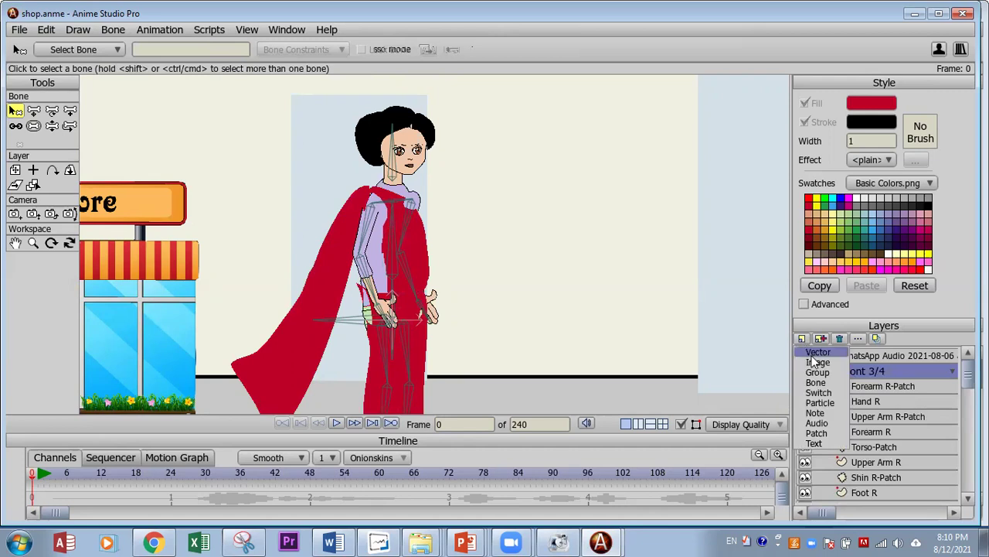
{"action": "left_click", "coordinate": [812, 362]}
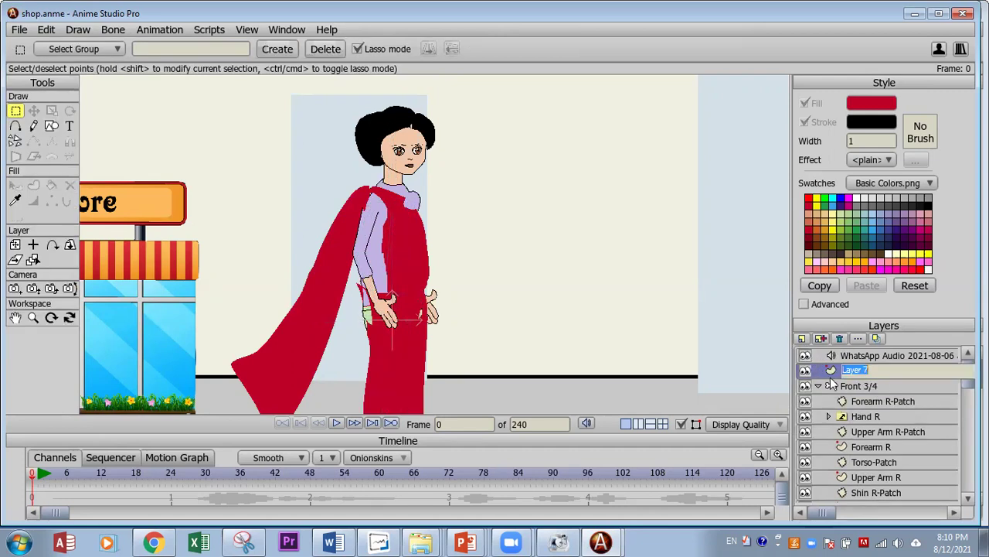
{"action": "left_click_drag", "start_coordinate": [825, 376], "coordinate": [843, 393]}
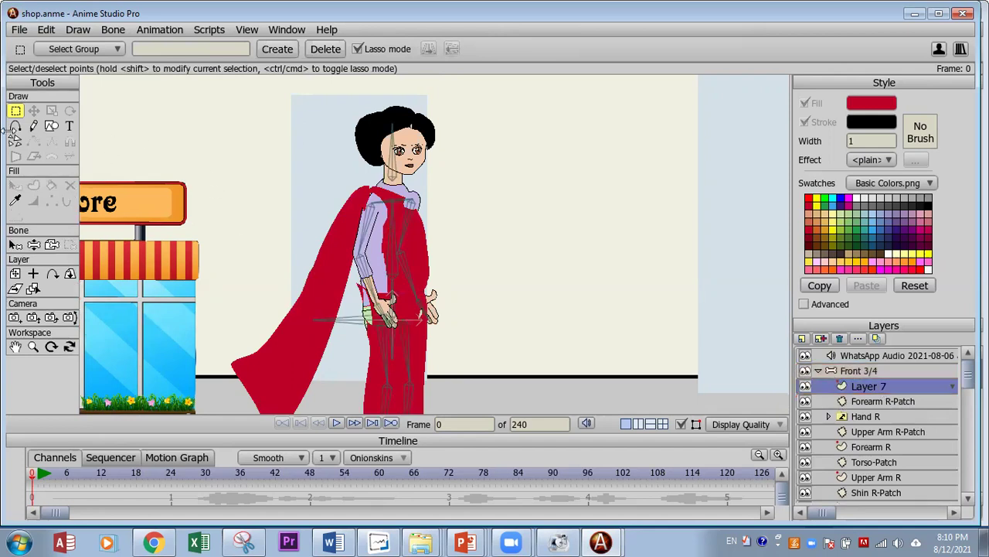
Step: Try a large freehand dark red shape across the girl's upper body on the new vector layer, and delete it
{"action": "left_click", "coordinate": [33, 126]}
{"action": "mouse_move", "coordinate": [298, 184]}
{"action": "left_mouse_down"}
{"action": "mouse_move", "coordinate": [521, 283]}
{"action": "mouse_move", "coordinate": [249, 258]}
{"action": "mouse_move", "coordinate": [248, 245]}
{"action": "left_mouse_up"}
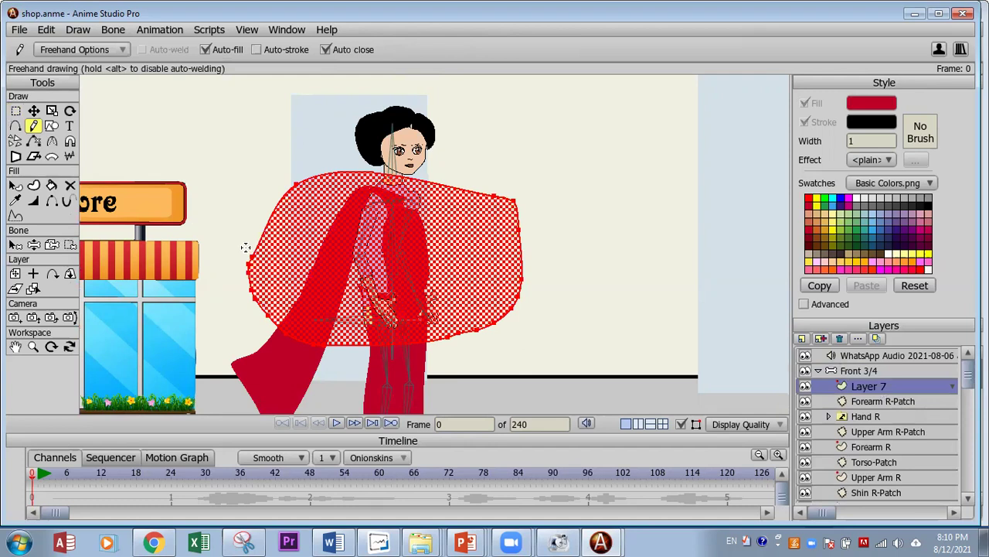
{"action": "left_click", "coordinate": [691, 158]}
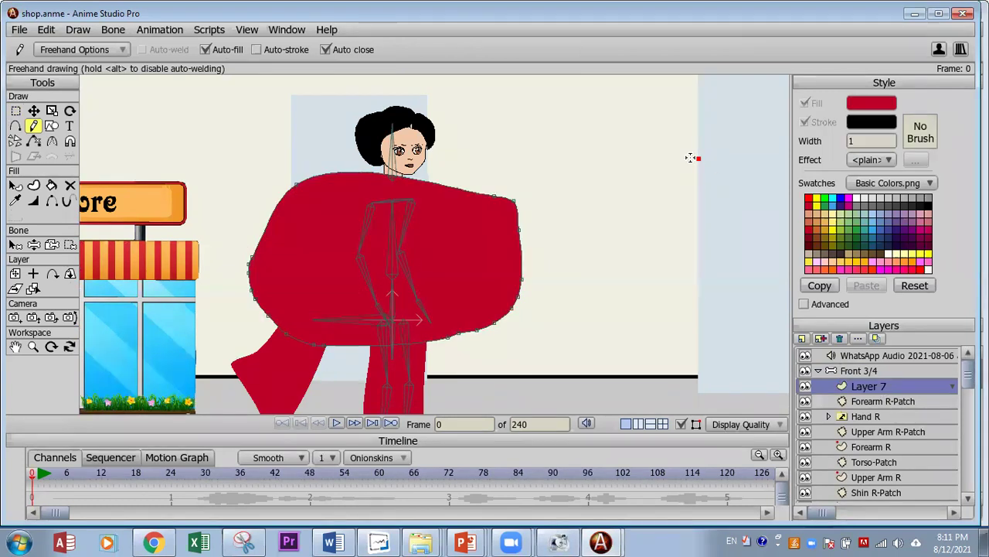
{"action": "left_click", "coordinate": [16, 110]}
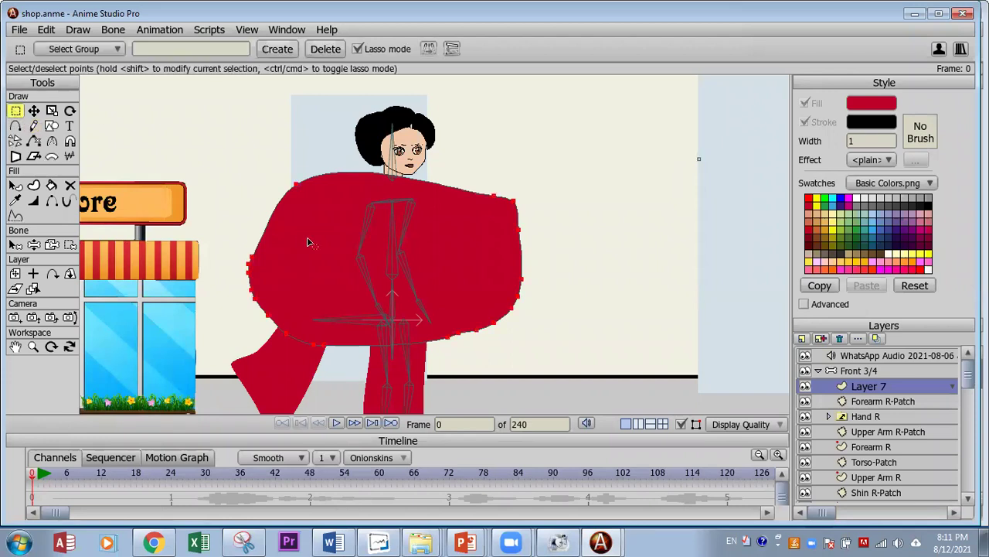
{"action": "key", "text": "Delete"}
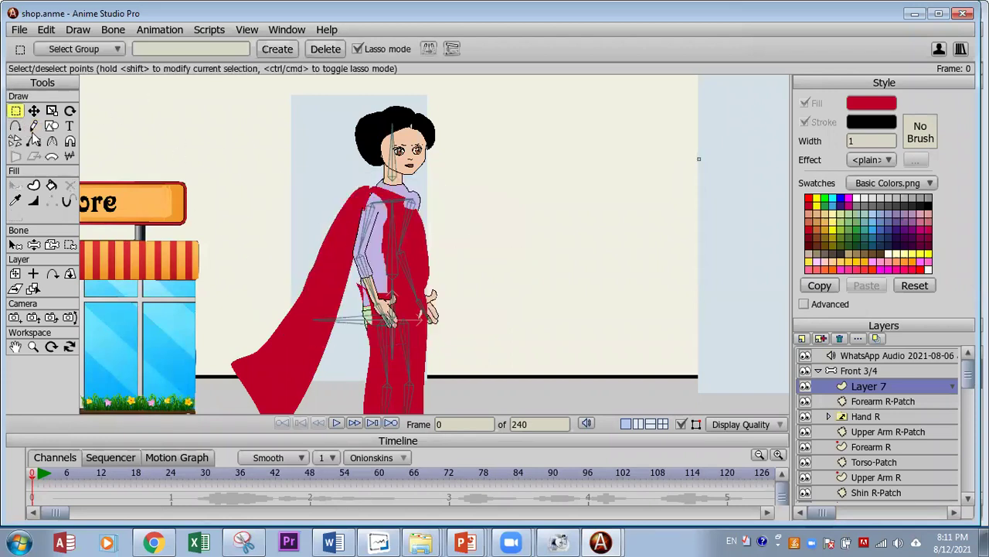
Step: Draw a freehand dark red section on the new vector layer, covering the girl's torso from the shoulder down to the waist
{"action": "left_click", "coordinate": [33, 125]}
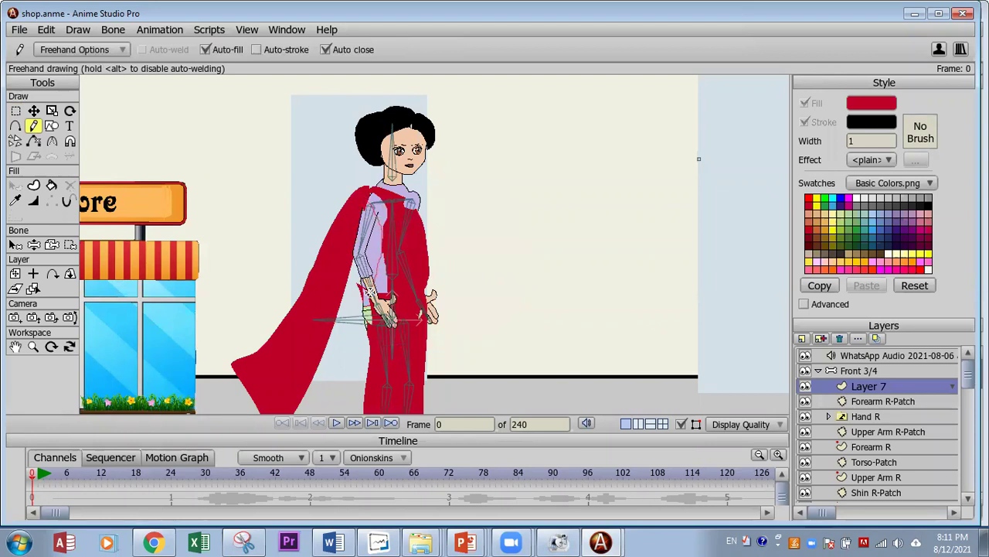
{"action": "mouse_move", "coordinate": [381, 295]}
{"action": "left_mouse_down"}
{"action": "mouse_move", "coordinate": [425, 297]}
{"action": "mouse_move", "coordinate": [419, 231]}
{"action": "left_mouse_up"}
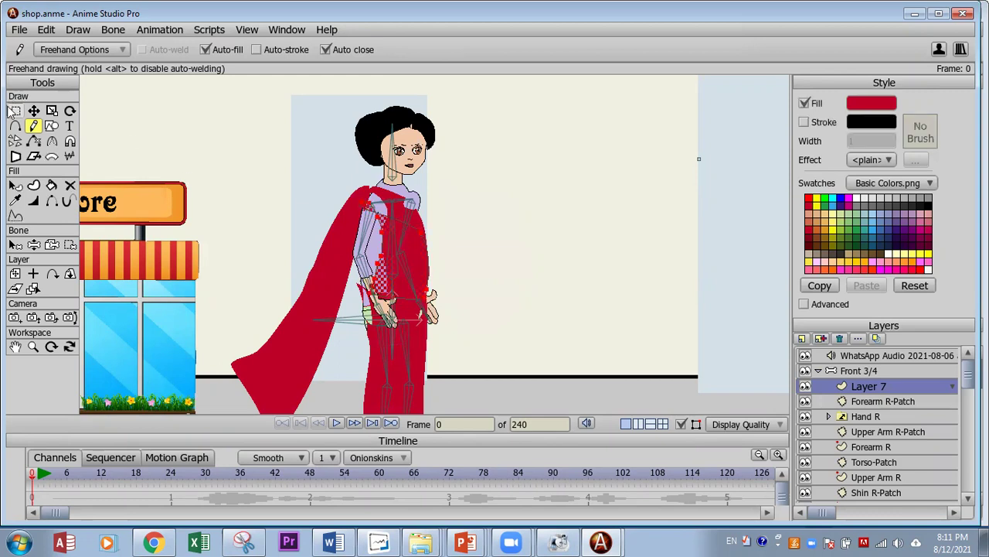
{"action": "left_click", "coordinate": [33, 110]}
{"action": "left_click", "coordinate": [294, 169]}
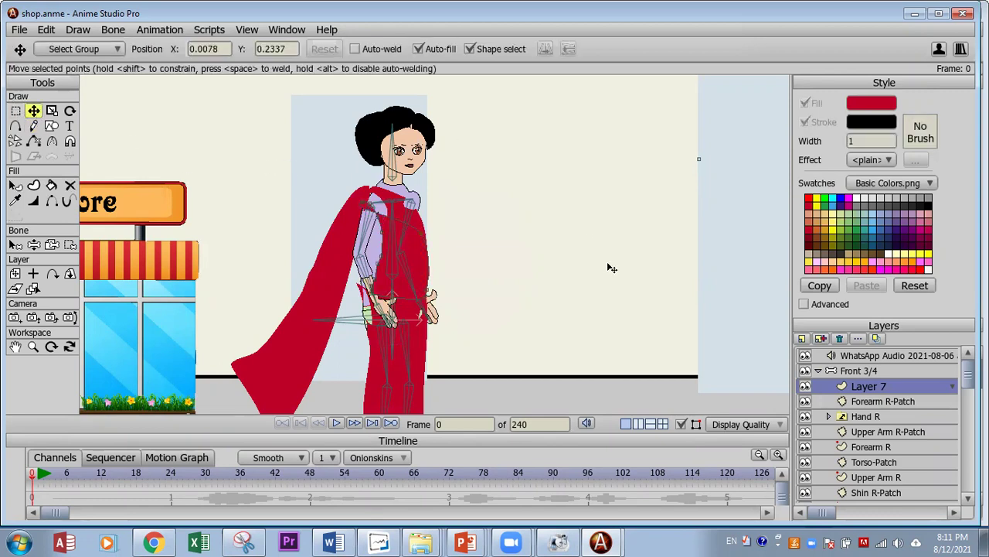
{"action": "scroll", "coordinate": [359, 255], "scroll_direction": "up", "scroll_amount": 5}
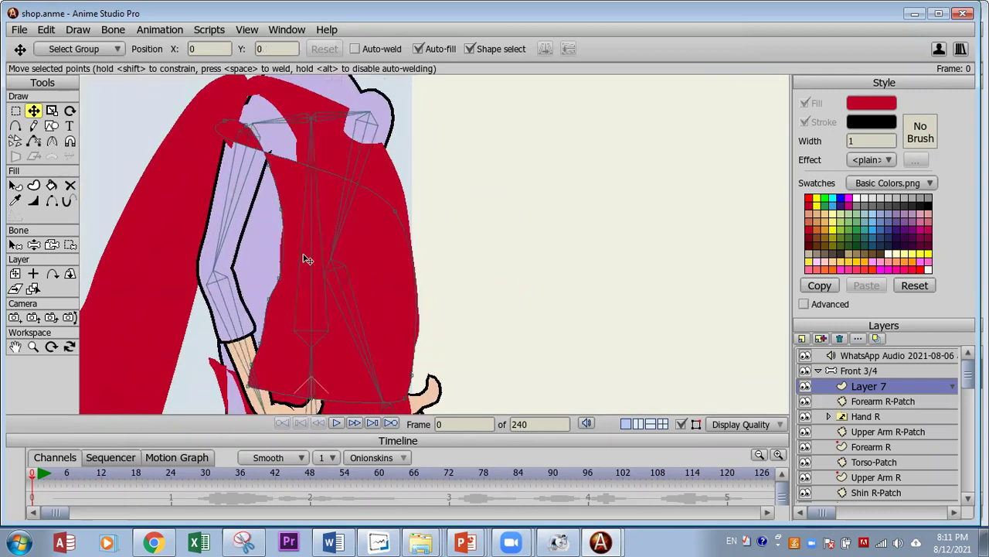
Step: Raise the upper corner point of the new layer's red torso shape to the top of the shoulder, under the existing drape
{"action": "scroll", "coordinate": [286, 208], "scroll_direction": "down", "scroll_amount": 2}
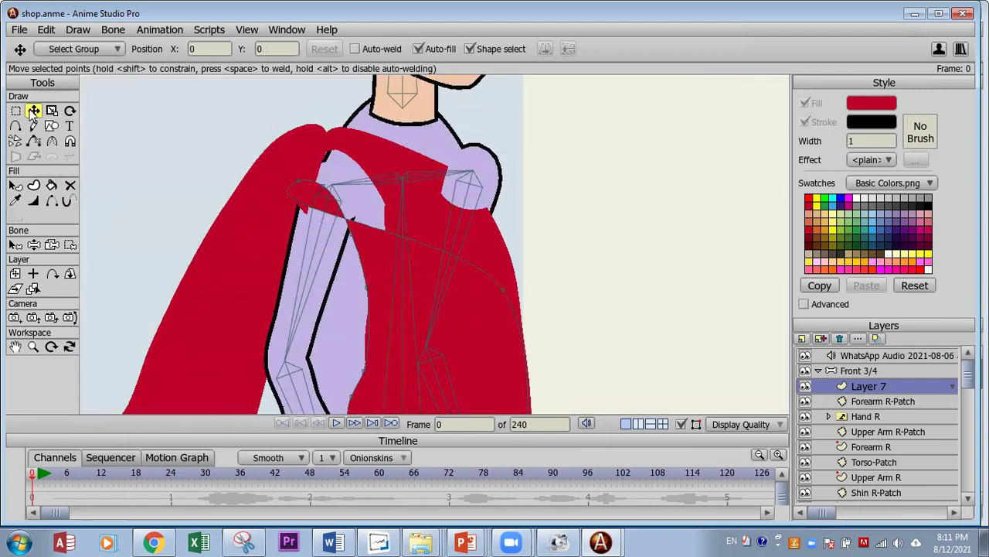
{"action": "left_click_drag", "start_coordinate": [300, 188], "coordinate": [306, 150]}
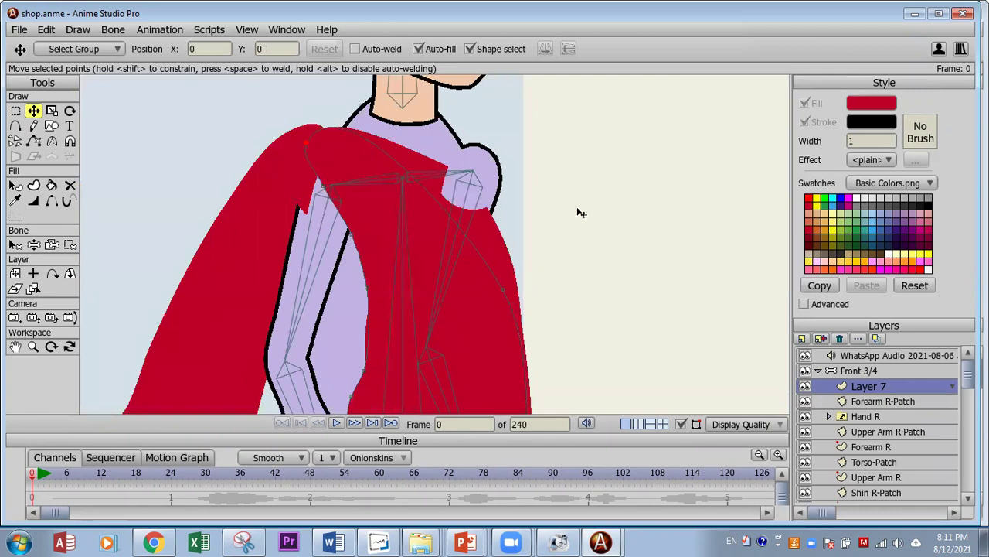
{"action": "scroll", "coordinate": [535, 304], "scroll_direction": "down", "scroll_amount": 3}
{"action": "scroll", "coordinate": [475, 340], "scroll_direction": "up", "scroll_amount": 4}
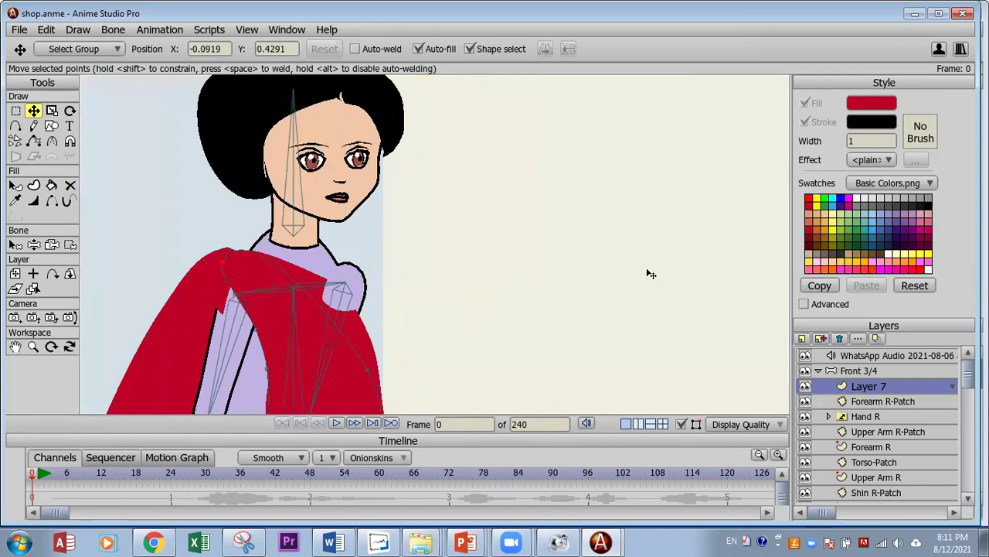
Step: At frame 1, rotate both upper arm bones of the Front 3/4 girl outward, away from her torso
{"action": "left_click", "coordinate": [856, 371]}
{"action": "left_click", "coordinate": [51, 113]}
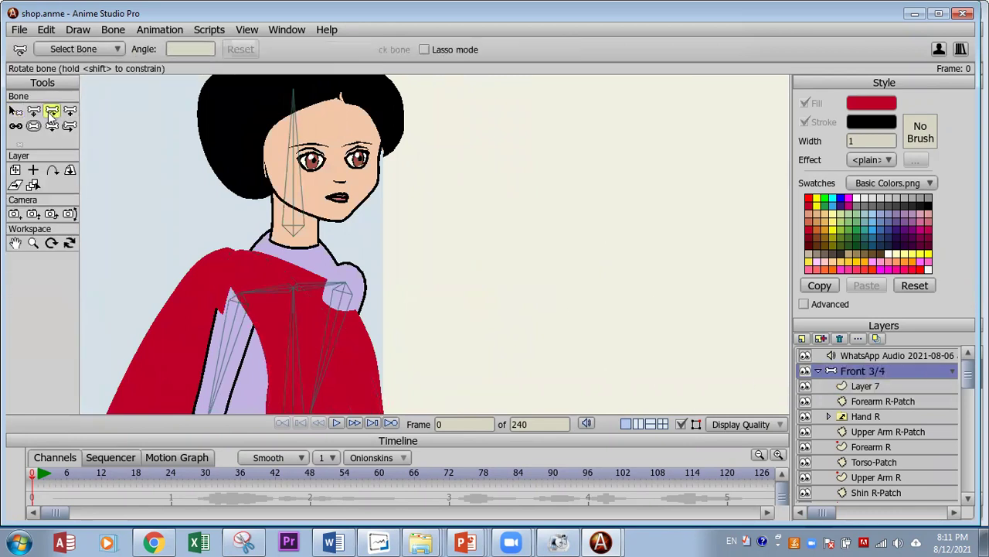
{"action": "left_click", "coordinate": [41, 482]}
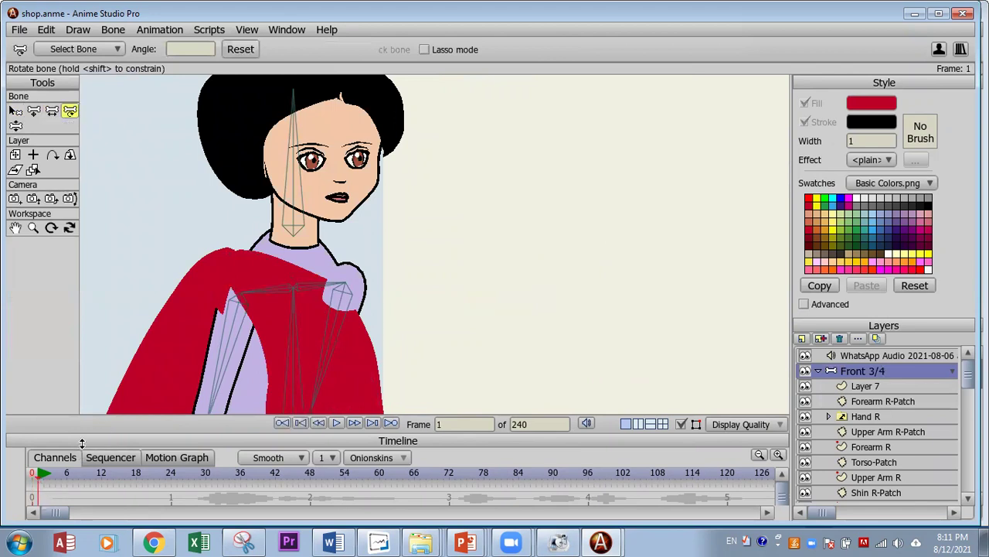
{"action": "mouse_move", "coordinate": [349, 360]}
{"action": "left_mouse_down"}
{"action": "mouse_move", "coordinate": [327, 360]}
{"action": "mouse_move", "coordinate": [343, 371]}
{"action": "left_mouse_up"}
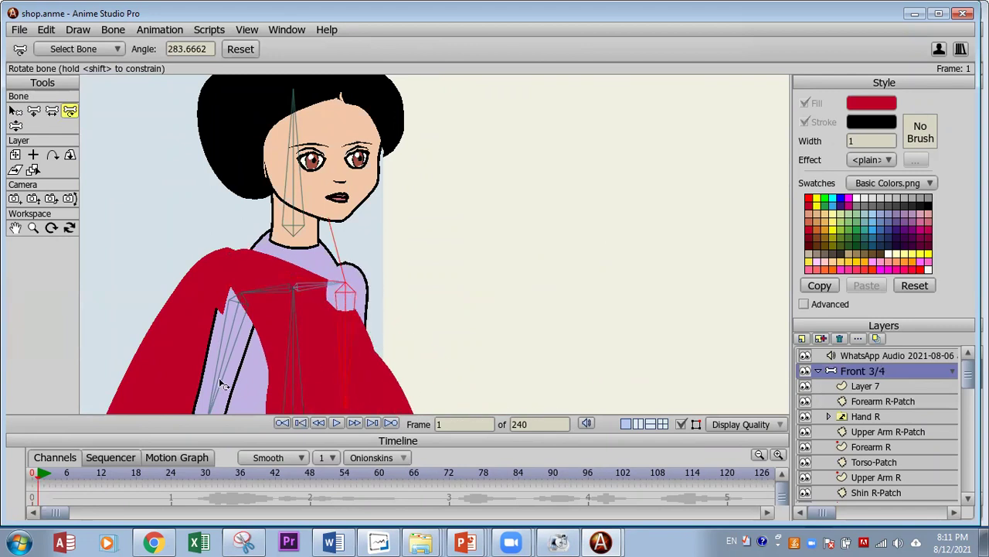
{"action": "left_click_drag", "start_coordinate": [221, 384], "coordinate": [203, 379]}
Step: Render frame 1 to check the posed girl and her outfit in the street scene, and close the preview
{"action": "scroll", "coordinate": [464, 301], "scroll_direction": "up", "scroll_amount": 4}
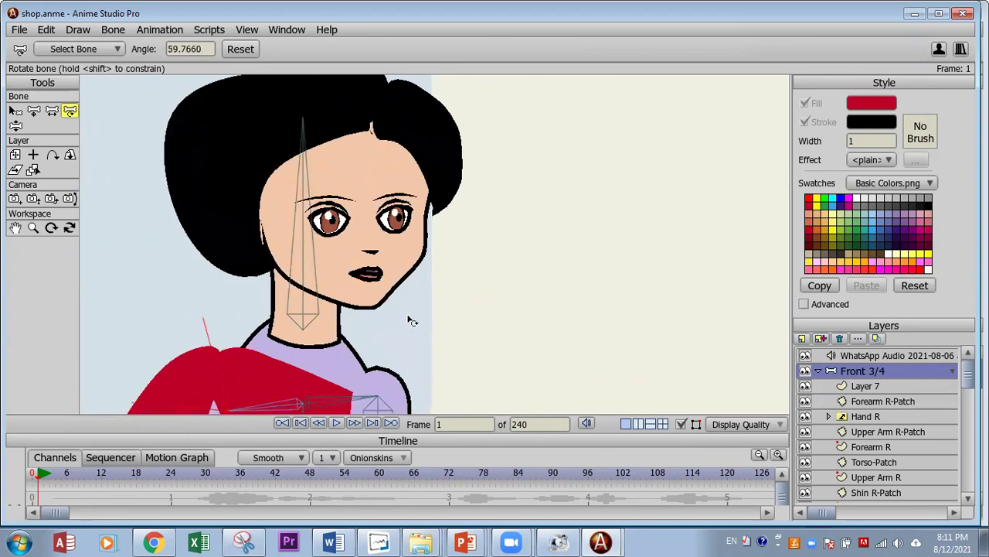
{"action": "scroll", "coordinate": [444, 309], "scroll_direction": "down", "scroll_amount": 2}
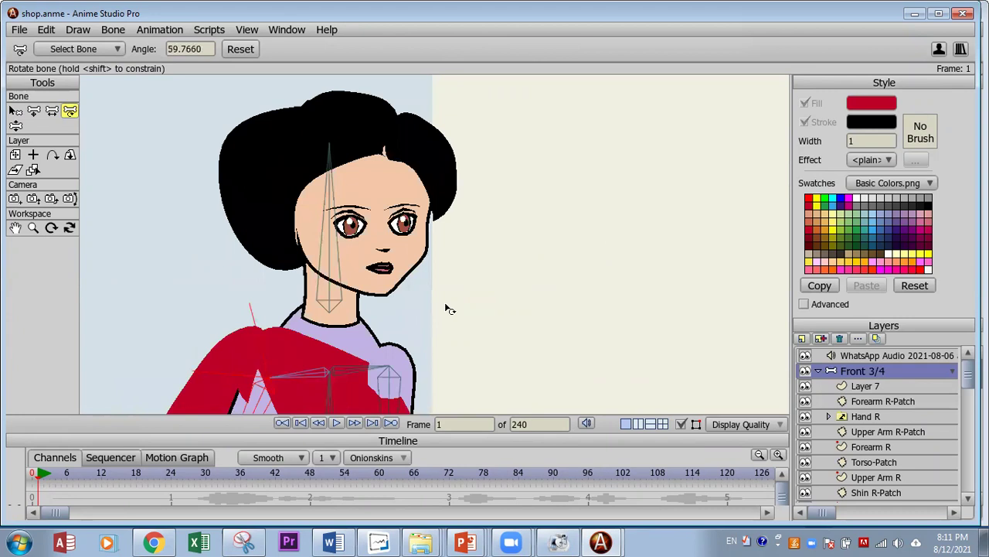
{"action": "scroll", "coordinate": [440, 306], "scroll_direction": "up", "scroll_amount": 3}
{"action": "scroll", "coordinate": [485, 325], "scroll_direction": "down", "scroll_amount": 1}
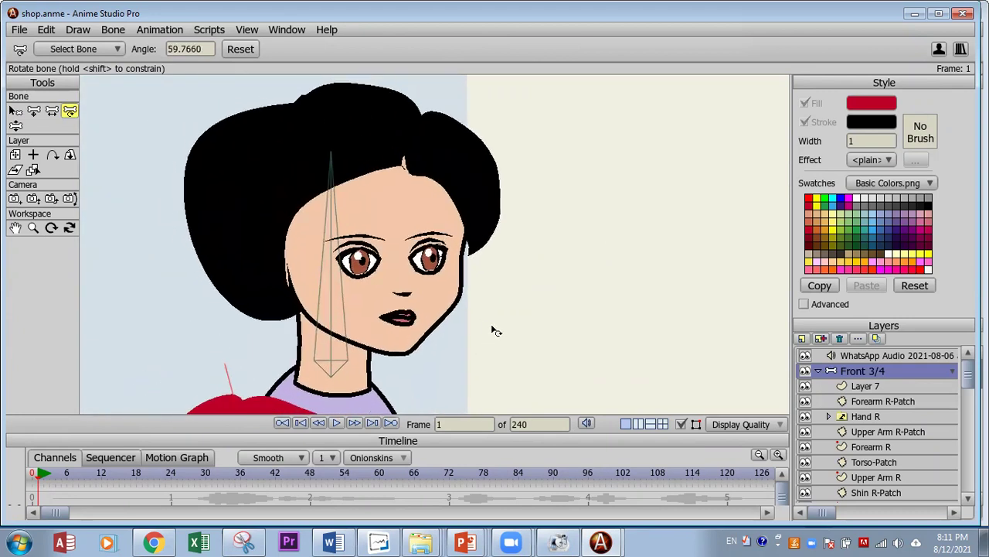
{"action": "key", "text": "ctrl+r"}
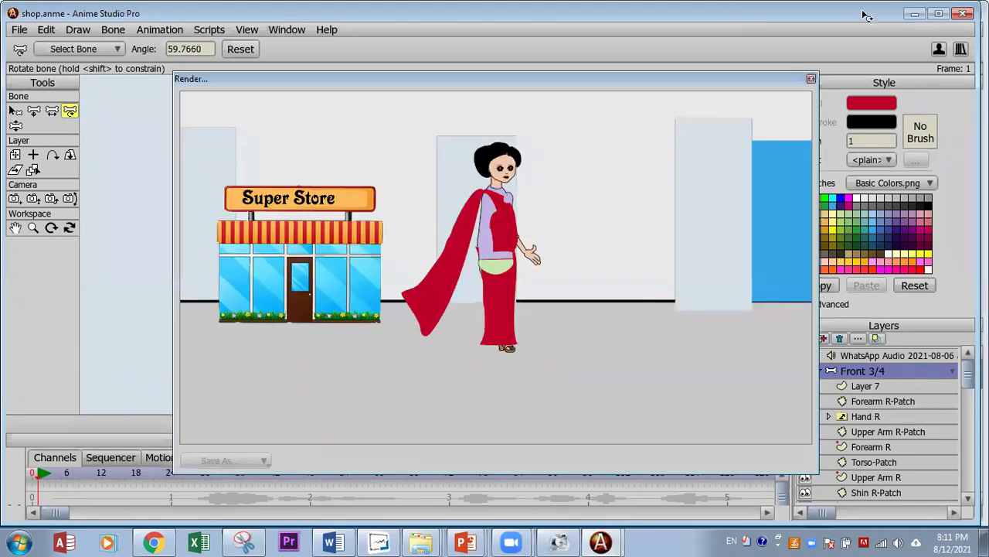
{"action": "left_click", "coordinate": [809, 78]}
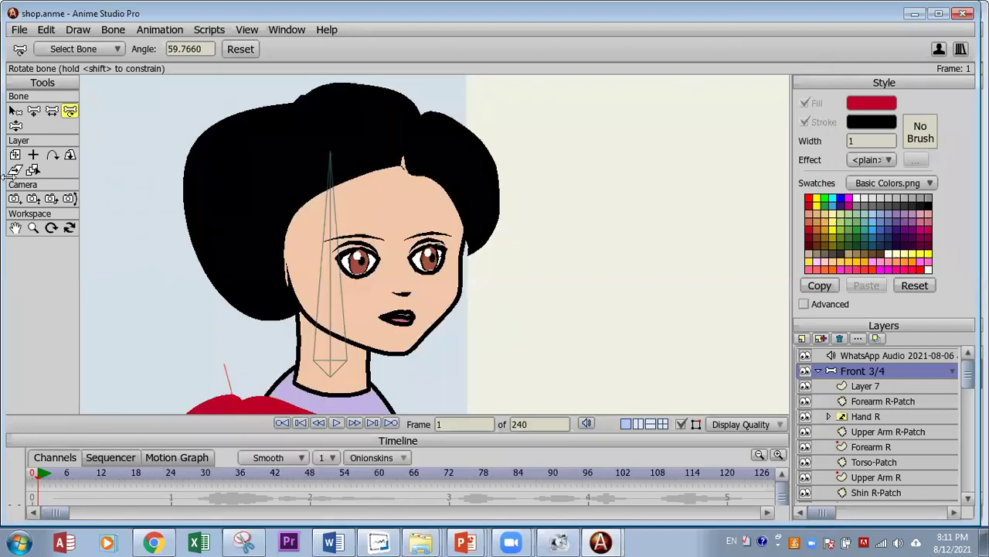
Step: Zoom the camera in on the girl's upper body and track it to X 0.0907, Y 0.3815
{"action": "left_click", "coordinate": [32, 199]}
{"action": "left_click_drag", "start_coordinate": [105, 263], "coordinate": [471, 230]}
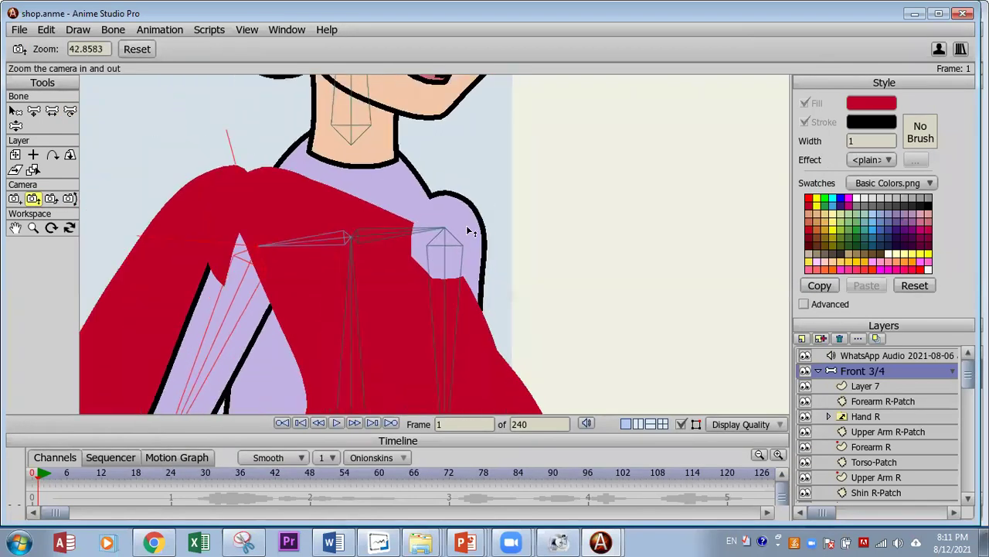
{"action": "left_click_drag", "start_coordinate": [317, 231], "coordinate": [133, 244]}
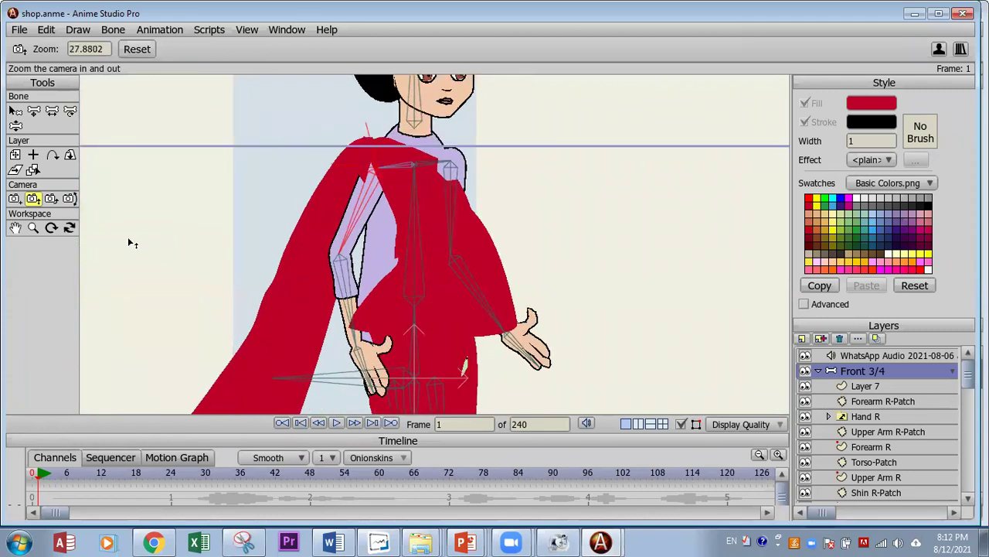
{"action": "left_click", "coordinate": [14, 199]}
{"action": "left_click_drag", "start_coordinate": [320, 227], "coordinate": [313, 286]}
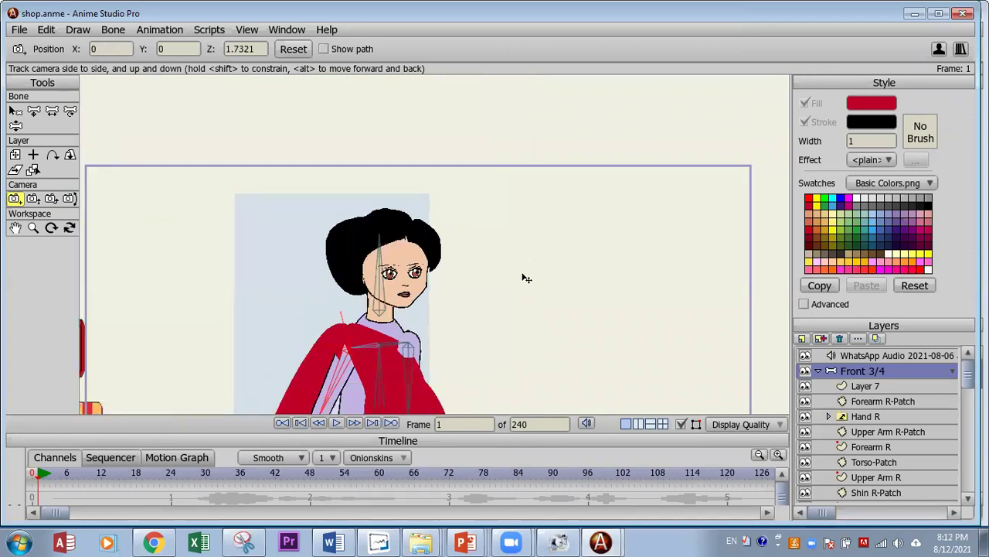
{"action": "left_click_drag", "start_coordinate": [524, 276], "coordinate": [412, 332]}
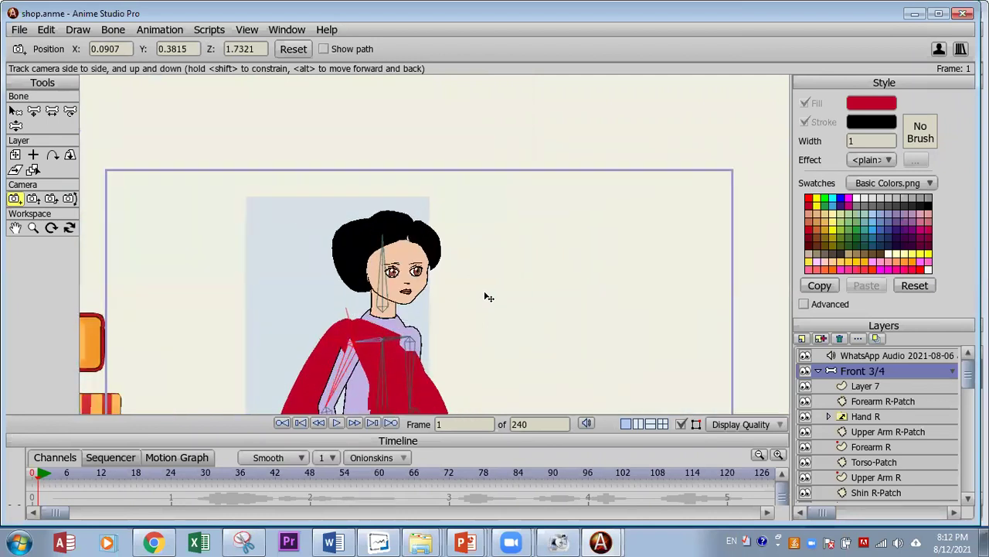
Step: Collapse the Front 3/4 layer and make the Girl layer visible in the scene
{"action": "left_click", "coordinate": [821, 371]}
{"action": "left_click", "coordinate": [805, 387]}
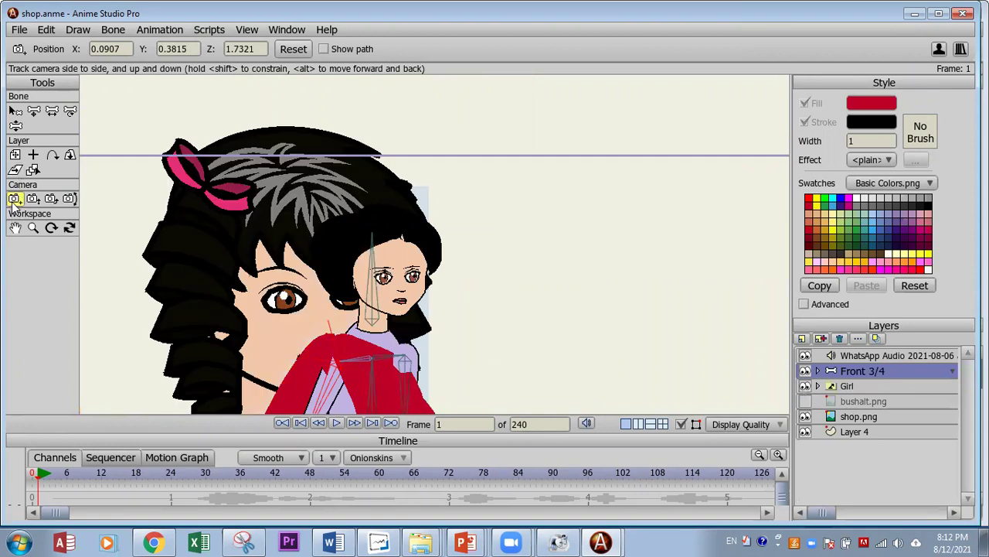
Step: Try rotating the whole Front 3/4 layer to about -20.8 degrees, and undo the rotation
{"action": "left_click", "coordinate": [15, 154]}
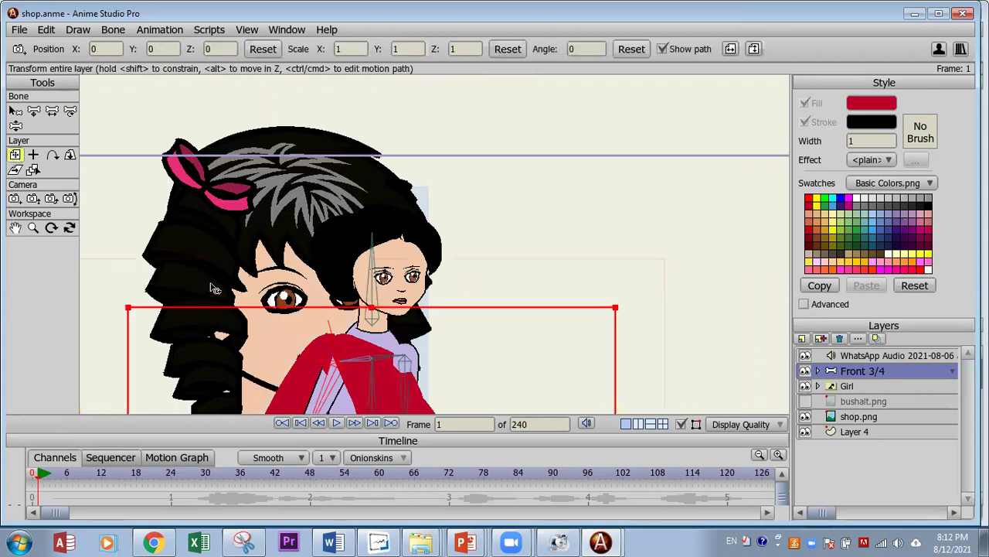
{"action": "left_click_drag", "start_coordinate": [294, 279], "coordinate": [321, 275]}
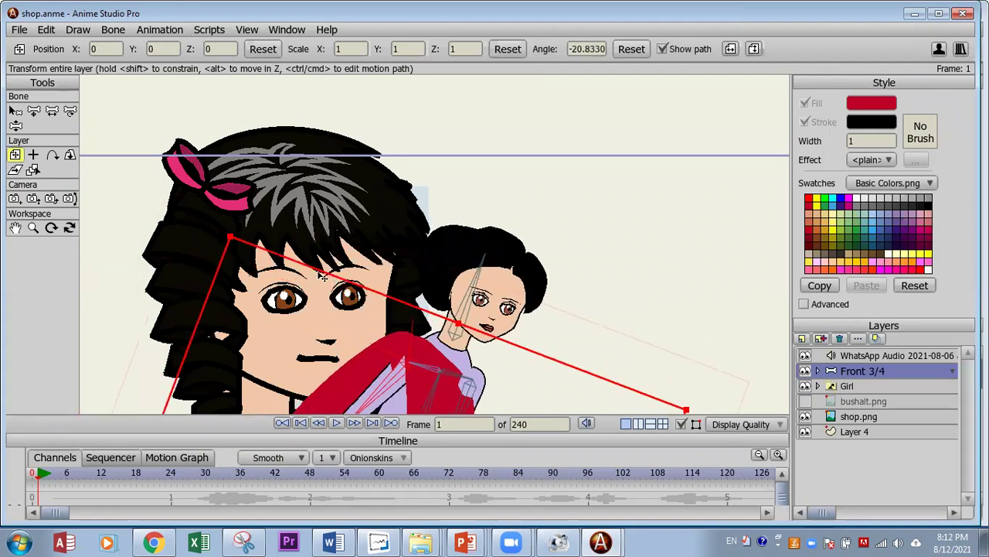
{"action": "key", "text": "ctrl+z"}
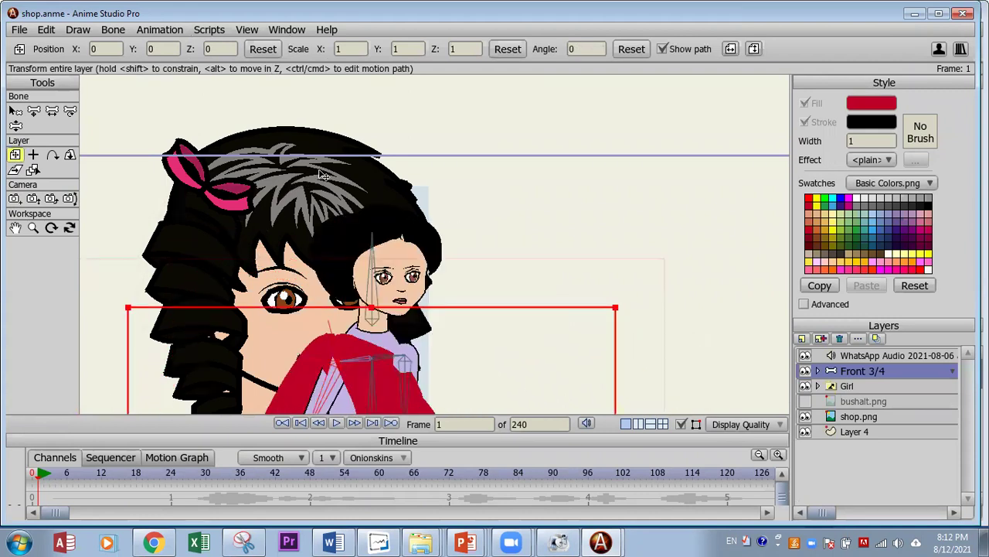
Step: Place the Front 3/4 layer beside the Girl figure, mirrored horizontally, at scale 2.1558 and angle -1.5801
{"action": "key", "text": "ctrl+z"}
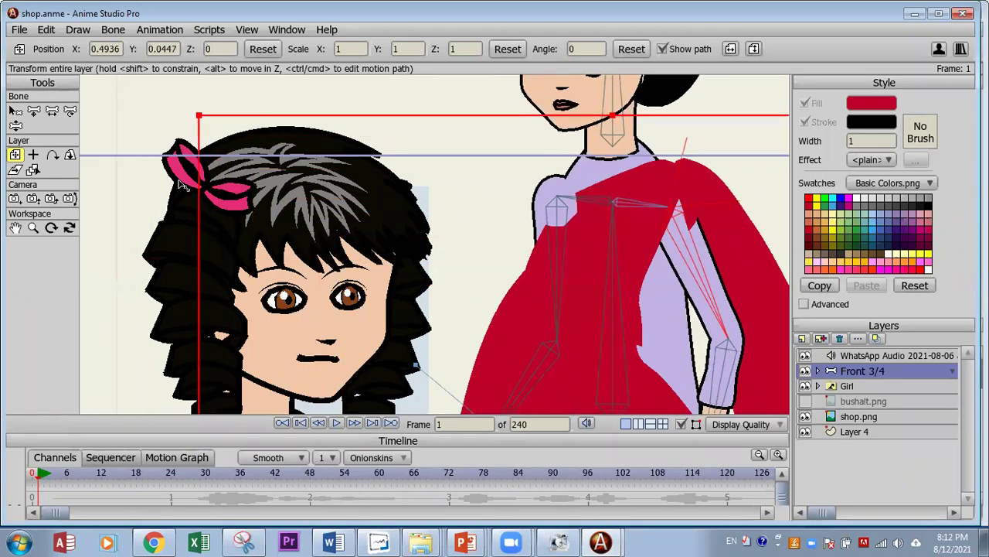
{"action": "key", "text": "ctrl+z"}
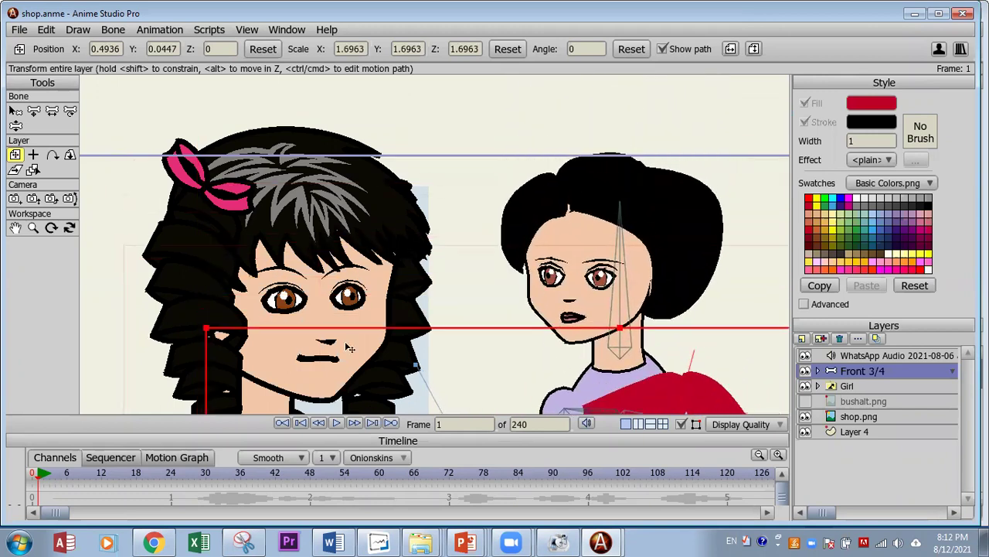
{"action": "left_click_drag", "start_coordinate": [205, 333], "coordinate": [101, 207]}
{"action": "left_click_drag", "start_coordinate": [546, 400], "coordinate": [474, 371]}
{"action": "scroll", "coordinate": [514, 336], "scroll_direction": "down", "scroll_amount": 2}
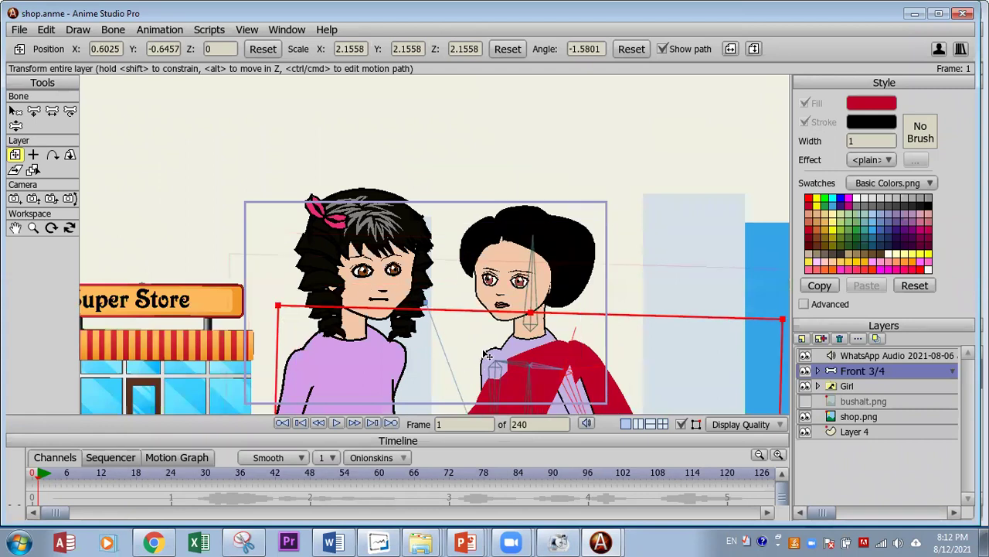
Step: Scale the Girl layer to 2.6932, move it to X -0.3490, Y -1.7878, and check the shot in a render preview
{"action": "left_click", "coordinate": [870, 386]}
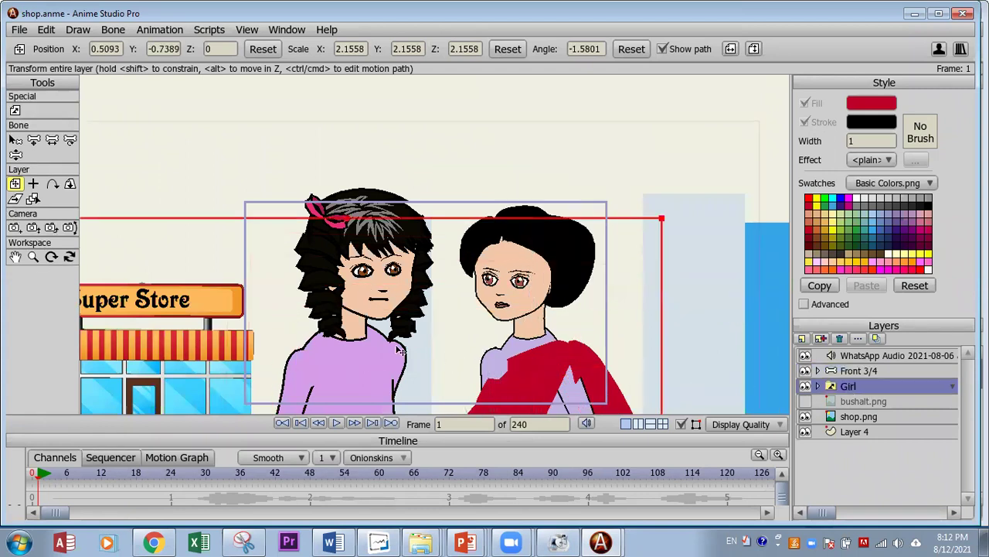
{"action": "left_click_drag", "start_coordinate": [349, 320], "coordinate": [323, 378]}
{"action": "key", "text": "ctrl+r"}
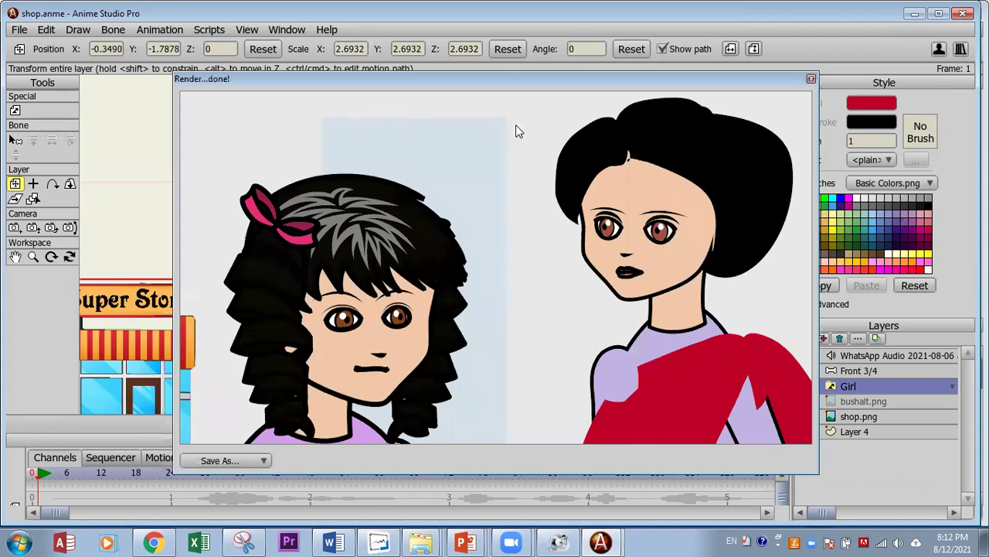
{"action": "left_click", "coordinate": [810, 79]}
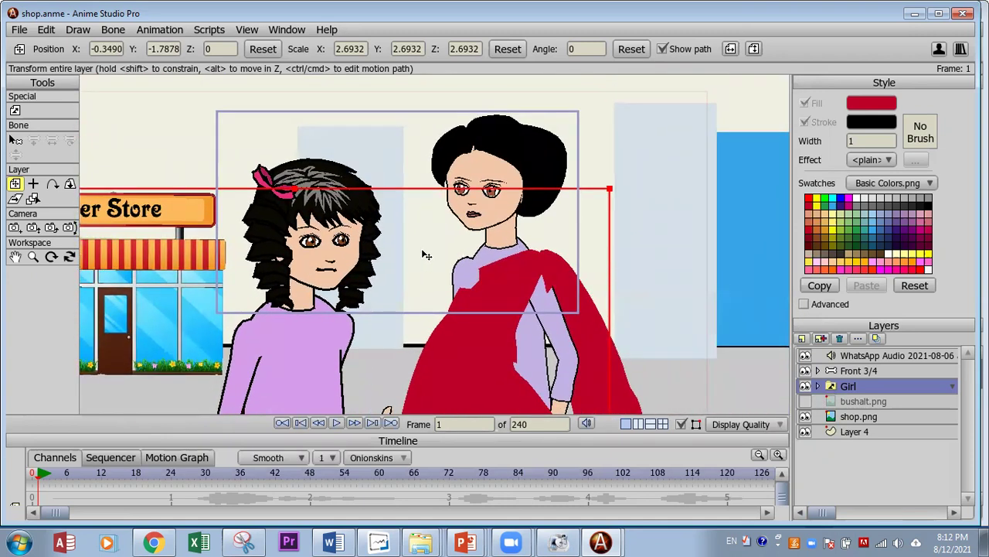
{"action": "left_click_drag", "start_coordinate": [425, 255], "coordinate": [426, 312]}
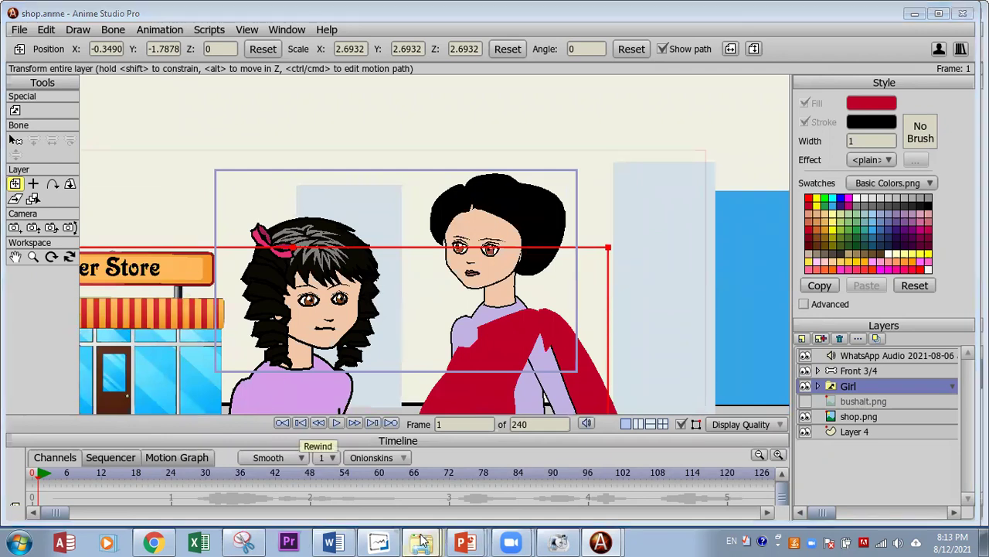
Step: Switch to the learing conternt development folder in Windows Explorer, go up to the multimedia folder and look through its contents
{"action": "mouse_move", "coordinate": [420, 540]}
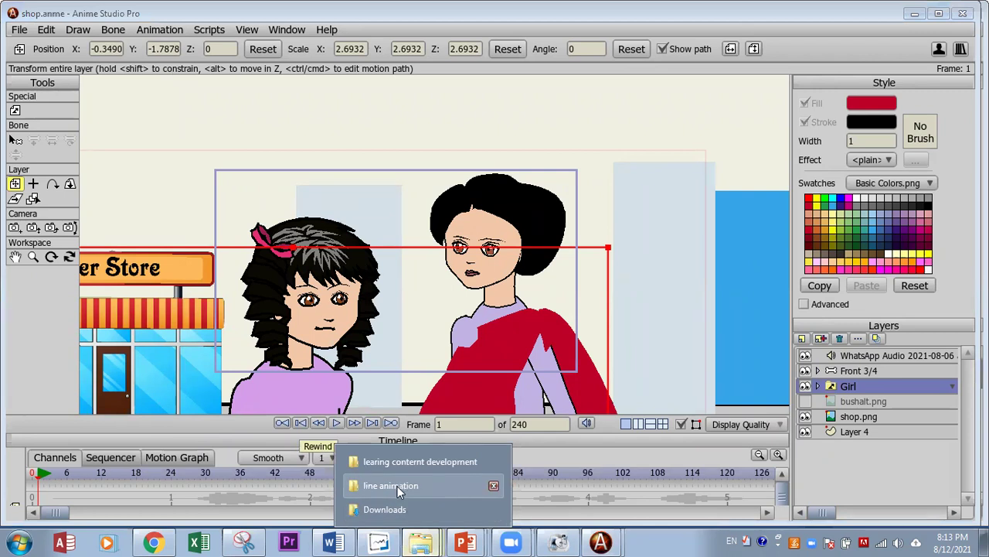
{"action": "left_click", "coordinate": [391, 464]}
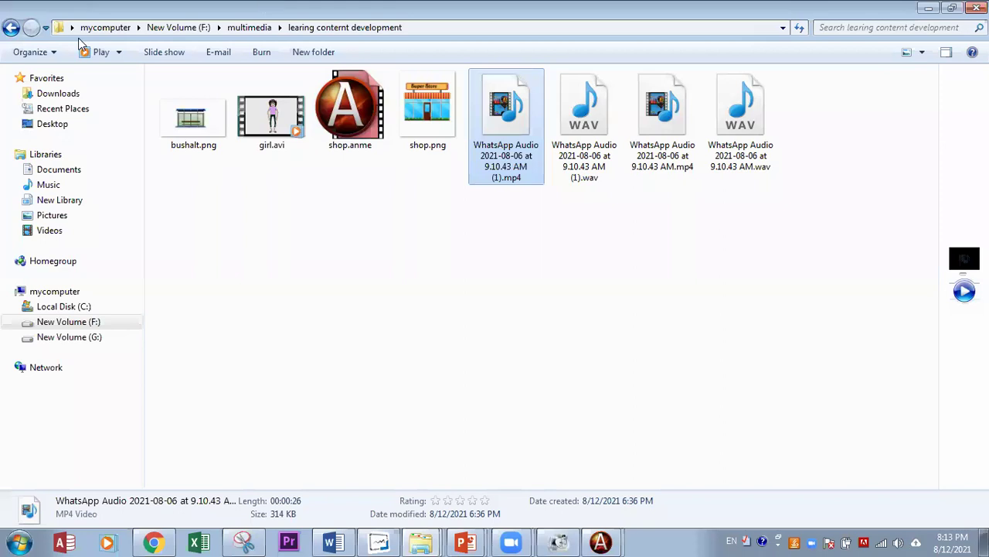
{"action": "left_click", "coordinate": [249, 28]}
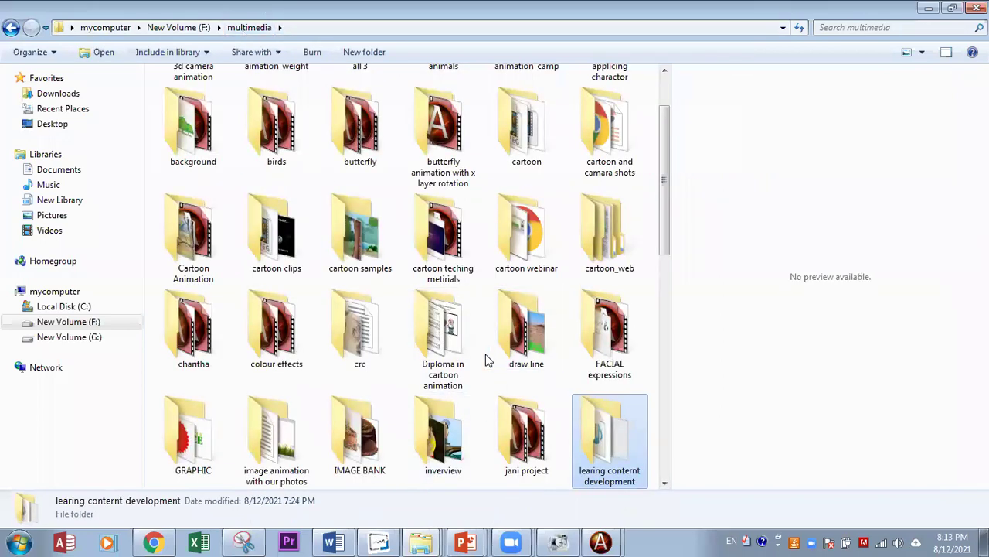
{"action": "left_click", "coordinate": [358, 322]}
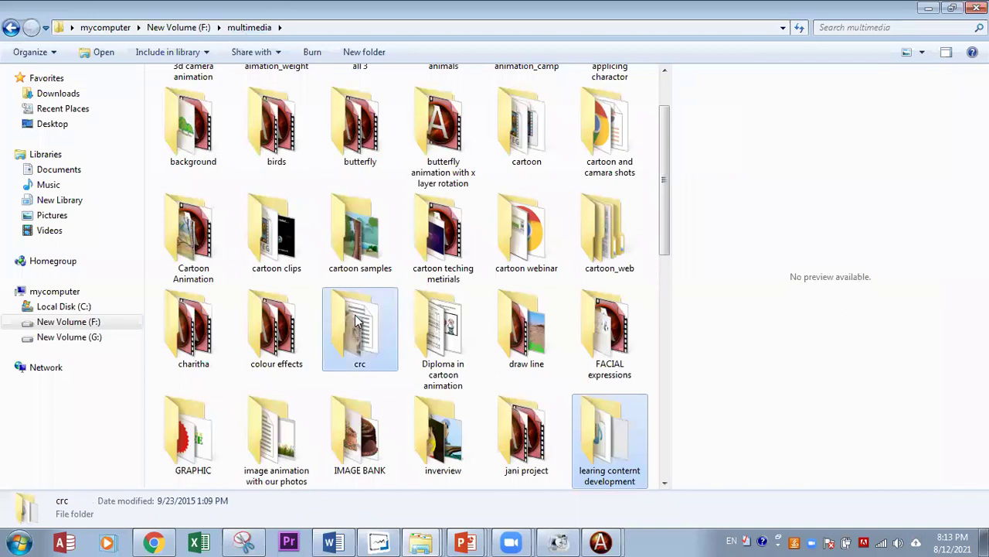
{"action": "left_click", "coordinate": [526, 124]}
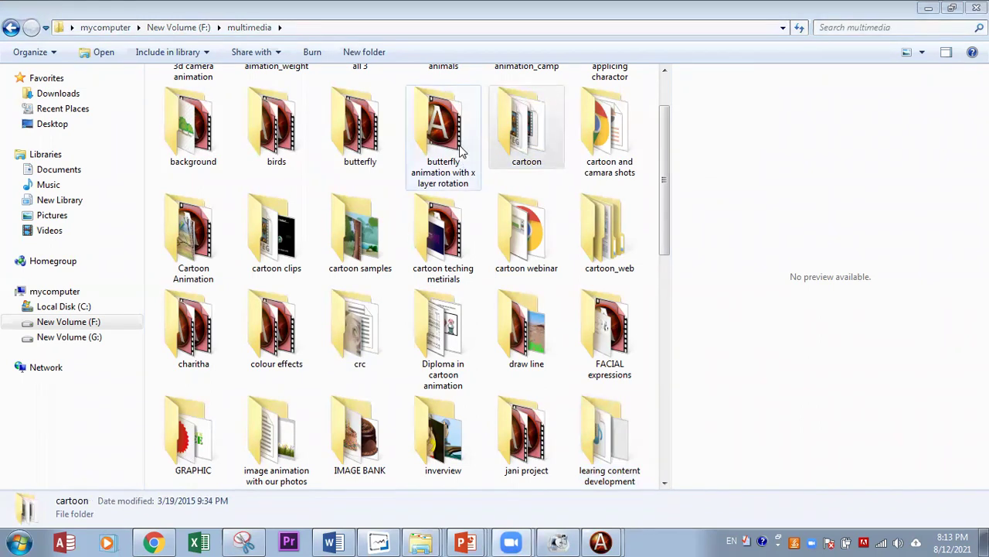
{"action": "left_click", "coordinate": [421, 279]}
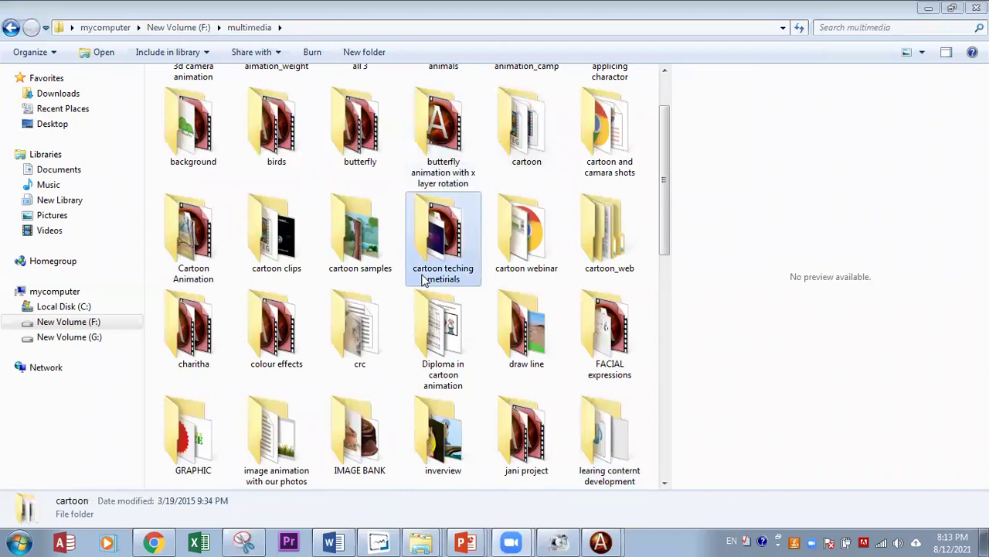
{"action": "scroll", "coordinate": [442, 319], "scroll_direction": "down", "scroll_amount": 10}
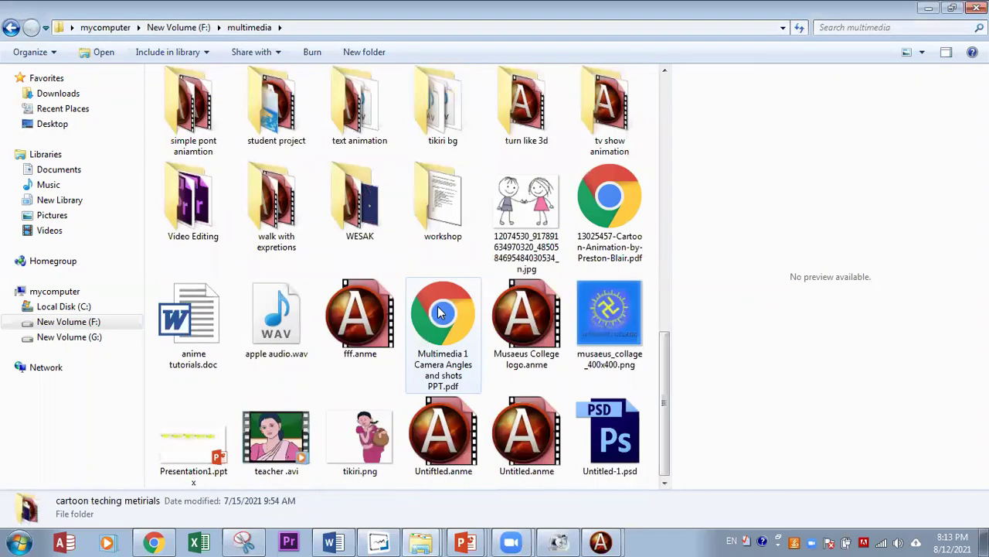
Step: Check the Video Editing folder on New Volume (G:), and return to the multimedia folder on New Volume (F:)
{"action": "left_click", "coordinate": [60, 338]}
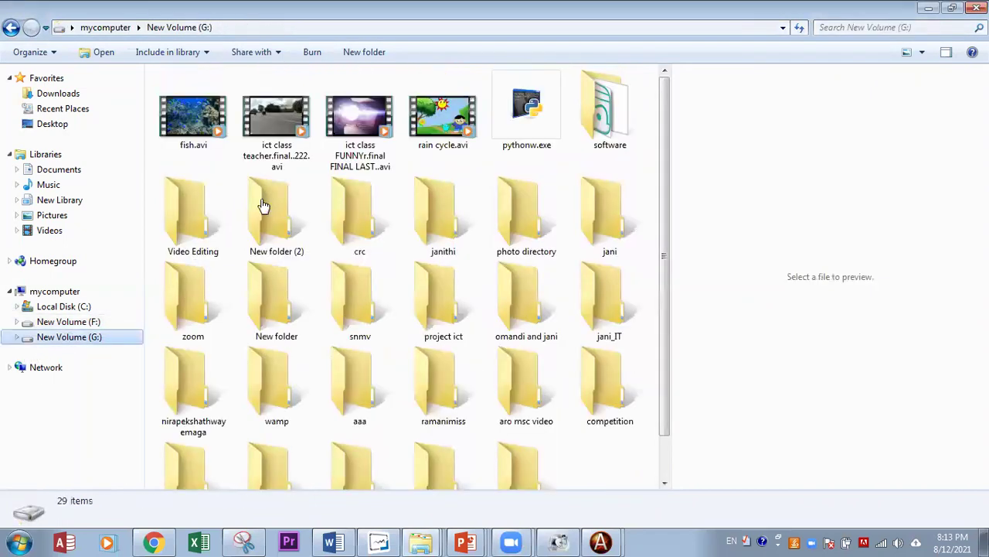
{"action": "double_click", "coordinate": [179, 204]}
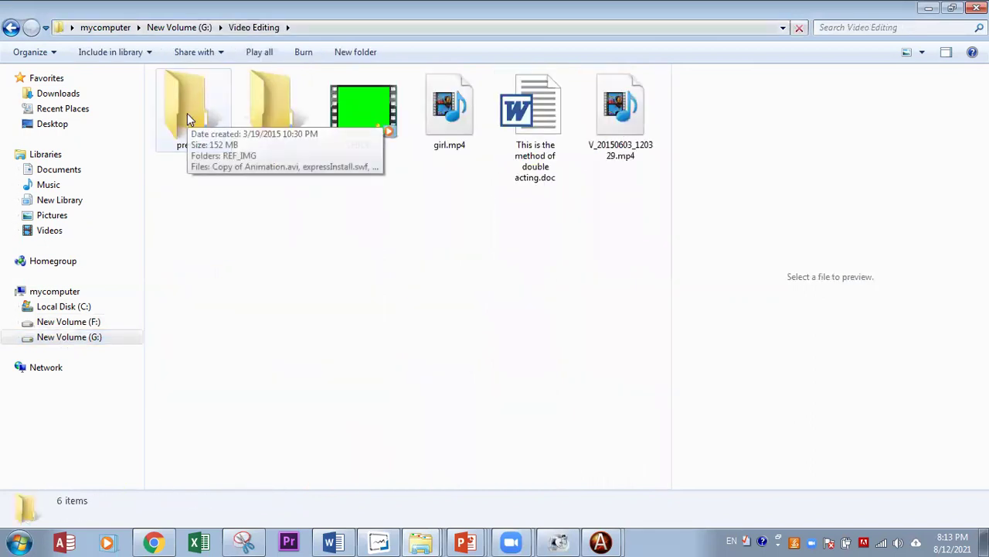
{"action": "left_click", "coordinate": [62, 323]}
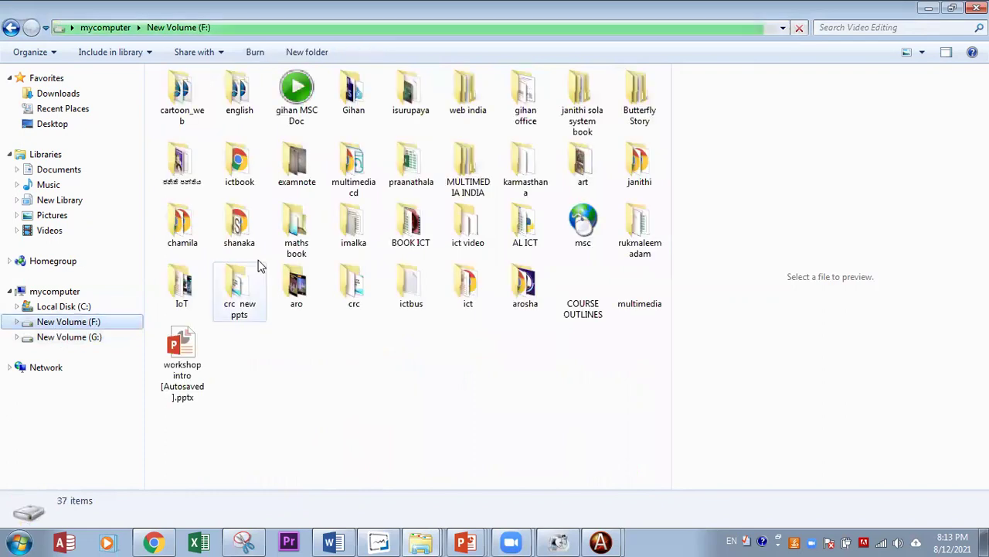
{"action": "double_click", "coordinate": [639, 285]}
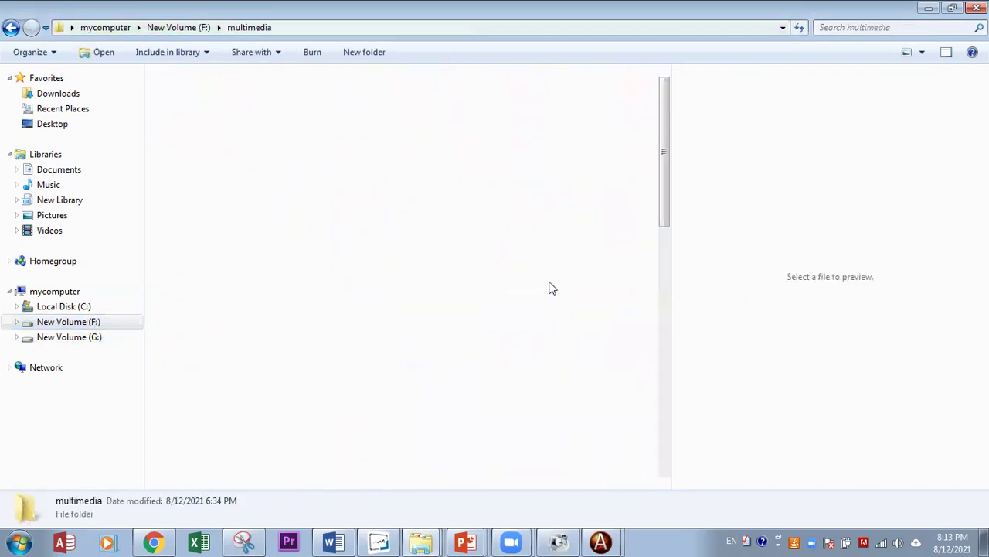
Step: Look through the cartoon-related folders inside the multimedia folder for camera shot material
{"action": "left_click", "coordinate": [535, 225]}
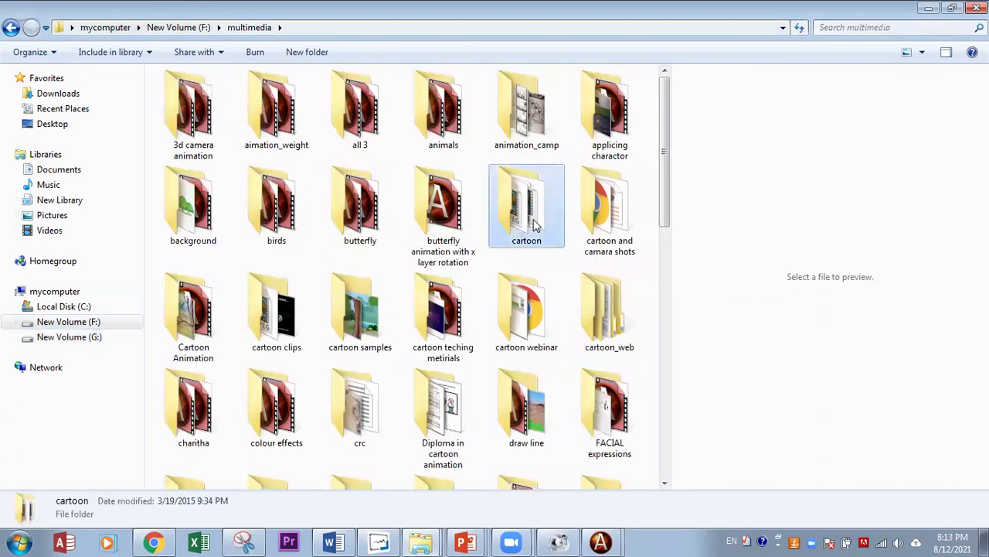
{"action": "key", "text": "Right"}
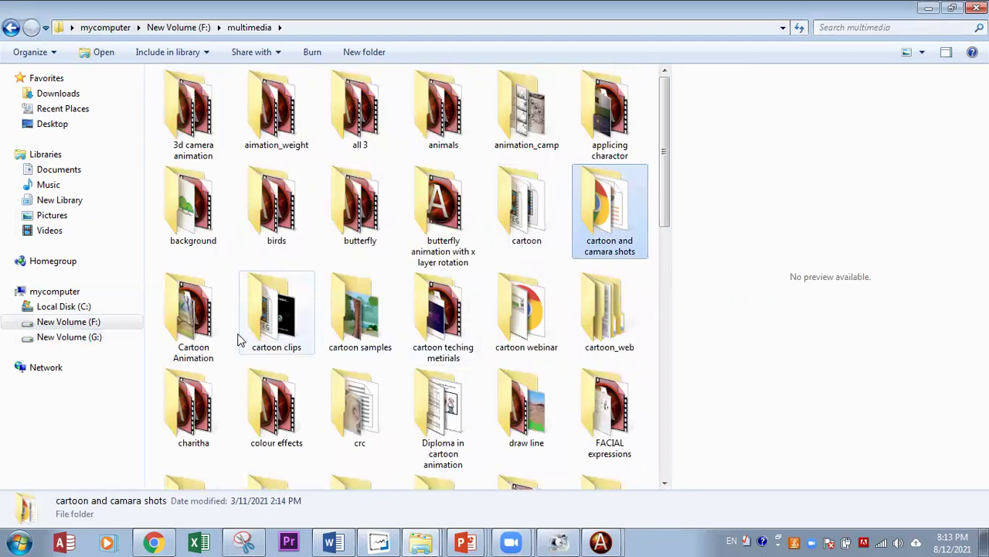
{"action": "key", "text": "Right"}
{"action": "key", "text": "Right"}
{"action": "key", "text": "Right"}
{"action": "key", "text": "Right"}
{"action": "key", "text": "Right"}
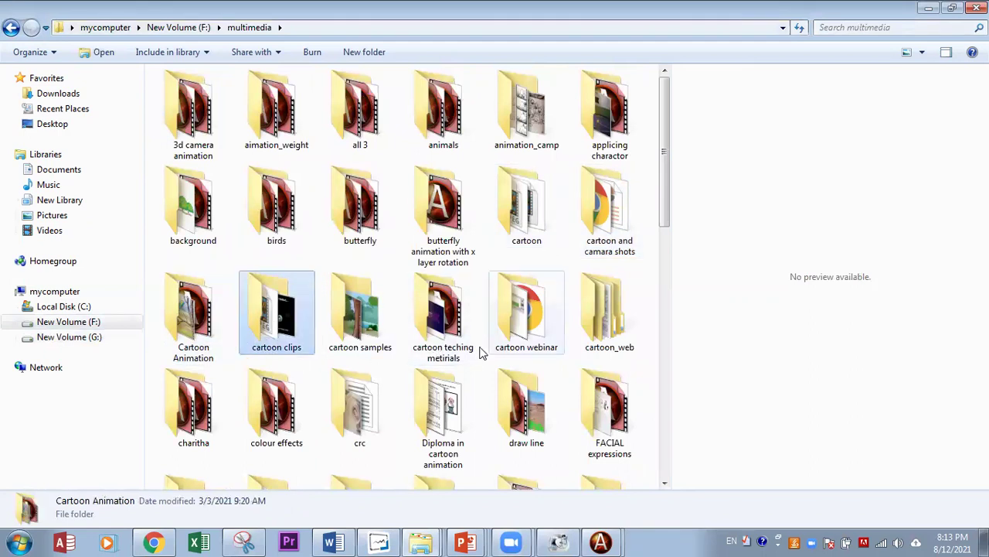
{"action": "key", "text": "Right"}
{"action": "key", "text": "Right"}
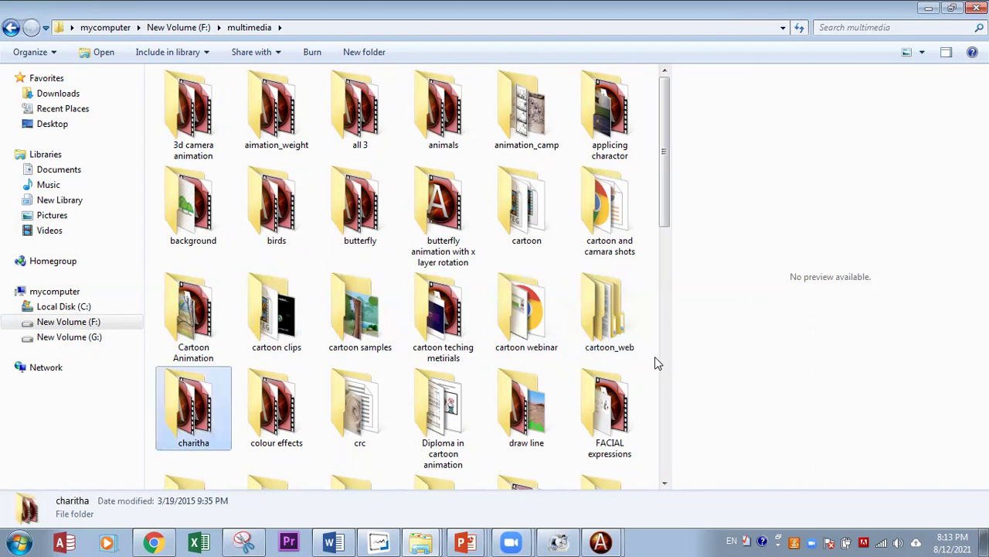
{"action": "key", "text": "Right"}
{"action": "key", "text": "Right"}
{"action": "key", "text": "c"}
{"action": "key", "text": "c"}
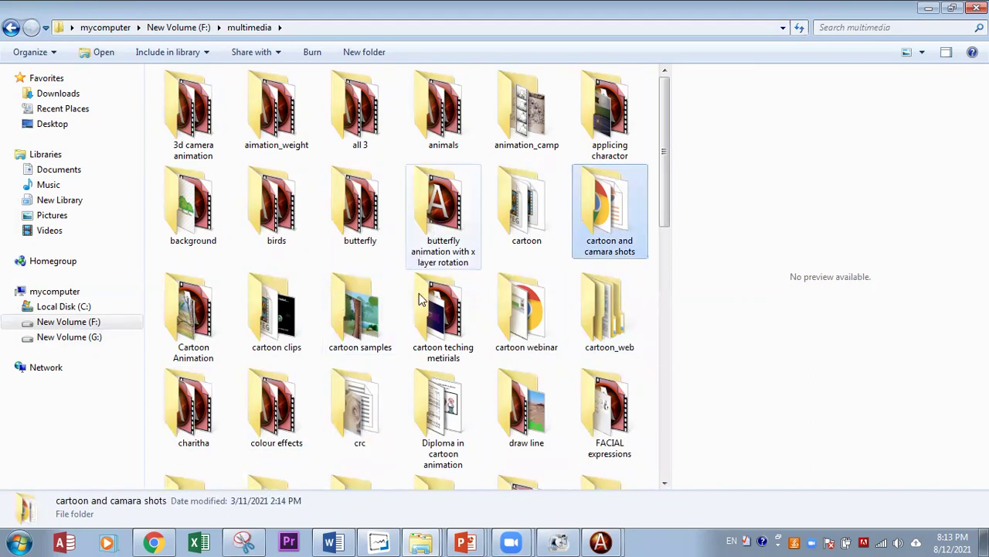
Step: Open the Video Editing folder inside multimedia and look through its files
{"action": "left_click", "coordinate": [436, 315]}
{"action": "key", "text": "v"}
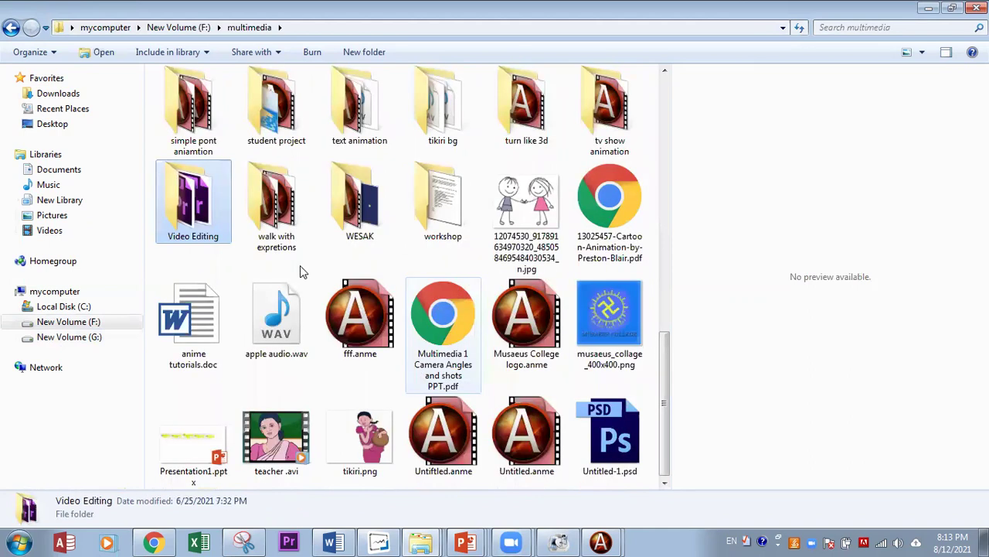
{"action": "double_click", "coordinate": [190, 195]}
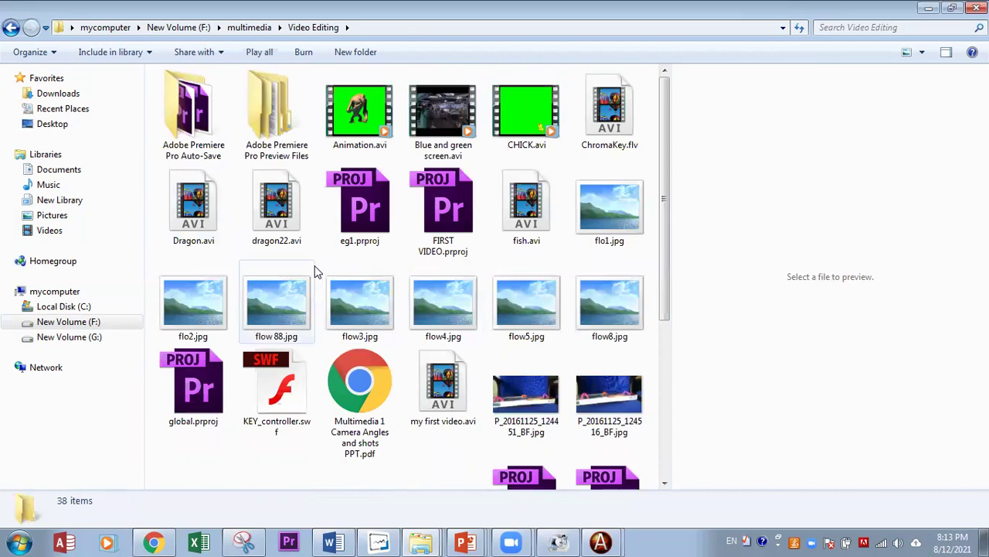
{"action": "scroll", "coordinate": [411, 271], "scroll_direction": "down", "scroll_amount": 3}
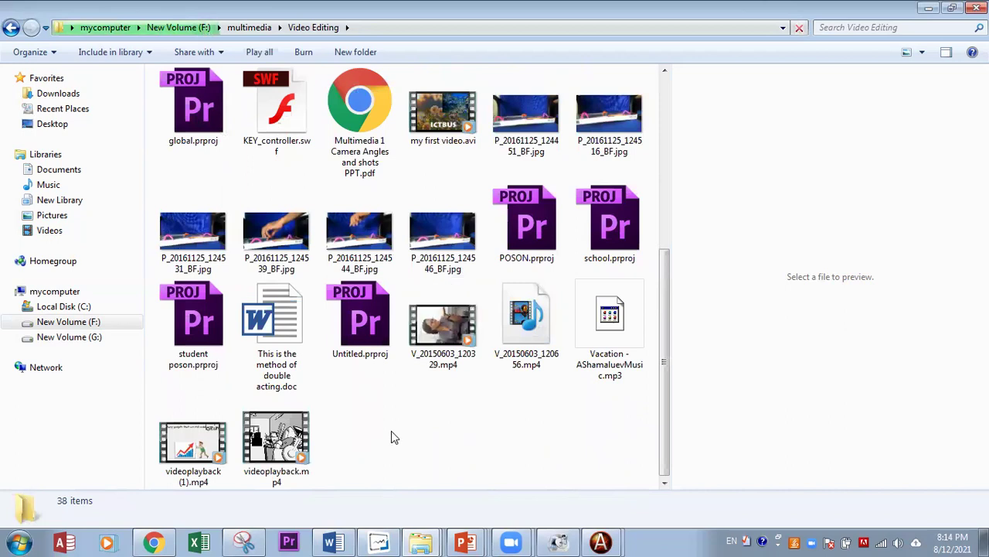
{"action": "scroll", "coordinate": [392, 436], "scroll_direction": "up", "scroll_amount": 3}
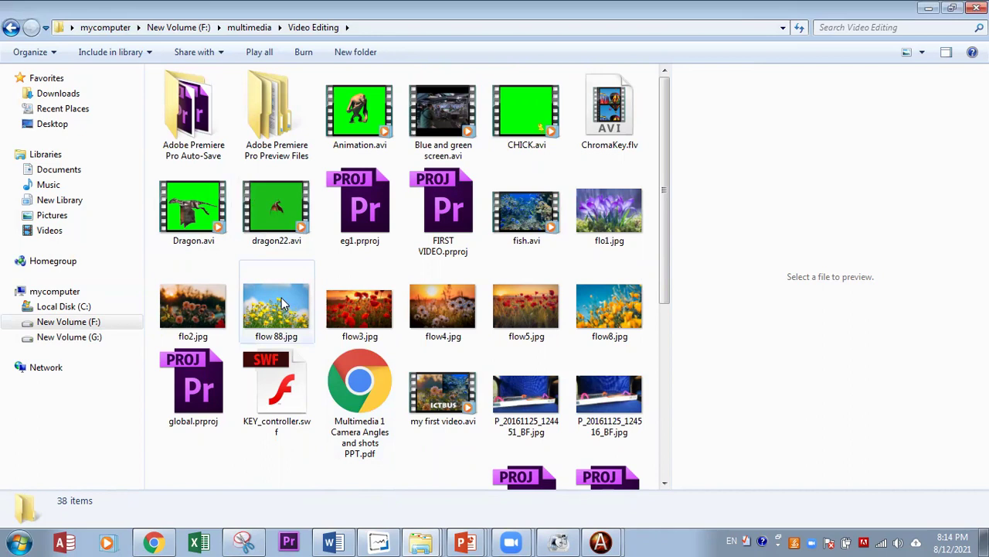
Step: Return to the multimedia folder, open the cartoon teching metirials folder and look through its files
{"action": "left_click", "coordinate": [249, 27]}
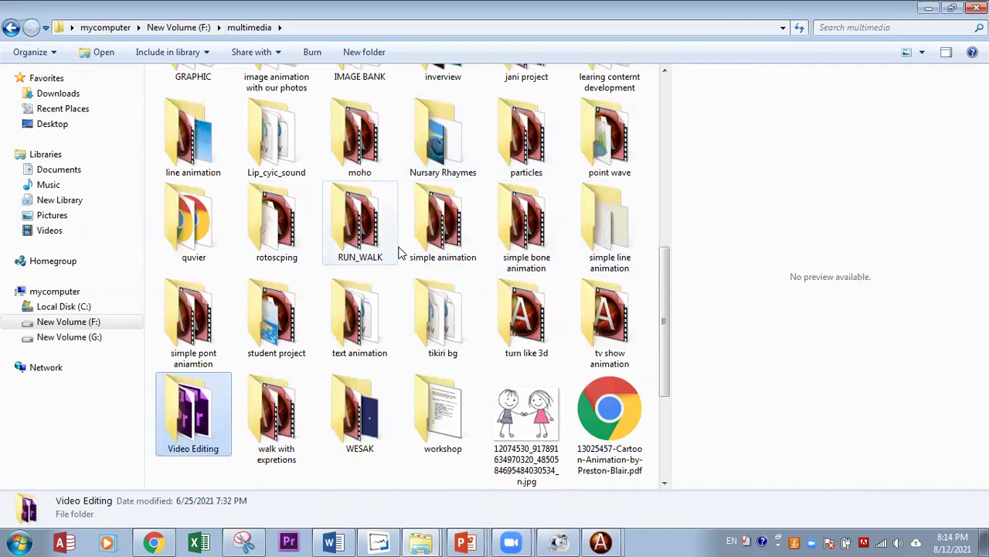
{"action": "scroll", "coordinate": [340, 216], "scroll_direction": "up", "scroll_amount": 5}
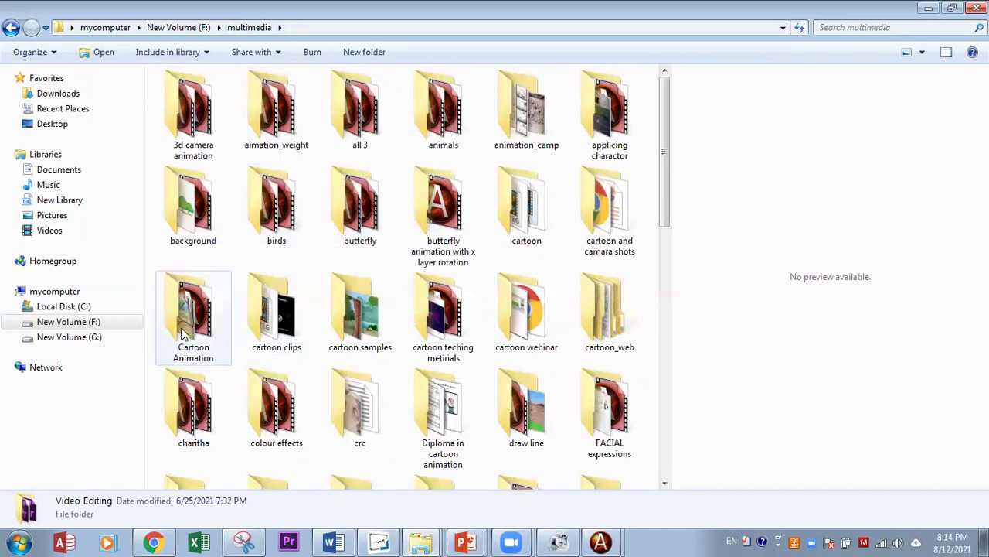
{"action": "double_click", "coordinate": [433, 326]}
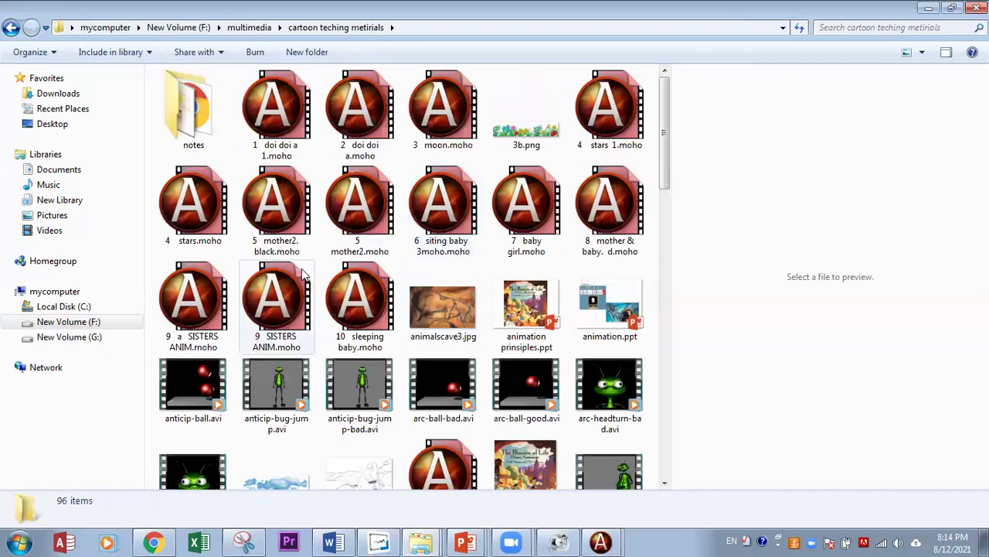
{"action": "scroll", "coordinate": [303, 275], "scroll_direction": "down", "scroll_amount": 3}
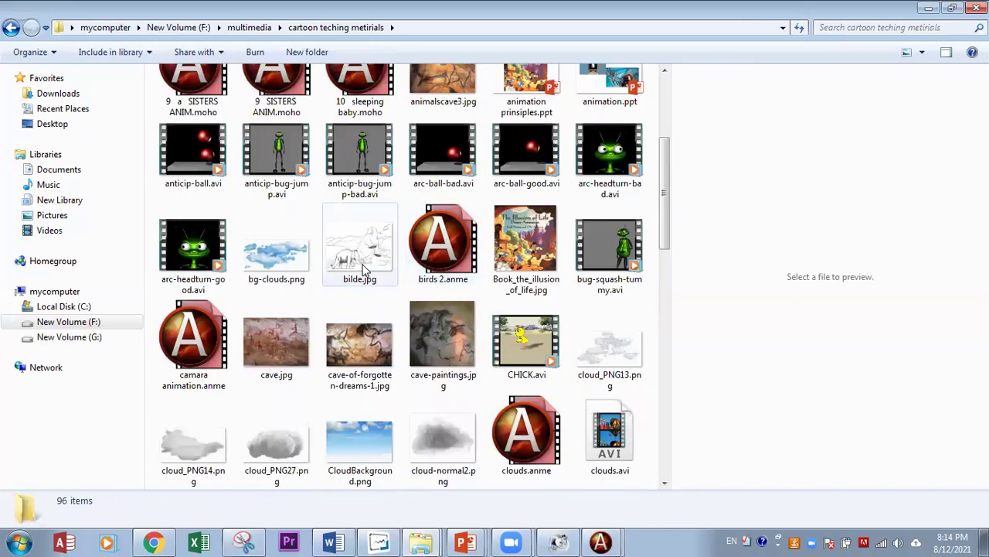
{"action": "scroll", "coordinate": [363, 275], "scroll_direction": "down", "scroll_amount": 7}
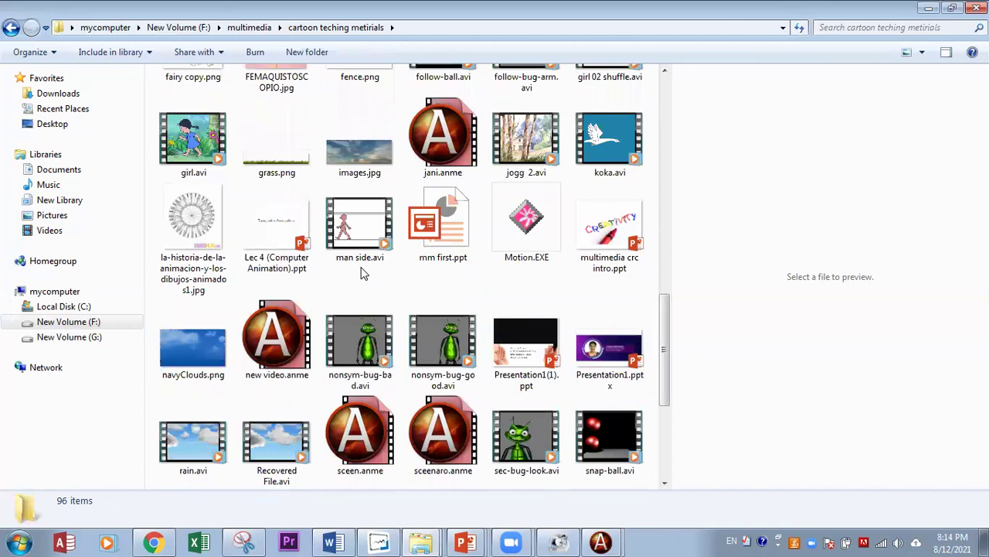
{"action": "scroll", "coordinate": [363, 274], "scroll_direction": "down", "scroll_amount": 3}
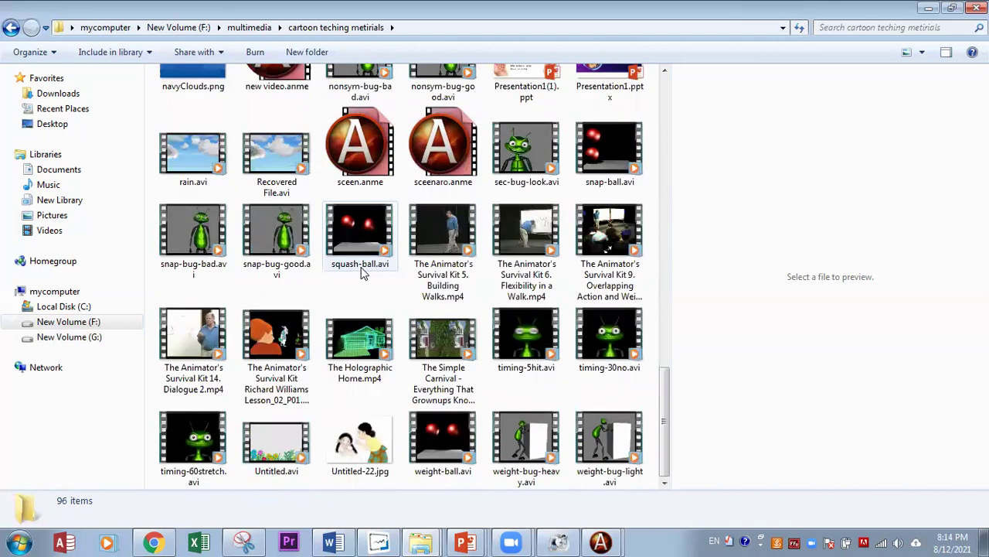
Step: Switch to Chrome and search Google for "camera distance" in a new tab
{"action": "left_click", "coordinate": [151, 542]}
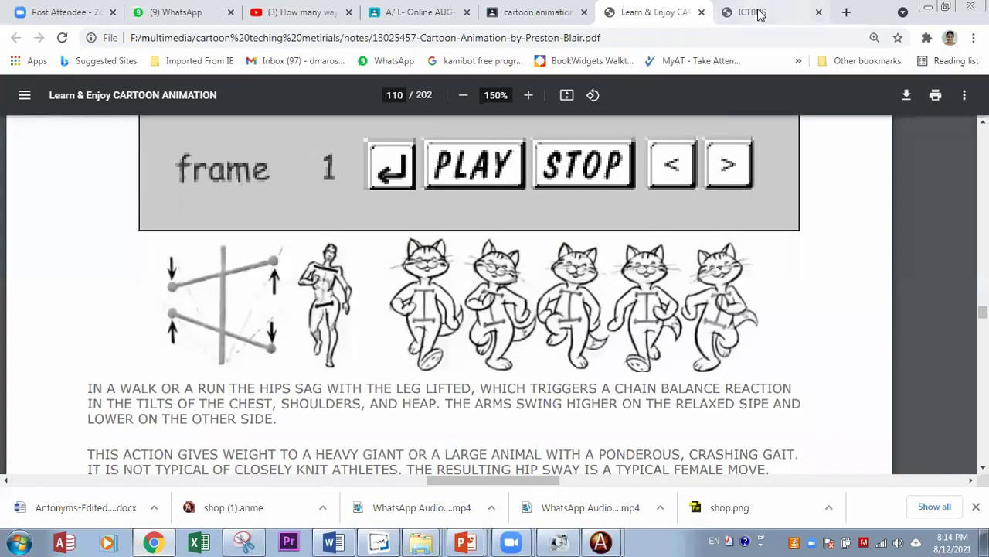
{"action": "left_click", "coordinate": [759, 13]}
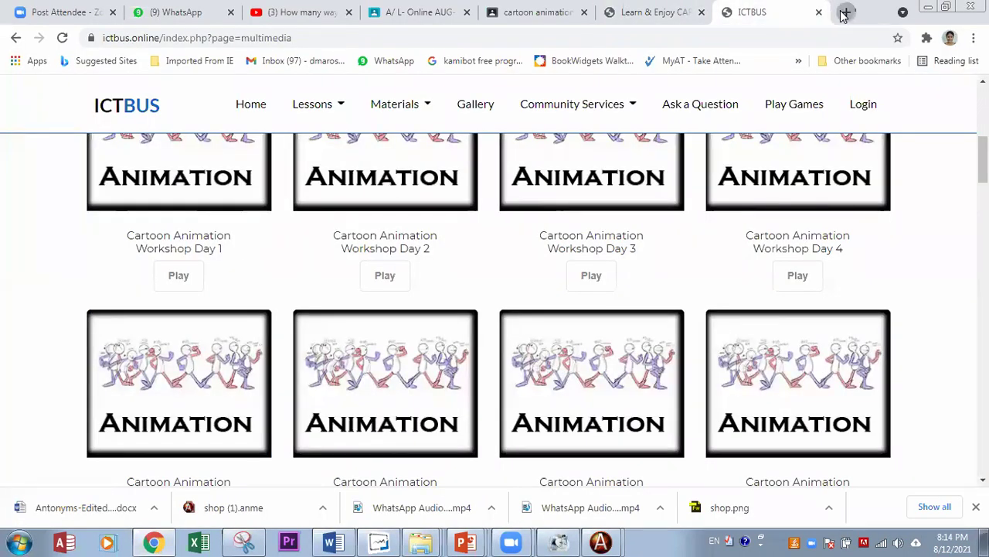
{"action": "left_click", "coordinate": [846, 12]}
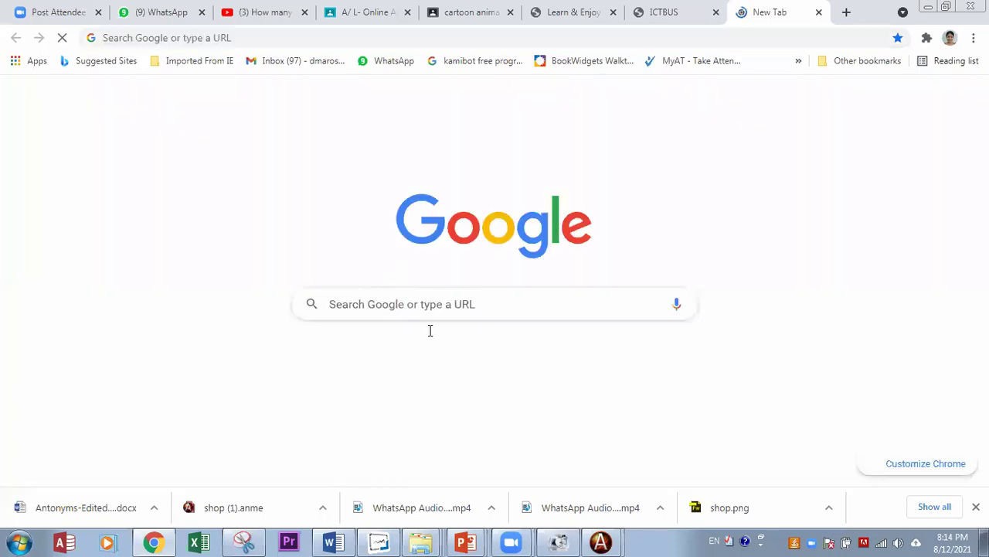
{"action": "left_click", "coordinate": [430, 330]}
{"action": "type", "text": "came"}
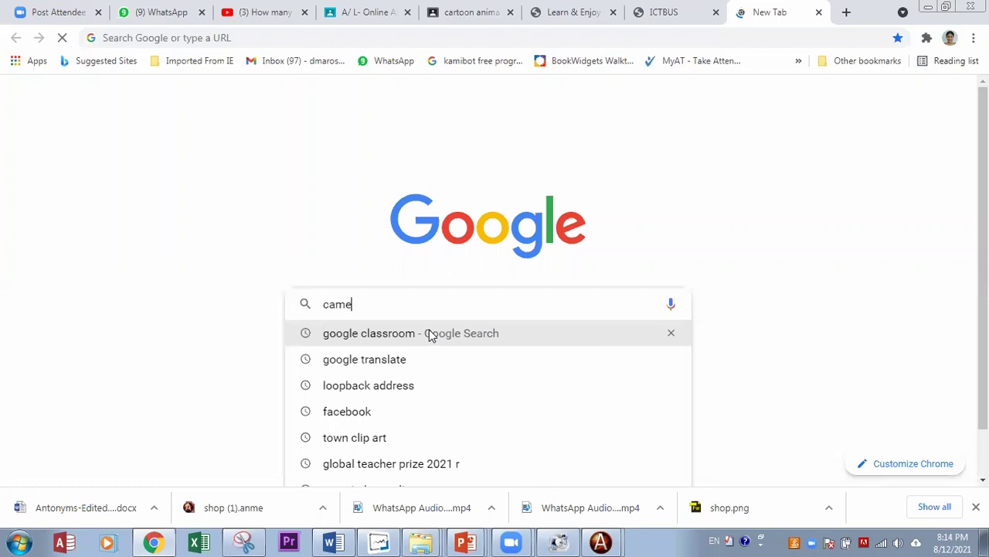
{"action": "type", "text": "ra"}
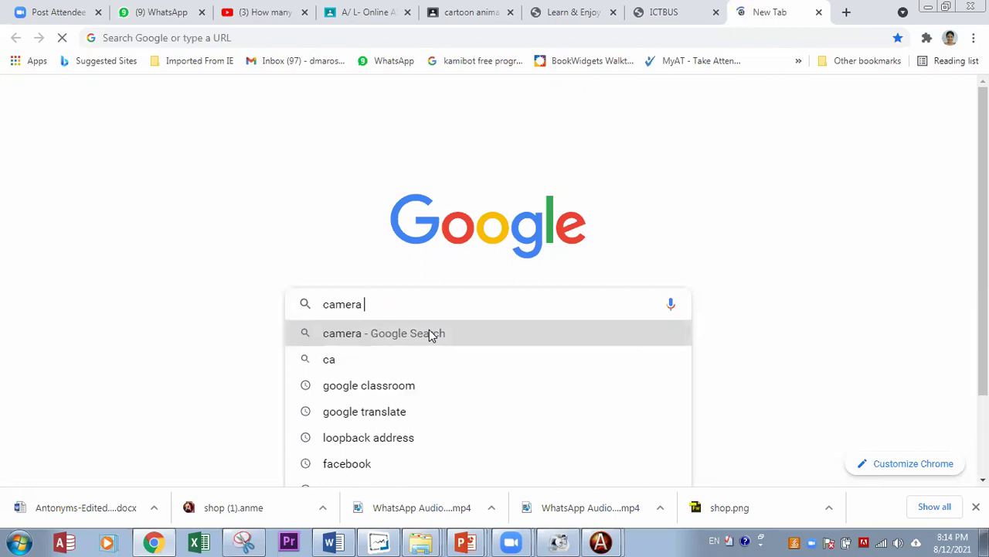
{"action": "type", "text": "dis"}
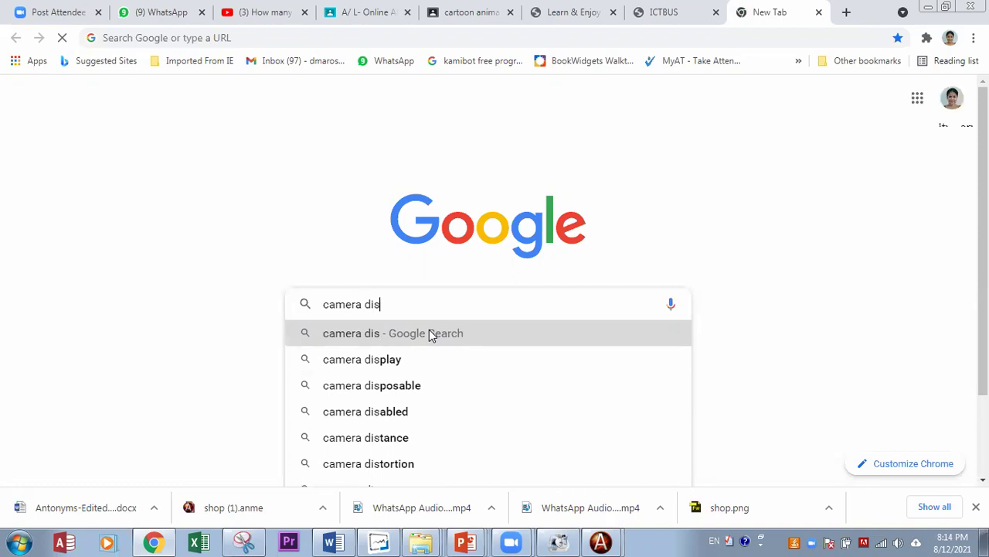
{"action": "left_click", "coordinate": [396, 446]}
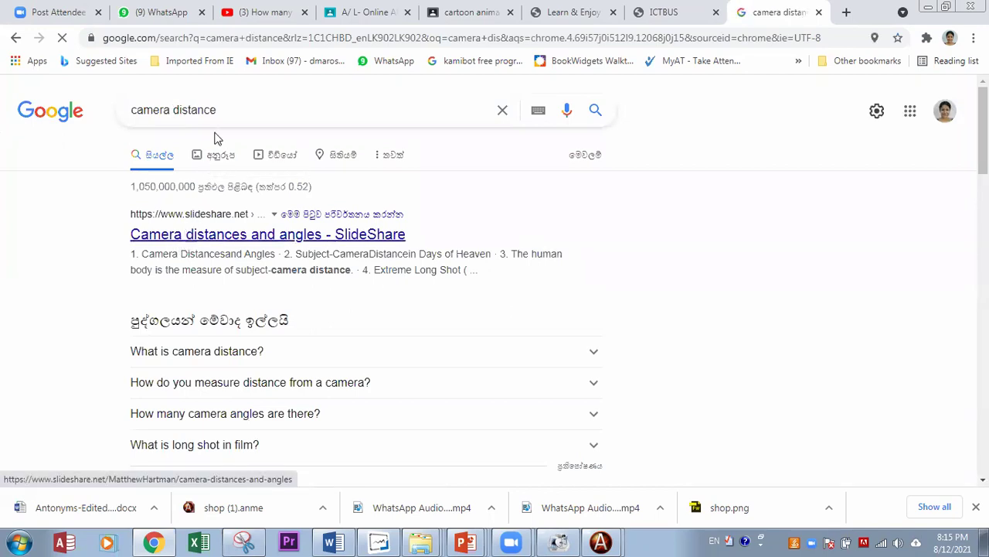
Step: Show the image results for "camera distance" and look through them for shot size examples
{"action": "left_click", "coordinate": [219, 160]}
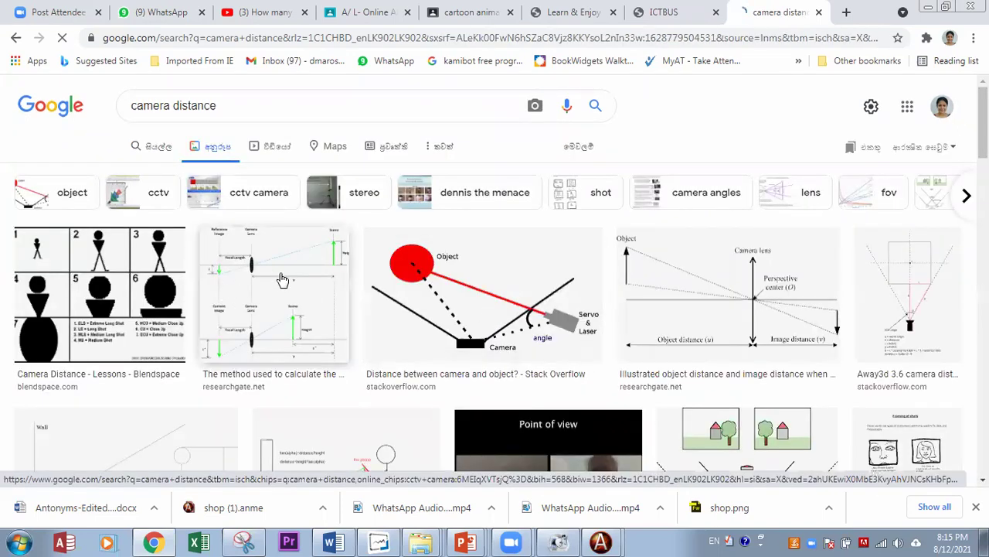
{"action": "scroll", "coordinate": [280, 280], "scroll_direction": "down", "scroll_amount": 1}
{"action": "scroll", "coordinate": [282, 280], "scroll_direction": "down", "scroll_amount": 1}
{"action": "scroll", "coordinate": [282, 280], "scroll_direction": "down", "scroll_amount": 3}
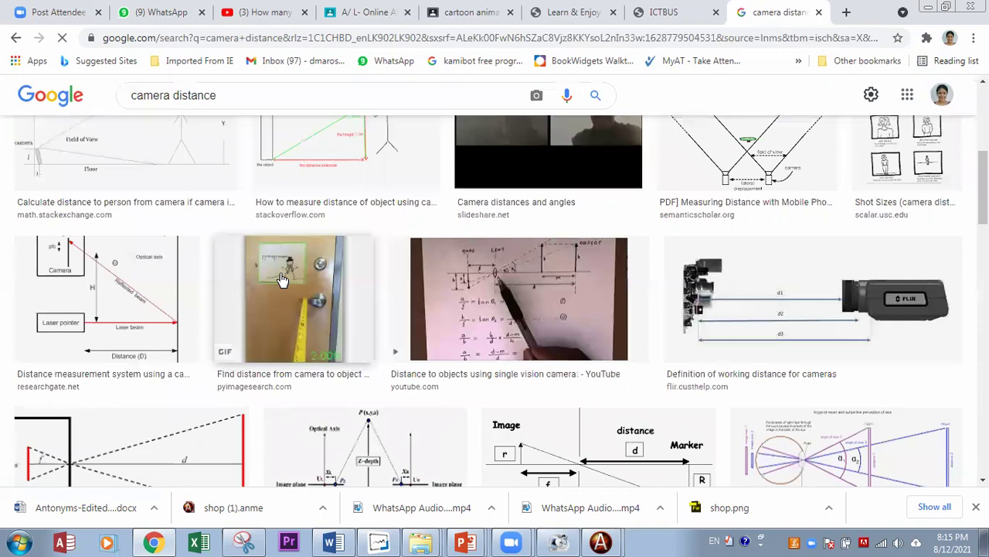
Step: Open the SlideShare presentation Camera distances and angles from the image results and advance to the Extreme Long Shot slide
{"action": "scroll", "coordinate": [282, 280], "scroll_direction": "up", "scroll_amount": 5}
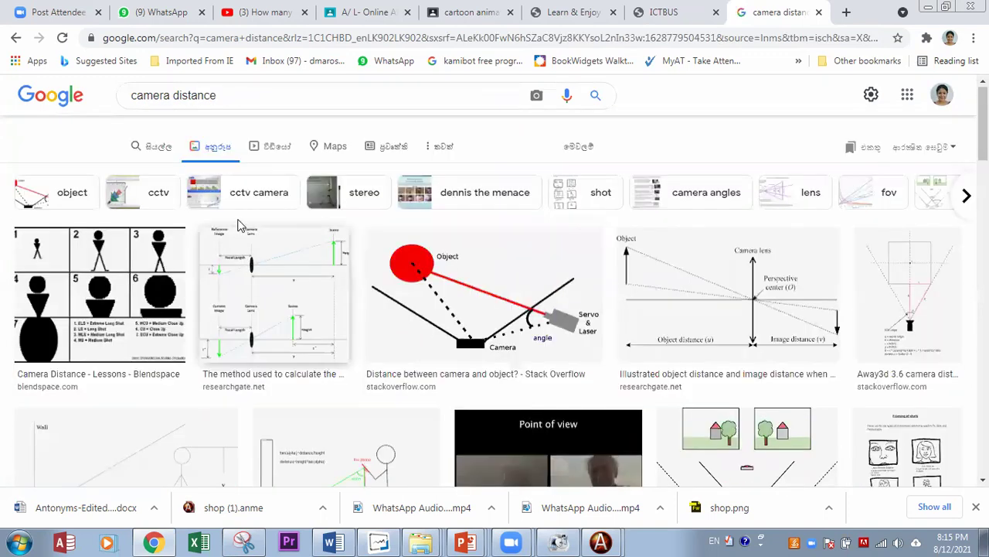
{"action": "left_click", "coordinate": [160, 155]}
{"action": "left_click", "coordinate": [258, 242]}
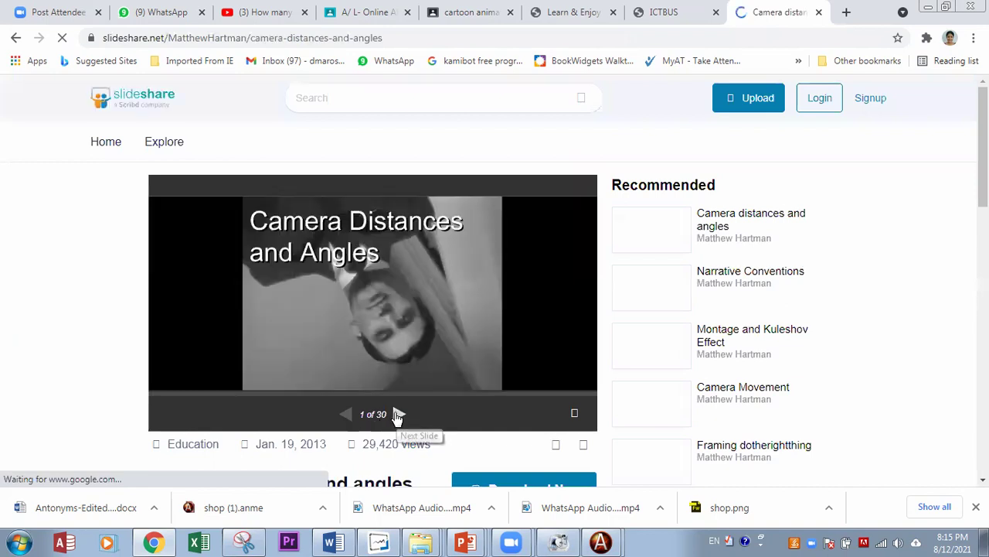
{"action": "left_click", "coordinate": [398, 415]}
{"action": "left_click", "coordinate": [397, 415]}
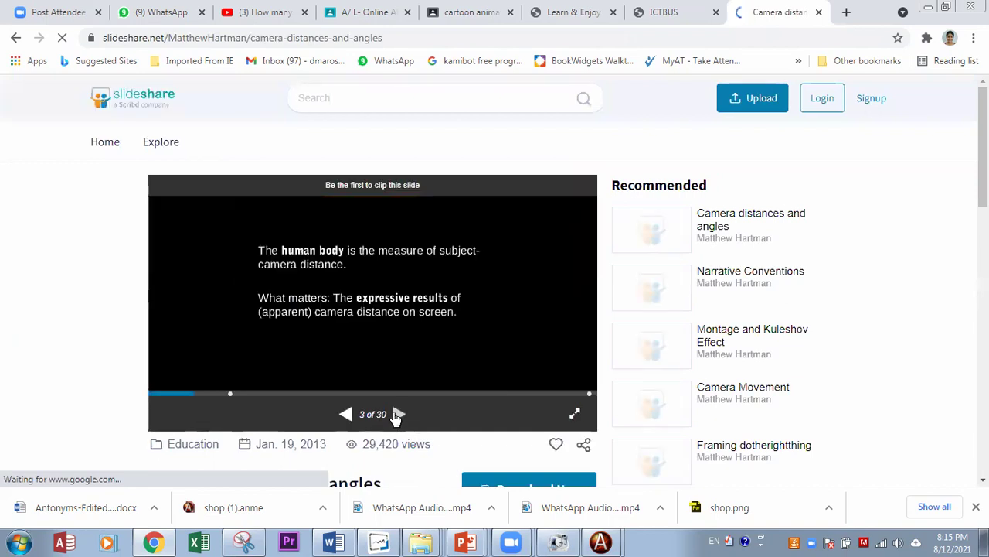
{"action": "left_click", "coordinate": [397, 415]}
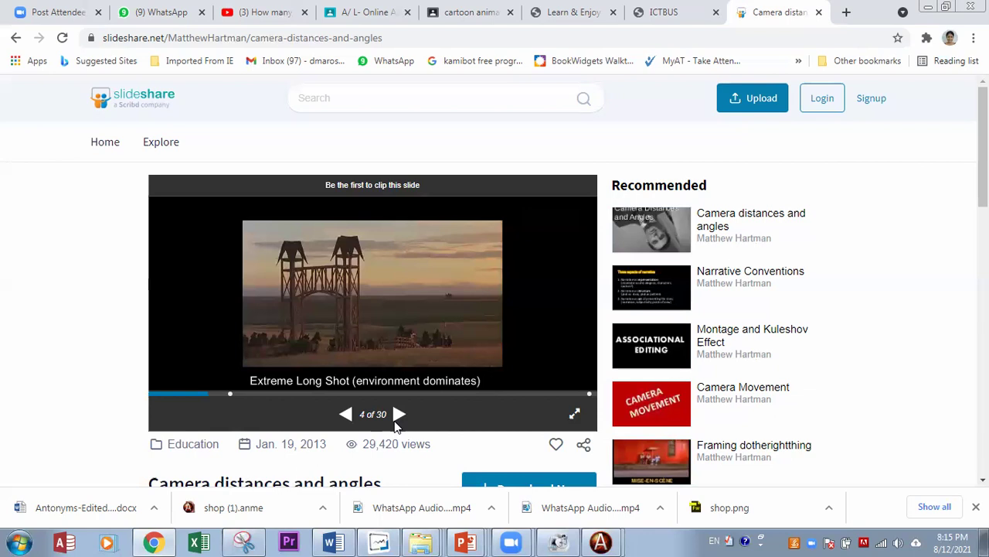
Step: Show the presentation full screen and look through the shot type slides up to slide 9
{"action": "left_click", "coordinate": [574, 422]}
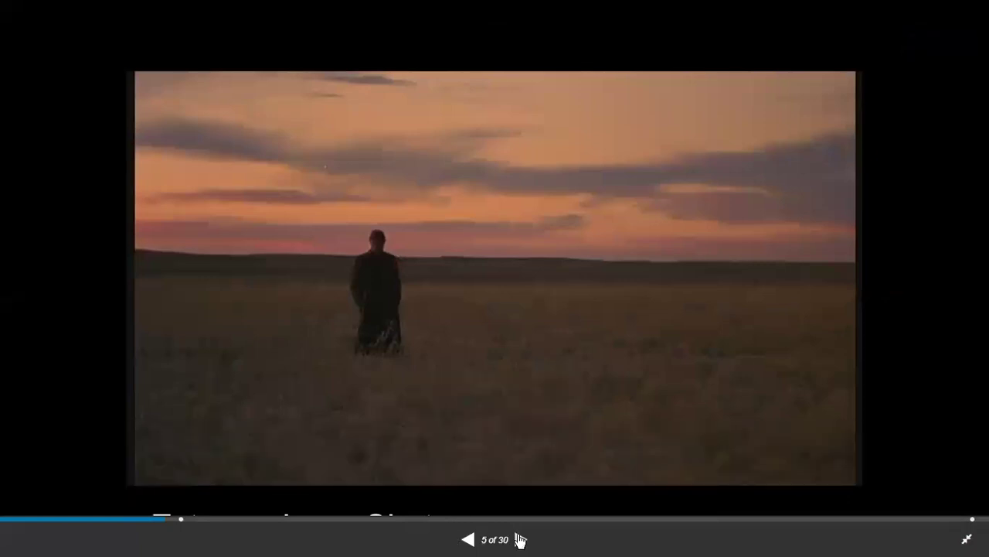
{"action": "left_click", "coordinate": [520, 541]}
{"action": "left_click", "coordinate": [520, 540]}
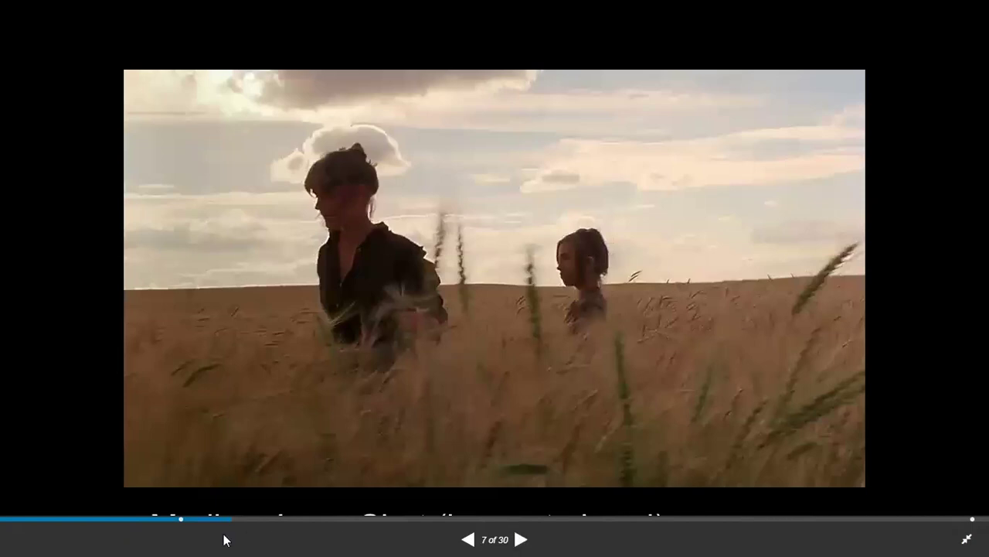
{"action": "left_click", "coordinate": [520, 540]}
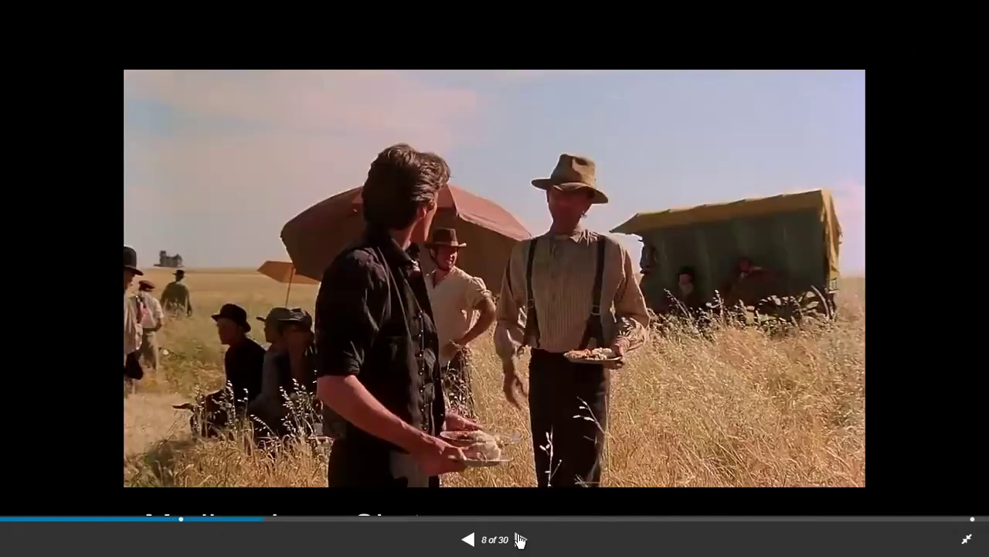
{"action": "left_click", "coordinate": [520, 540]}
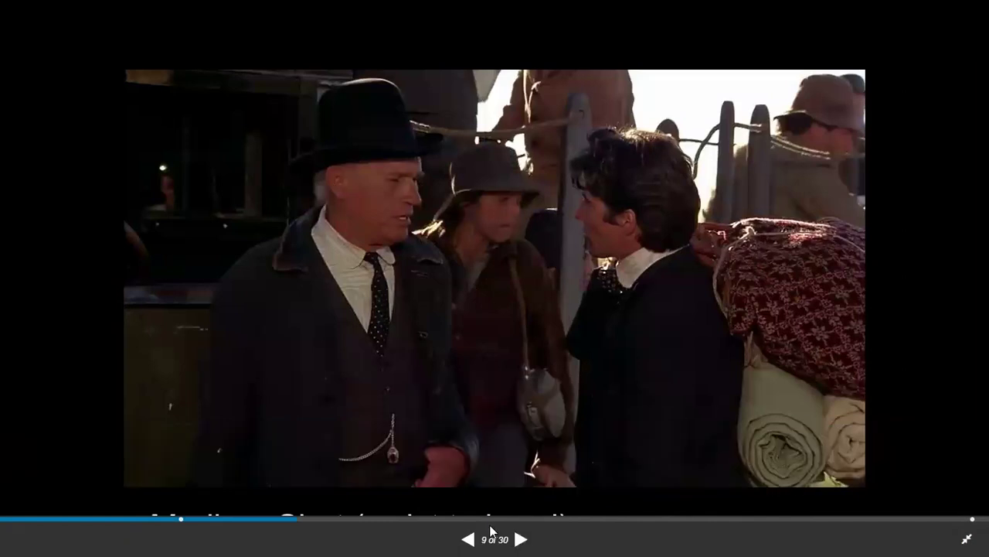
{"action": "mouse_move", "coordinate": [483, 529]}
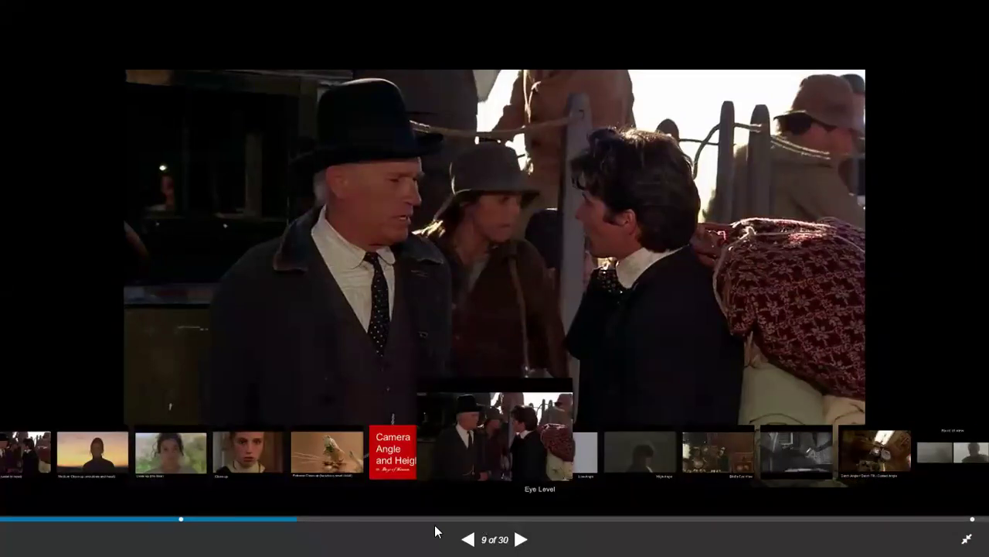
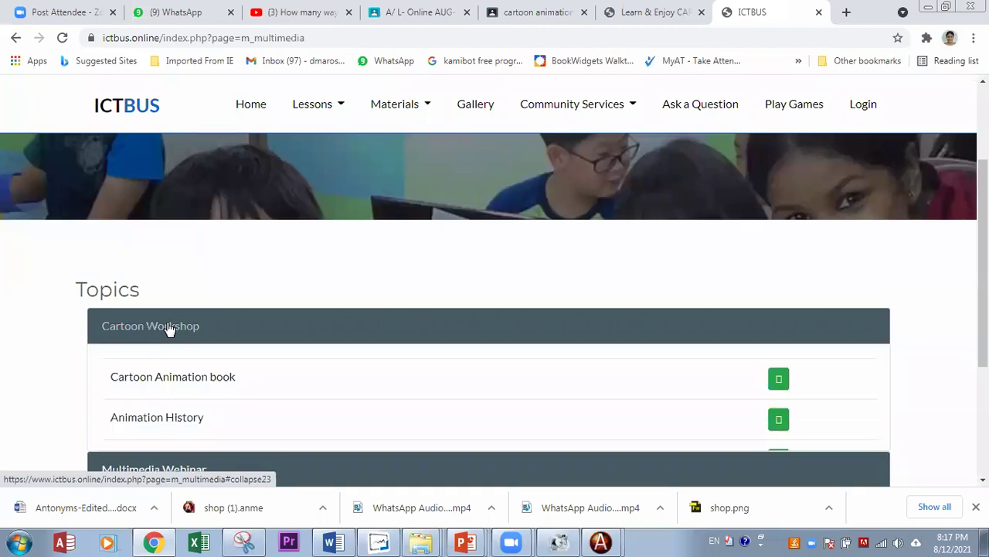
Step: Download the Animation And Video Editing Workshop material from the Cartoon Workshop topic on the ICTBUS multimedia page
{"action": "scroll", "coordinate": [371, 352], "scroll_direction": "down", "scroll_amount": 2}
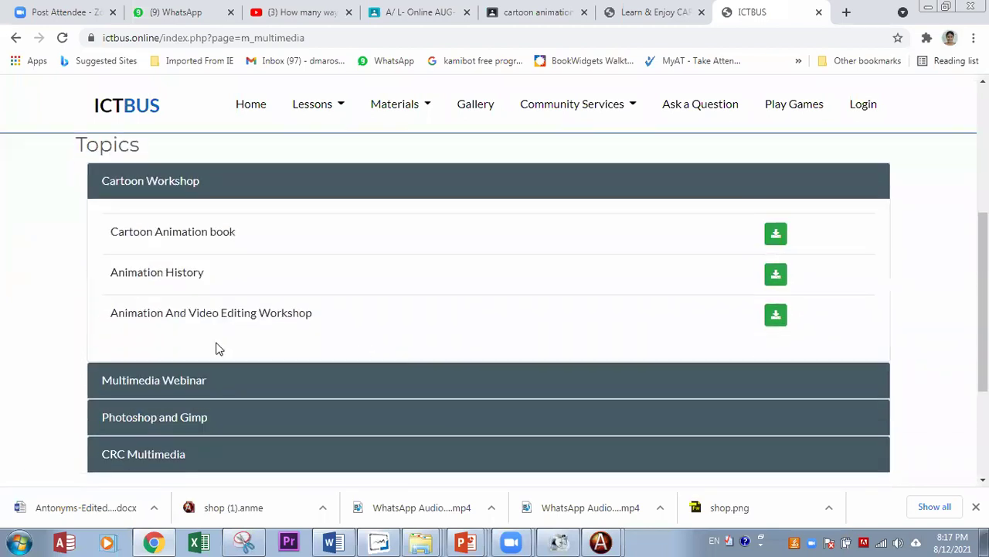
{"action": "left_click", "coordinate": [775, 317]}
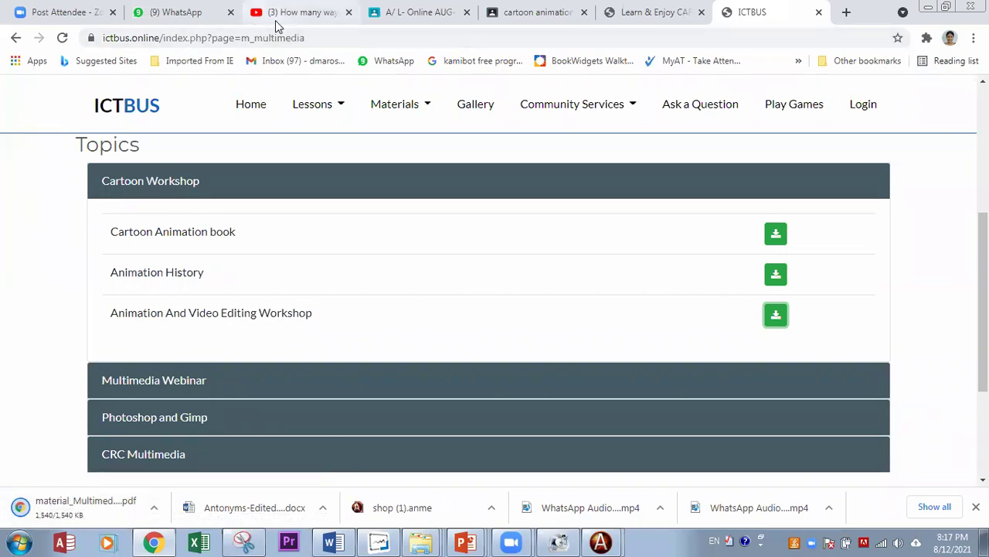
Step: Open the TED-Ed Pythagorean theorem video on YouTube, replay the passage from 0:22 and pause it at 0:30
{"action": "mouse_move", "coordinate": [278, 26]}
{"action": "left_click", "coordinate": [298, 12]}
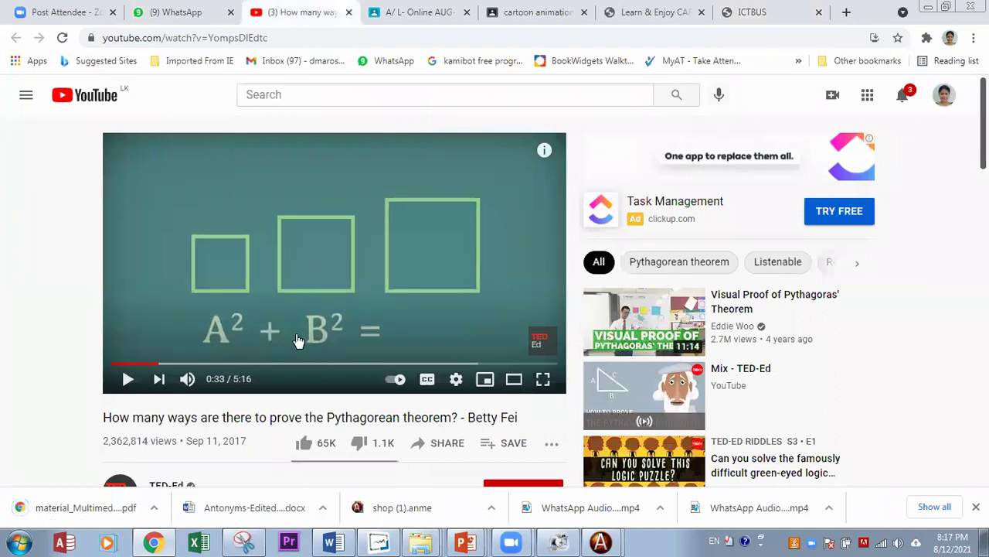
{"action": "left_click", "coordinate": [152, 364]}
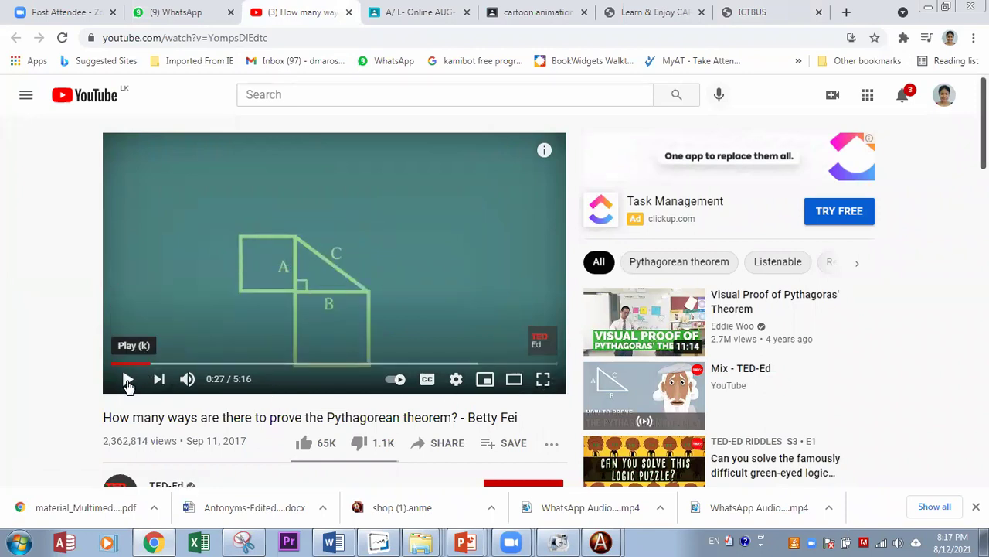
{"action": "left_click", "coordinate": [467, 276]}
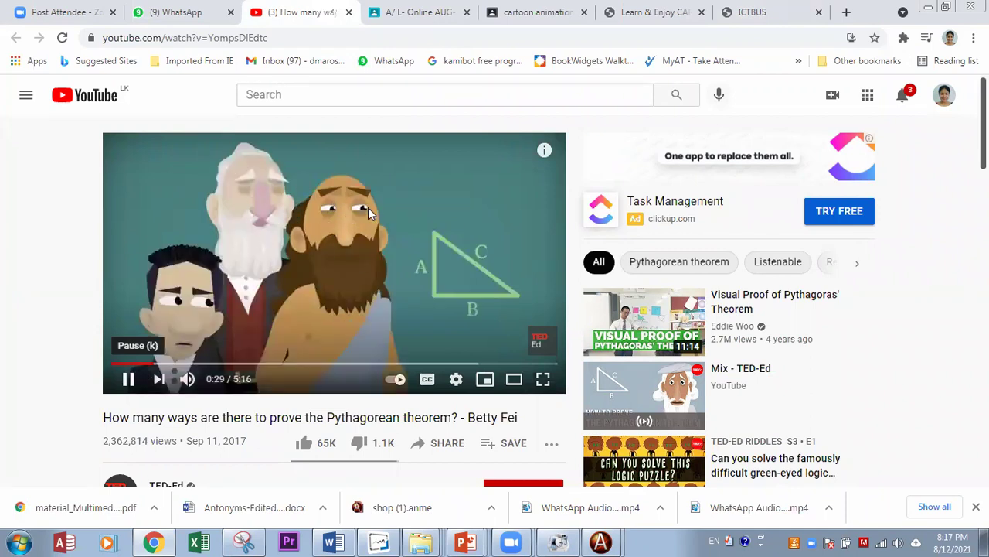
{"action": "left_click", "coordinate": [142, 363]}
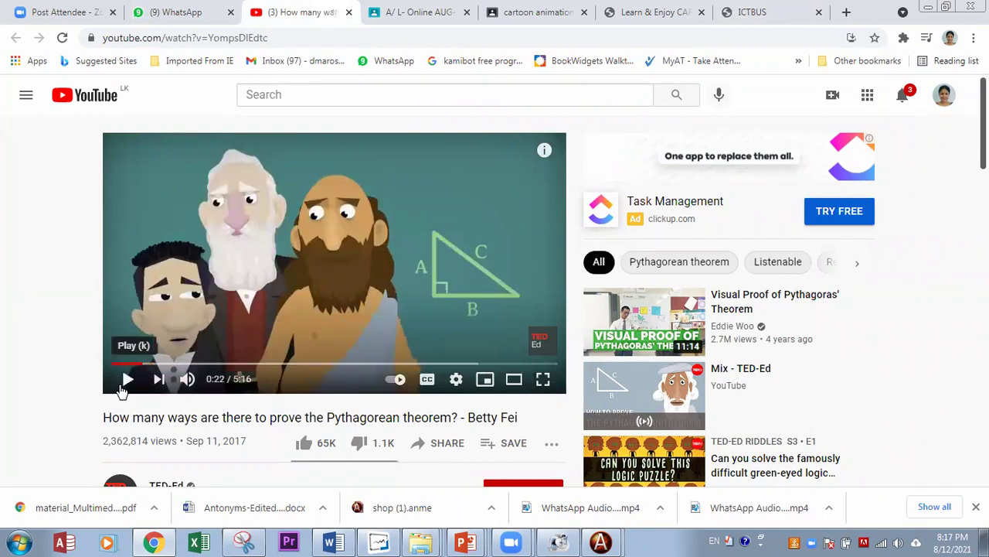
{"action": "left_click", "coordinate": [127, 379]}
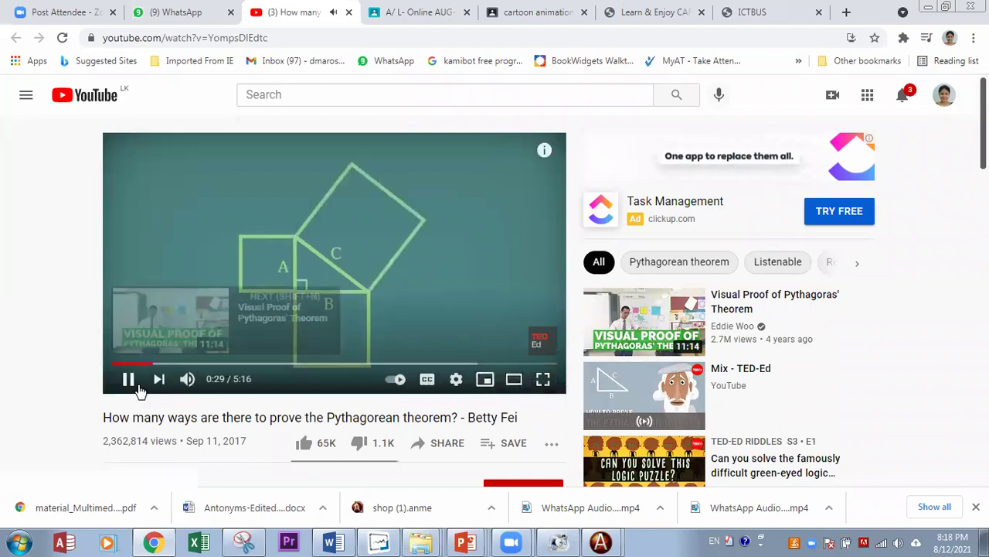
{"action": "left_click", "coordinate": [128, 380]}
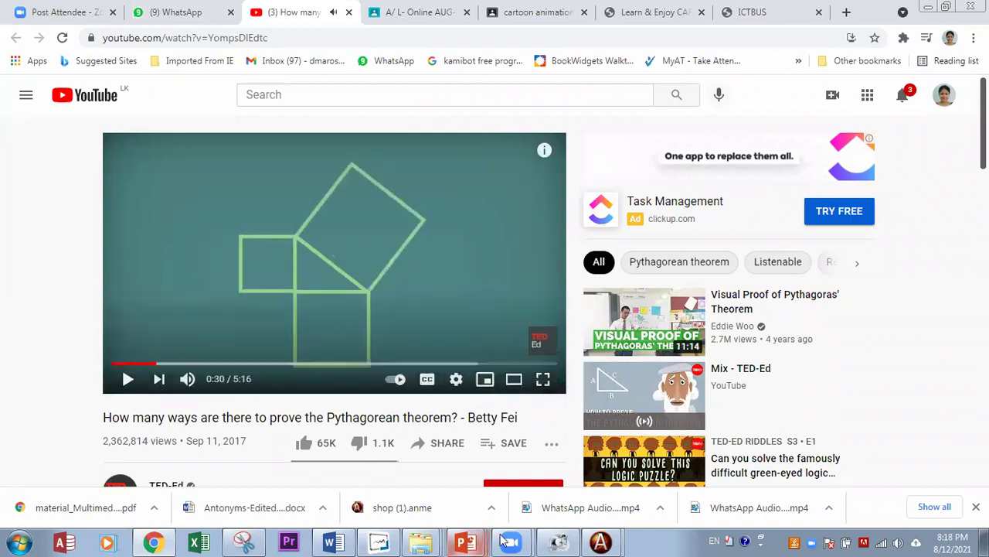
Step: Switch to Anime Studio Pro and close the shop (1).anme project
{"action": "mouse_move", "coordinate": [601, 541]}
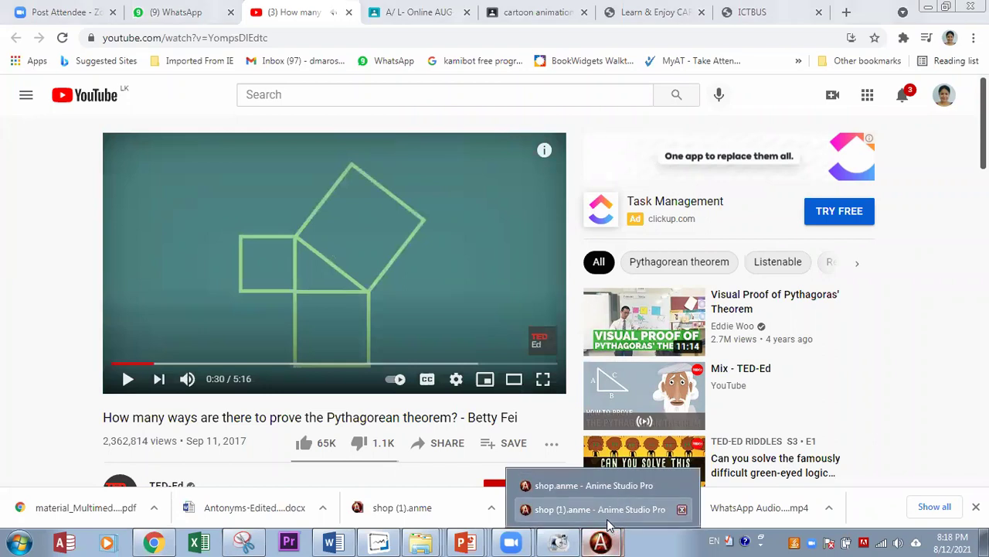
{"action": "left_click", "coordinate": [608, 511]}
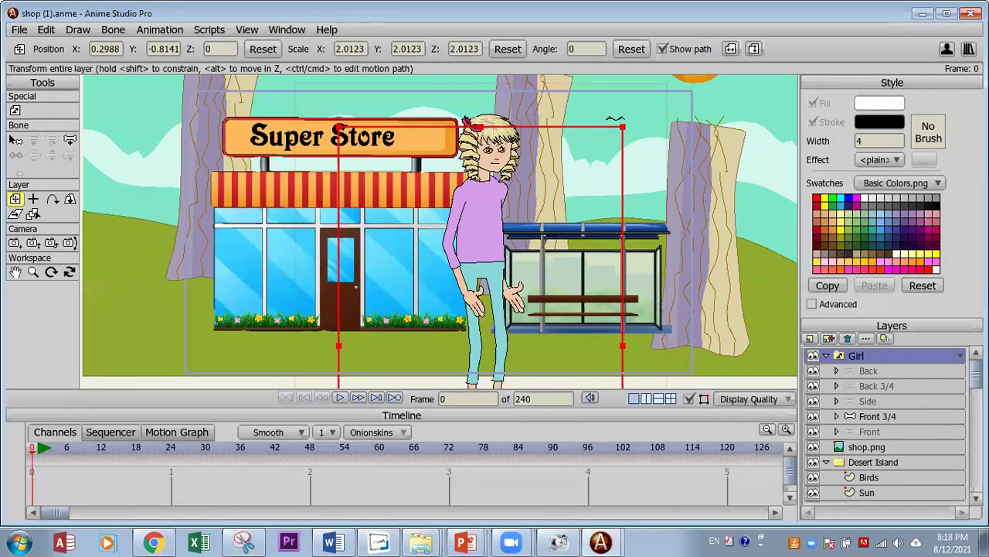
{"action": "left_click", "coordinate": [970, 13]}
{"action": "left_click", "coordinate": [497, 306]}
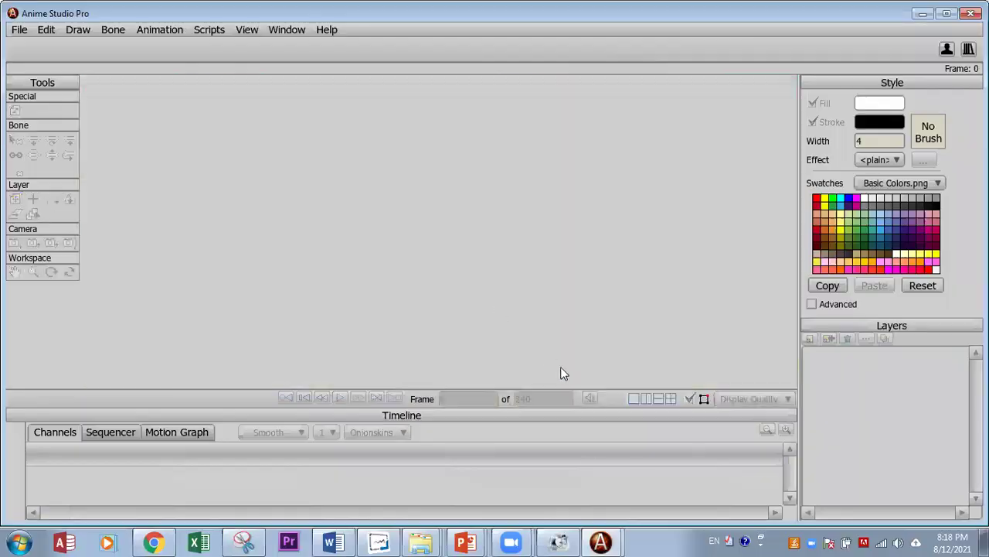
Step: Bring up the shop.anme project in the other Anime Studio Pro window and save it
{"action": "left_click", "coordinate": [603, 541]}
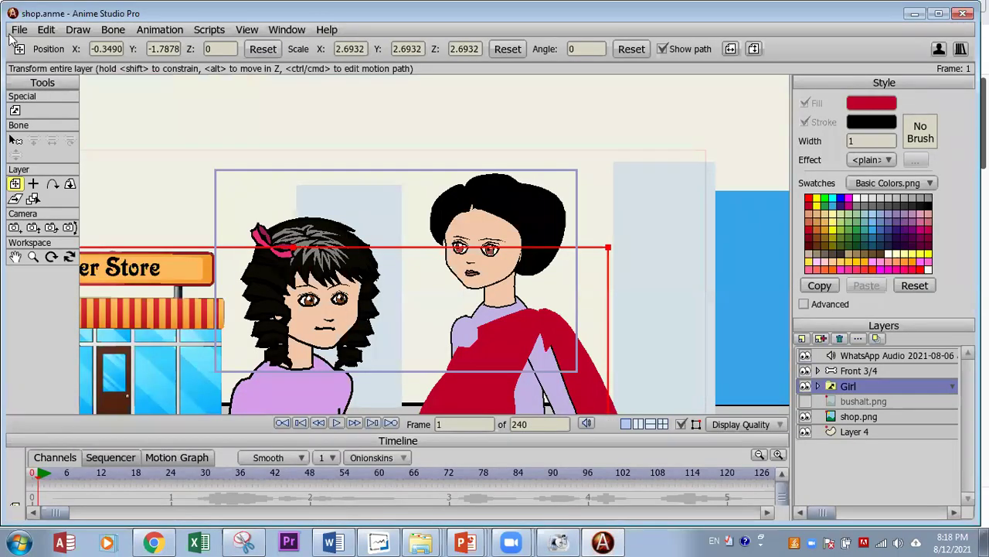
{"action": "left_click", "coordinate": [19, 29]}
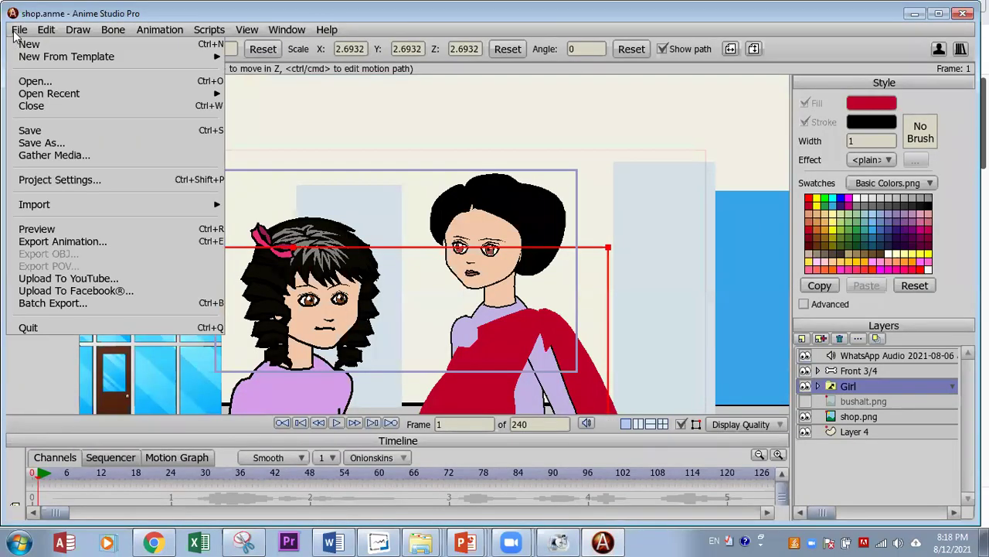
{"action": "left_click", "coordinate": [31, 131]}
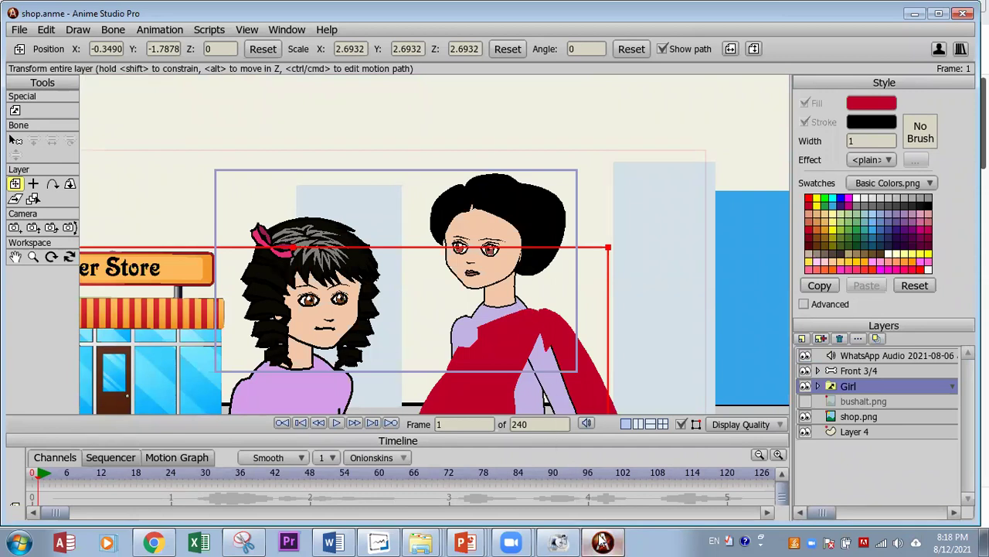
Step: Create a new blank project and enable the grid on its canvas
{"action": "mouse_move", "coordinate": [602, 541]}
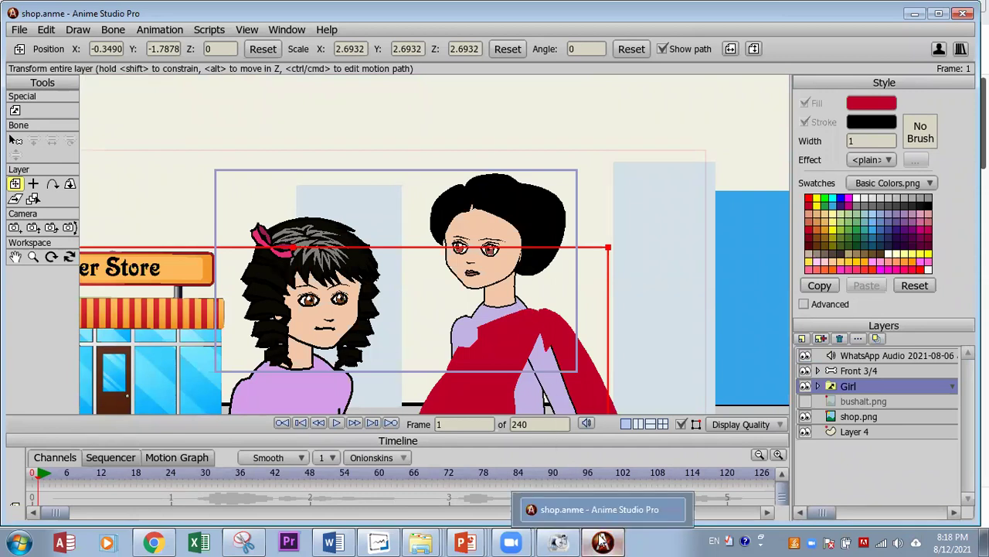
{"action": "left_click", "coordinate": [19, 31]}
{"action": "left_click", "coordinate": [29, 47]}
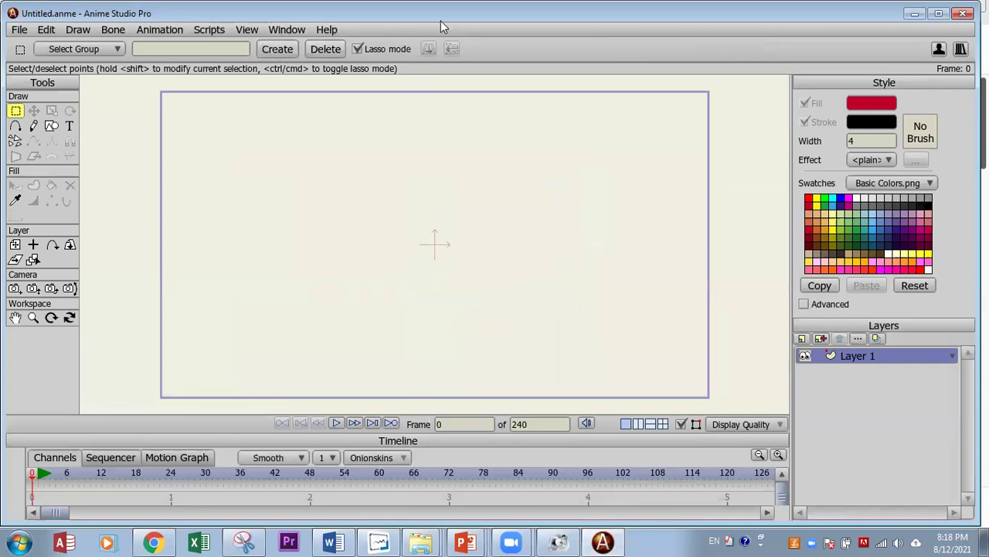
{"action": "left_click", "coordinate": [277, 31]}
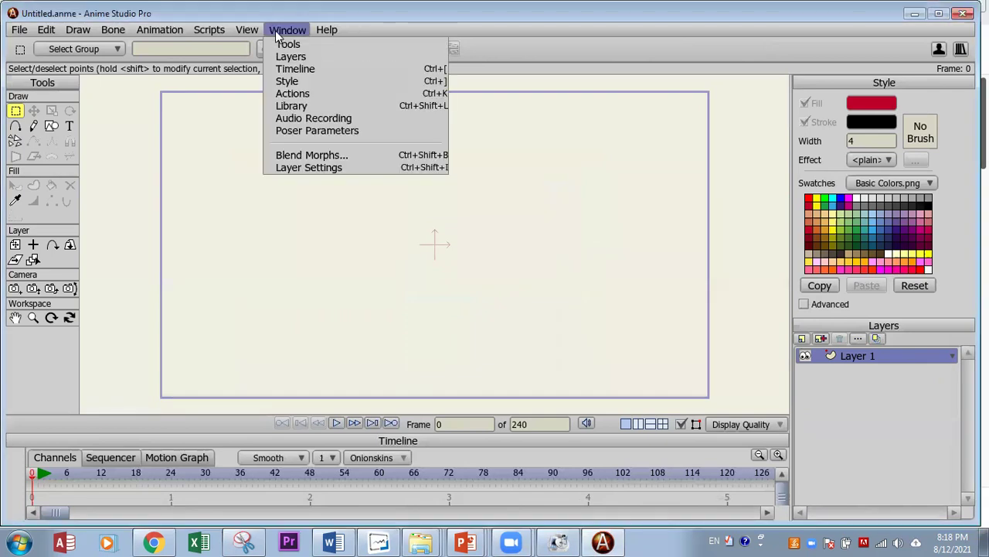
{"action": "mouse_move", "coordinate": [248, 34]}
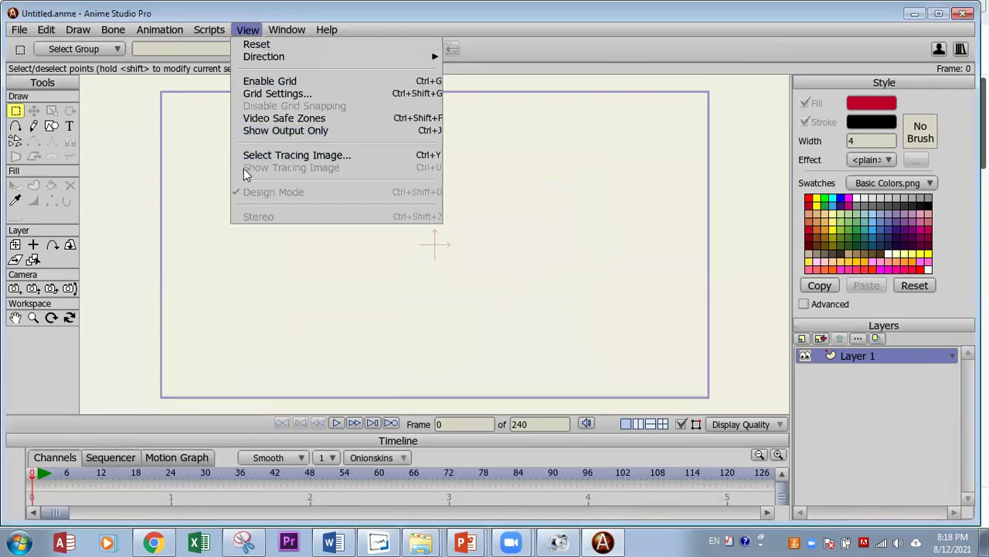
{"action": "left_click", "coordinate": [243, 80]}
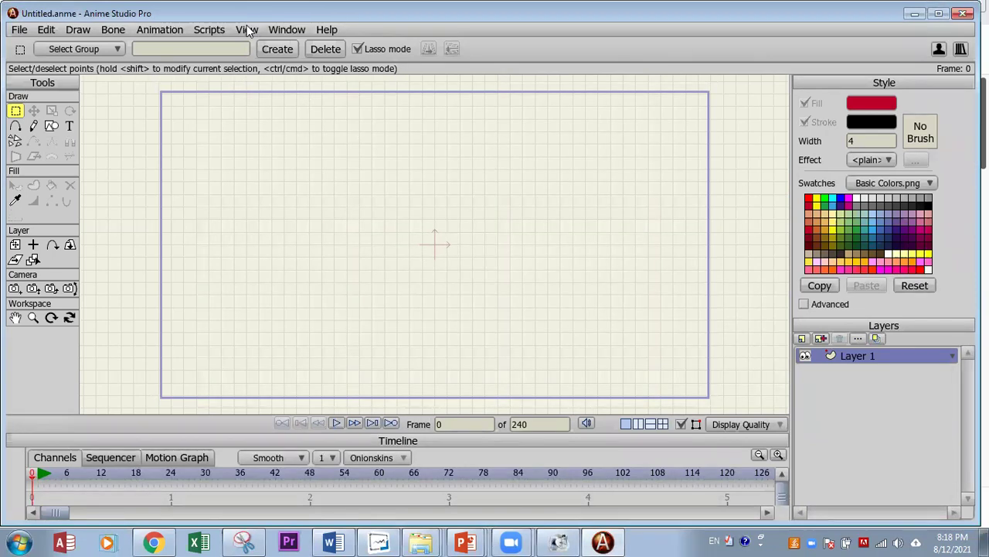
Step: Set the spacing of the square grid to 80
{"action": "left_click", "coordinate": [284, 32]}
{"action": "mouse_move", "coordinate": [247, 35]}
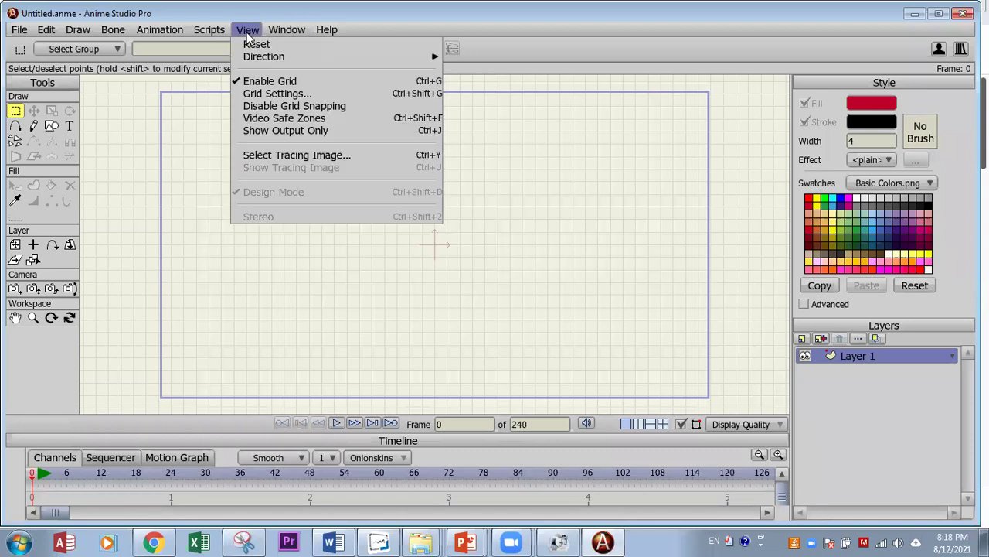
{"action": "left_click", "coordinate": [259, 93]}
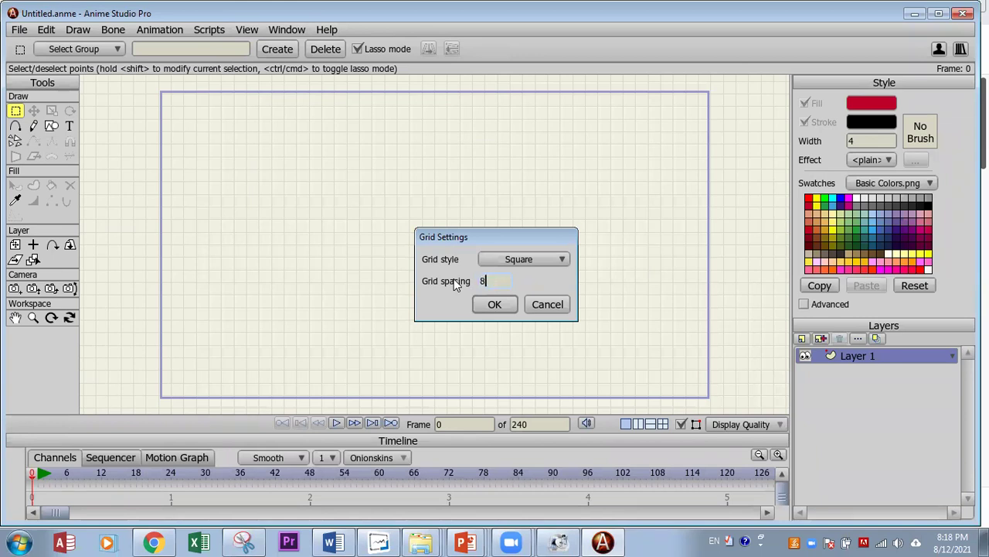
{"action": "type", "text": "80"}
{"action": "key", "text": "Return"}
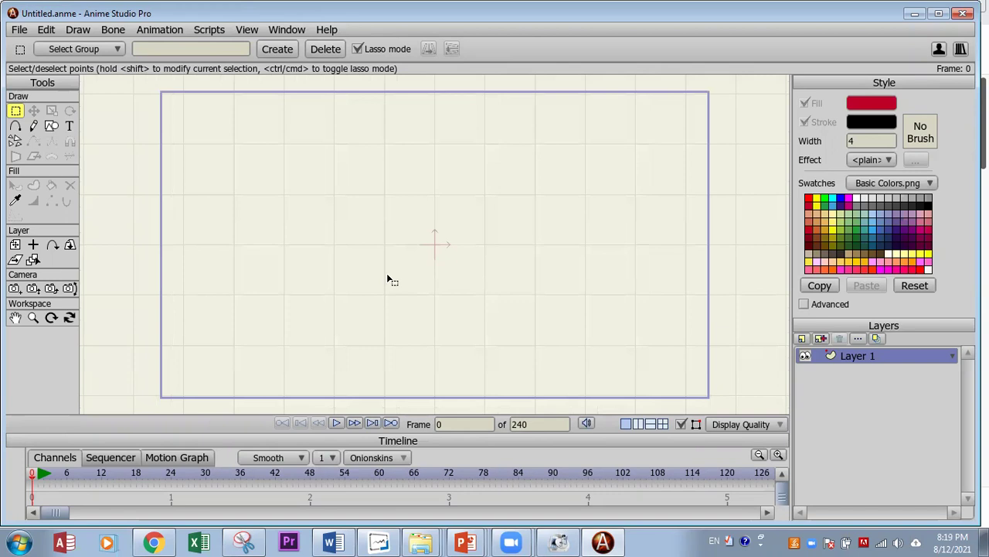
Step: Set the spacing of the square grid to 50
{"action": "left_click", "coordinate": [245, 31]}
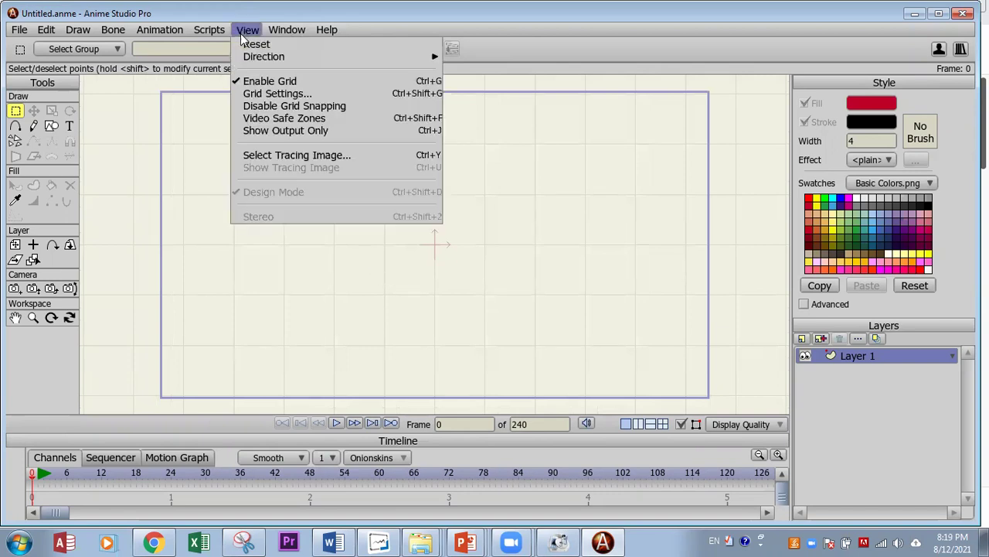
{"action": "left_click", "coordinate": [269, 96]}
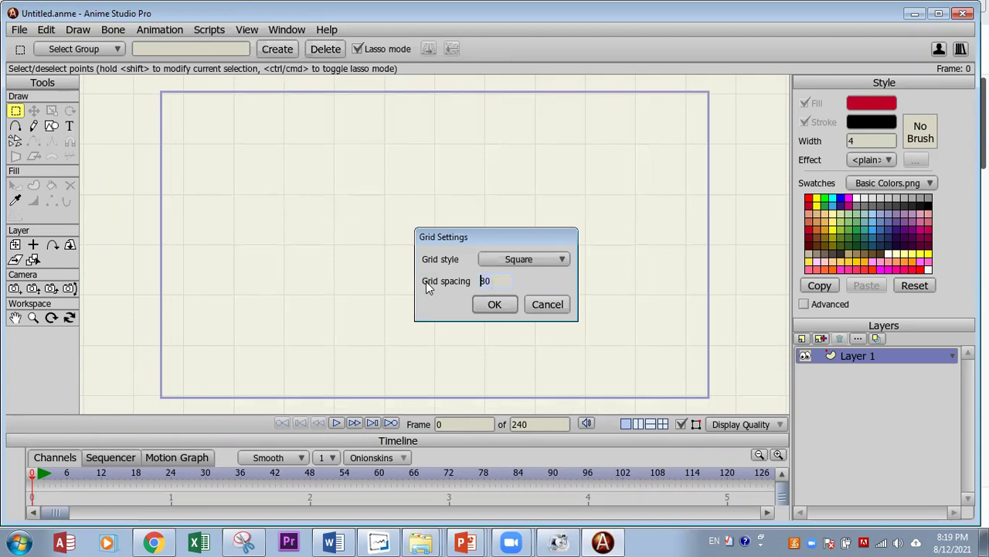
{"action": "type", "text": "50"}
{"action": "key", "text": "Return"}
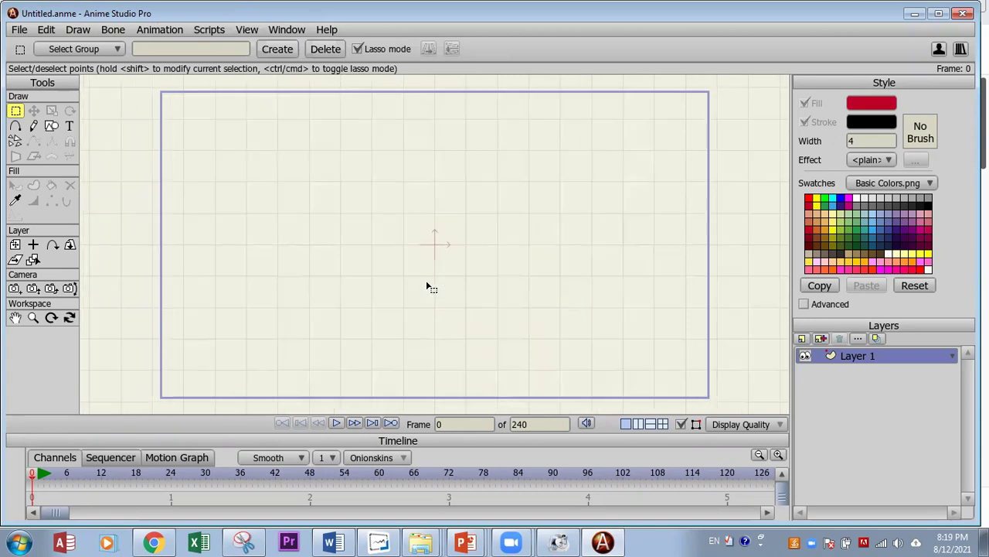
Step: Draw a 3-by-3-cell square, a 2-by-2-cell square off its upper-left corner, and a 4-by-3-cell rectangle rising from the smaller square's upper-right corner
{"action": "left_click", "coordinate": [50, 128]}
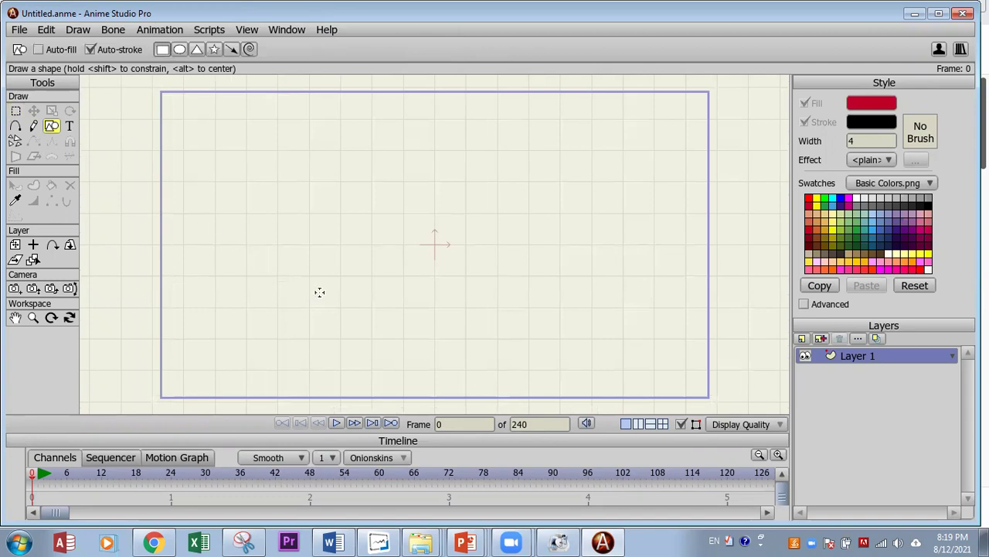
{"action": "left_click_drag", "start_coordinate": [309, 274], "coordinate": [402, 369]}
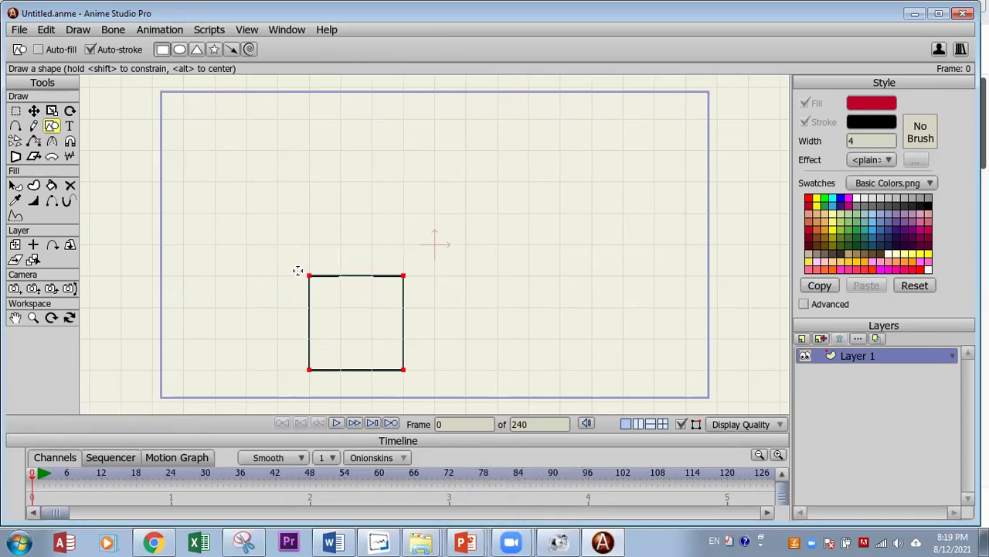
{"action": "left_click_drag", "start_coordinate": [308, 272], "coordinate": [246, 213]}
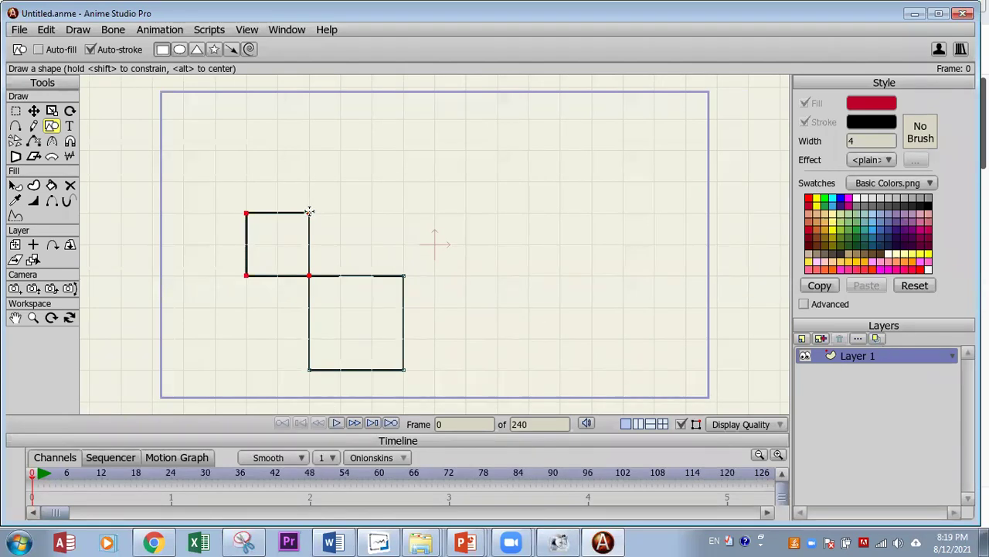
{"action": "left_click_drag", "start_coordinate": [309, 211], "coordinate": [429, 133]}
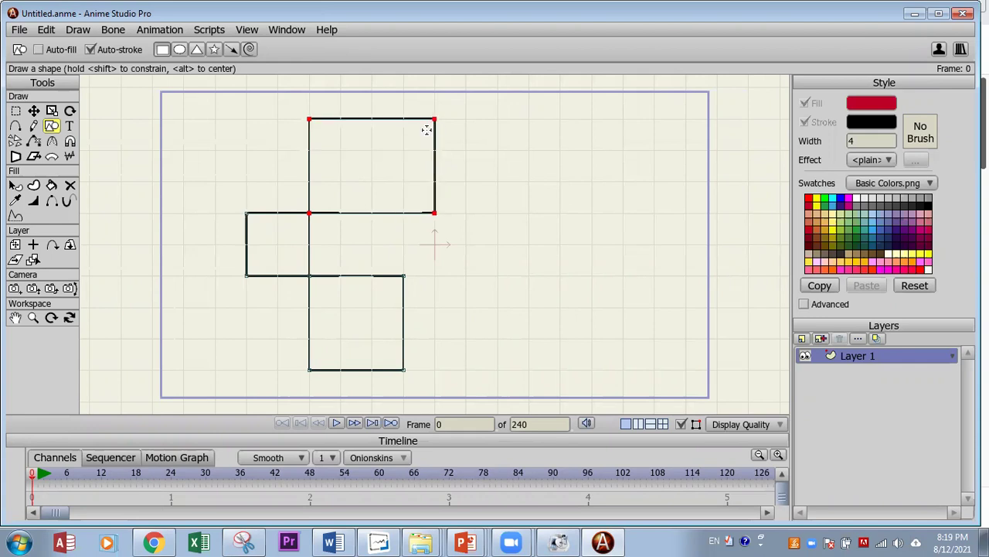
Step: Turn off the canvas grid
{"action": "left_click", "coordinate": [208, 32]}
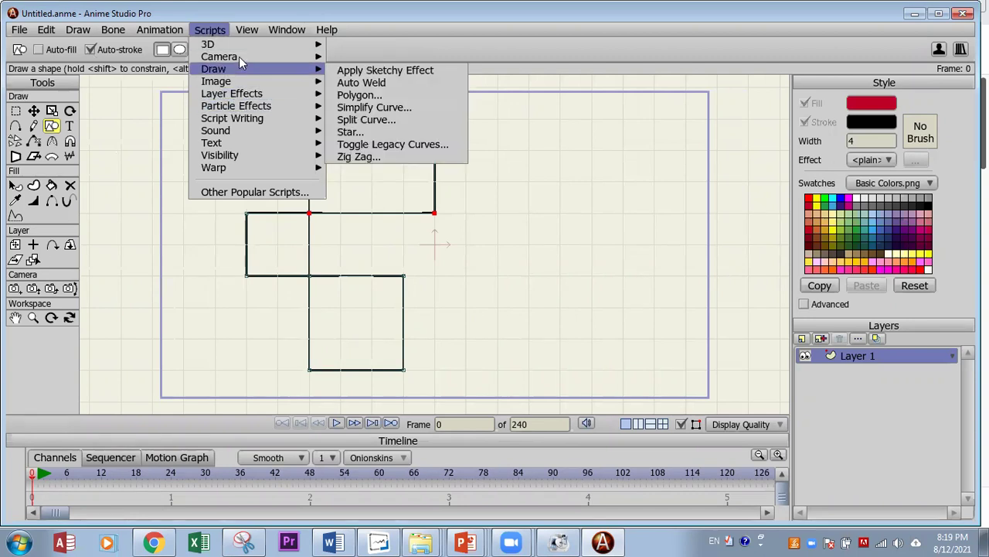
{"action": "mouse_move", "coordinate": [246, 35]}
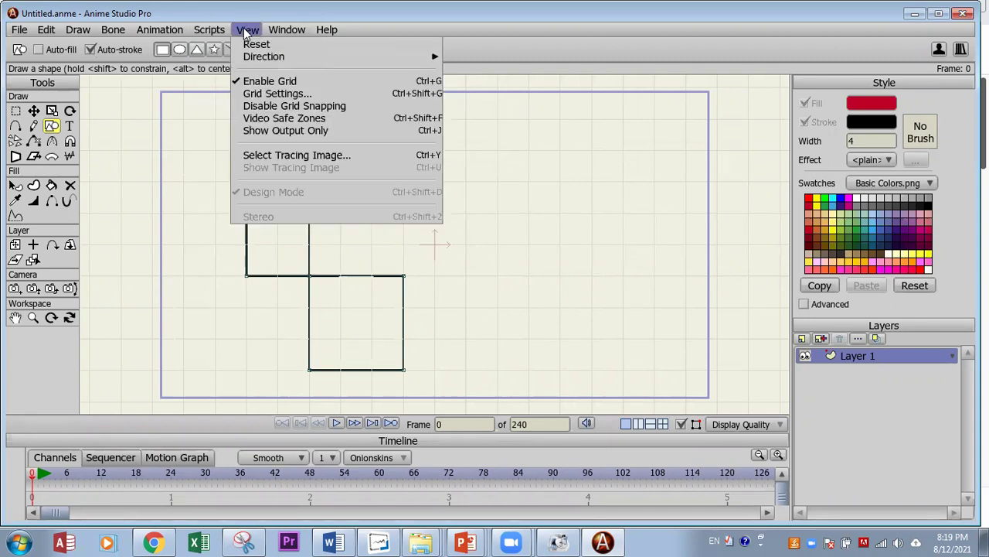
{"action": "left_click", "coordinate": [240, 81]}
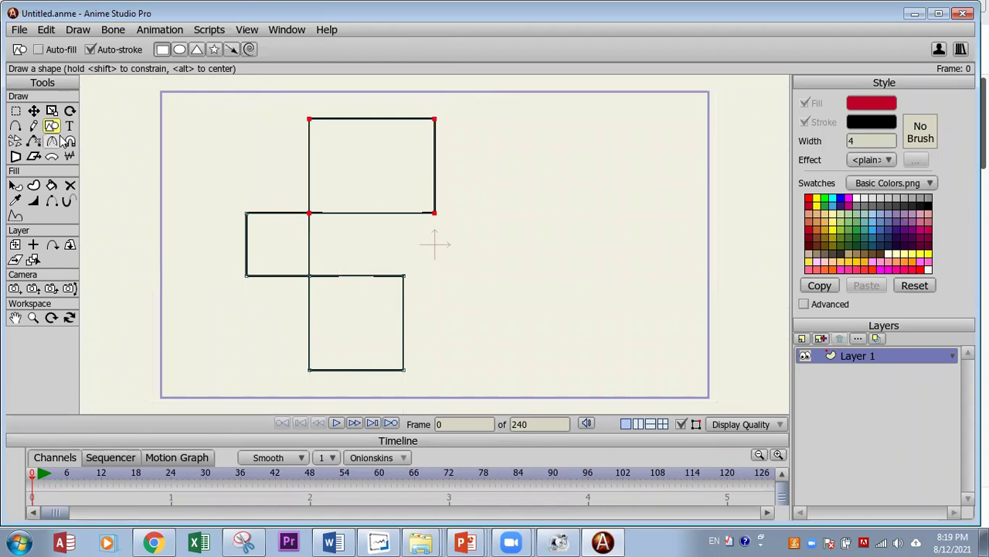
Step: Rotate the upper rectangle clockwise and move it so its lower edge spans the upper-right corners of the two squares
{"action": "left_click", "coordinate": [68, 112]}
{"action": "left_click_drag", "start_coordinate": [451, 160], "coordinate": [370, 208]}
{"action": "left_click", "coordinate": [33, 111]}
{"action": "left_click_drag", "start_coordinate": [376, 166], "coordinate": [377, 199]}
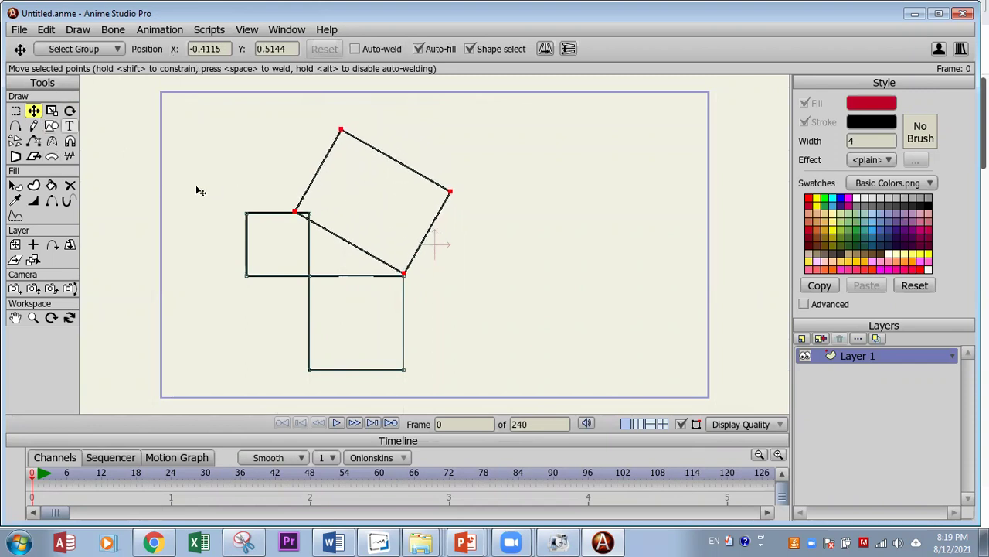
{"action": "left_click_drag", "start_coordinate": [344, 133], "coordinate": [345, 133]}
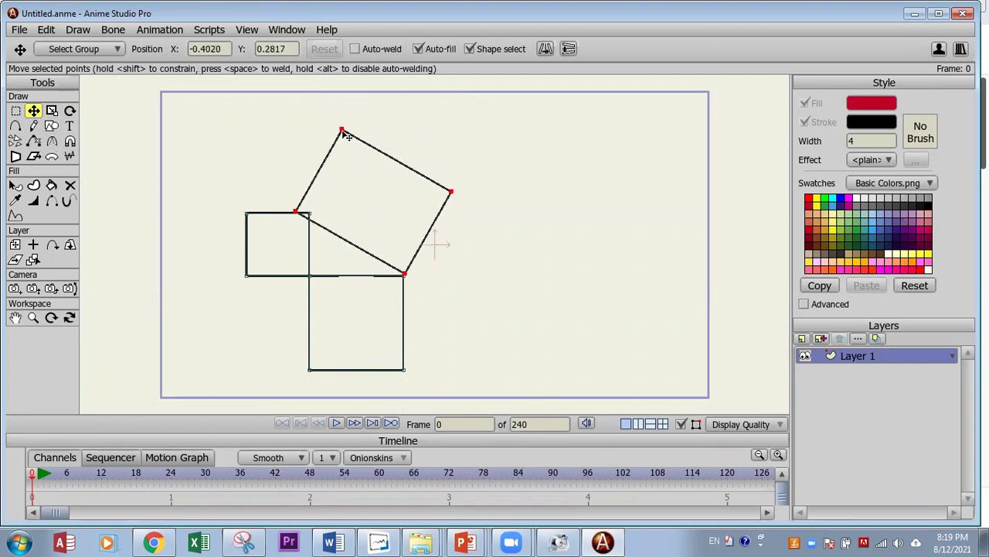
{"action": "mouse_move", "coordinate": [358, 184]}
{"action": "left_mouse_down"}
{"action": "mouse_move", "coordinate": [371, 182]}
{"action": "mouse_move", "coordinate": [361, 182]}
{"action": "left_mouse_up"}
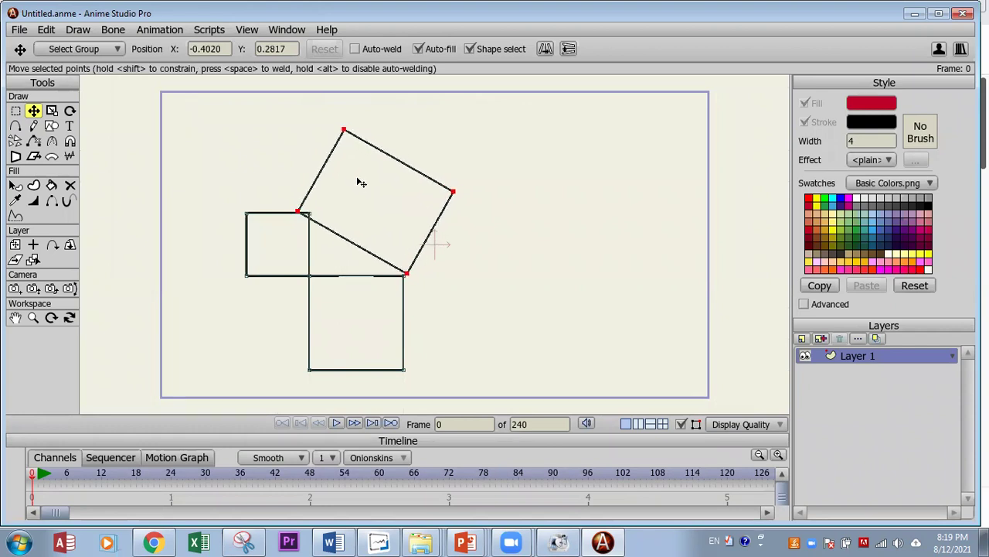
Step: Adjust the tilted rectangle's corner points individually so its left corner meets the small square and its sides stay square
{"action": "left_click", "coordinate": [303, 216]}
{"action": "left_click", "coordinate": [327, 194]}
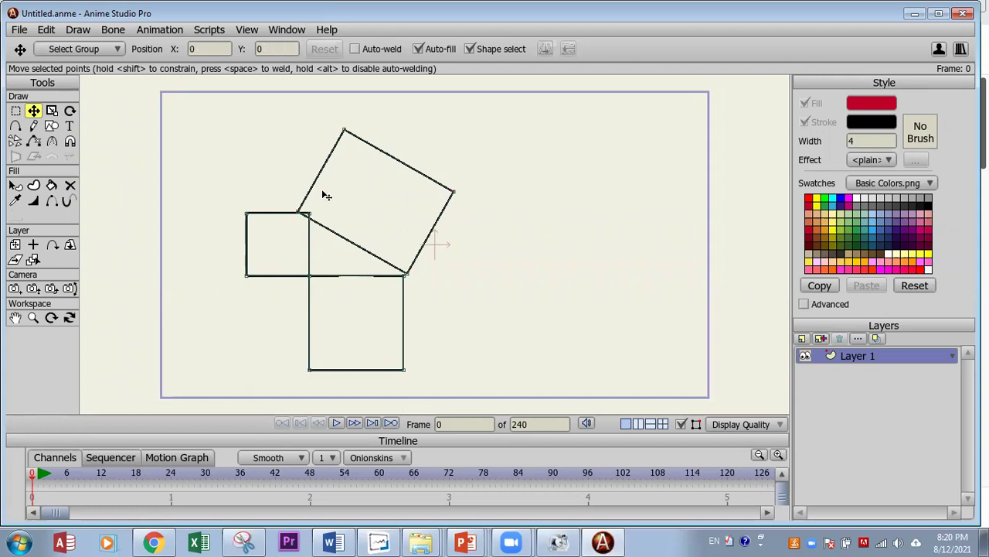
{"action": "left_click_drag", "start_coordinate": [301, 215], "coordinate": [312, 214]}
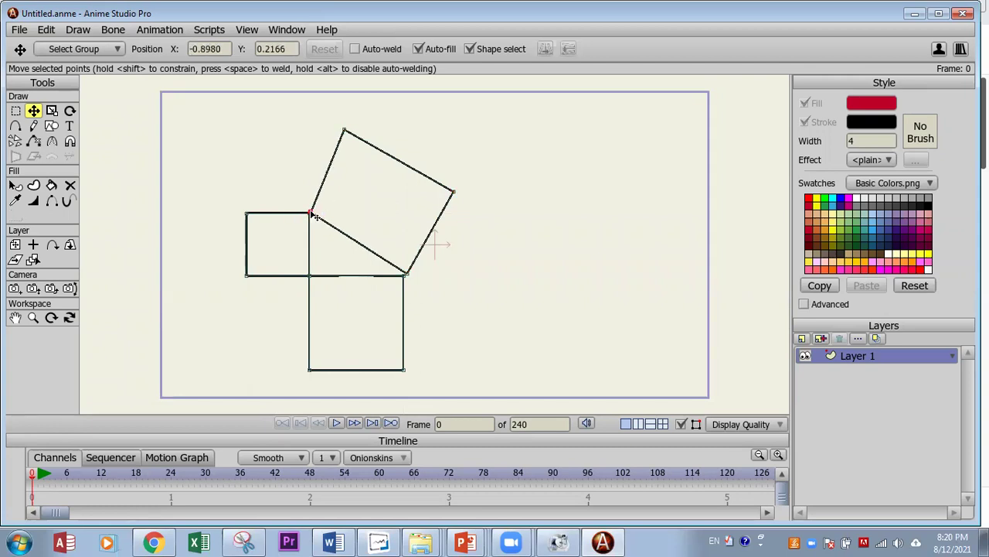
{"action": "left_click_drag", "start_coordinate": [347, 135], "coordinate": [360, 138]}
{"action": "left_click_drag", "start_coordinate": [454, 193], "coordinate": [460, 200]}
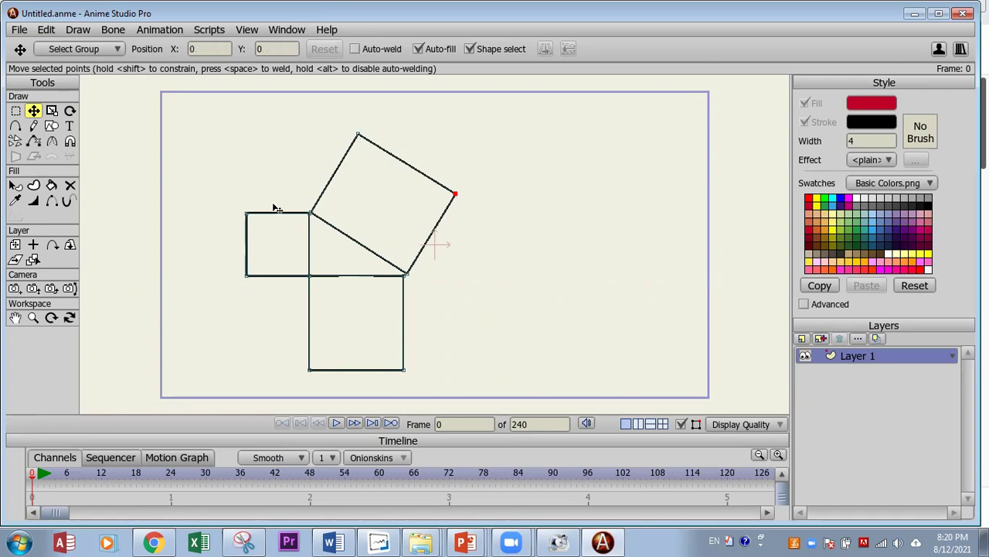
Step: Add a new vector layer above Layer 1
{"action": "left_click", "coordinate": [802, 337]}
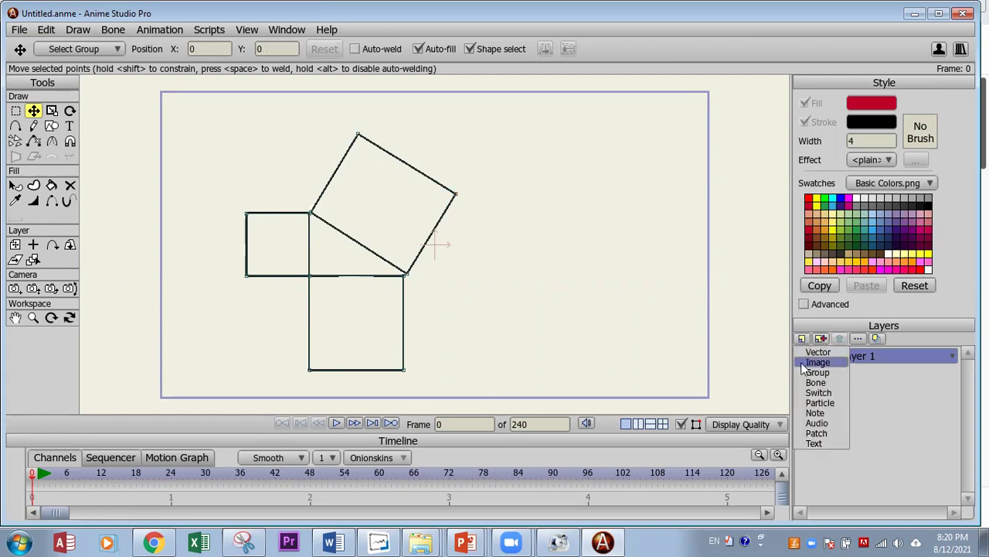
{"action": "left_click", "coordinate": [812, 353]}
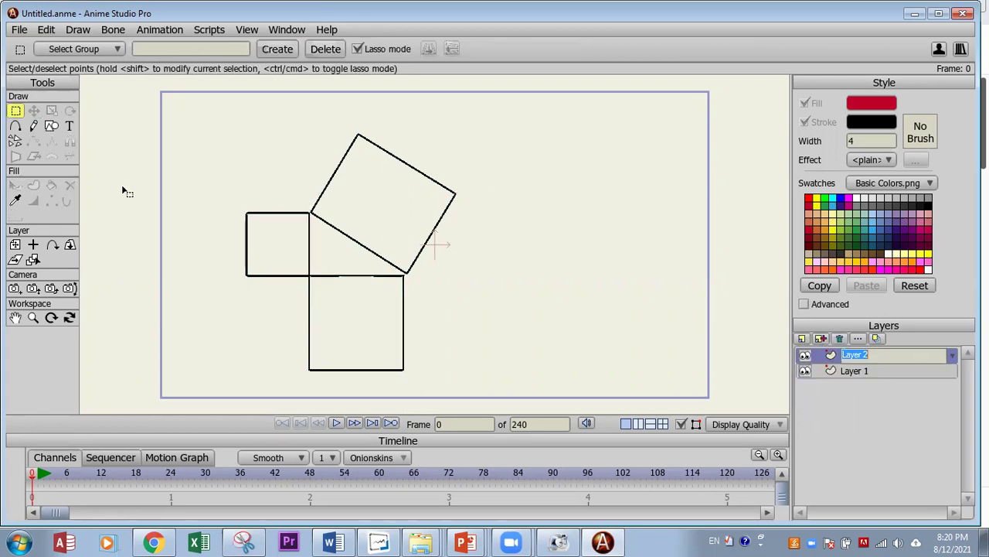
{"action": "left_click", "coordinate": [266, 213]}
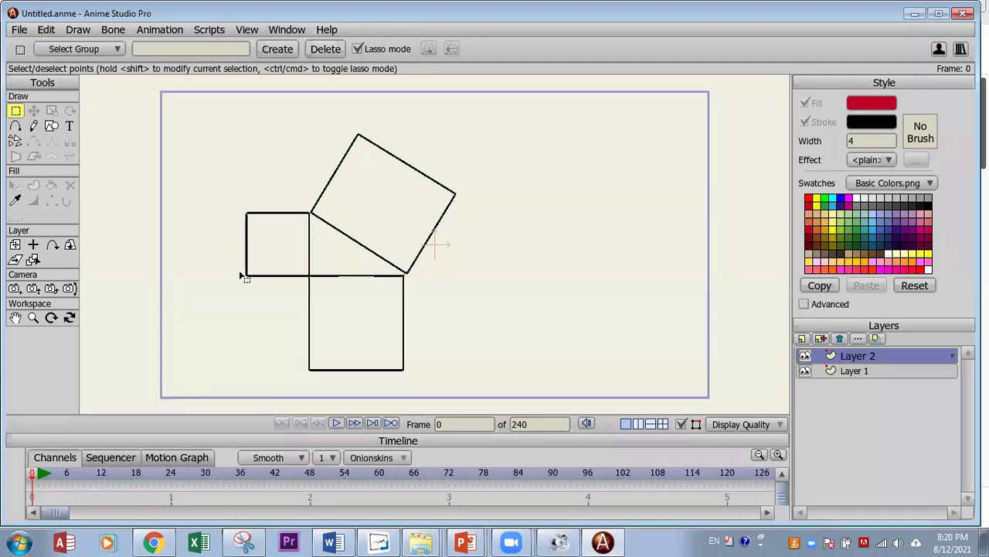
Step: On Layer 1, select the small square and reduce its stroke exposure end percentage to 0 at frame 0
{"action": "left_click", "coordinate": [821, 374]}
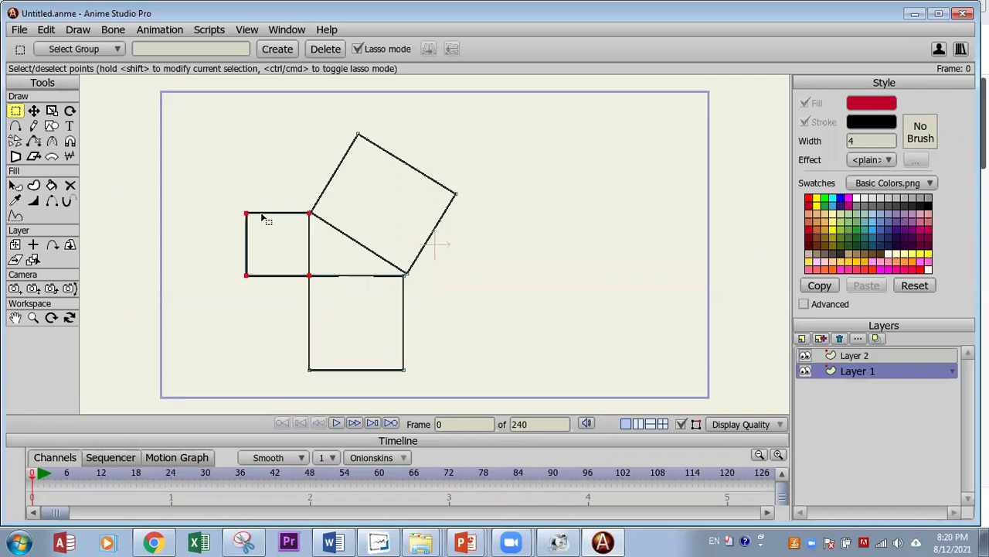
{"action": "left_click", "coordinate": [51, 203]}
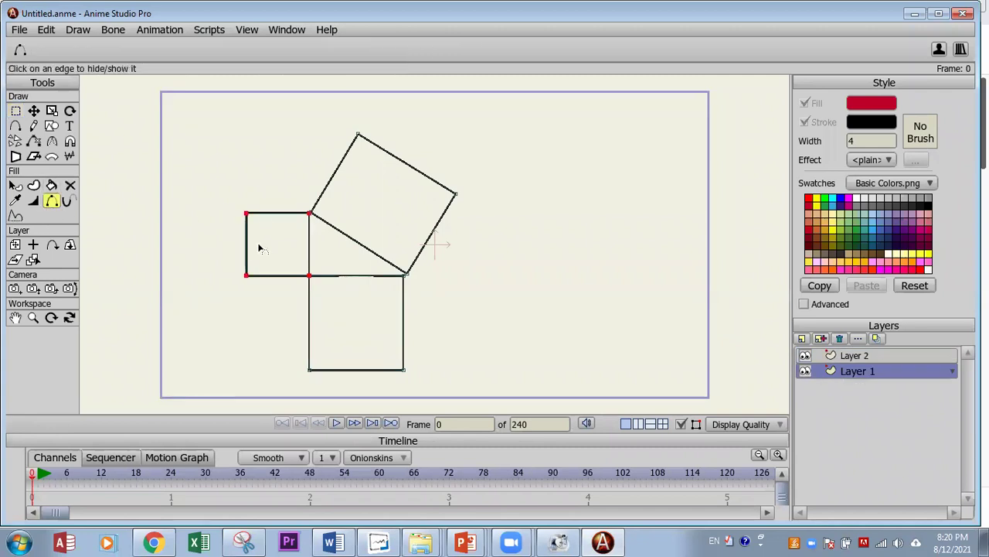
{"action": "left_click", "coordinate": [68, 202]}
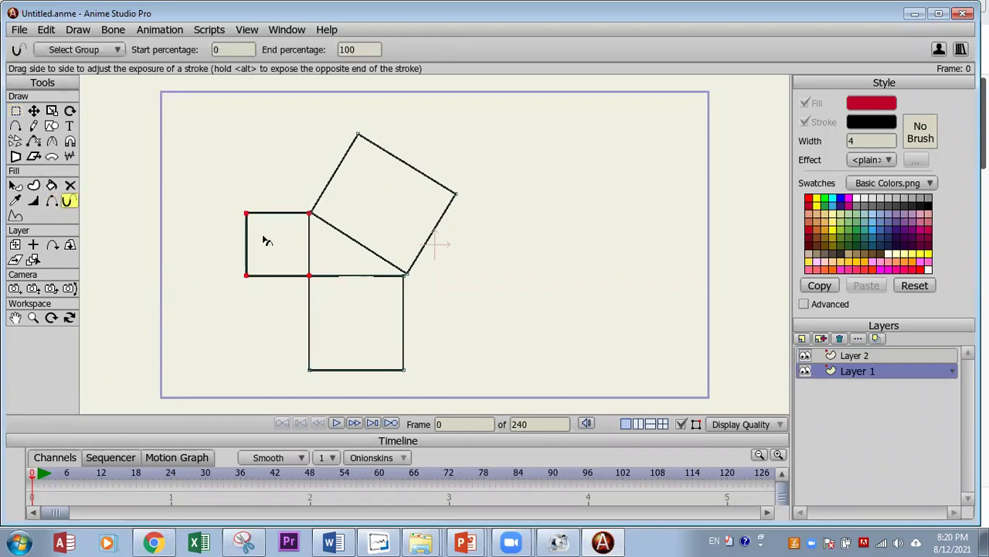
{"action": "left_click", "coordinate": [245, 230]}
{"action": "left_click", "coordinate": [842, 356]}
{"action": "scroll", "coordinate": [225, 294], "scroll_direction": "up", "scroll_amount": 3}
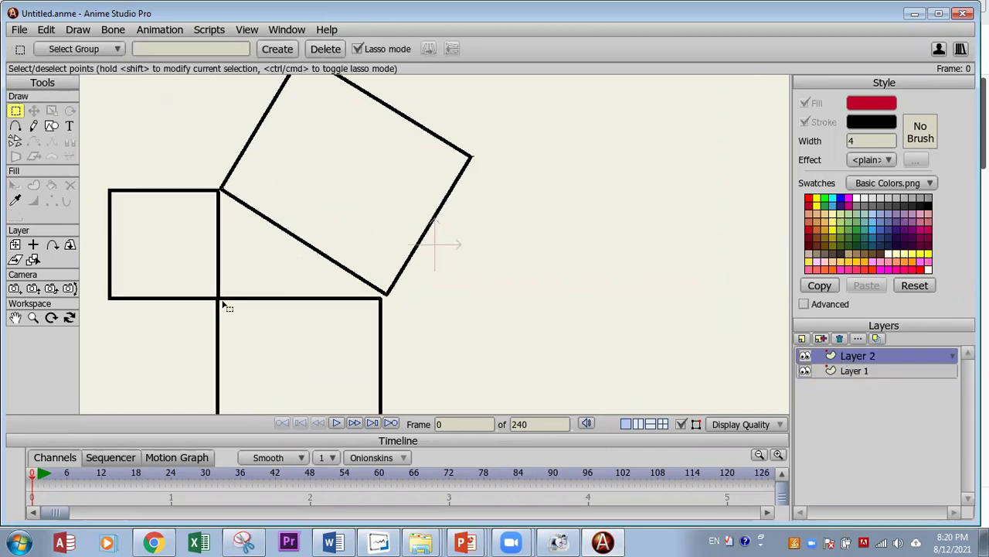
{"action": "left_click", "coordinate": [843, 370]}
{"action": "left_click_drag", "start_coordinate": [150, 332], "coordinate": [329, 297]}
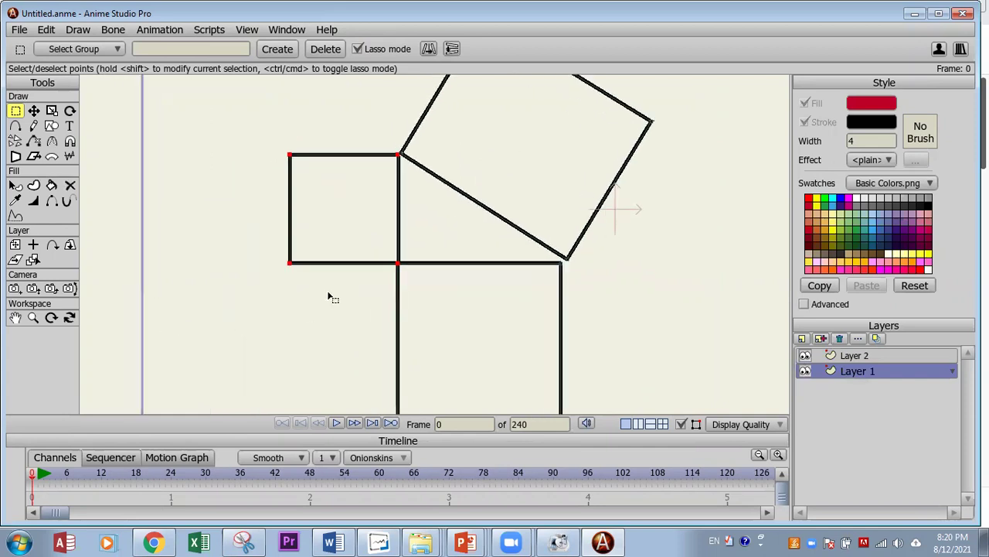
{"action": "left_click", "coordinate": [68, 203]}
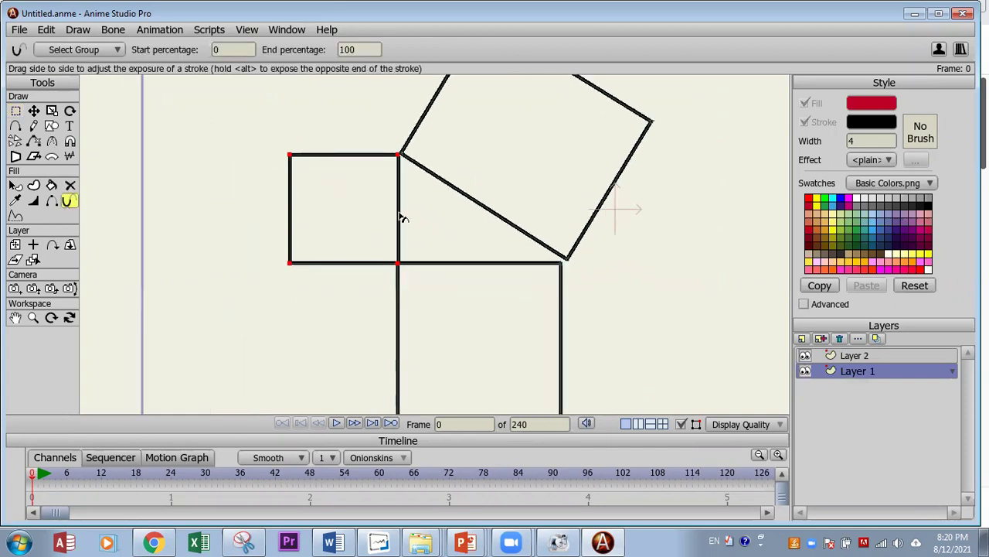
{"action": "mouse_move", "coordinate": [440, 223]}
{"action": "left_mouse_down"}
{"action": "mouse_move", "coordinate": [221, 185]}
{"action": "mouse_move", "coordinate": [70, 179]}
{"action": "mouse_move", "coordinate": [386, 221]}
{"action": "mouse_move", "coordinate": [126, 206]}
{"action": "mouse_move", "coordinate": [358, 378]}
{"action": "left_mouse_up"}
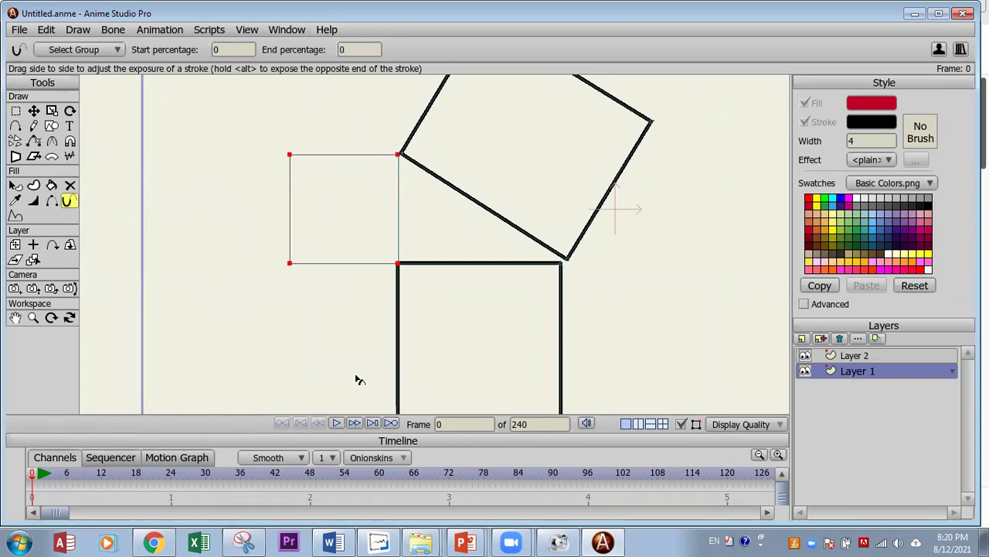
Step: At frame 48, raise the small square's stroke exposure to 100 and scrub from the start to check the drawing animation
{"action": "left_click", "coordinate": [310, 480]}
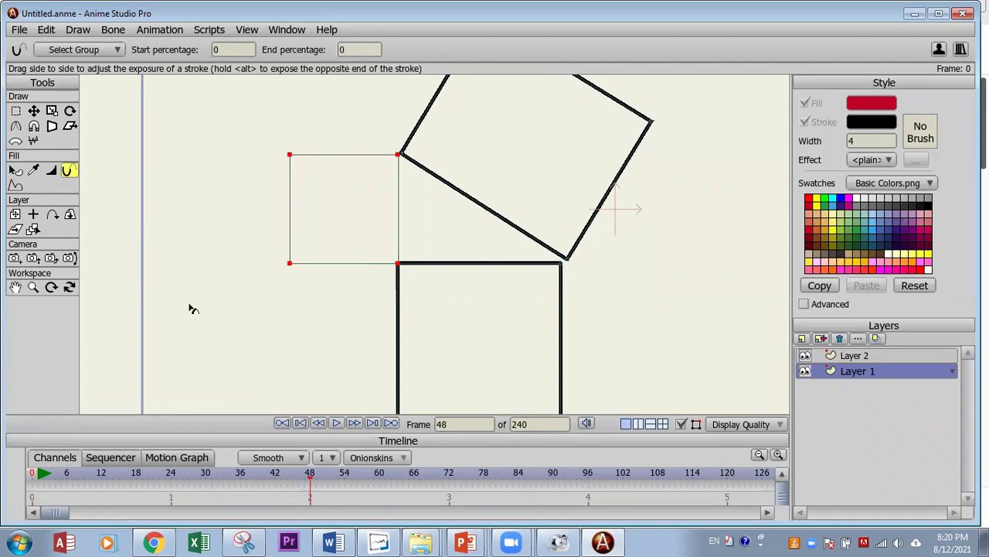
{"action": "left_click_drag", "start_coordinate": [350, 308], "coordinate": [854, 319]}
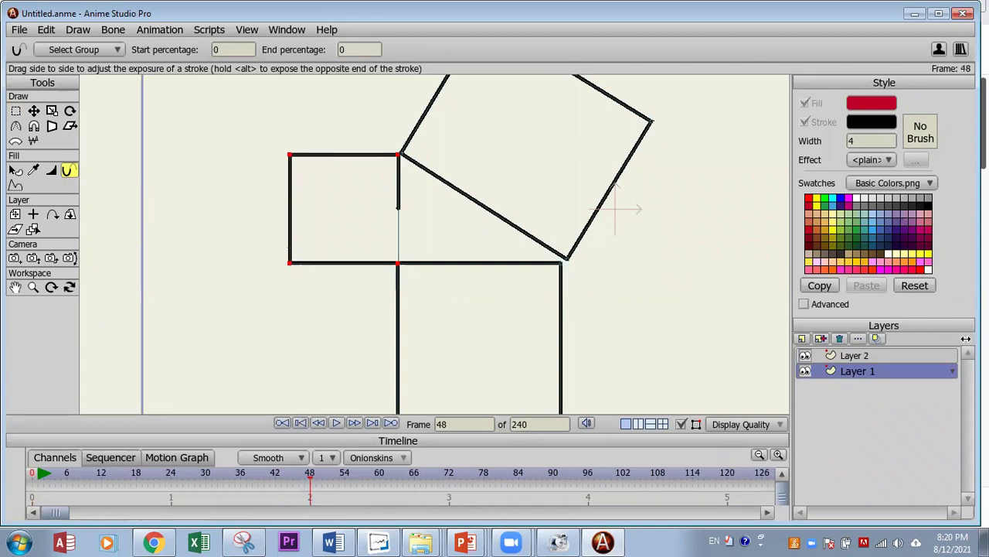
{"action": "left_click", "coordinate": [34, 480]}
{"action": "mouse_move", "coordinate": [34, 480]}
{"action": "left_mouse_down"}
{"action": "mouse_move", "coordinate": [332, 480]}
{"action": "mouse_move", "coordinate": [307, 486]}
{"action": "left_mouse_up"}
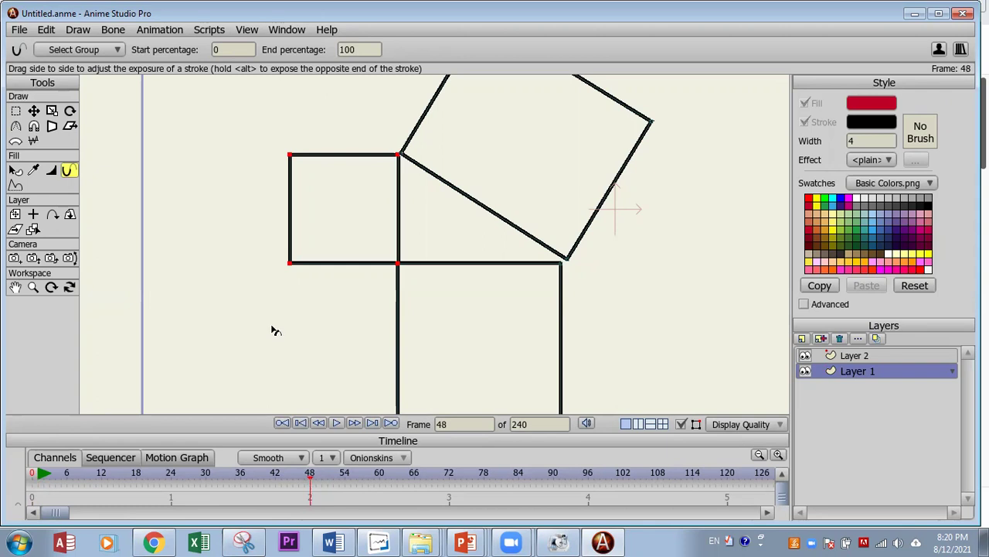
Step: Animate the larger square's stroke exposure from 0 at frame 48 to 100 at frame 106
{"action": "left_click_drag", "start_coordinate": [626, 342], "coordinate": [34, 343]}
{"action": "mouse_move", "coordinate": [186, 335]}
{"action": "left_mouse_down"}
{"action": "mouse_move", "coordinate": [171, 331]}
{"action": "mouse_move", "coordinate": [858, 331]}
{"action": "mouse_move", "coordinate": [804, 340]}
{"action": "mouse_move", "coordinate": [307, 340]}
{"action": "mouse_move", "coordinate": [619, 311]}
{"action": "mouse_move", "coordinate": [143, 307]}
{"action": "left_mouse_up"}
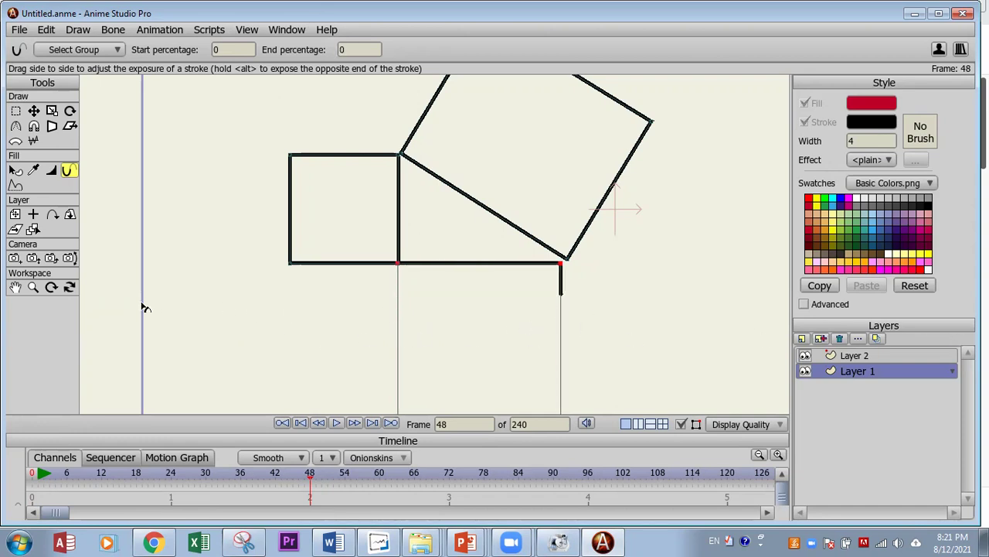
{"action": "left_click", "coordinate": [645, 478]}
{"action": "mouse_move", "coordinate": [258, 307]}
{"action": "left_mouse_down"}
{"action": "mouse_move", "coordinate": [633, 311]}
{"action": "mouse_move", "coordinate": [338, 354]}
{"action": "mouse_move", "coordinate": [717, 357]}
{"action": "left_mouse_up"}
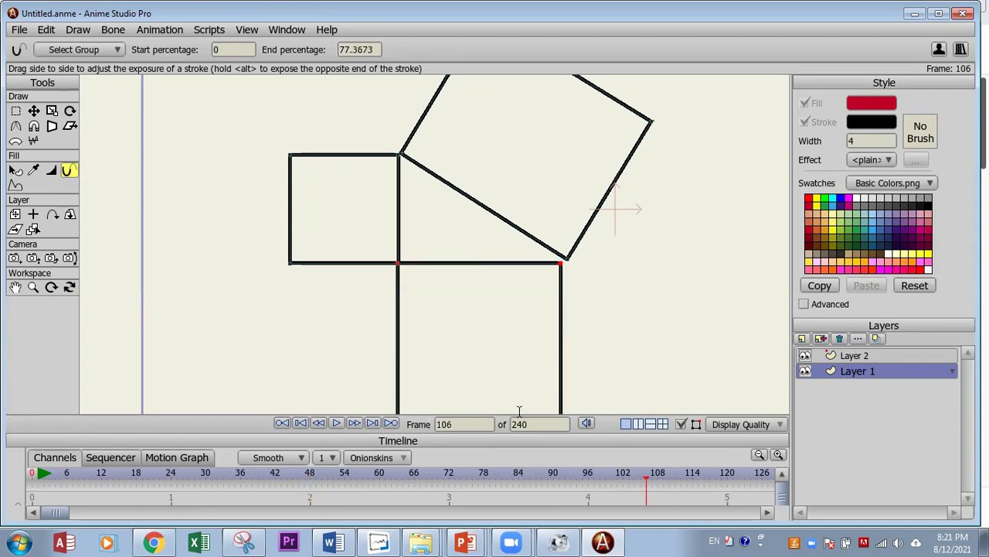
Step: Enlarge the timeline to show the stroke keyframes, scrub the animation, and retract the larger square's stroke exposure at frame 0
{"action": "left_click_drag", "start_coordinate": [248, 434], "coordinate": [252, 307]}
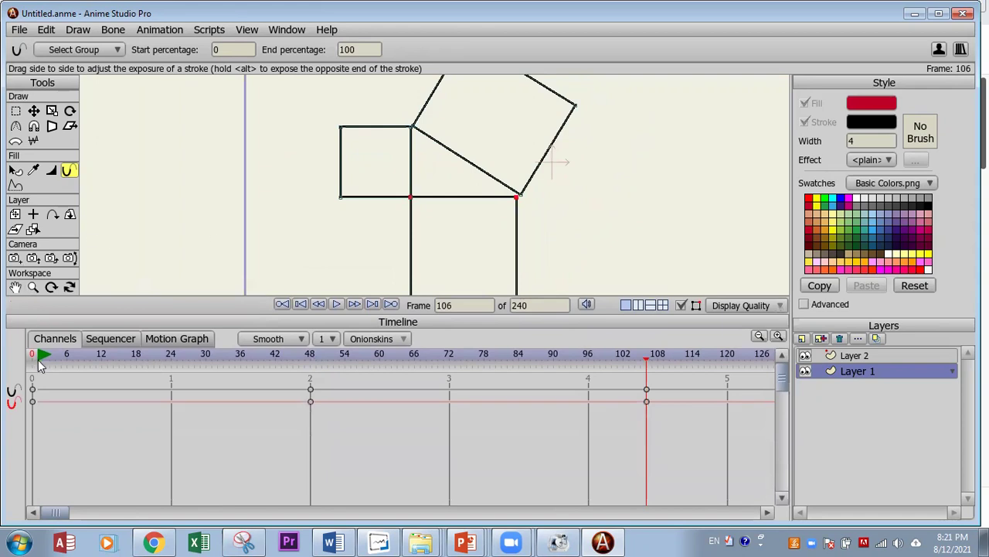
{"action": "left_click_drag", "start_coordinate": [33, 361], "coordinate": [312, 347]}
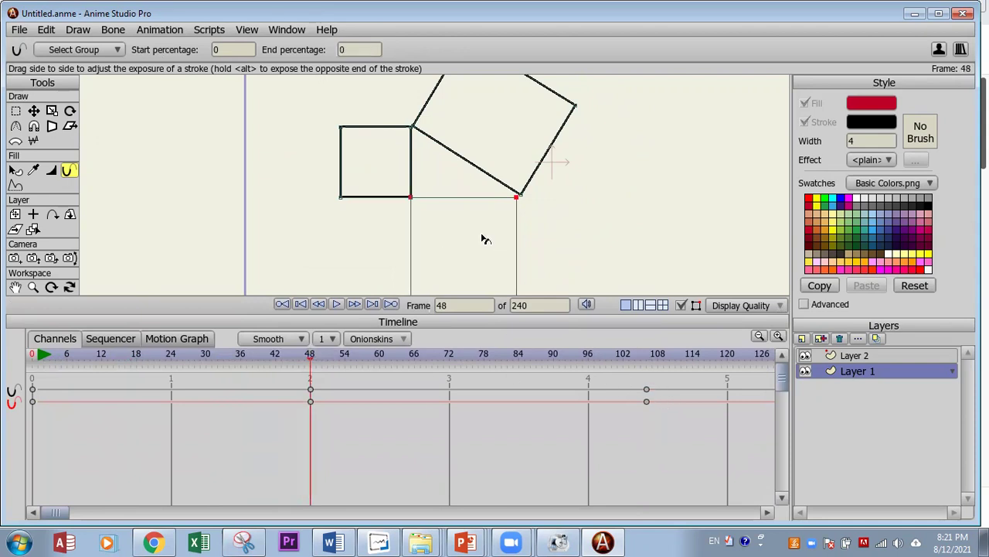
{"action": "left_click", "coordinate": [36, 360]}
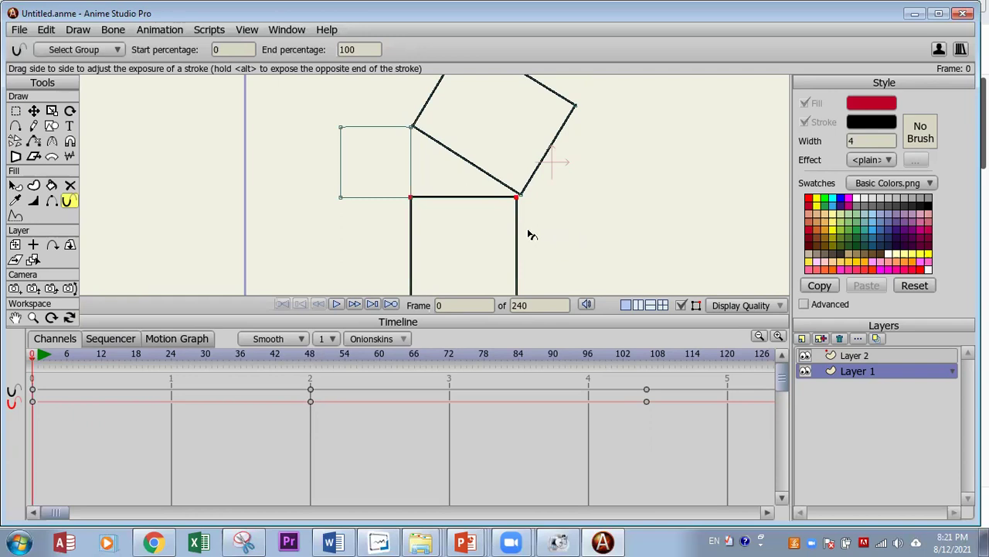
{"action": "left_click_drag", "start_coordinate": [503, 240], "coordinate": [499, 245]}
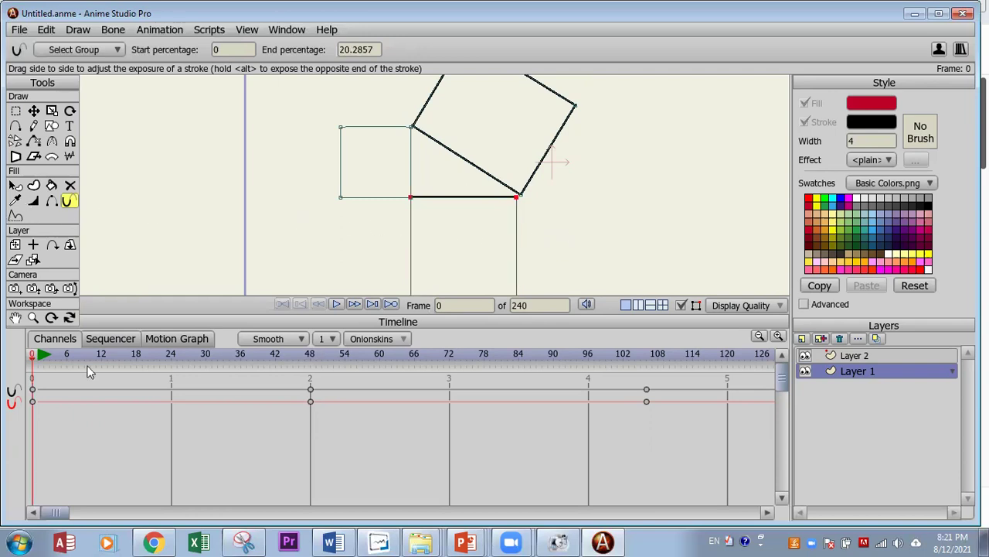
Step: Move the frame 106 stroke keyframes to frame 96, fully expose the larger square's stroke at frame 48, and preview the animation
{"action": "left_click", "coordinate": [312, 355]}
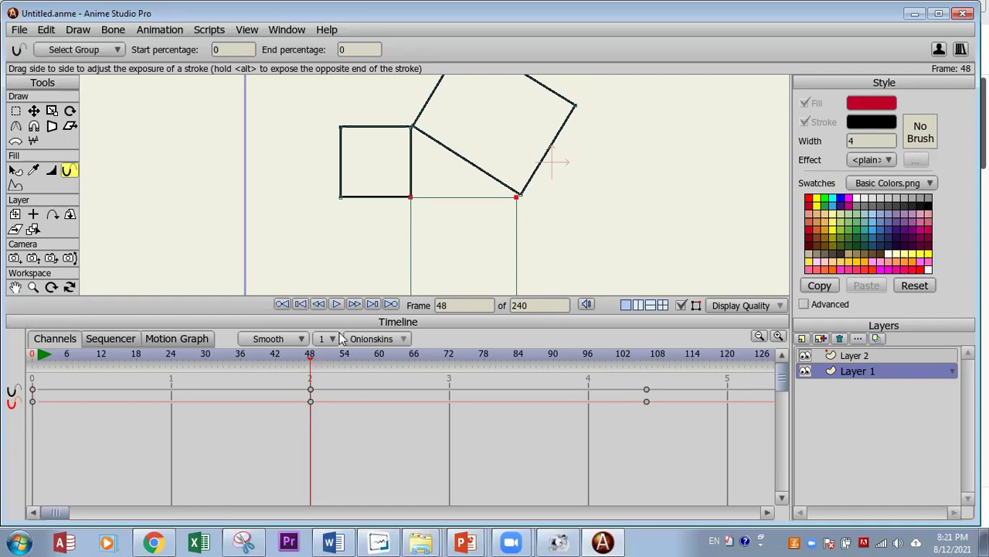
{"action": "left_click_drag", "start_coordinate": [646, 390], "coordinate": [589, 390]}
{"action": "left_click_drag", "start_coordinate": [327, 235], "coordinate": [708, 224]}
{"action": "left_click_drag", "start_coordinate": [402, 221], "coordinate": [453, 248]}
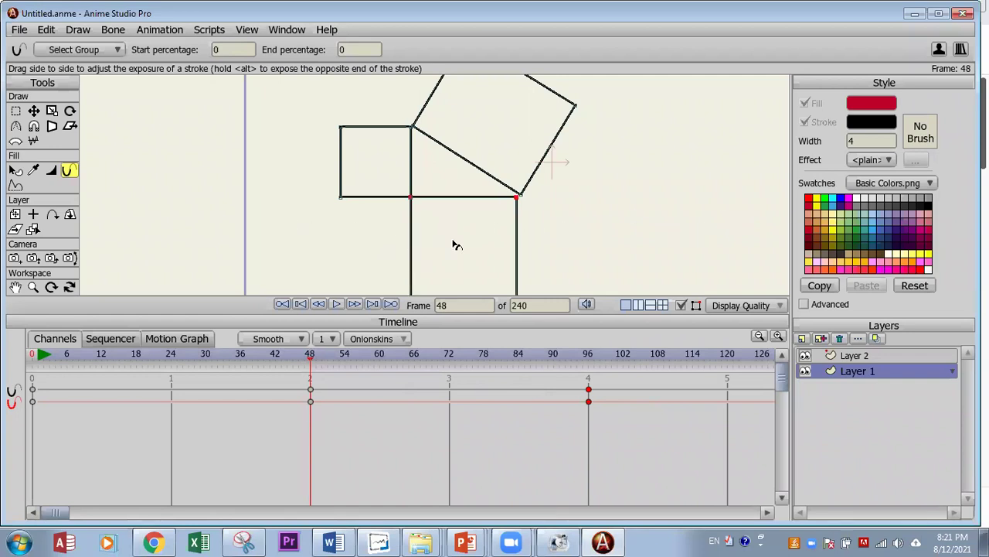
{"action": "left_click", "coordinate": [44, 356]}
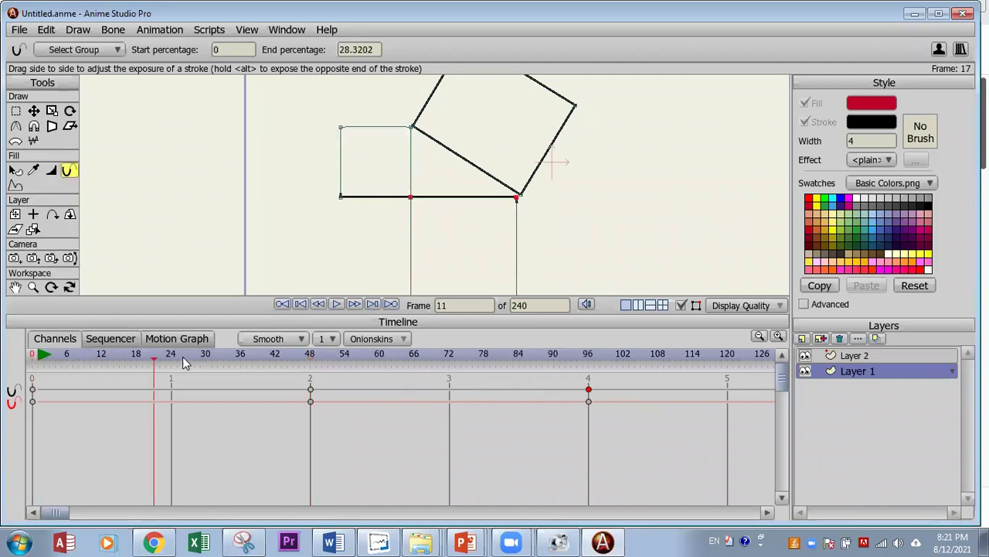
Step: Retract the larger lower square's stroke exposure at frame 48 and return to frame 0
{"action": "mouse_move", "coordinate": [37, 364]}
{"action": "left_mouse_down"}
{"action": "mouse_move", "coordinate": [568, 380]}
{"action": "mouse_move", "coordinate": [33, 379]}
{"action": "mouse_move", "coordinate": [388, 377]}
{"action": "mouse_move", "coordinate": [33, 377]}
{"action": "mouse_move", "coordinate": [44, 355]}
{"action": "mouse_move", "coordinate": [32, 371]}
{"action": "left_mouse_up"}
{"action": "left_click_drag", "start_coordinate": [111, 372], "coordinate": [313, 398]}
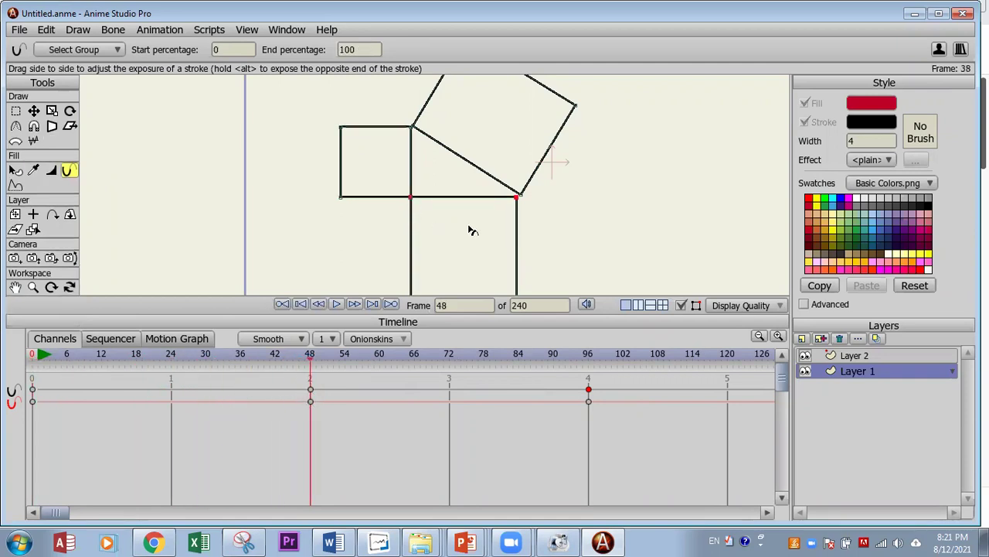
{"action": "mouse_move", "coordinate": [561, 243]}
{"action": "left_mouse_down"}
{"action": "mouse_move", "coordinate": [393, 216]}
{"action": "mouse_move", "coordinate": [336, 221]}
{"action": "mouse_move", "coordinate": [472, 230]}
{"action": "mouse_move", "coordinate": [3, 167]}
{"action": "left_mouse_up"}
{"action": "mouse_move", "coordinate": [45, 356]}
{"action": "left_mouse_down"}
{"action": "mouse_move", "coordinate": [307, 365]}
{"action": "mouse_move", "coordinate": [32, 364]}
{"action": "left_mouse_up"}
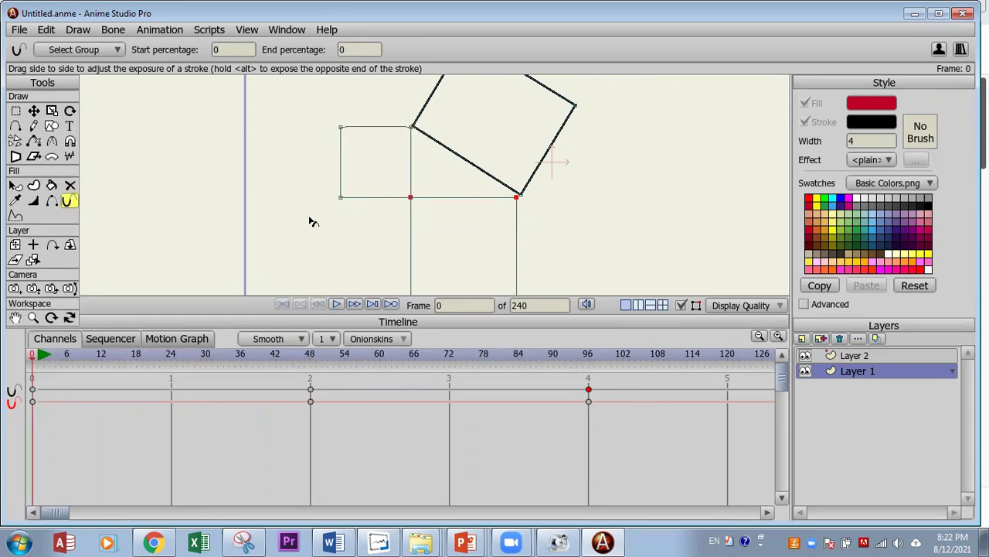
Step: Select the tilted square and set its stroke exposure to 0 at frame 0
{"action": "left_click", "coordinate": [15, 110]}
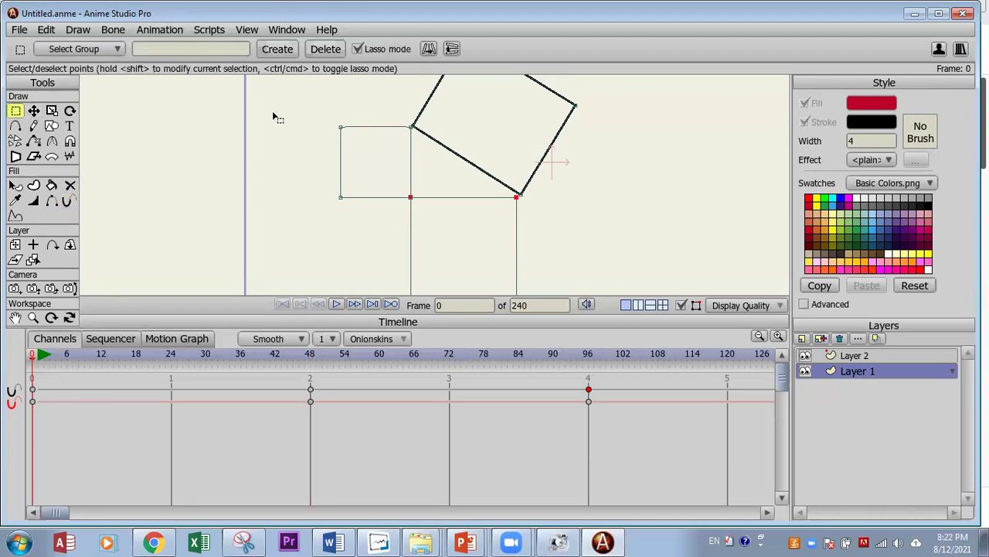
{"action": "left_click", "coordinate": [70, 110]}
{"action": "left_click_drag", "start_coordinate": [276, 112], "coordinate": [329, 266]}
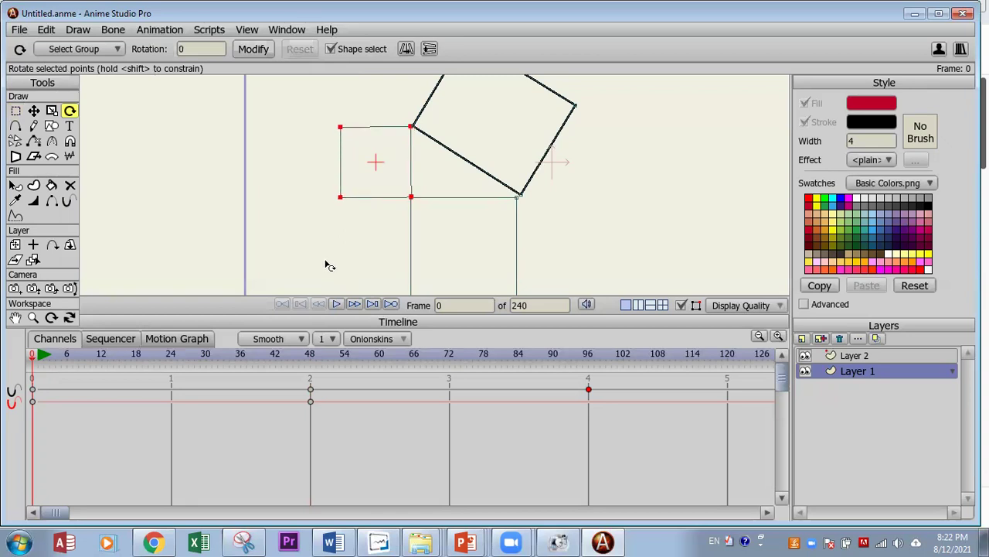
{"action": "mouse_move", "coordinate": [35, 363]}
{"action": "left_mouse_down"}
{"action": "mouse_move", "coordinate": [137, 360]}
{"action": "mouse_move", "coordinate": [314, 389]}
{"action": "mouse_move", "coordinate": [591, 412]}
{"action": "left_mouse_up"}
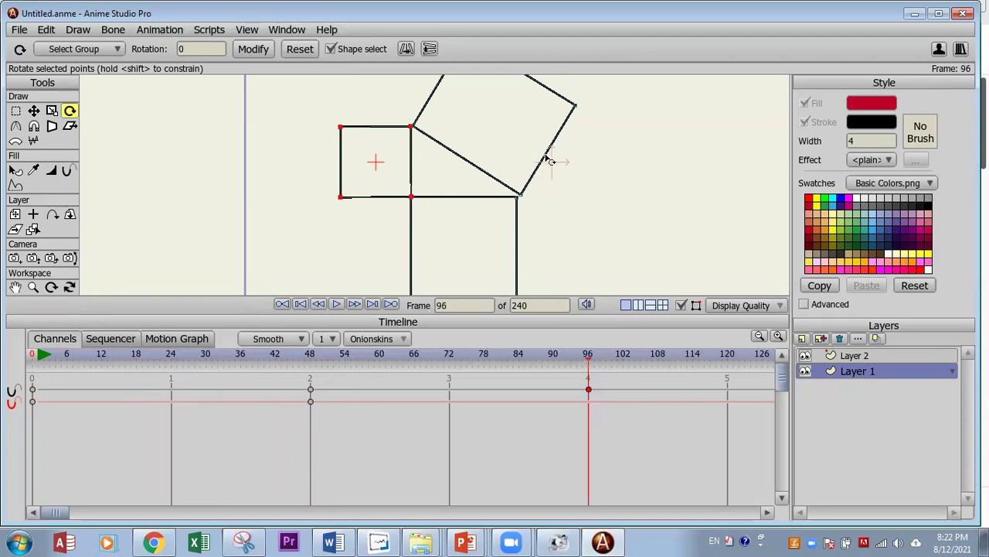
{"action": "left_click", "coordinate": [548, 160]}
{"action": "left_click", "coordinate": [648, 197]}
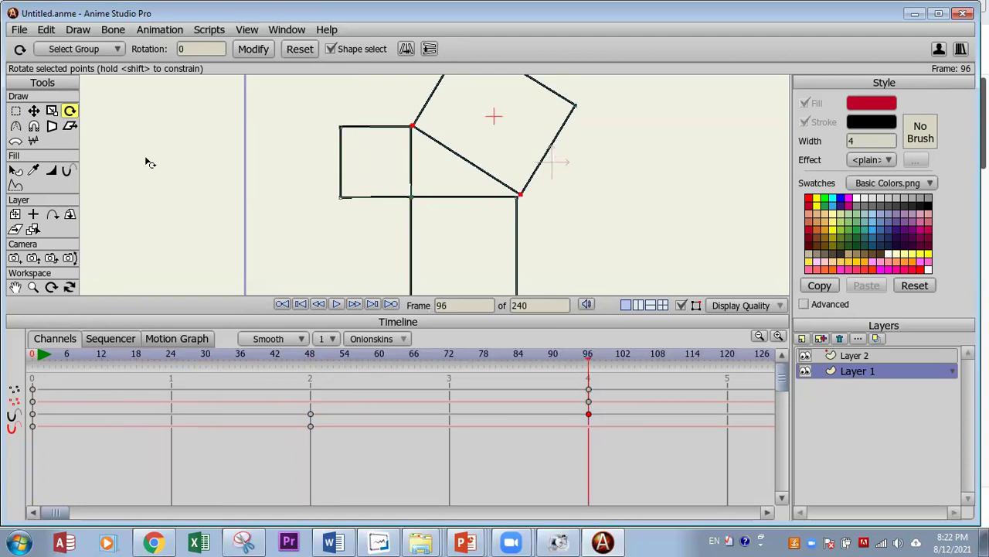
{"action": "left_click", "coordinate": [32, 357]}
{"action": "mouse_move", "coordinate": [612, 197]}
{"action": "left_mouse_down"}
{"action": "mouse_move", "coordinate": [520, 173]}
{"action": "mouse_move", "coordinate": [547, 154]}
{"action": "mouse_move", "coordinate": [600, 221]}
{"action": "mouse_move", "coordinate": [376, 160]}
{"action": "mouse_move", "coordinate": [387, 314]}
{"action": "left_mouse_up"}
{"action": "left_click", "coordinate": [71, 202]}
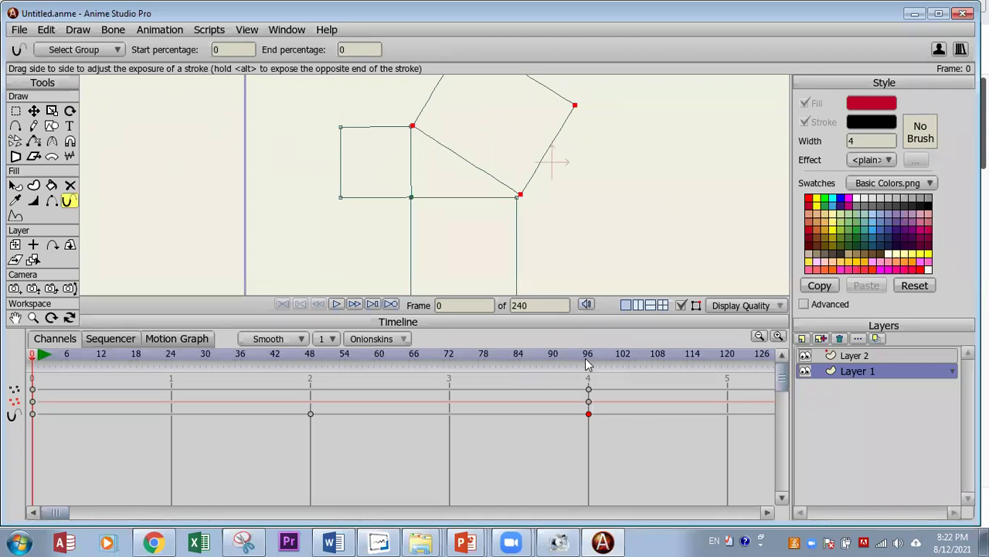
Step: Fully expose the tilted square's stroke to 100 at frame 144
{"action": "mouse_move", "coordinate": [586, 358]}
{"action": "left_mouse_down"}
{"action": "mouse_move", "coordinate": [79, 382]}
{"action": "mouse_move", "coordinate": [782, 445]}
{"action": "mouse_move", "coordinate": [753, 461]}
{"action": "left_mouse_up"}
{"action": "left_click_drag", "start_coordinate": [570, 123], "coordinate": [731, 162]}
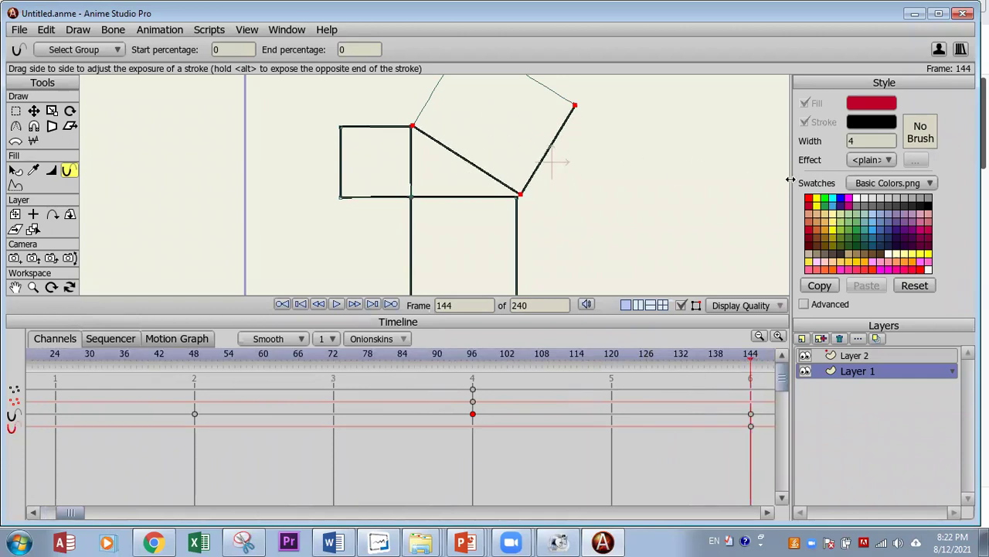
{"action": "left_click_drag", "start_coordinate": [249, 177], "coordinate": [629, 192]}
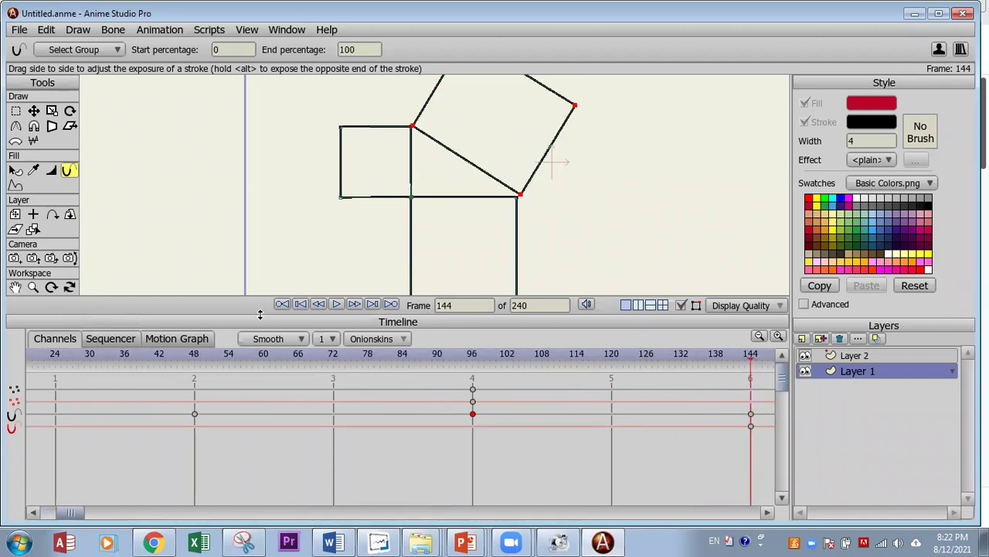
Step: Set the tilted square's stroke exposure to 0 at frame 96 and play the animation from the start
{"action": "left_click", "coordinate": [282, 305]}
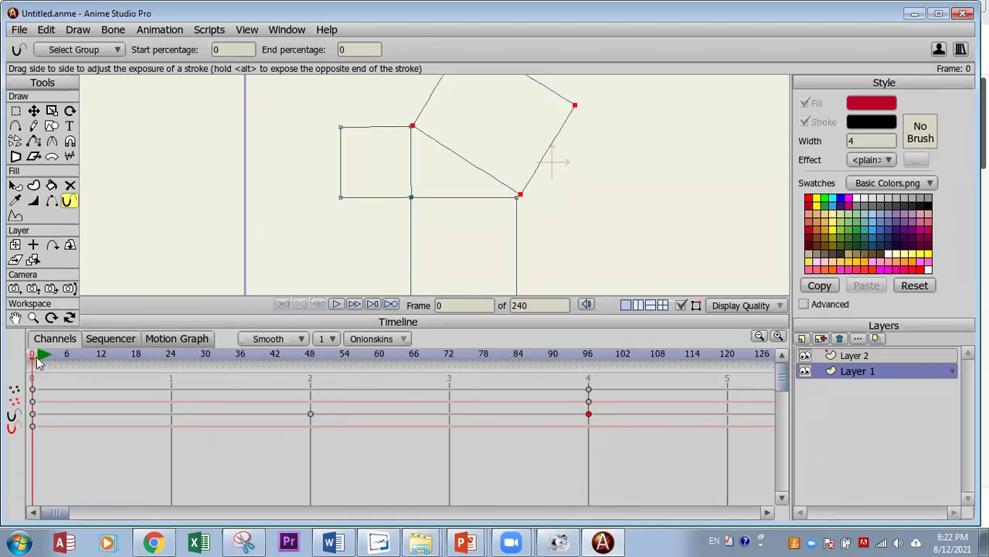
{"action": "mouse_move", "coordinate": [35, 379]}
{"action": "left_mouse_down"}
{"action": "mouse_move", "coordinate": [206, 380]}
{"action": "mouse_move", "coordinate": [588, 426]}
{"action": "left_mouse_up"}
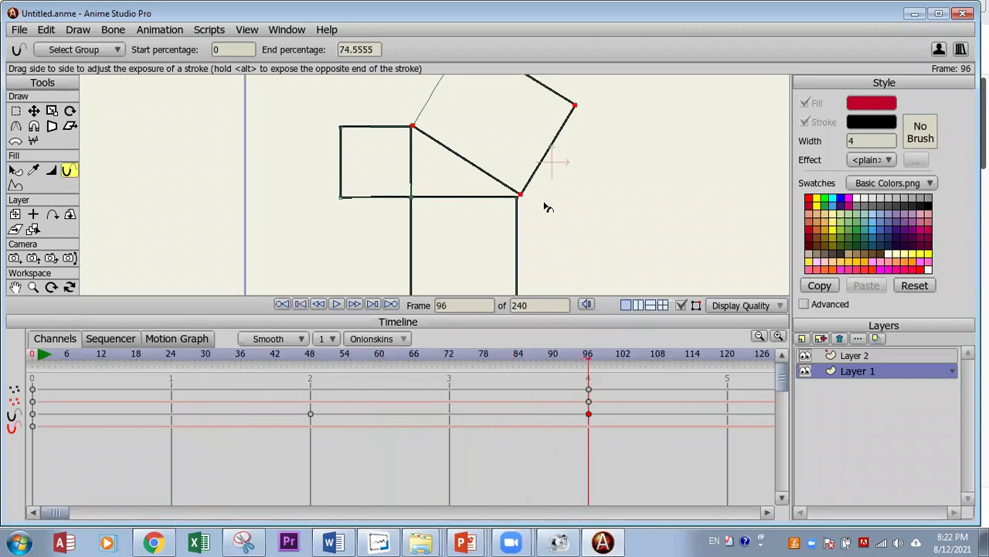
{"action": "mouse_move", "coordinate": [589, 232]}
{"action": "left_mouse_down"}
{"action": "mouse_move", "coordinate": [603, 225]}
{"action": "mouse_move", "coordinate": [329, 219]}
{"action": "mouse_move", "coordinate": [285, 286]}
{"action": "left_mouse_up"}
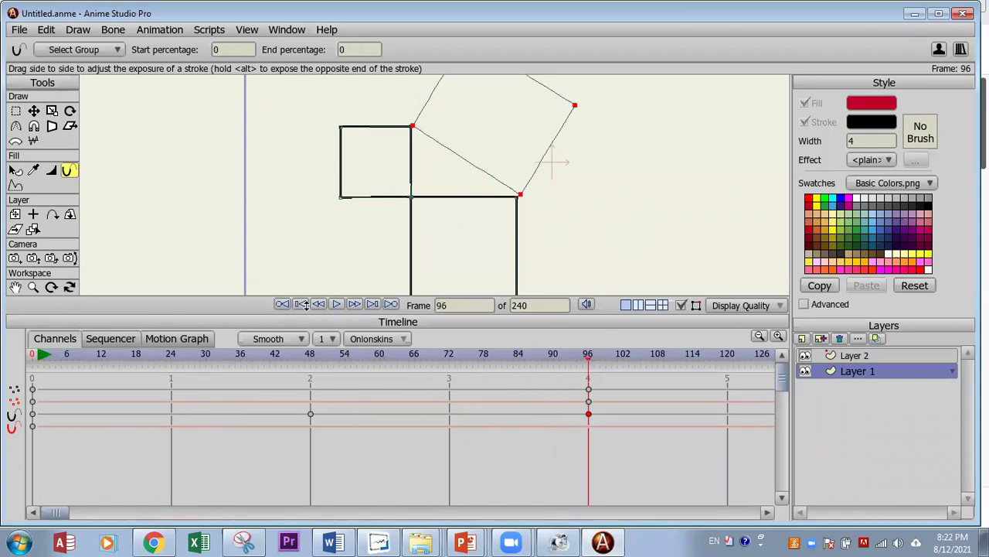
{"action": "left_click", "coordinate": [300, 304]}
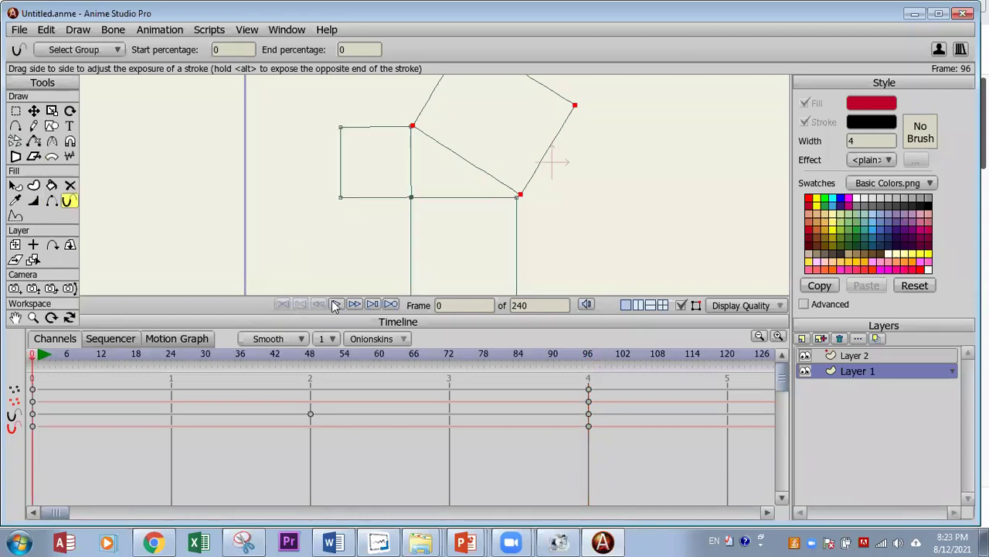
{"action": "left_click", "coordinate": [336, 304]}
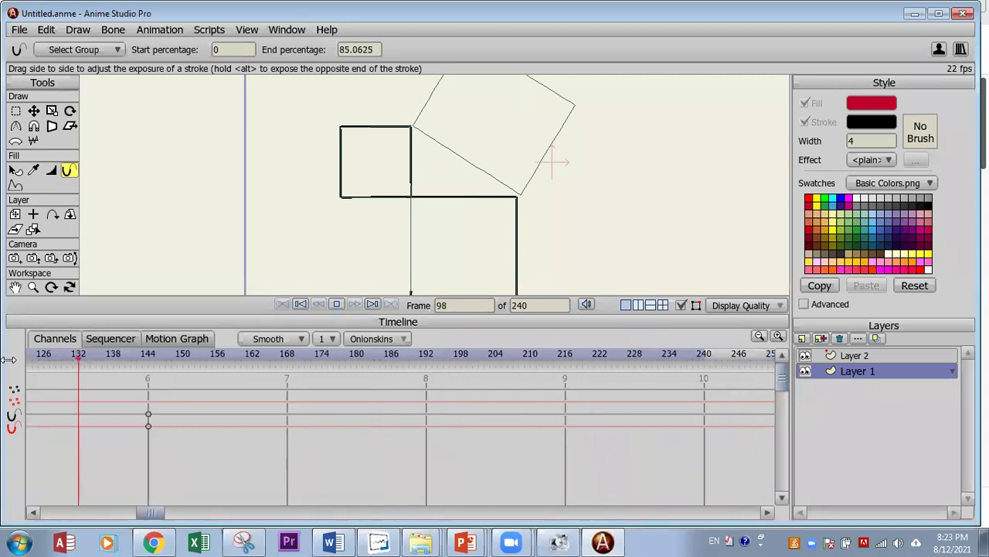
Step: At frame 194, select all three squares and nudge them slightly to record a point motion keyframe
{"action": "left_click_drag", "start_coordinate": [249, 363], "coordinate": [438, 356]}
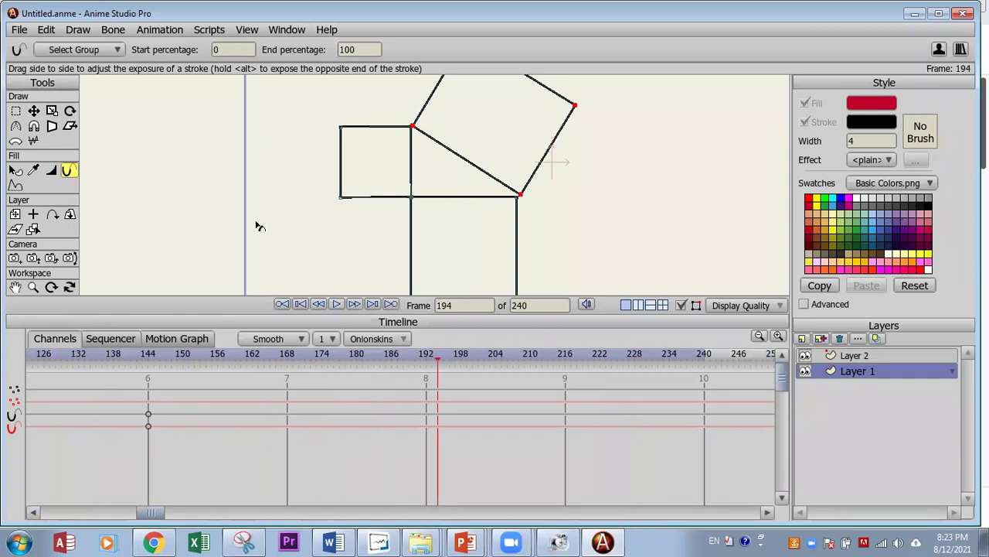
{"action": "scroll", "coordinate": [283, 258], "scroll_direction": "down", "scroll_amount": 5}
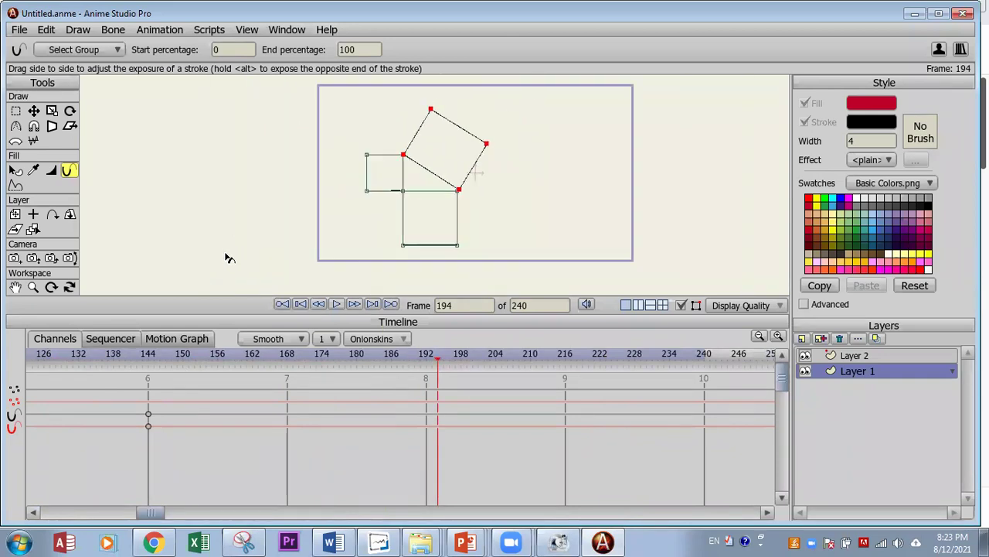
{"action": "left_click", "coordinate": [15, 111]}
{"action": "mouse_move", "coordinate": [286, 88]}
{"action": "left_mouse_down"}
{"action": "mouse_move", "coordinate": [476, 84]}
{"action": "mouse_move", "coordinate": [572, 160]}
{"action": "mouse_move", "coordinate": [562, 251]}
{"action": "mouse_move", "coordinate": [500, 325]}
{"action": "mouse_move", "coordinate": [384, 287]}
{"action": "mouse_move", "coordinate": [297, 245]}
{"action": "mouse_move", "coordinate": [279, 131]}
{"action": "left_mouse_up"}
{"action": "left_click", "coordinate": [34, 111]}
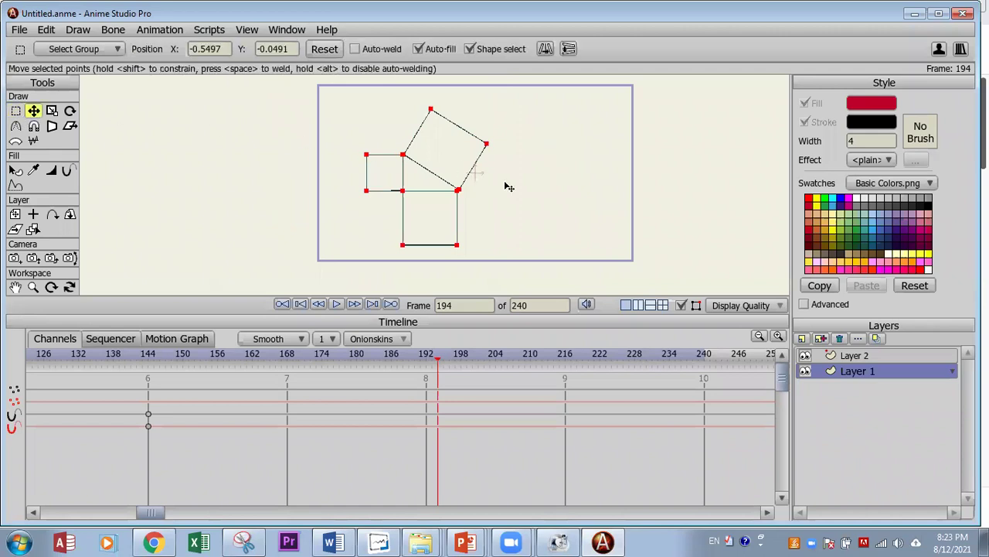
{"action": "left_click_drag", "start_coordinate": [535, 201], "coordinate": [534, 201]}
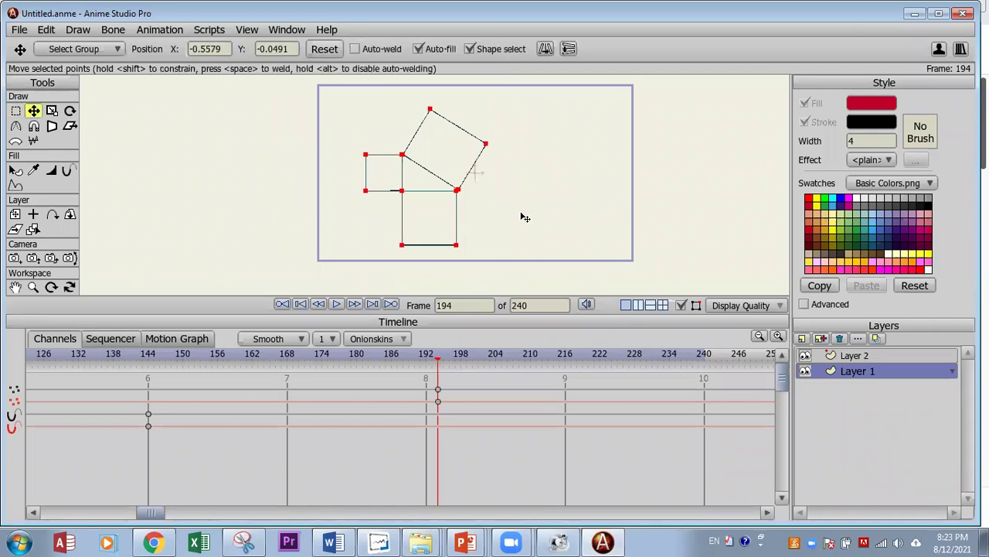
{"action": "left_click", "coordinate": [500, 194]}
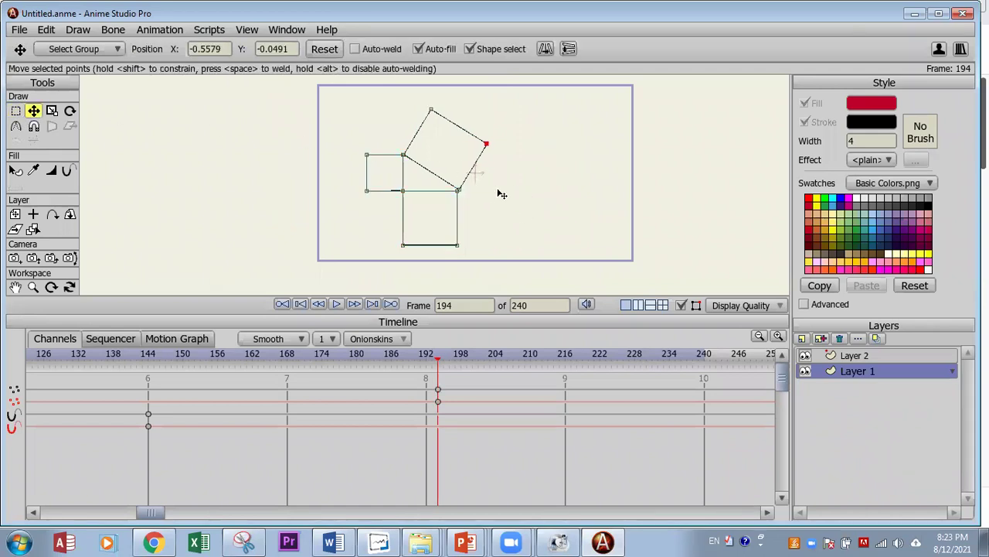
Step: At frame 216, move the small square left, clear of the other squares, and scrub its motion from frame 194
{"action": "left_click", "coordinate": [368, 357]}
{"action": "left_click_drag", "start_coordinate": [457, 361], "coordinate": [566, 386]}
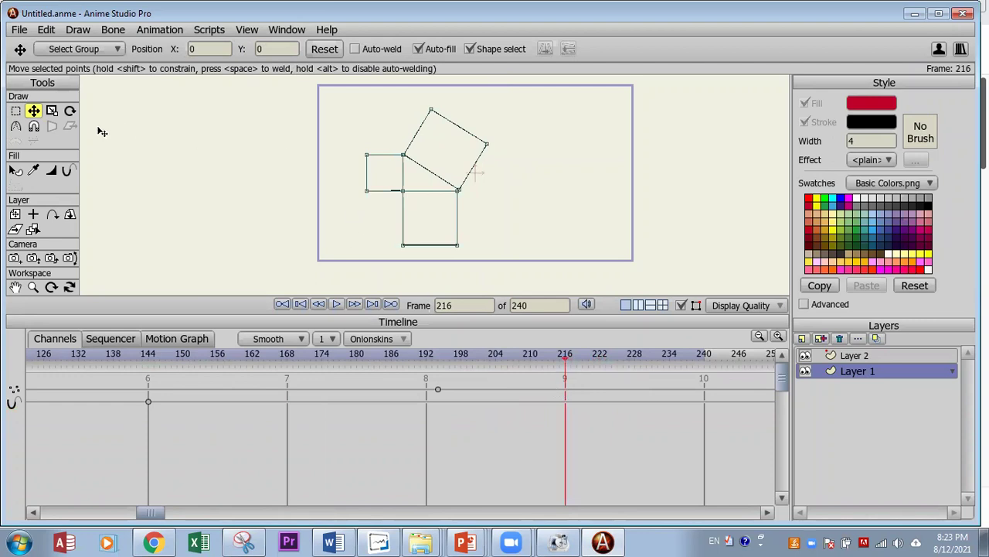
{"action": "left_click", "coordinate": [380, 169]}
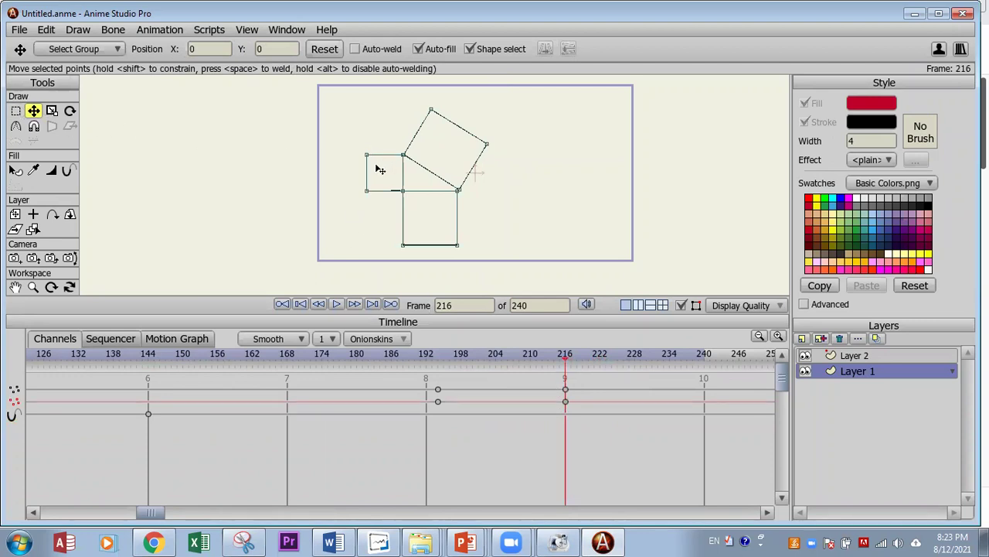
{"action": "left_click", "coordinate": [371, 179]}
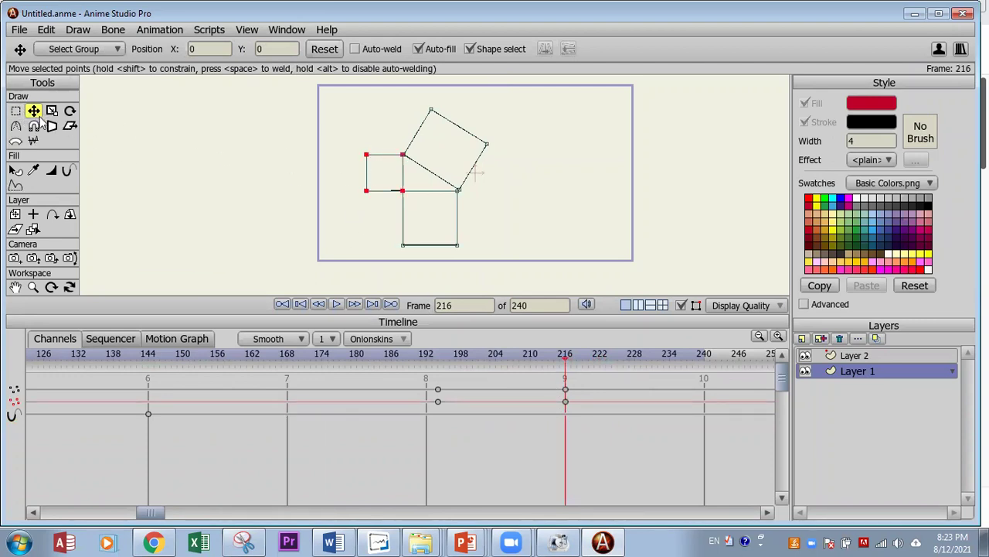
{"action": "left_click_drag", "start_coordinate": [389, 185], "coordinate": [361, 184]}
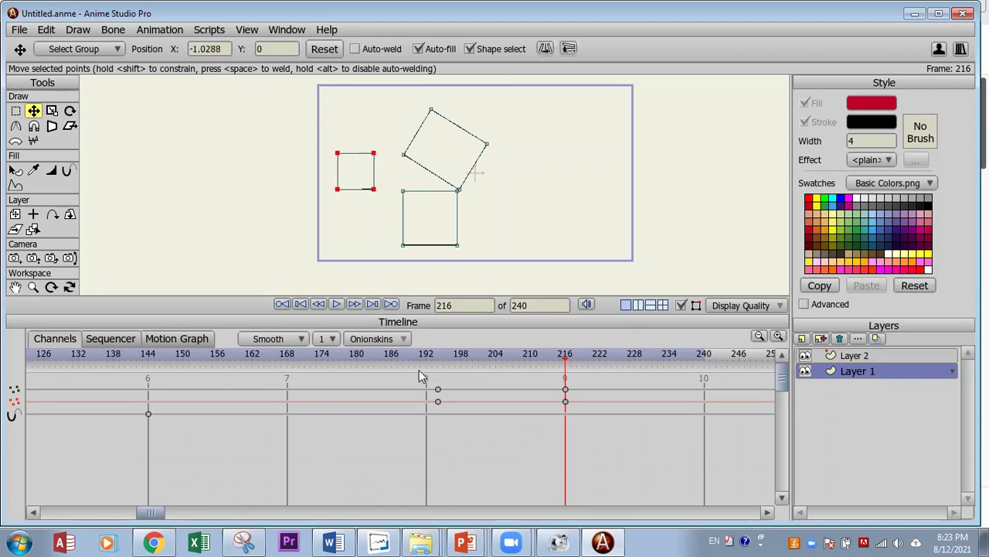
{"action": "left_click_drag", "start_coordinate": [441, 353], "coordinate": [562, 366]}
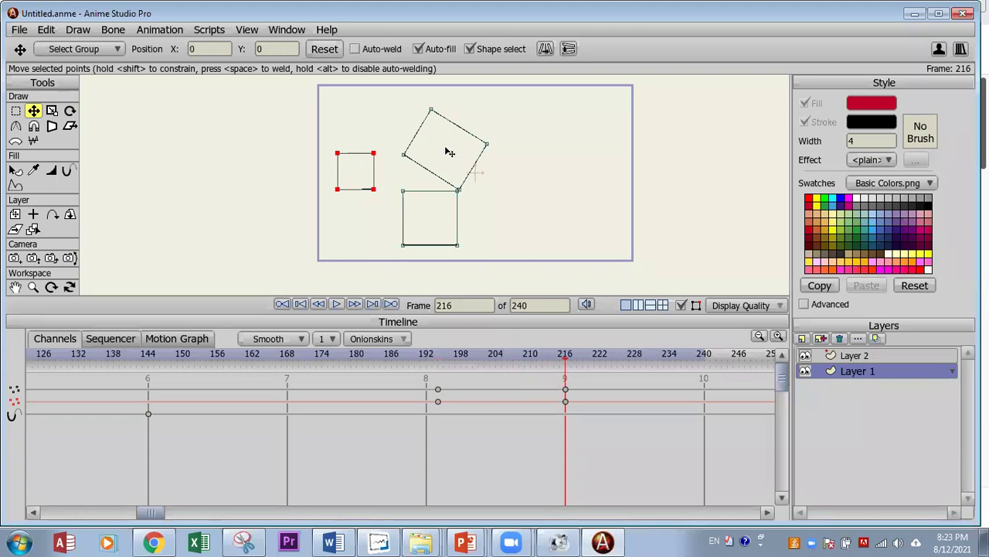
Step: At frame 216, move the tilted square to the right part of the canvas, rotate it upright, and scrub its motion
{"action": "left_click", "coordinate": [450, 153]}
{"action": "left_click", "coordinate": [470, 134]}
{"action": "left_click_drag", "start_coordinate": [470, 137], "coordinate": [585, 143]}
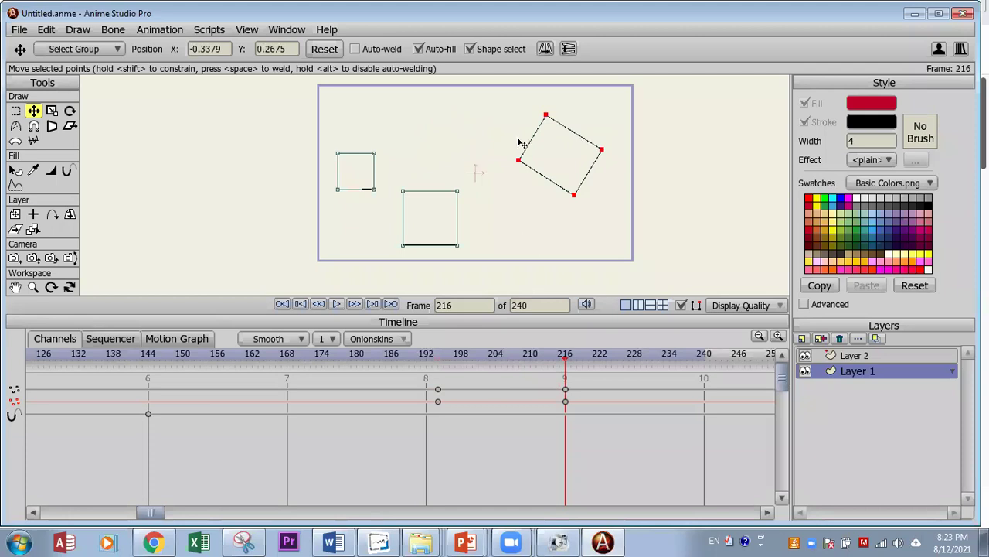
{"action": "left_click", "coordinate": [70, 111]}
{"action": "left_click_drag", "start_coordinate": [642, 127], "coordinate": [652, 213]}
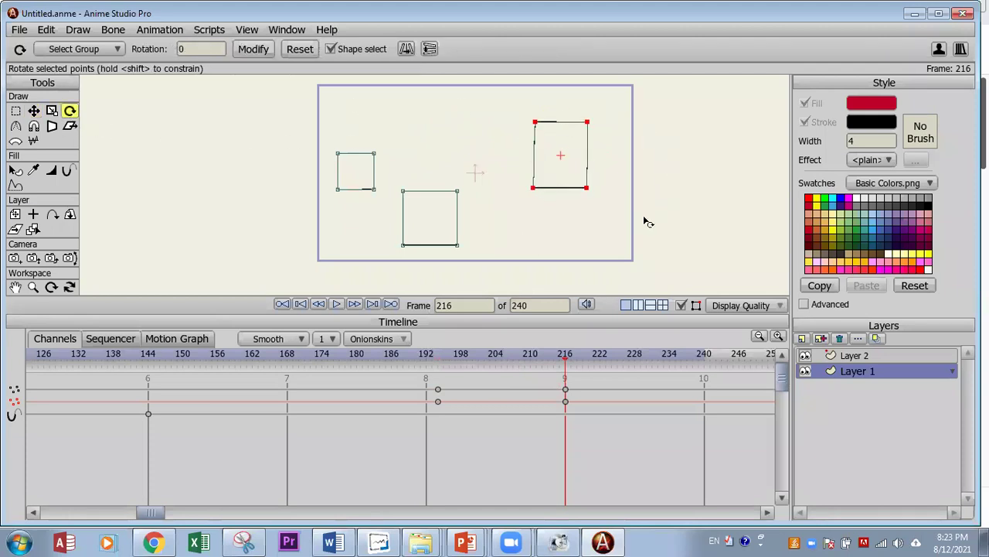
{"action": "left_click", "coordinate": [438, 360]}
{"action": "left_click_drag", "start_coordinate": [438, 360], "coordinate": [568, 391]}
Step: At frame 216, move the lower square up between the small square and the rotated square
{"action": "left_click", "coordinate": [434, 197]}
{"action": "left_click", "coordinate": [33, 111]}
{"action": "left_click_drag", "start_coordinate": [240, 239], "coordinate": [263, 200]}
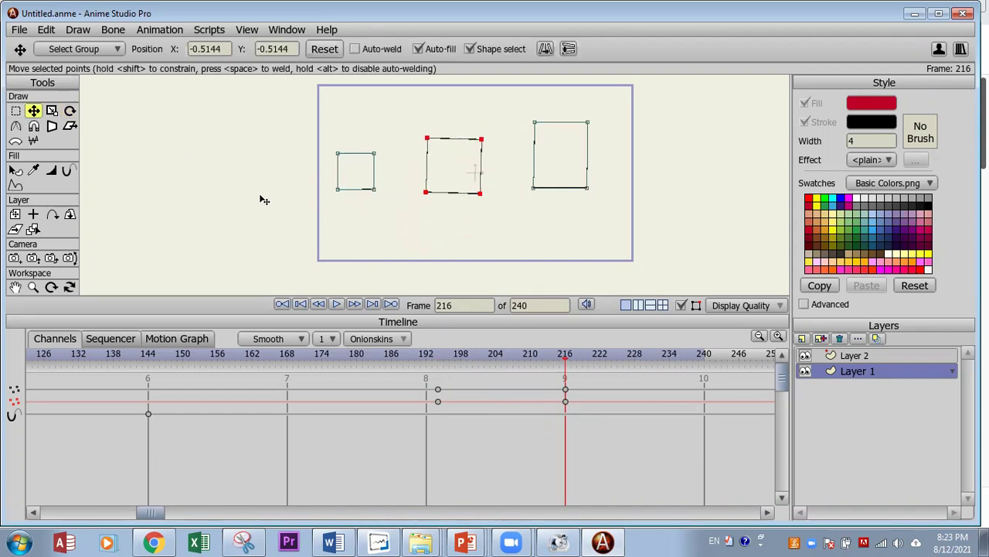
Step: Make Layer 2 active and play the complete animation from frame 0 to check the squares drawing and separating
{"action": "left_click", "coordinate": [438, 357]}
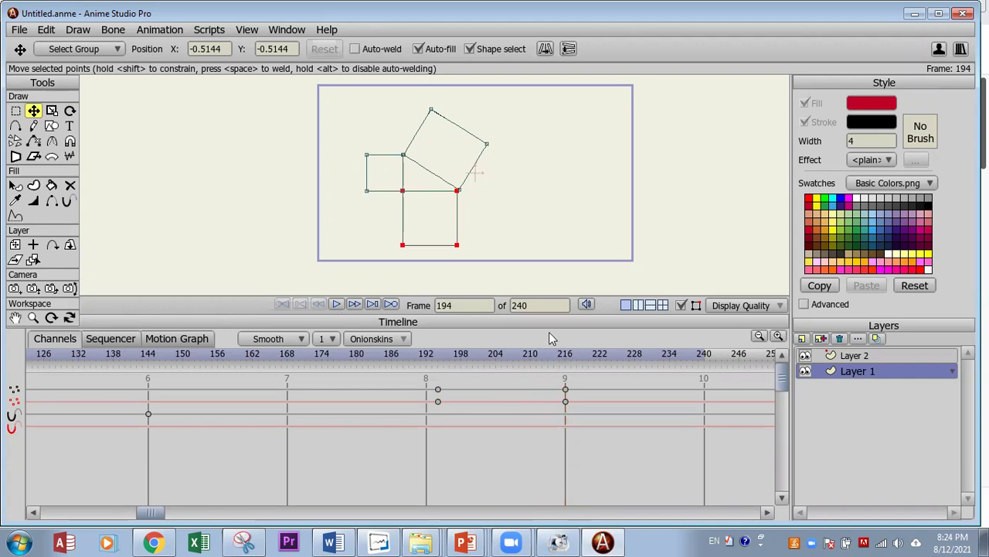
{"action": "left_click", "coordinate": [282, 304]}
{"action": "left_click", "coordinate": [847, 355]}
{"action": "left_click", "coordinate": [336, 304]}
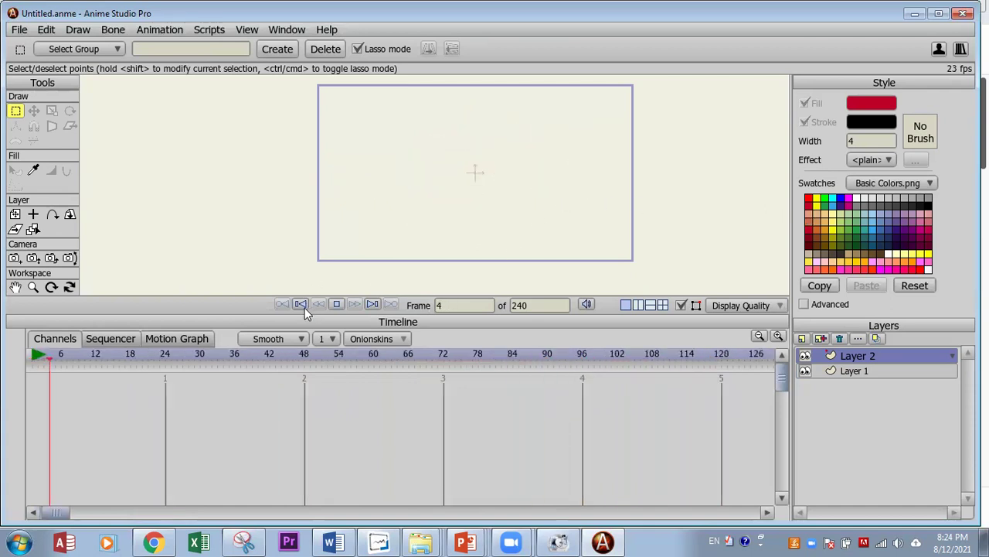
{"action": "left_click", "coordinate": [336, 304]}
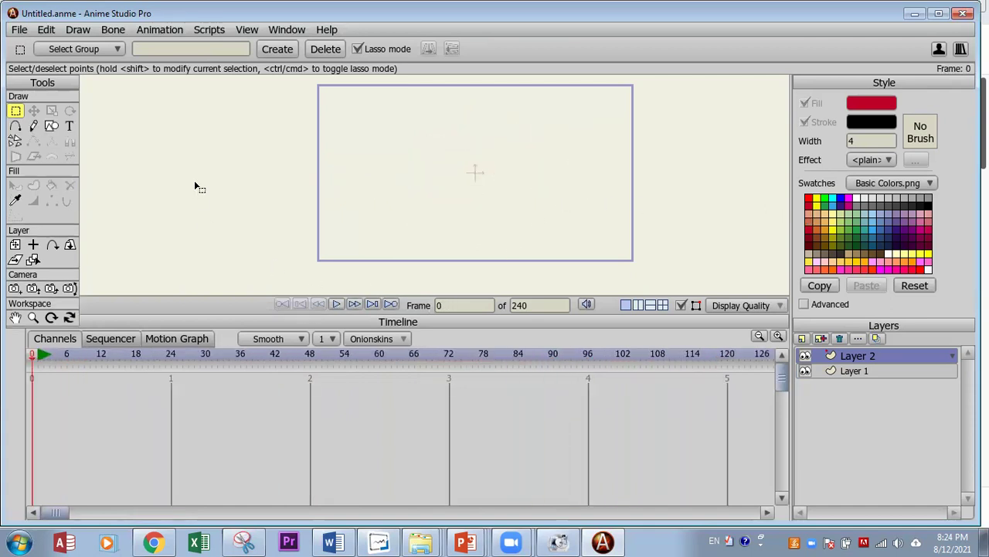